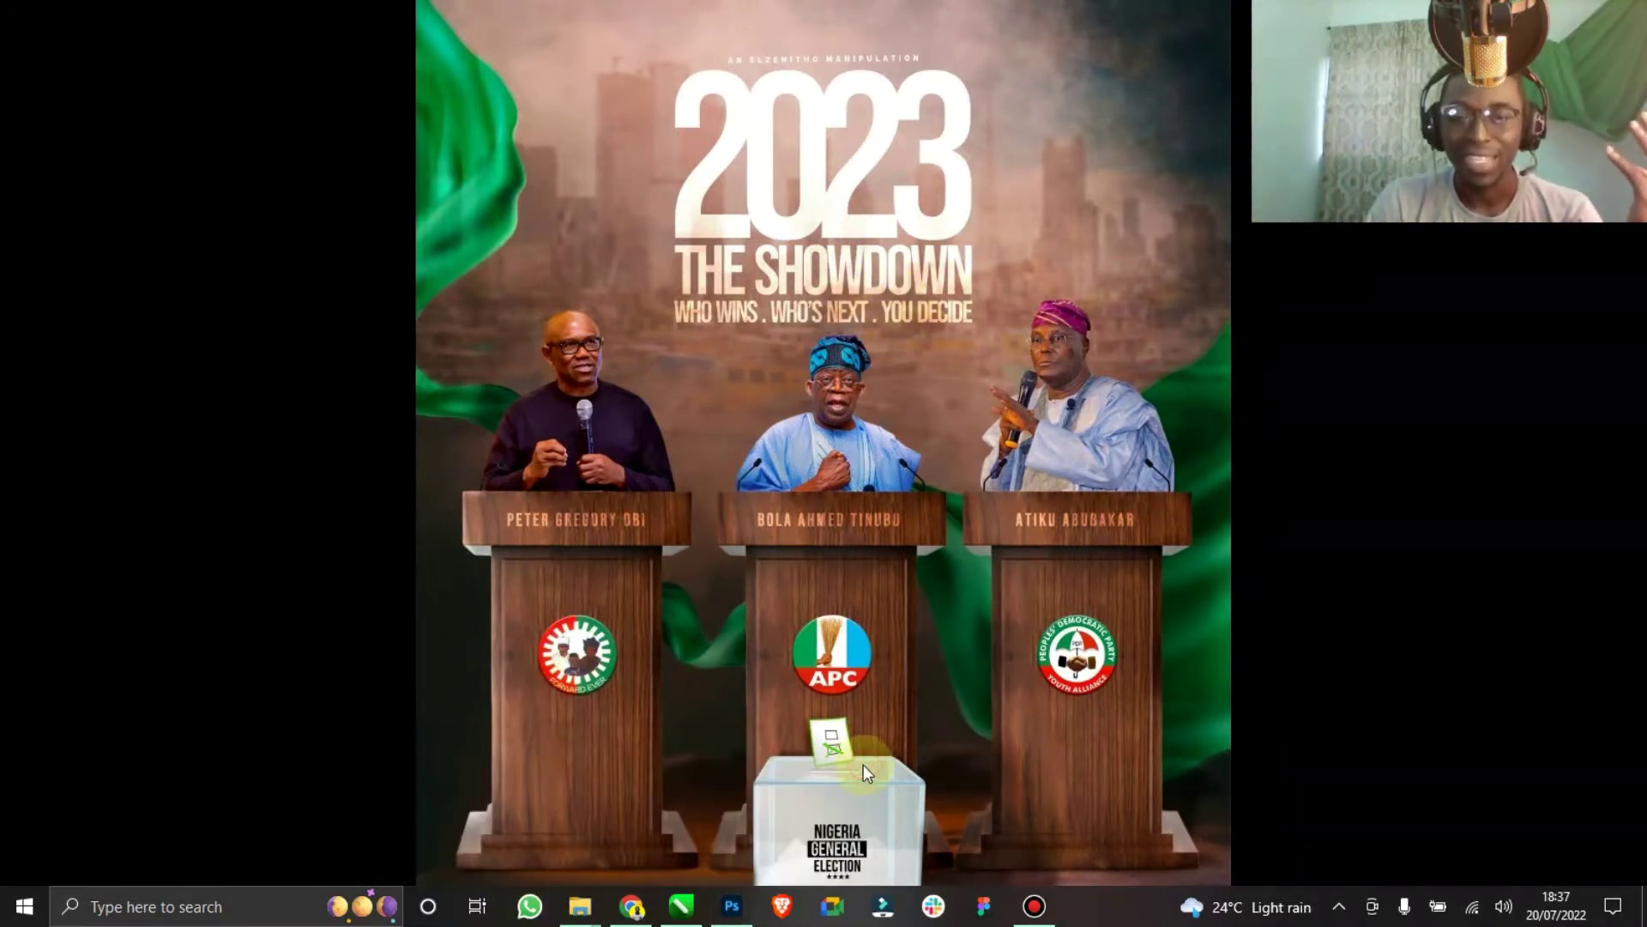
Open the reference poster image 6b81a878b4b12dcb6e58e311e96d1417.jpg from the Downloads folder and keep it in a smaller, repositioned viewer window.
mouse_move(598, 916)
left_click(626, 858)
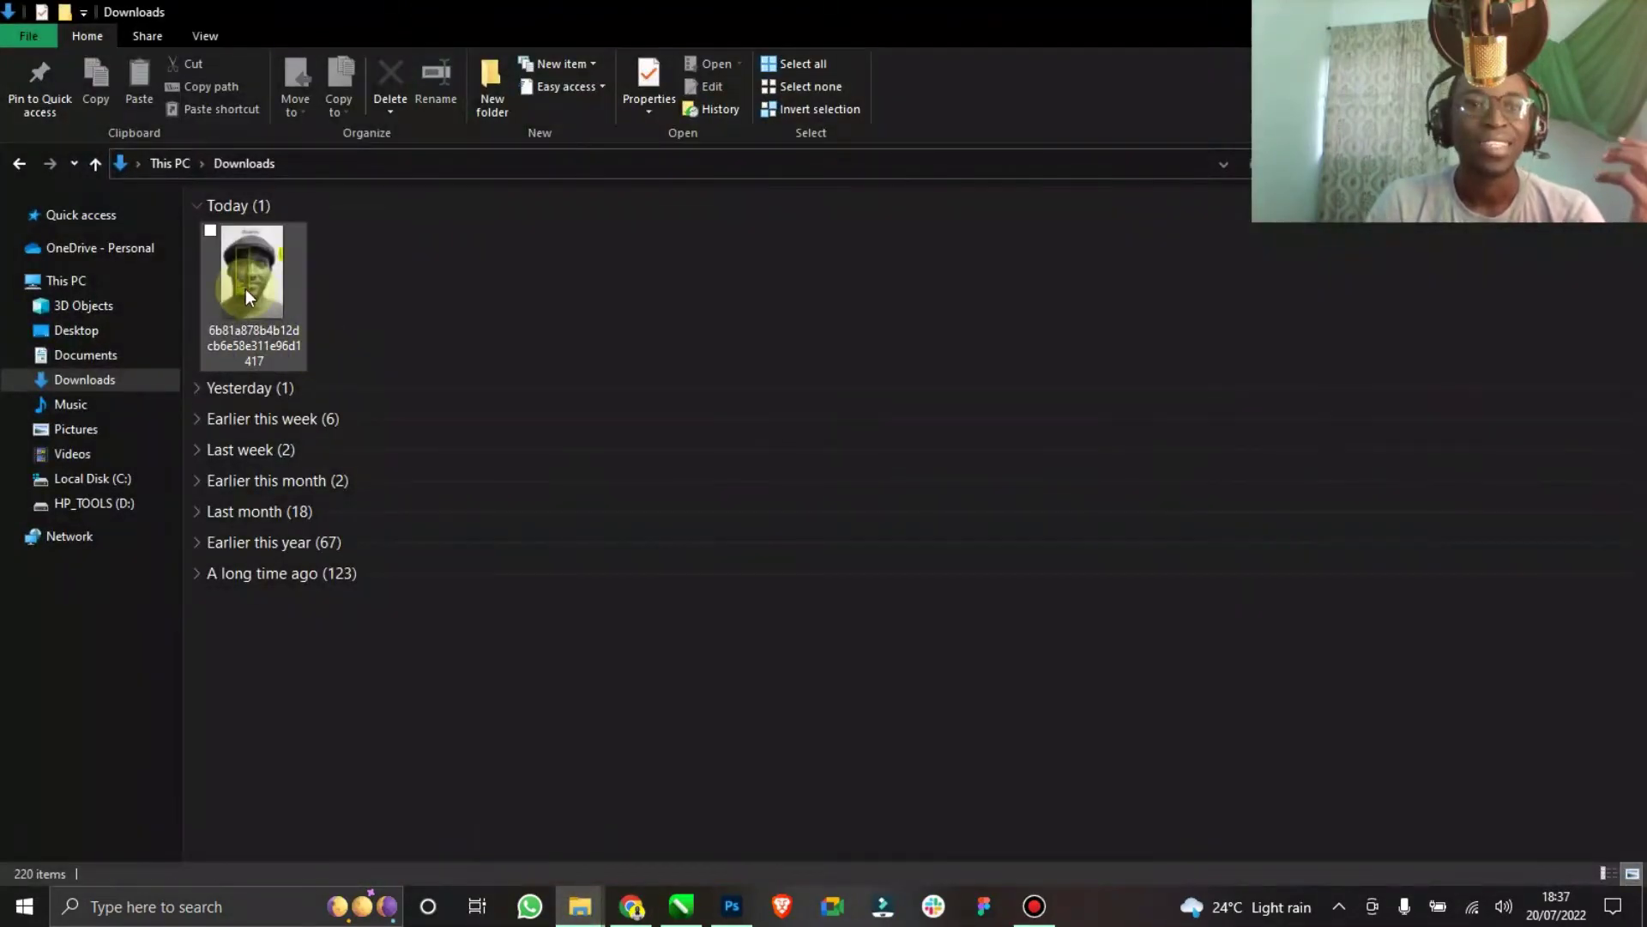
left_click(245, 289)
double_click(245, 287)
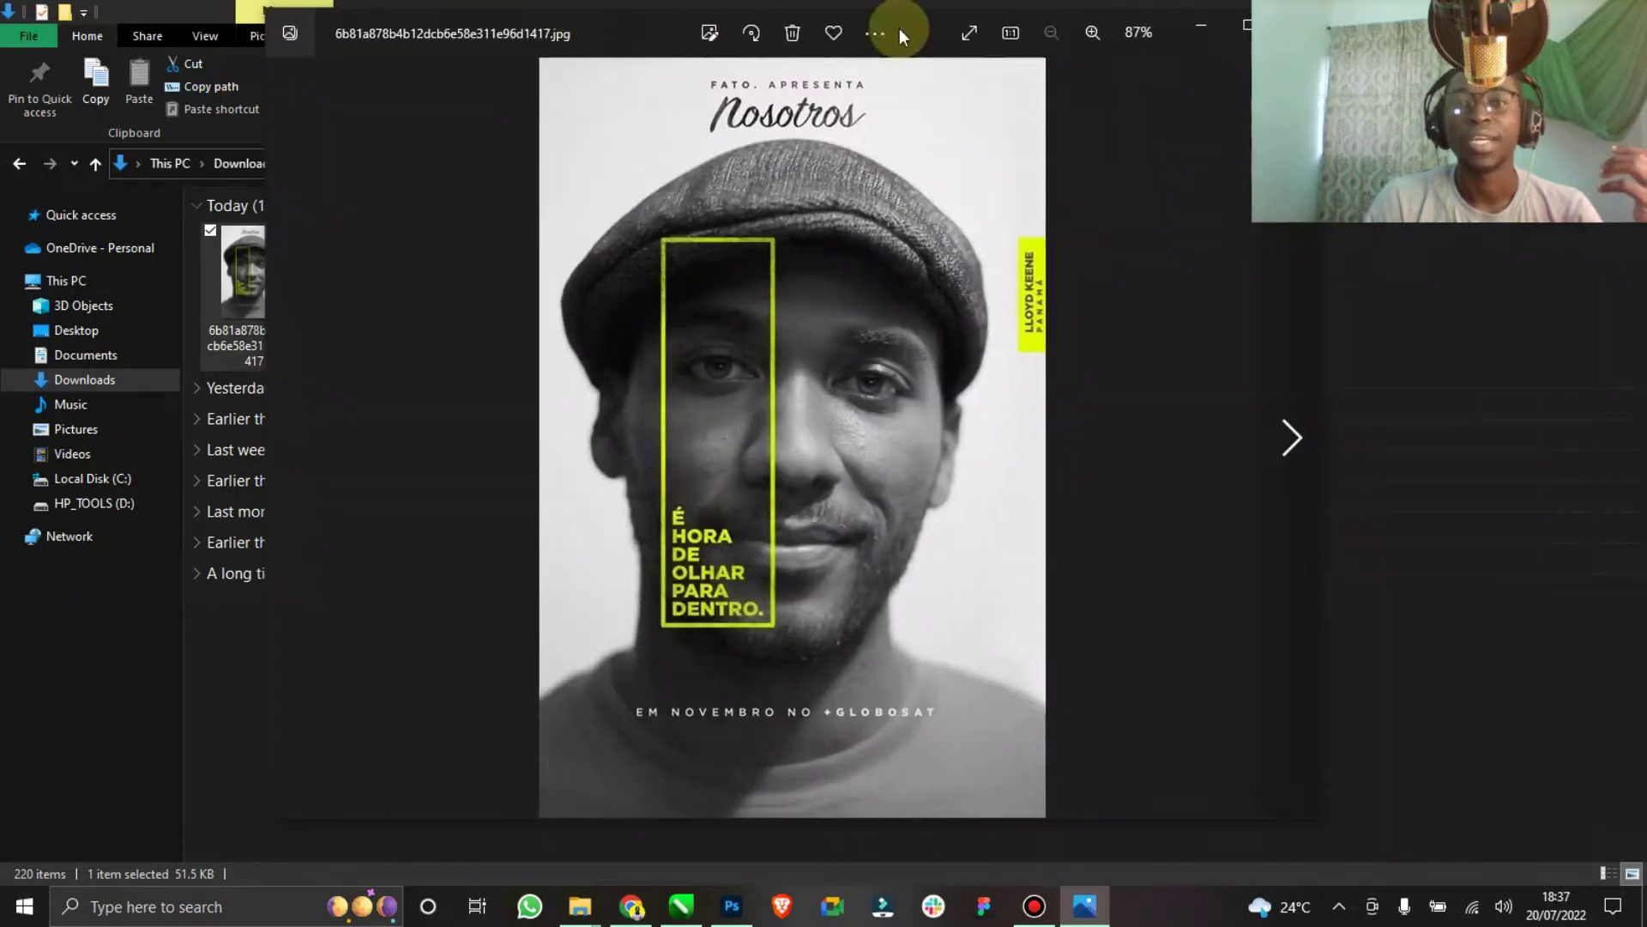
left_click(1242, 24)
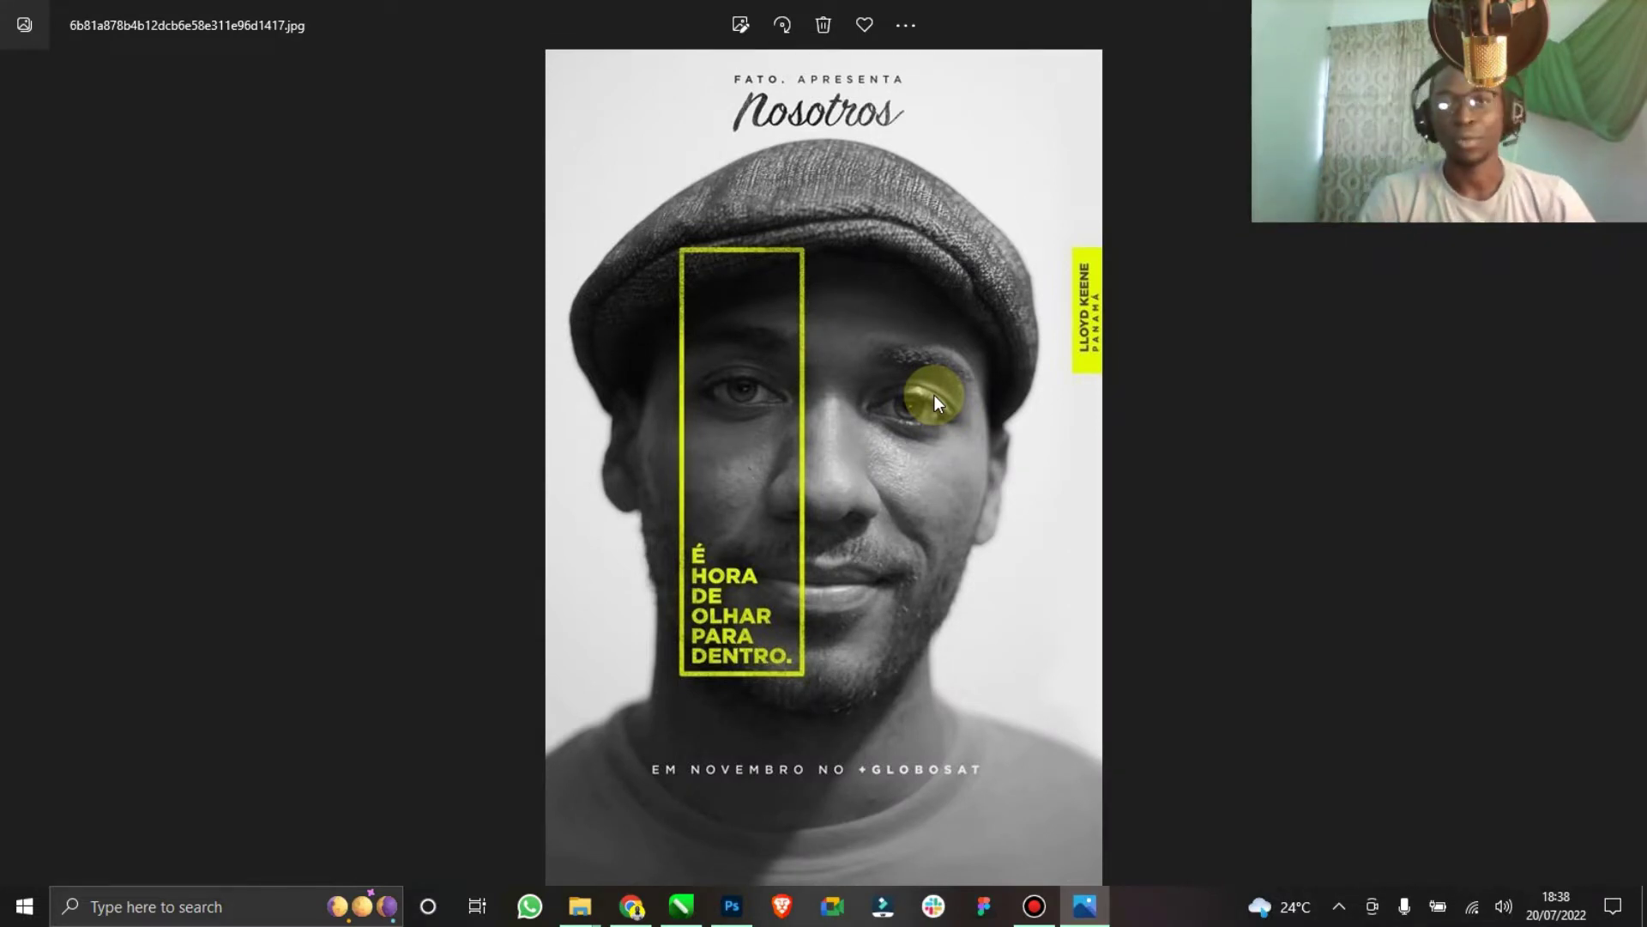
left_click_drag(1175, 39, 600, 29)
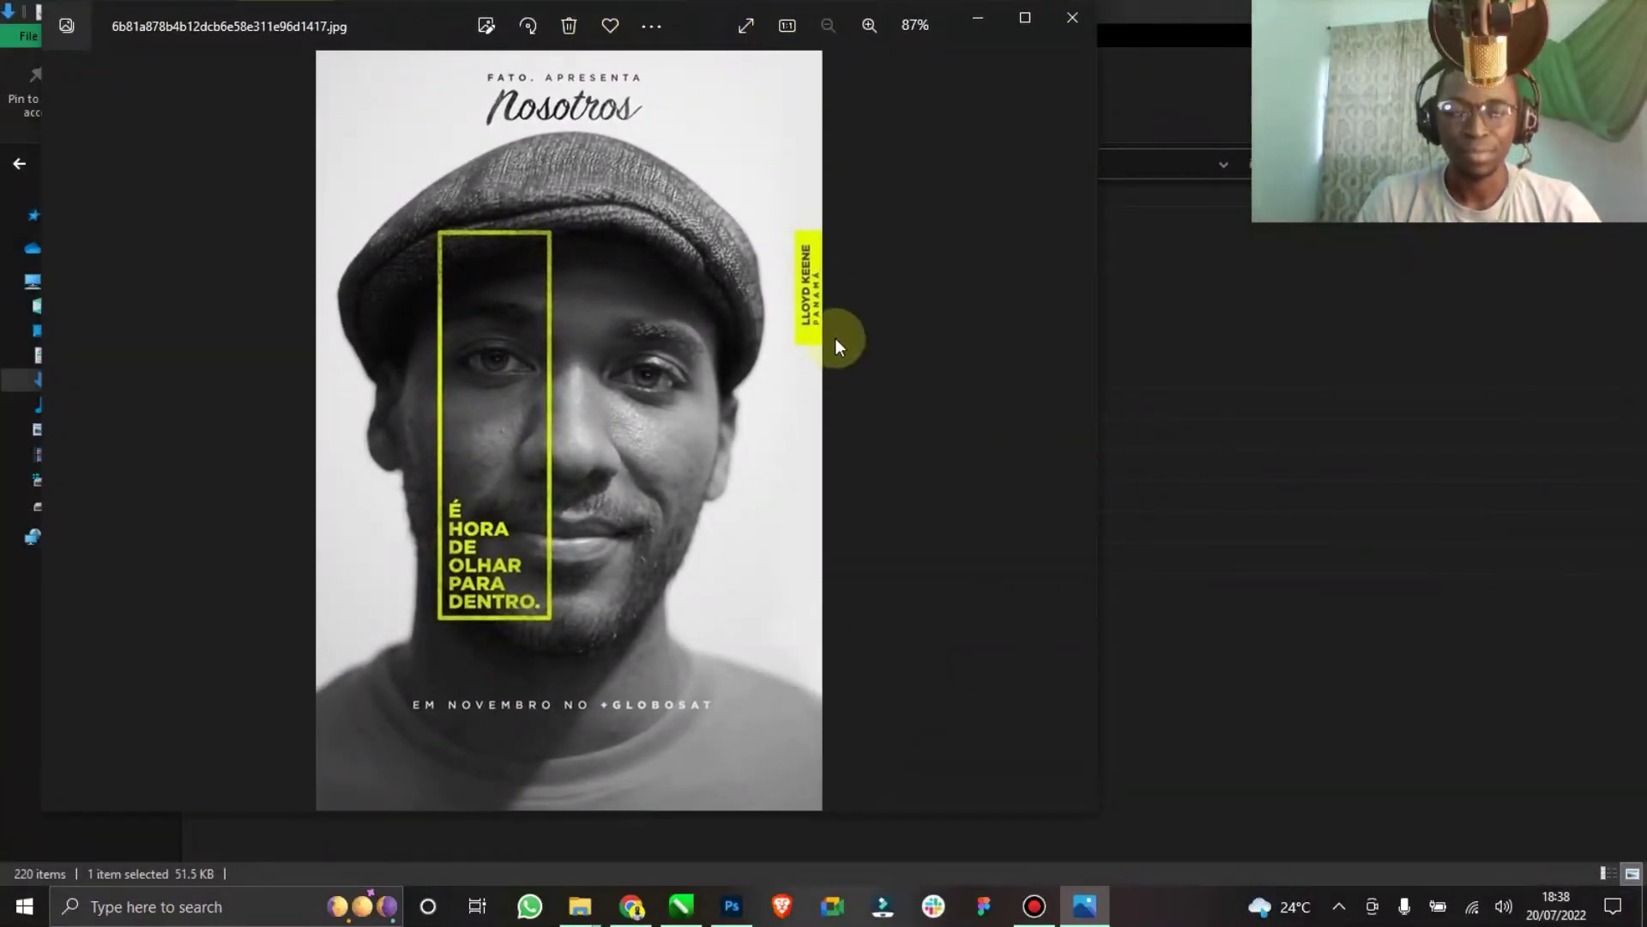
Switch to Chrome and open unsplash.com.
mouse_move(731, 907)
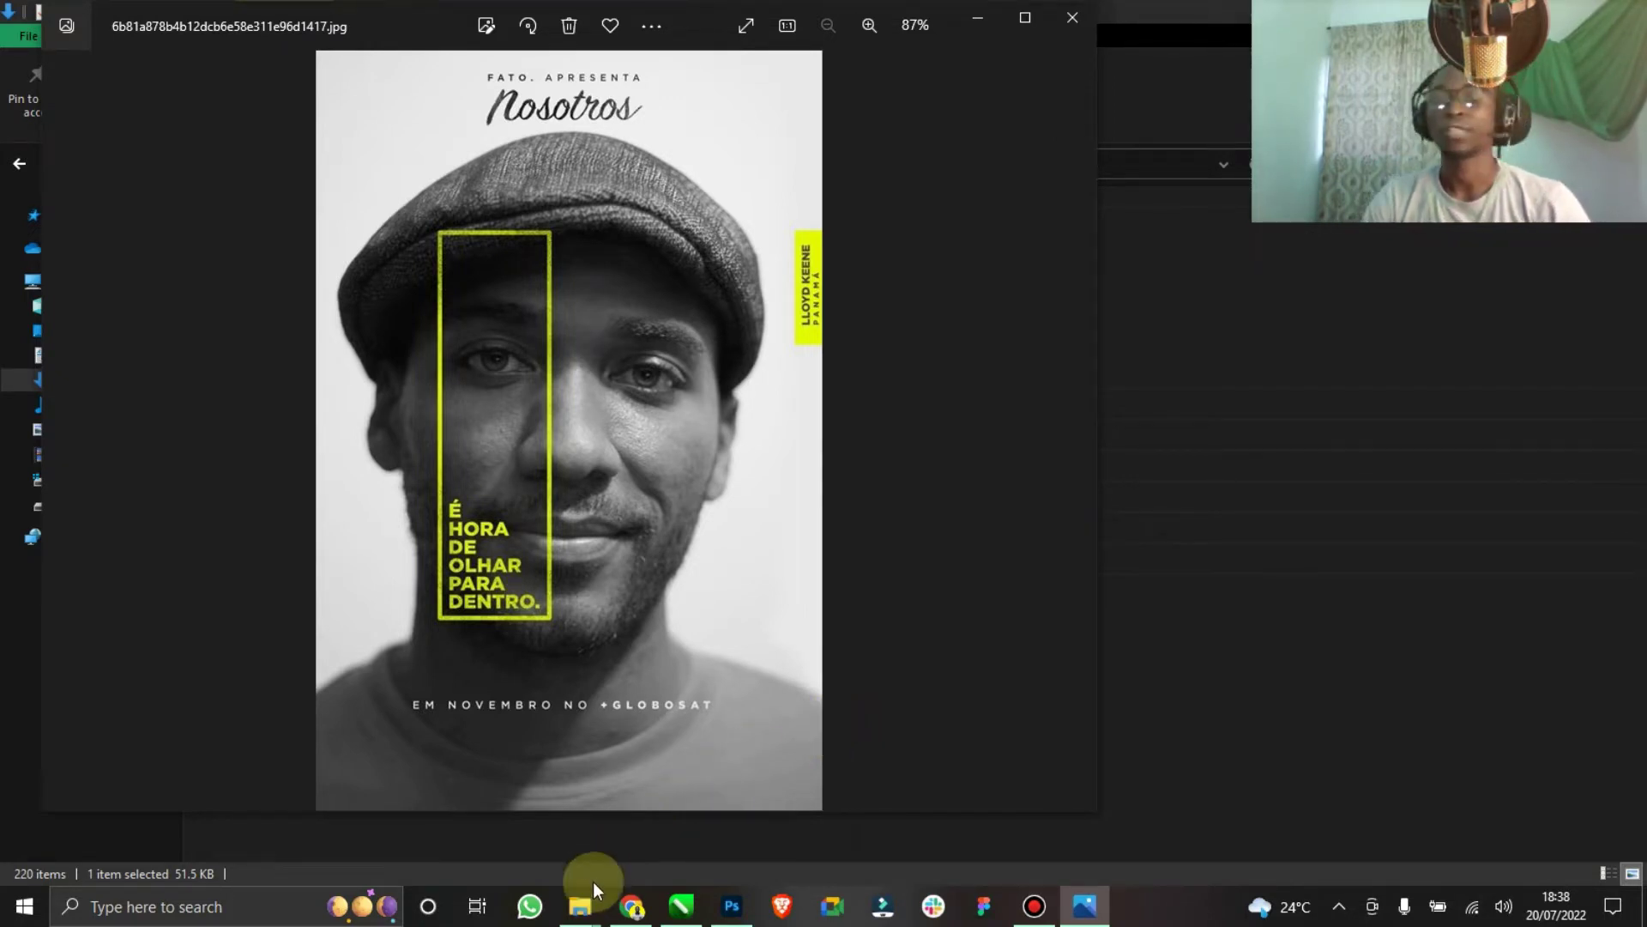
left_click(627, 911)
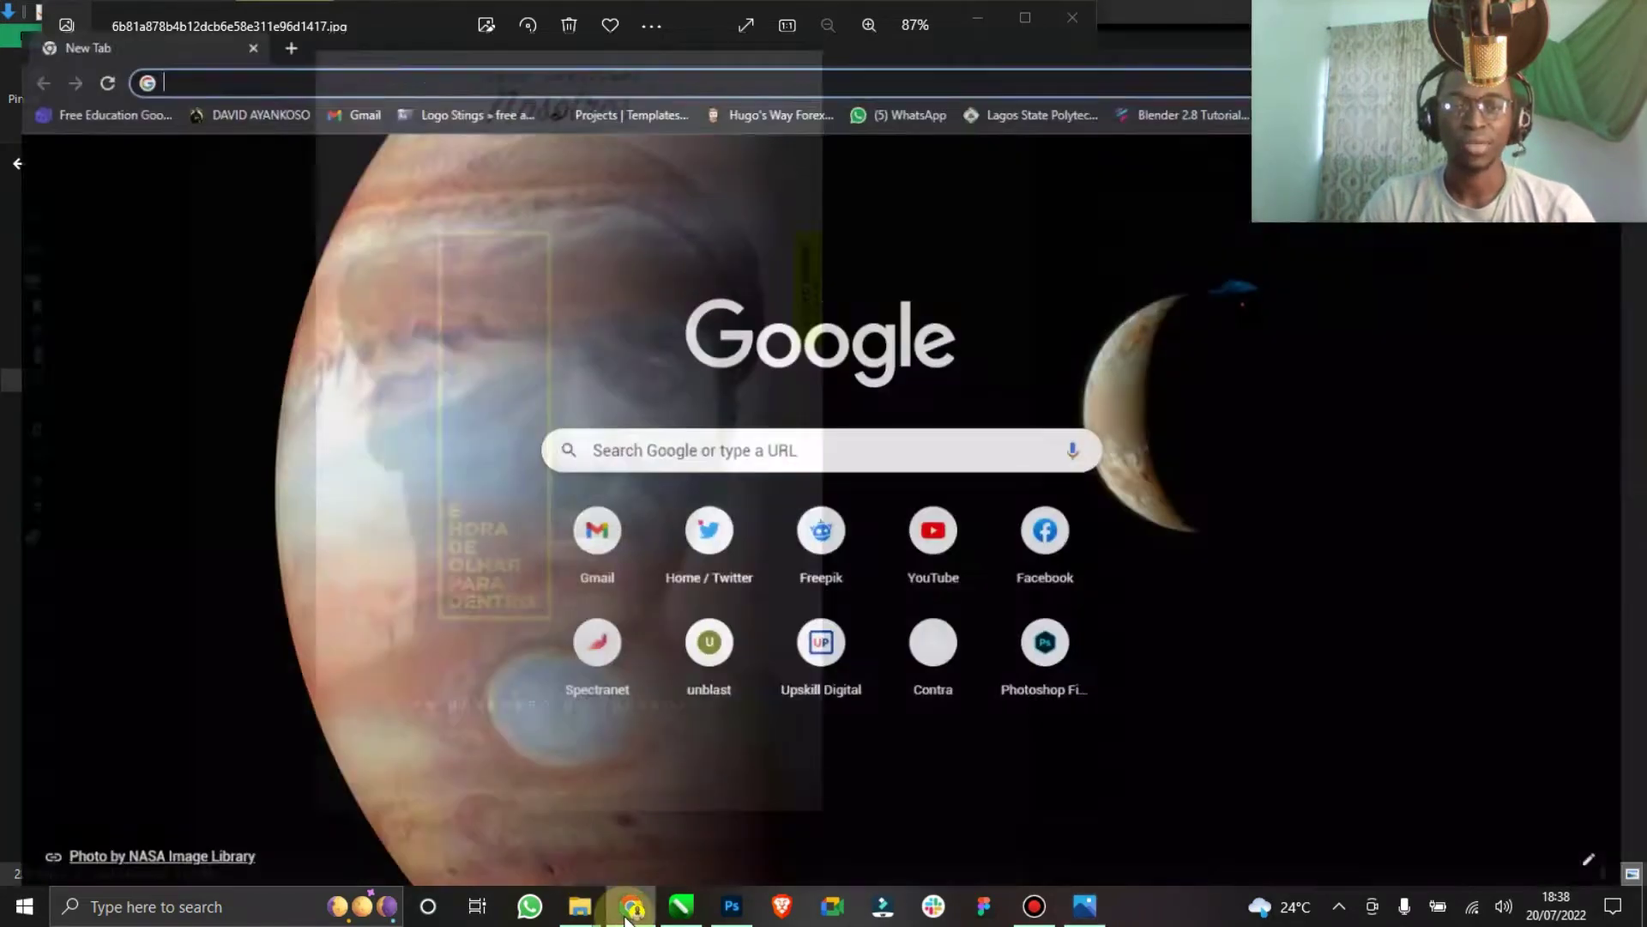
type("unsplash.com")
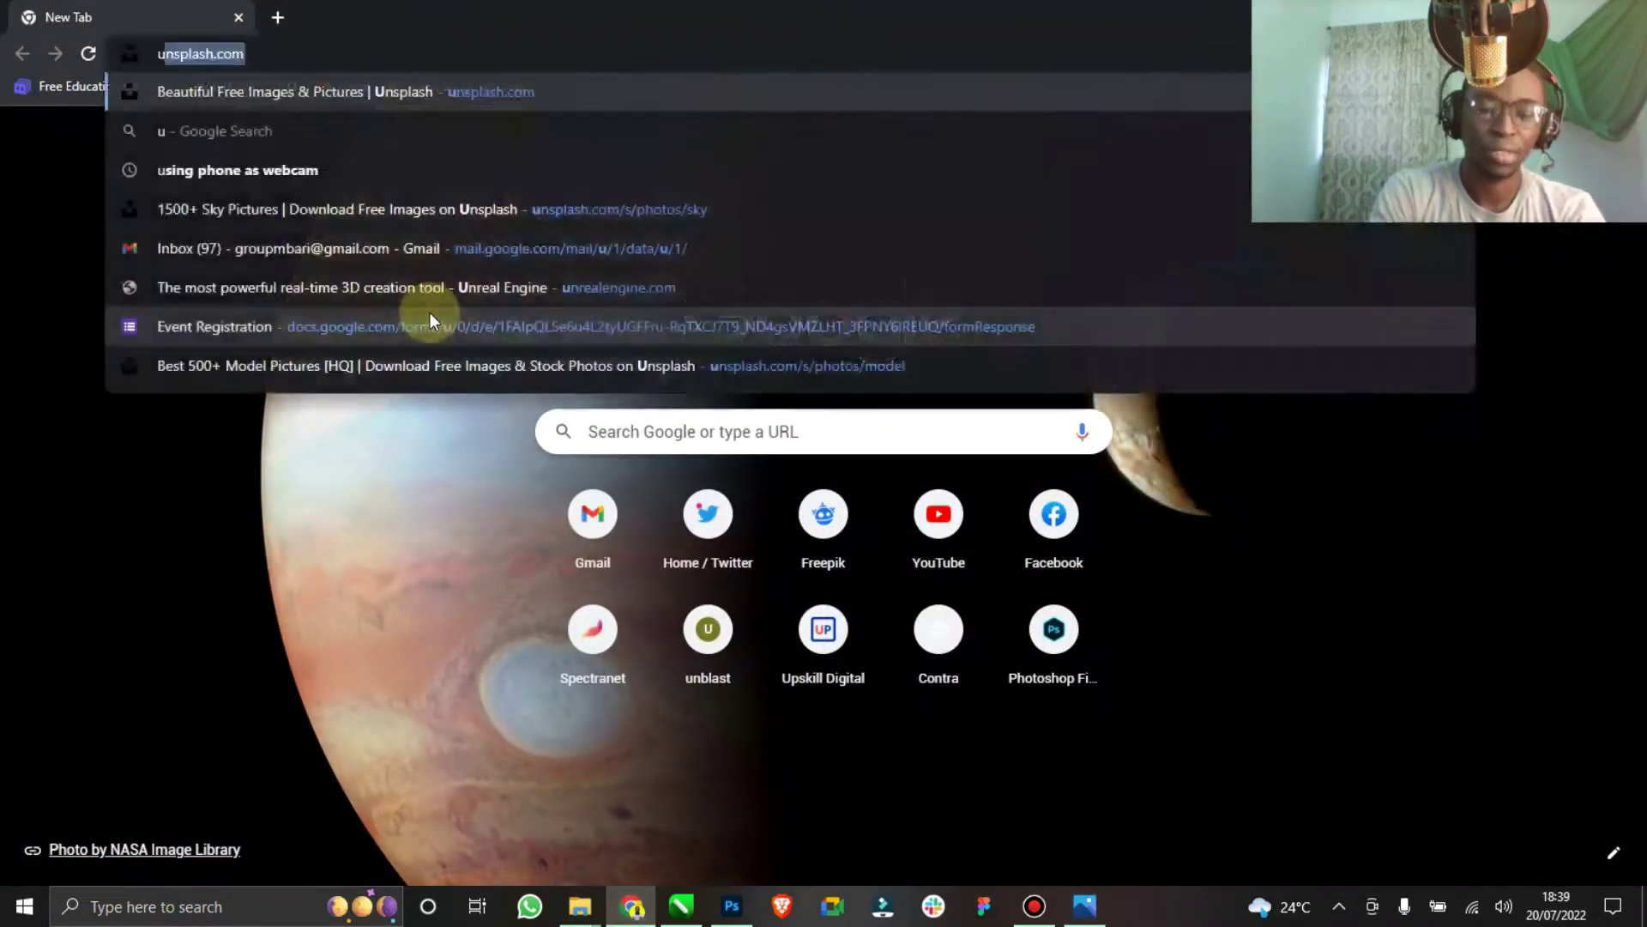
key("Return")
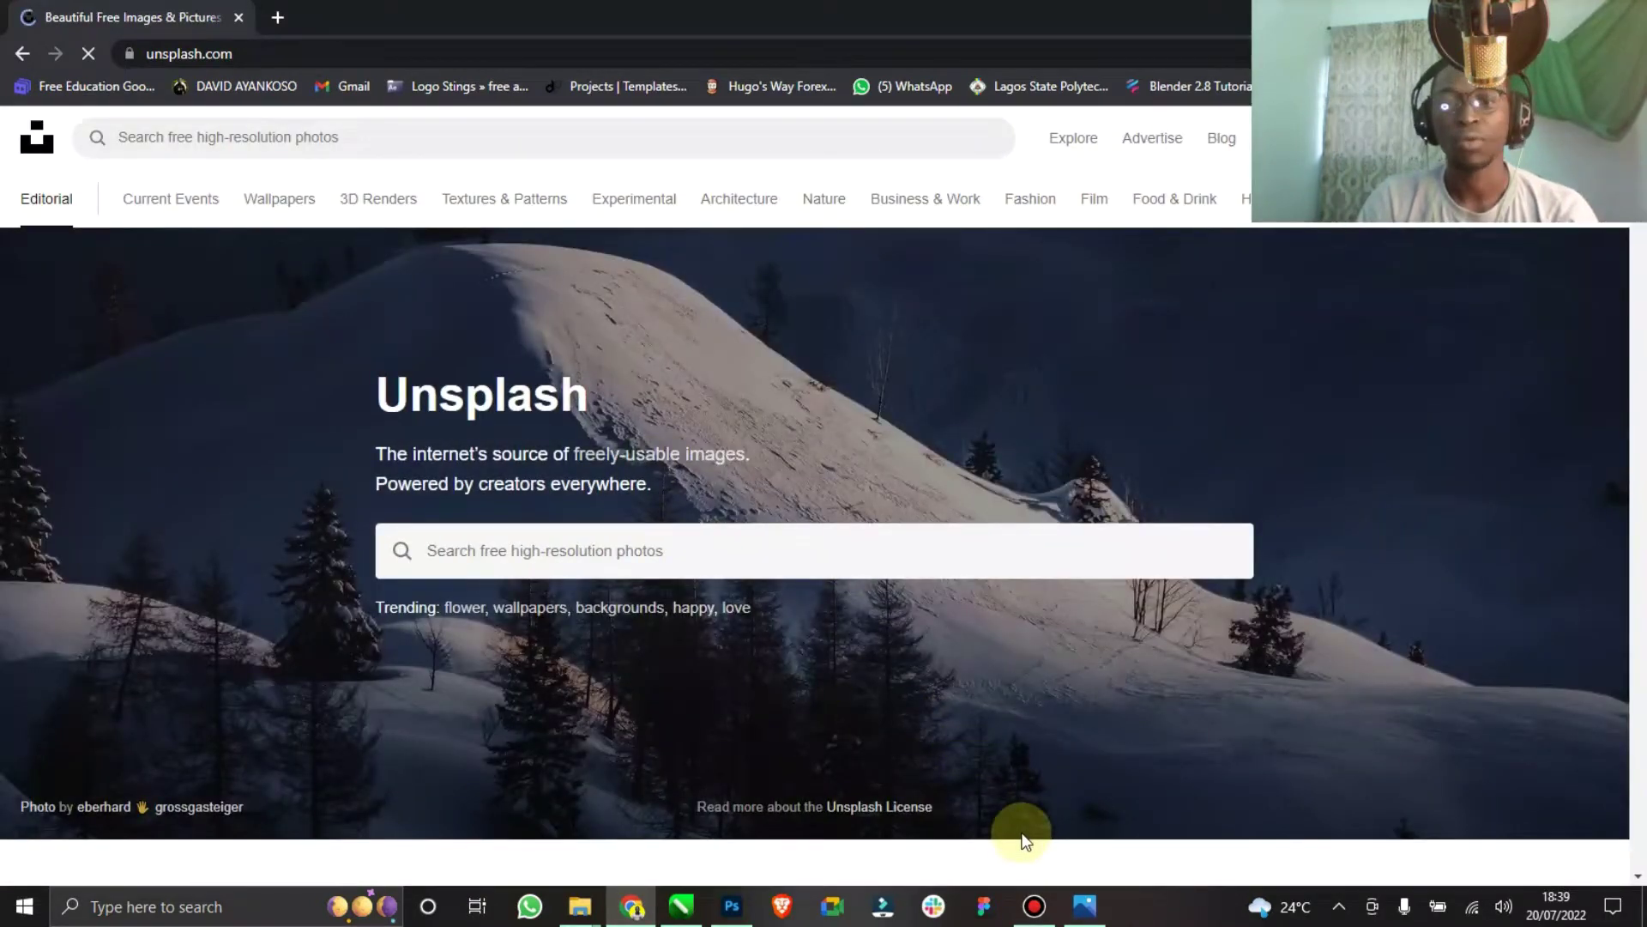
Check the reference poster once more, and search Unsplash for "portrait" photos.
left_click(1086, 904)
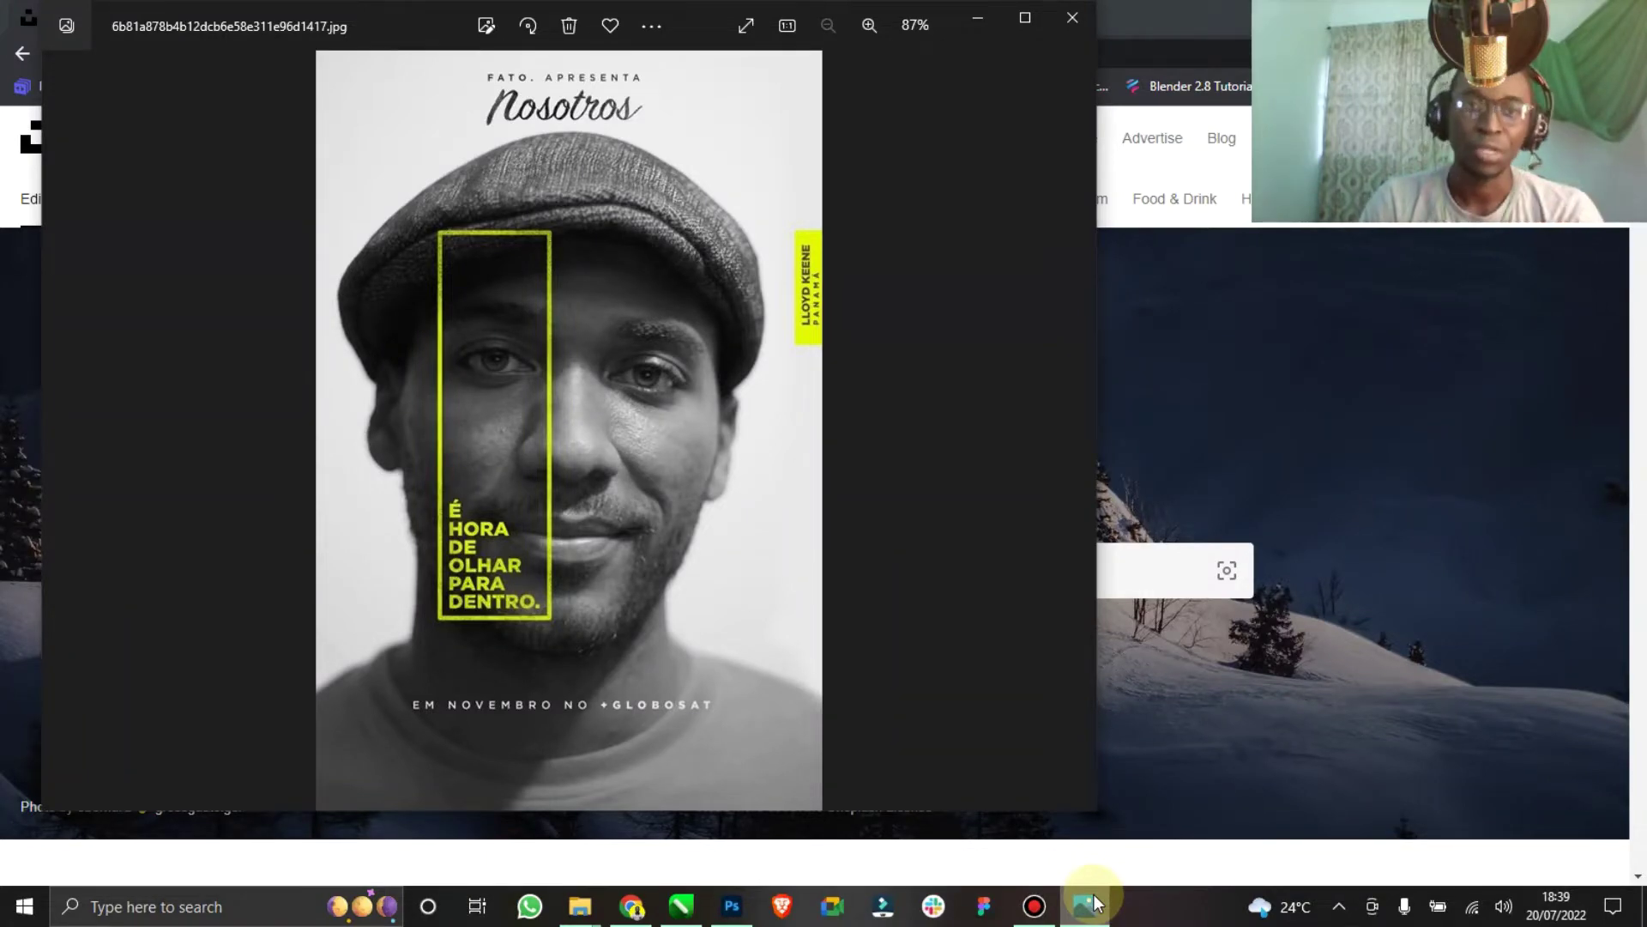
left_click(1095, 901)
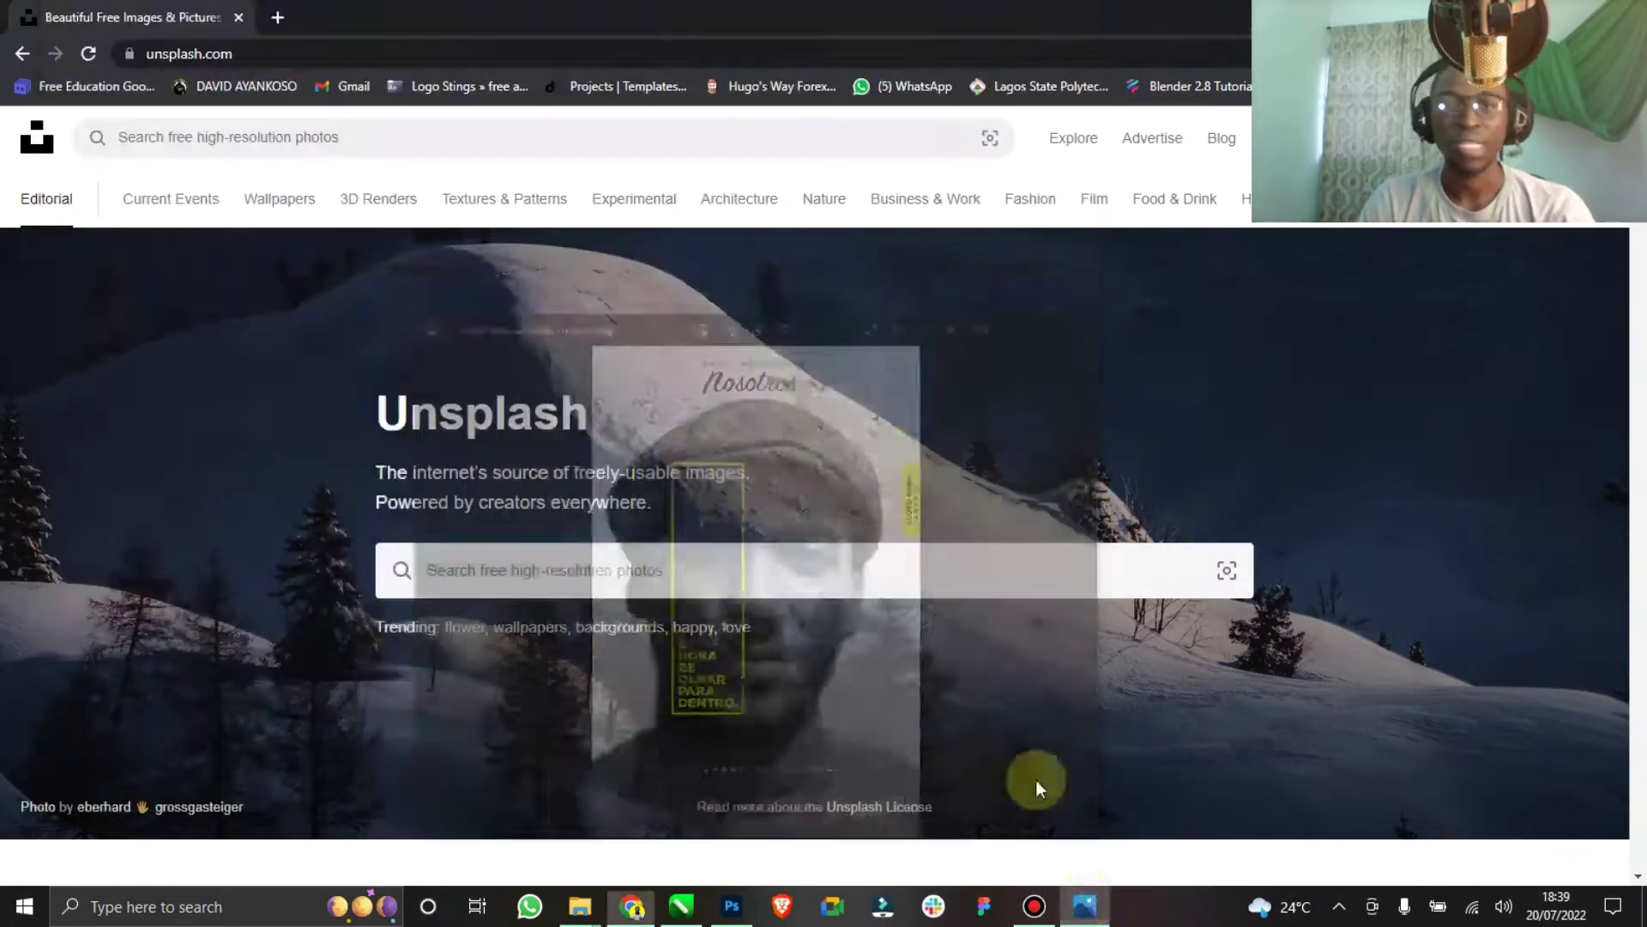
left_click(530, 135)
type("p")
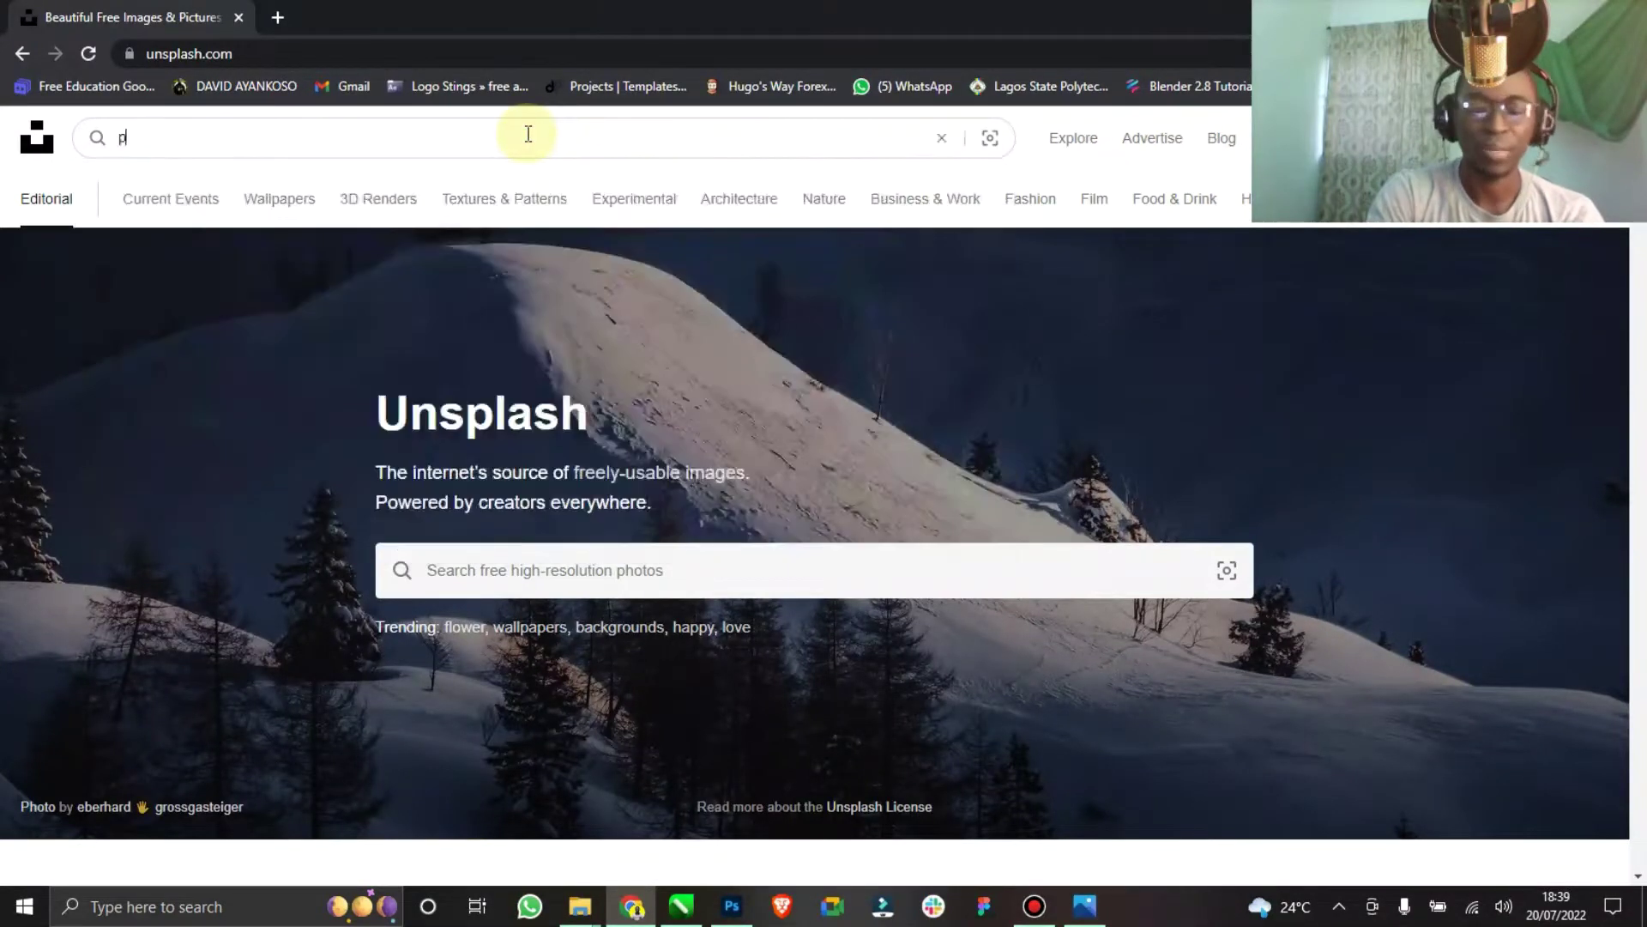
type("ortrait")
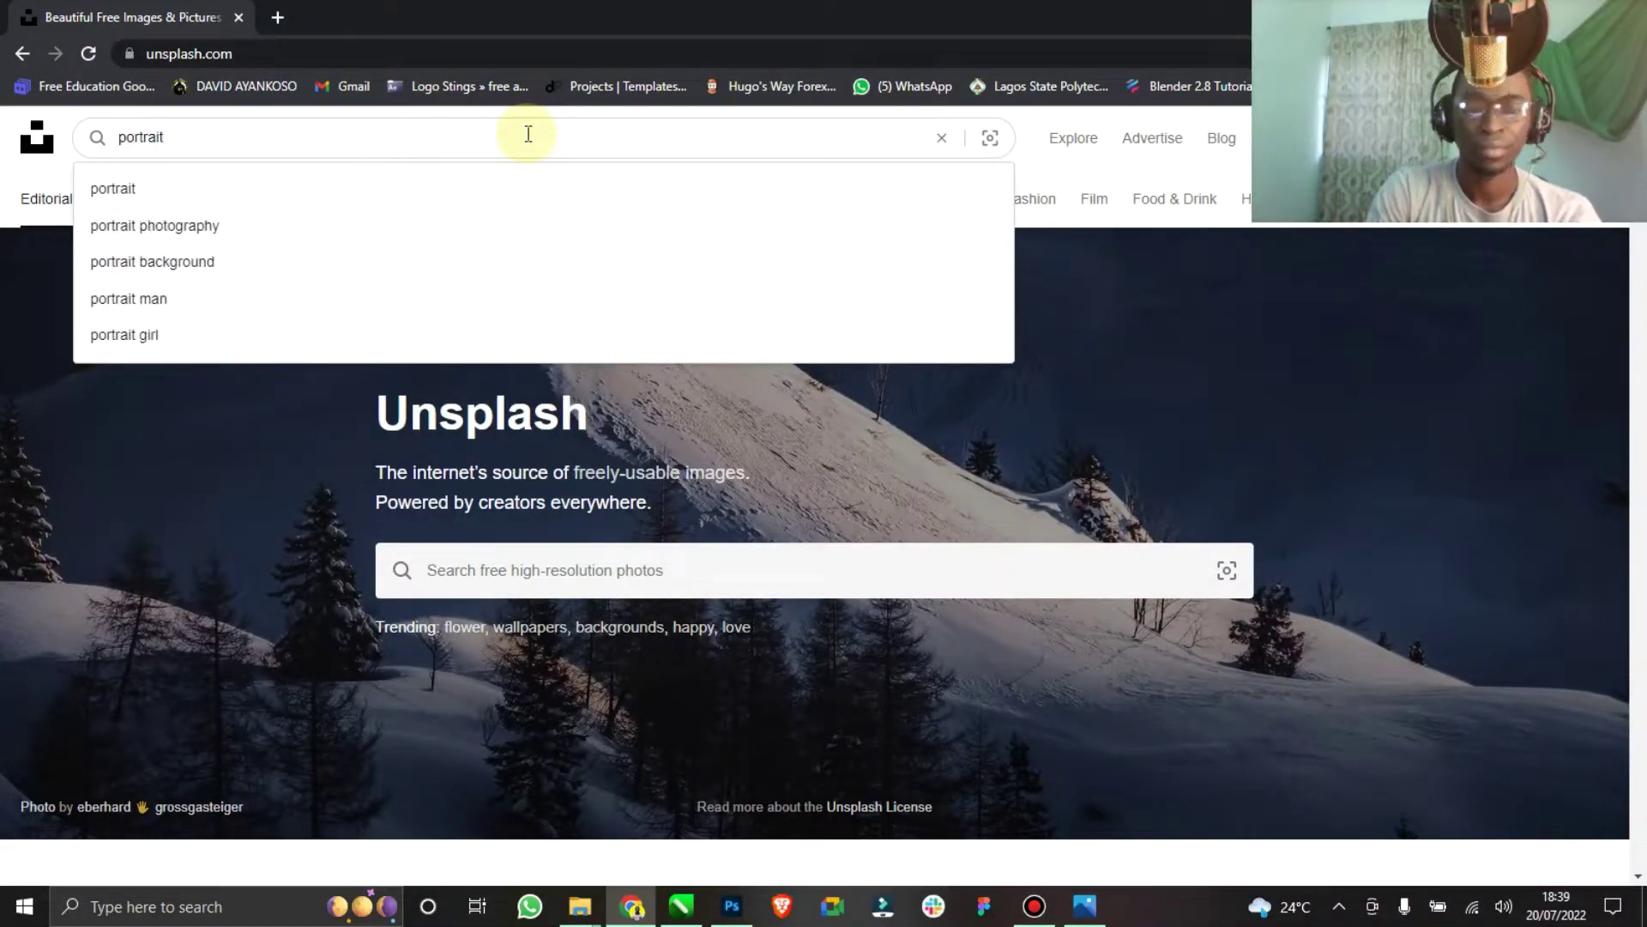
key("Return")
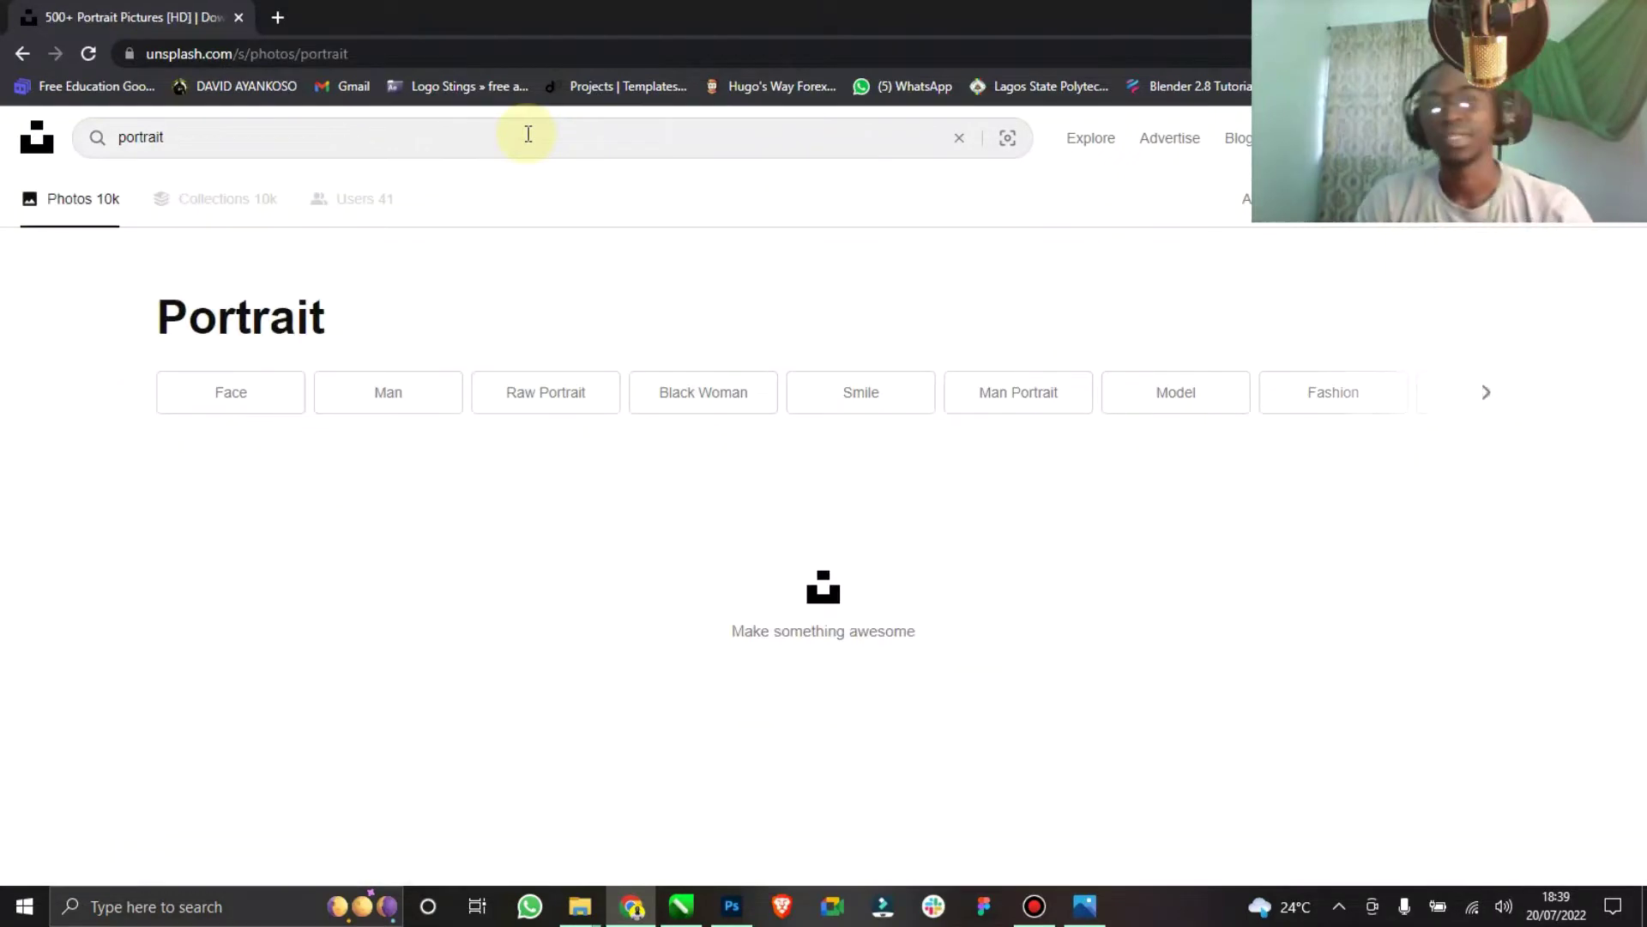
Browse the portrait results and compare them with the reference poster, looking for a close-up face that suits the same layout.
scroll(722, 625, "down", 3)
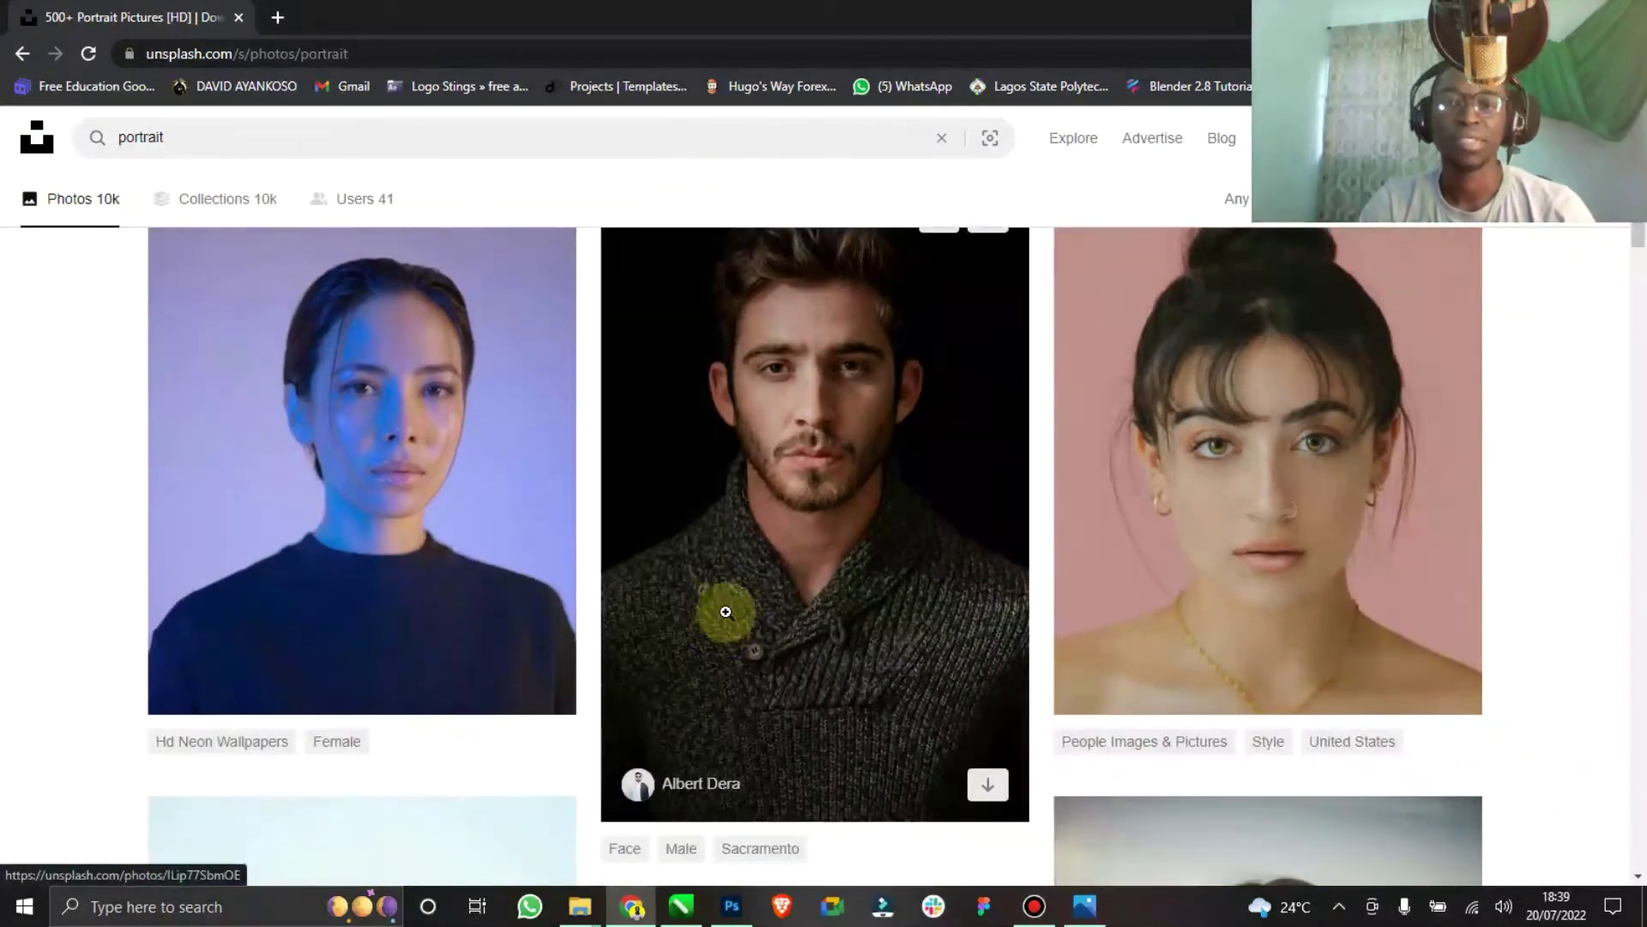
left_click(1084, 906)
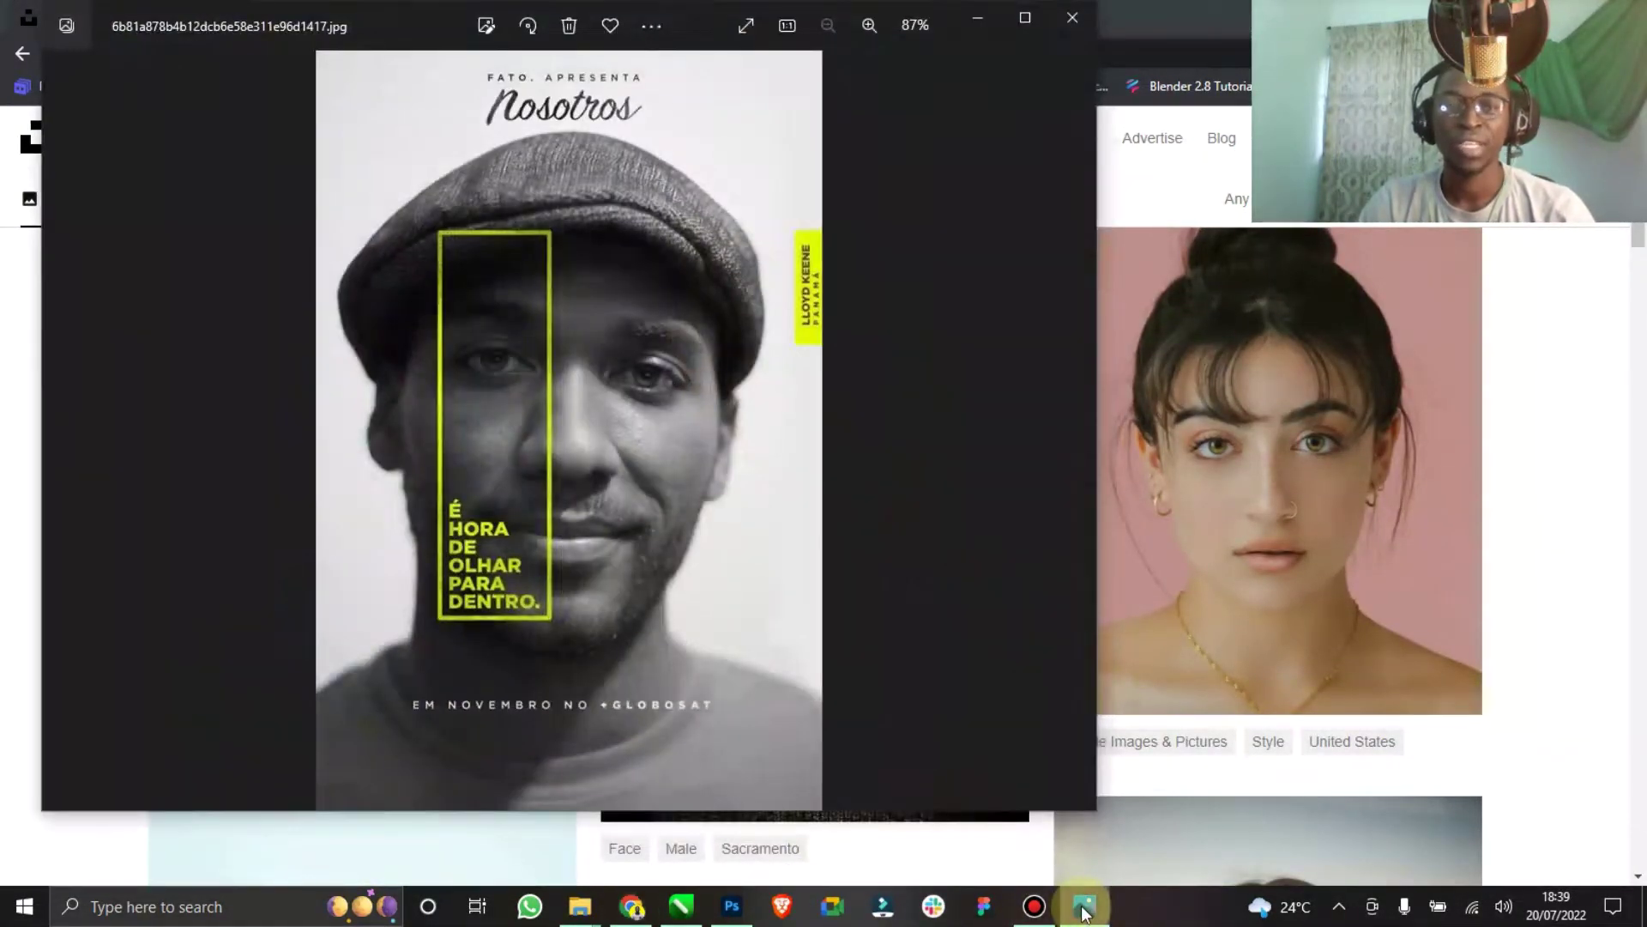
left_click(1084, 907)
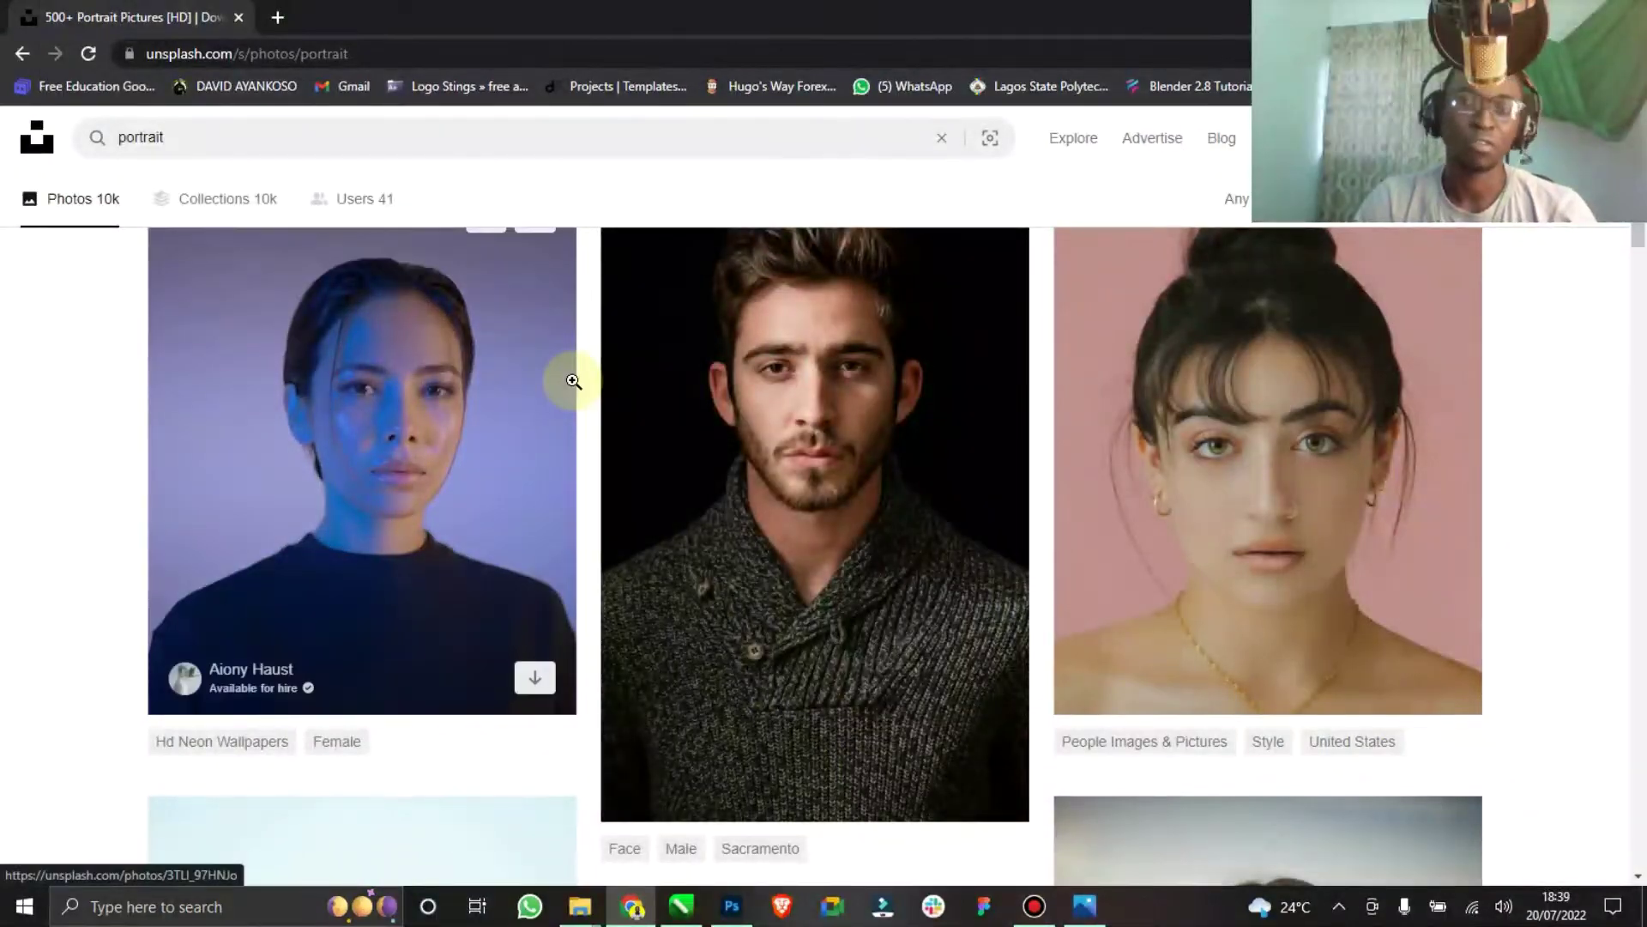
scroll(590, 463, "down", 9)
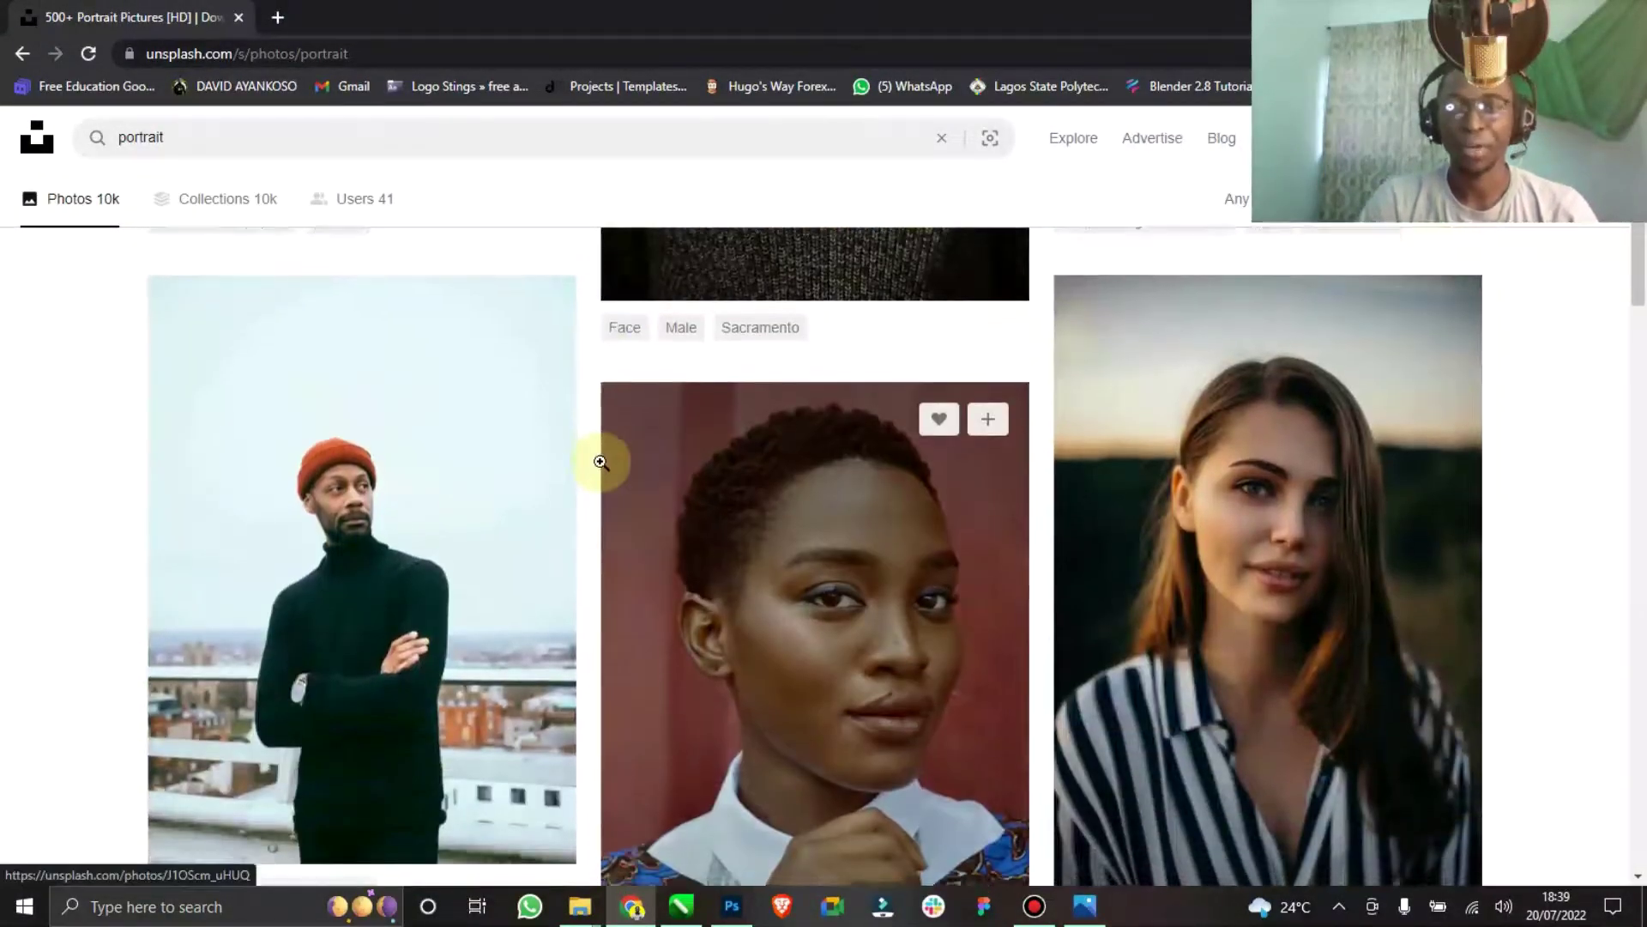
scroll(600, 462, "down", 12)
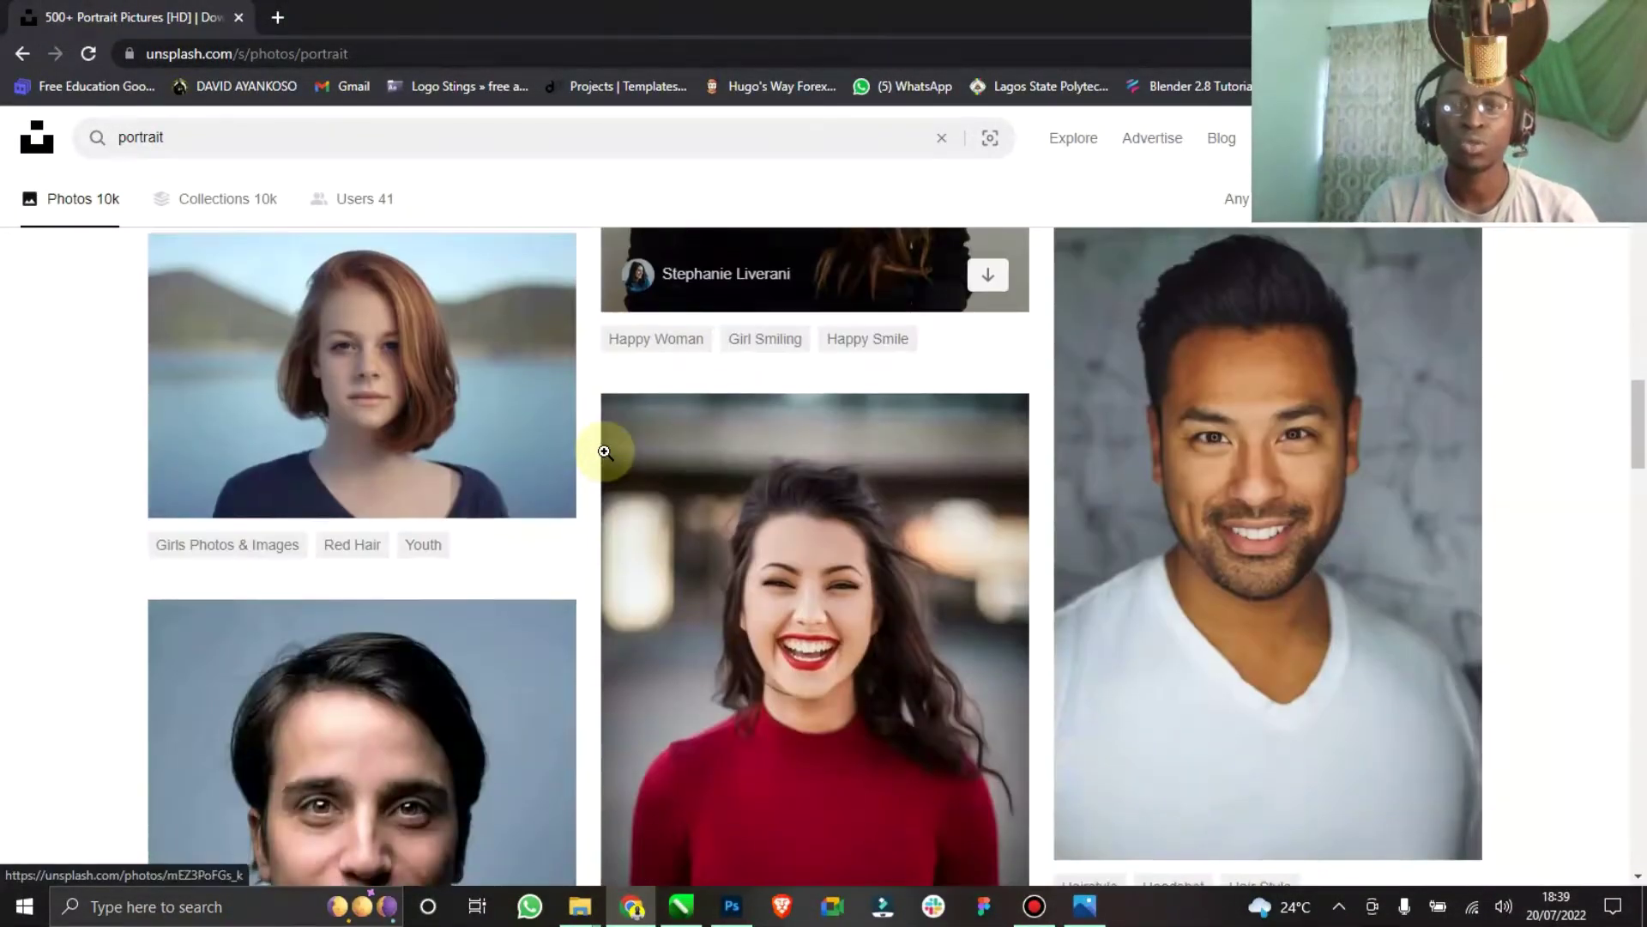
scroll(605, 452, "up", 5)
scroll(608, 454, "down", 8)
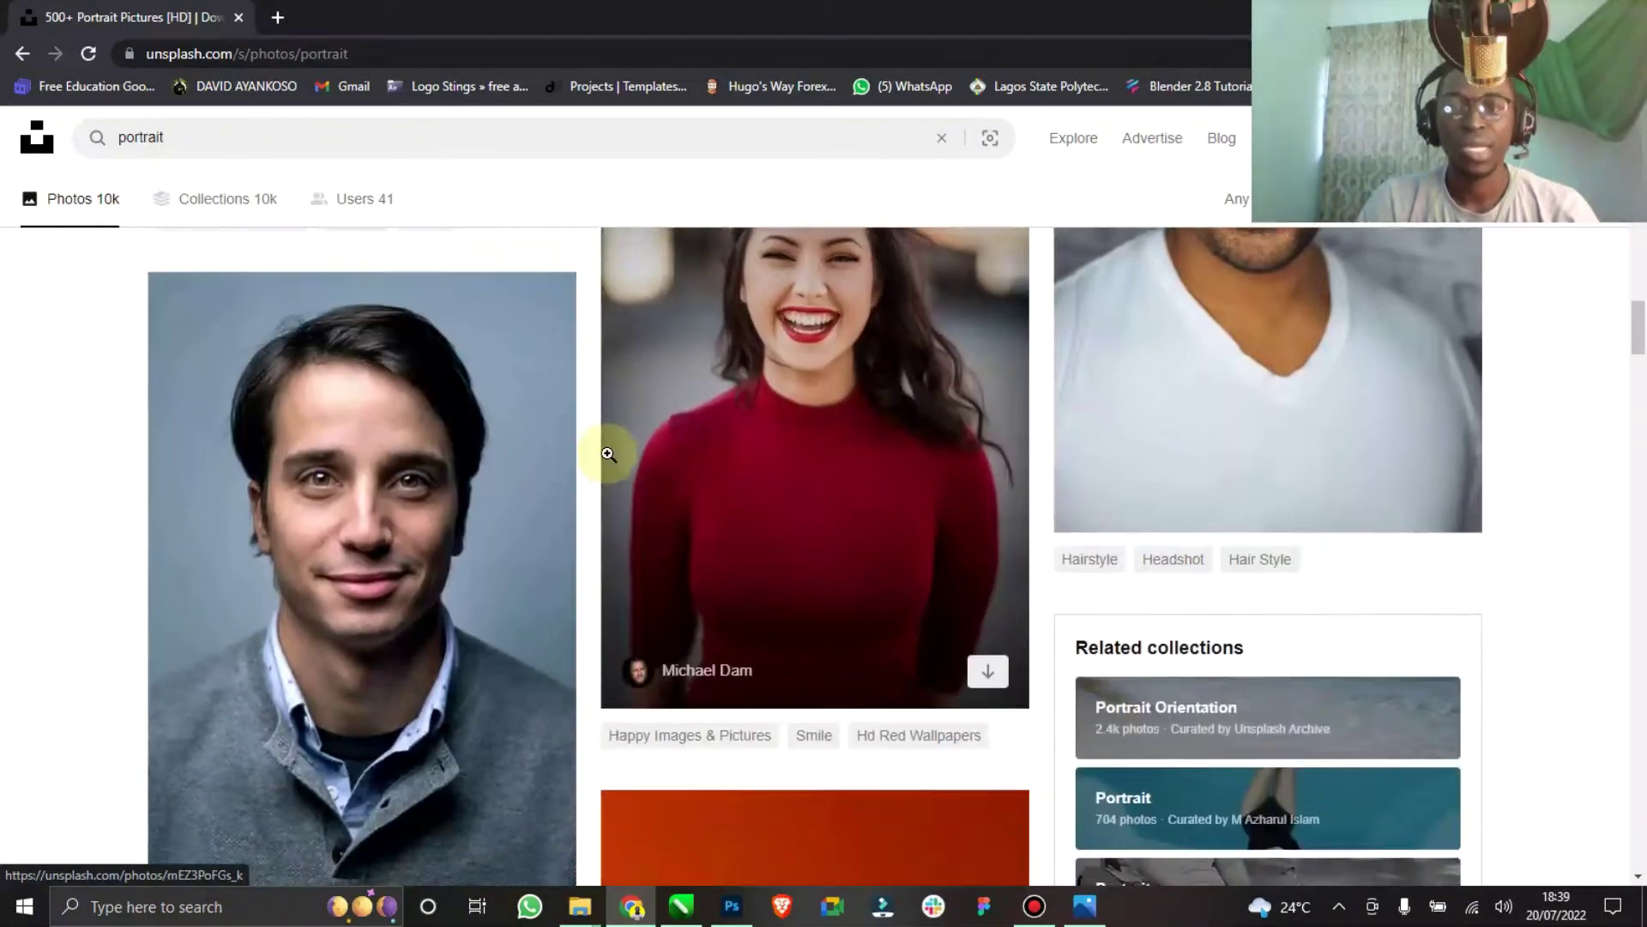
scroll(610, 452, "up", 6)
scroll(610, 453, "down", 3)
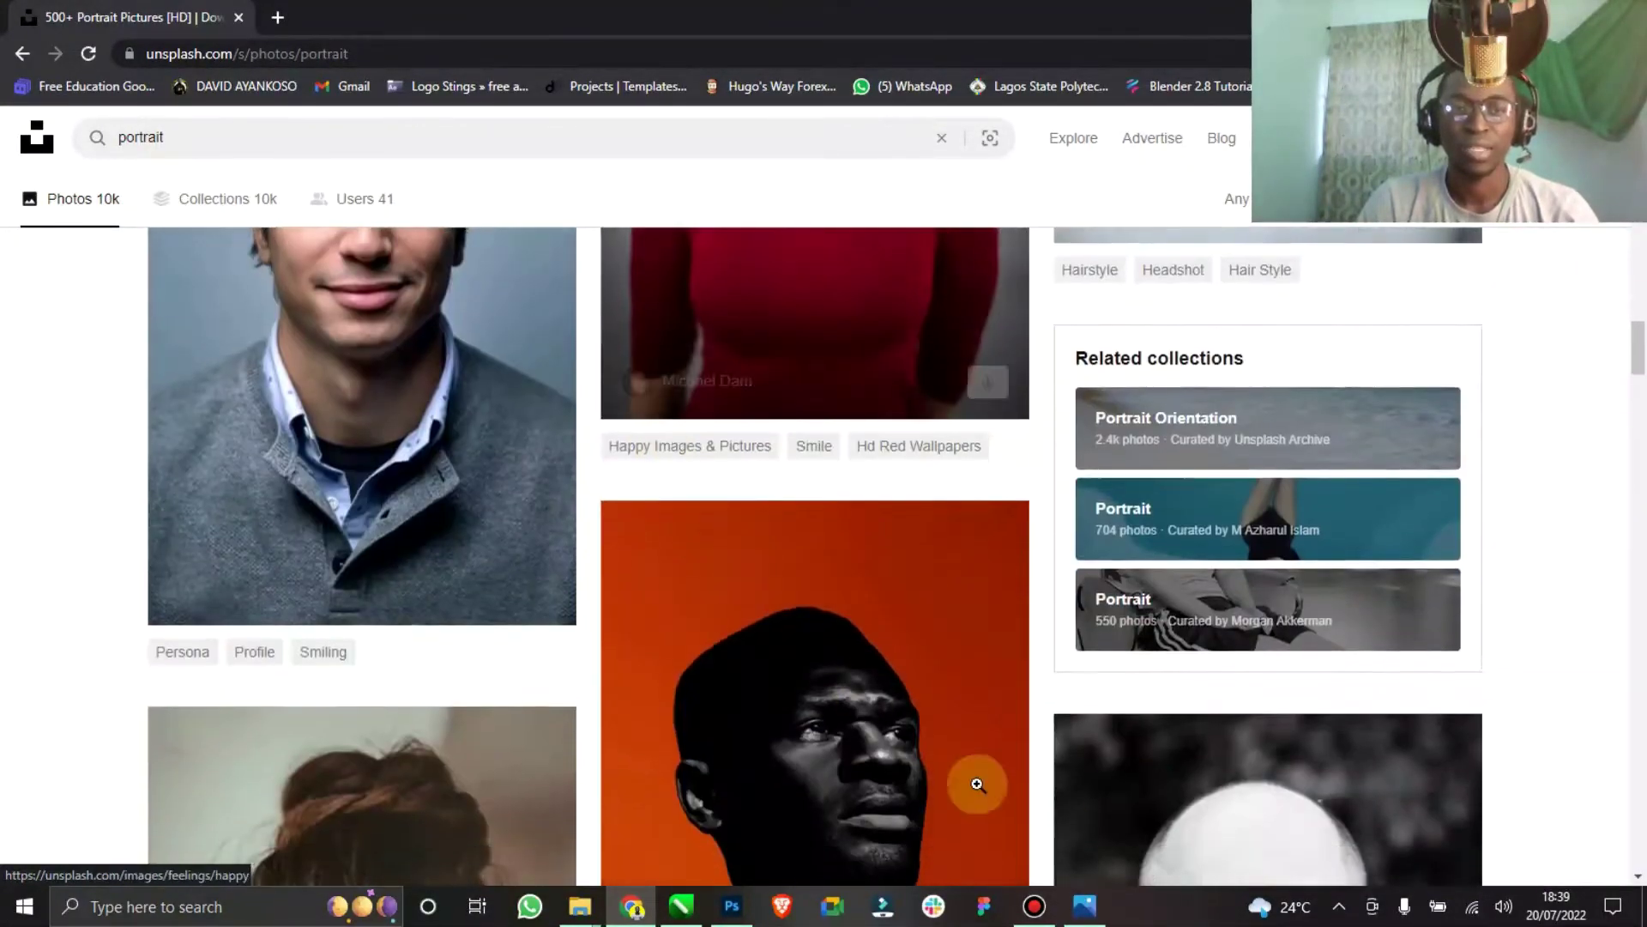
left_click(1068, 917)
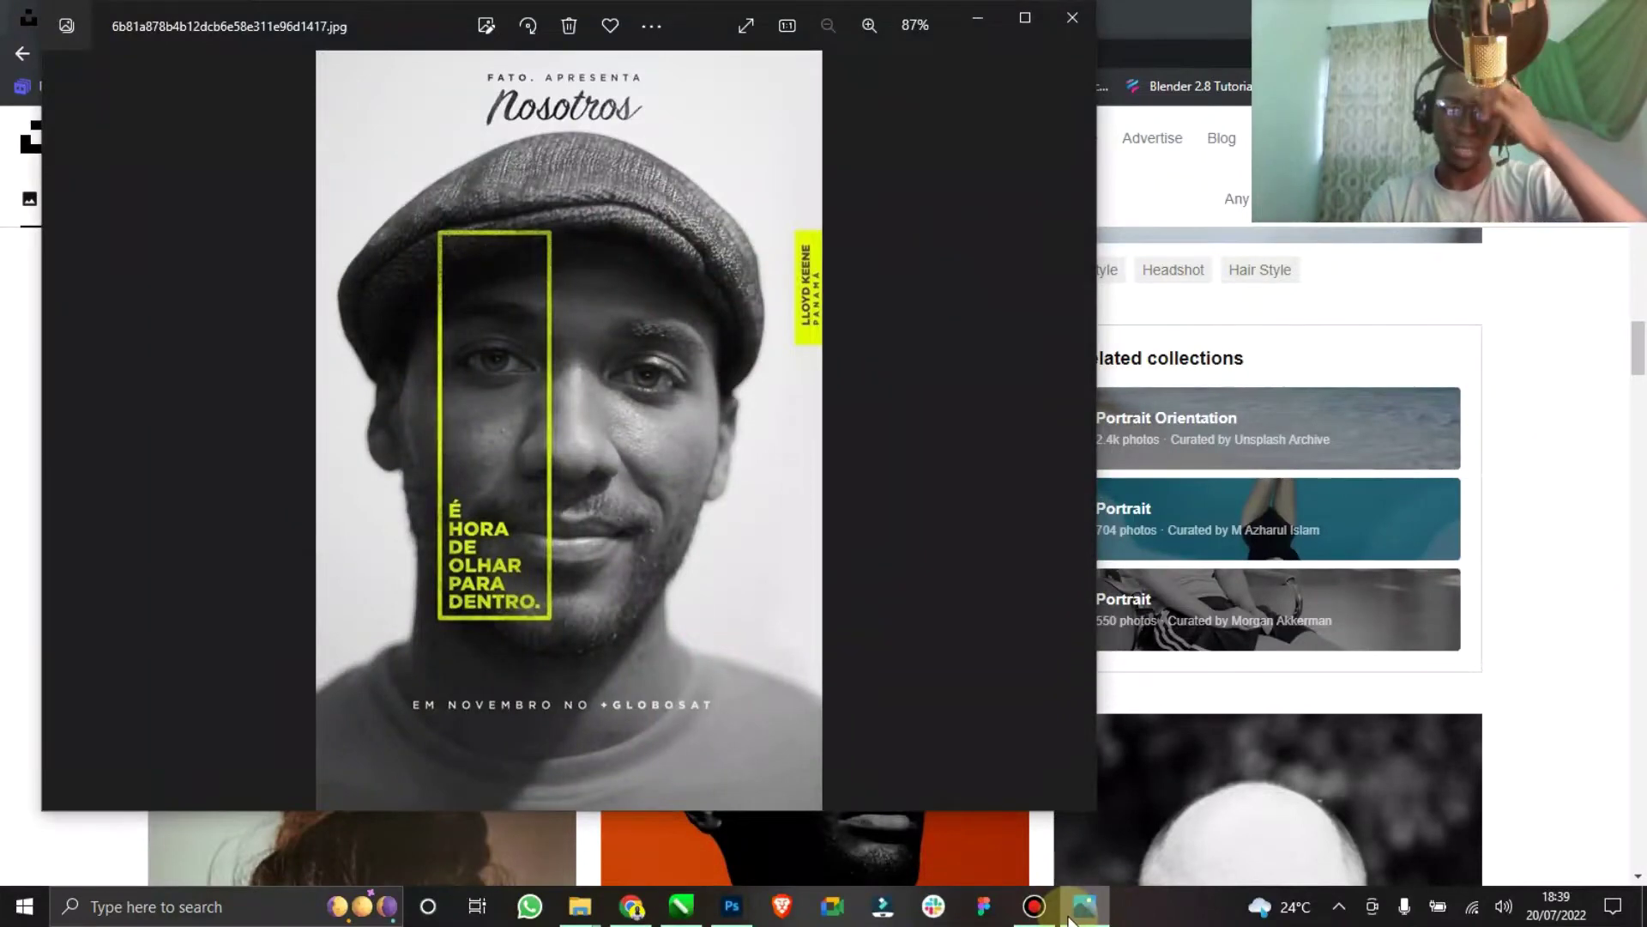
left_click(1070, 914)
scroll(776, 502, "down", 3)
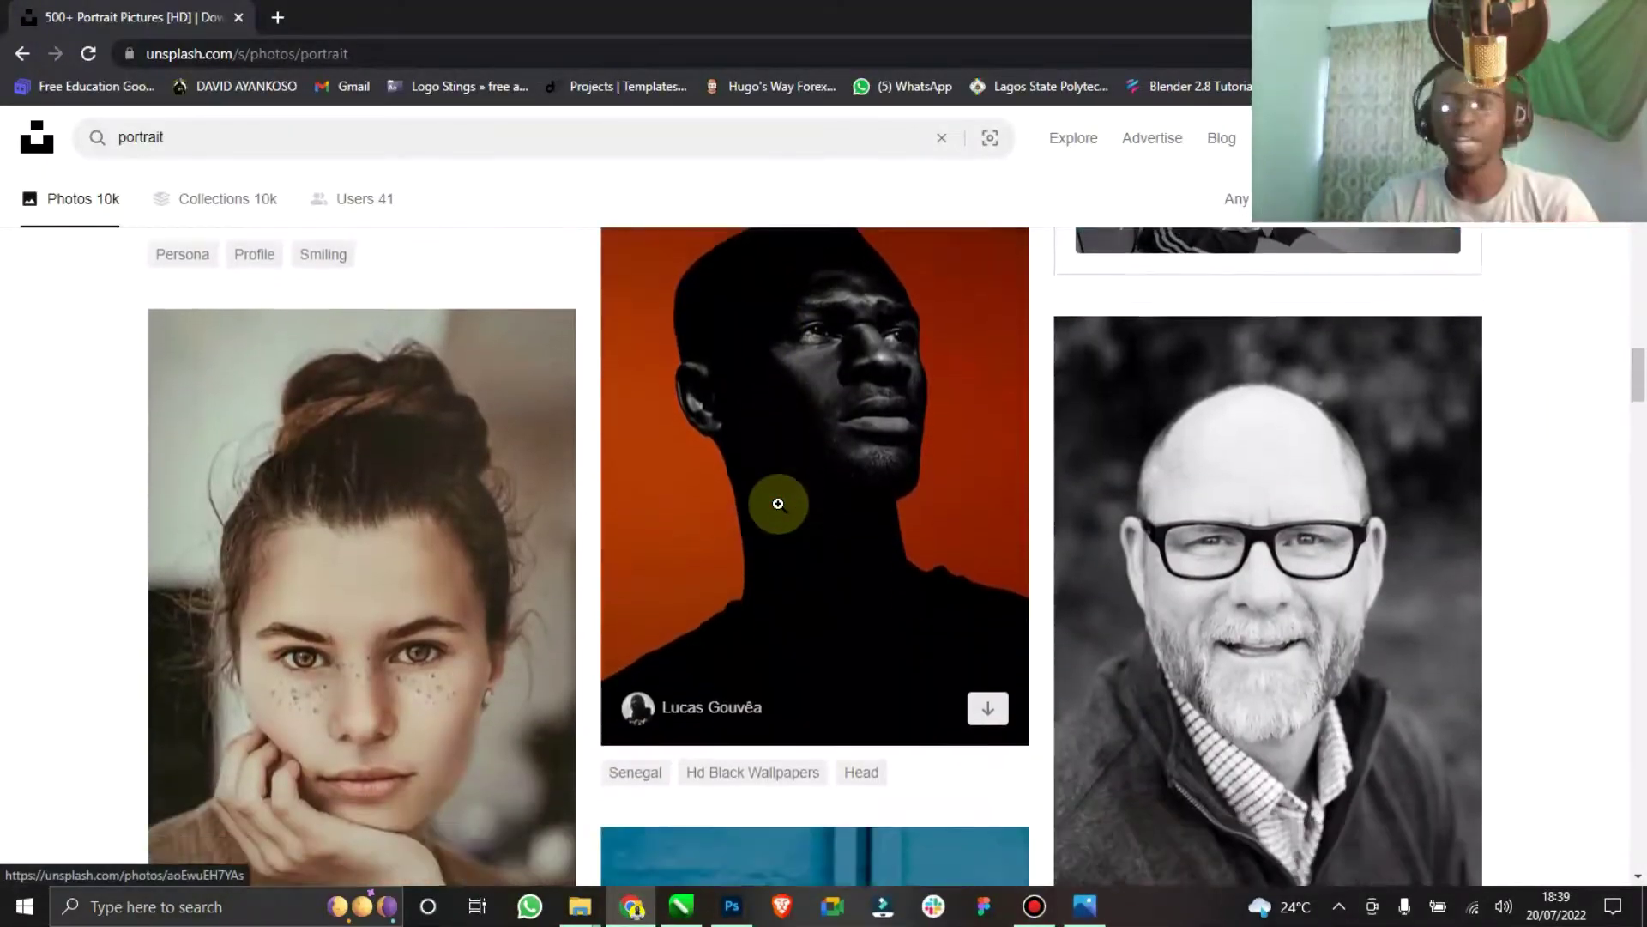
scroll(778, 504, "down", 3)
scroll(778, 504, "down", 5)
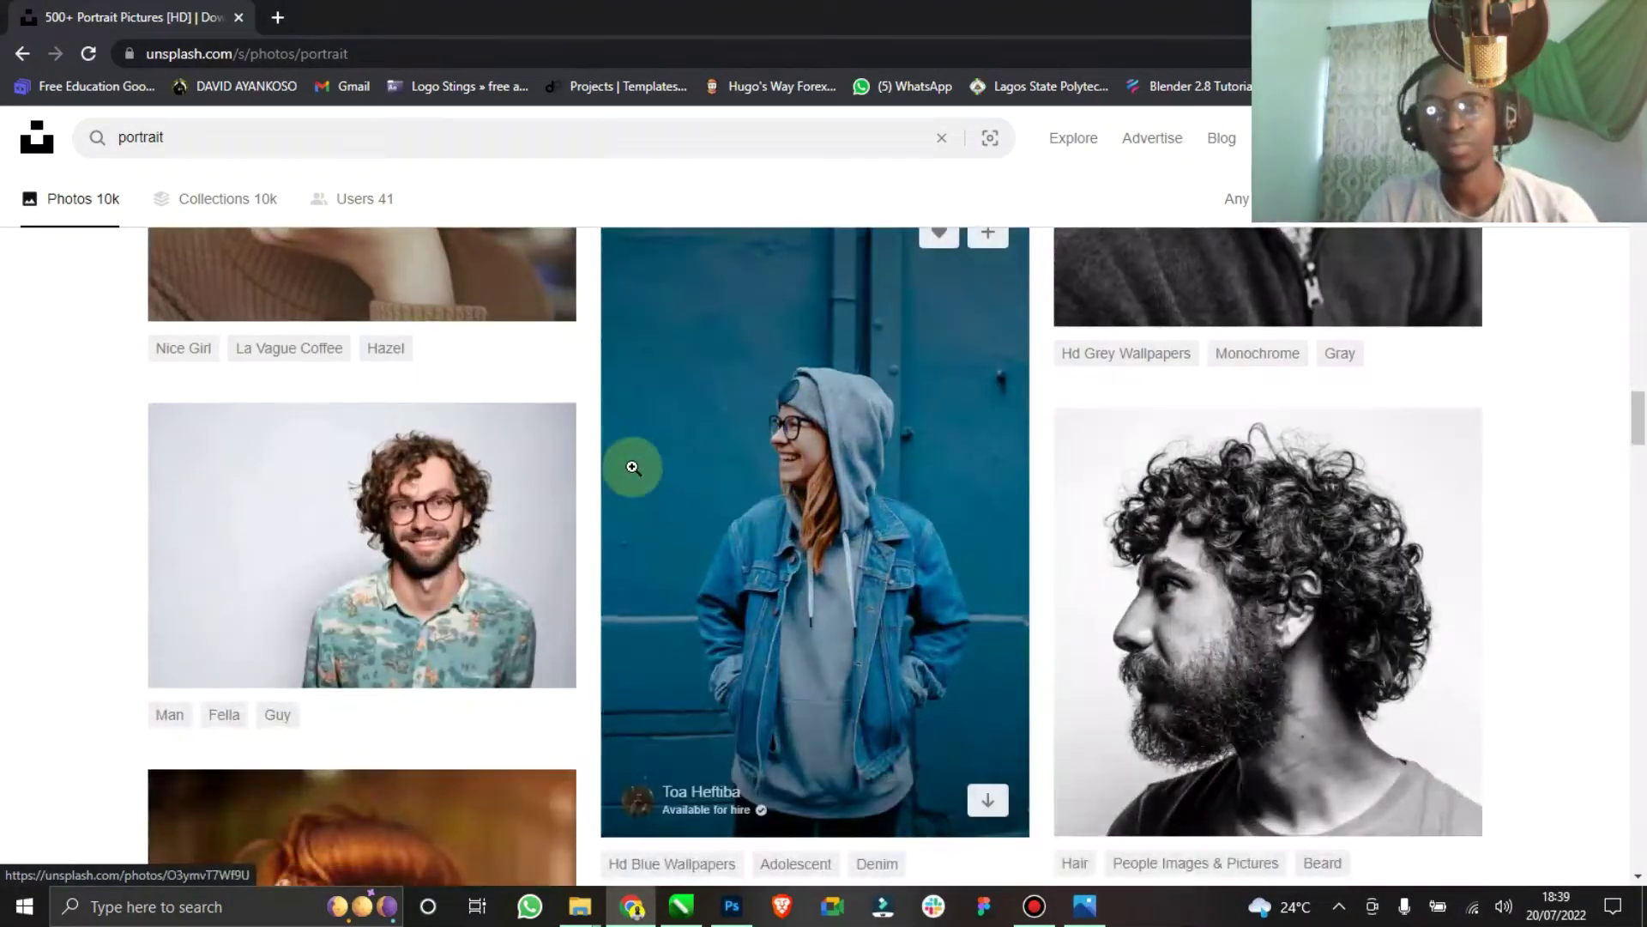
scroll(635, 438, "down", 6)
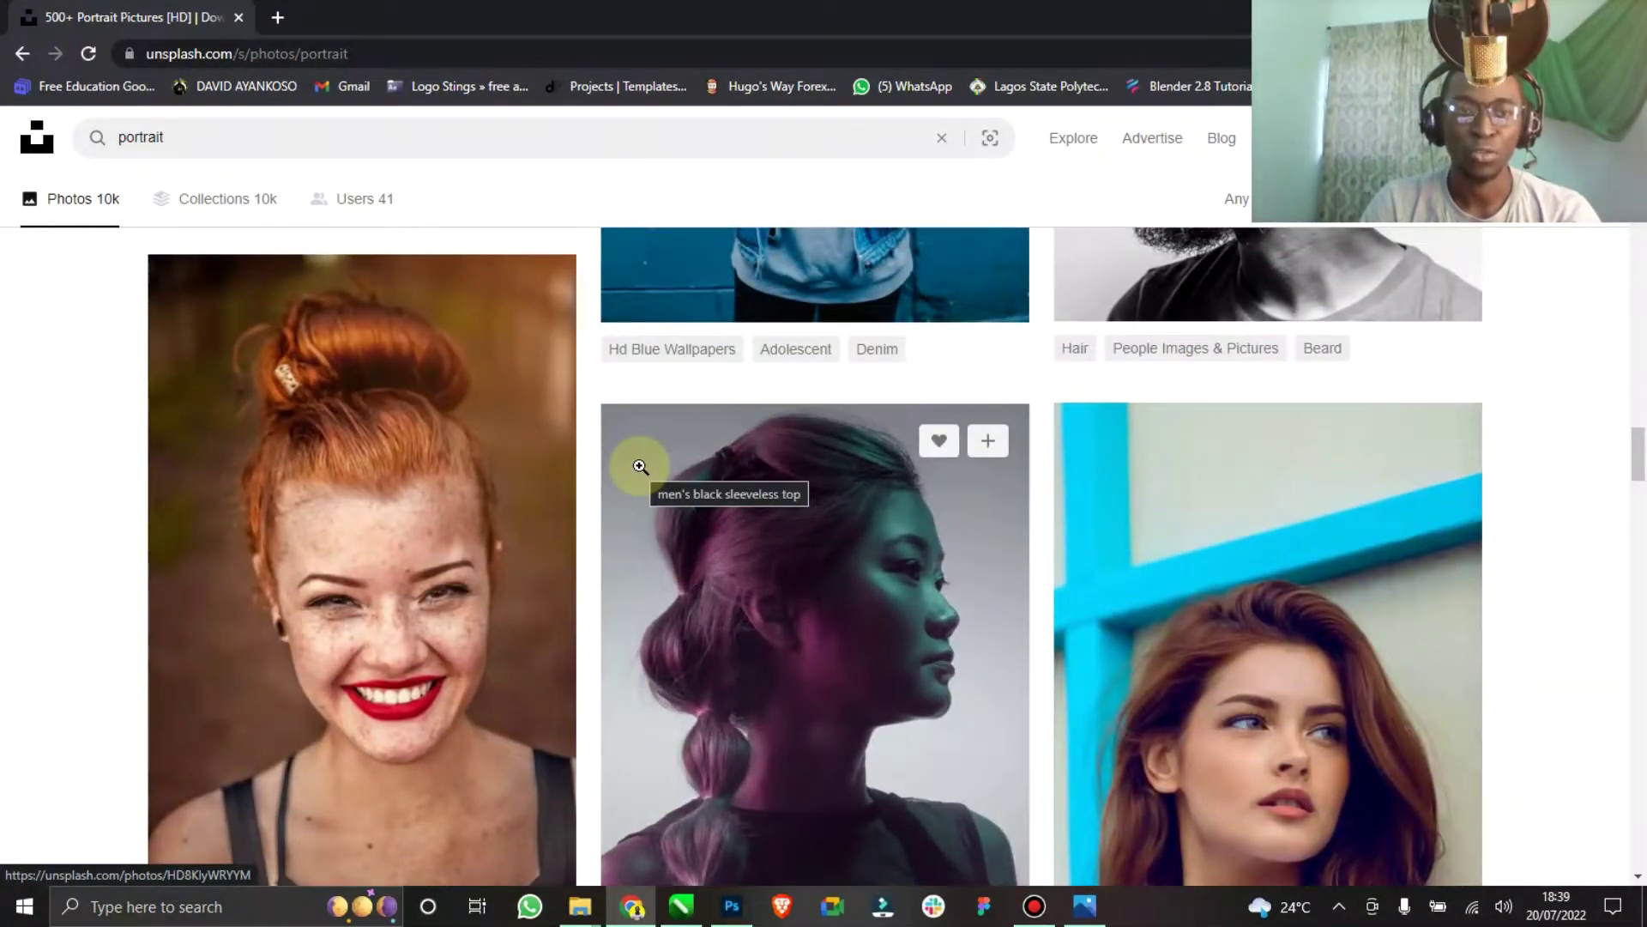
scroll(975, 687, "down", 12)
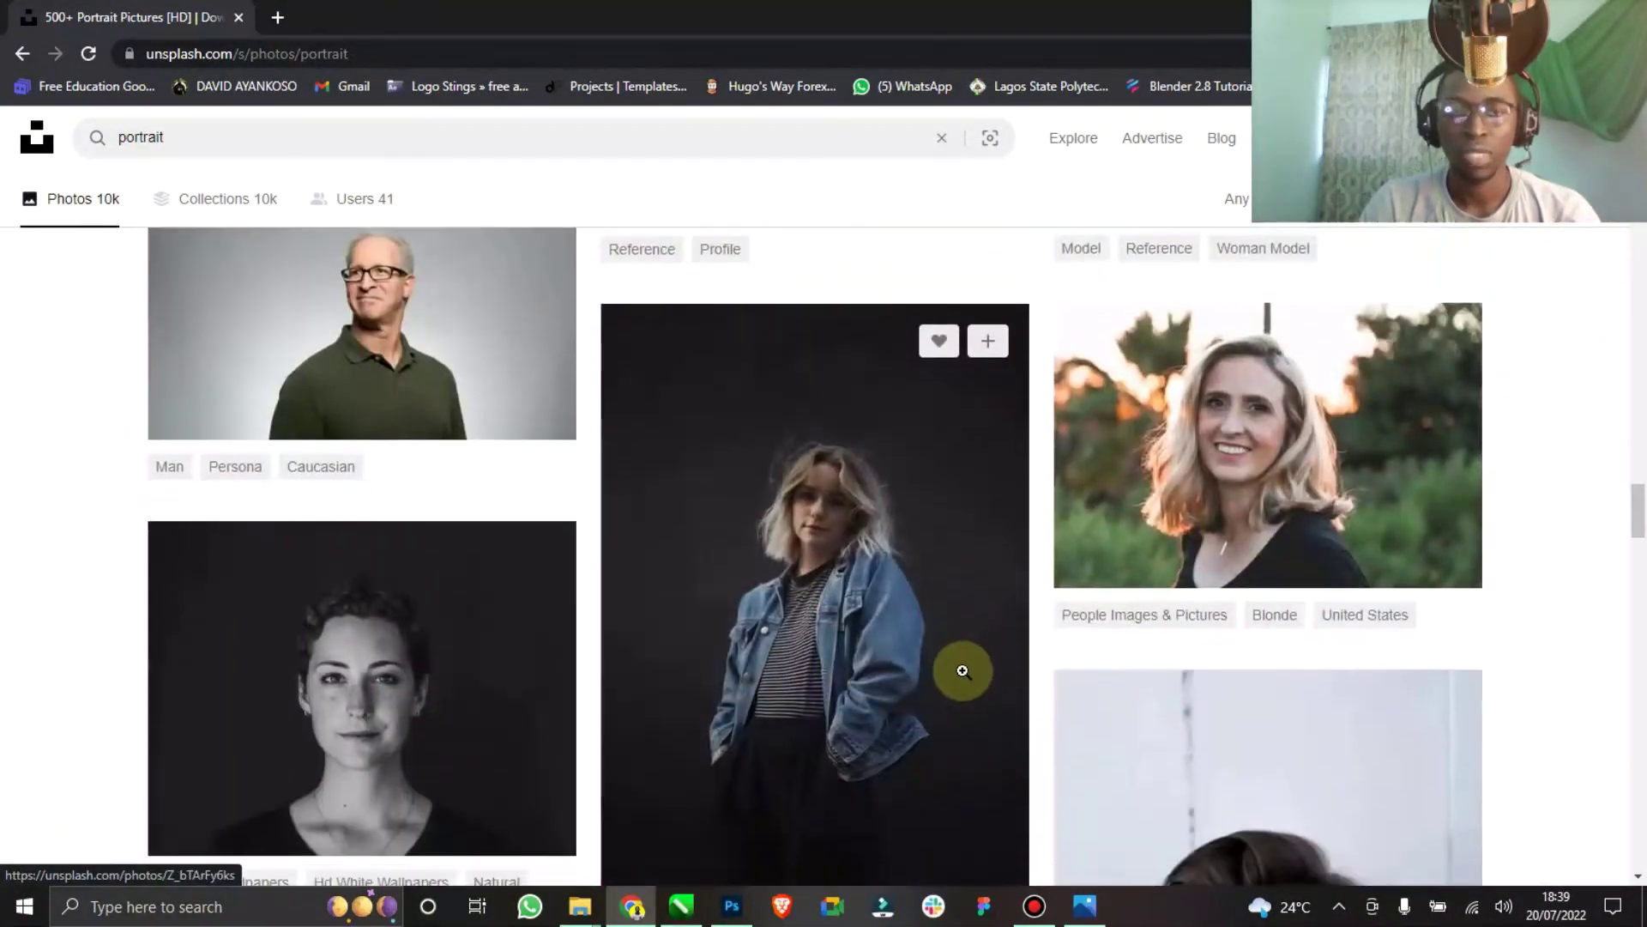
scroll(961, 668, "down", 5)
scroll(960, 667, "up", 3)
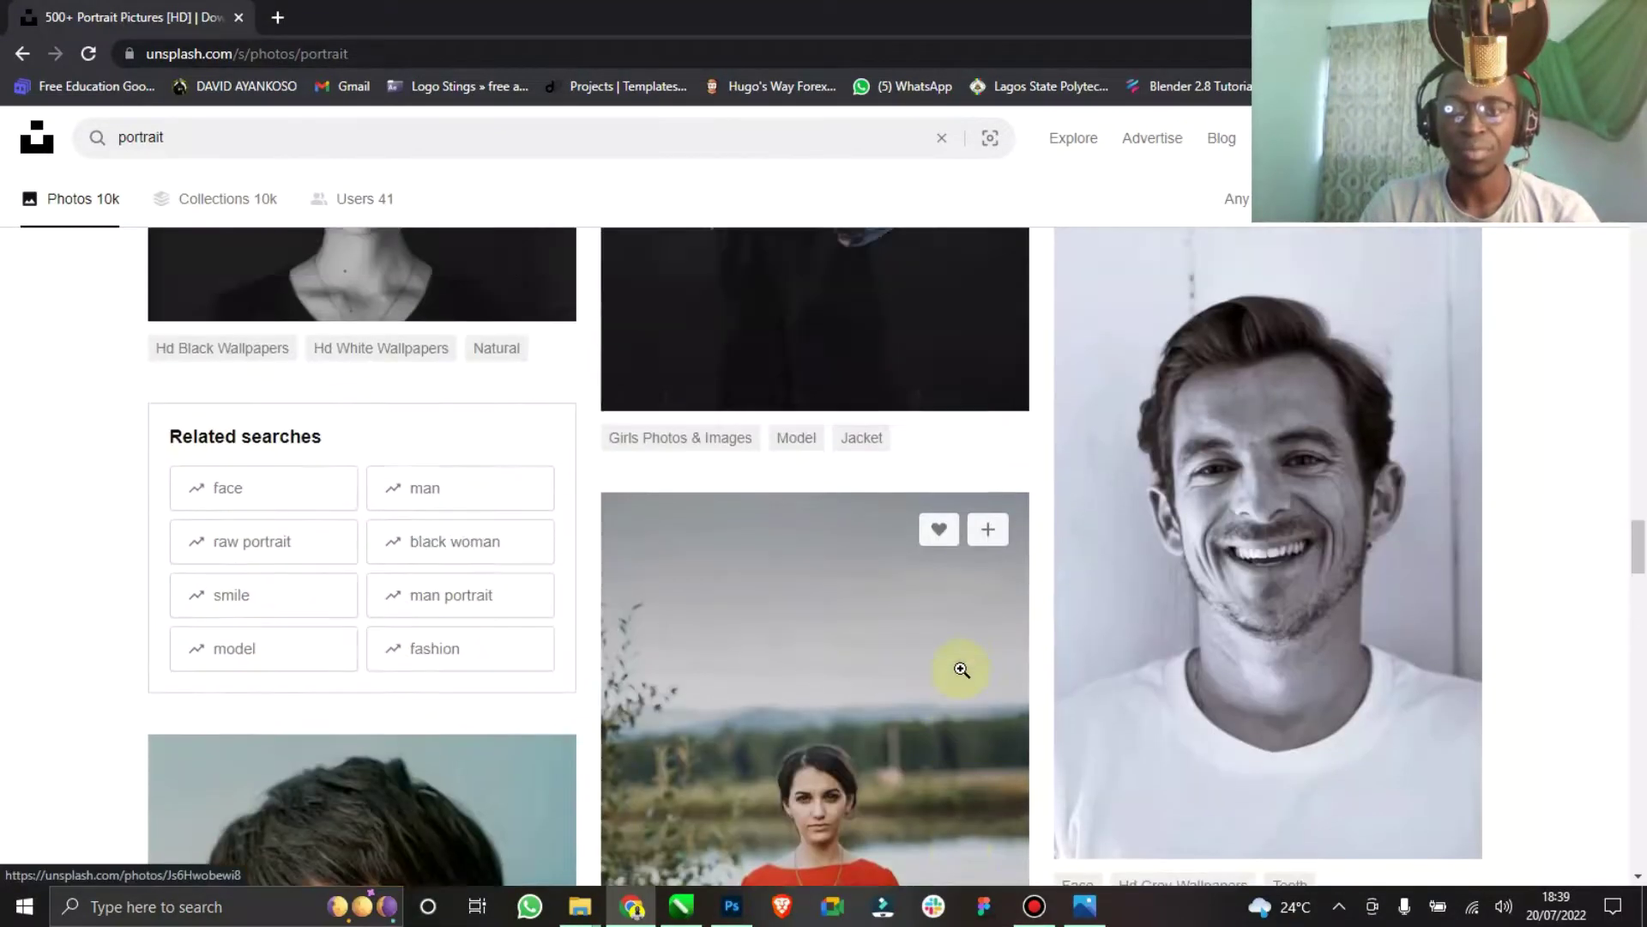
scroll(961, 669, "down", 6)
left_click(1083, 908)
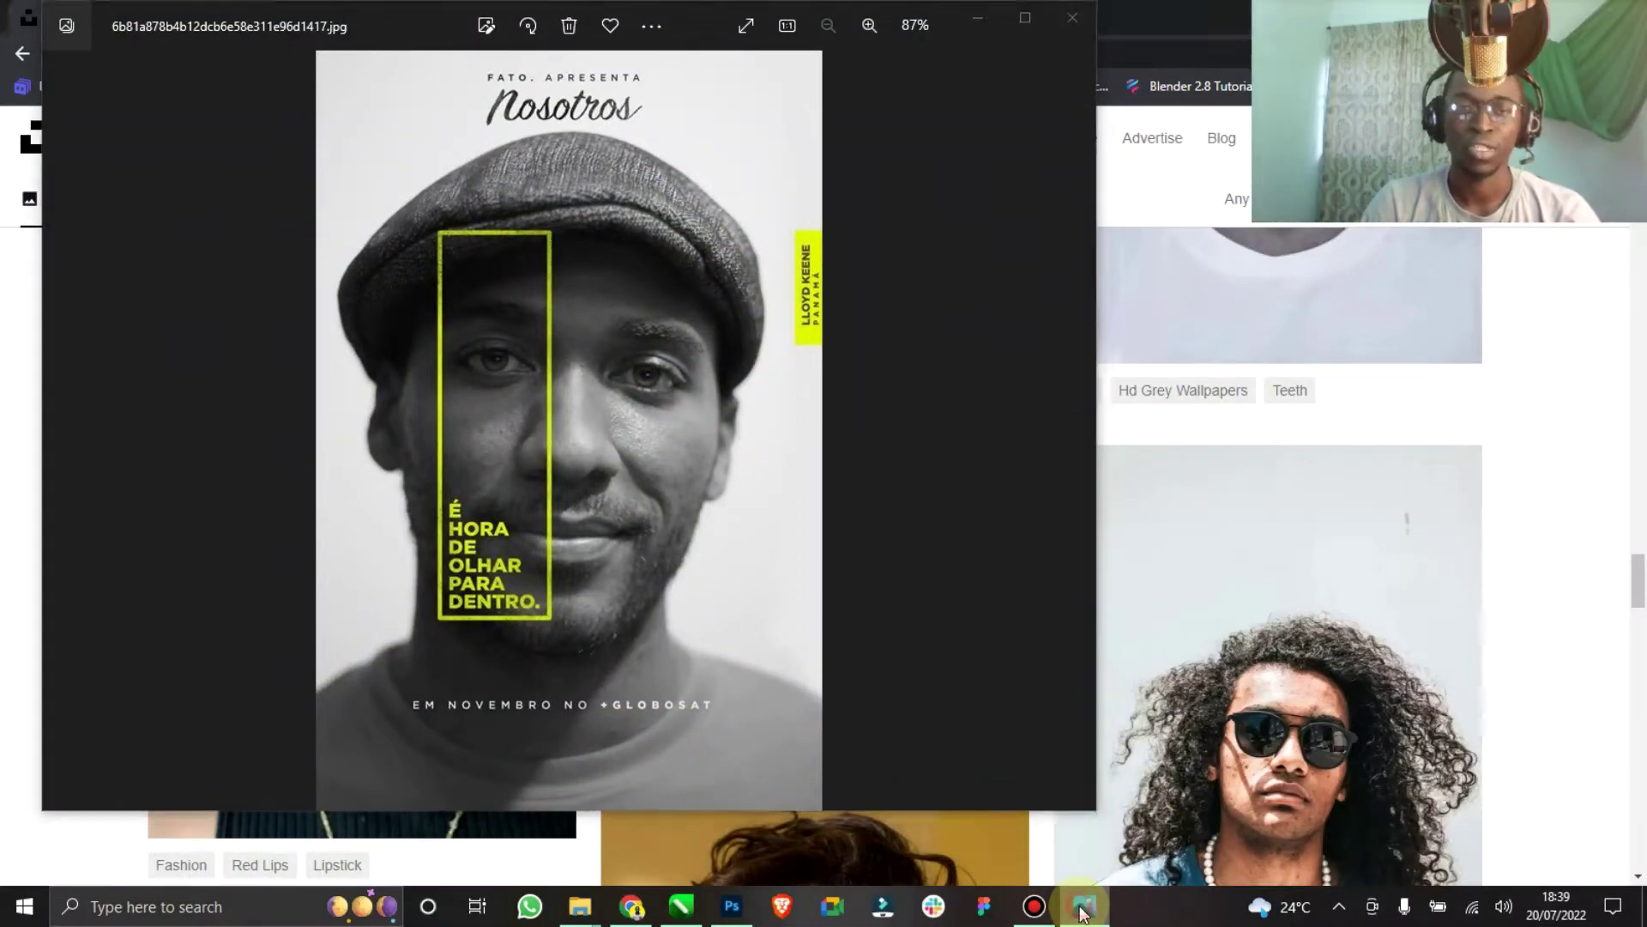
left_click(1083, 908)
Find the portrait of the moustached man in a grey turban among the results and download it.
scroll(912, 562, "down", 3)
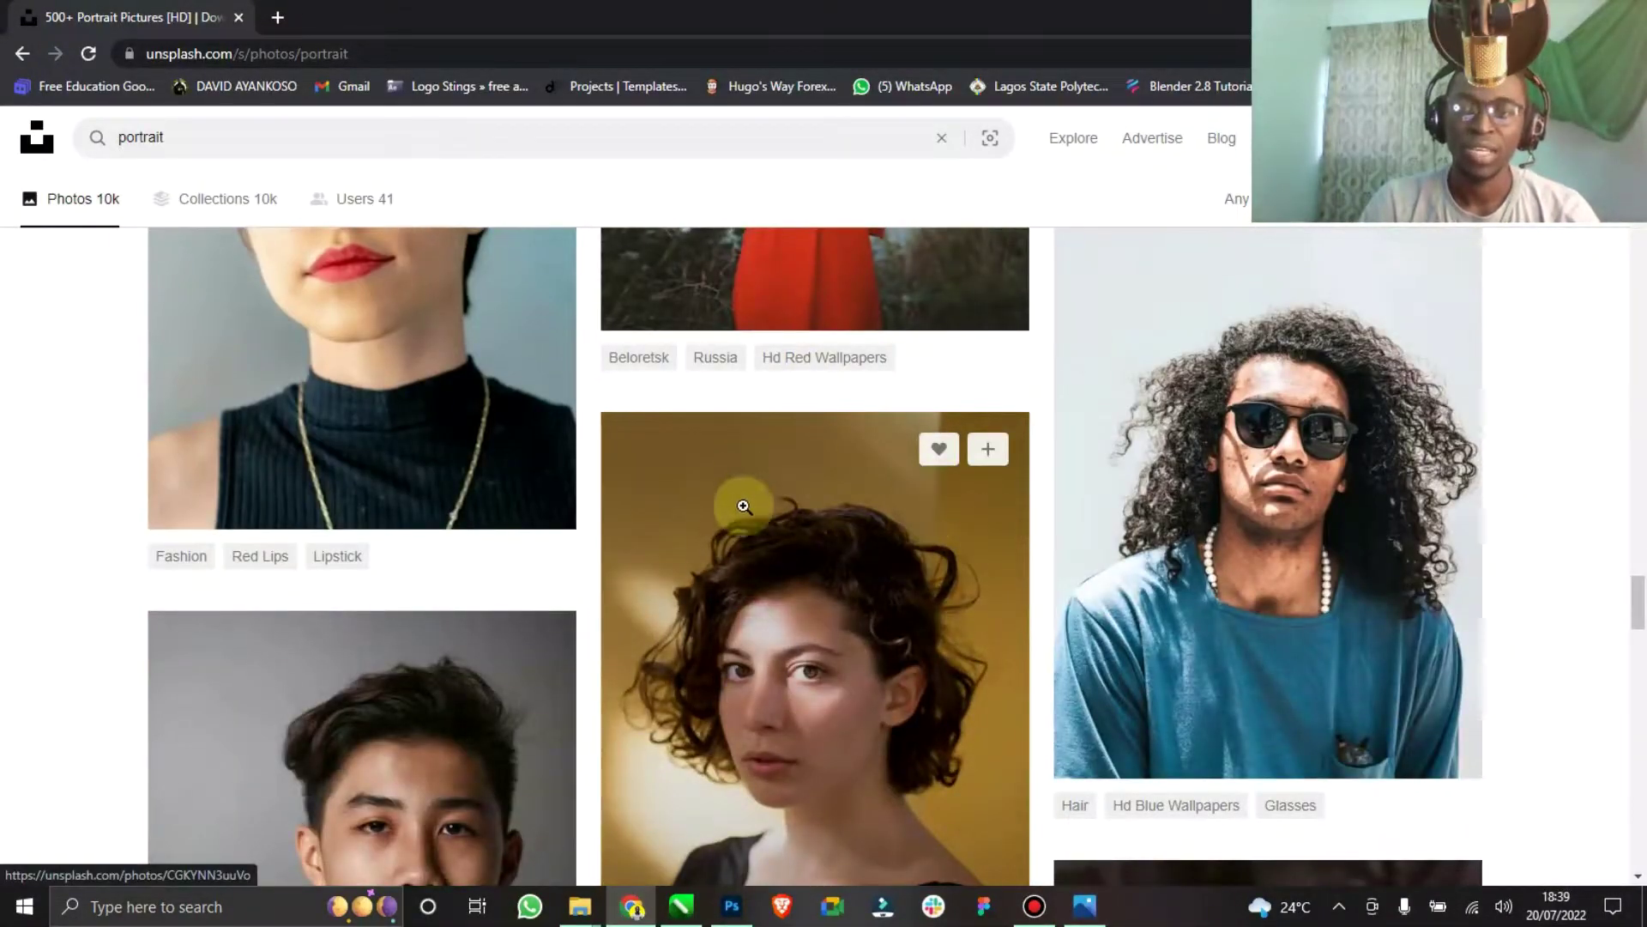
scroll(772, 596, "down", 8)
scroll(801, 579, "down", 4)
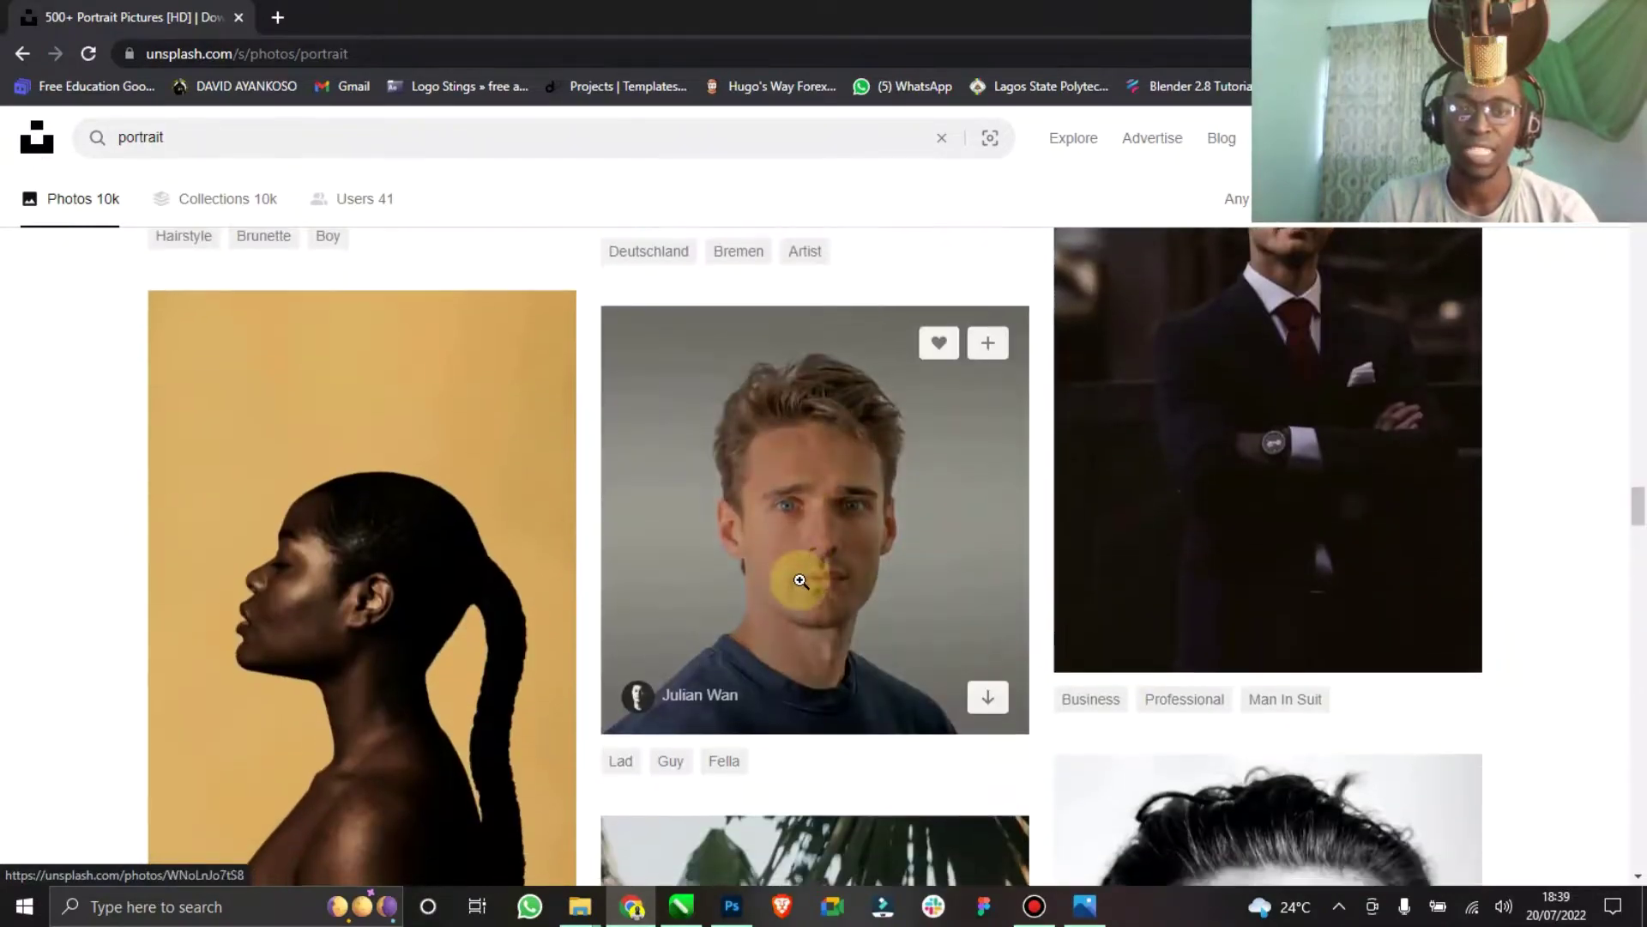
scroll(763, 578, "up", 5)
scroll(703, 575, "down", 2)
scroll(686, 566, "down", 12)
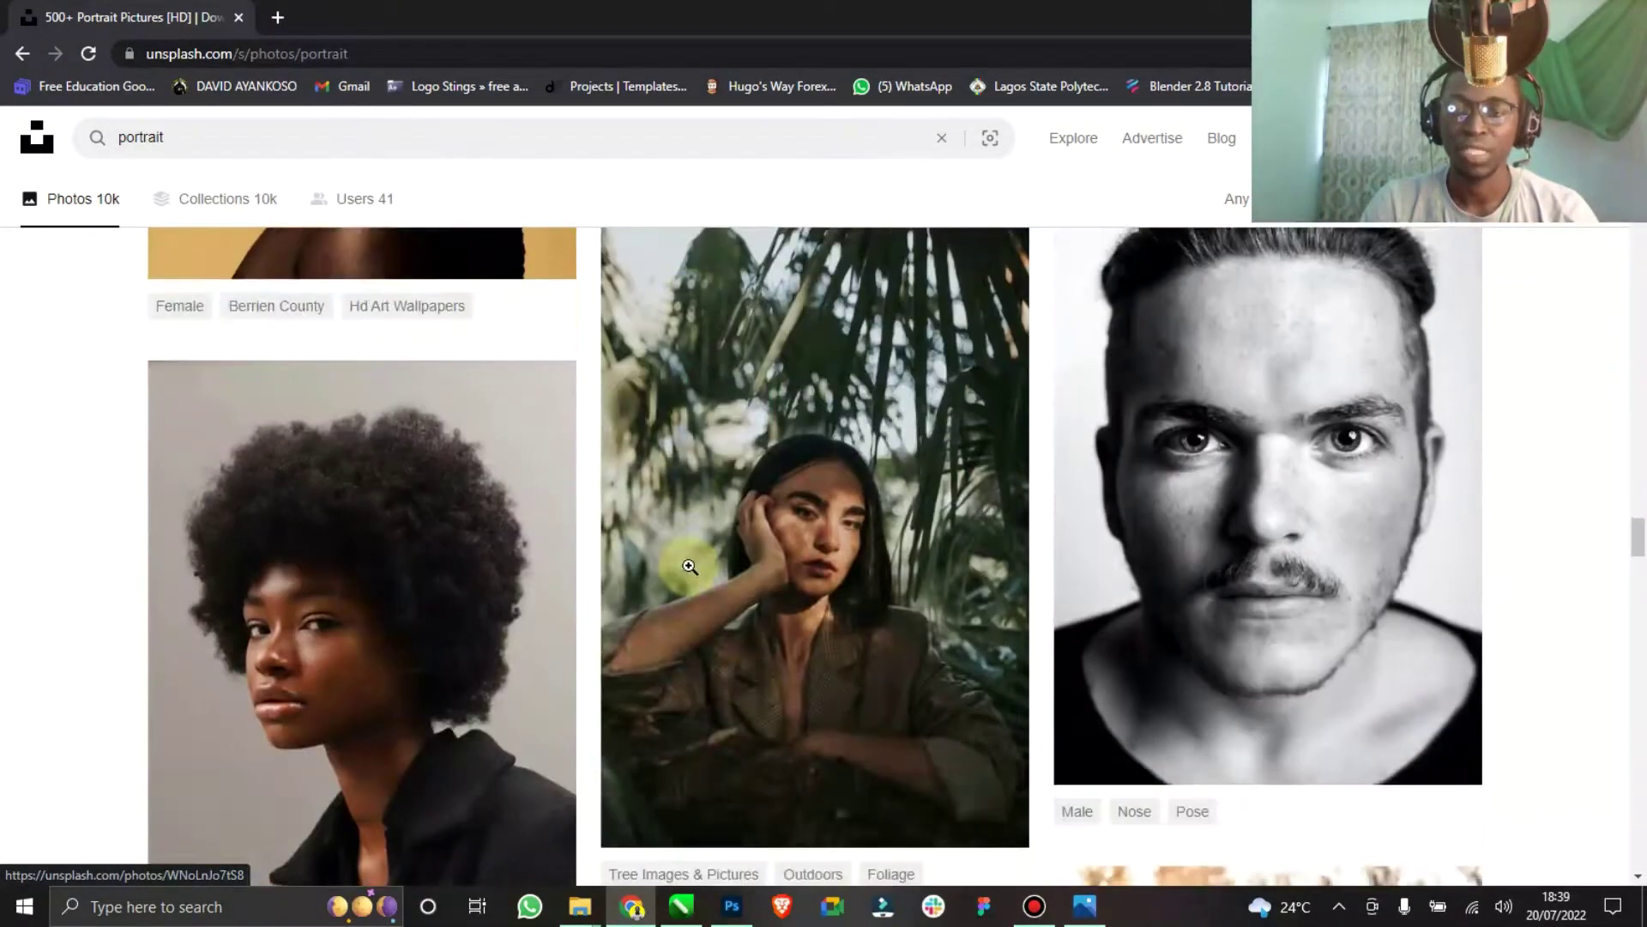
scroll(691, 559, "up", 6)
scroll(700, 558, "down", 9)
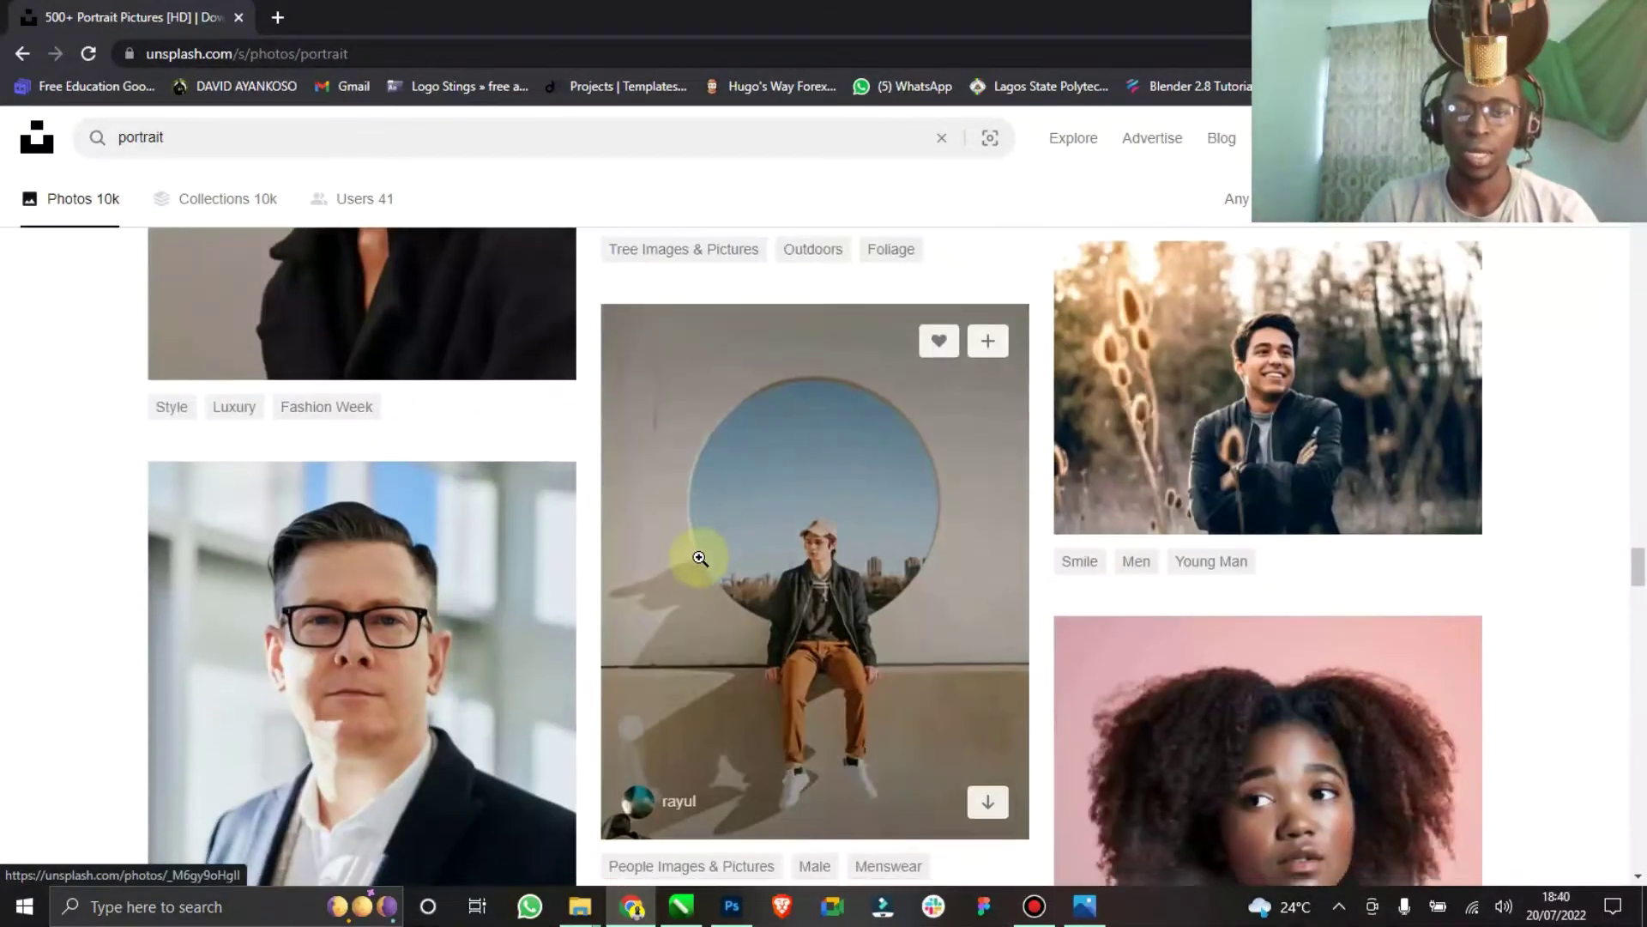
scroll(702, 558, "up", 3)
scroll(704, 556, "down", 5)
scroll(703, 556, "down", 5)
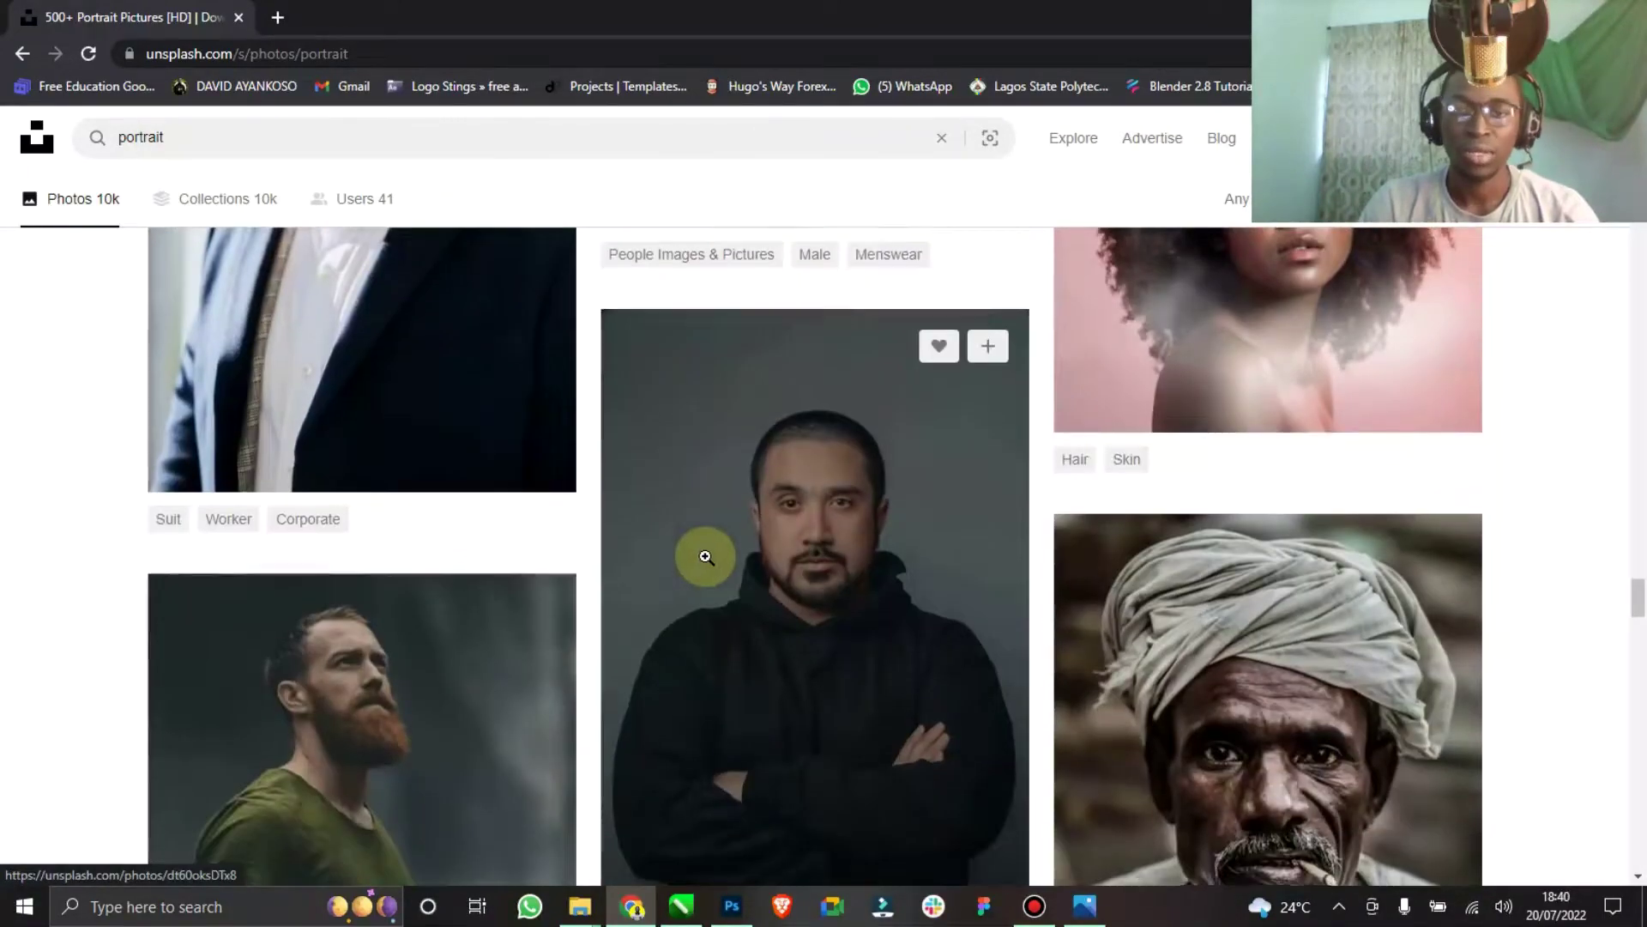
scroll(706, 555, "up", 5)
scroll(728, 539, "up", 8)
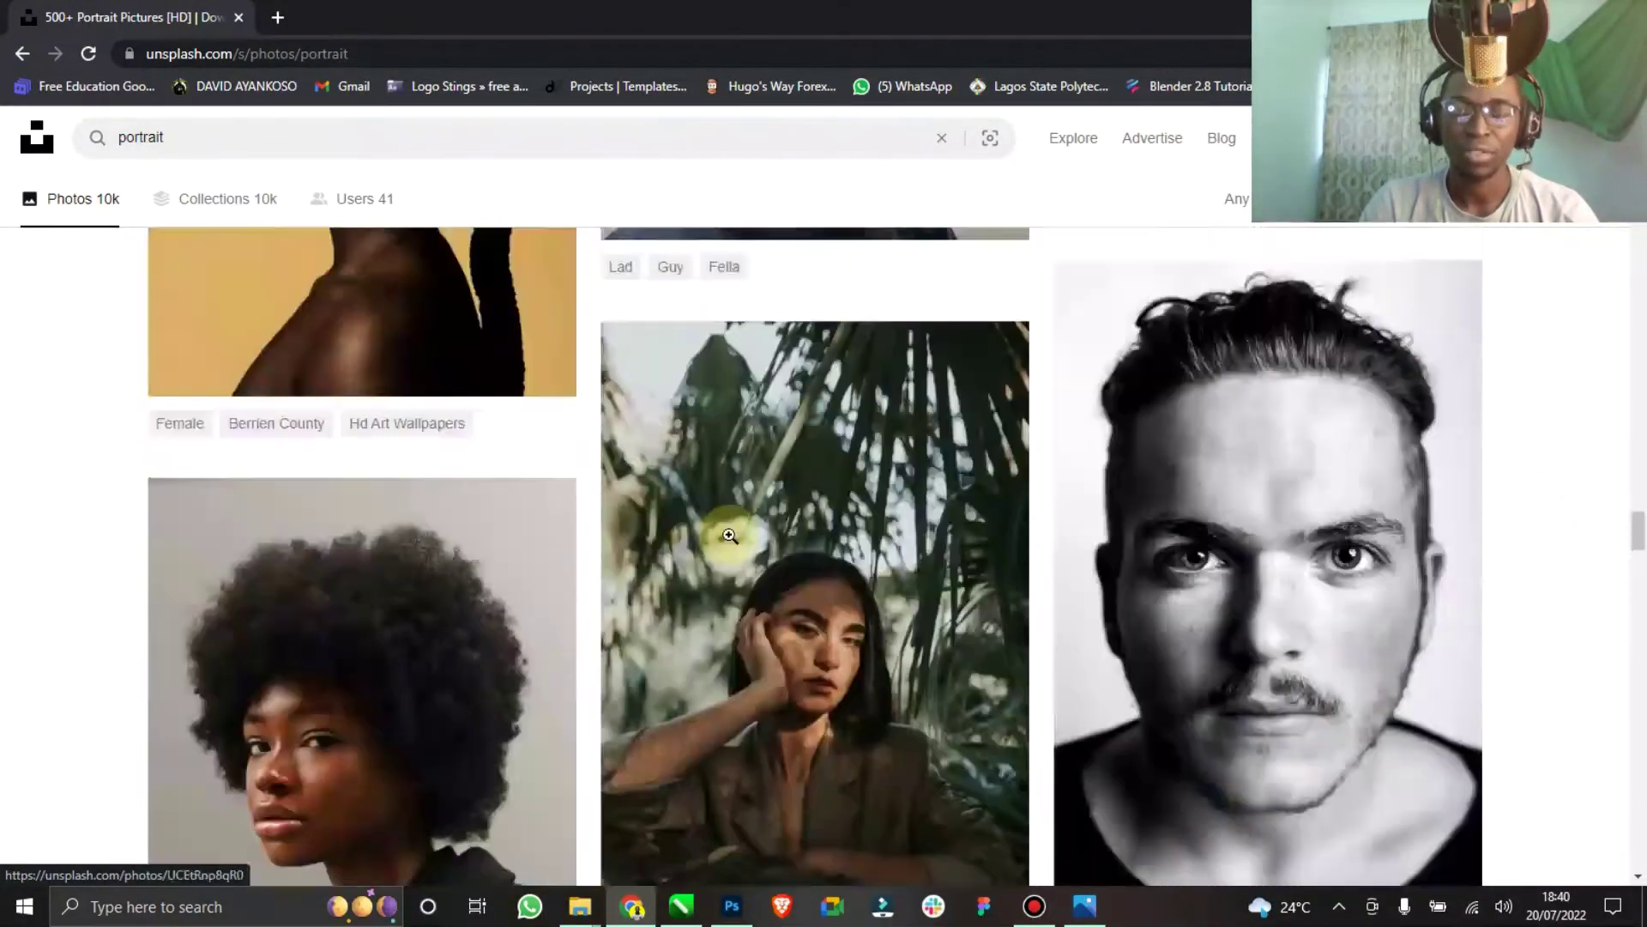
scroll(730, 537, "down", 12)
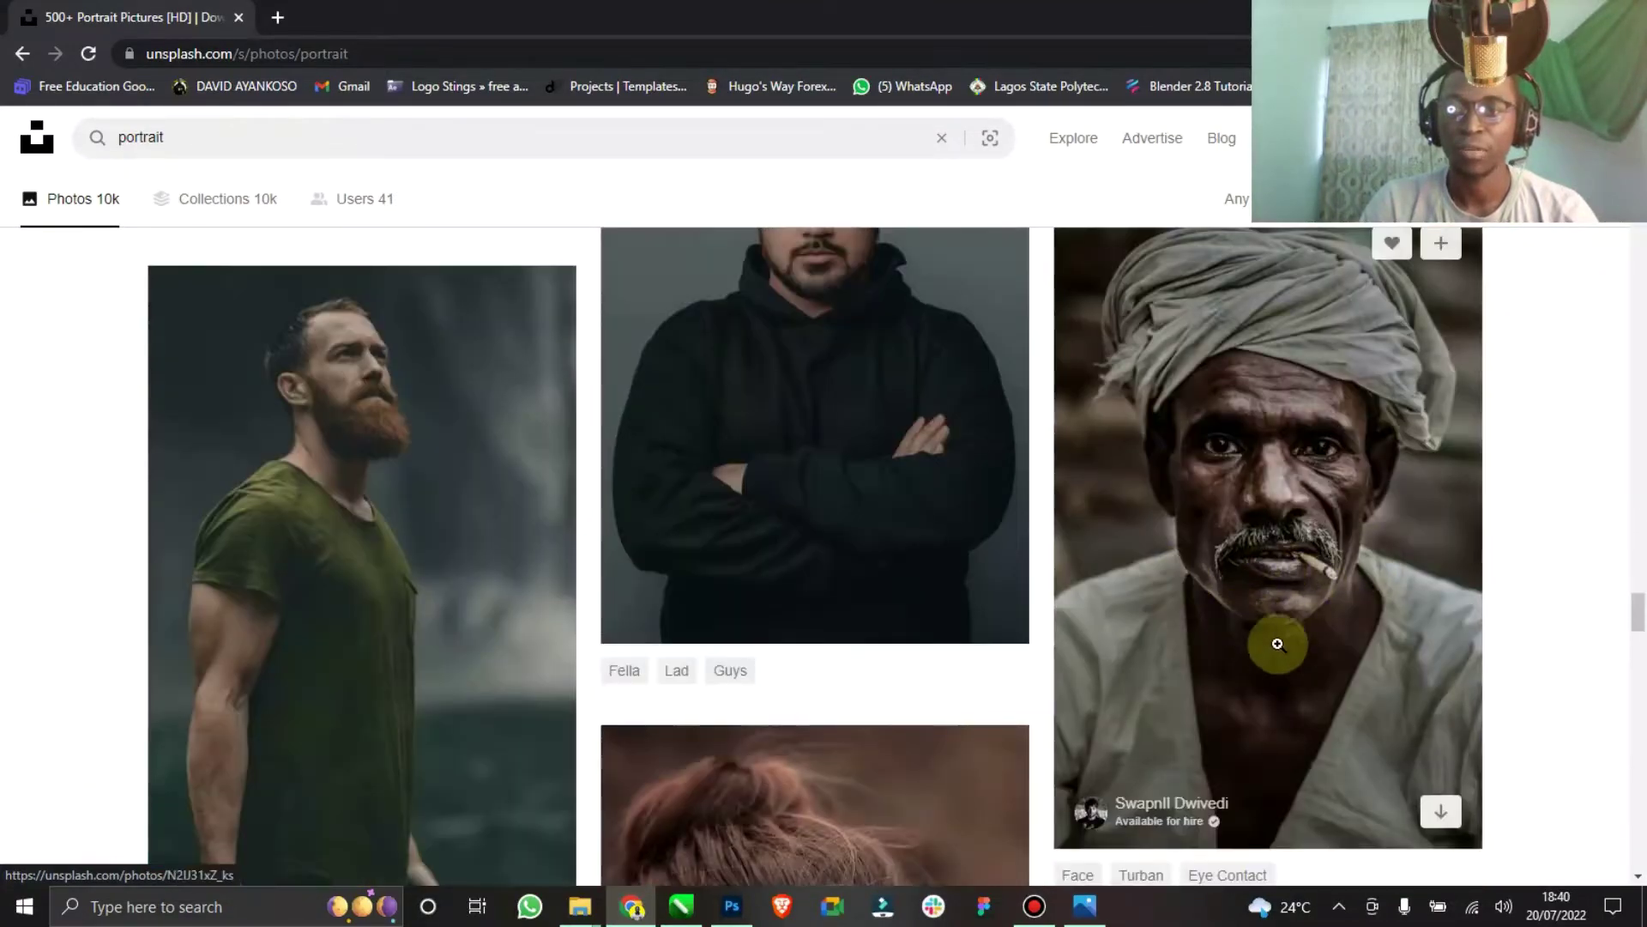
left_click(1441, 813)
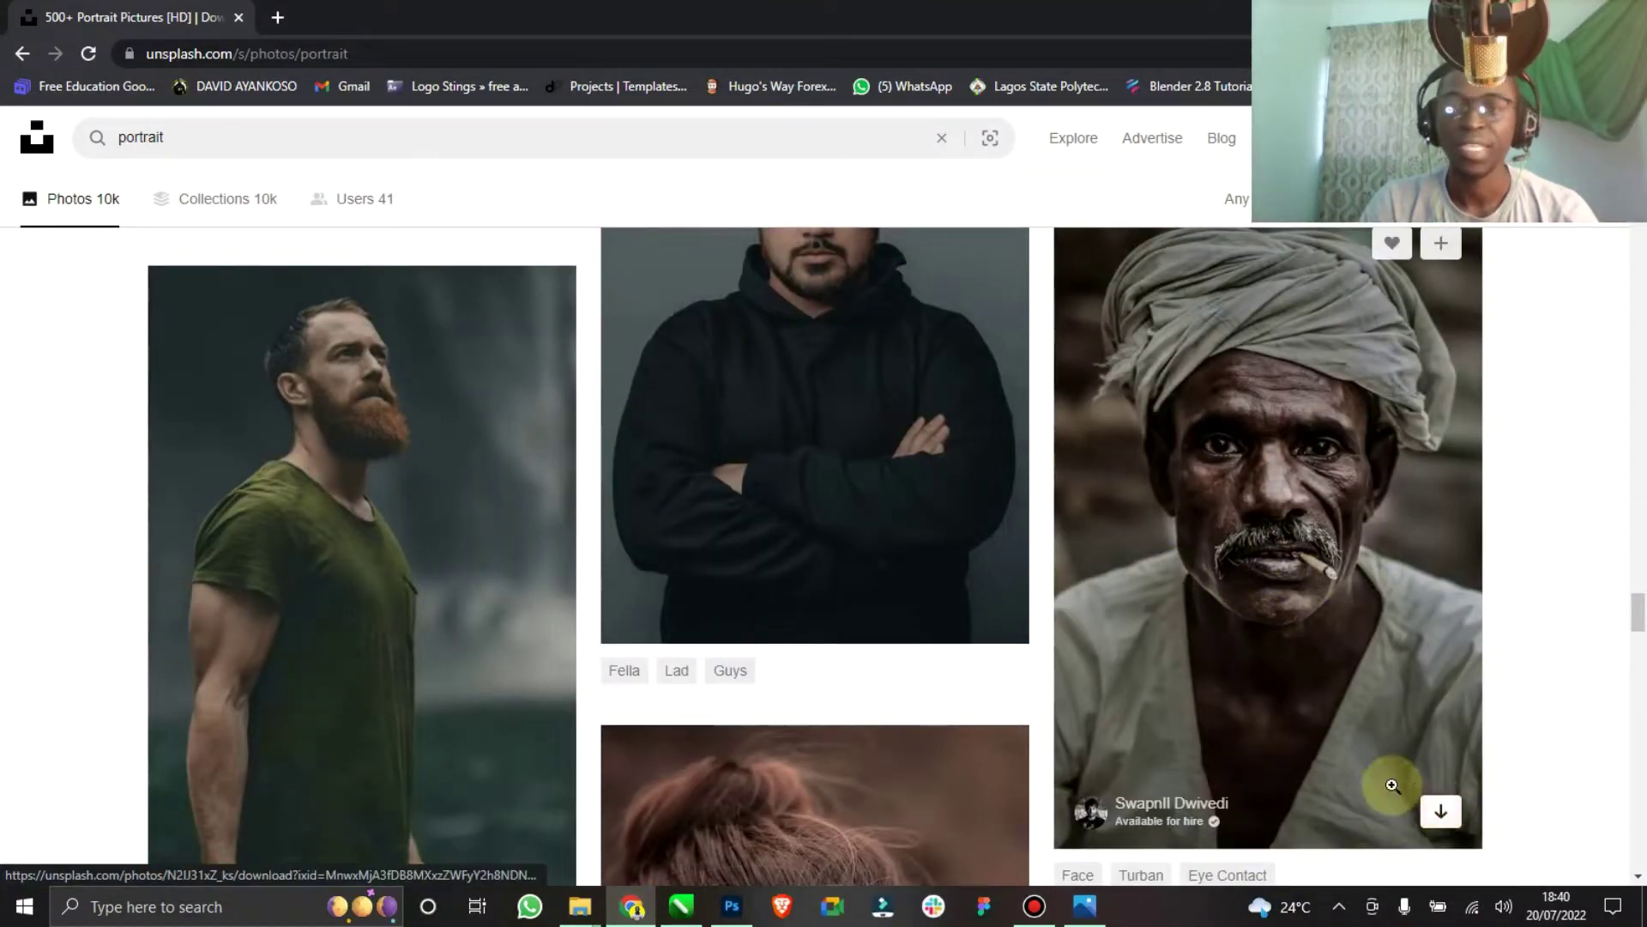
Copy the downloaded photo's attribution text and close the thank-you message.
scroll(1402, 733, "down", 3)
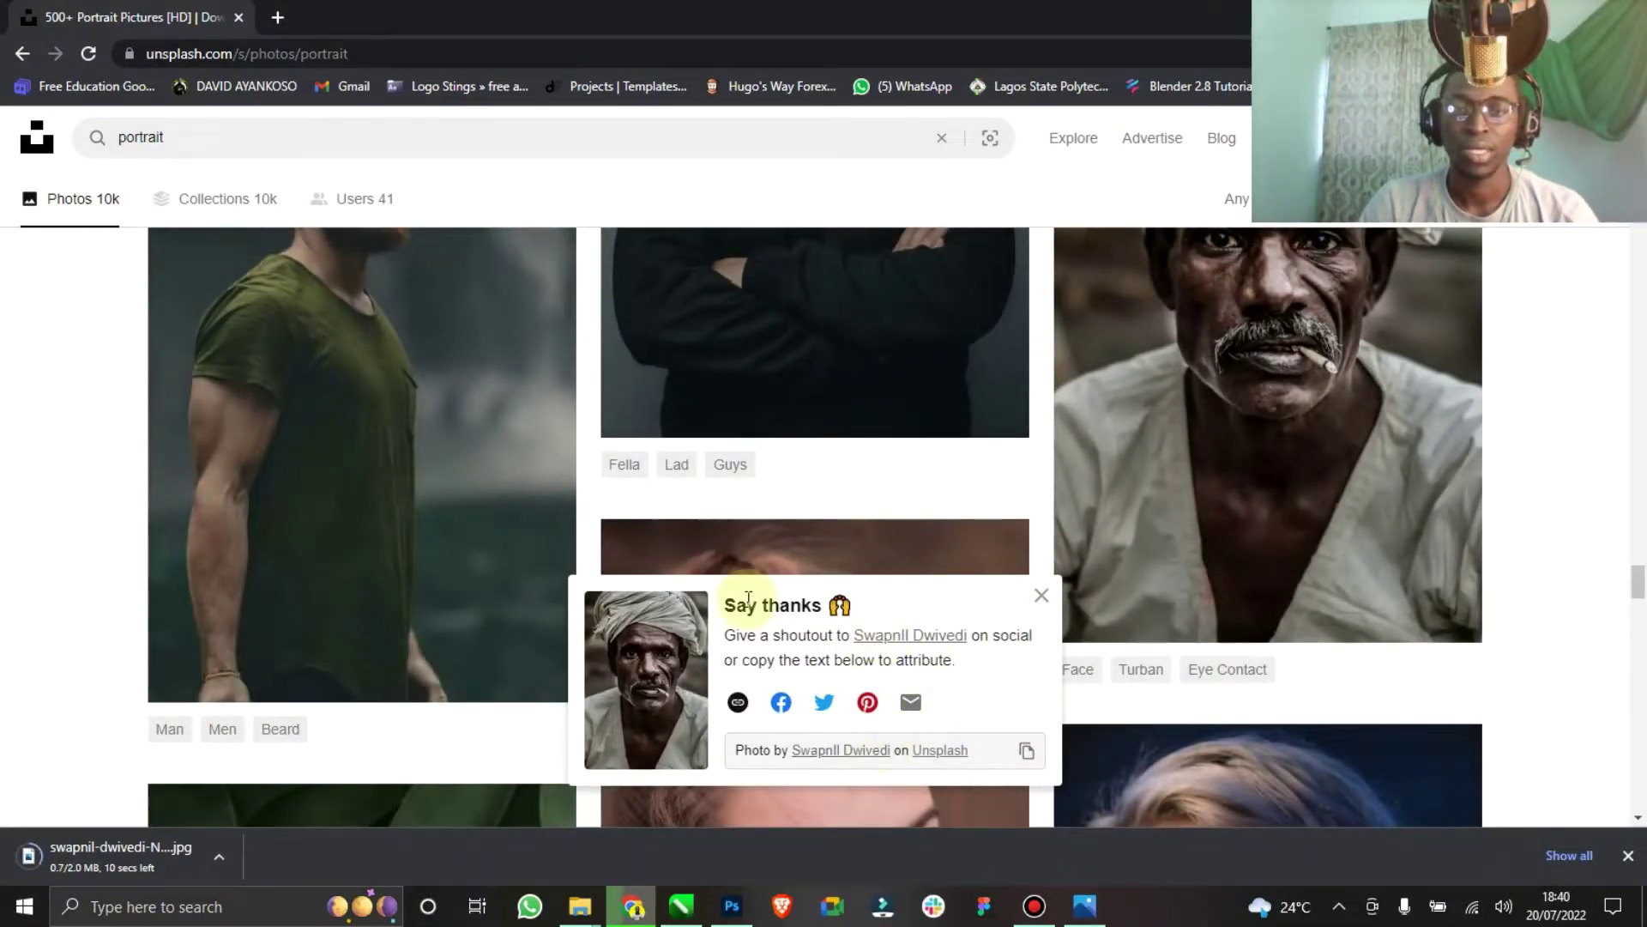
left_click(1026, 755)
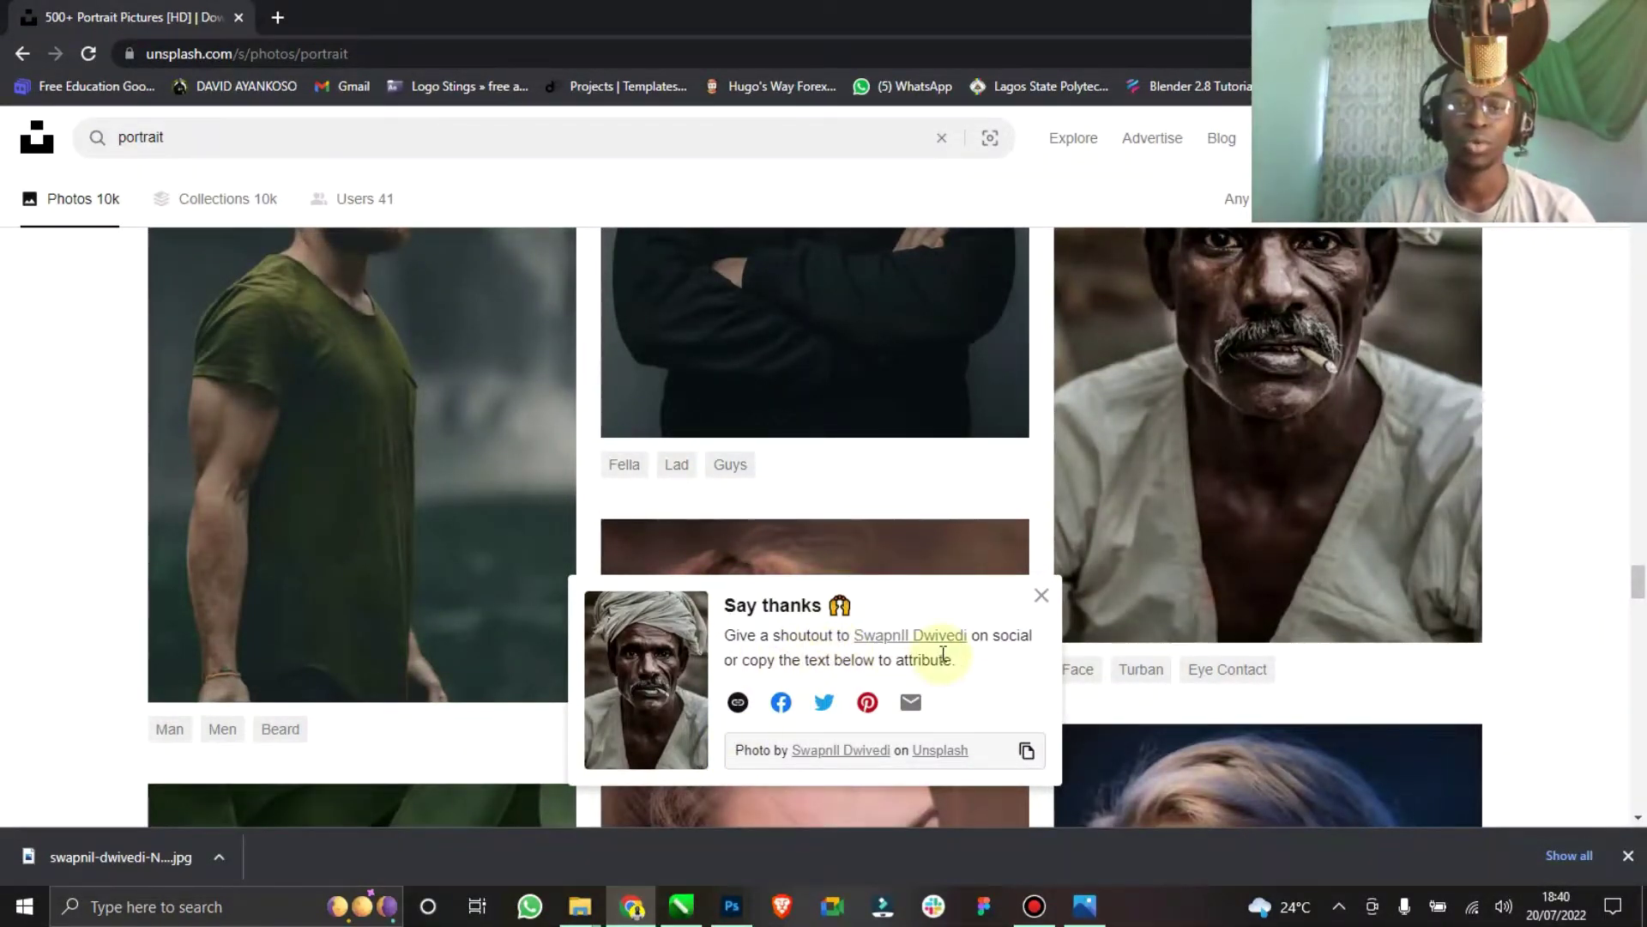
left_click(1040, 595)
Minimise the browser and select the downloaded turban portrait in the Downloads folder.
double_click(1062, 17)
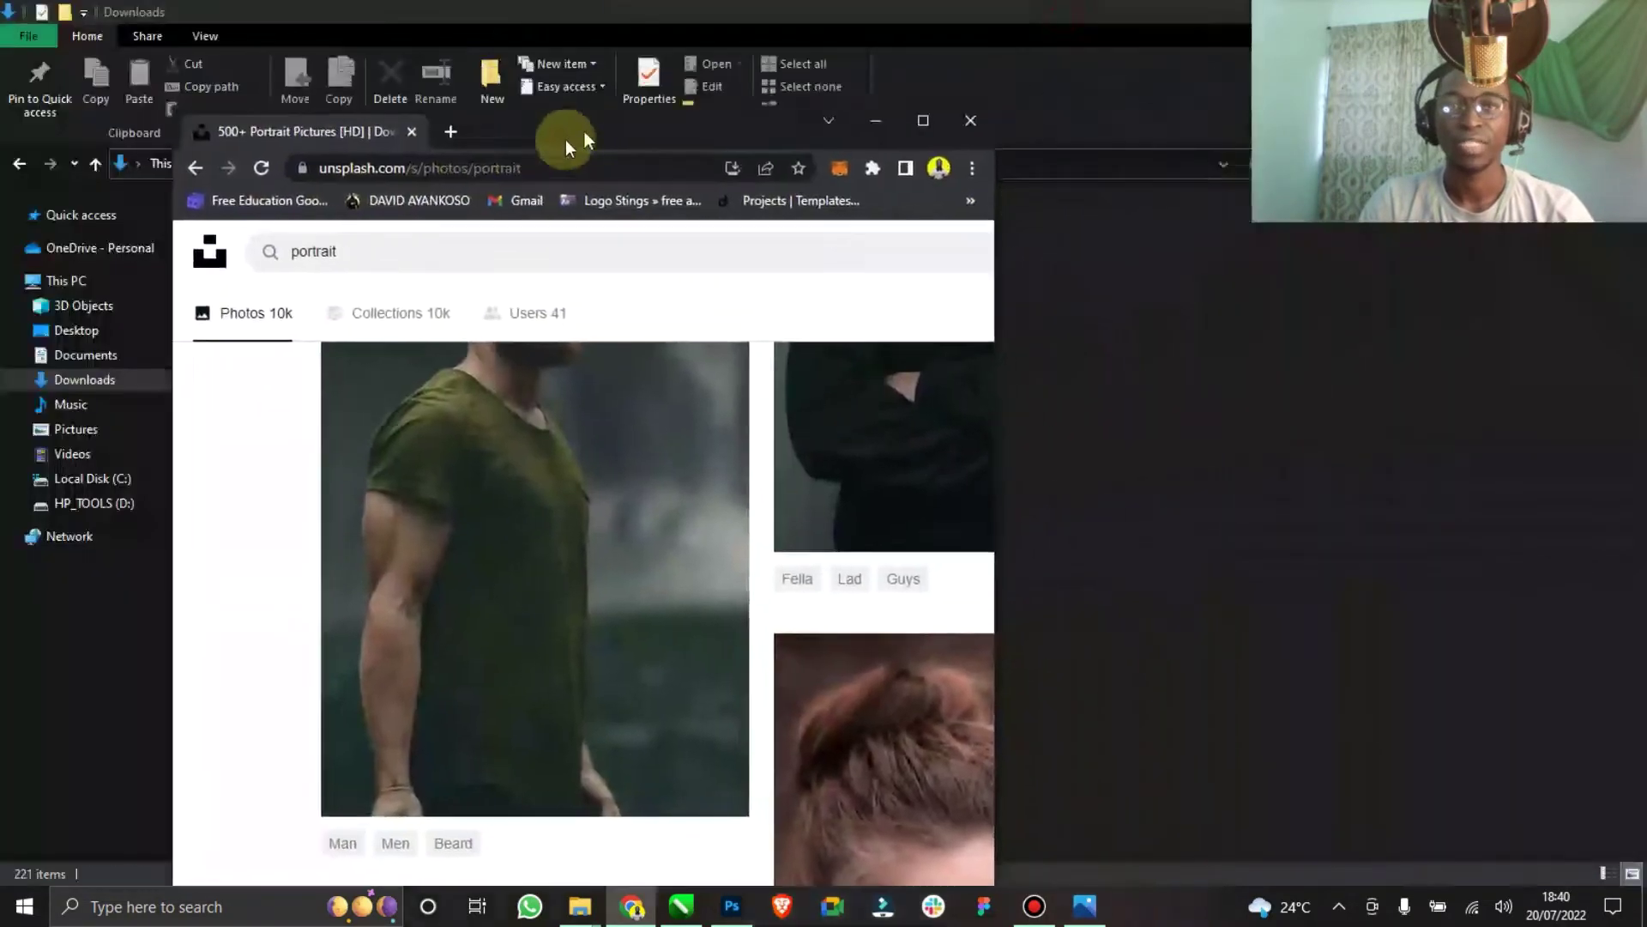
left_click(893, 153)
double_click(368, 293)
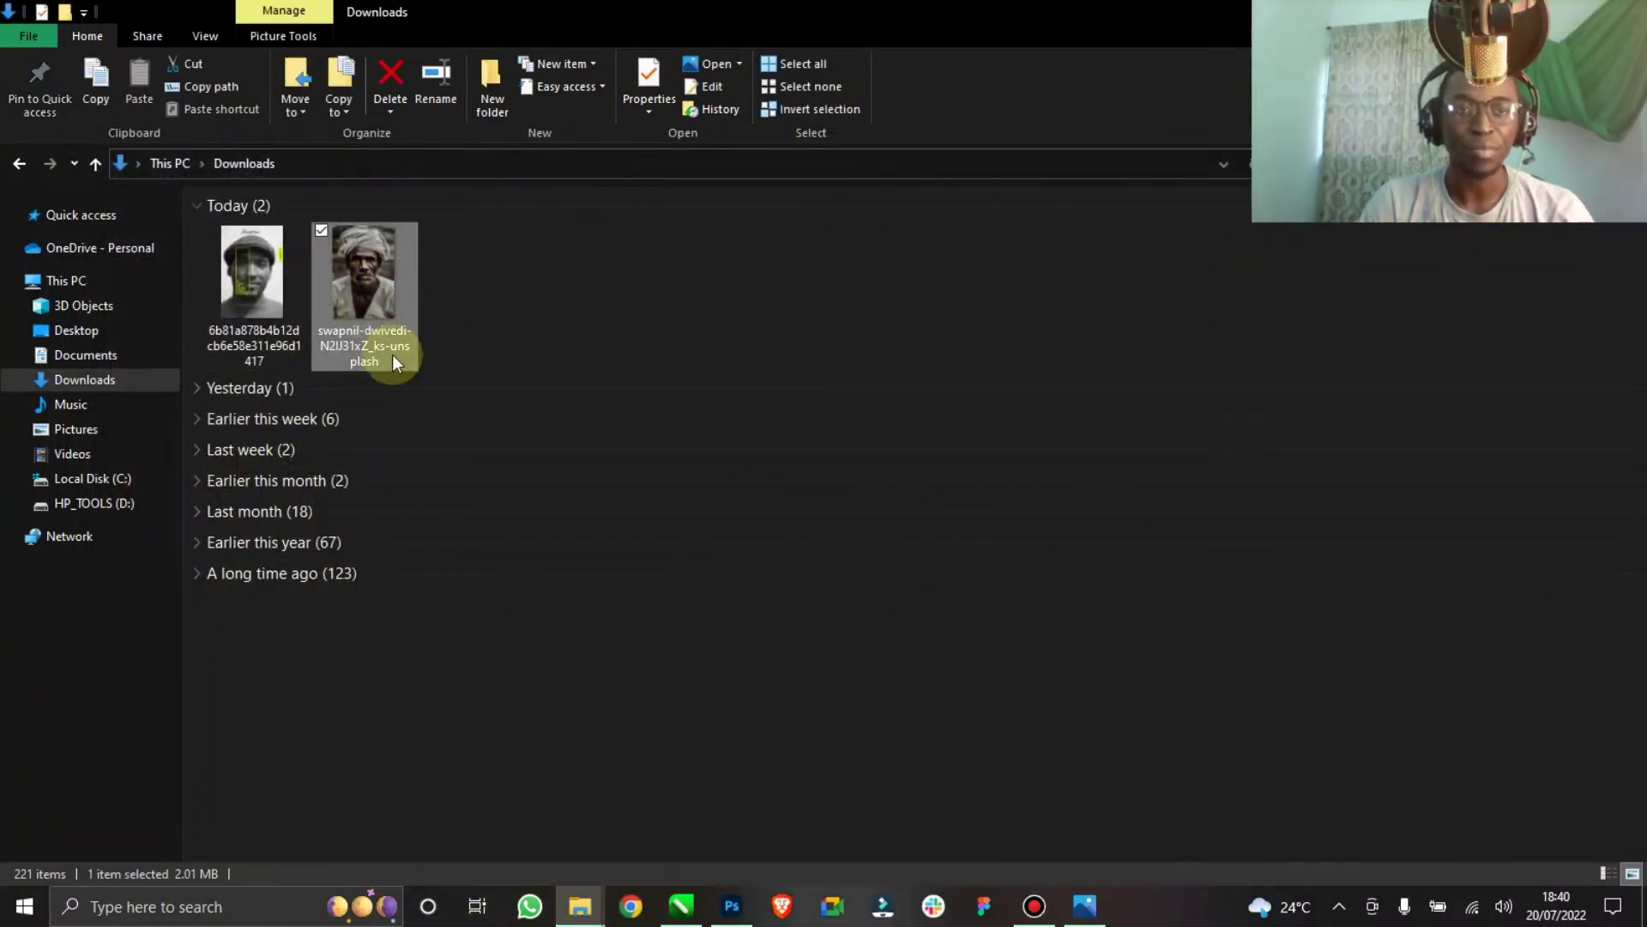
Switch to Photoshop and begin a new document named "Replication 01".
left_click(735, 908)
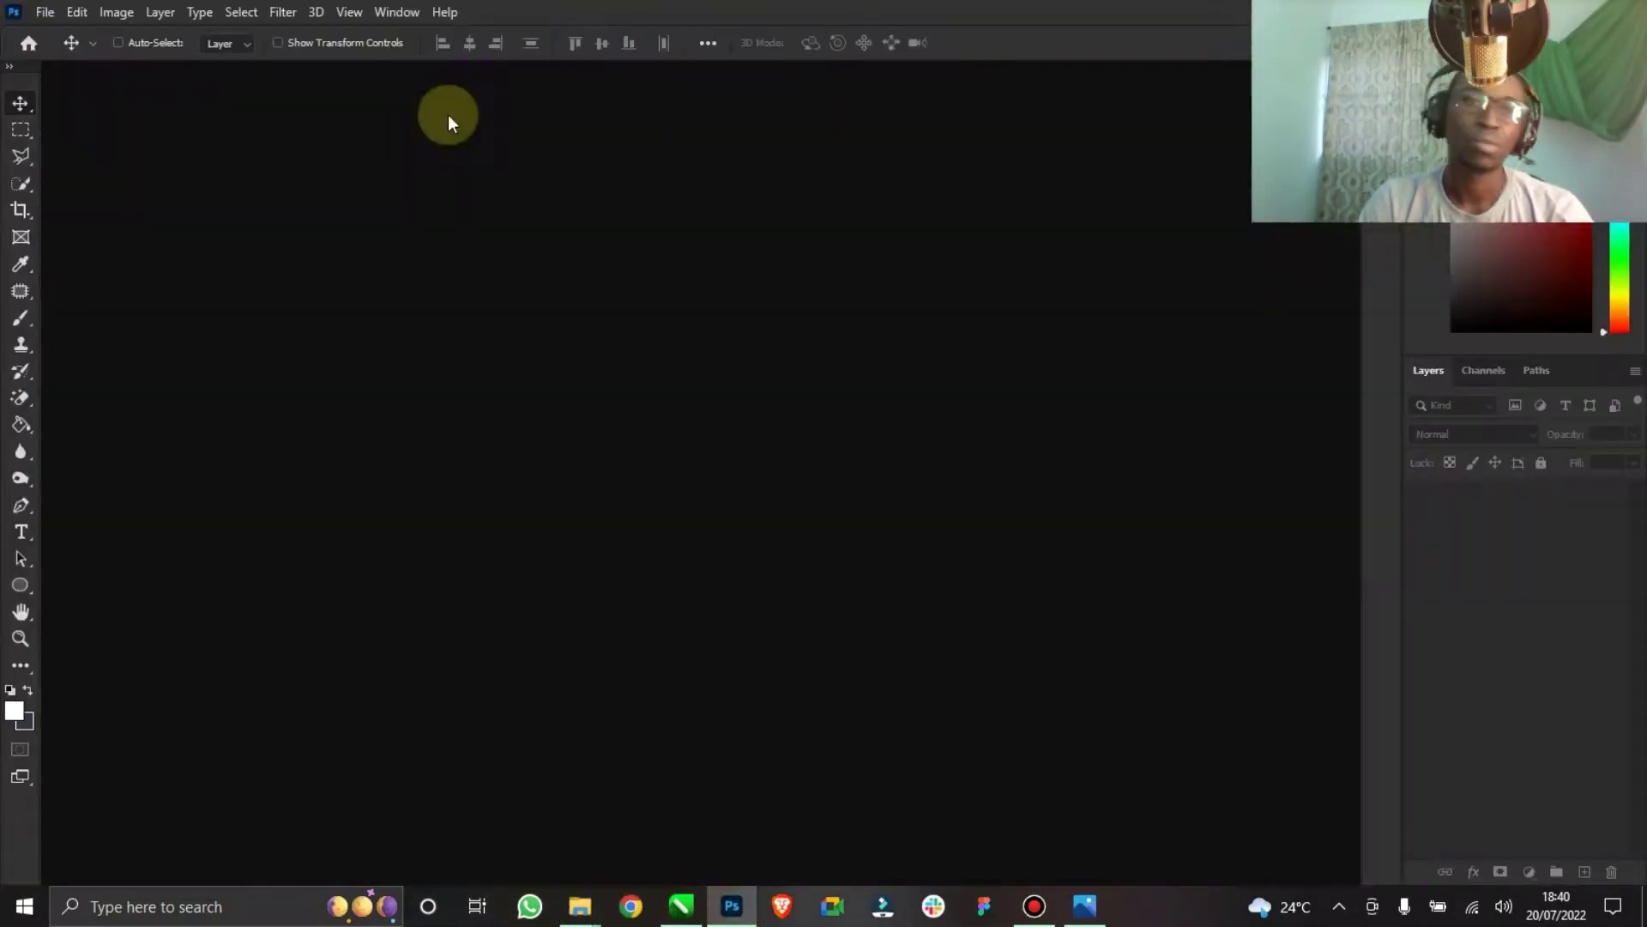
left_click(47, 12)
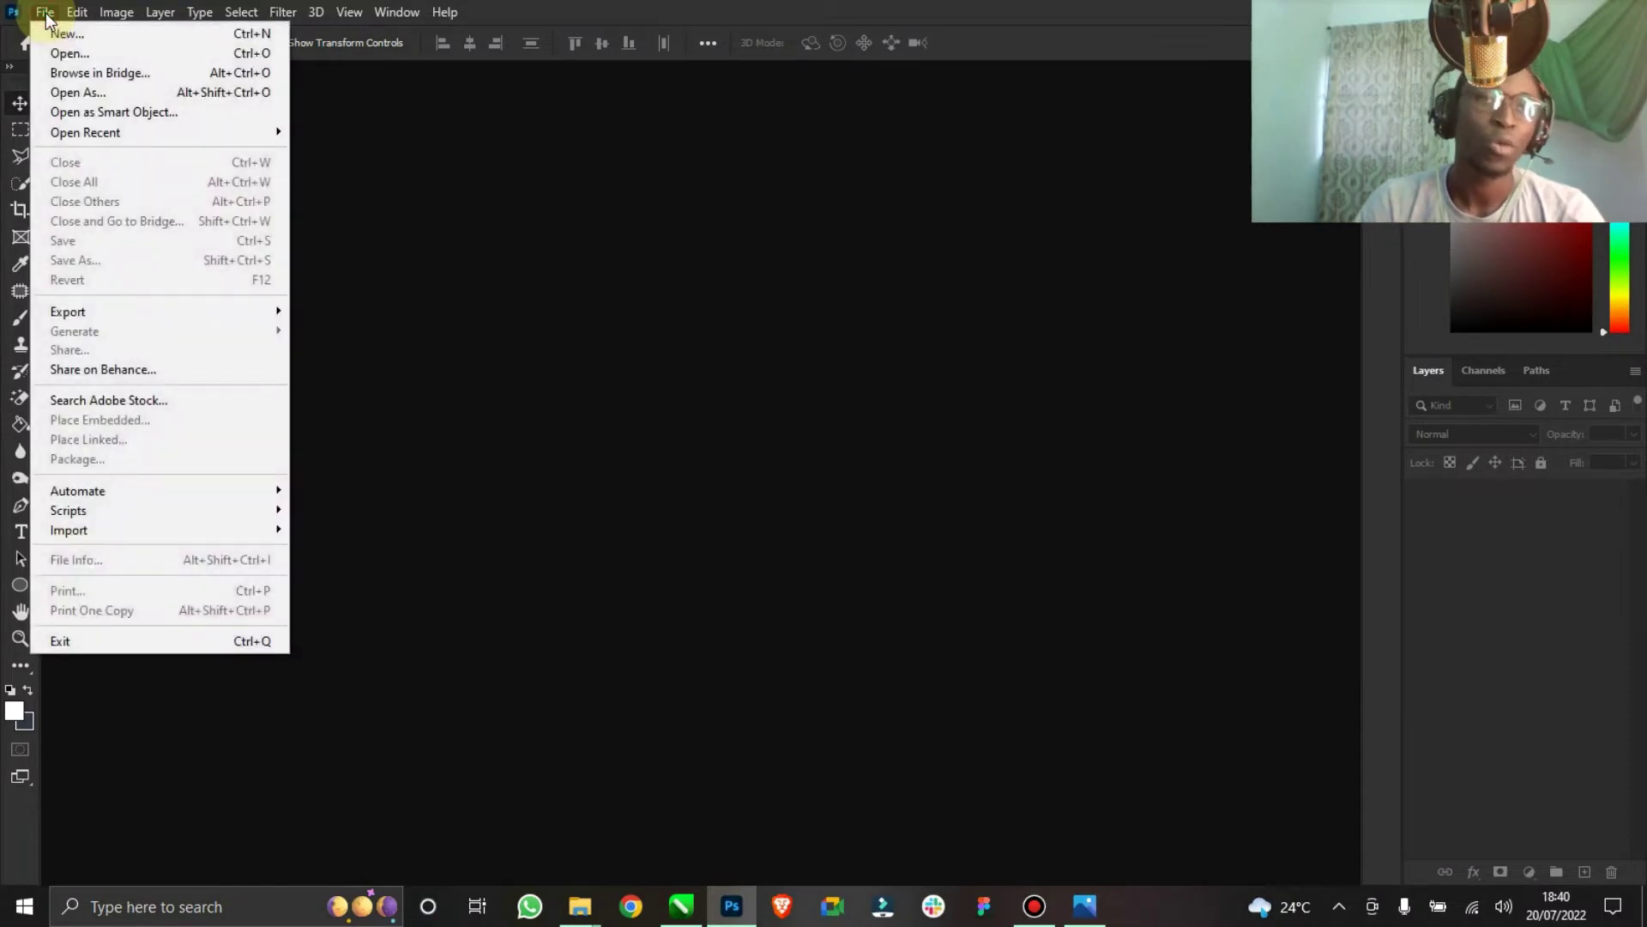
left_click(60, 33)
key("ctrl+n")
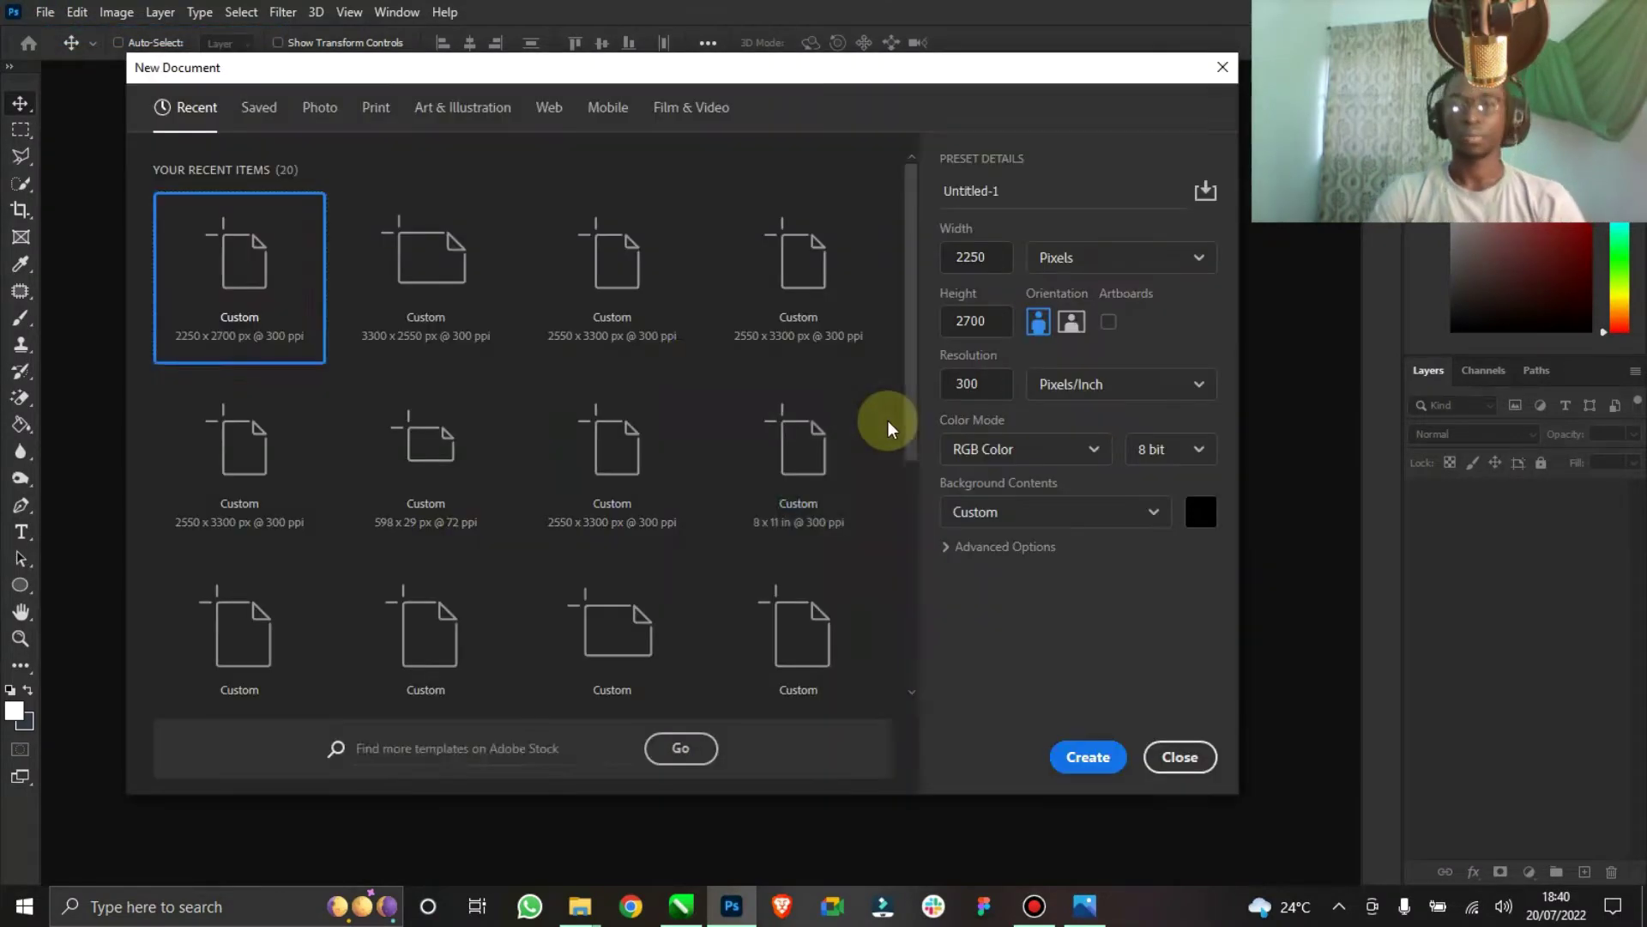
left_click(1024, 191)
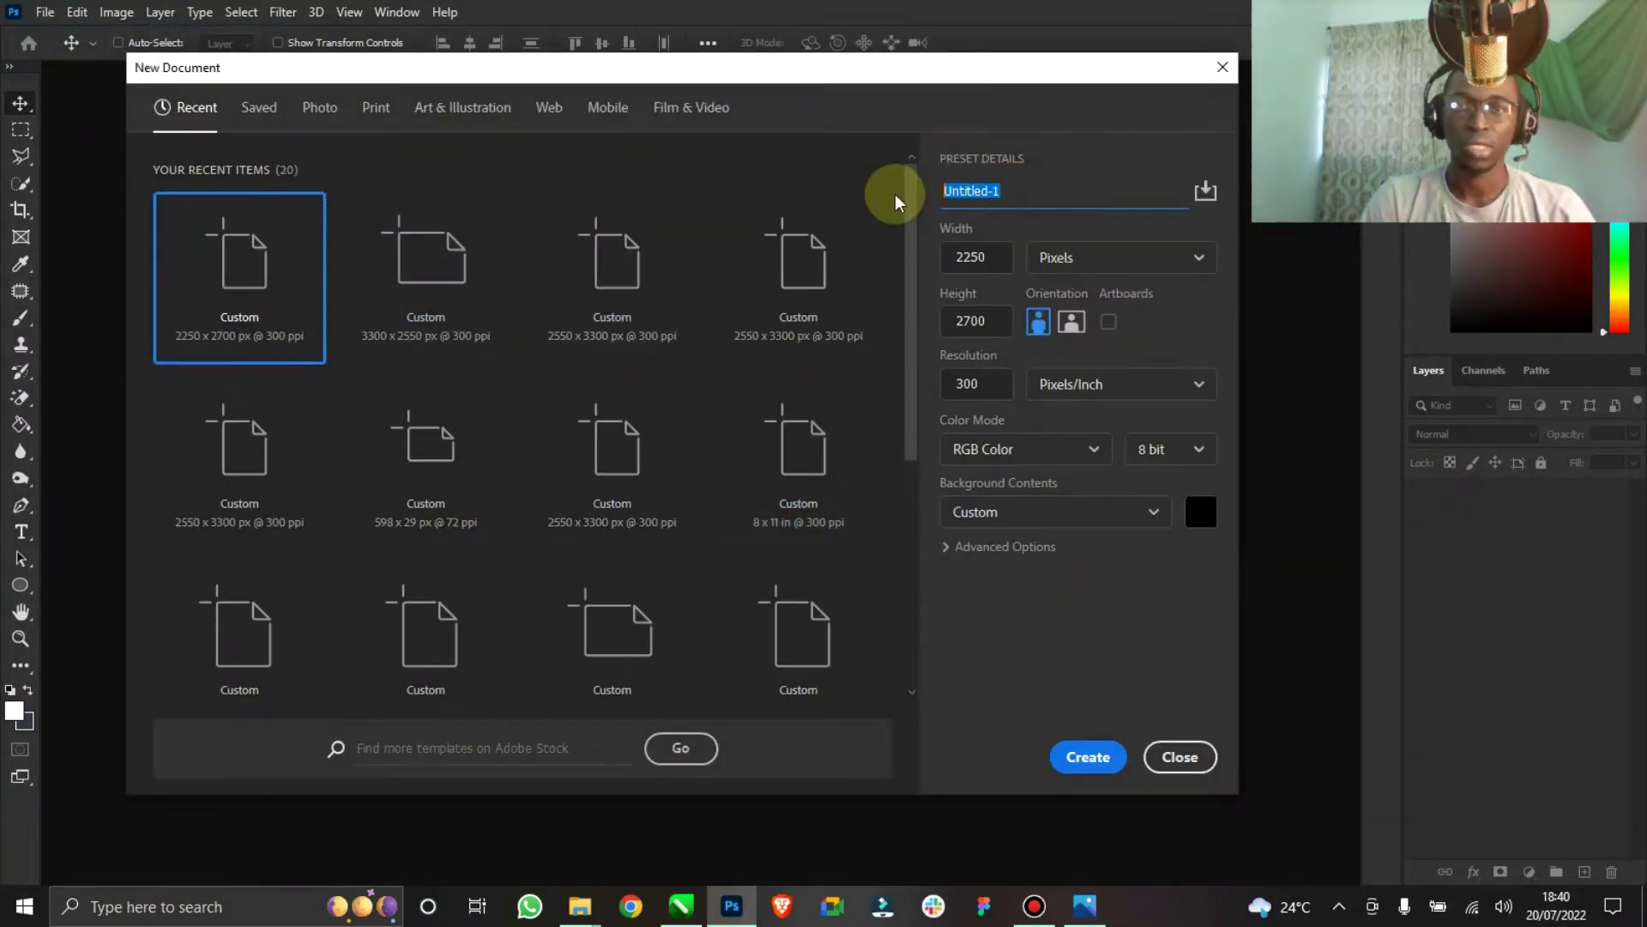
double_click(965, 195)
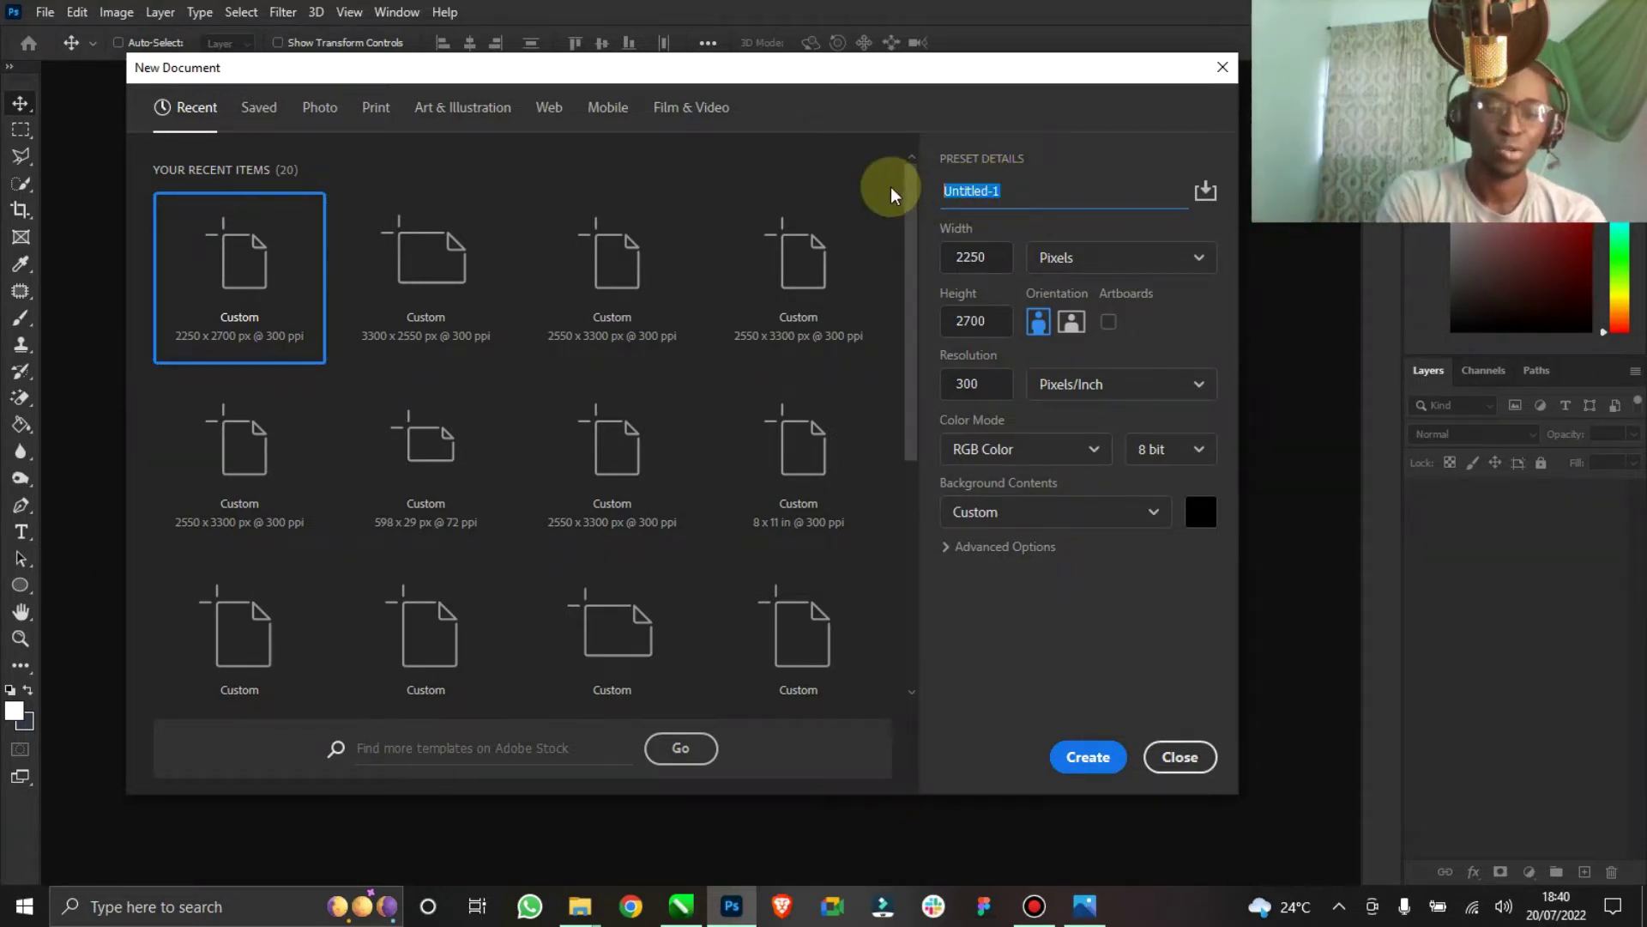
type("Replication 01")
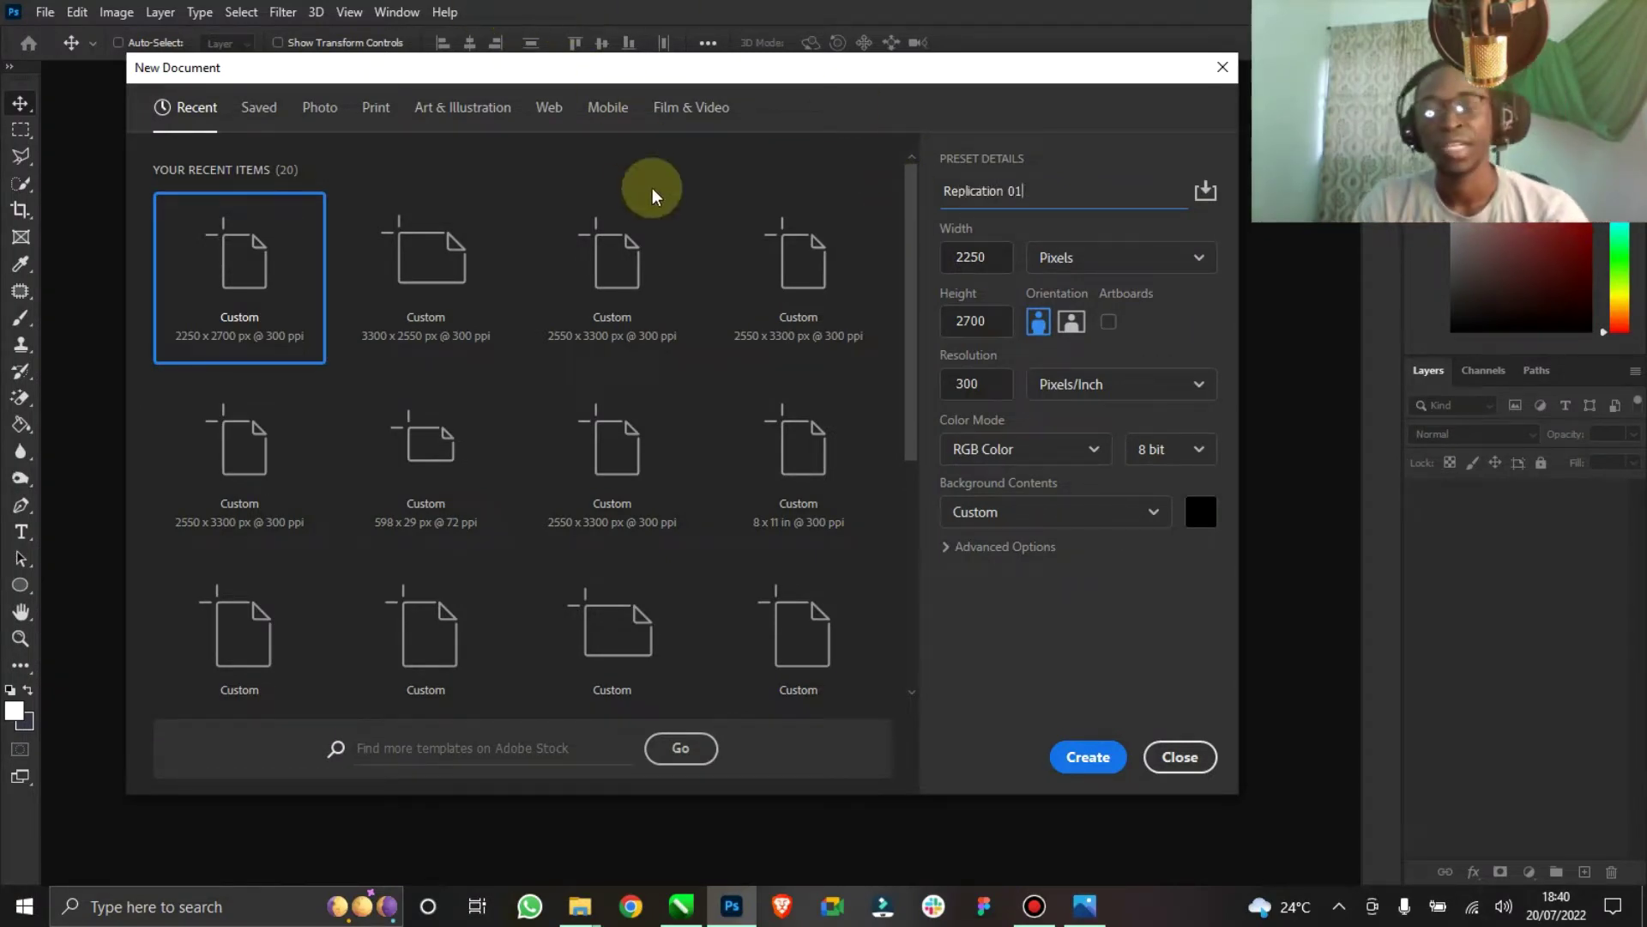
Check the reference poster's proportions, and set the new document's size to 2200 pixels wide by 2900 pixels high.
left_click(1108, 917)
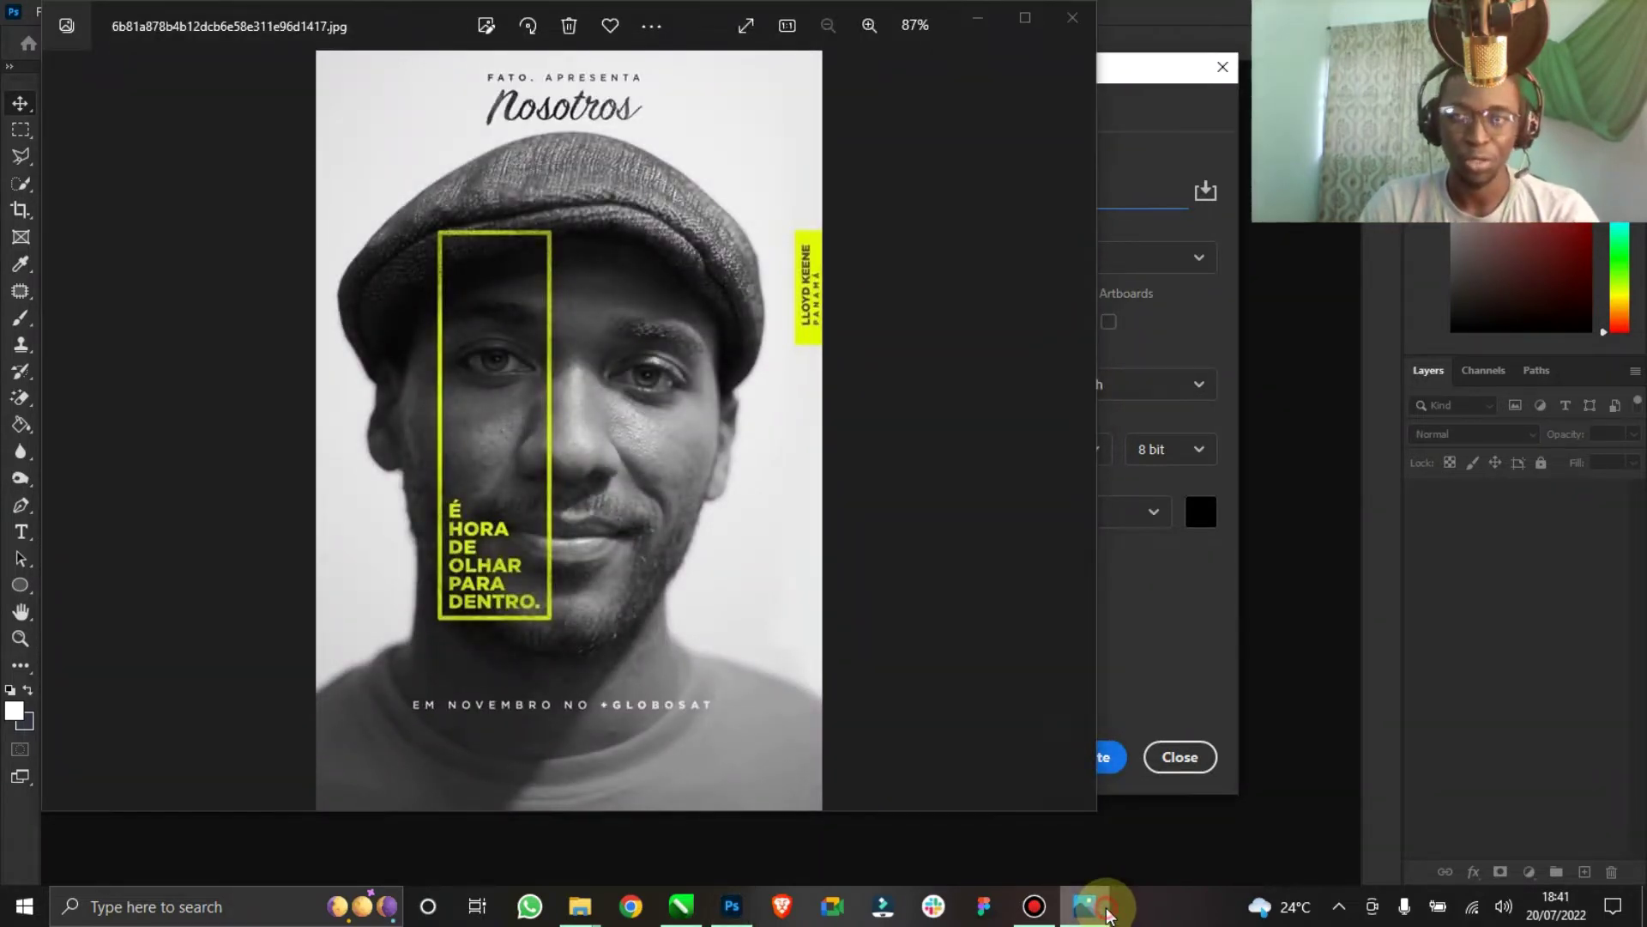
left_click(1105, 913)
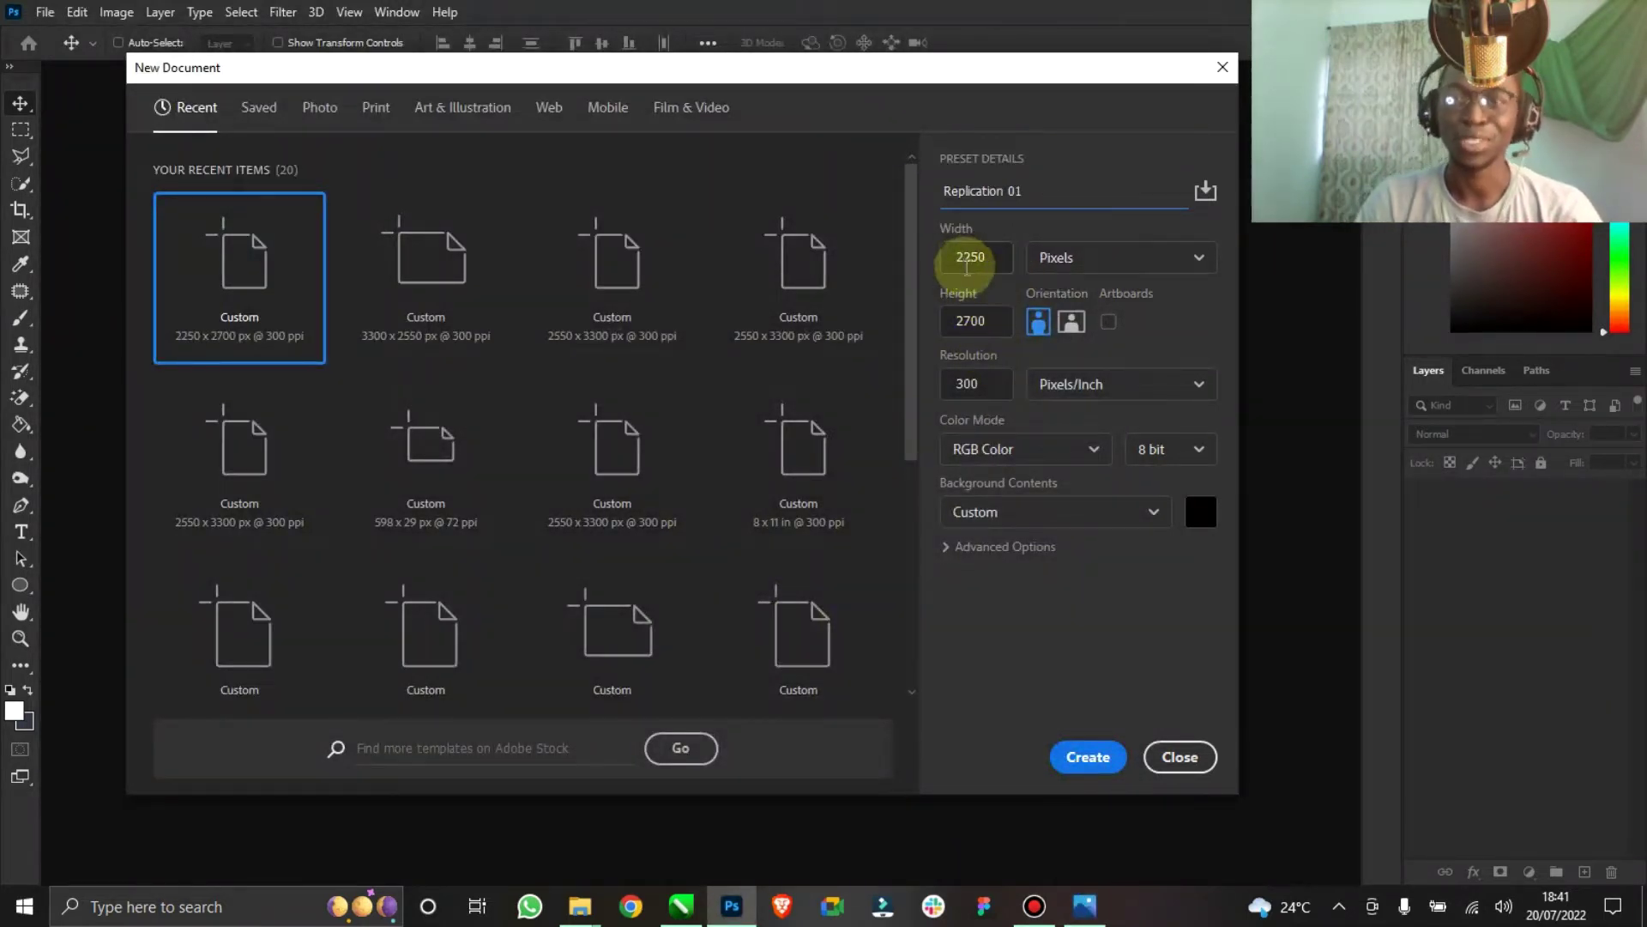
left_click_drag(987, 257, 967, 261)
type("200")
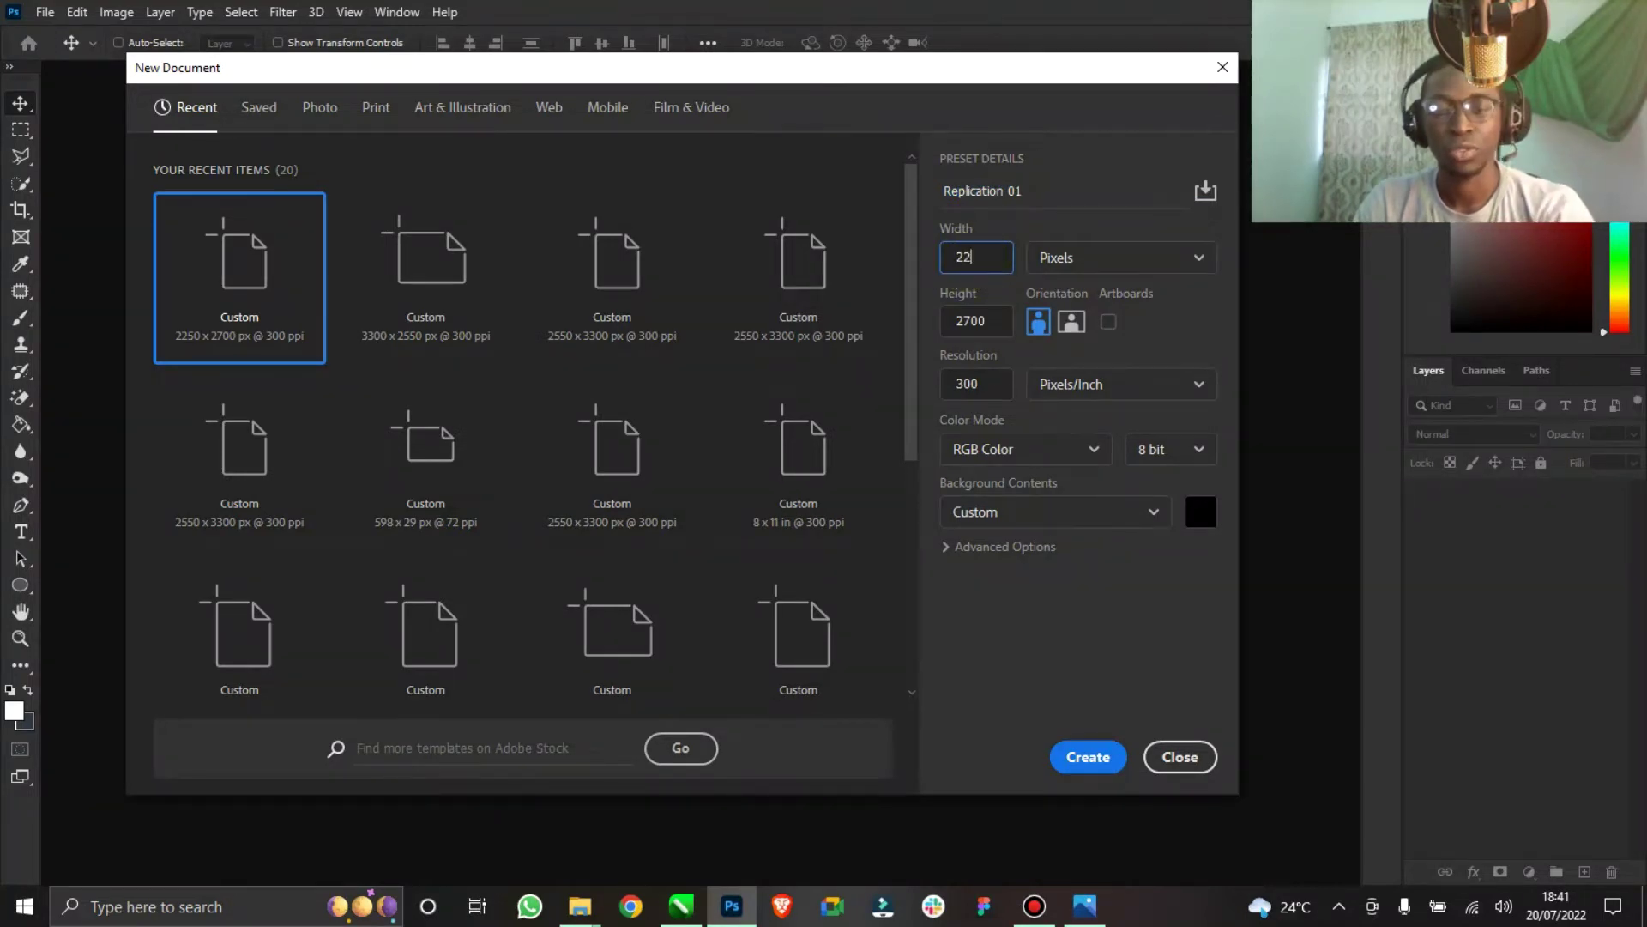
left_click(983, 321)
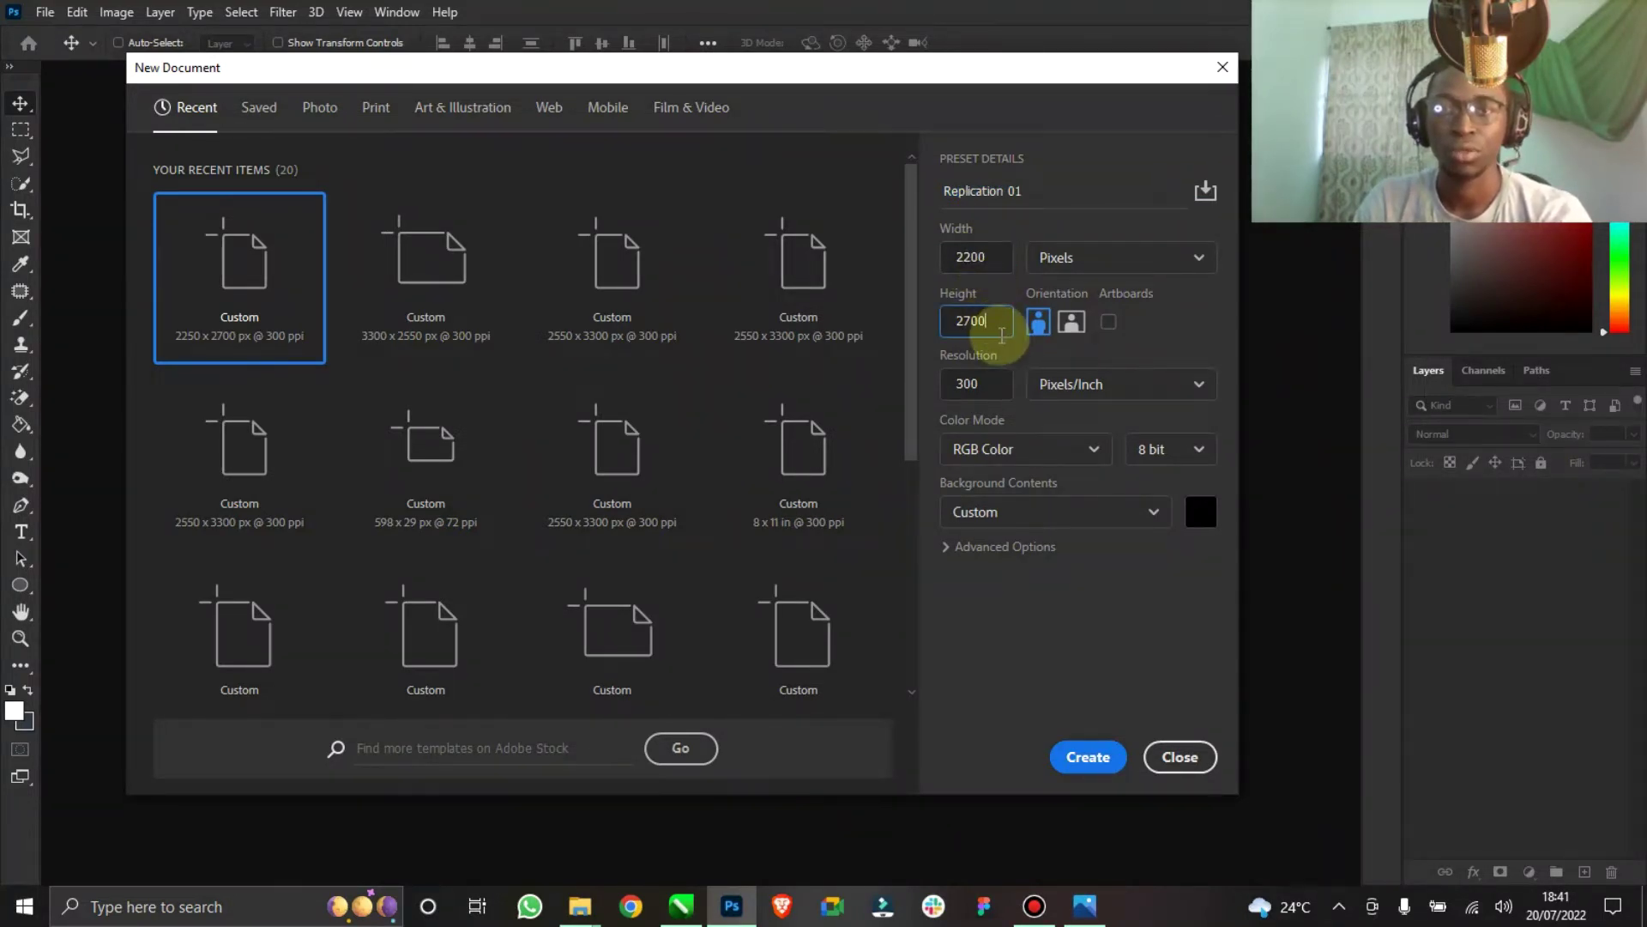
left_click_drag(991, 321, 966, 323)
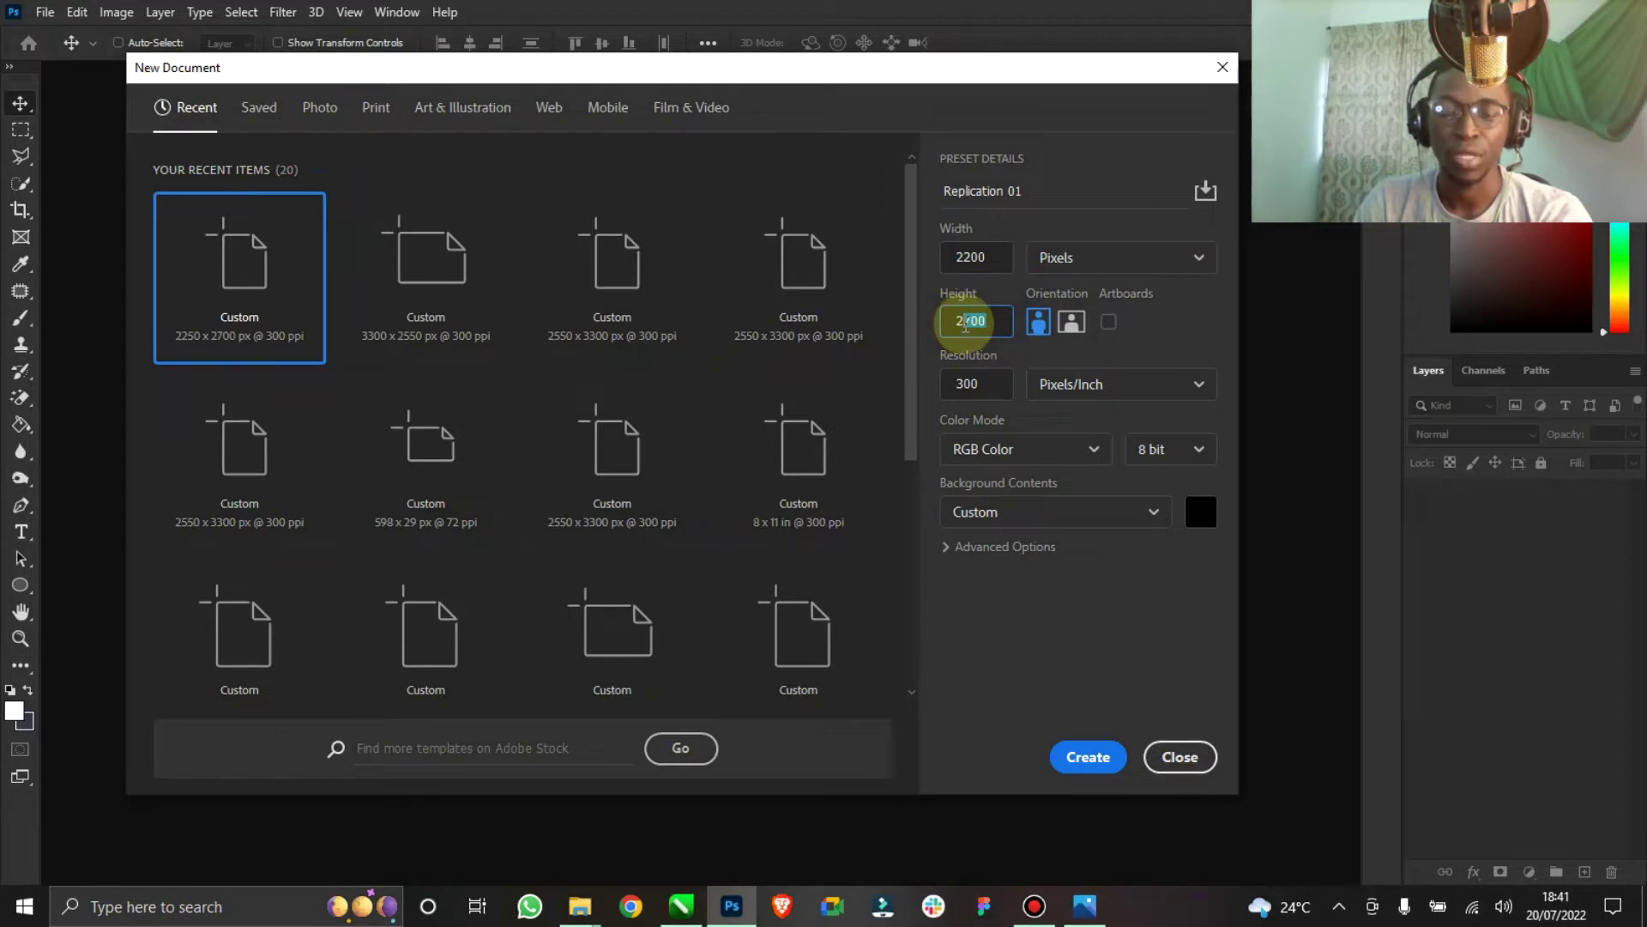
type("900")
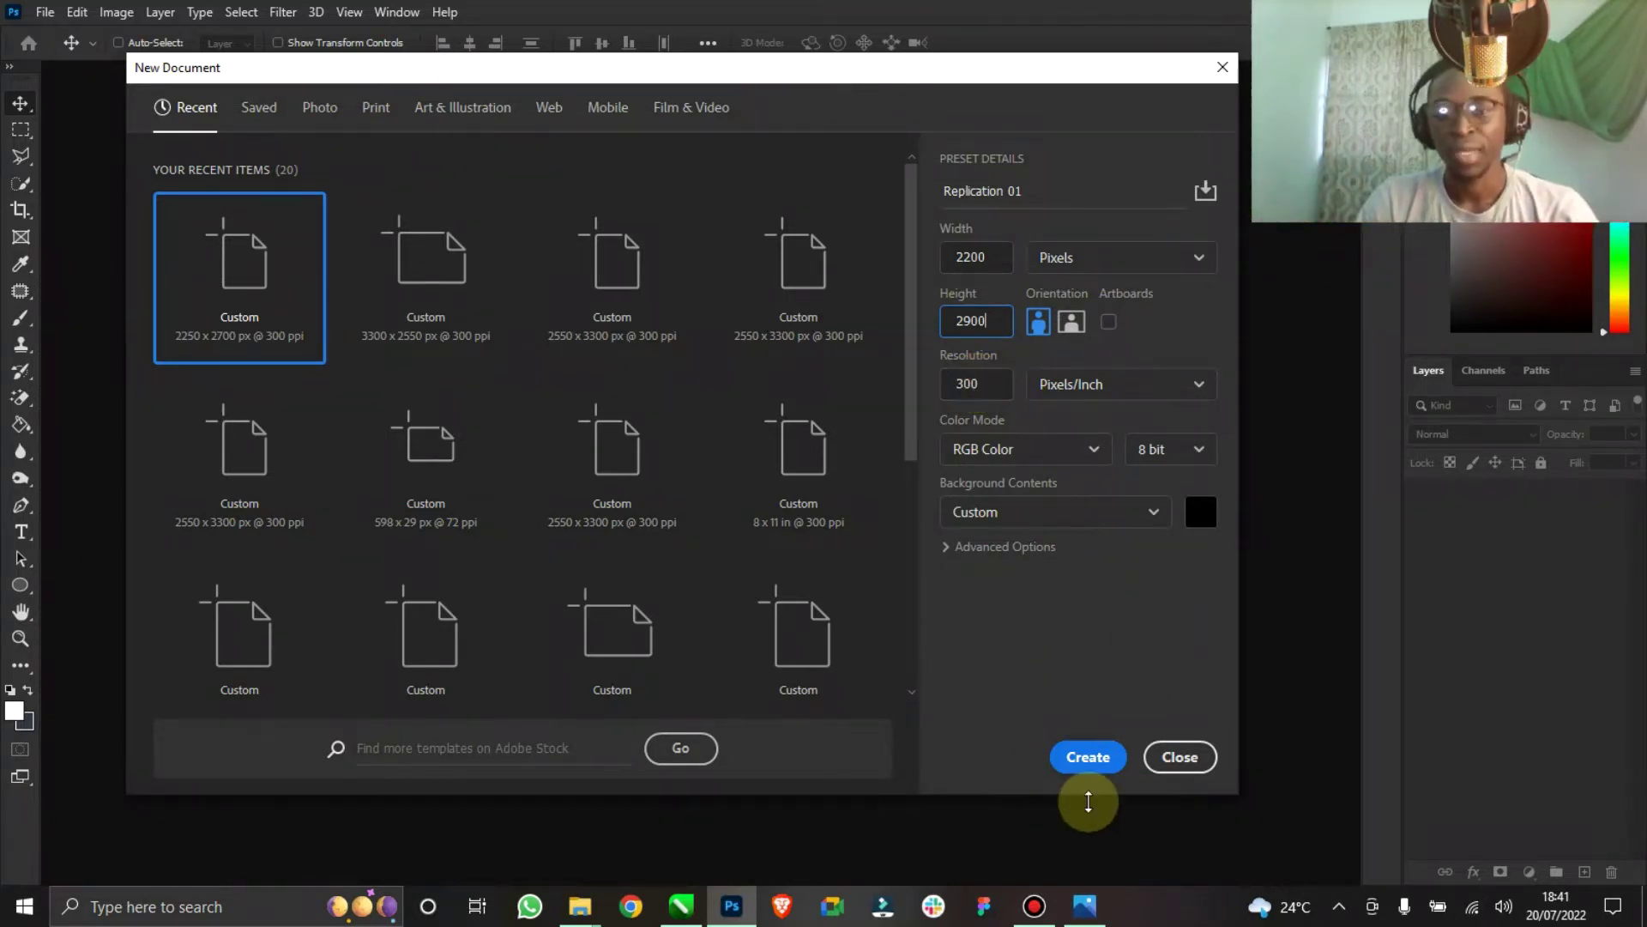
Set the new document's background colour to white (ffffff) and create the document.
left_click(1201, 511)
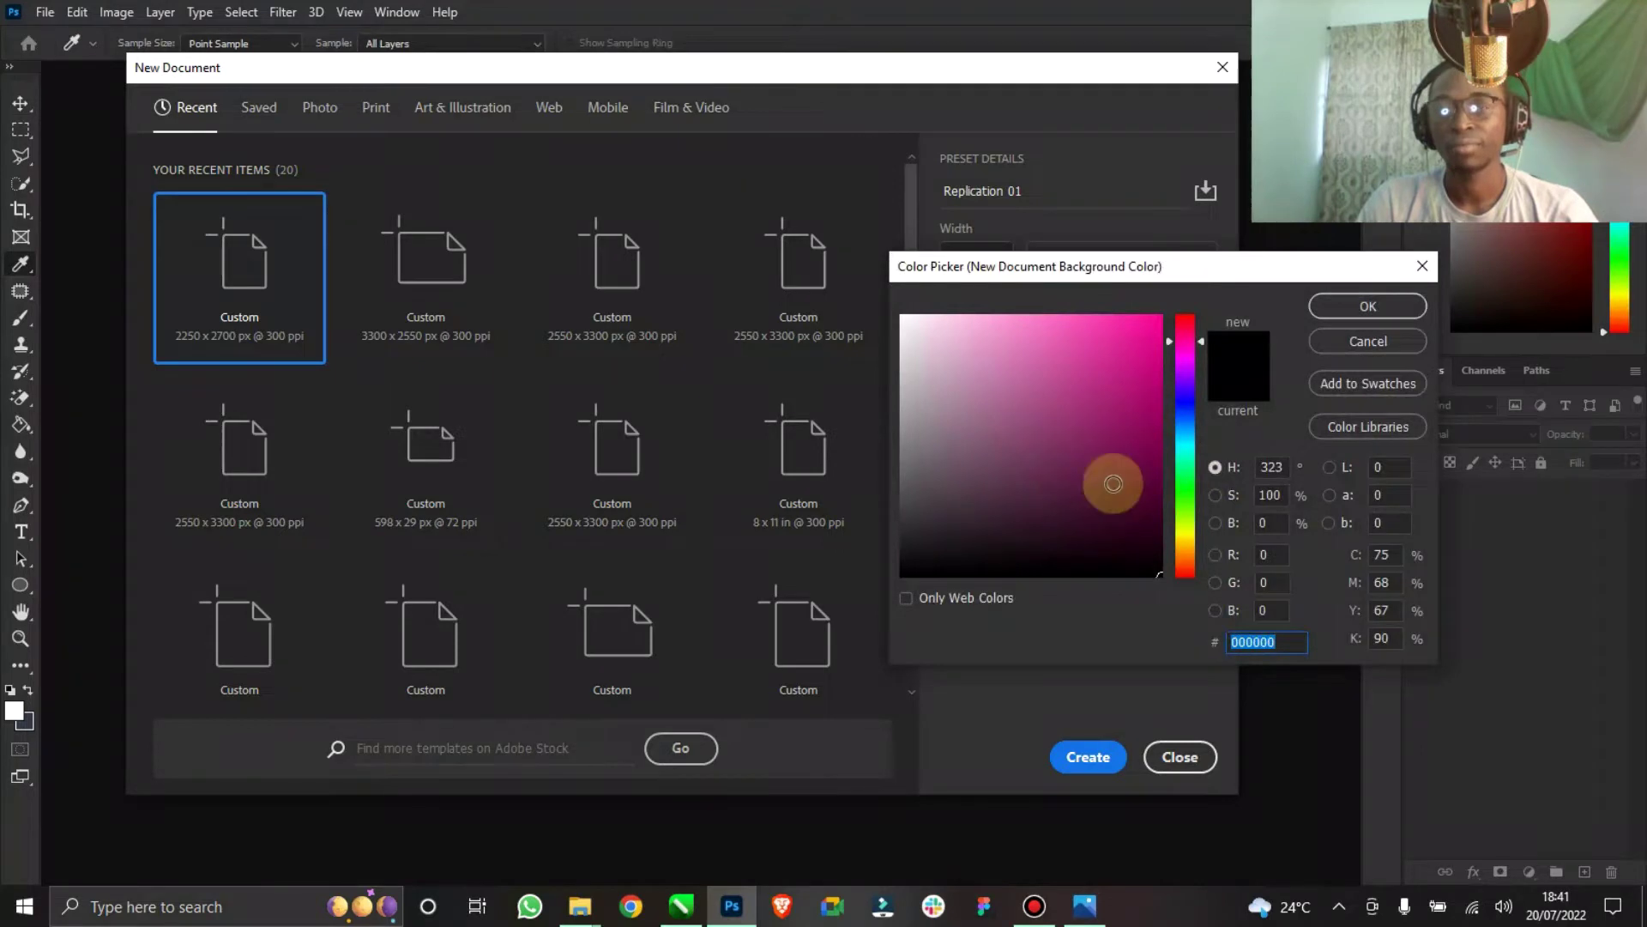
left_click_drag(1012, 424, 821, 250)
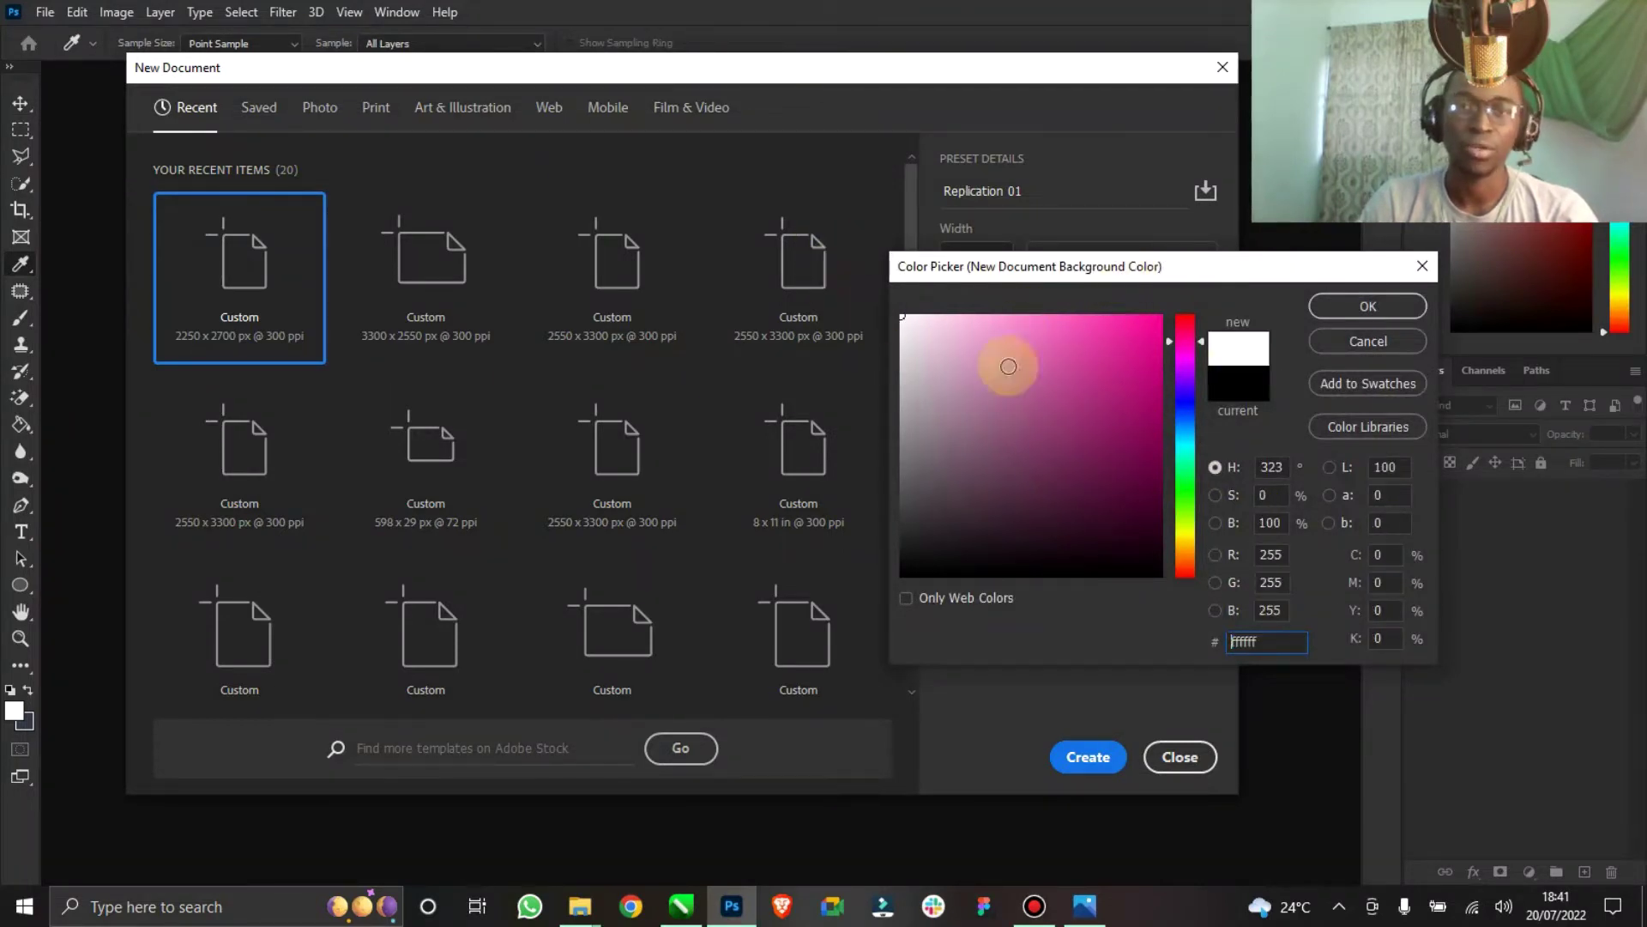
left_click(1353, 307)
left_click(1108, 760)
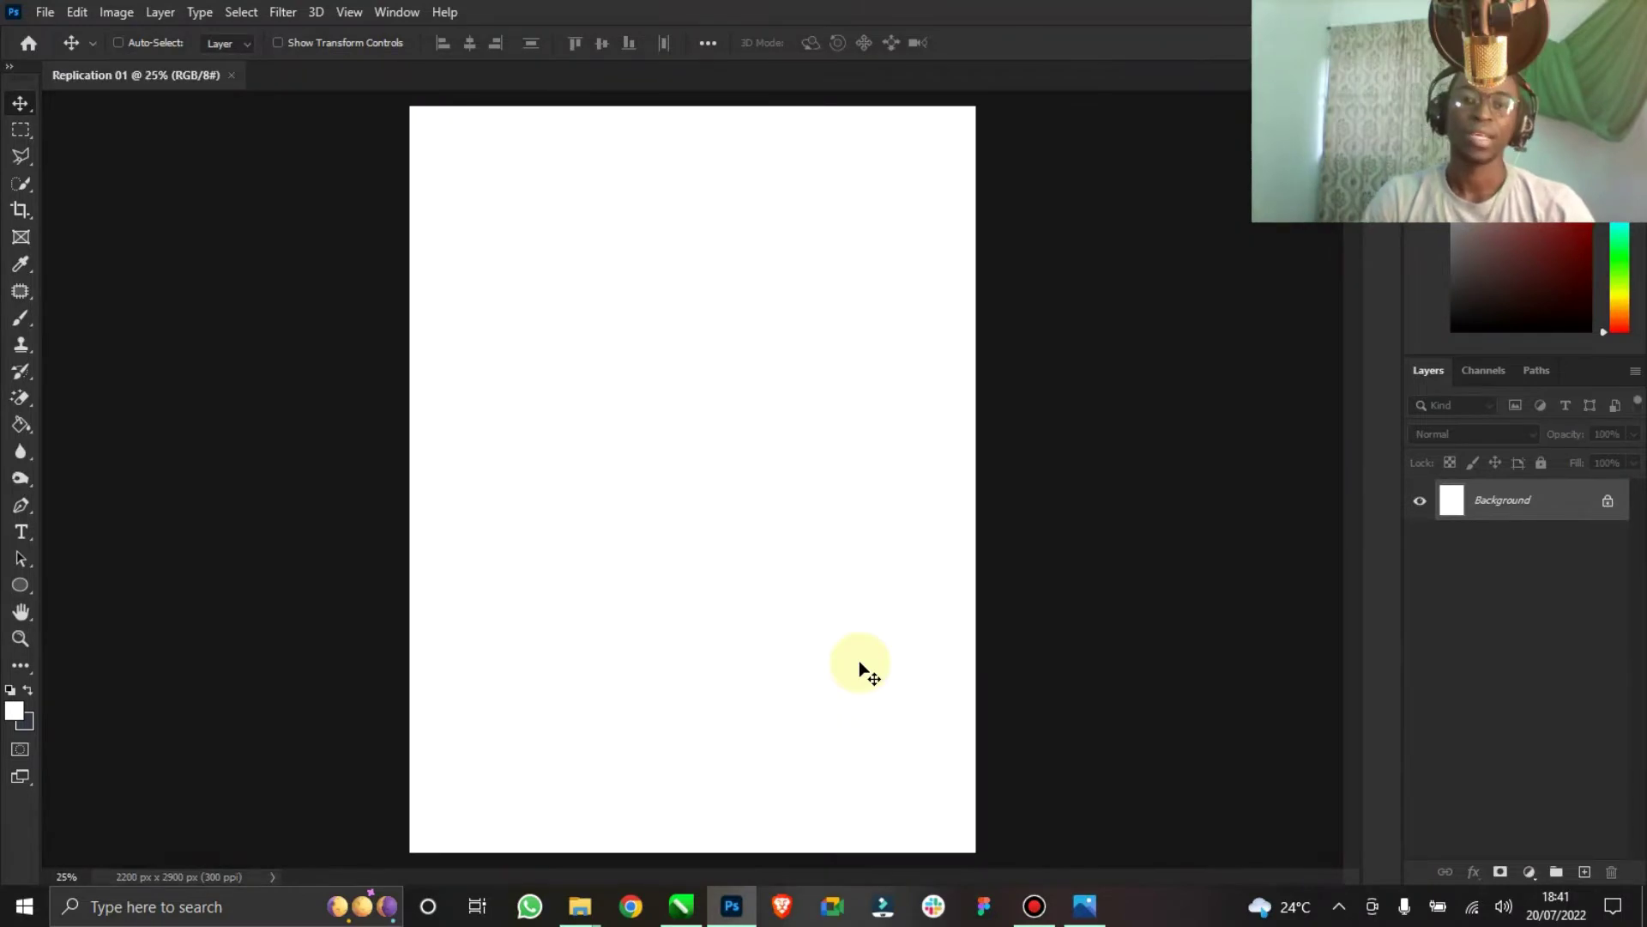
Bring up the reference poster and study its photo, frame and text layout.
mouse_move(569, 903)
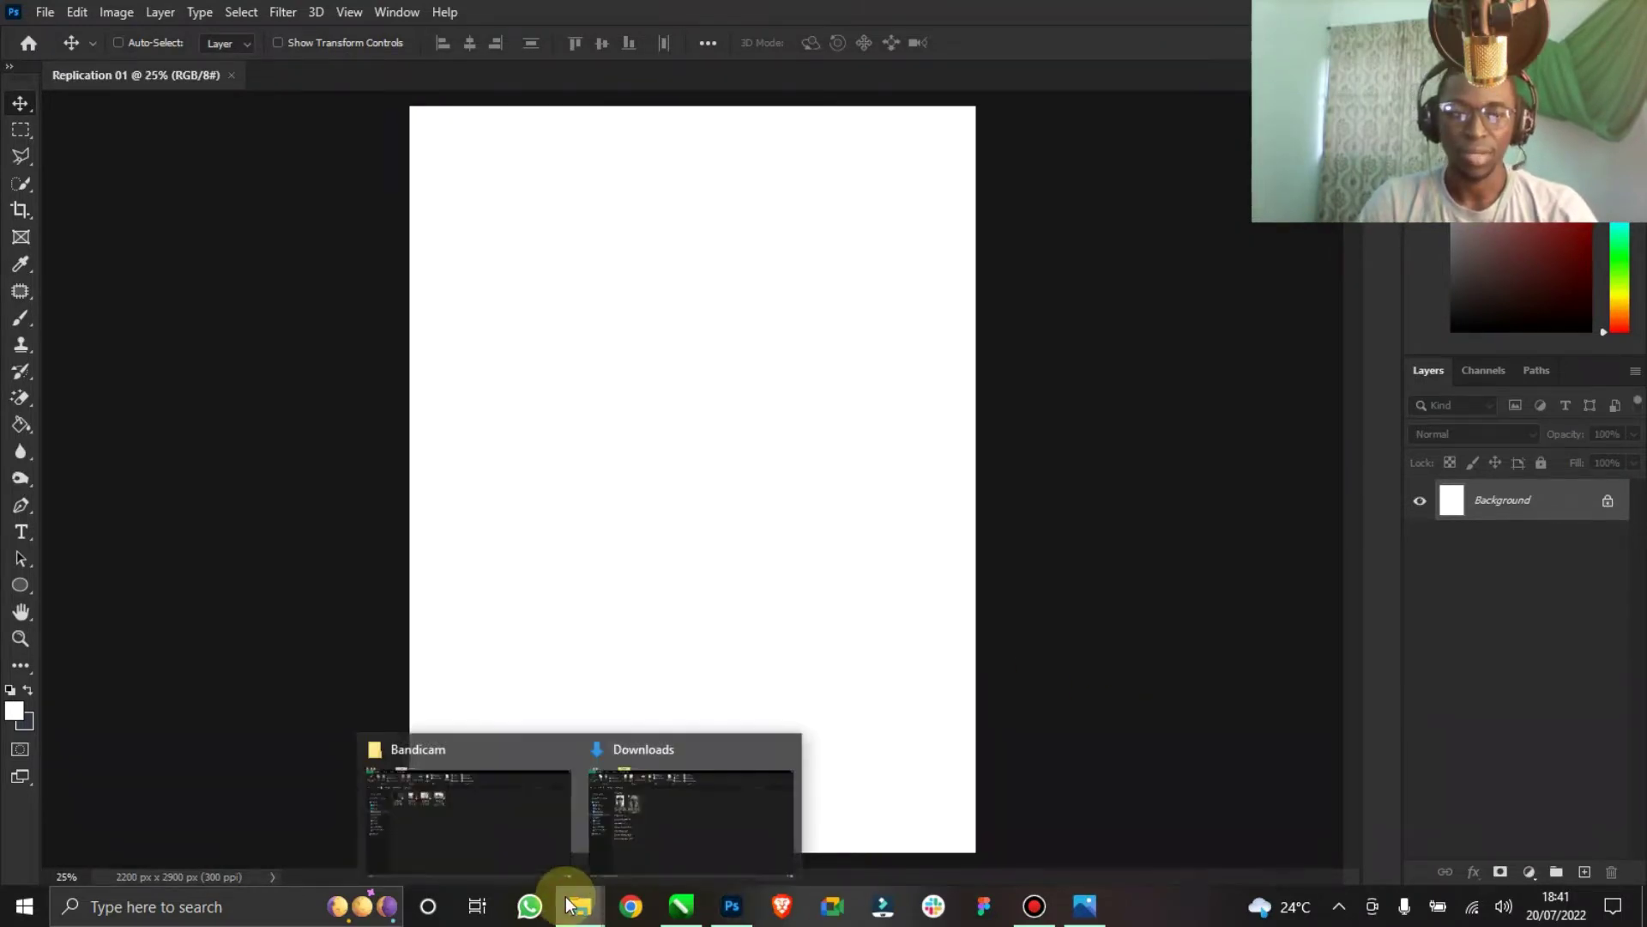
left_click(1084, 907)
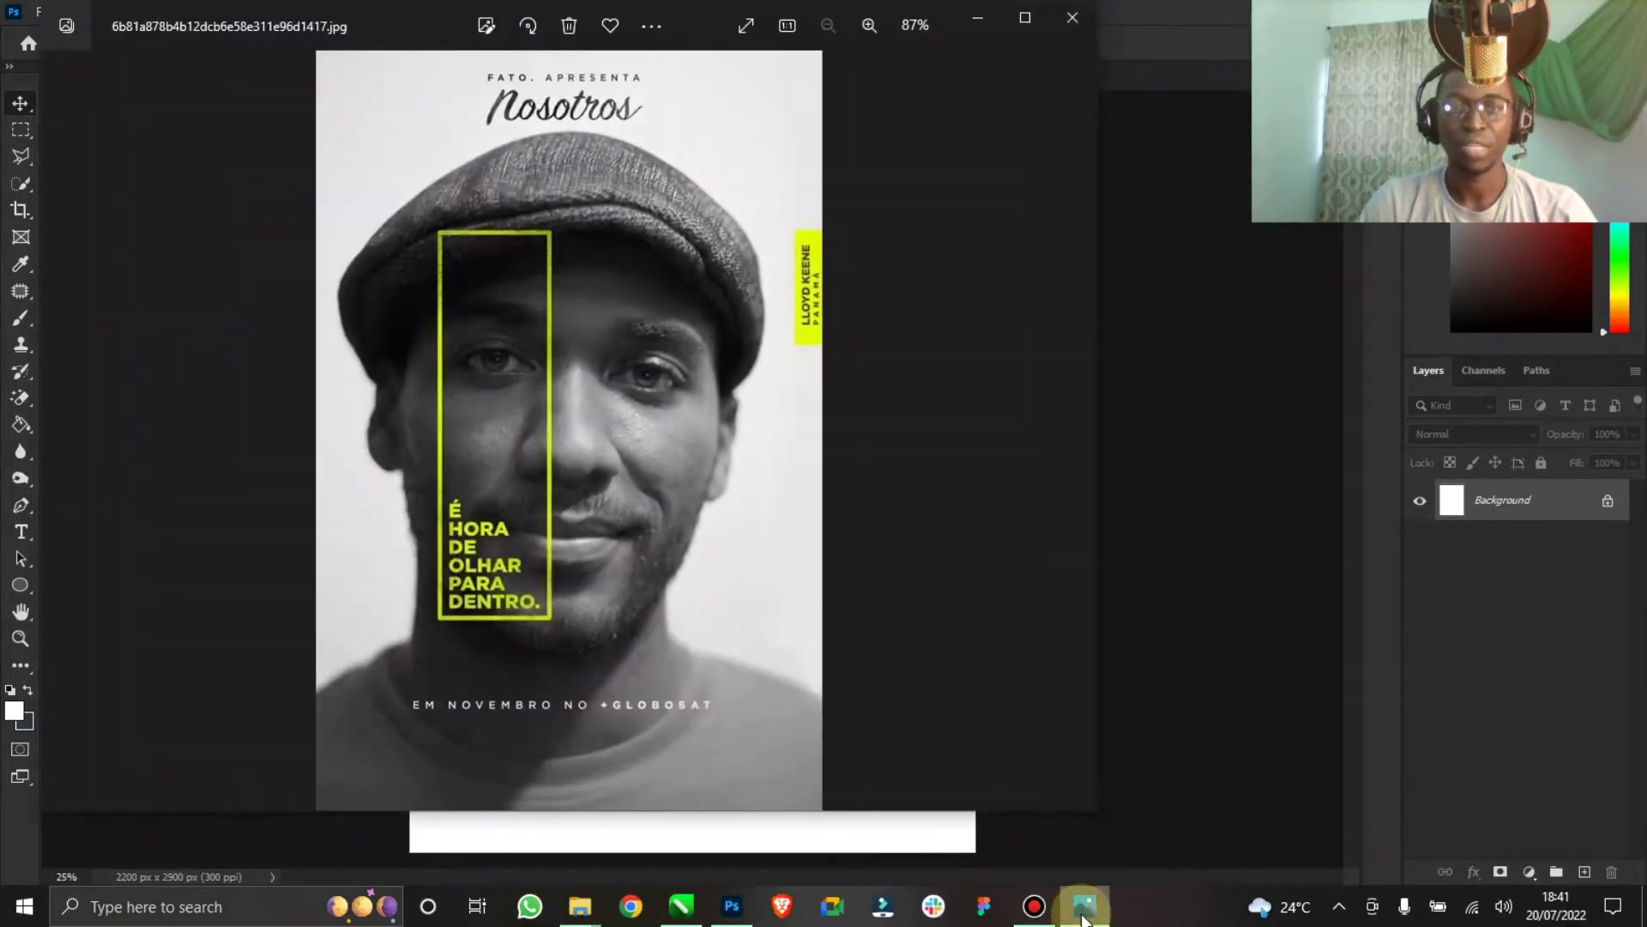
left_click(1082, 916)
left_click(1083, 916)
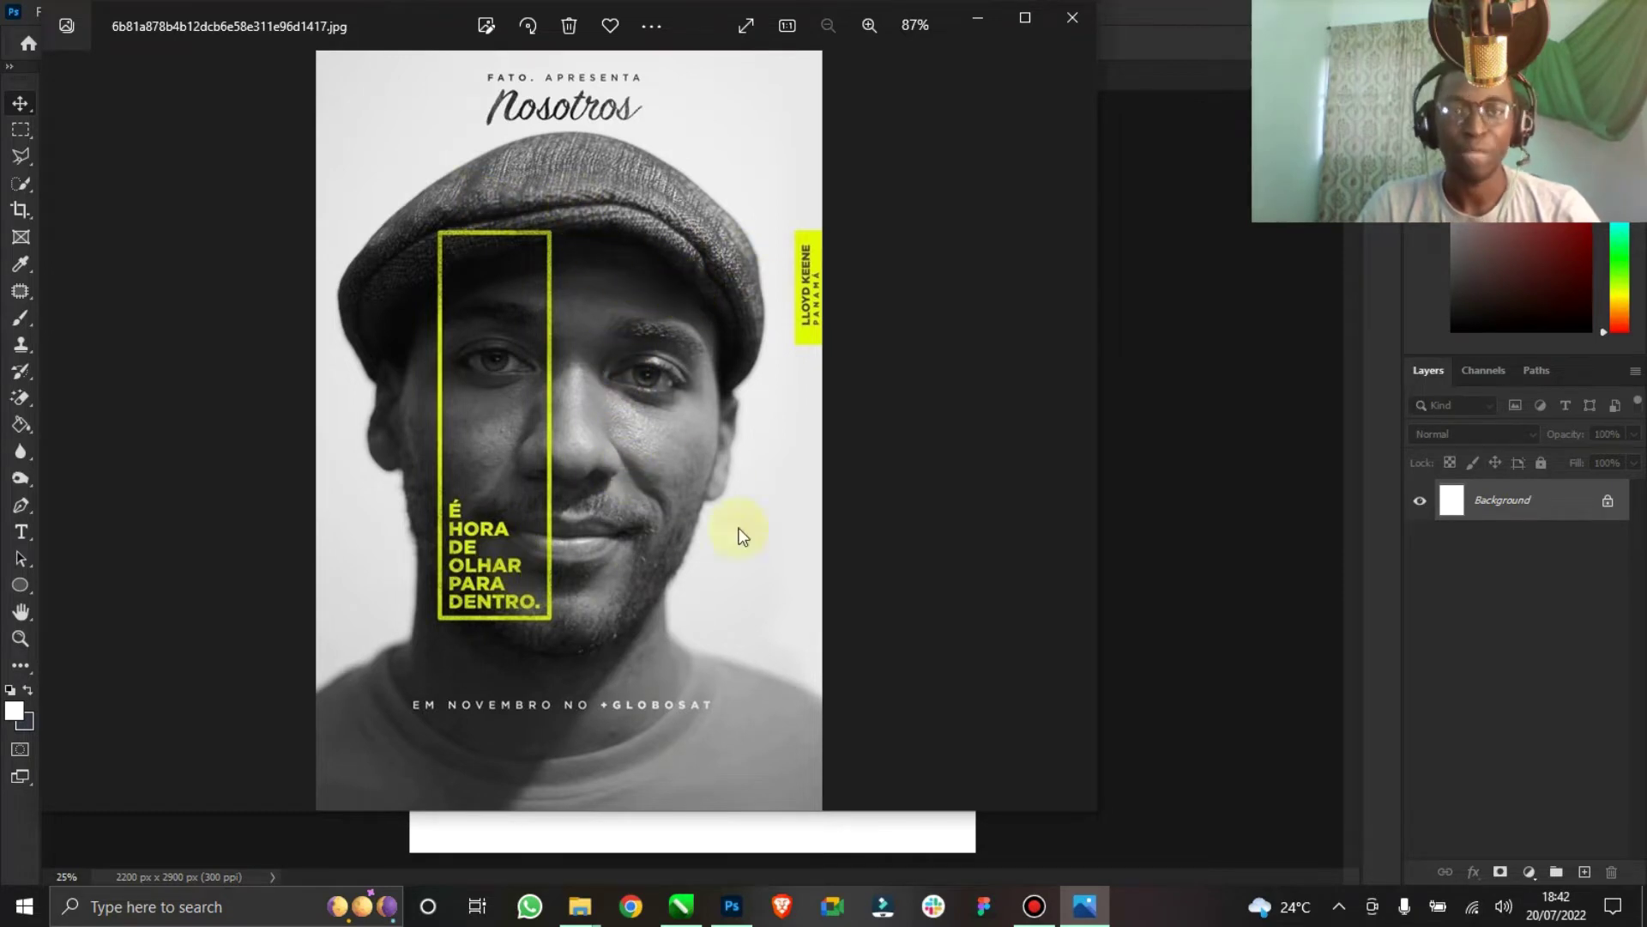
Compare the downloaded turban portrait with the reference poster, and open the portrait from Downloads in Adobe Photoshop 2020.
mouse_move(580, 906)
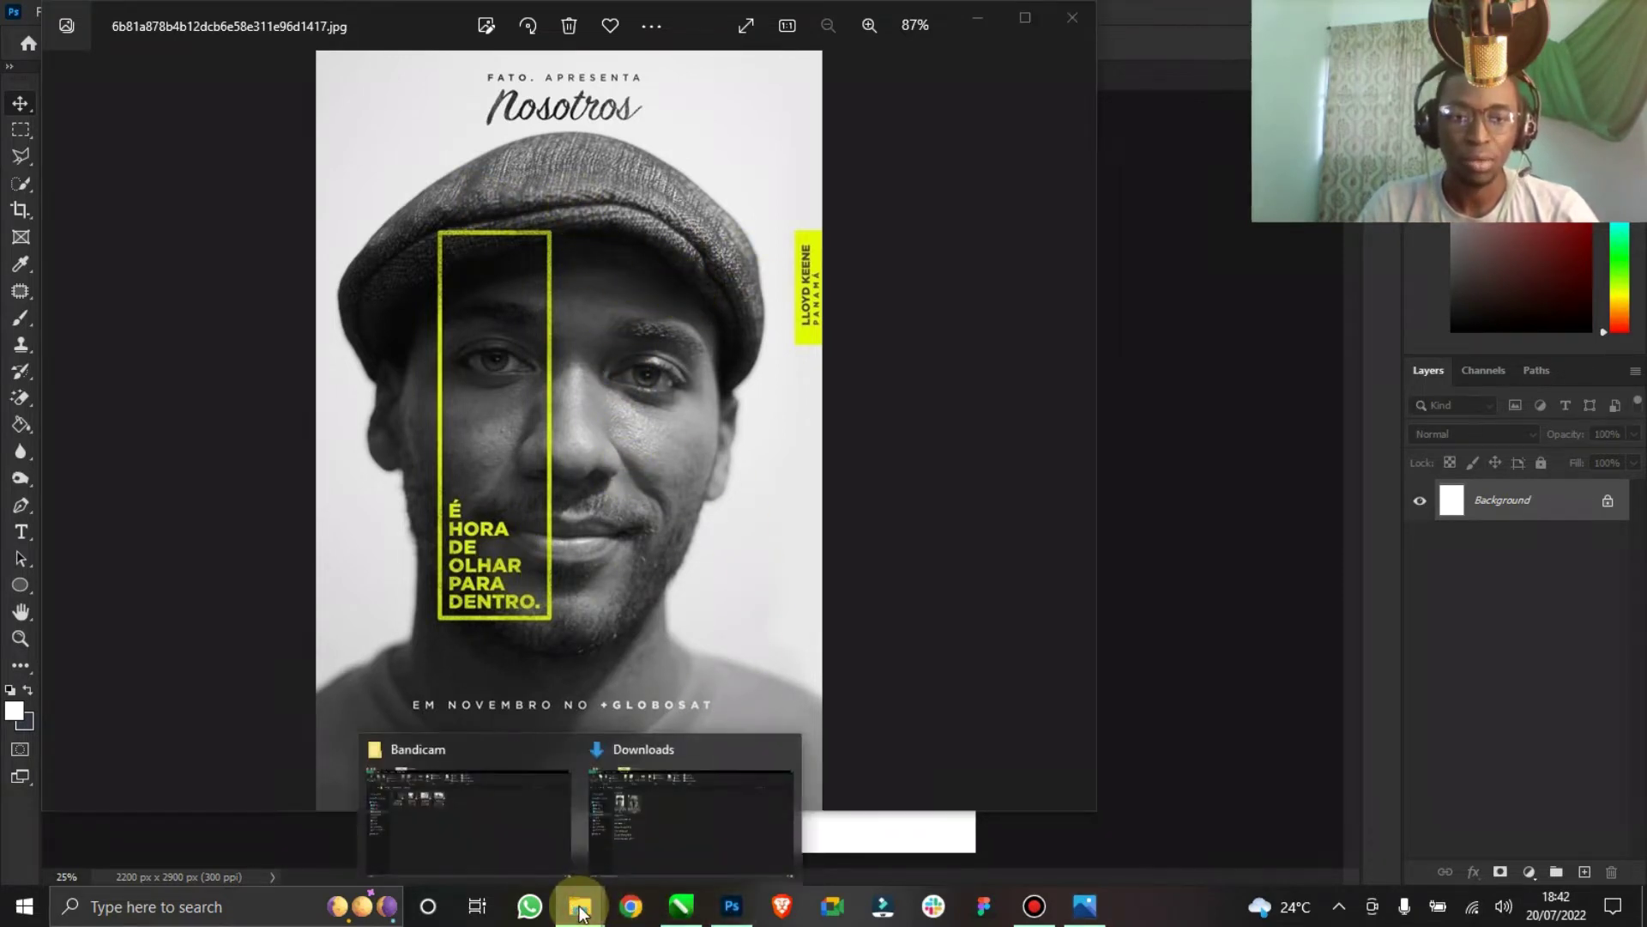
left_click(713, 821)
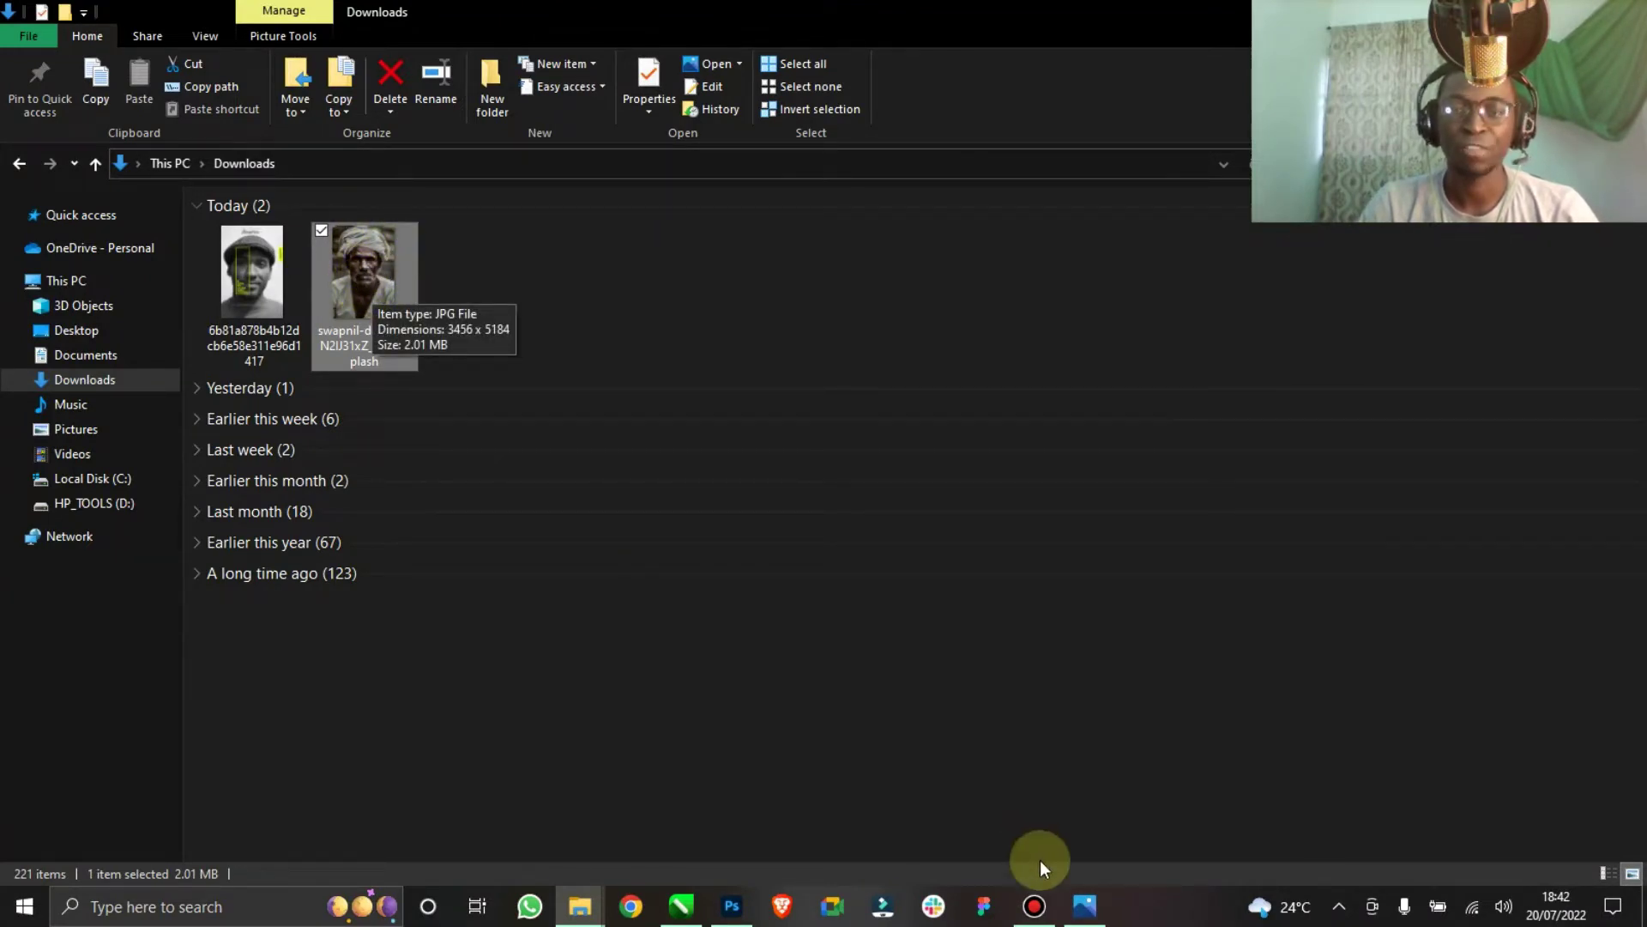
left_click(1085, 906)
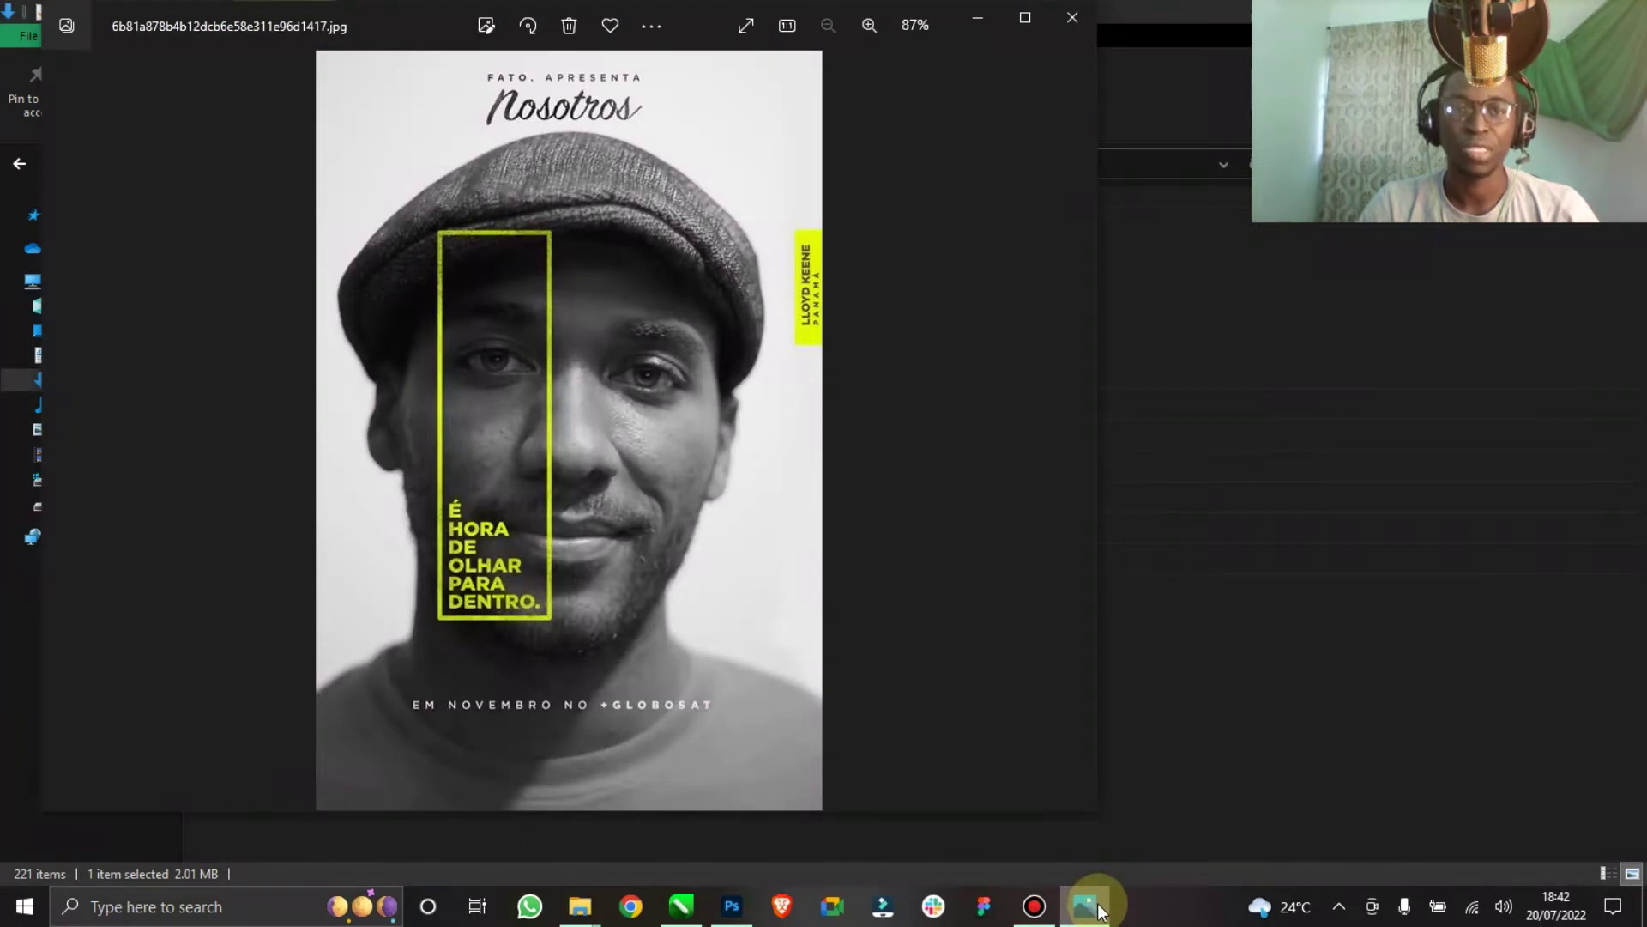
left_click(1086, 906)
left_click(354, 300)
right_click(368, 260)
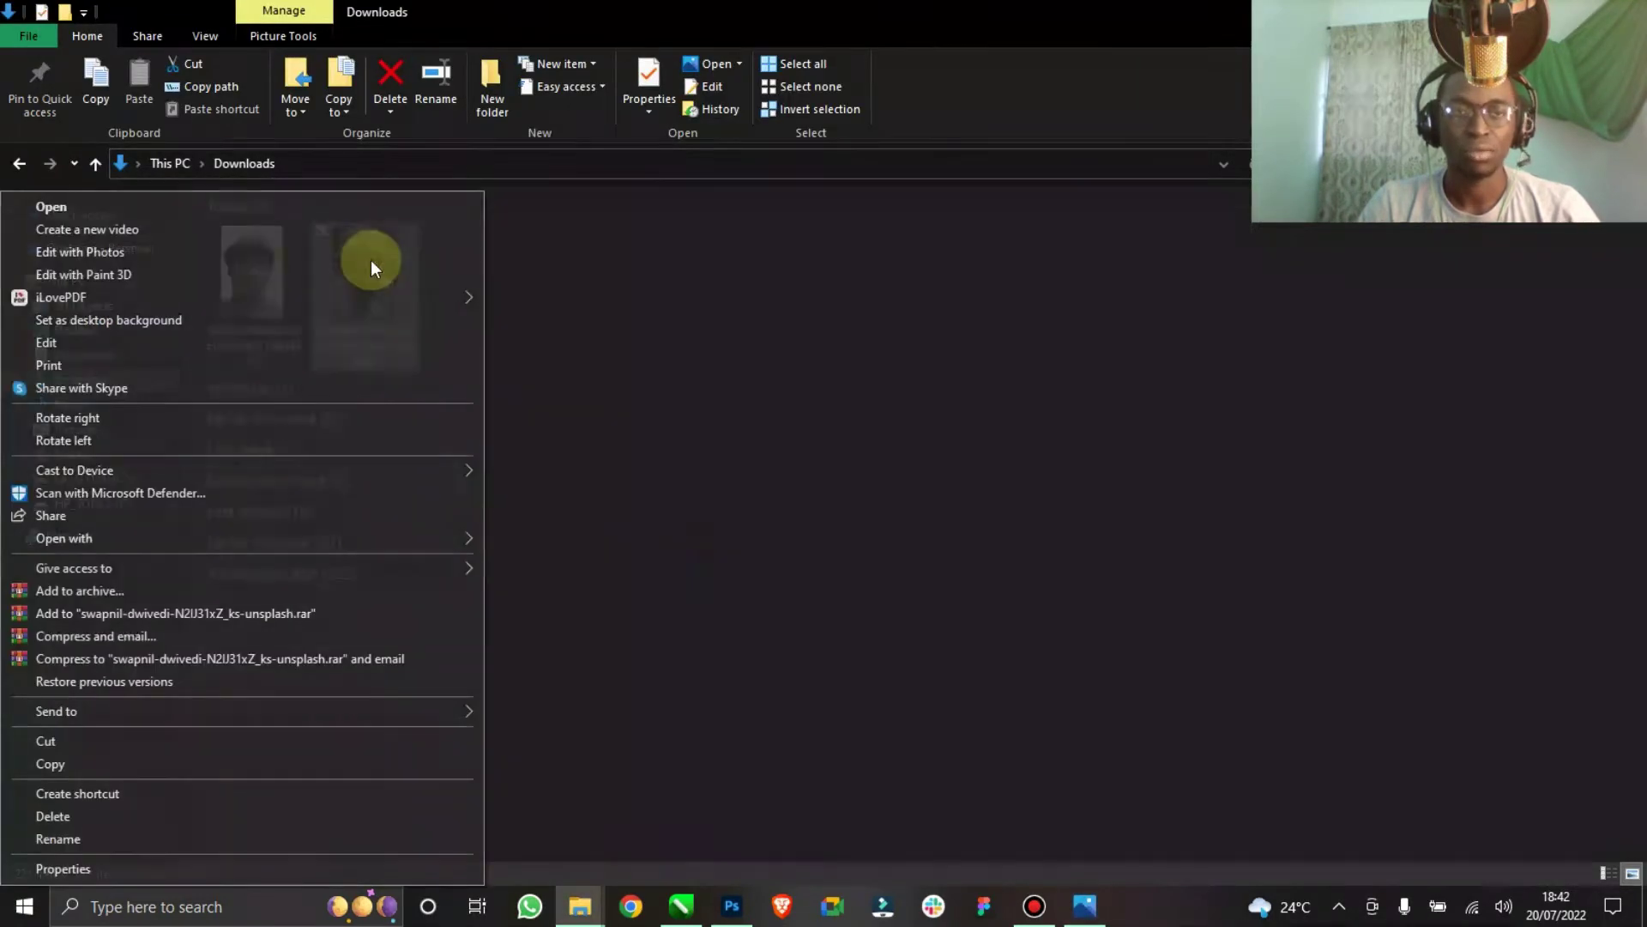
mouse_move(448, 544)
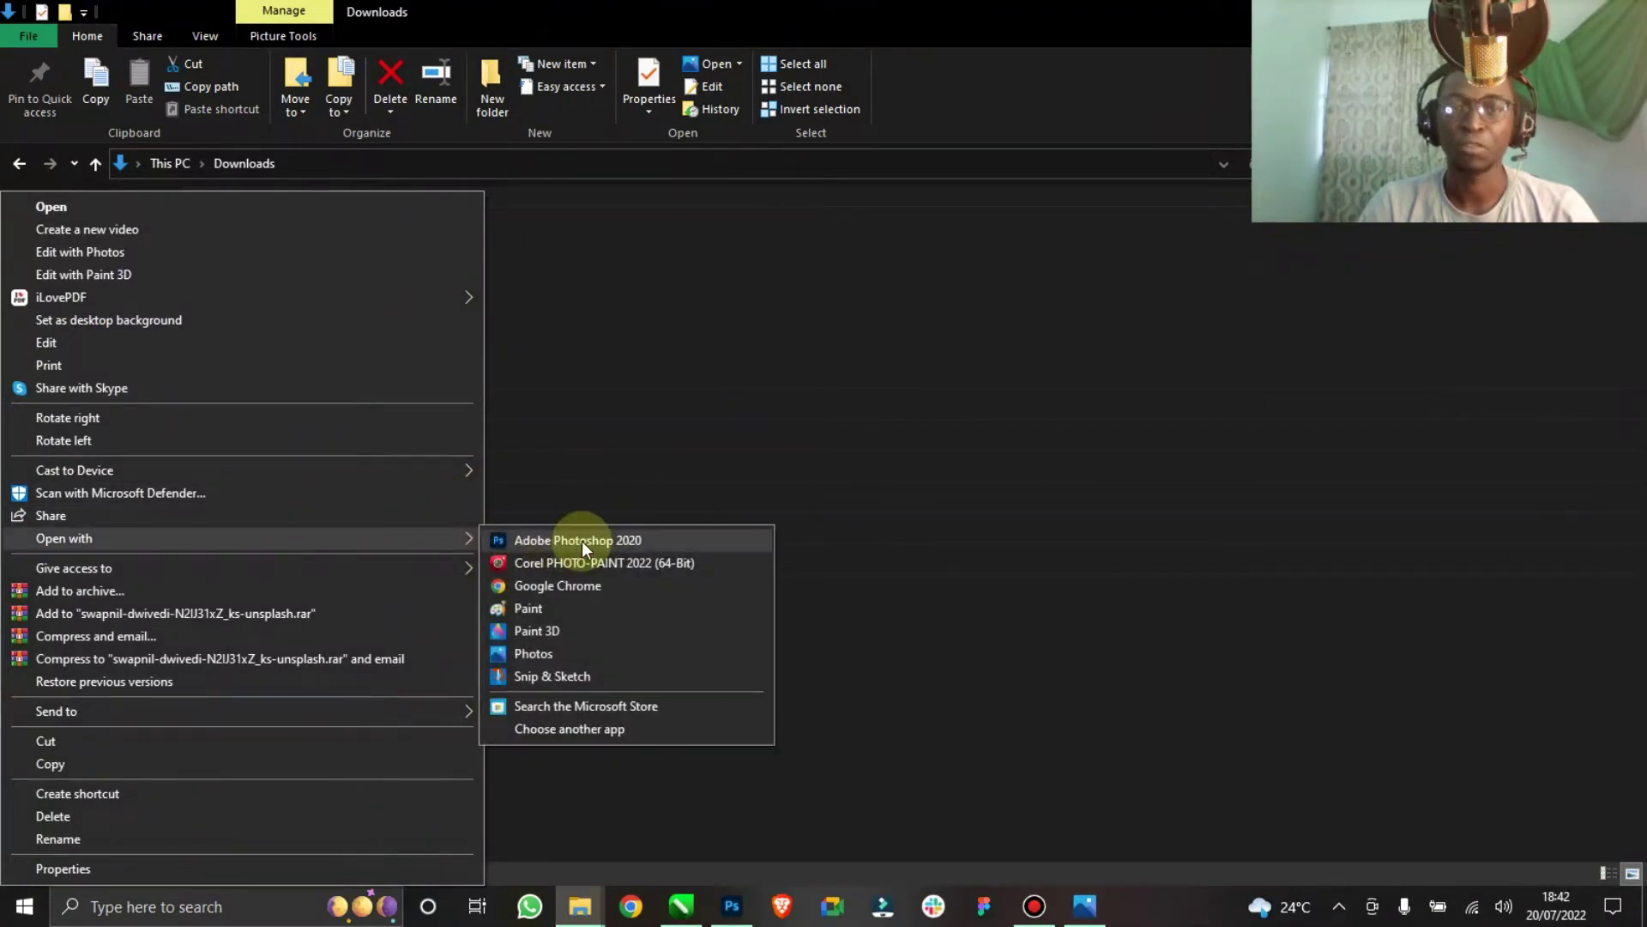
left_click(581, 540)
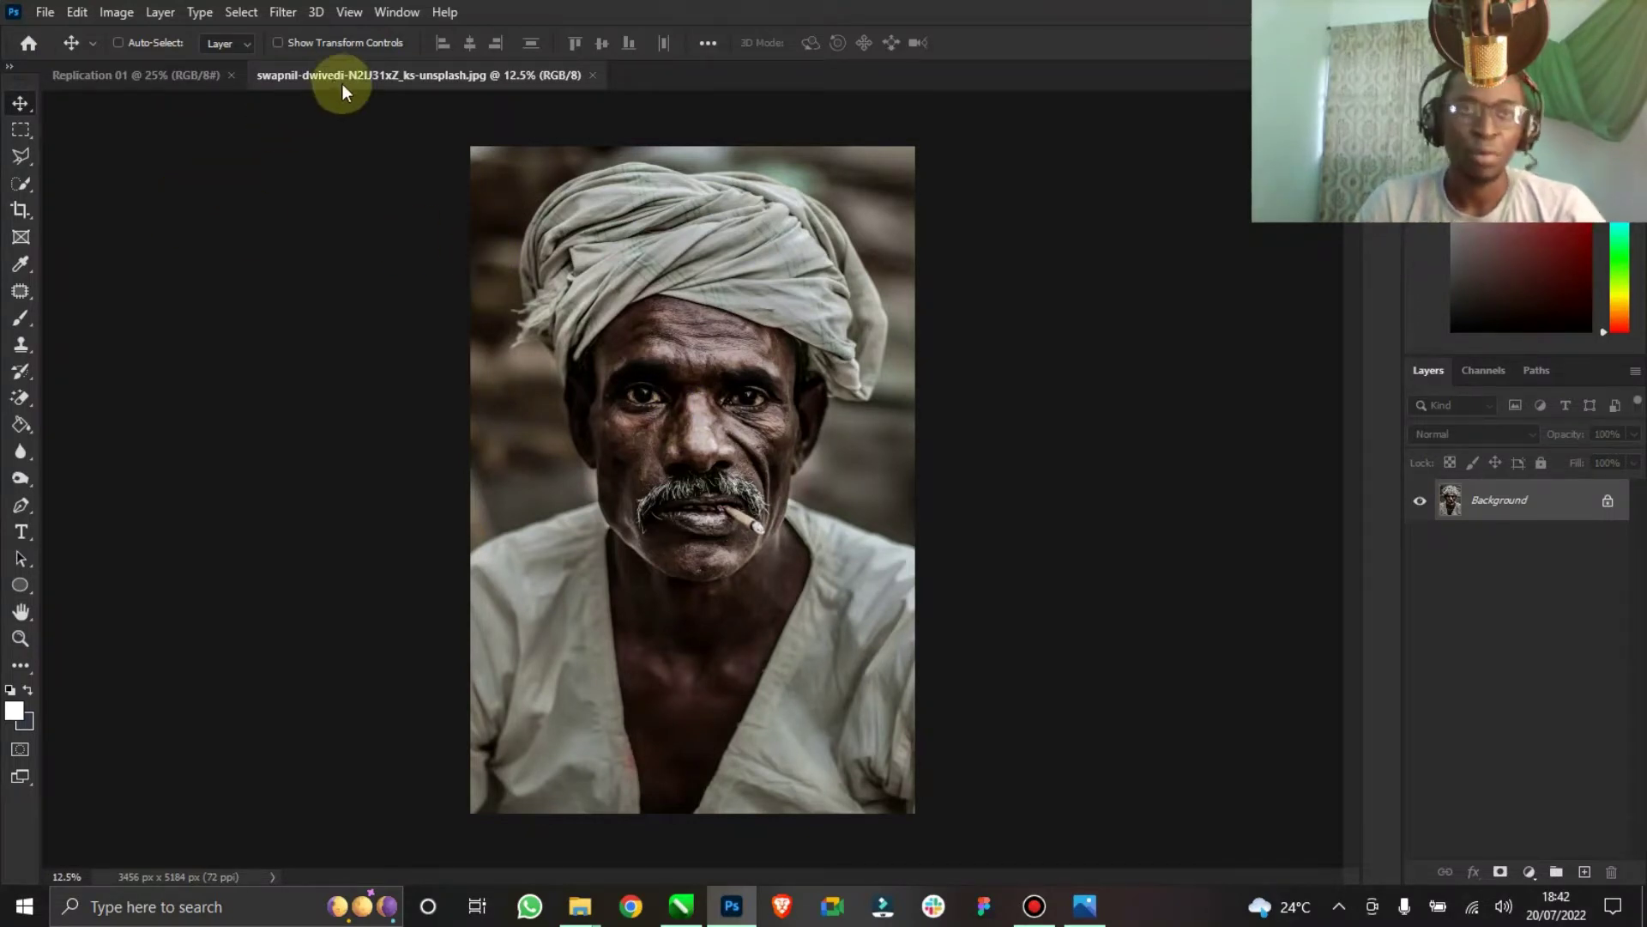
Select the man in the turban portrait automatically as the subject.
left_click(243, 14)
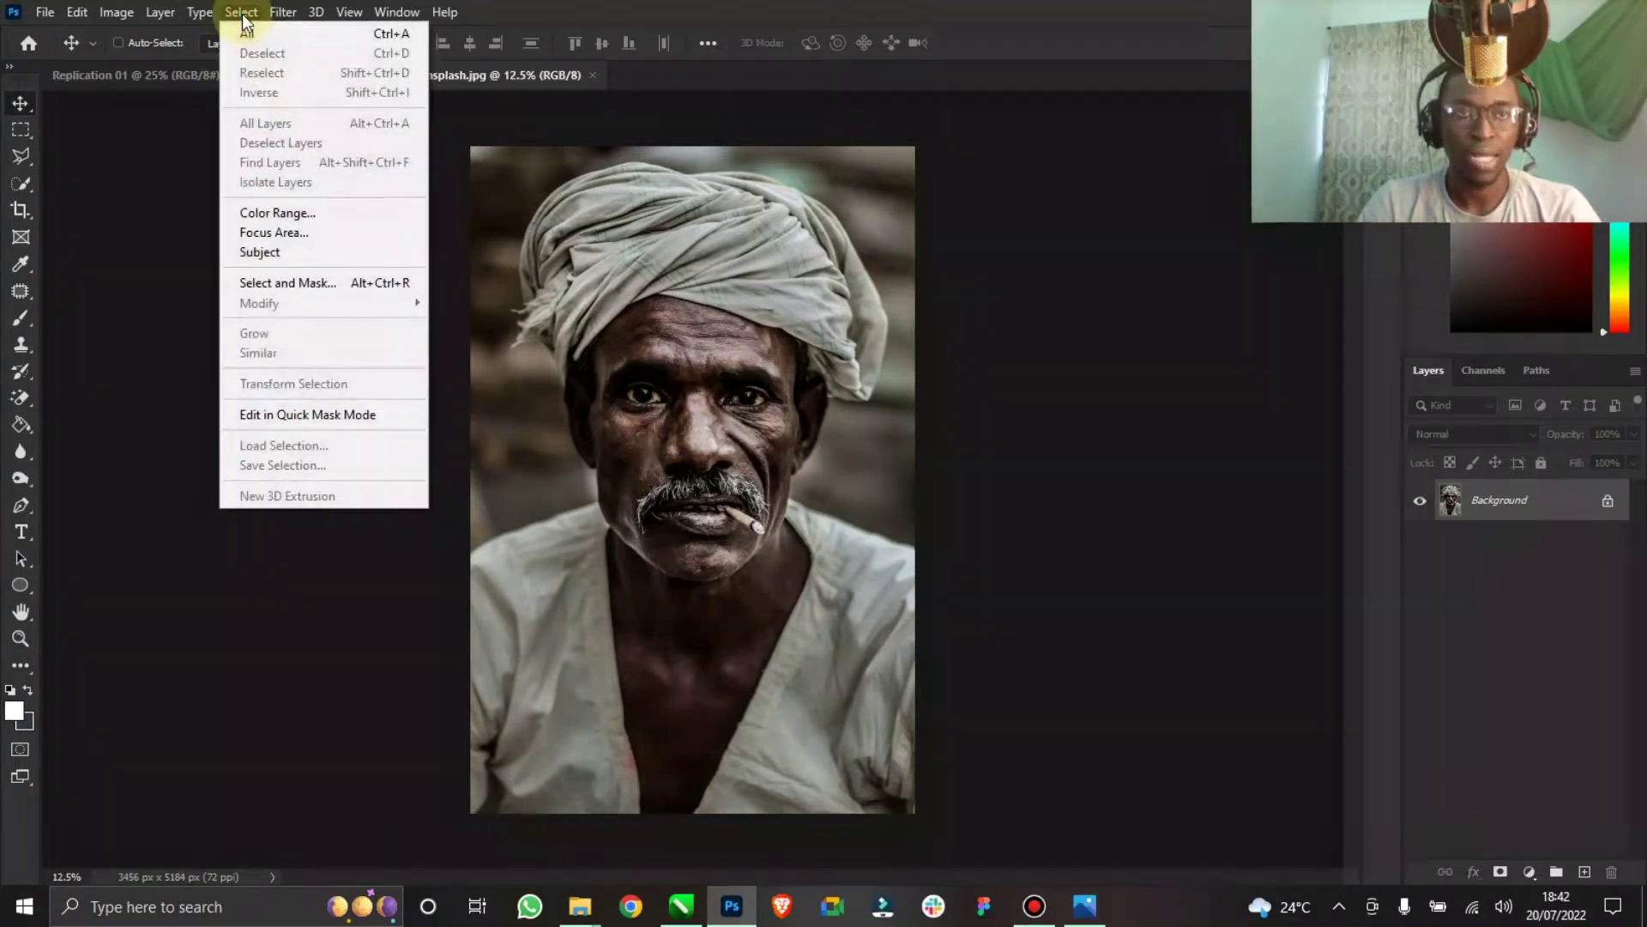
left_click(301, 249)
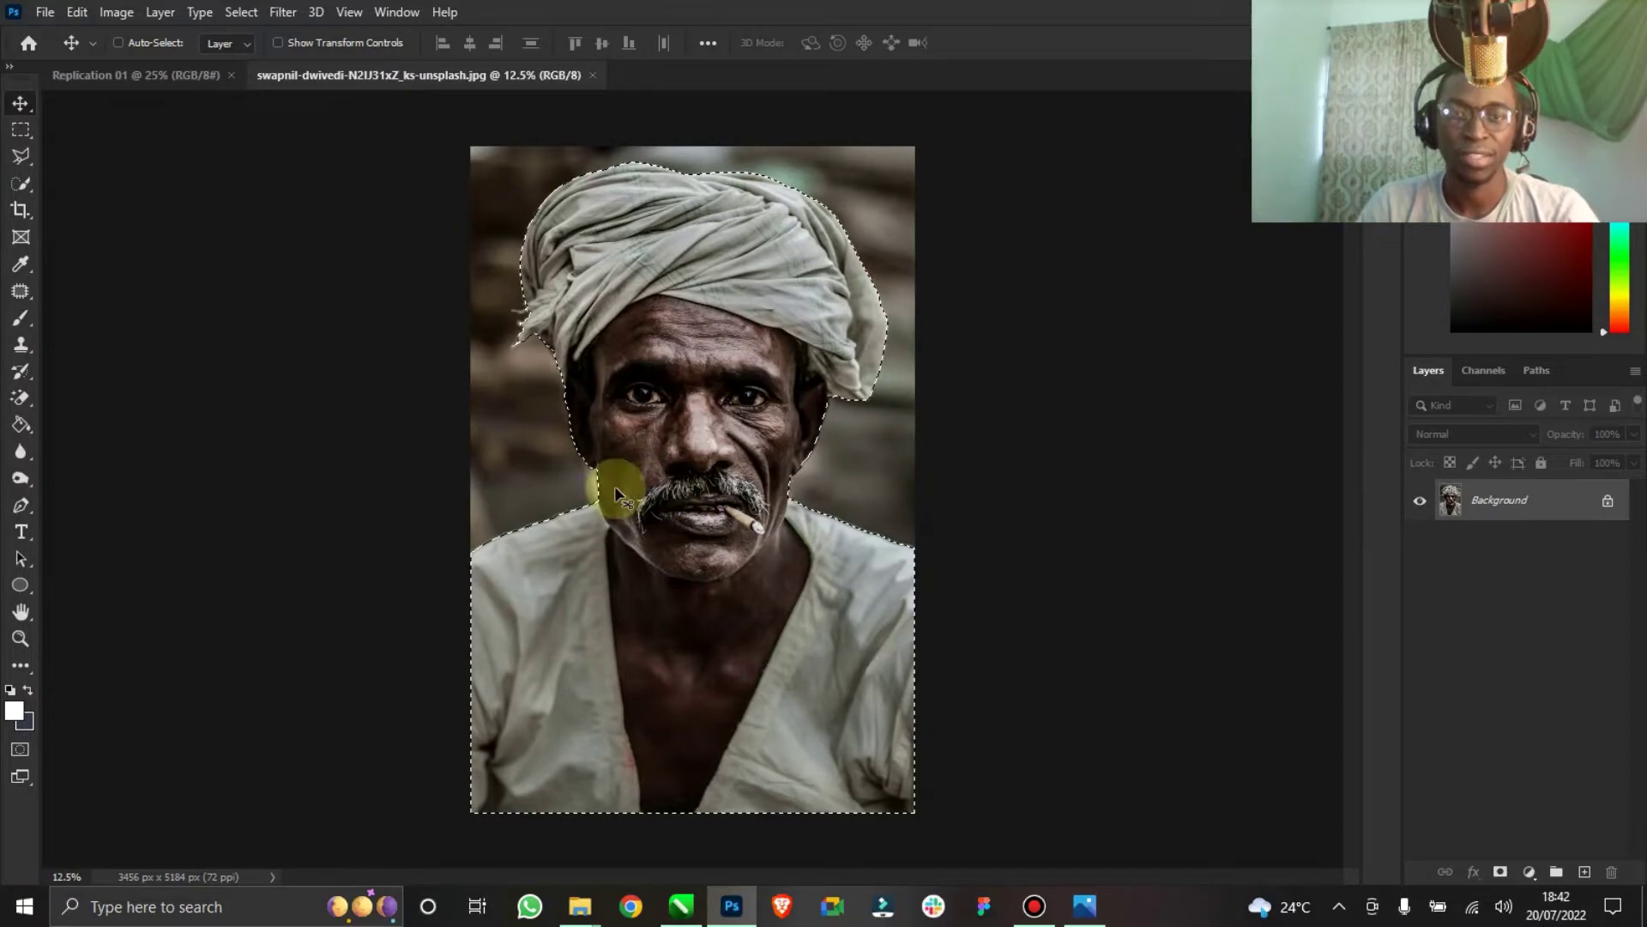
Add the missed cloth tip and the notch above it on the turban's frayed end to the selection with the Polygonal Lasso.
left_click(20, 638)
left_click_drag(611, 215, 710, 184)
left_click_drag(263, 603, 343, 578)
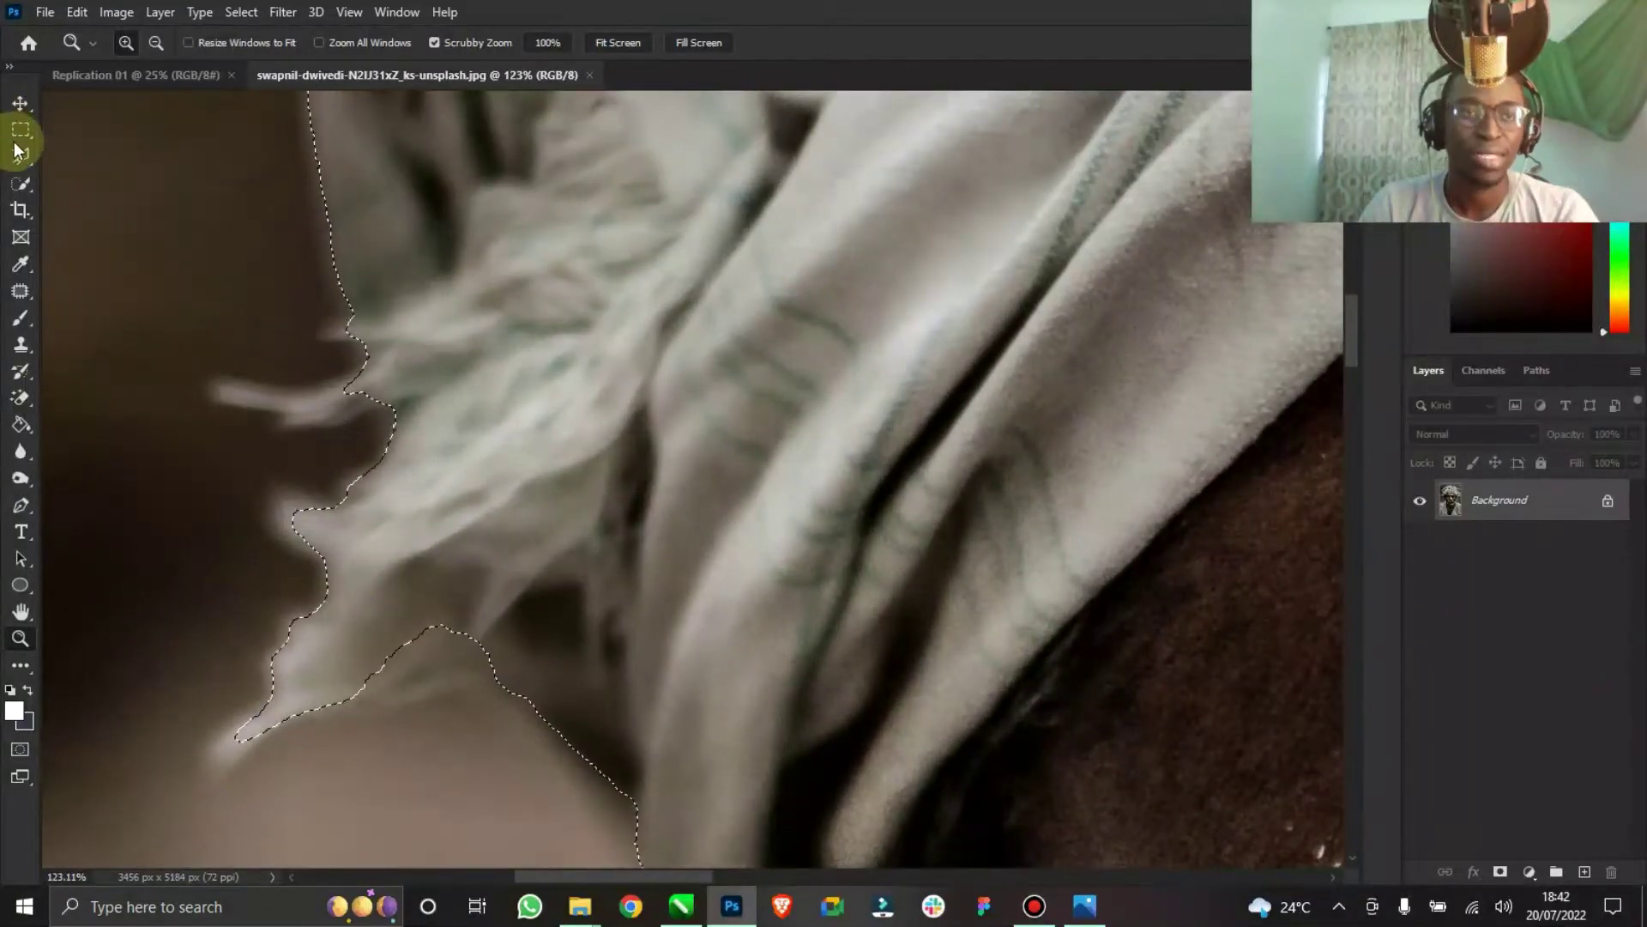
left_click(19, 154)
left_click(346, 563)
left_click(297, 551)
left_click(264, 522)
left_click(266, 489)
left_click(307, 490)
double_click(361, 526)
left_click(370, 506)
left_click(332, 489)
left_click(360, 467)
left_click(403, 463)
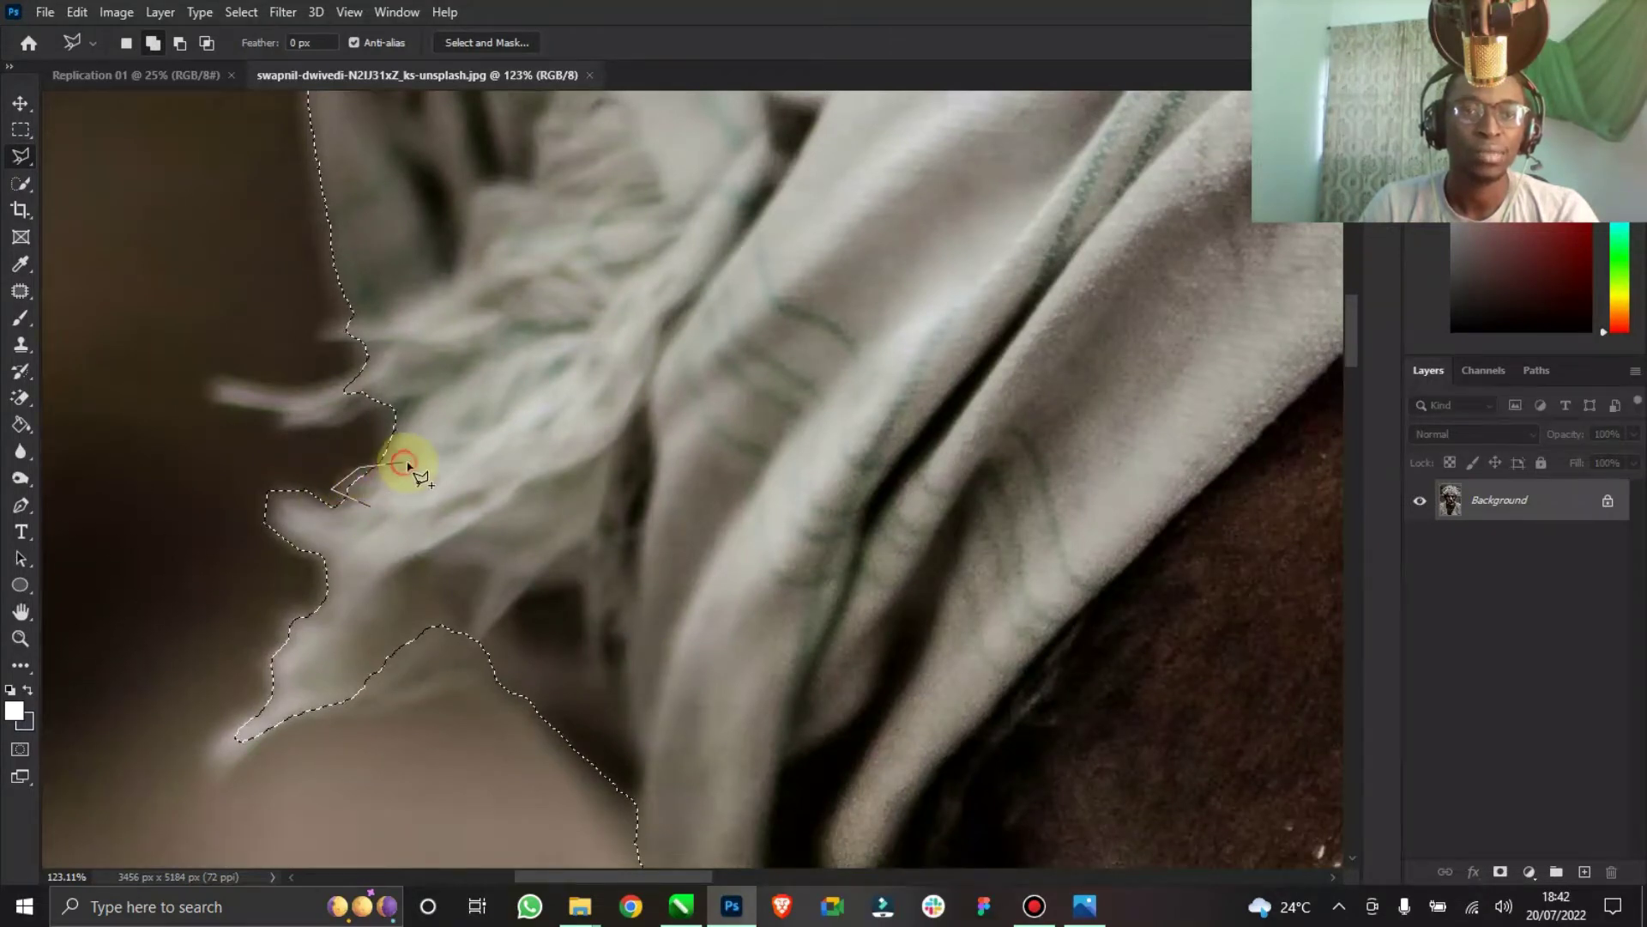
double_click(400, 407)
Add the long protruding thread and the short one above it on the turban's frayed end to the selection.
left_click(279, 427)
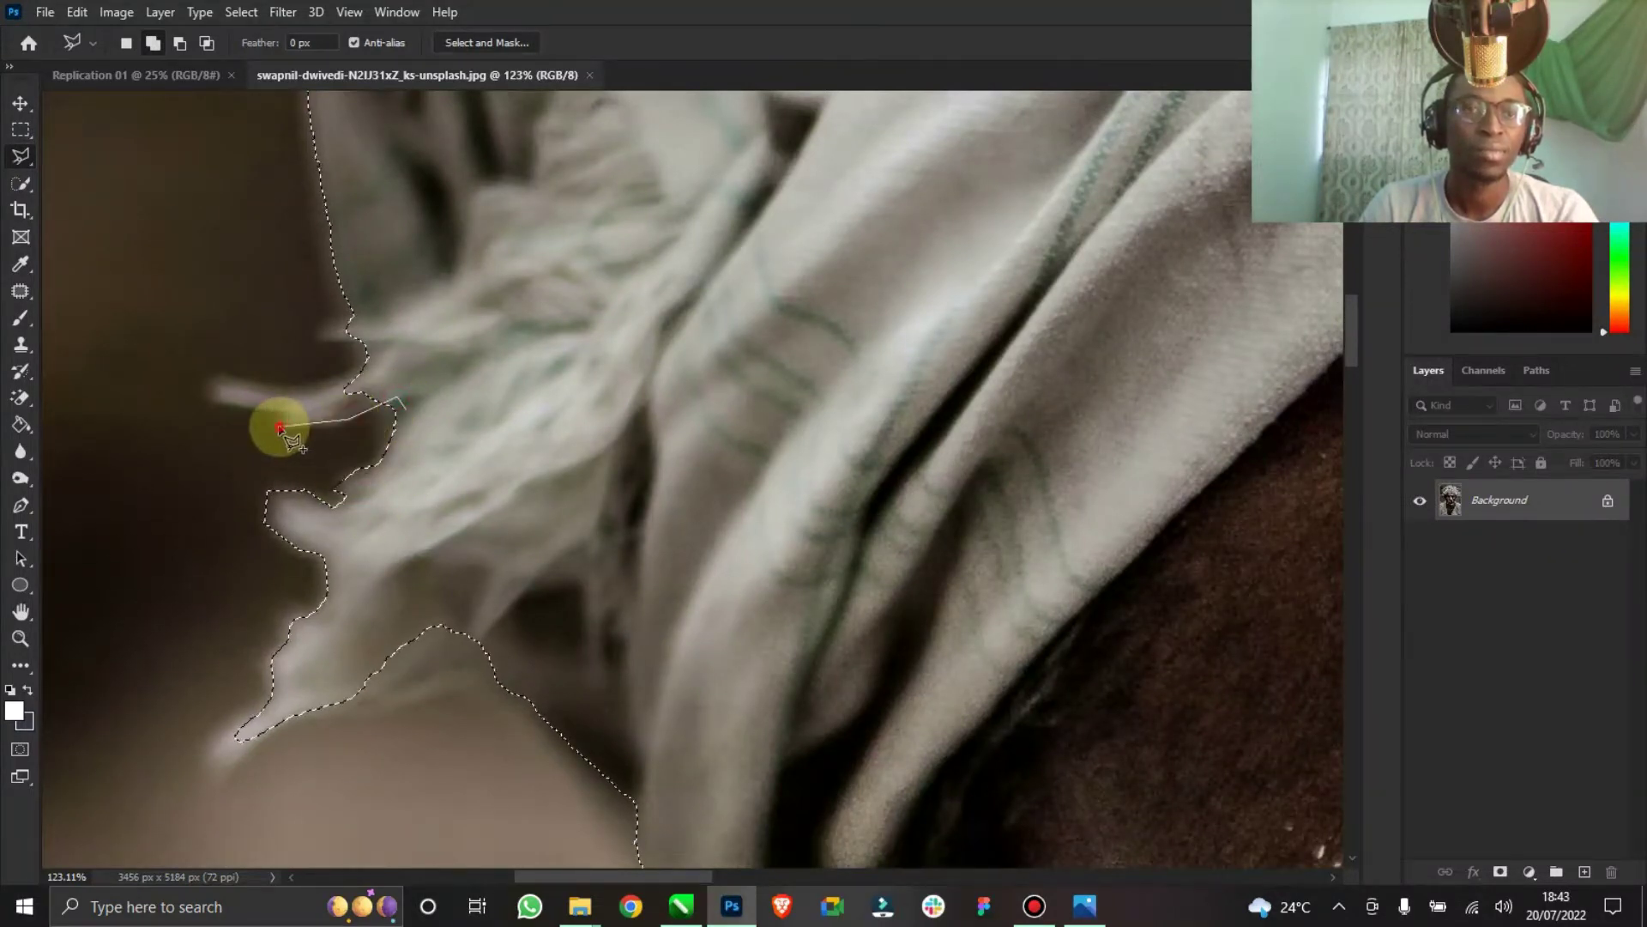
left_click(215, 403)
left_click(214, 384)
left_click(312, 397)
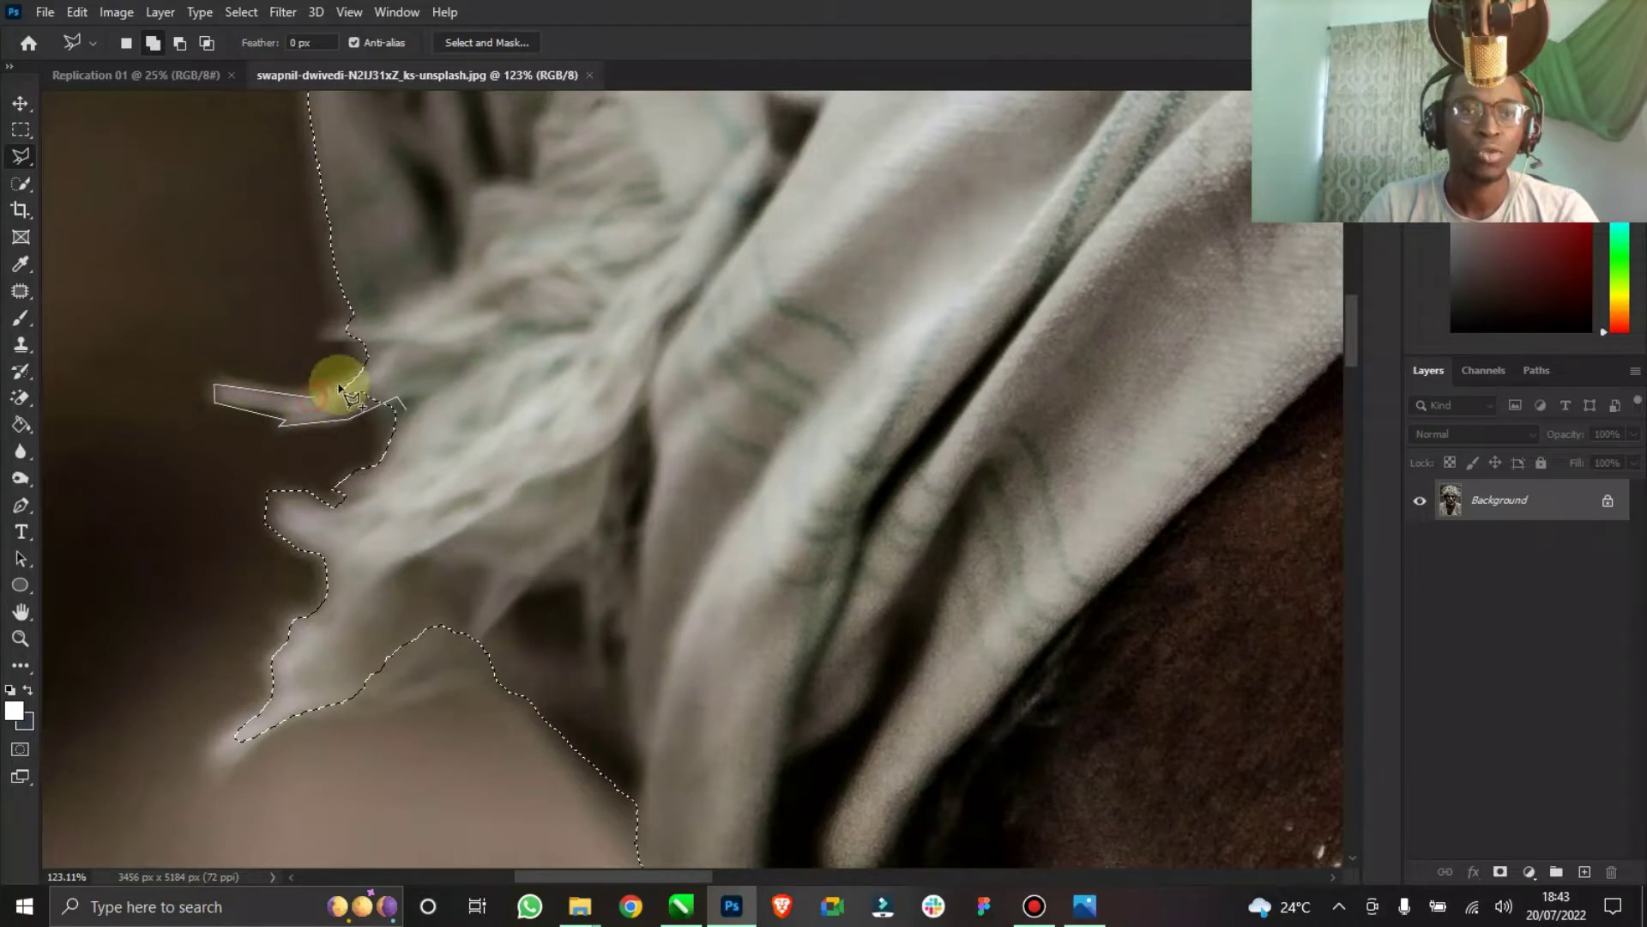
left_click(385, 363)
double_click(406, 371)
left_click(399, 332)
left_click(328, 341)
left_click(322, 334)
double_click(380, 307)
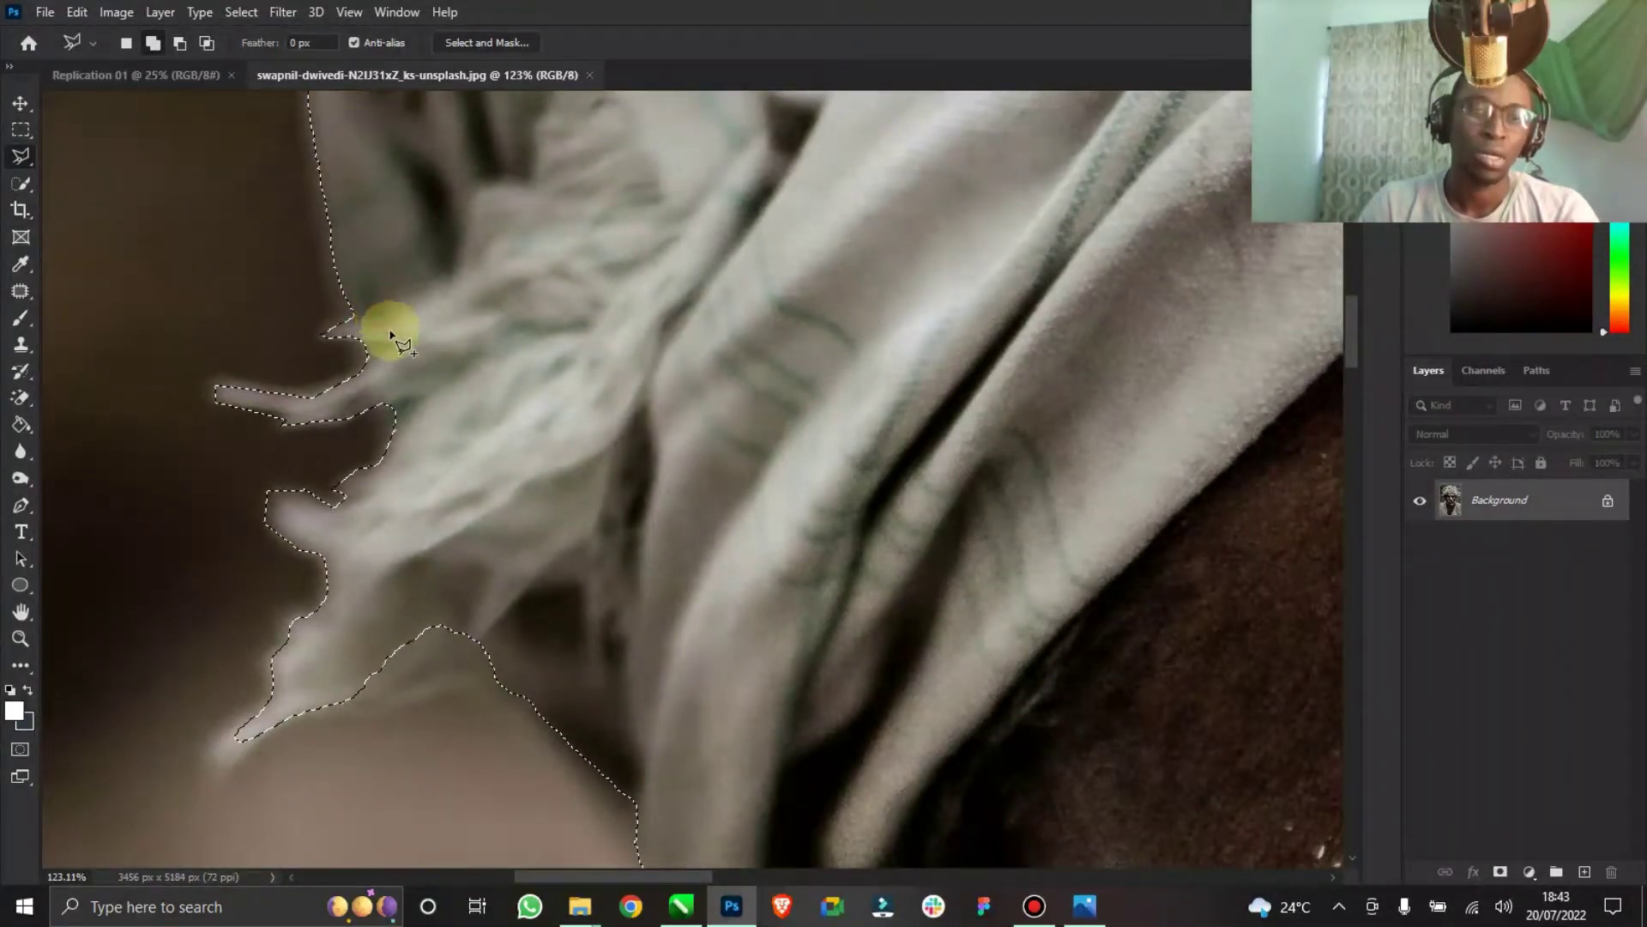
Add the lowest pointed cloth tip on the turban's frayed end to the selection.
scroll(395, 343, "down", 2)
scroll(399, 355, "down", 1)
left_click(333, 476)
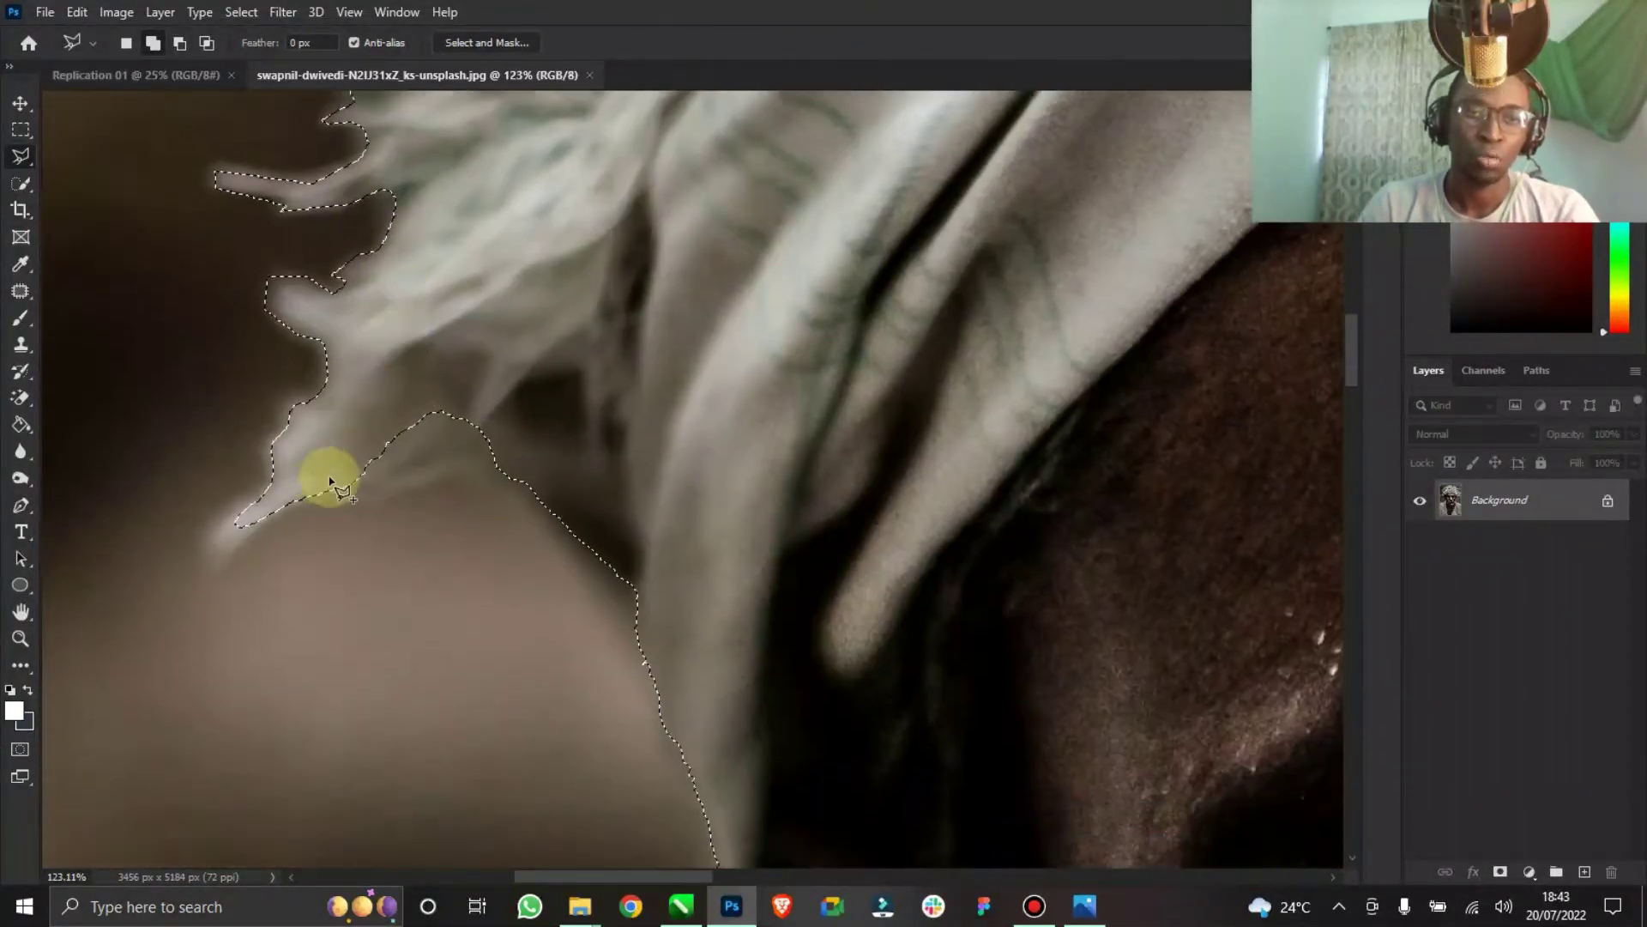
left_click(221, 558)
left_click(221, 517)
double_click(310, 457)
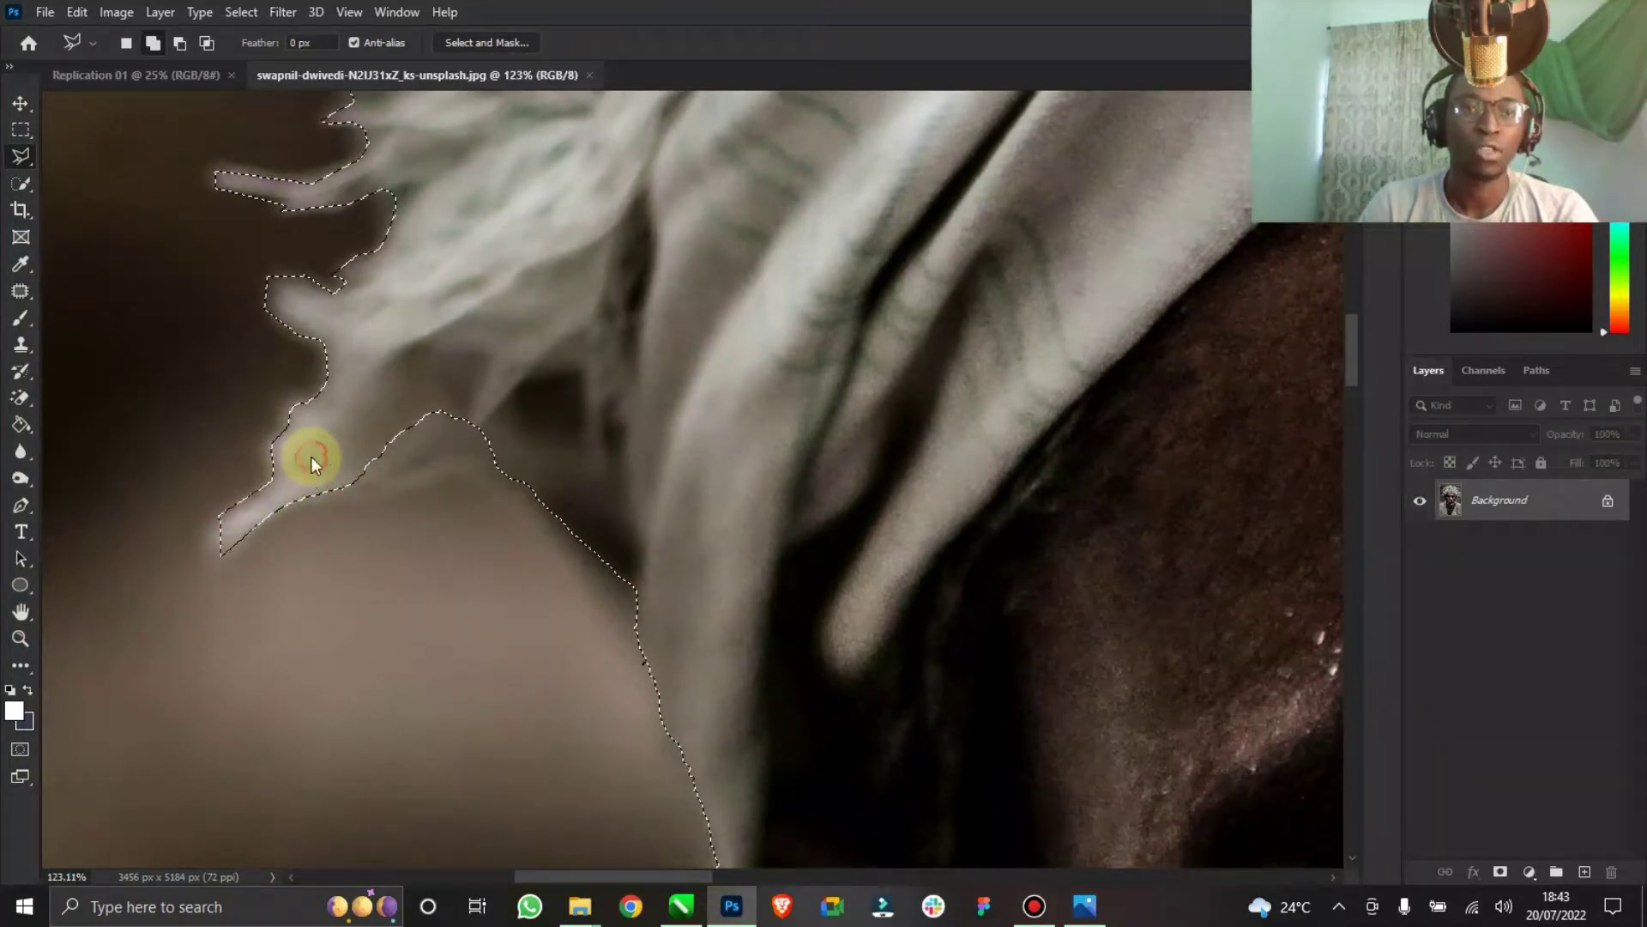
Add the faint fringe beneath the turban's frayed end to the selection, filling the arched gap beside the lowest tip.
left_click(564, 474)
left_click(455, 461)
left_click(375, 493)
left_click(291, 496)
left_click(391, 396)
double_click(564, 351)
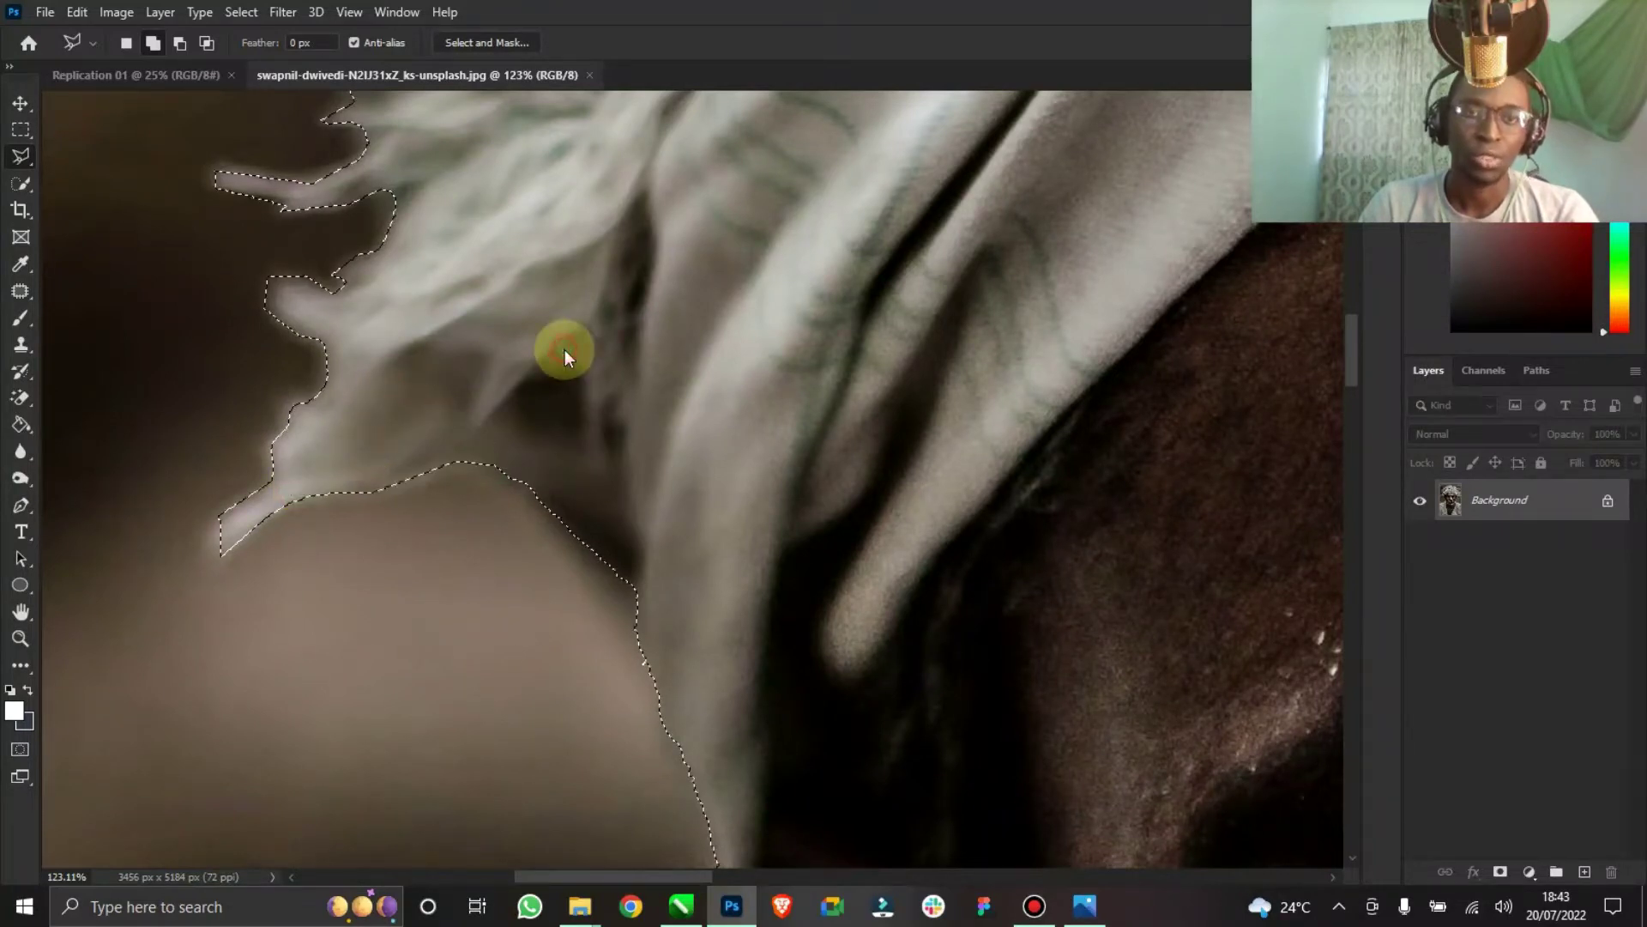
Refine the man's selection in Select and Mask with the edge contrast set to 45%.
double_click(21, 611)
left_click(21, 638)
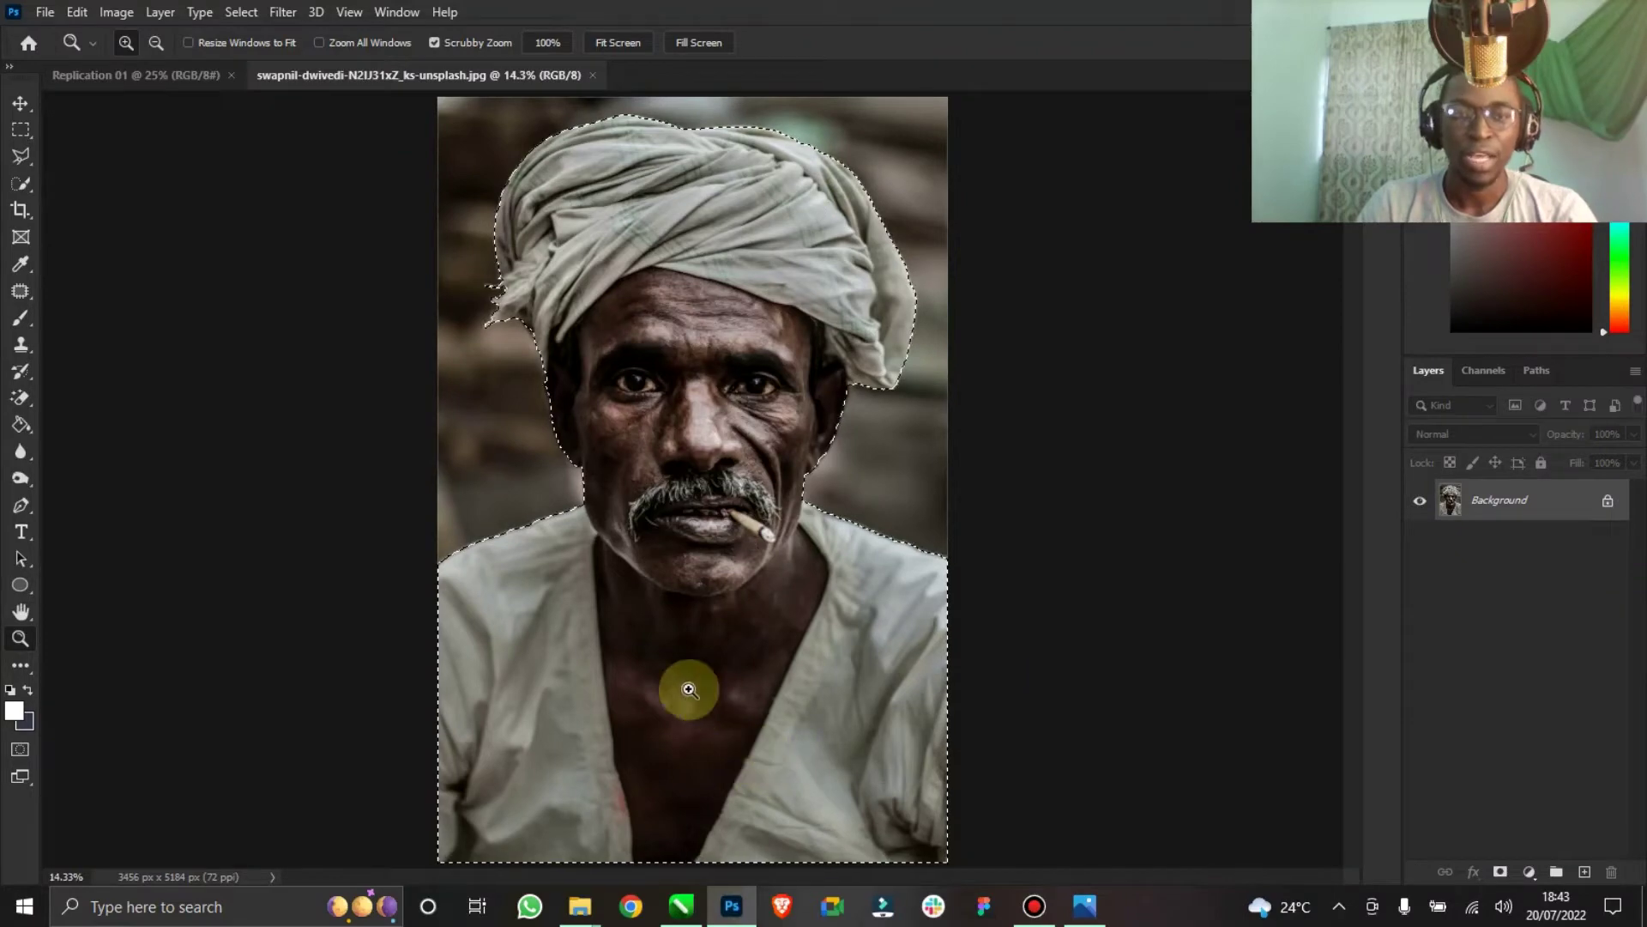
left_click_drag(604, 387, 748, 361)
left_click_drag(560, 428, 468, 425)
left_click_drag(985, 589, 908, 578)
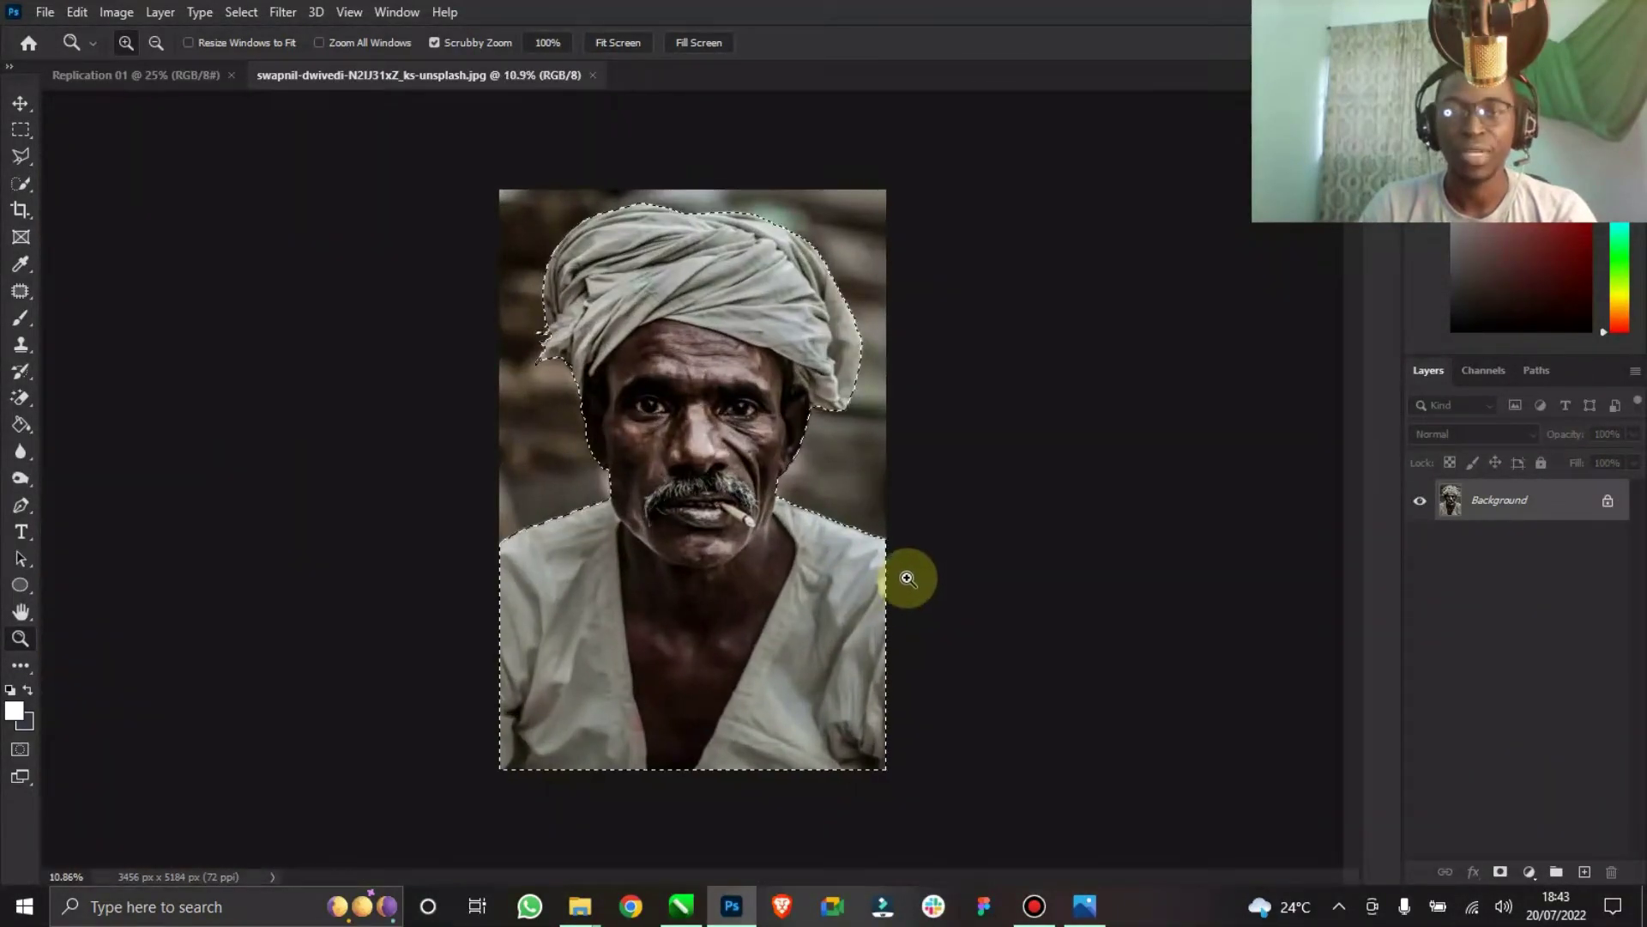
left_click(20, 157)
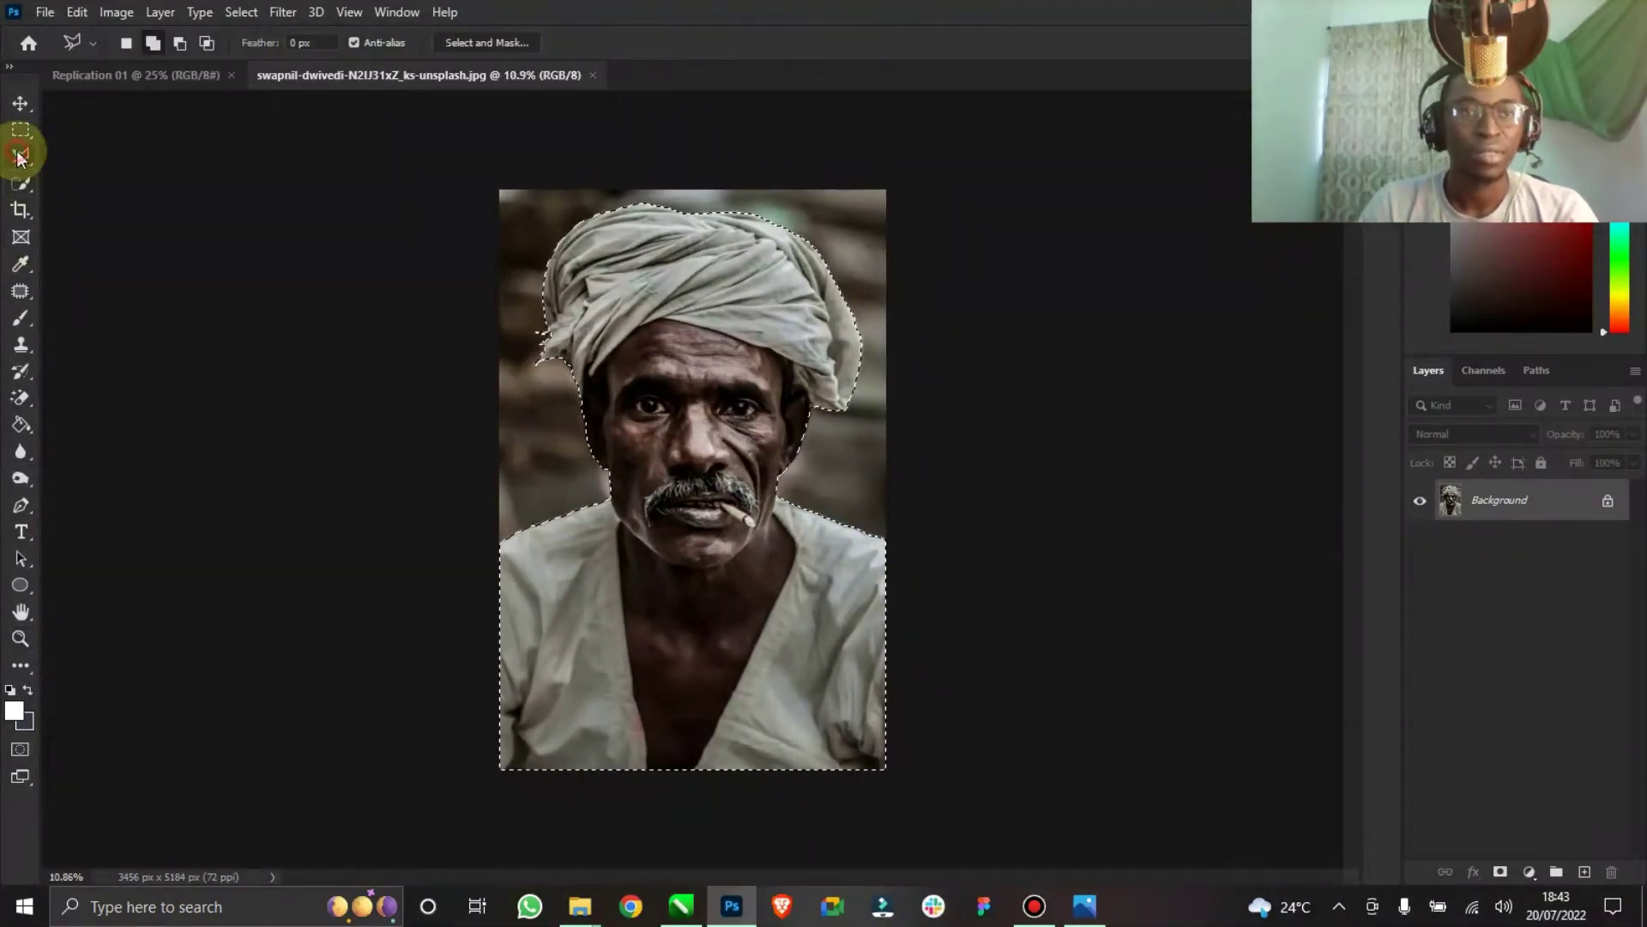
left_click(496, 43)
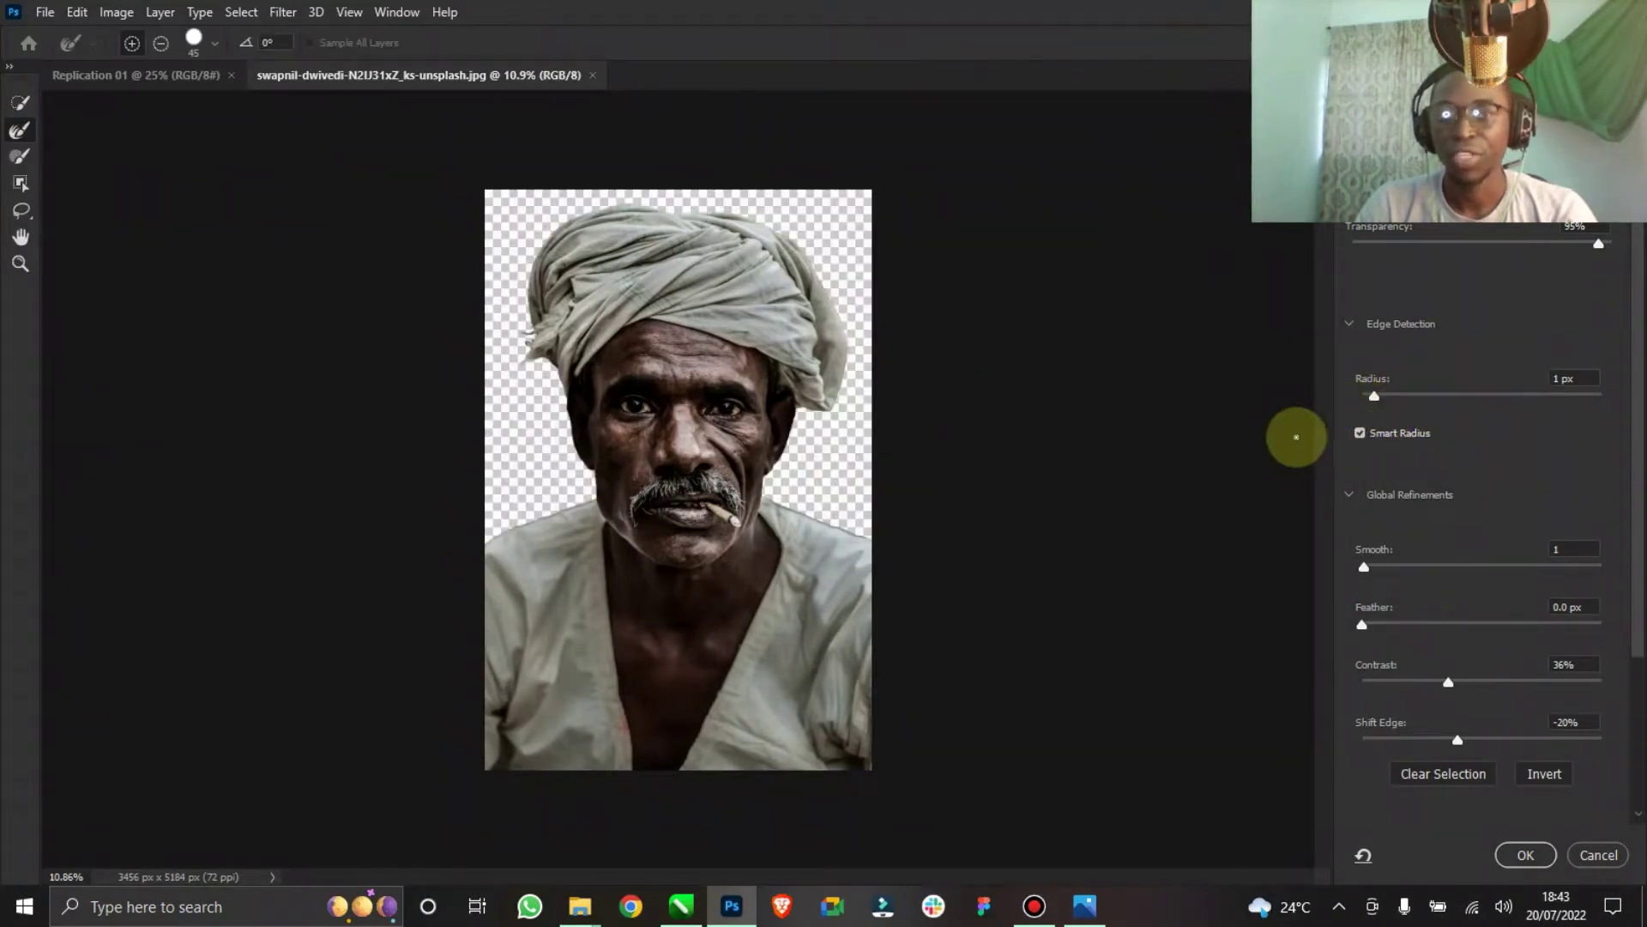
left_click(1448, 684)
left_click(1470, 685)
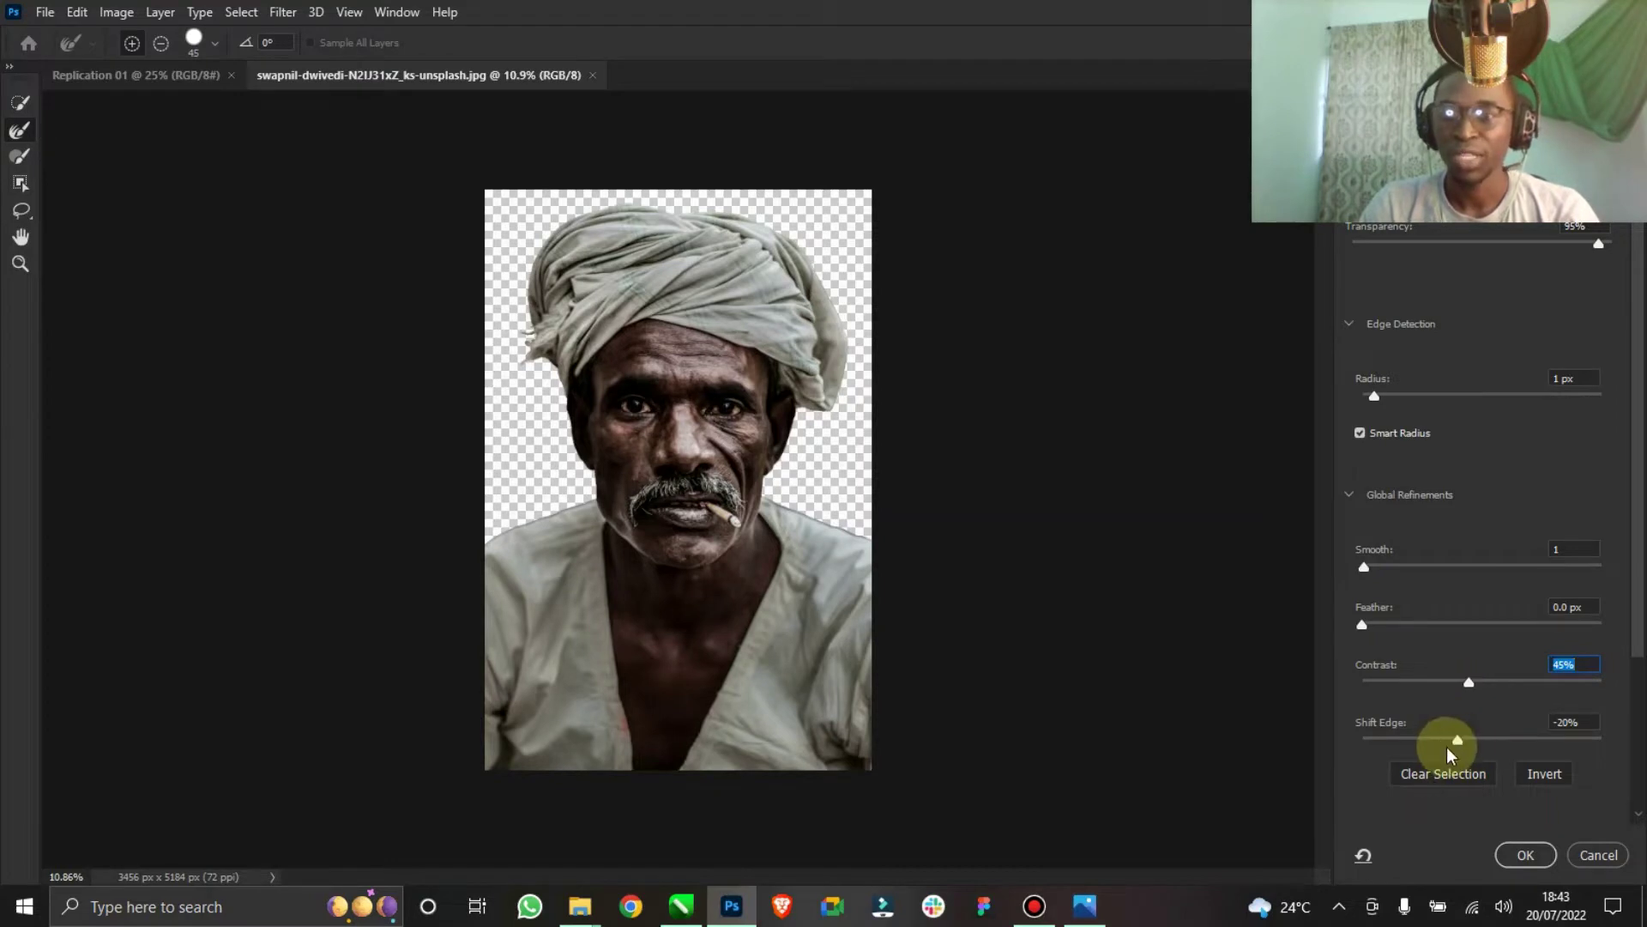
Try different edge shifts for the cutout and set Shift Edge to -40%.
left_click_drag(1443, 740, 1438, 741)
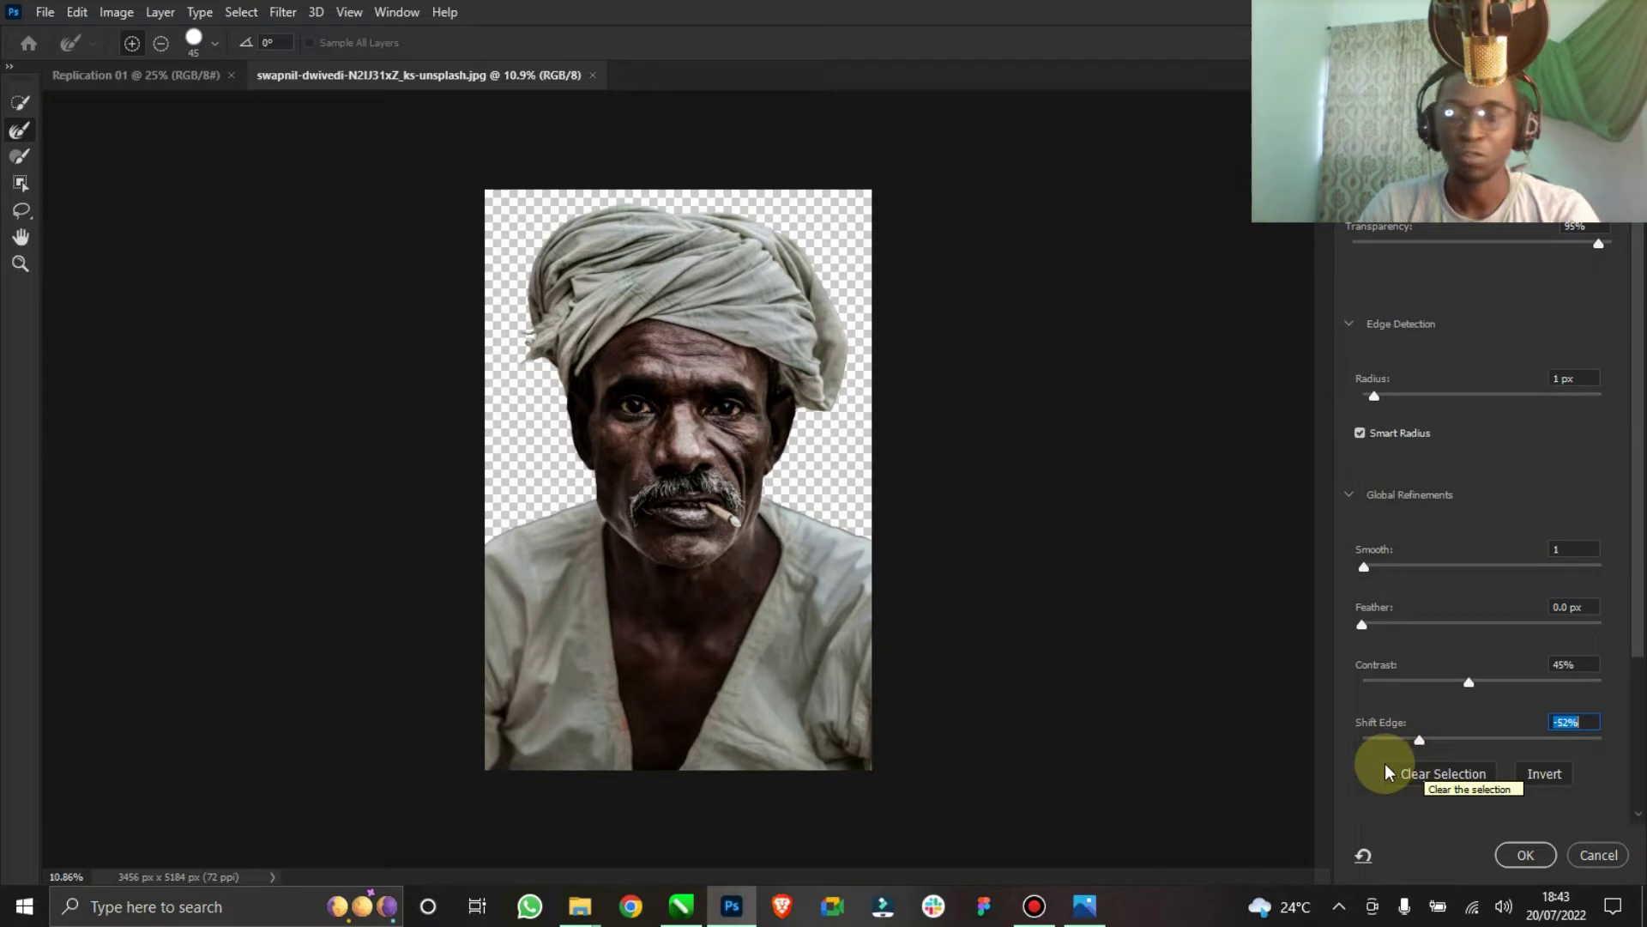
left_click(1515, 741)
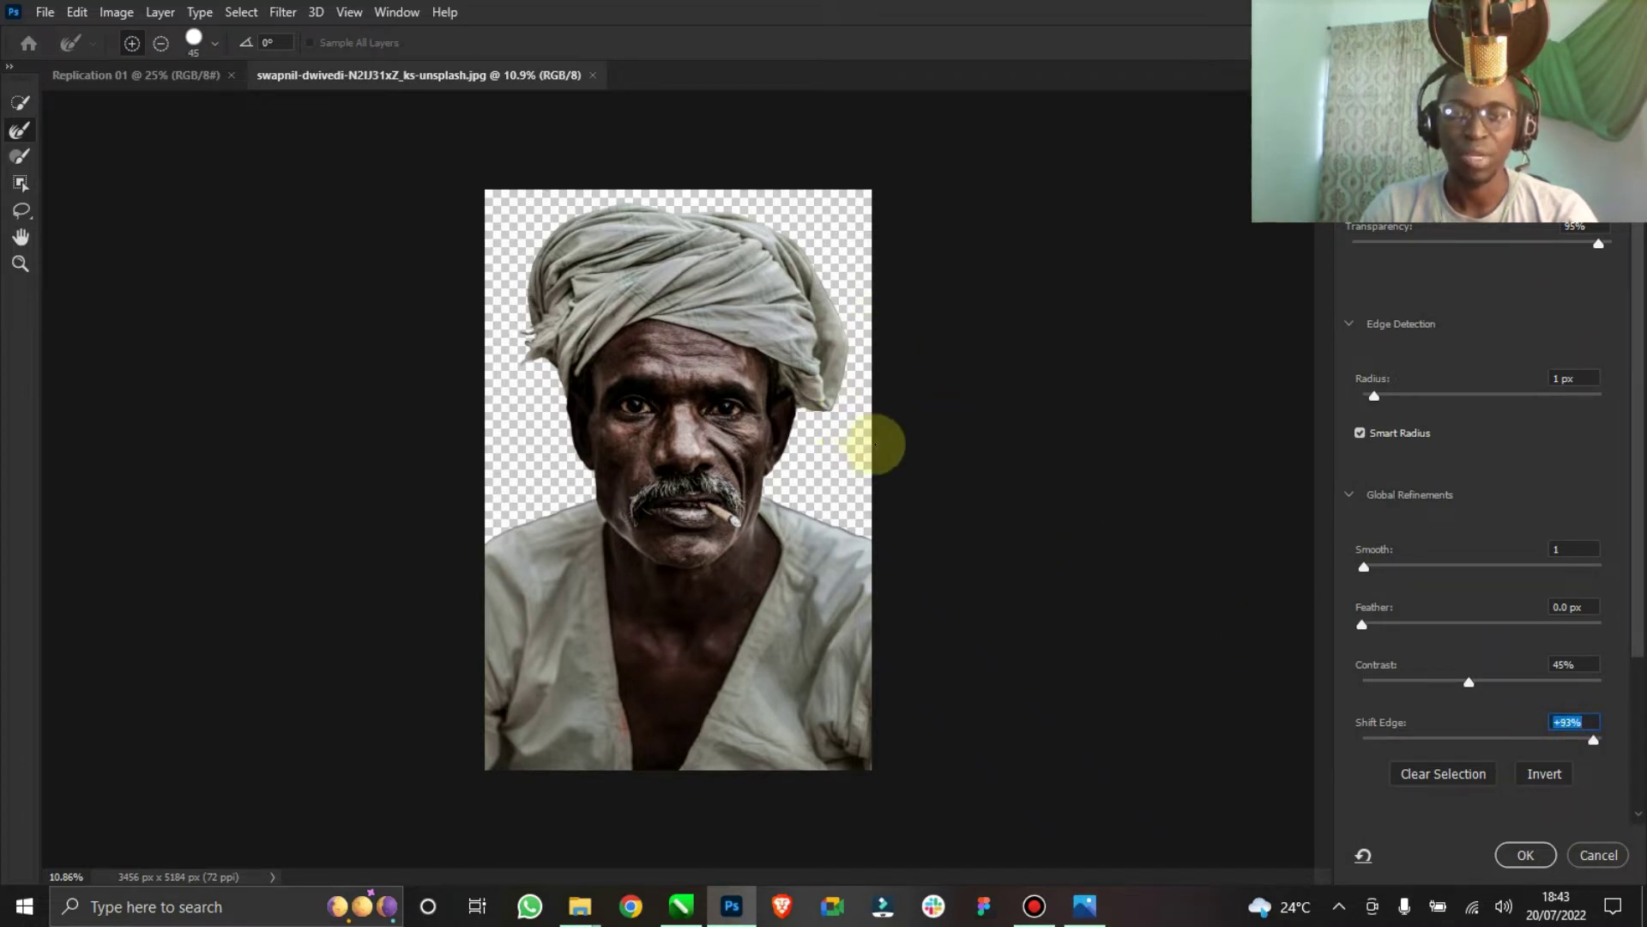
left_click(1433, 739)
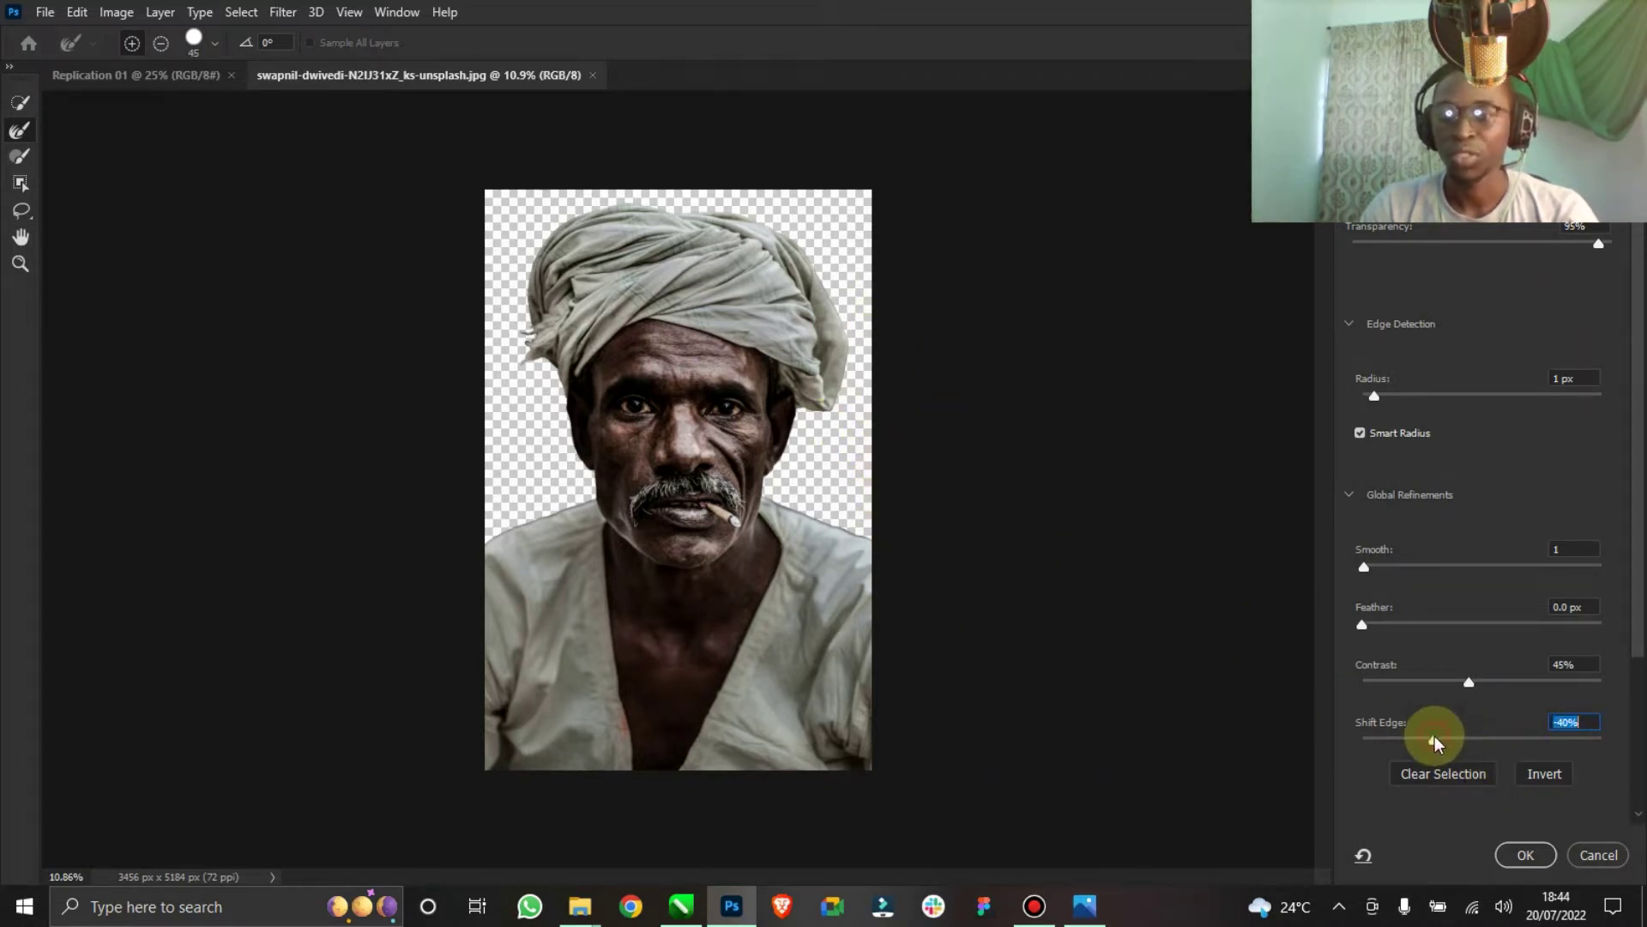
Decontaminate the edge colors at 100% and output the cutout to a new layer with a layer mask.
left_click_drag(1632, 514, 1630, 698)
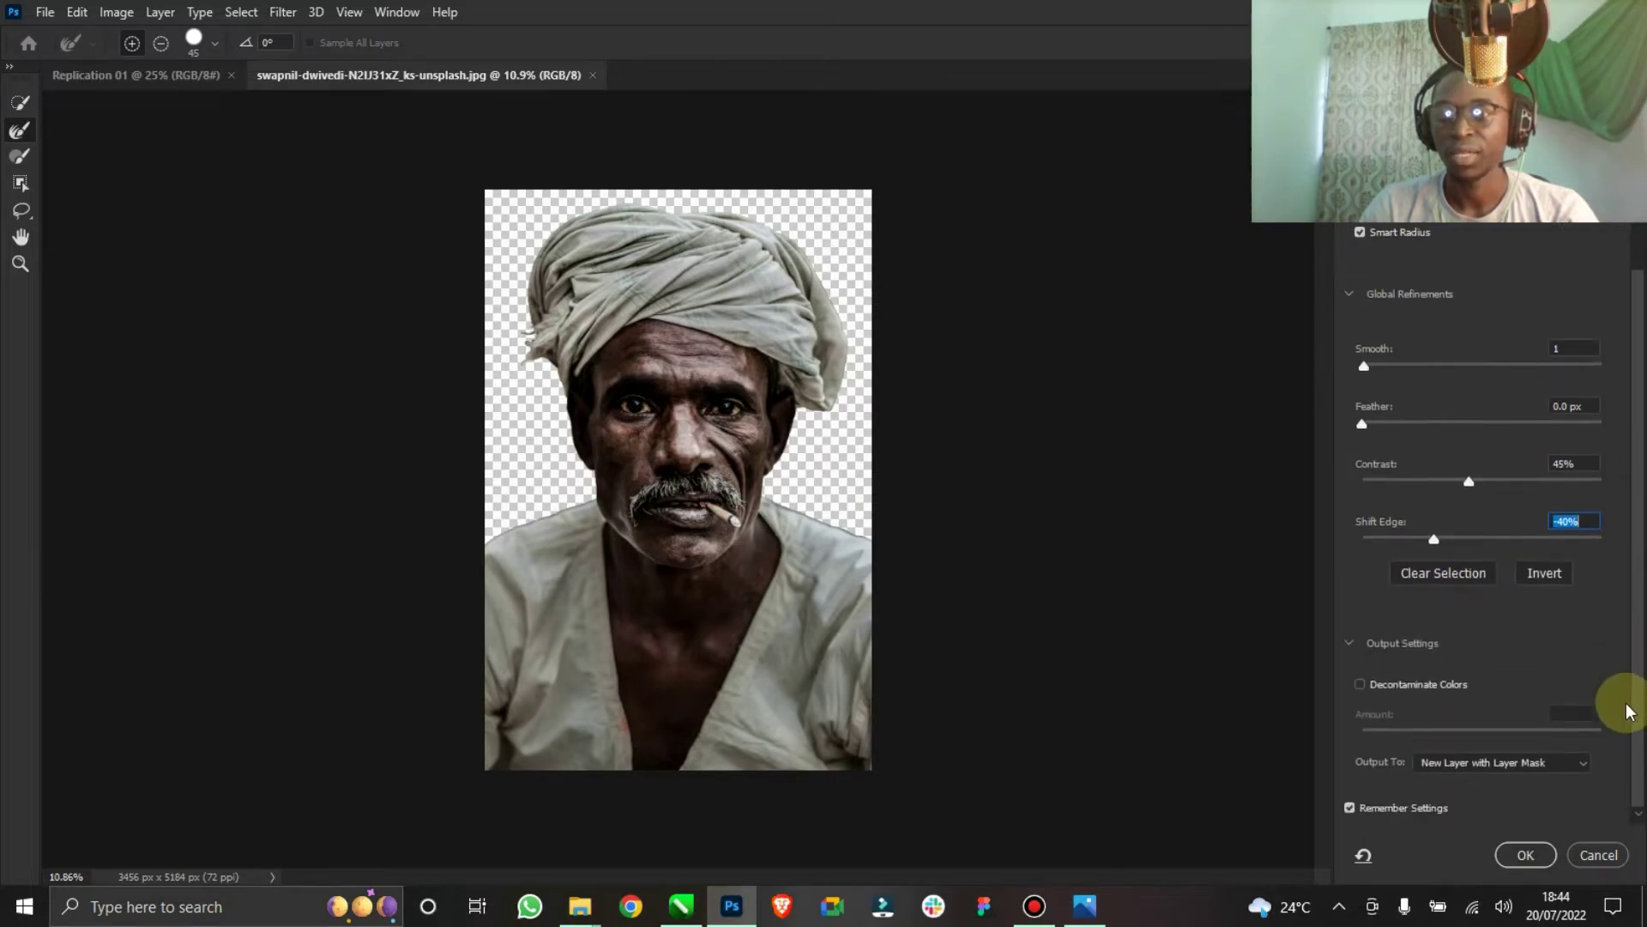
left_click(1387, 686)
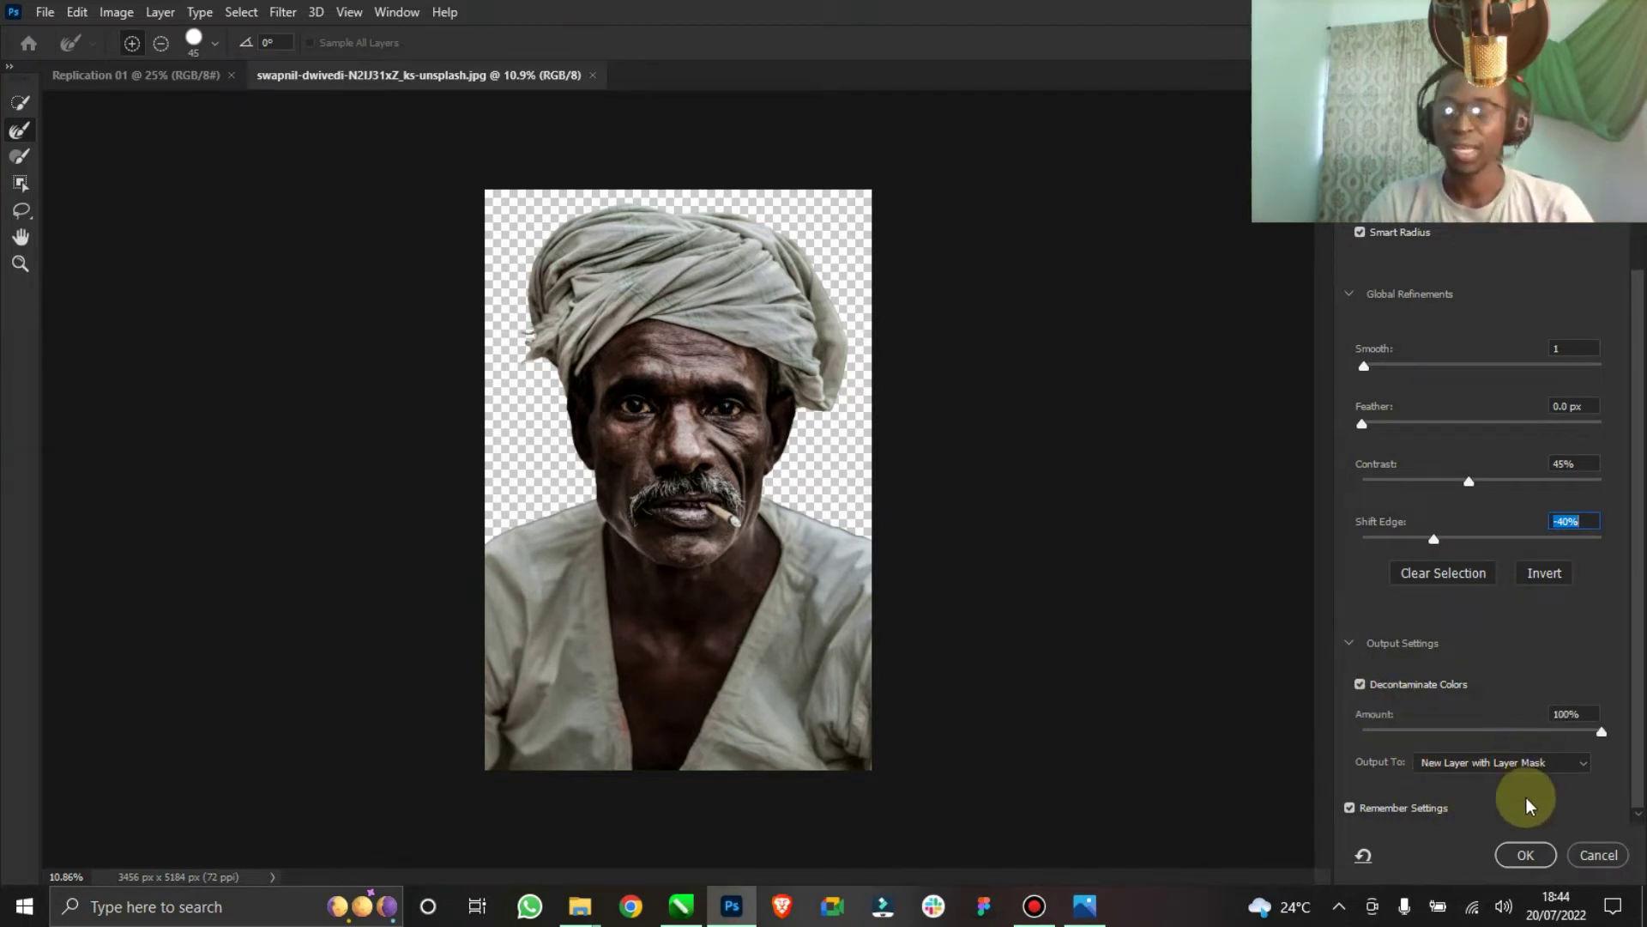
left_click(1524, 855)
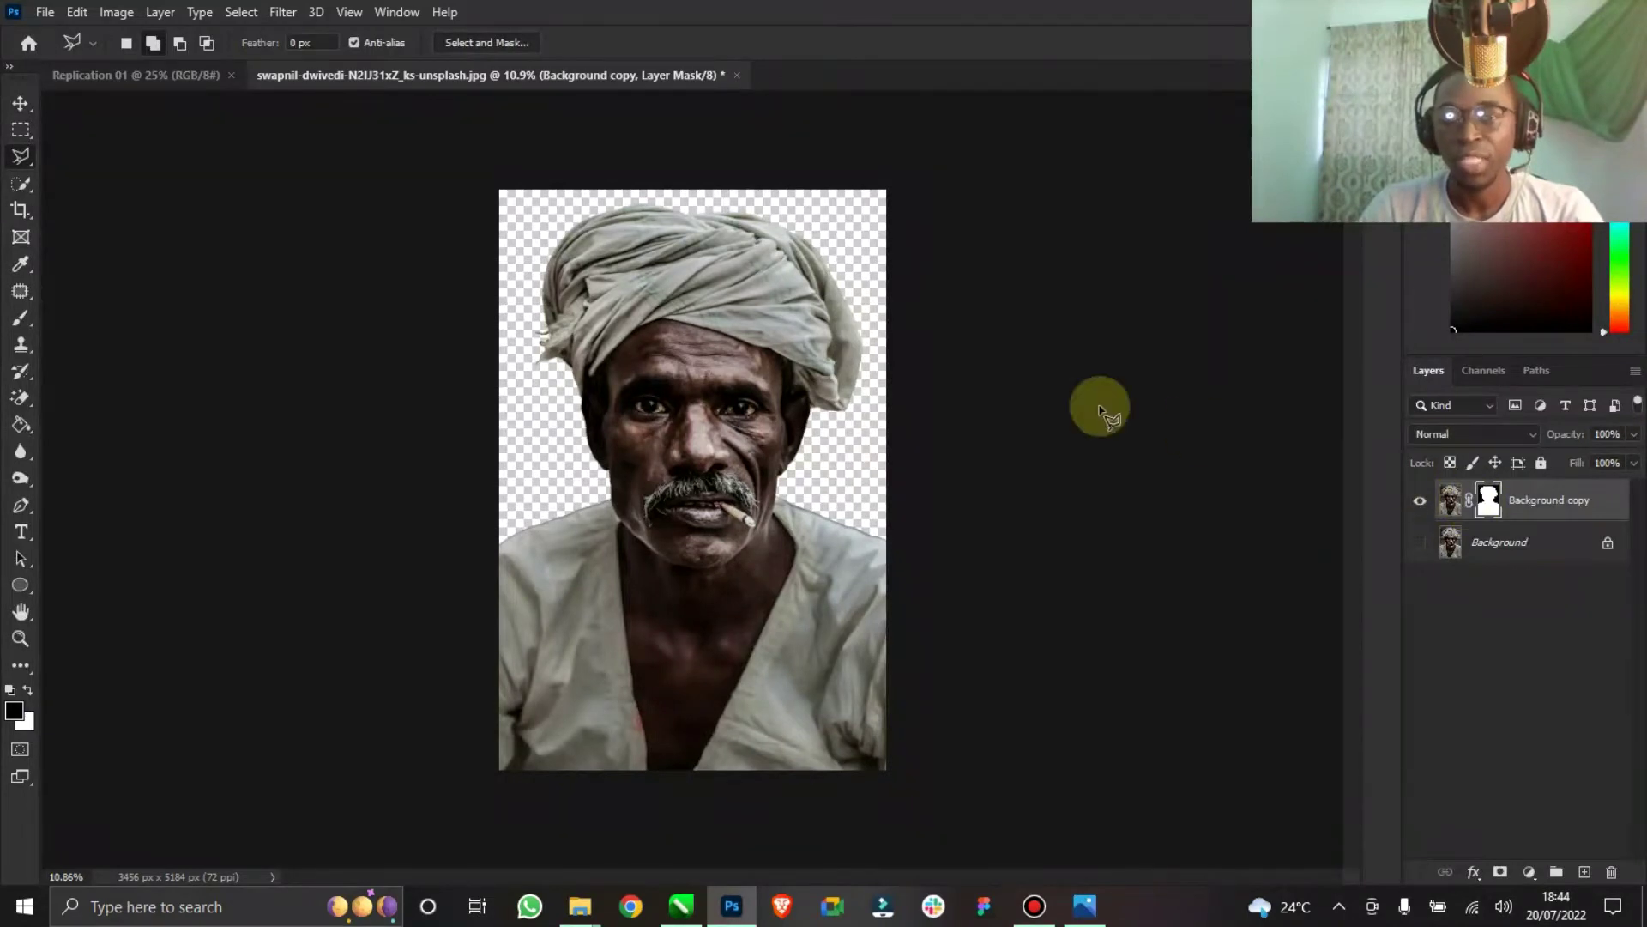
Copy the masked portrait layer into the Replication 01 document and place it over the canvas.
left_click(17, 103)
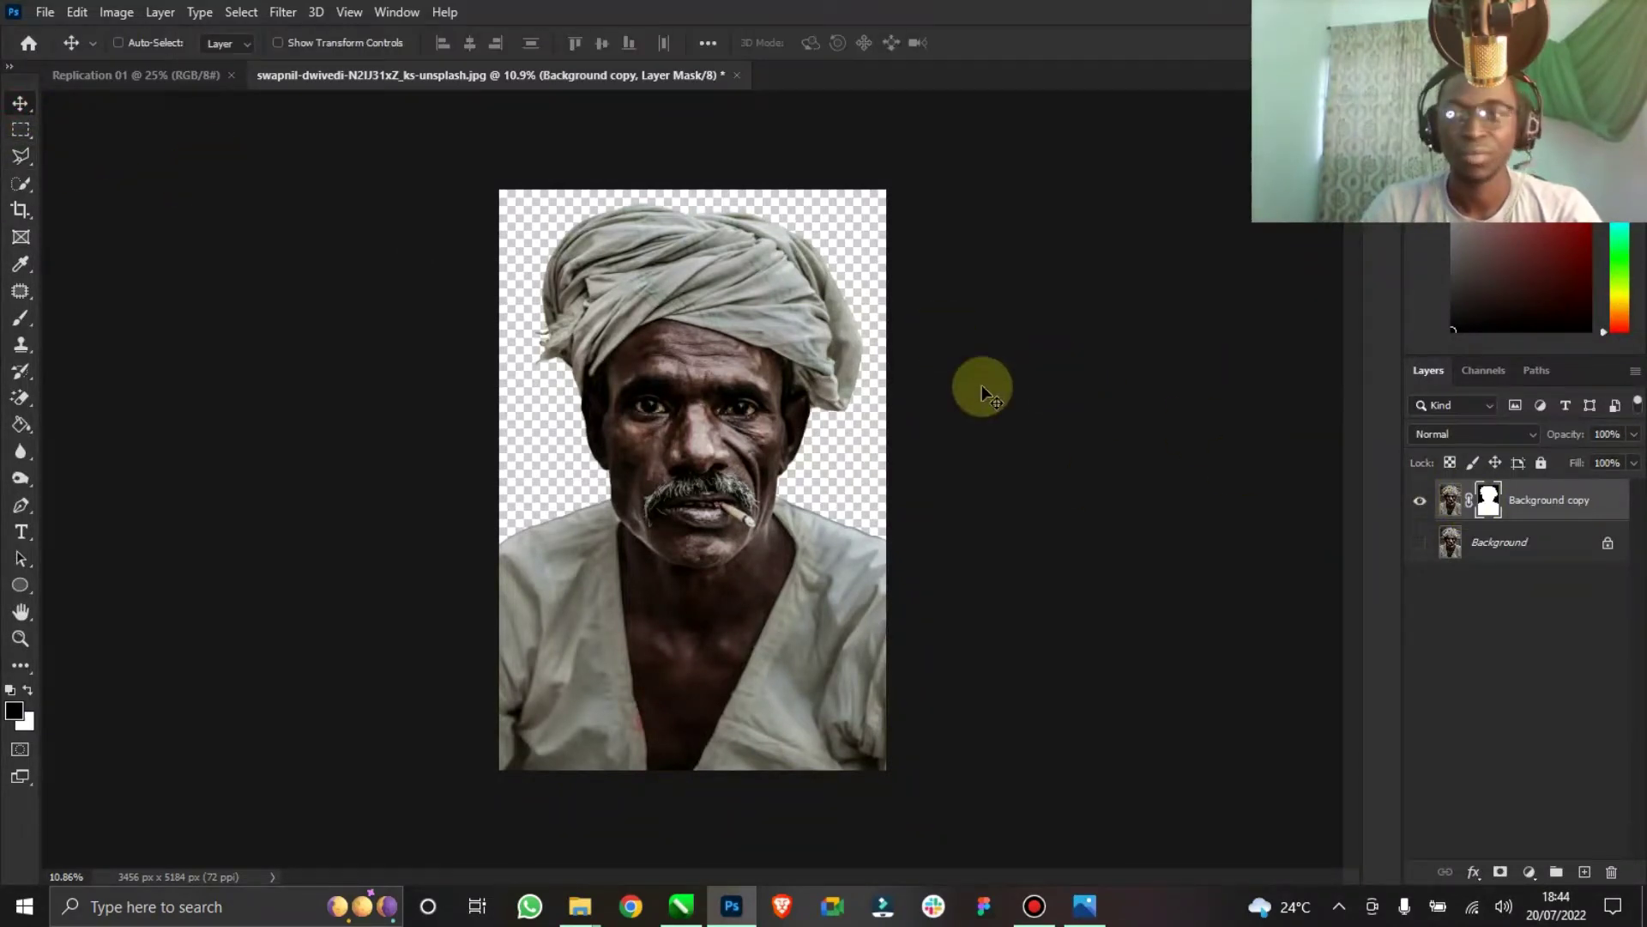
left_click_drag(658, 241, 170, 79)
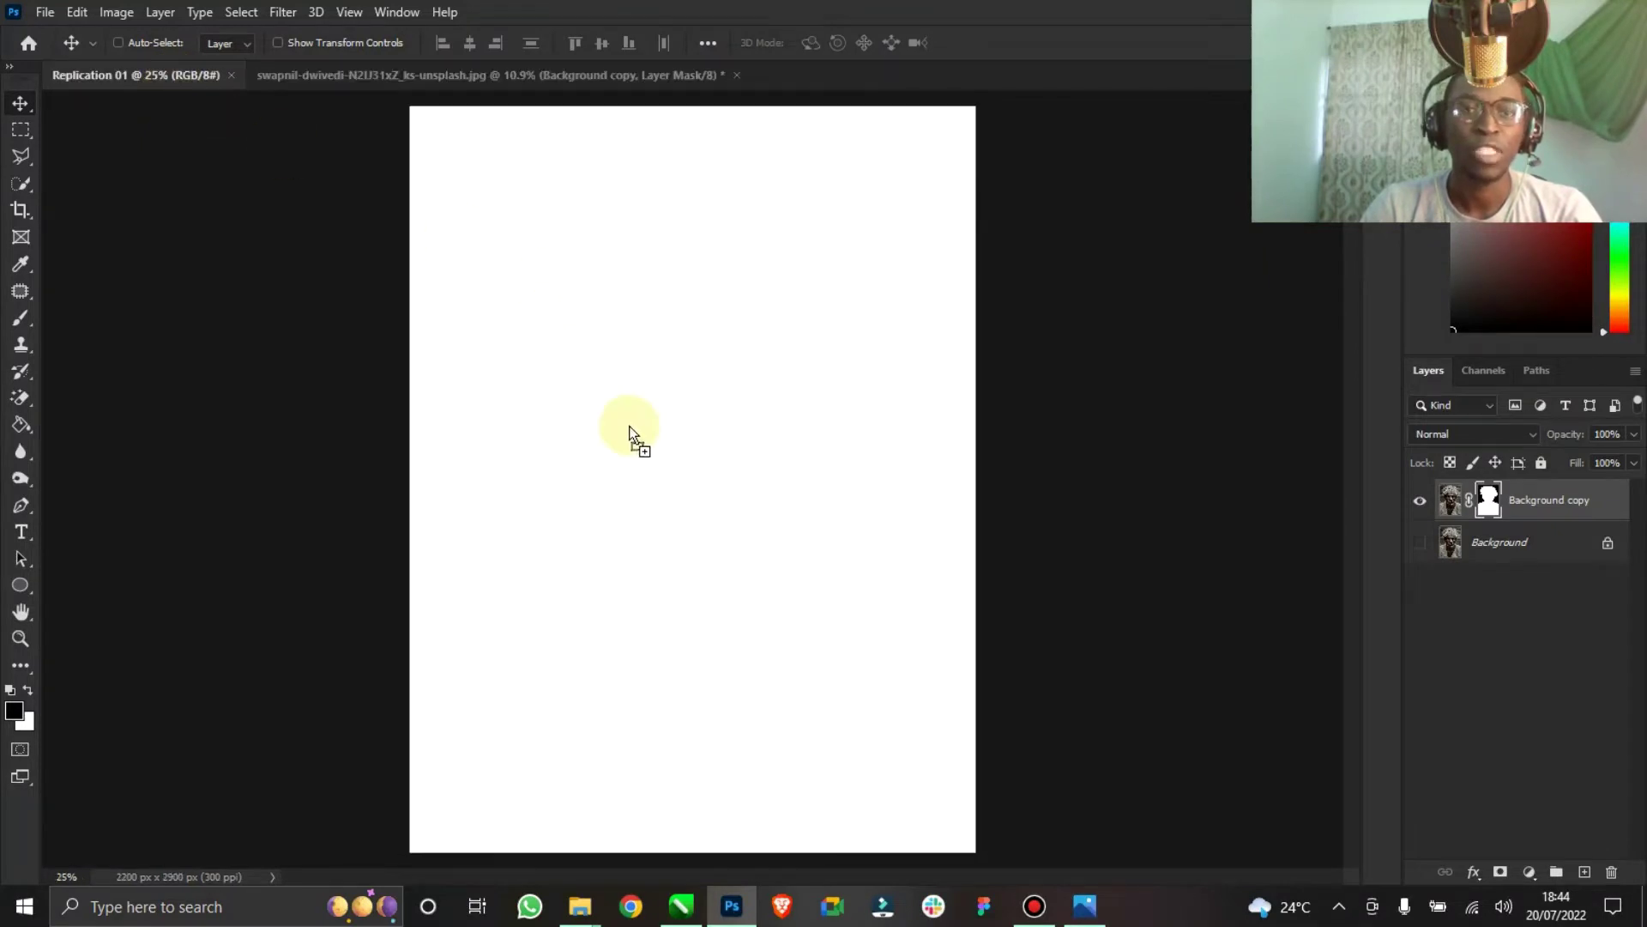
left_click_drag(626, 422, 633, 436)
left_click_drag(702, 378, 732, 448)
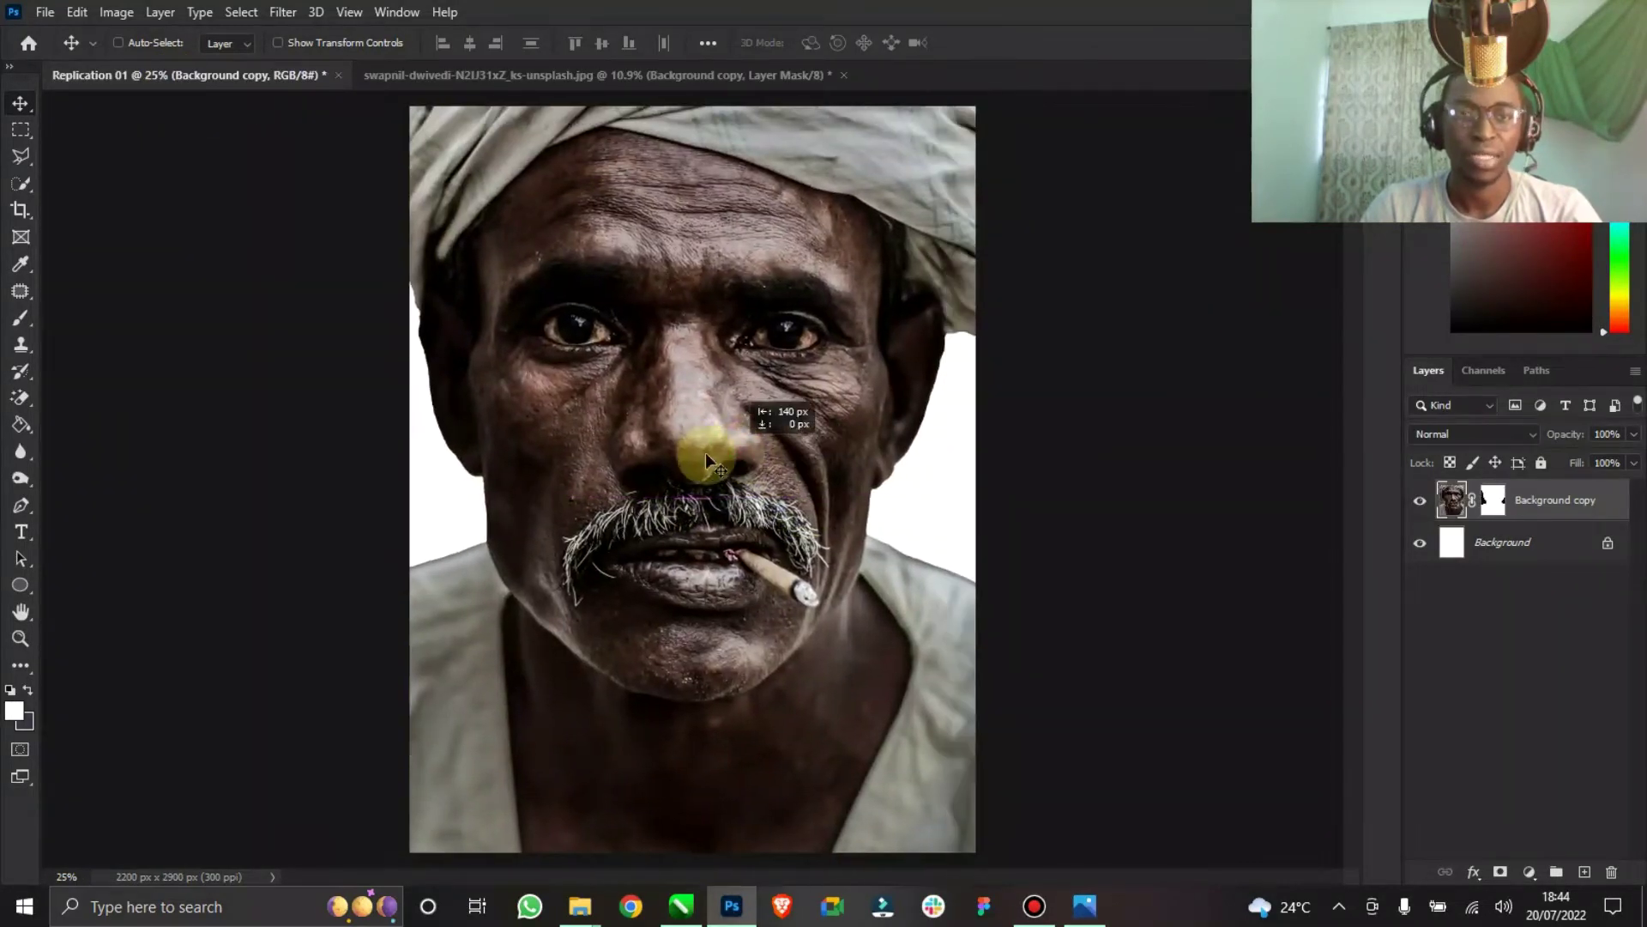
left_click(20, 637)
left_click_drag(944, 425, 823, 423)
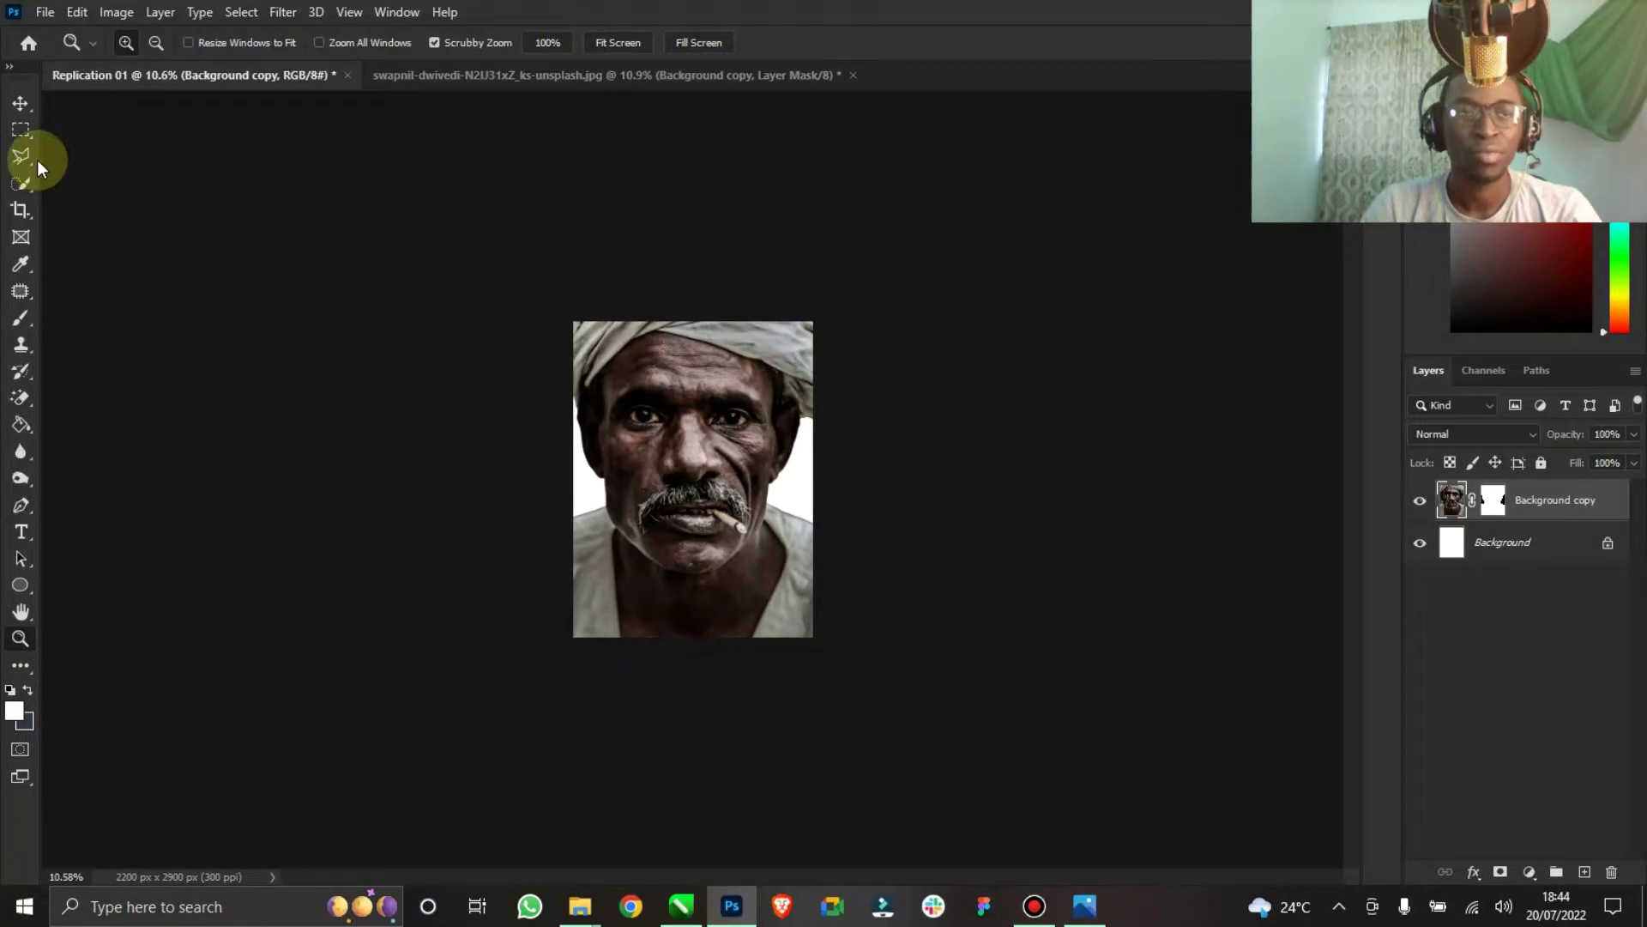
left_click(19, 103)
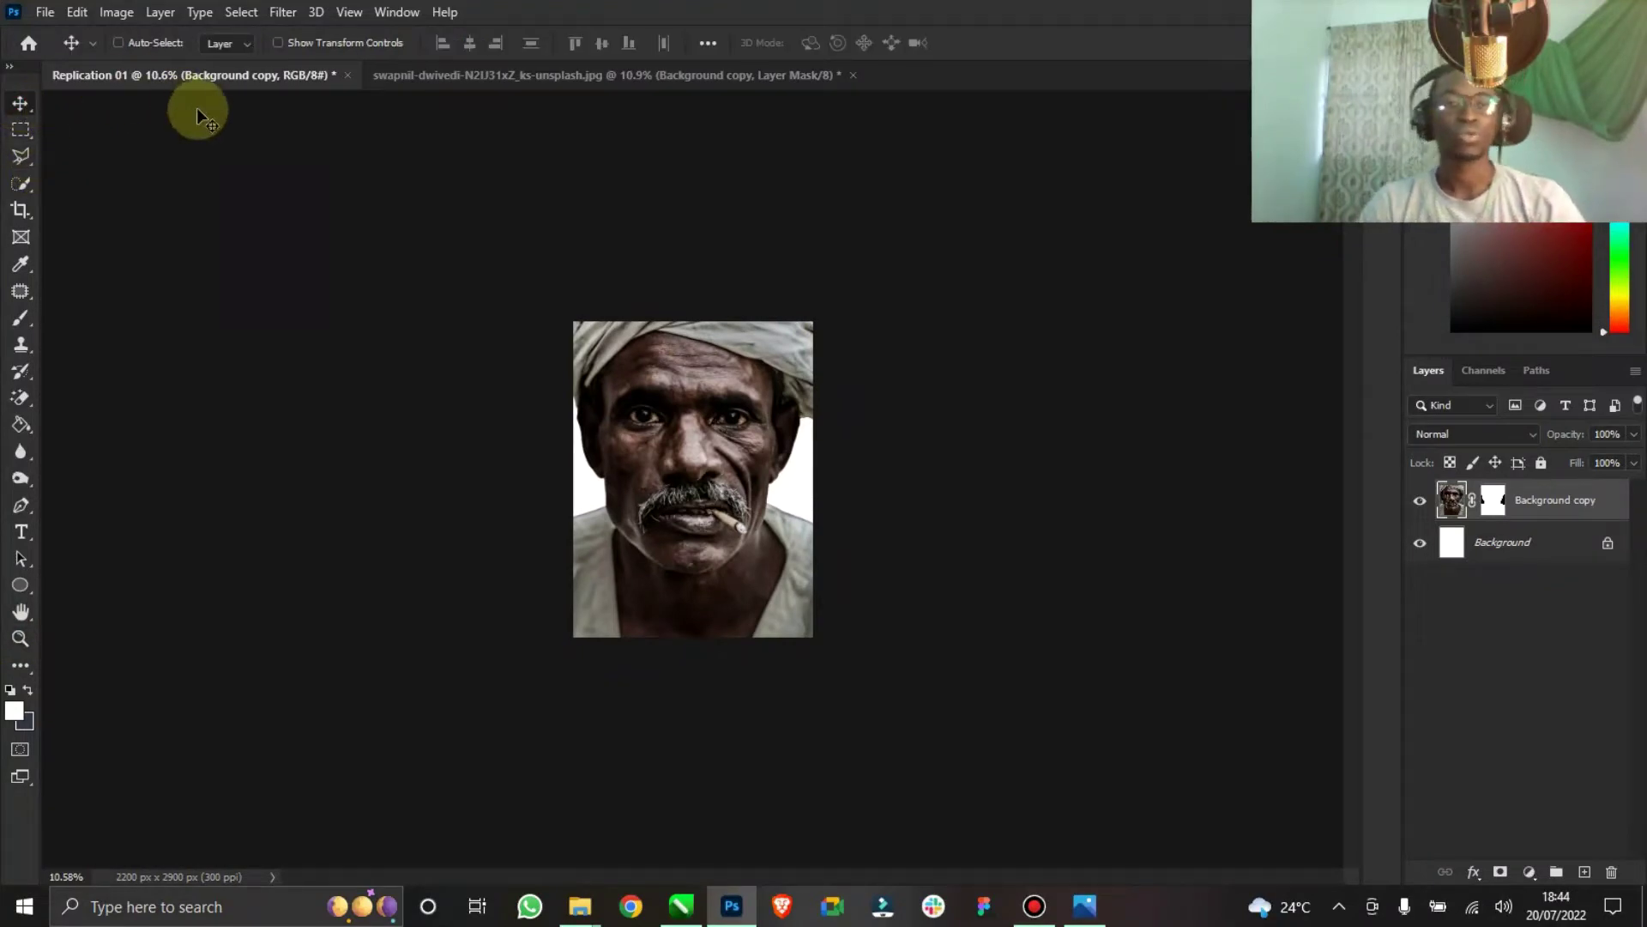
key("t")
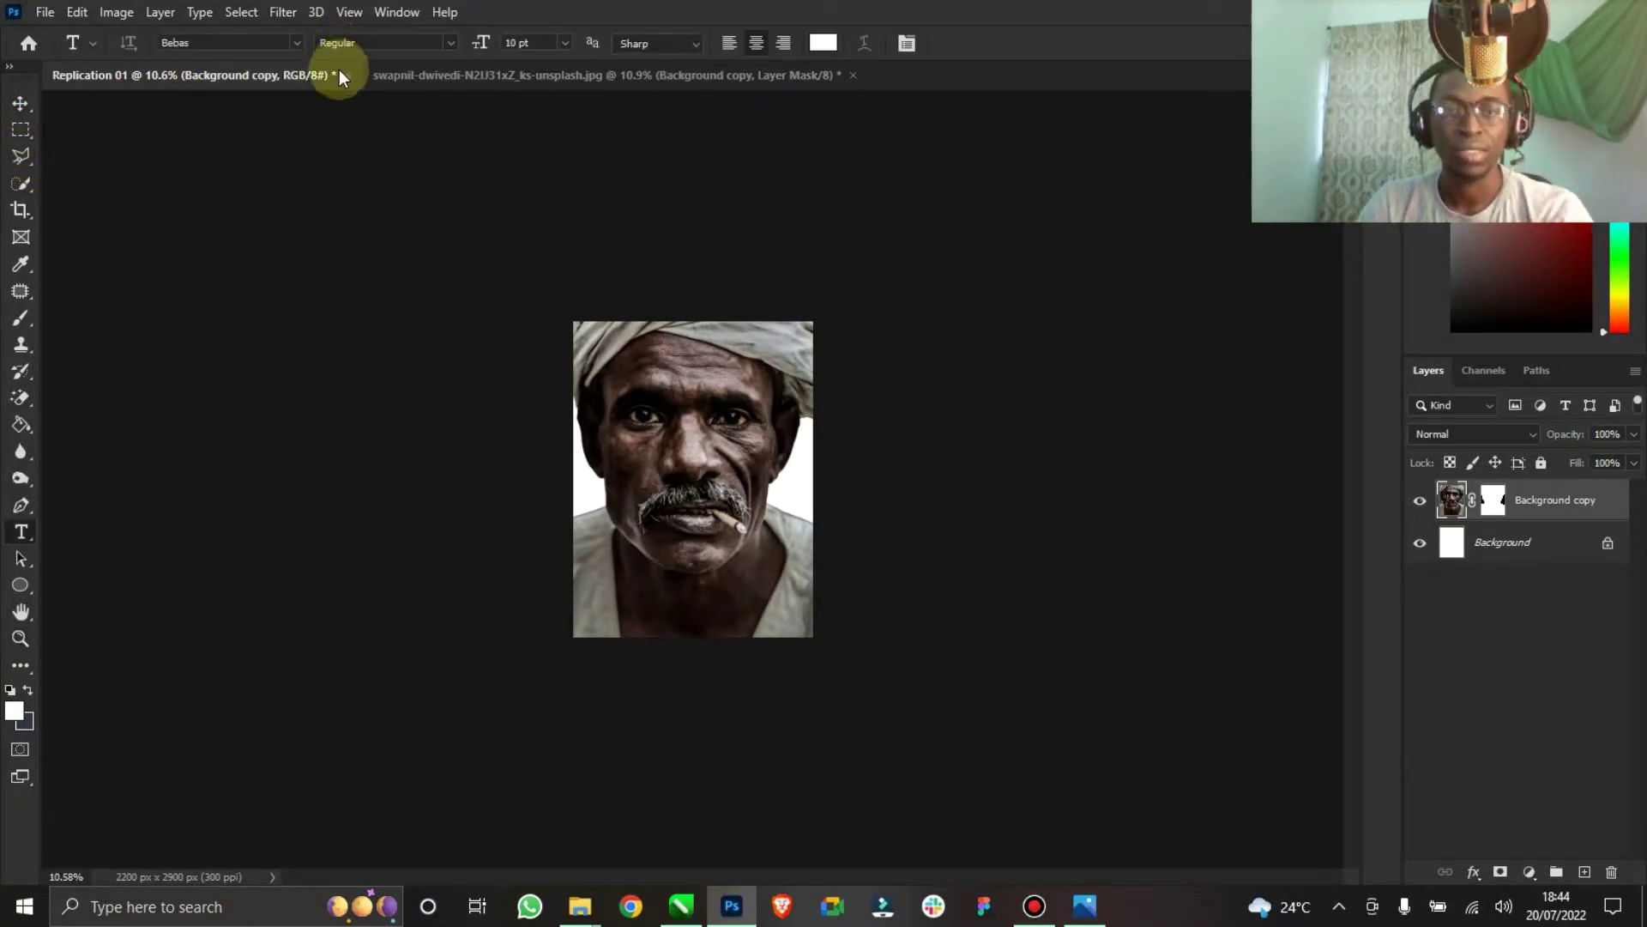
left_click(17, 101)
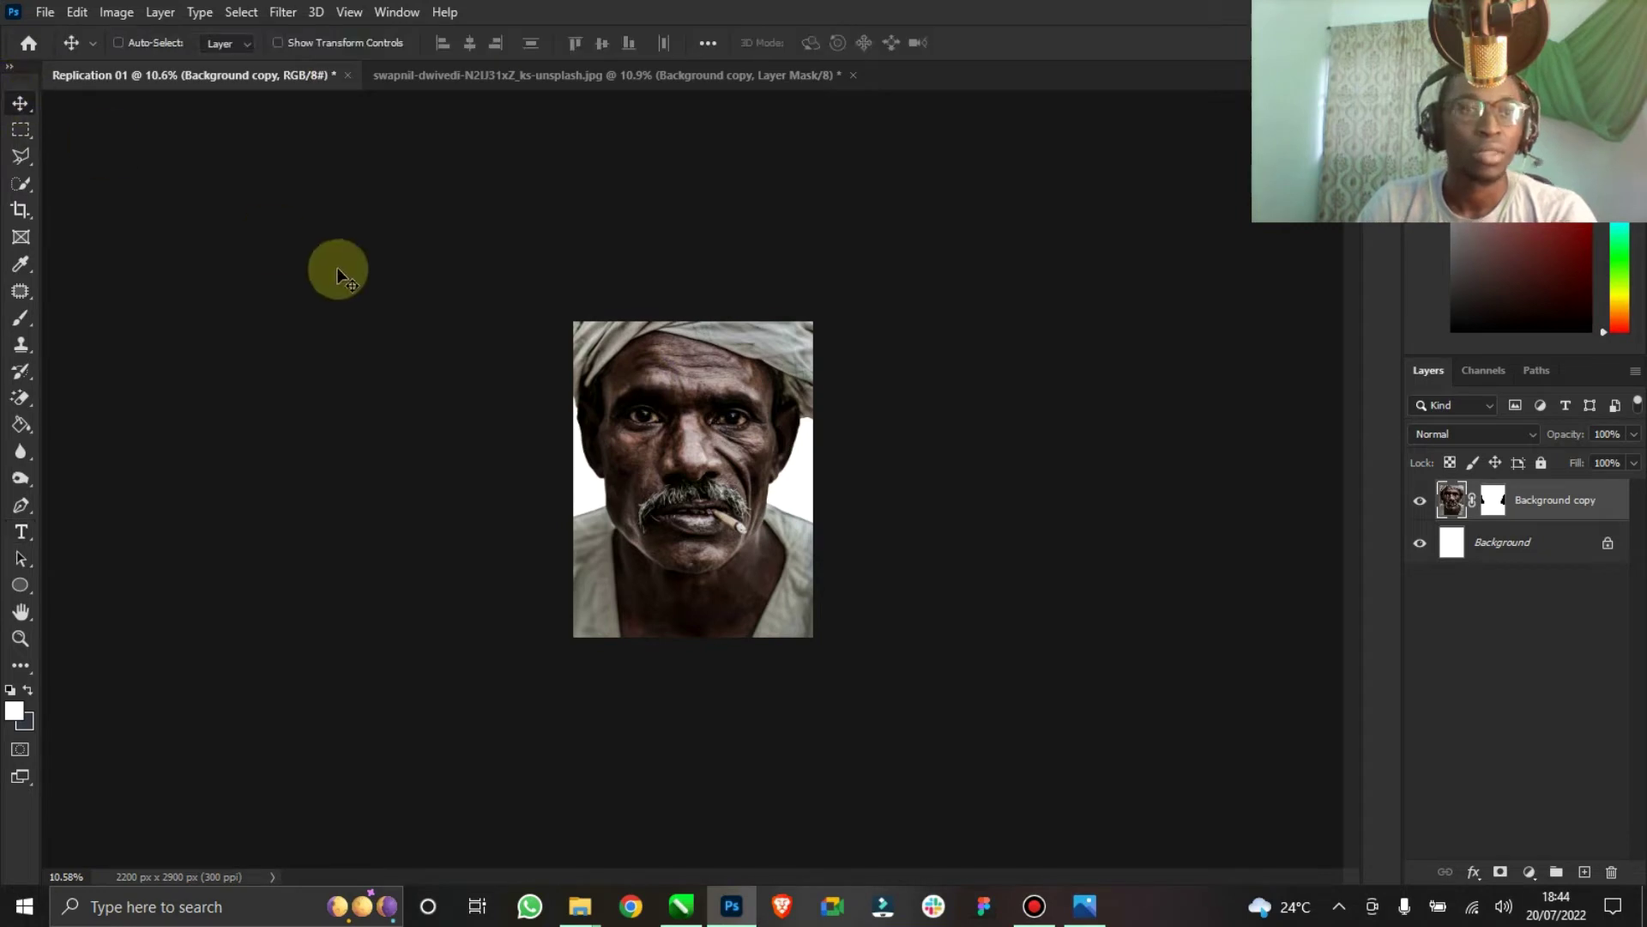
key("ctrl+t")
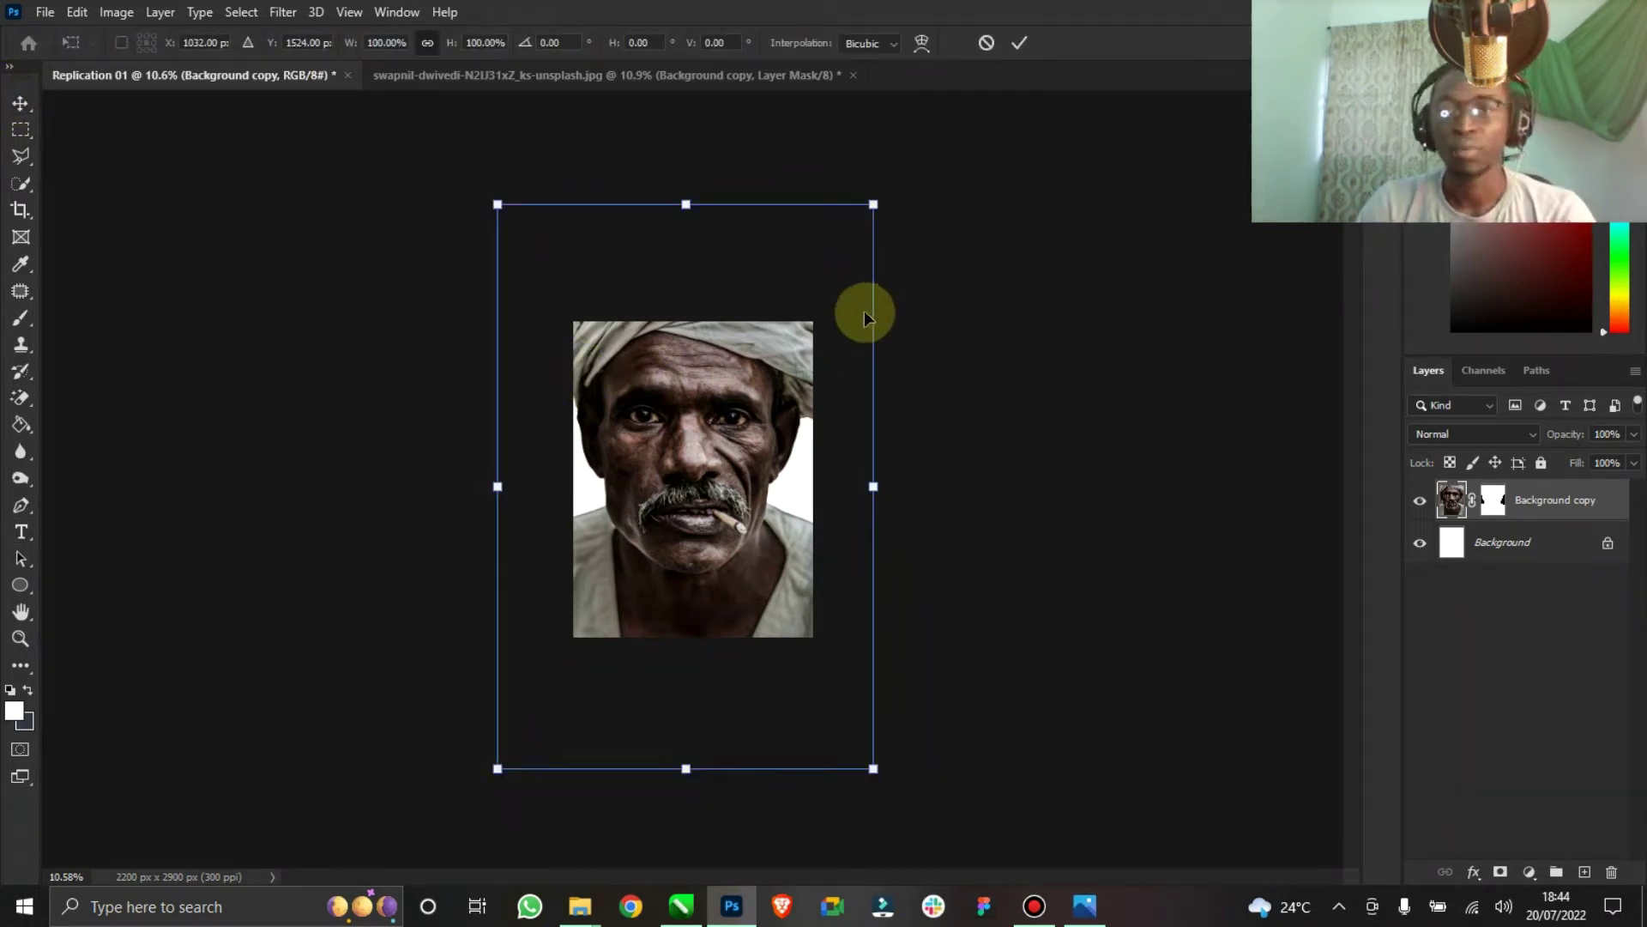
left_click(28, 109)
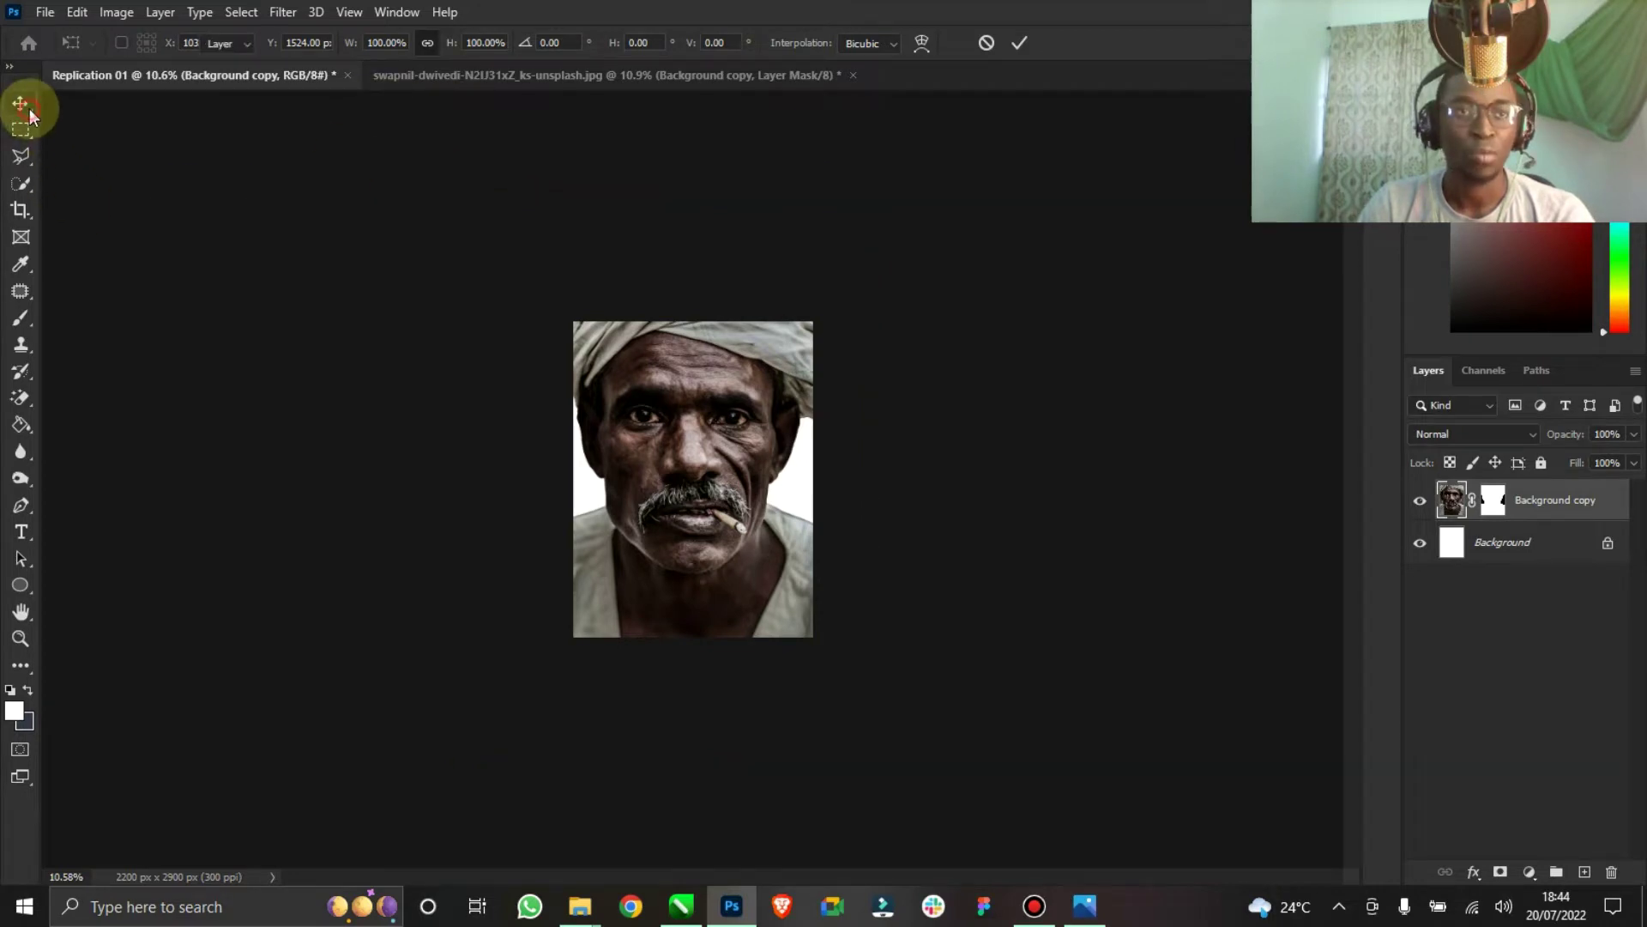
Scale the portrait proportionally to 63.93% so it spans the canvas width, with the turban just inside the upper edge.
left_click(327, 44)
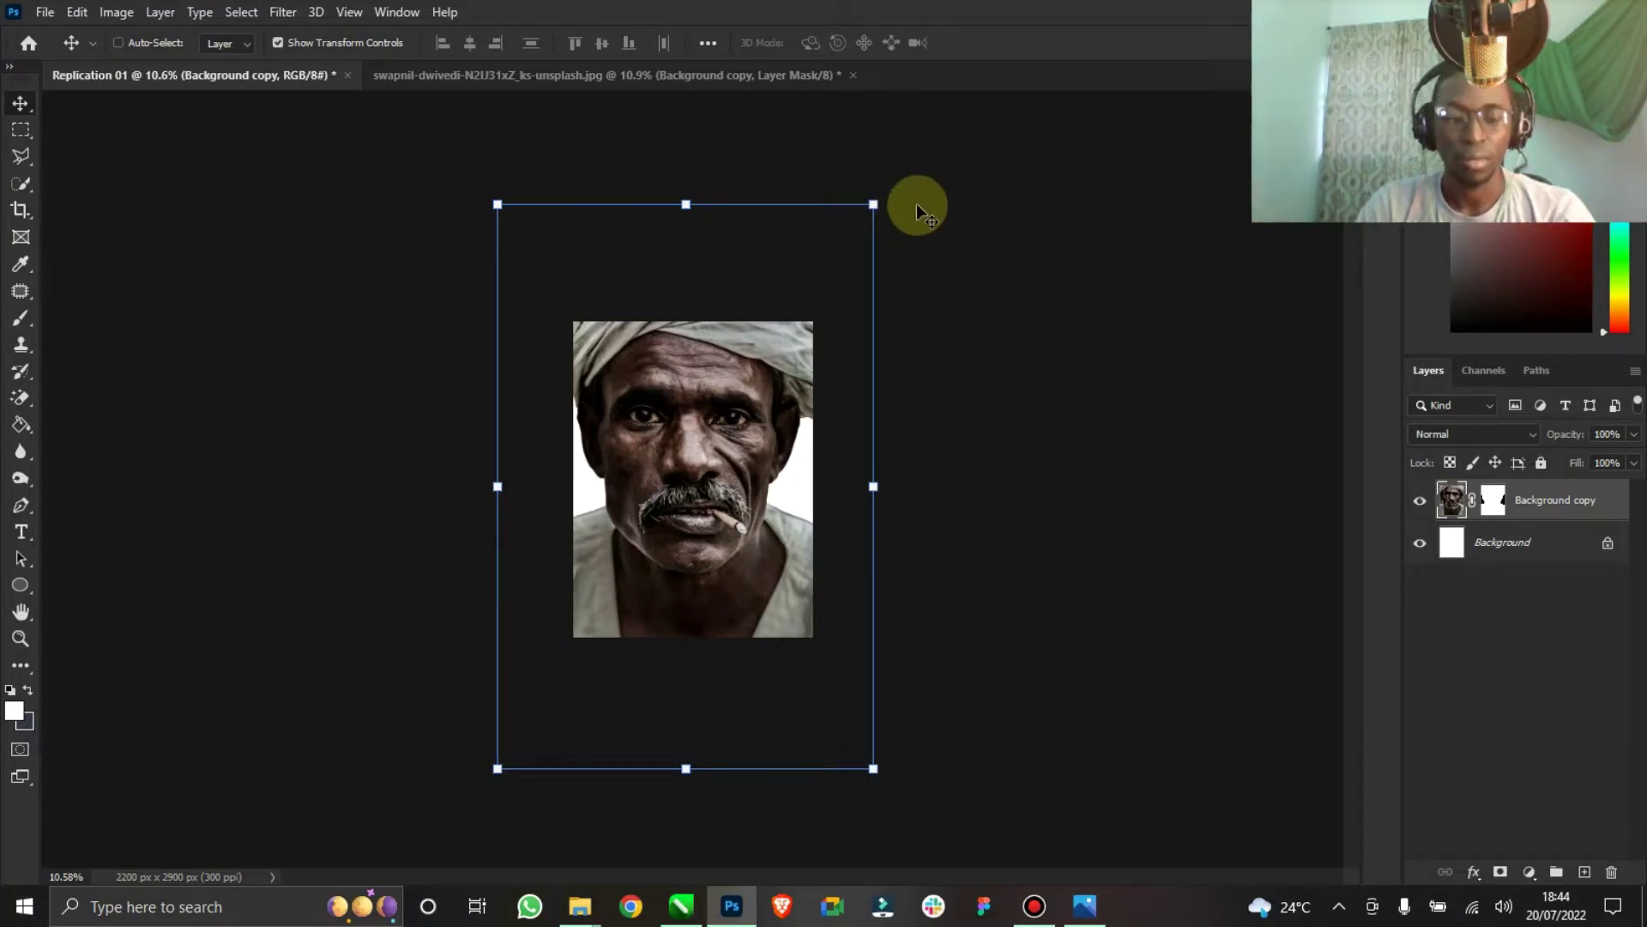
left_click_drag(874, 204, 800, 272)
left_click_drag(707, 368, 717, 377)
left_click_drag(816, 292, 815, 312)
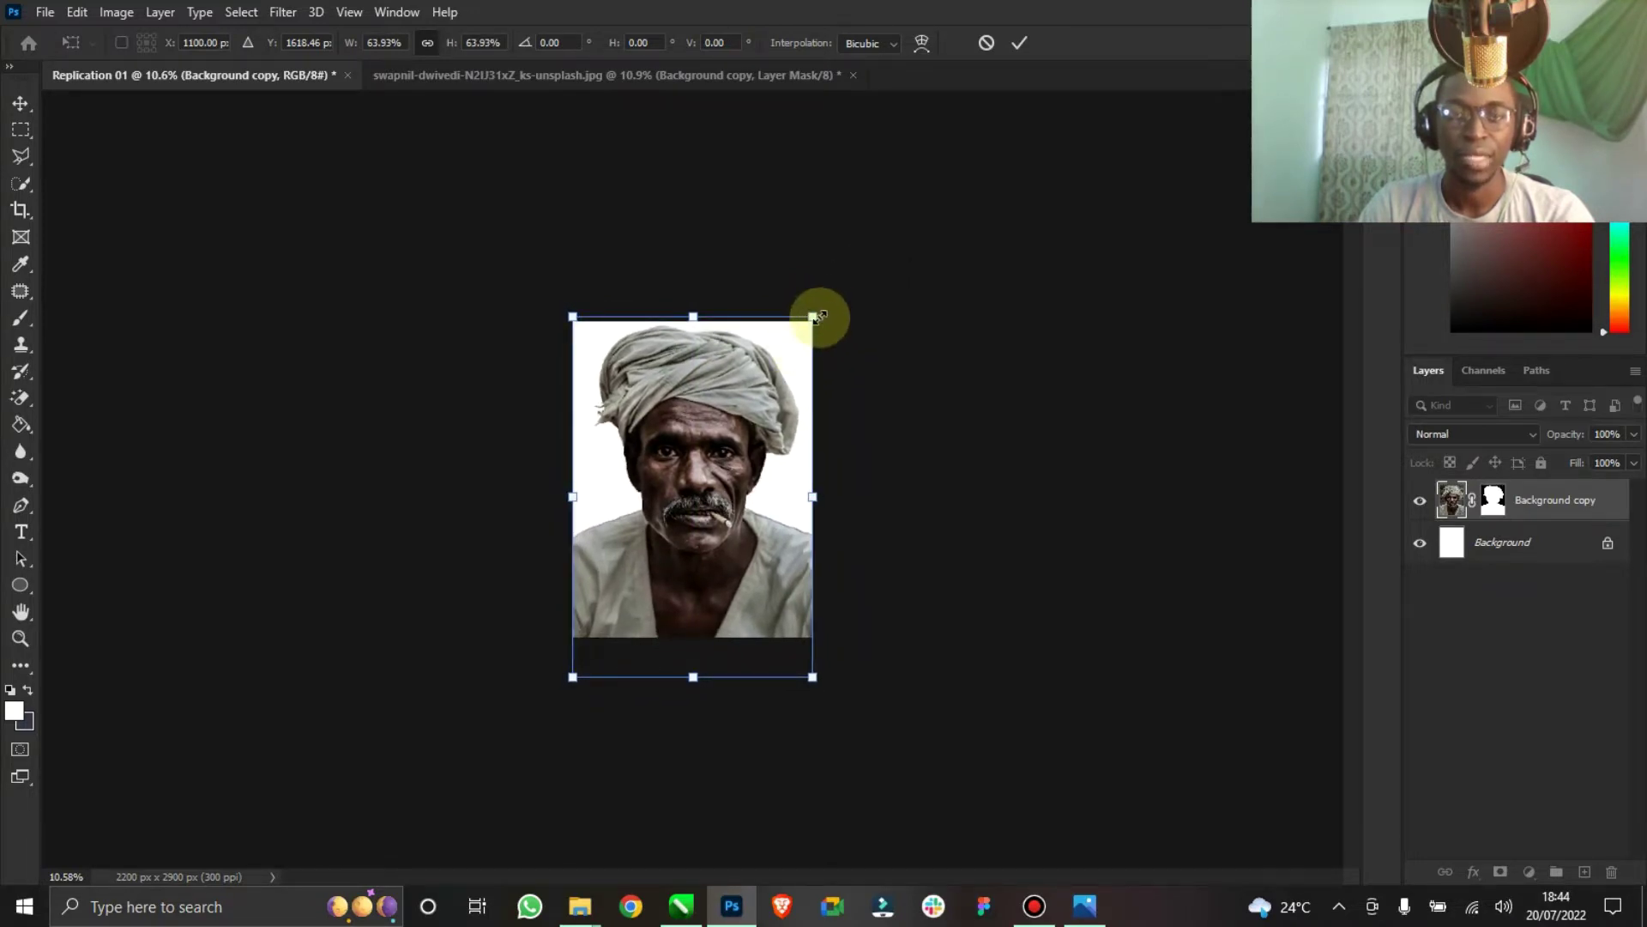
left_click(1019, 43)
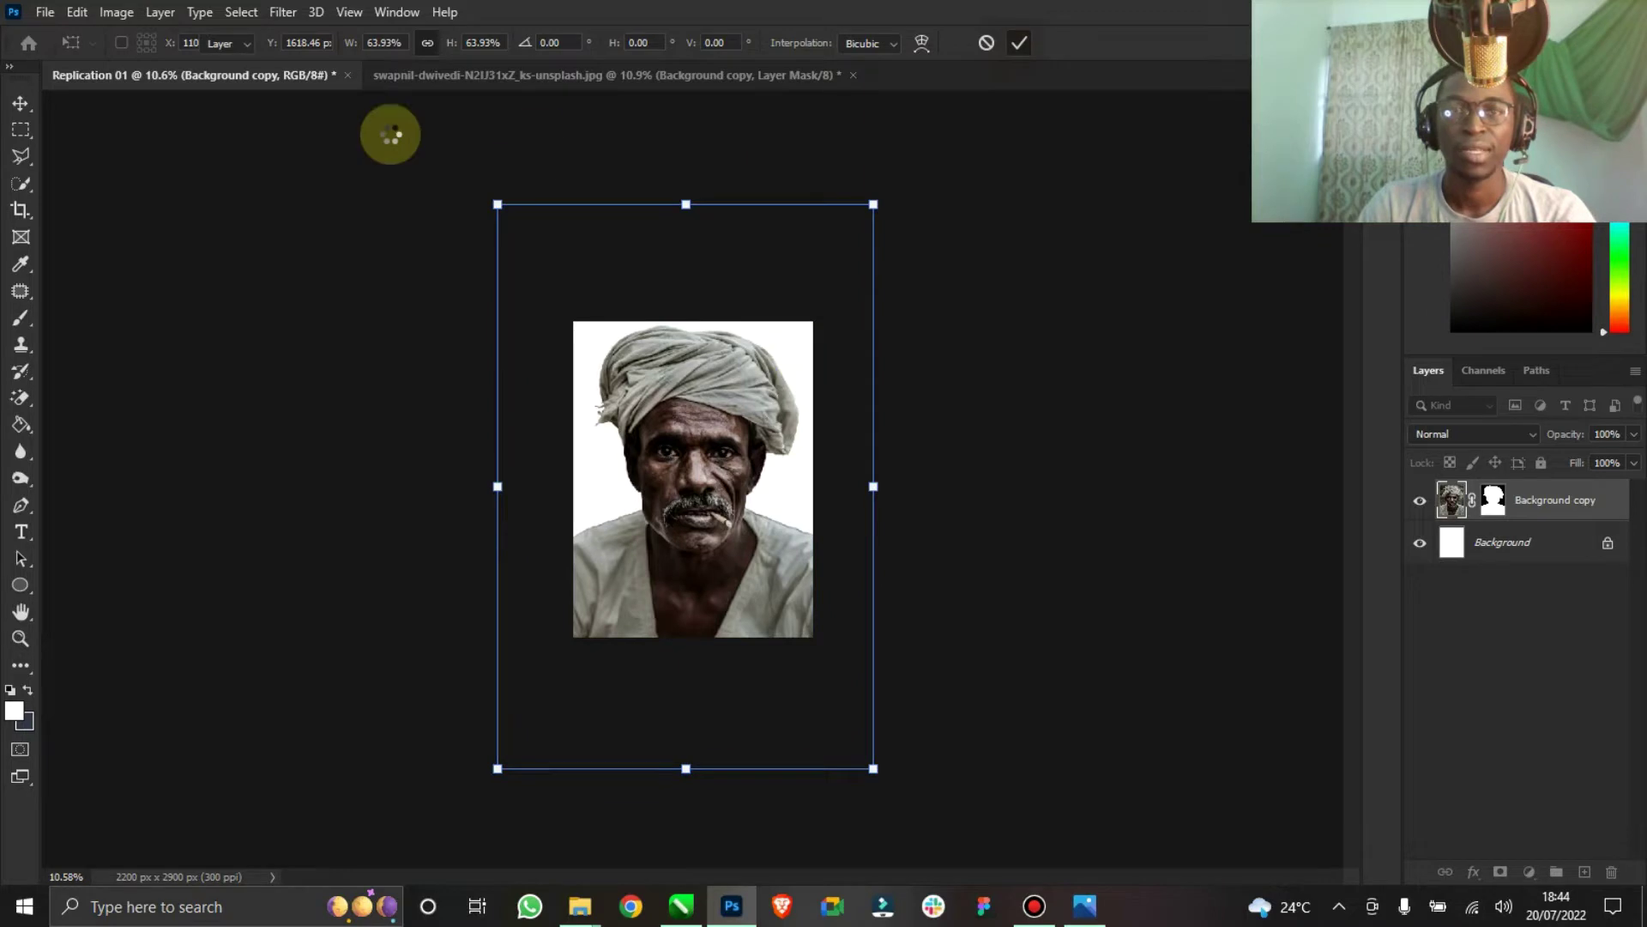
Fit the poster in the view and compare the placed portrait with the reference poster.
double_click(20, 614)
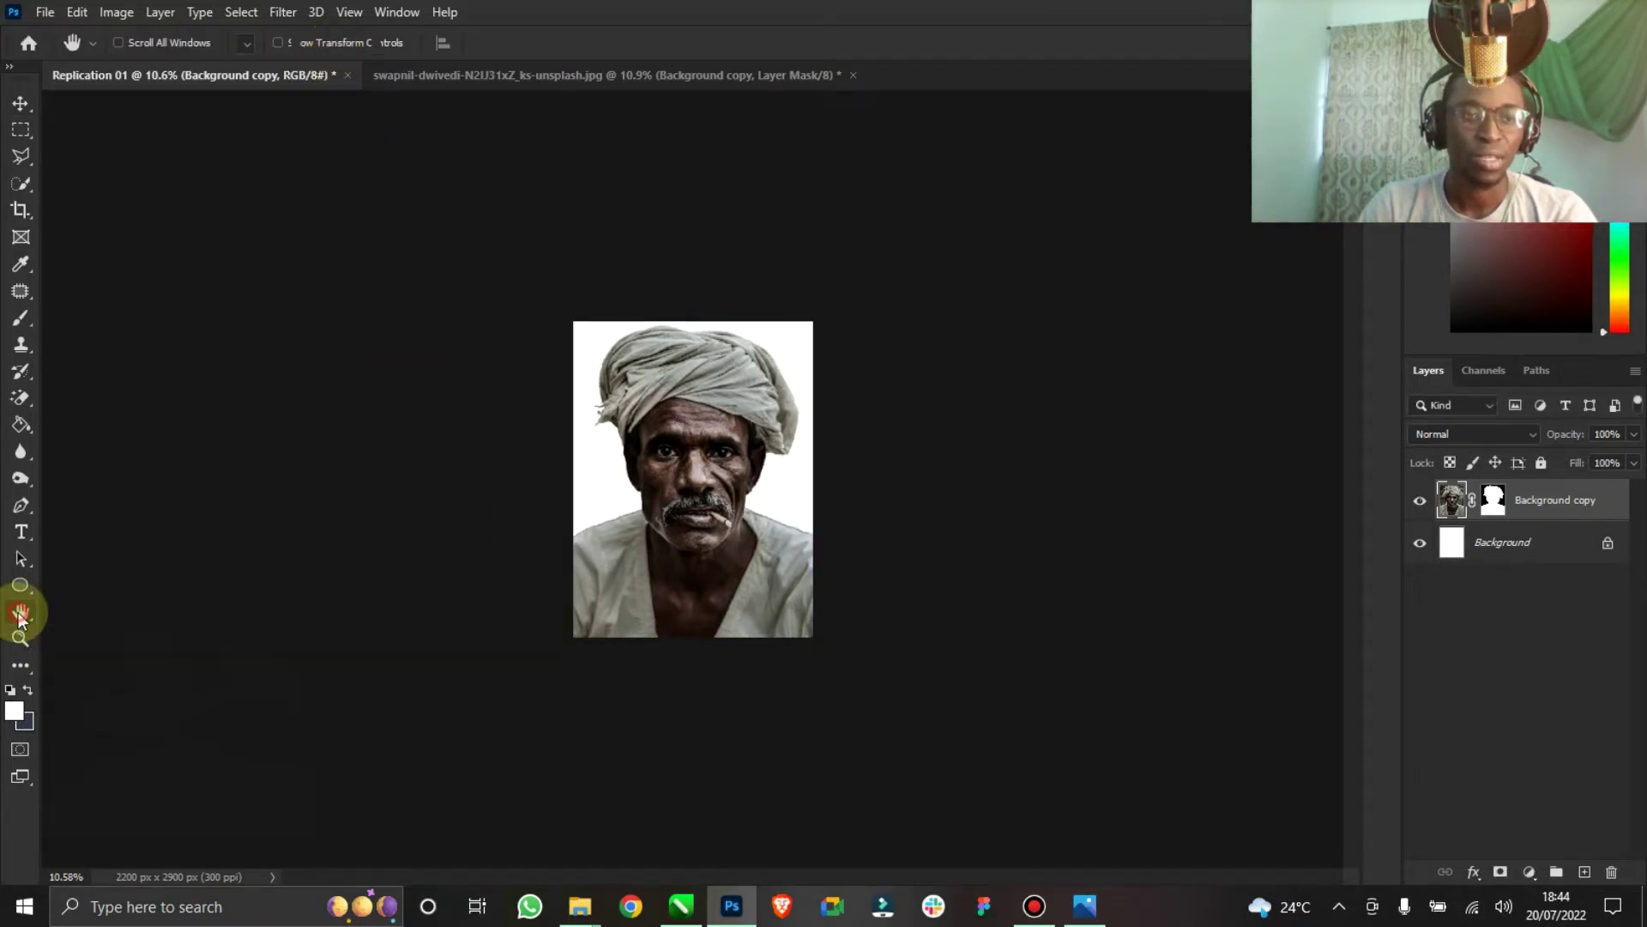
left_click(20, 103)
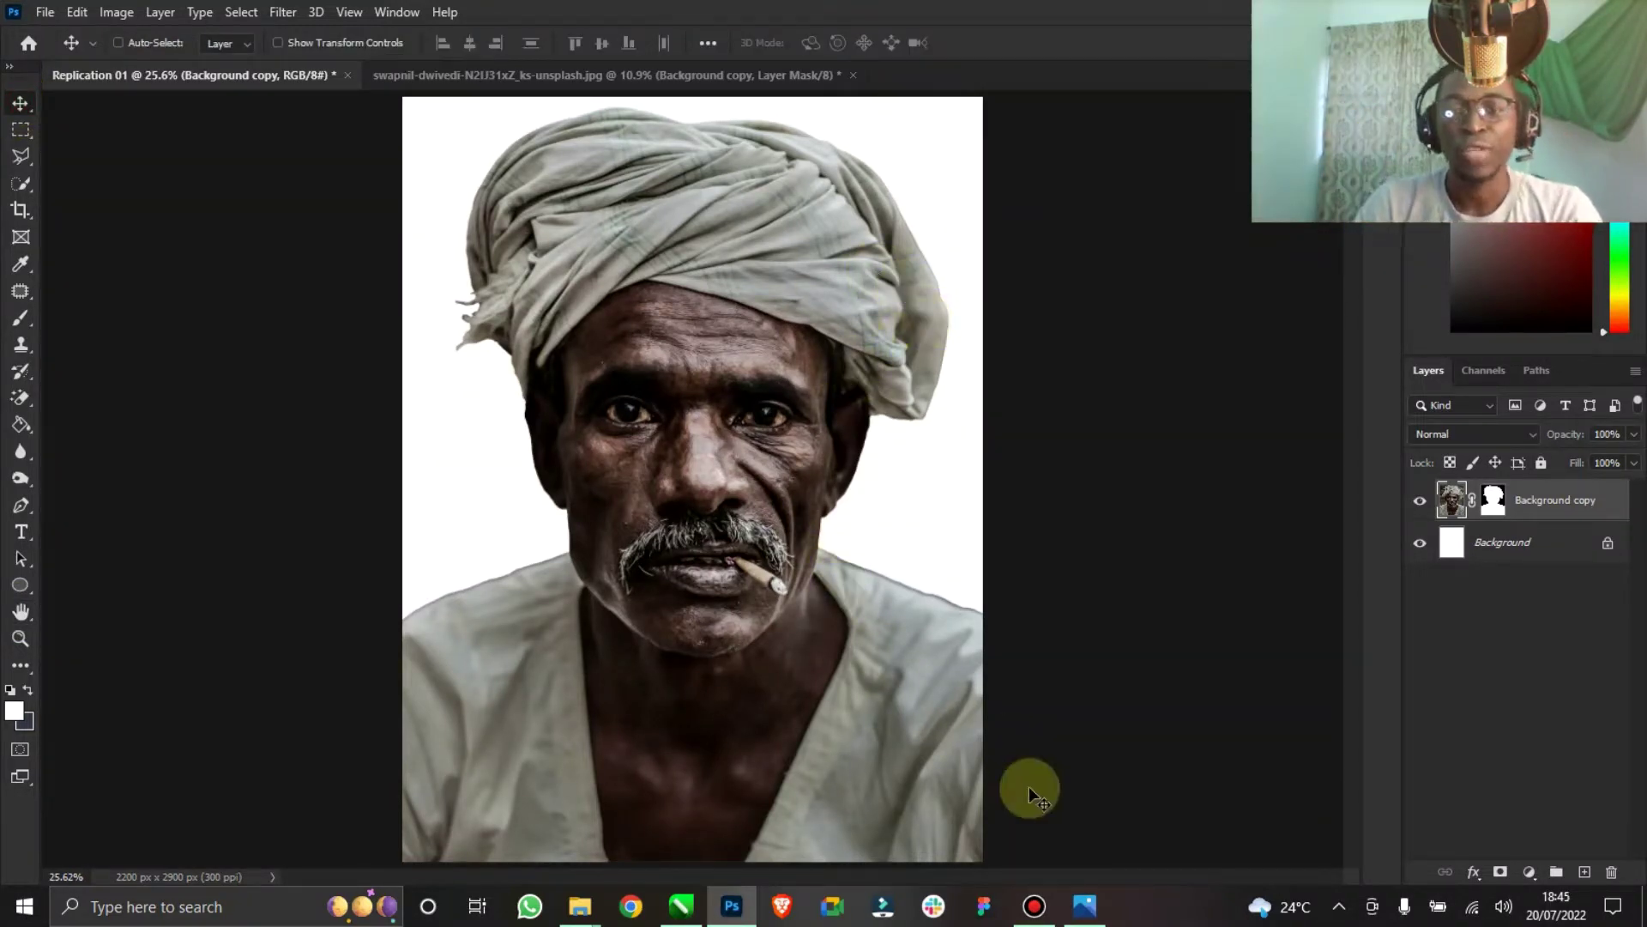
left_click(1074, 901)
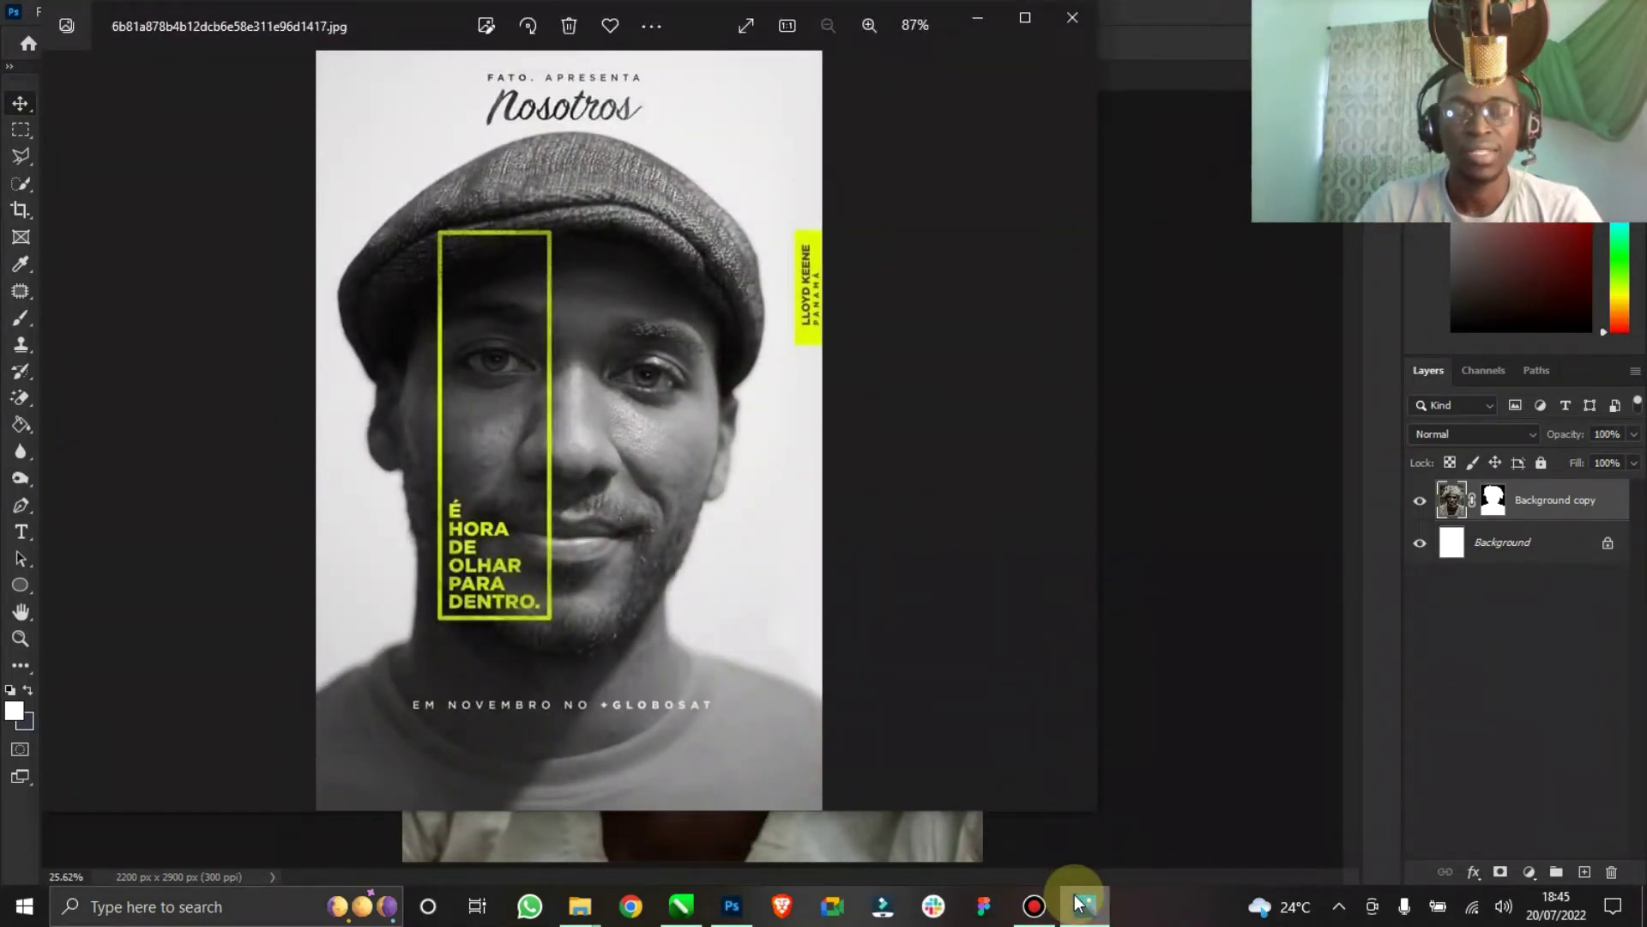
left_click(1078, 901)
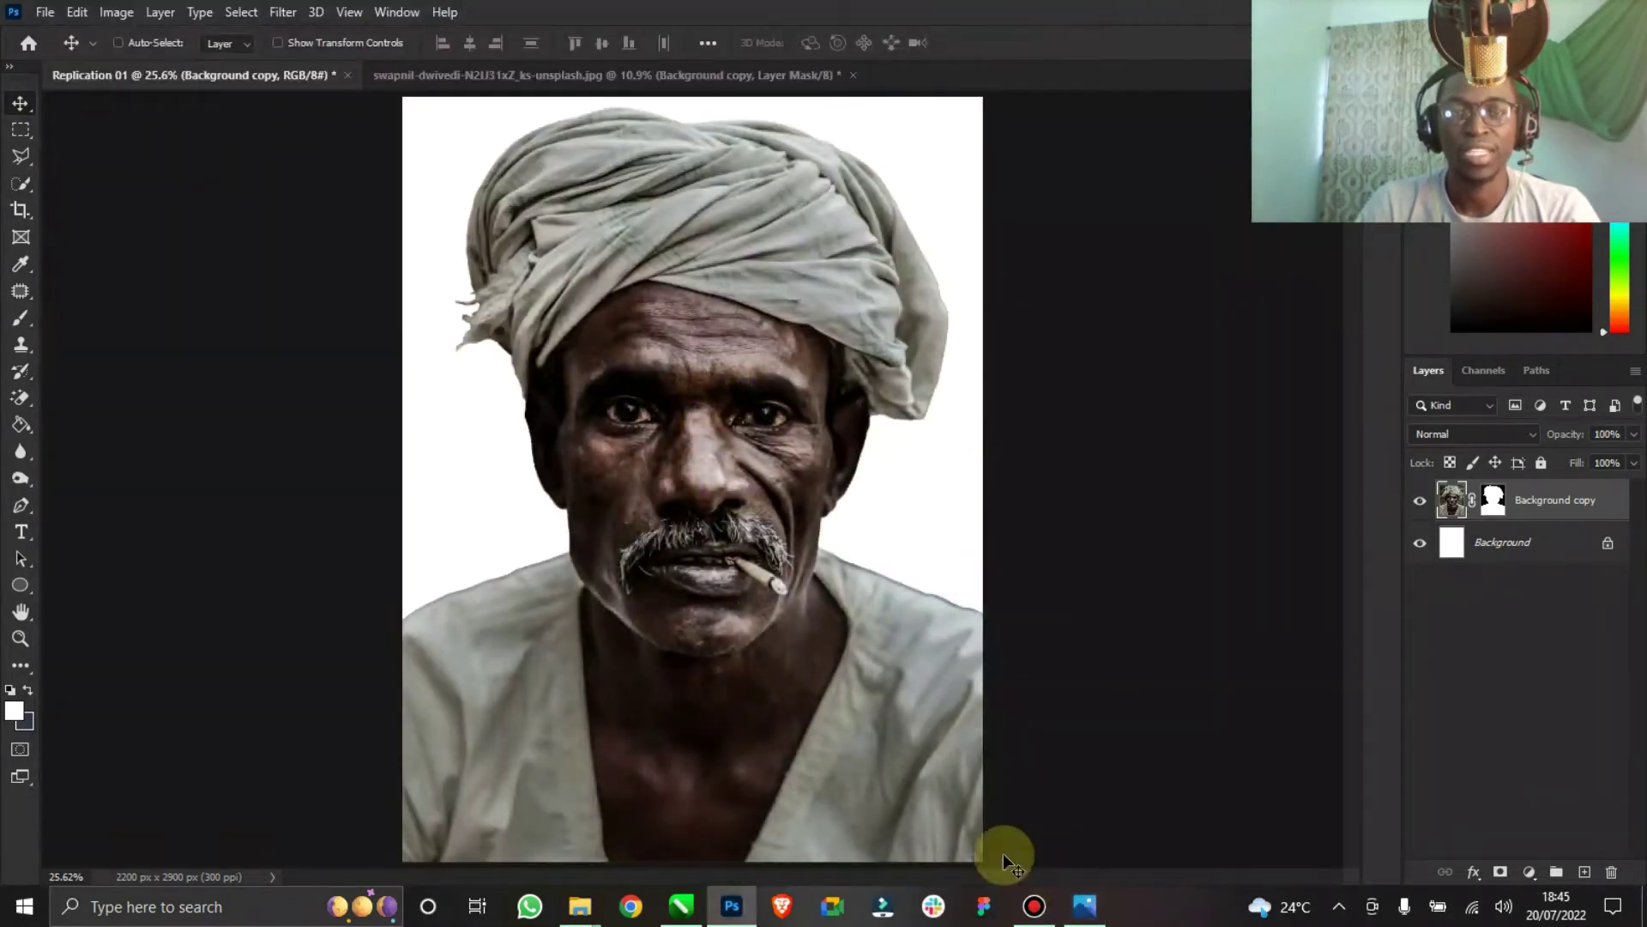
left_click(1086, 908)
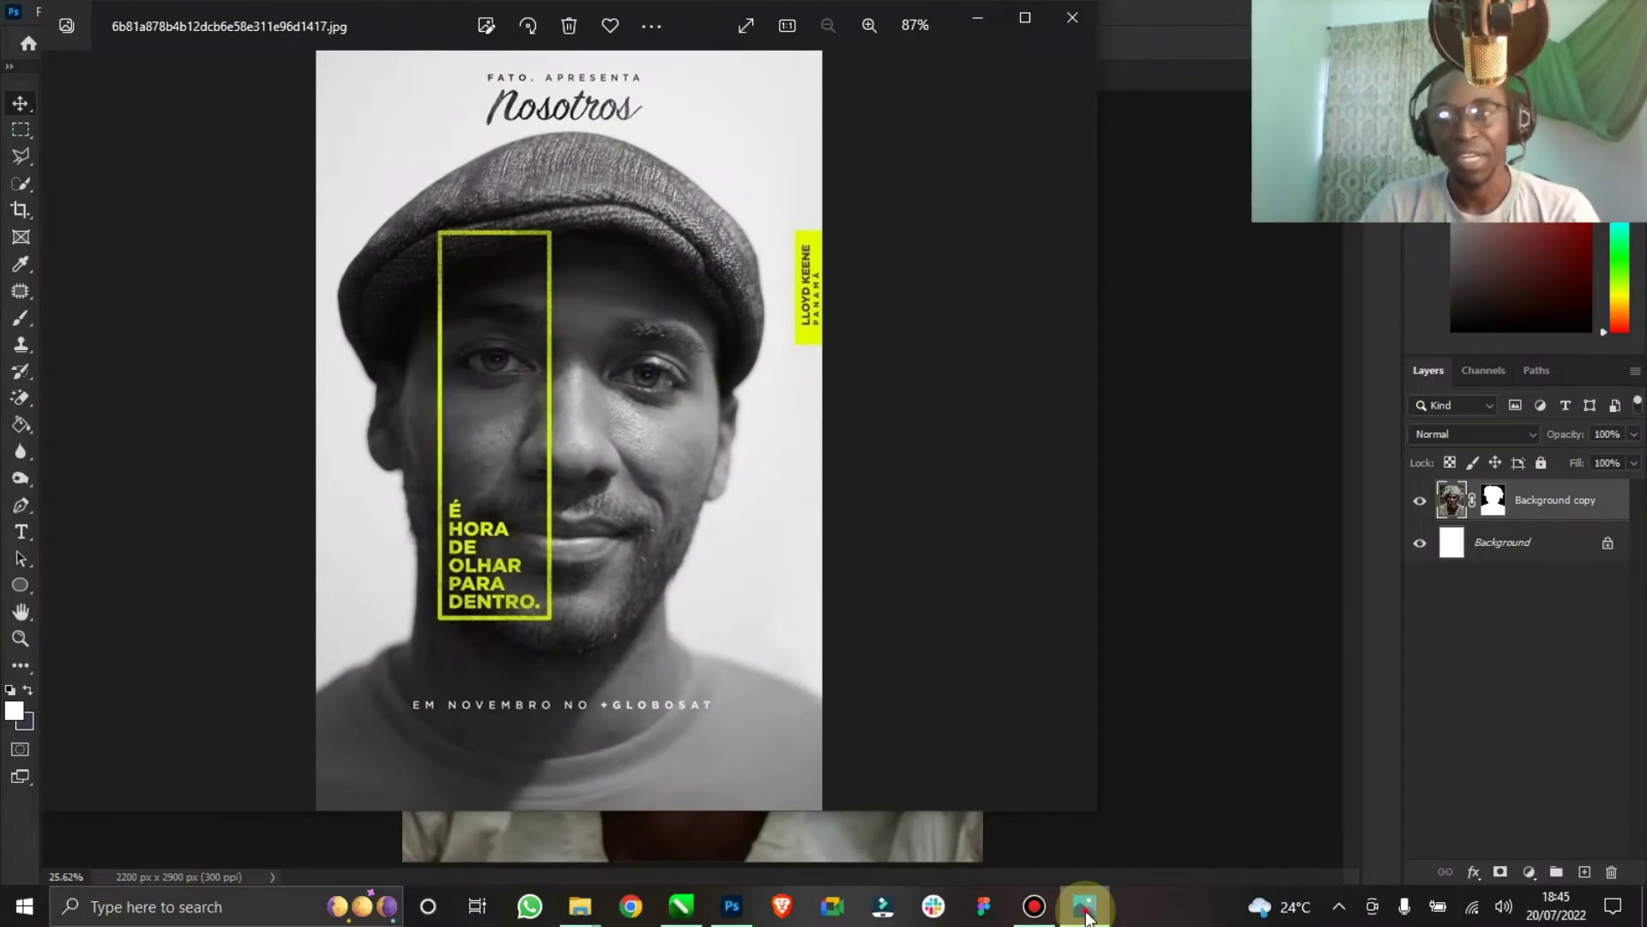
left_click(1086, 911)
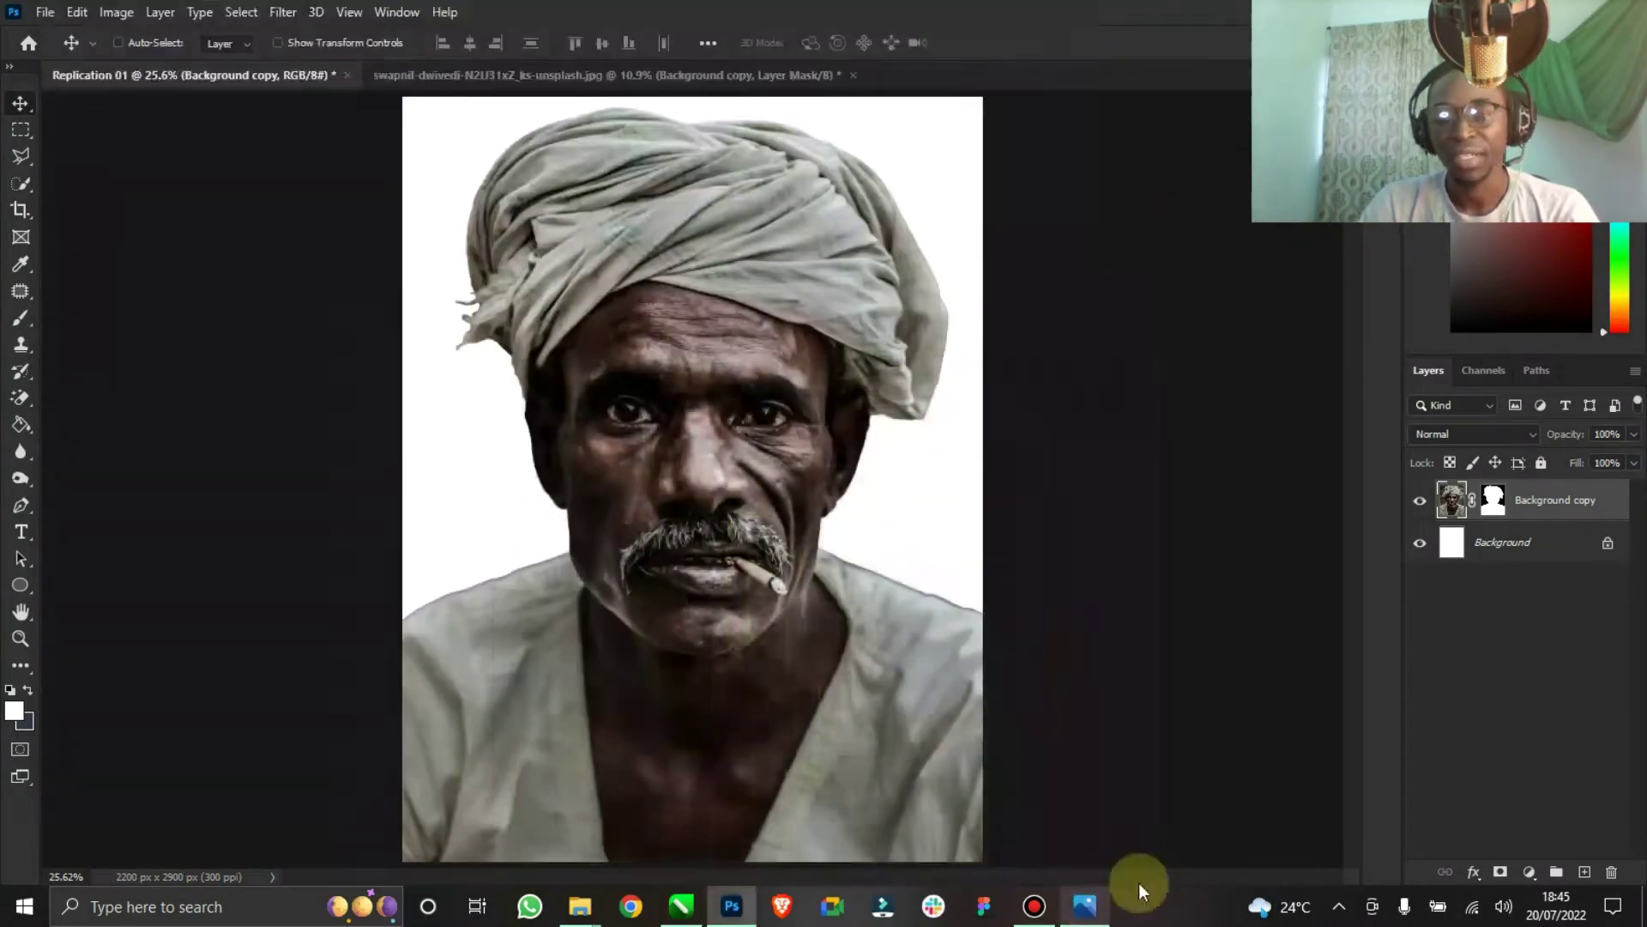
Unlock the background layer and add a light gray #e5e5e5 solid color fill layer beneath the portrait.
left_click(1607, 543)
left_click(1531, 873)
left_click(1534, 508)
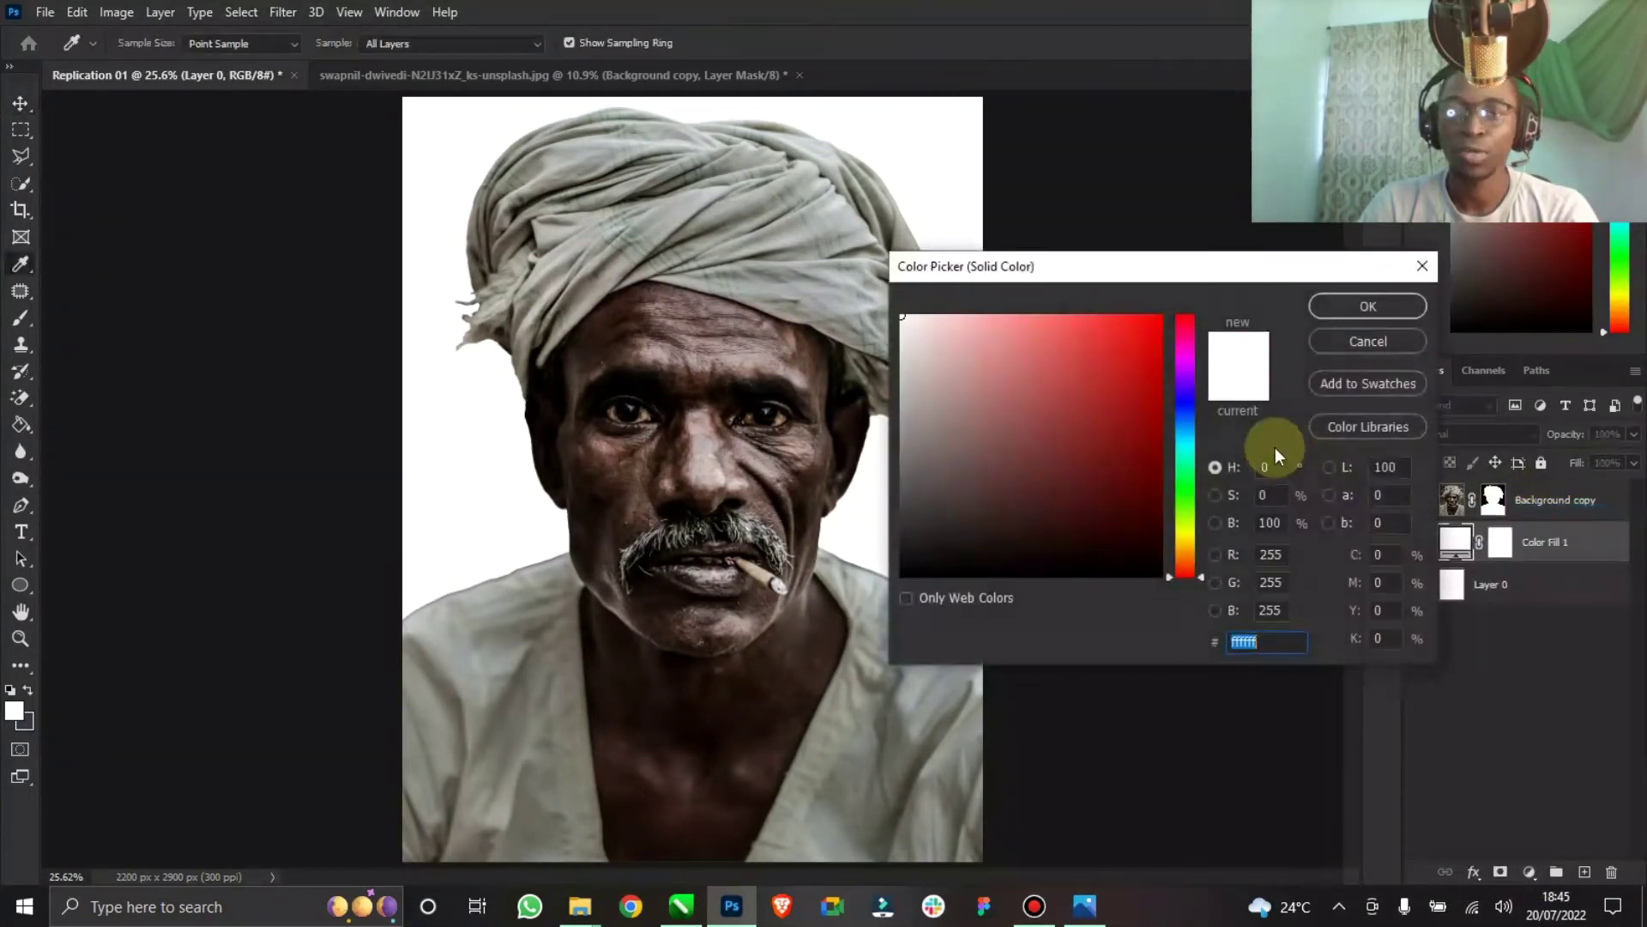
left_click(903, 328)
left_click_drag(903, 328, 900, 335)
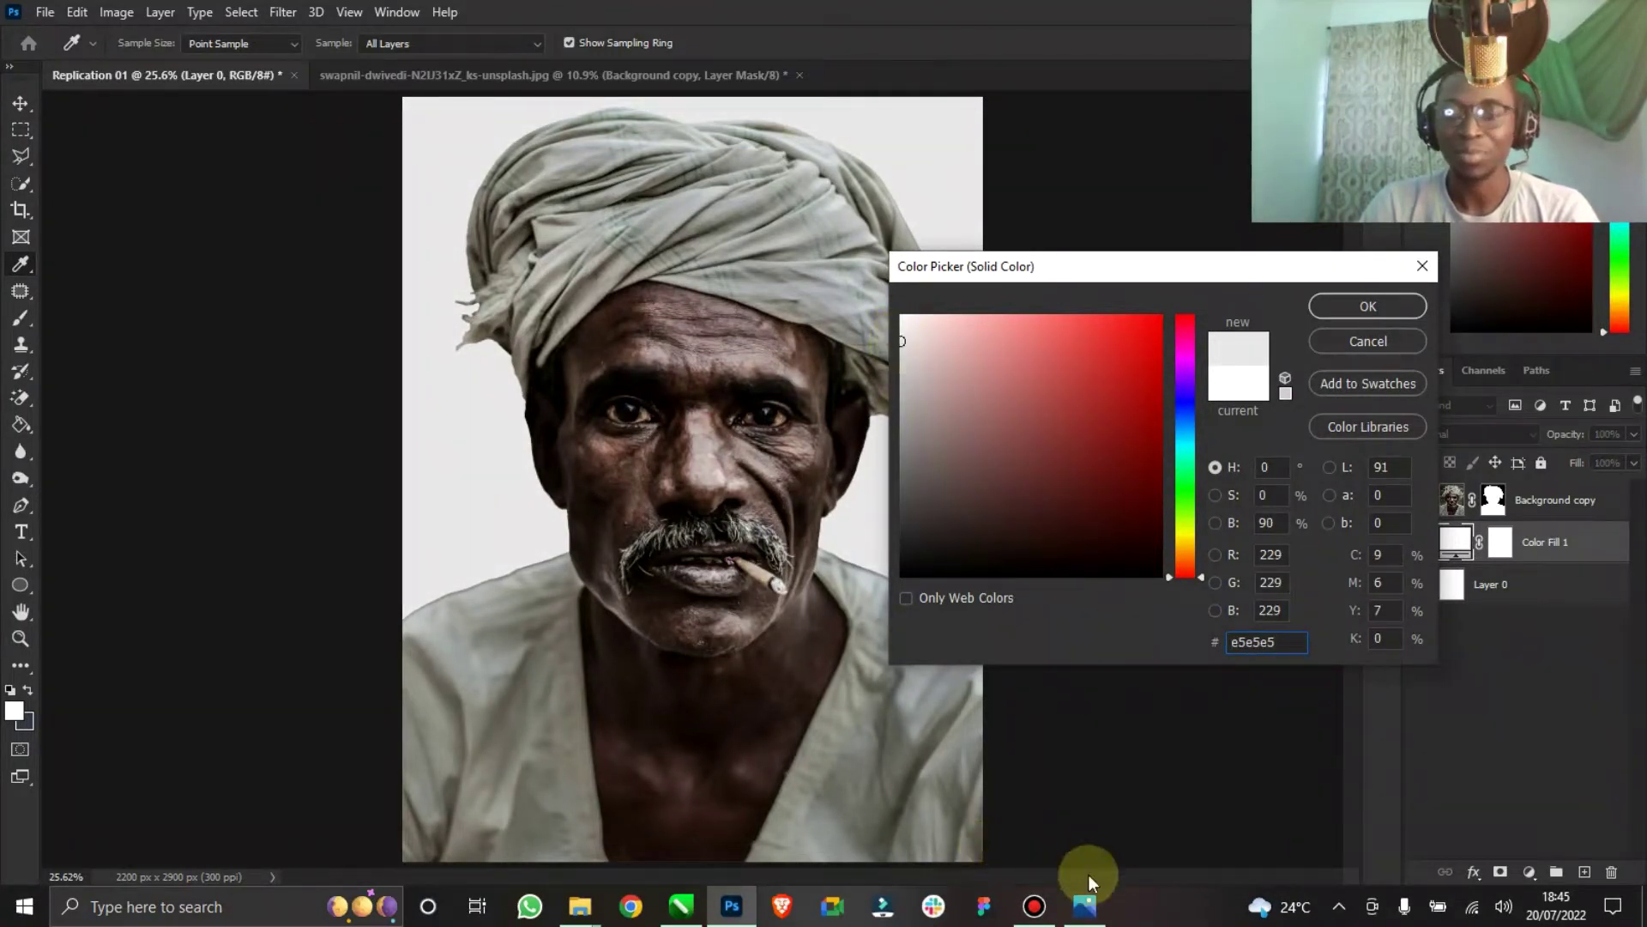
left_click(1357, 309)
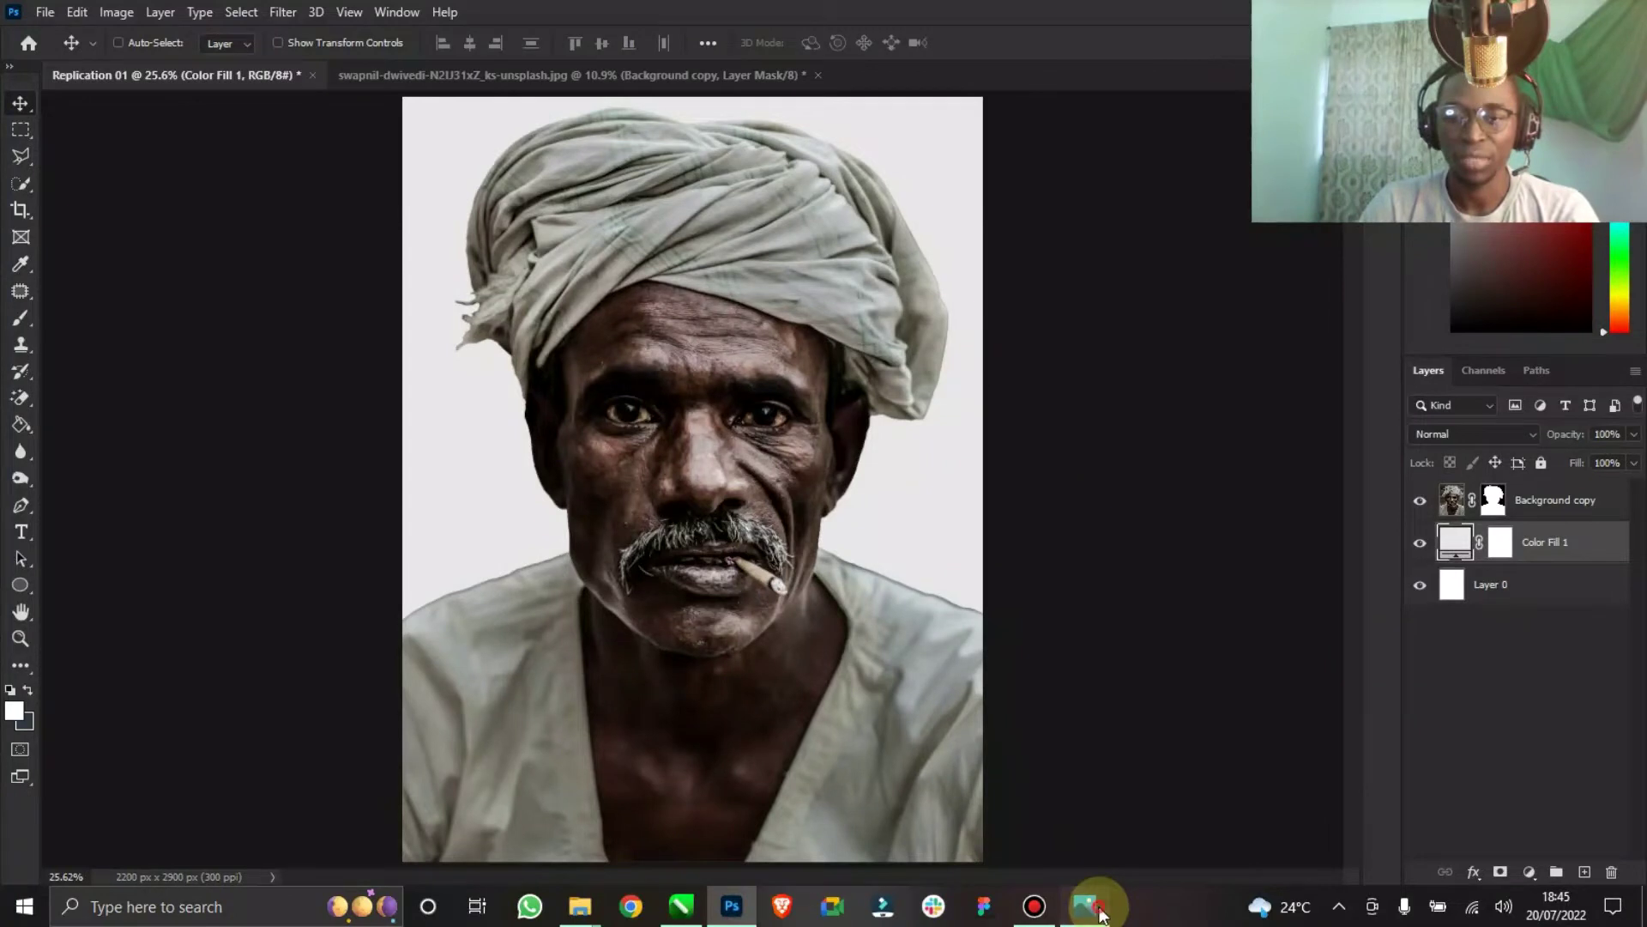
Check the reference poster's background, and compare the canvas with the color fill layer hidden and shown.
left_click(1088, 907)
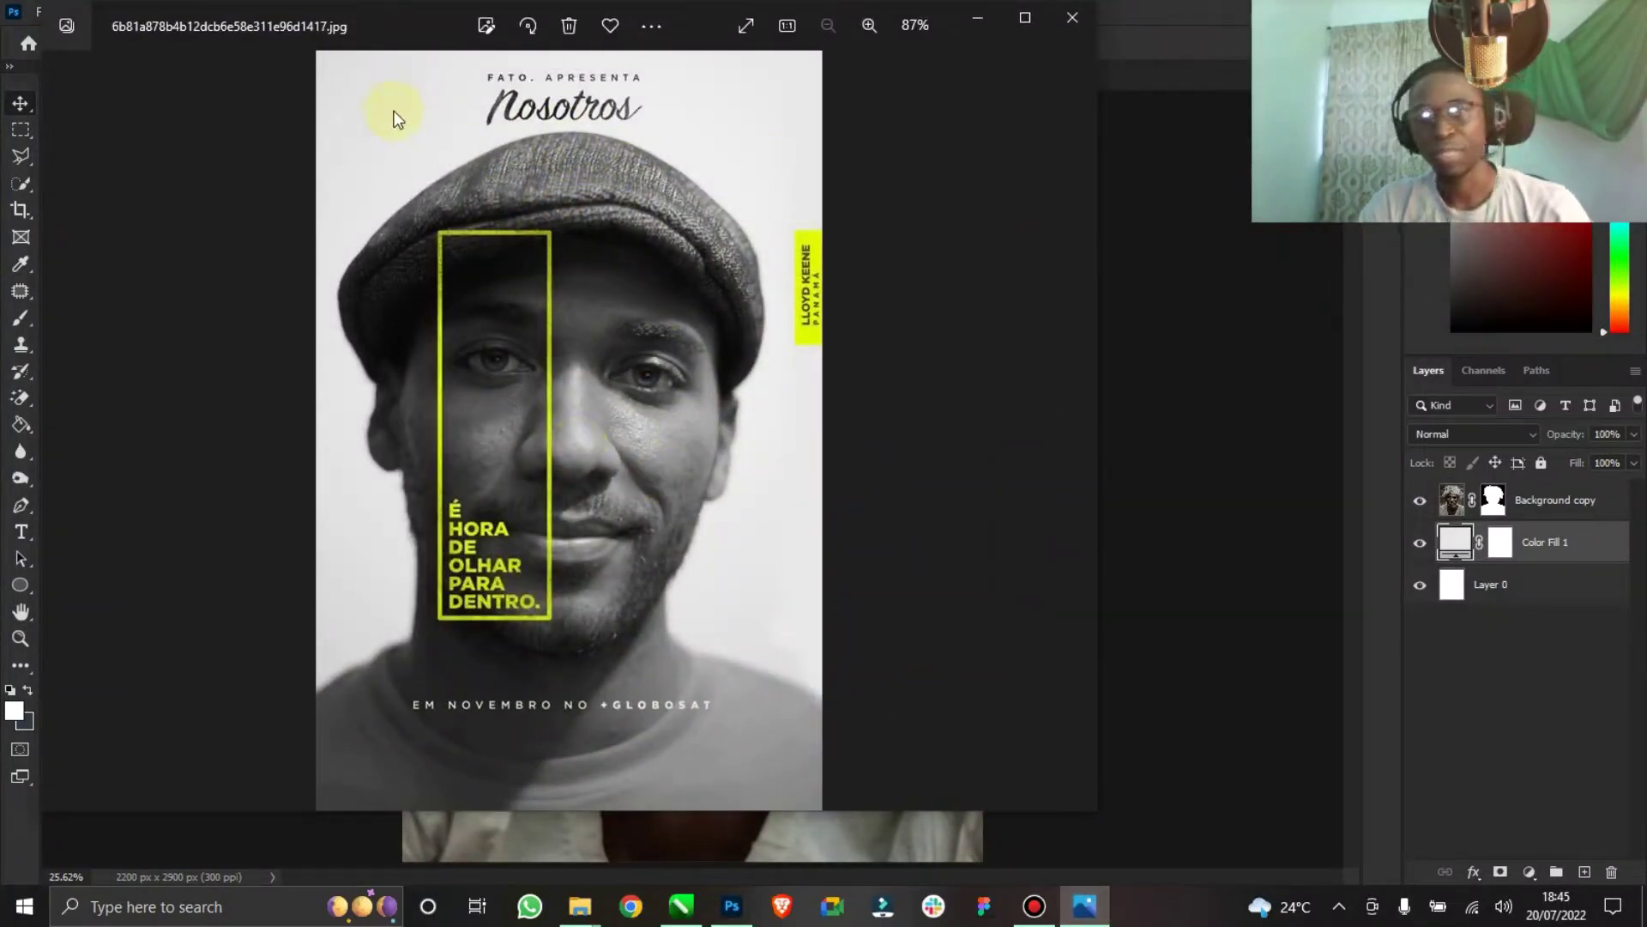
left_click(1536, 513)
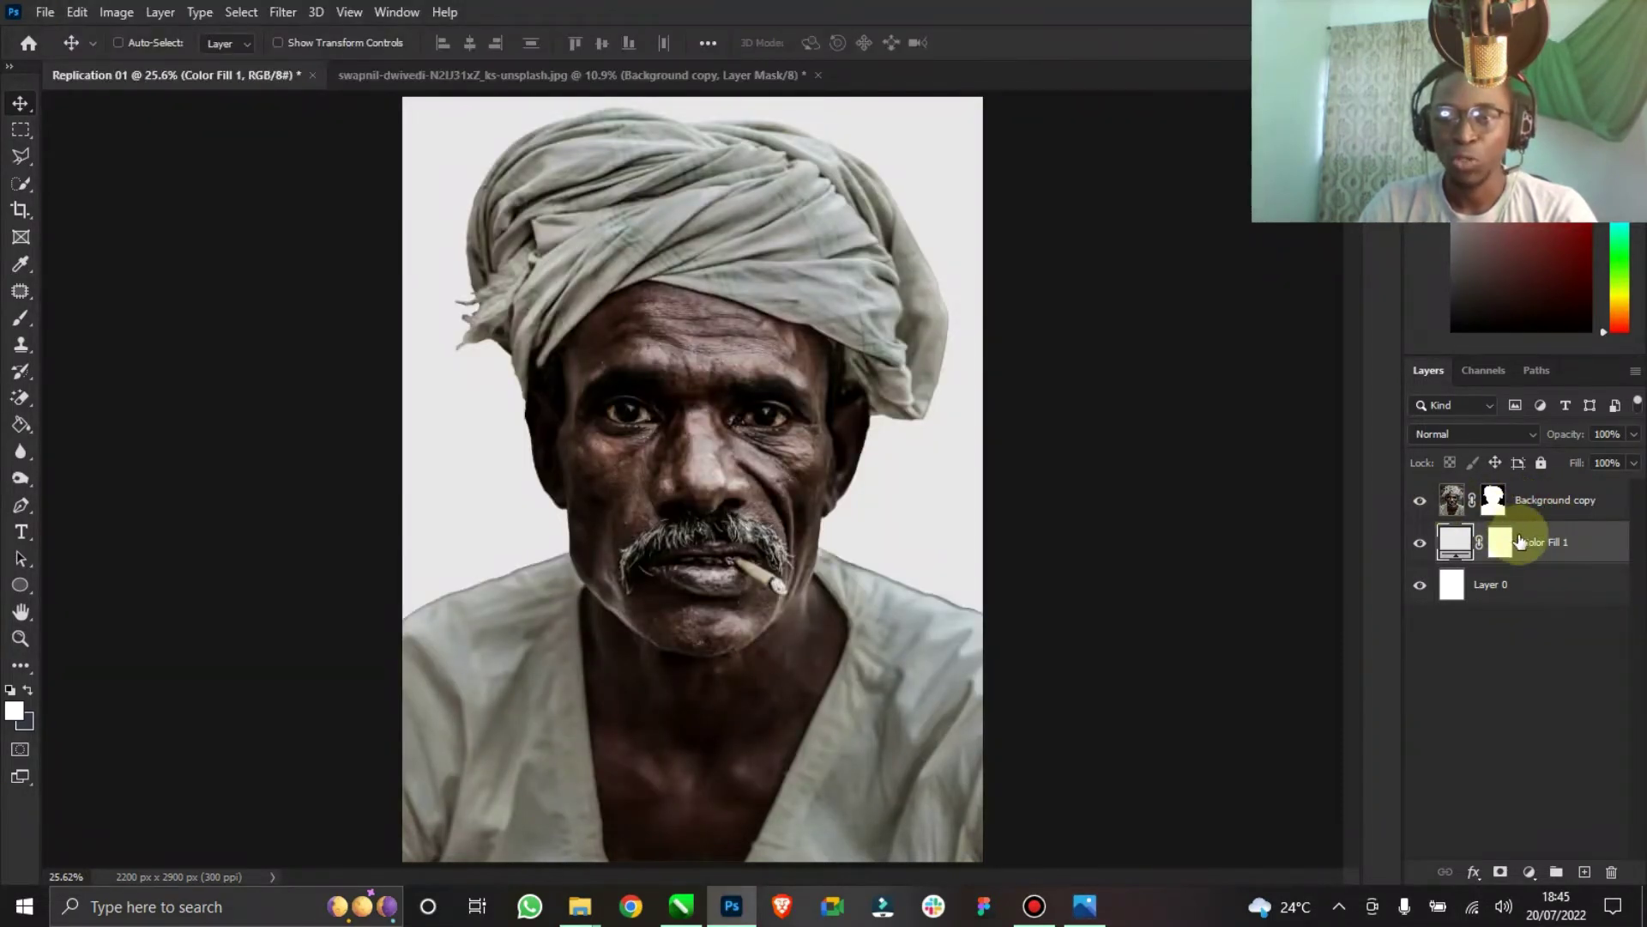
left_click(1420, 543)
left_click(1420, 546)
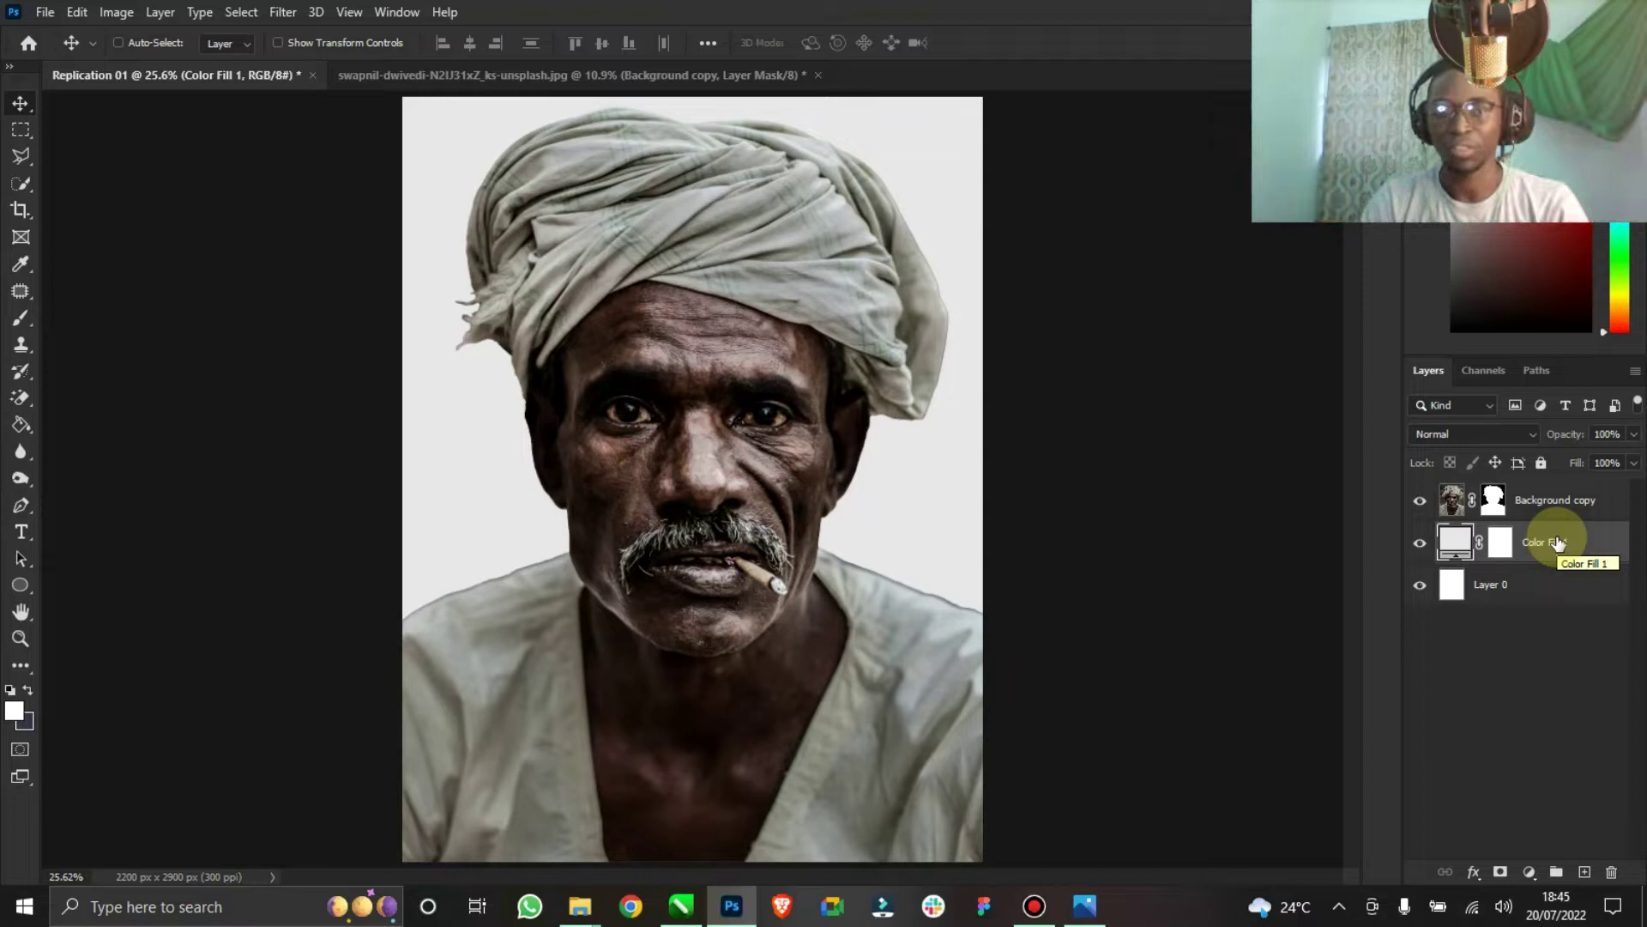
Add a new layer named White Effect between the portrait and the color fill layer.
left_click(1584, 873)
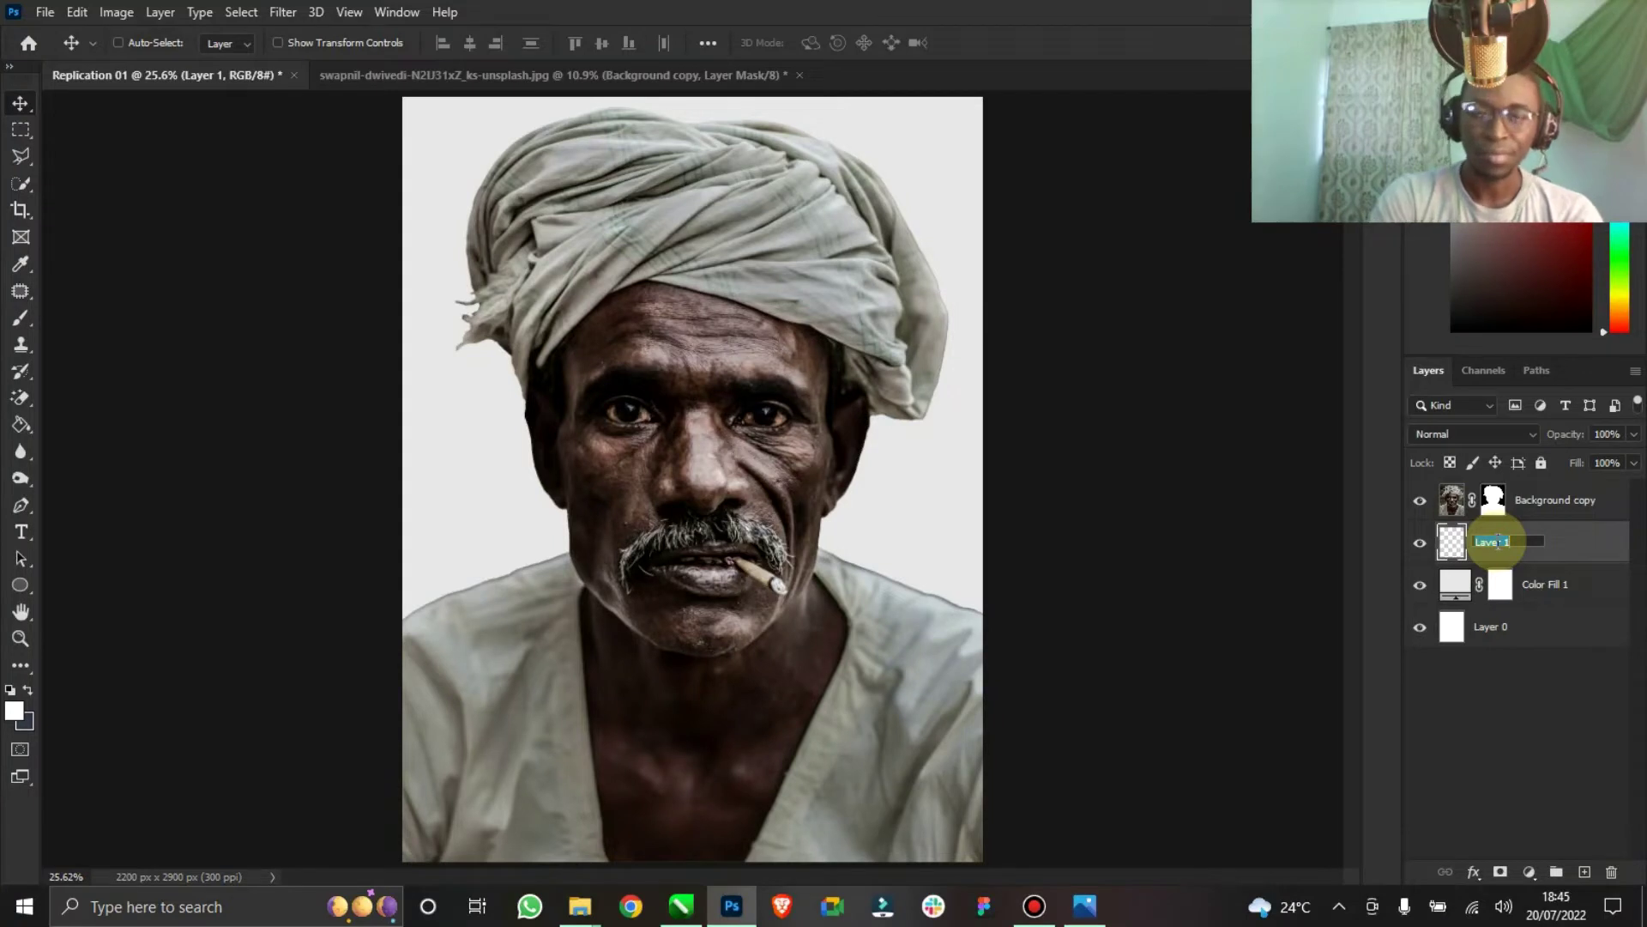
type("White Effect")
key("Return")
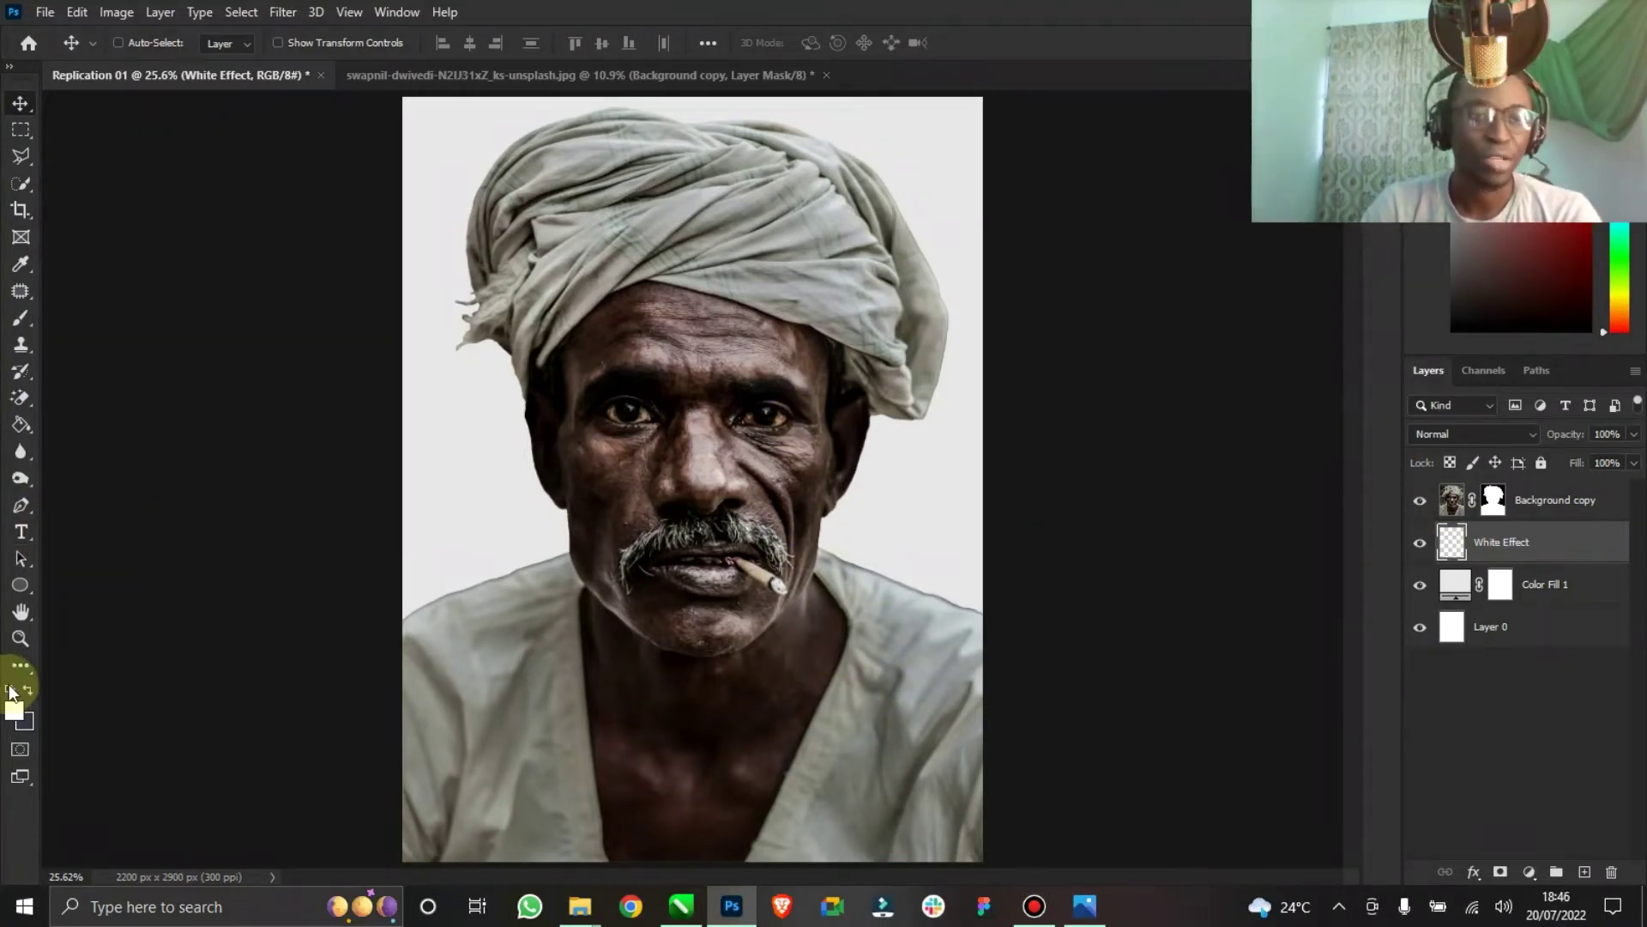
Paint a soft white glow behind the portrait on the White Effect layer with a 2200 px, 0% hardness brush in #ffffff.
left_click(21, 319)
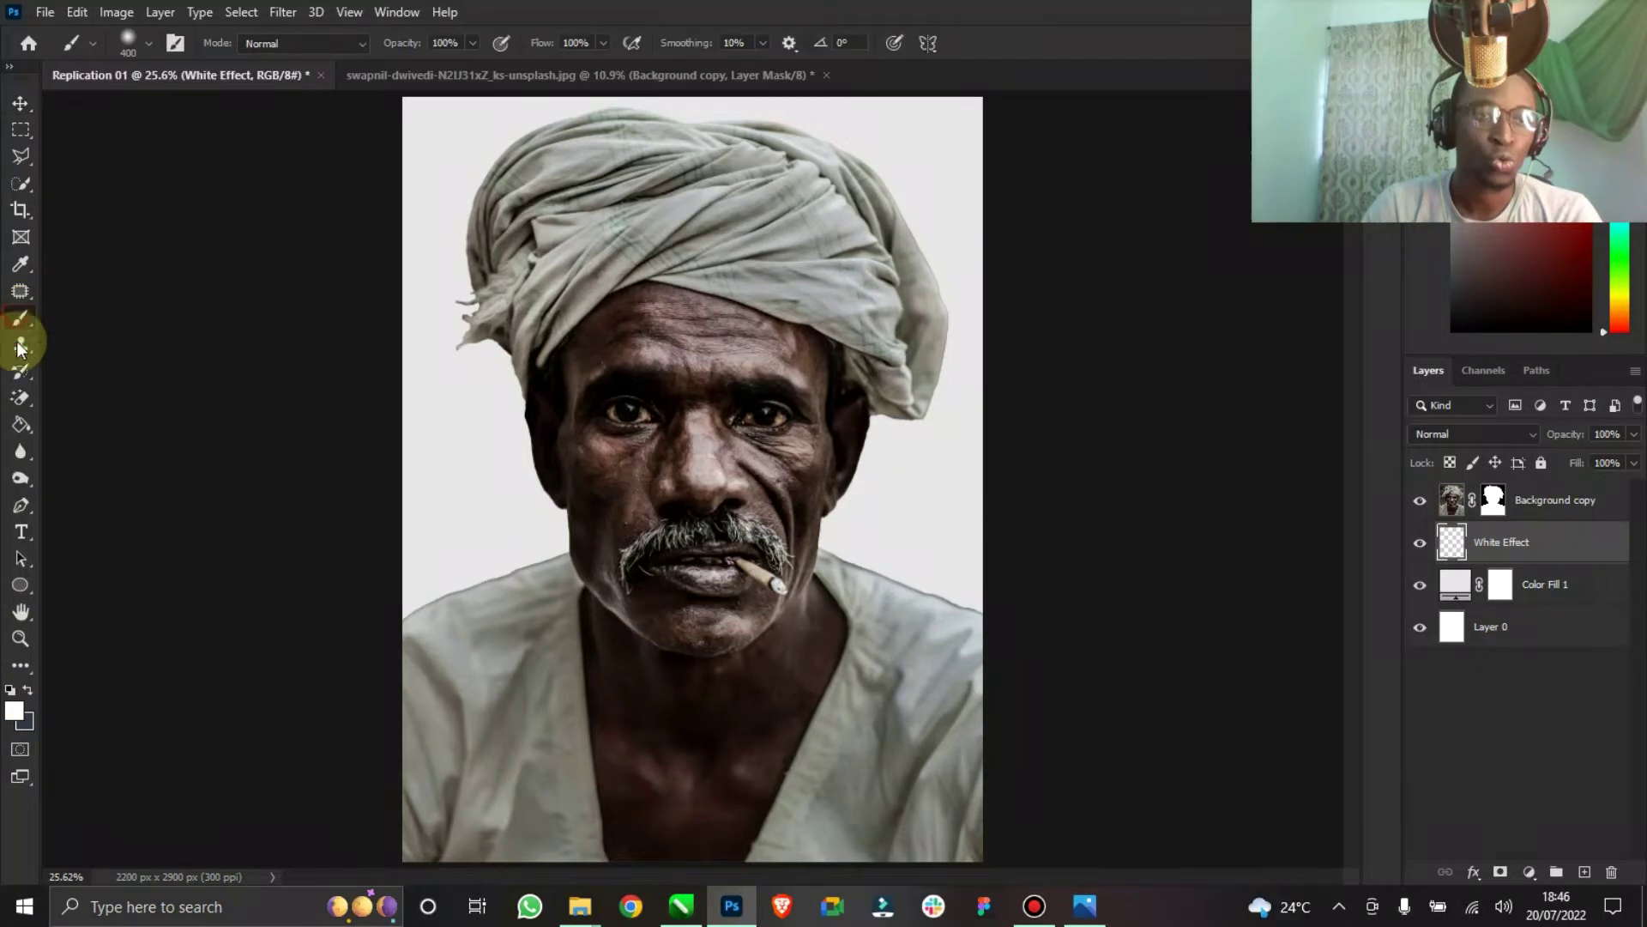
left_click(14, 710)
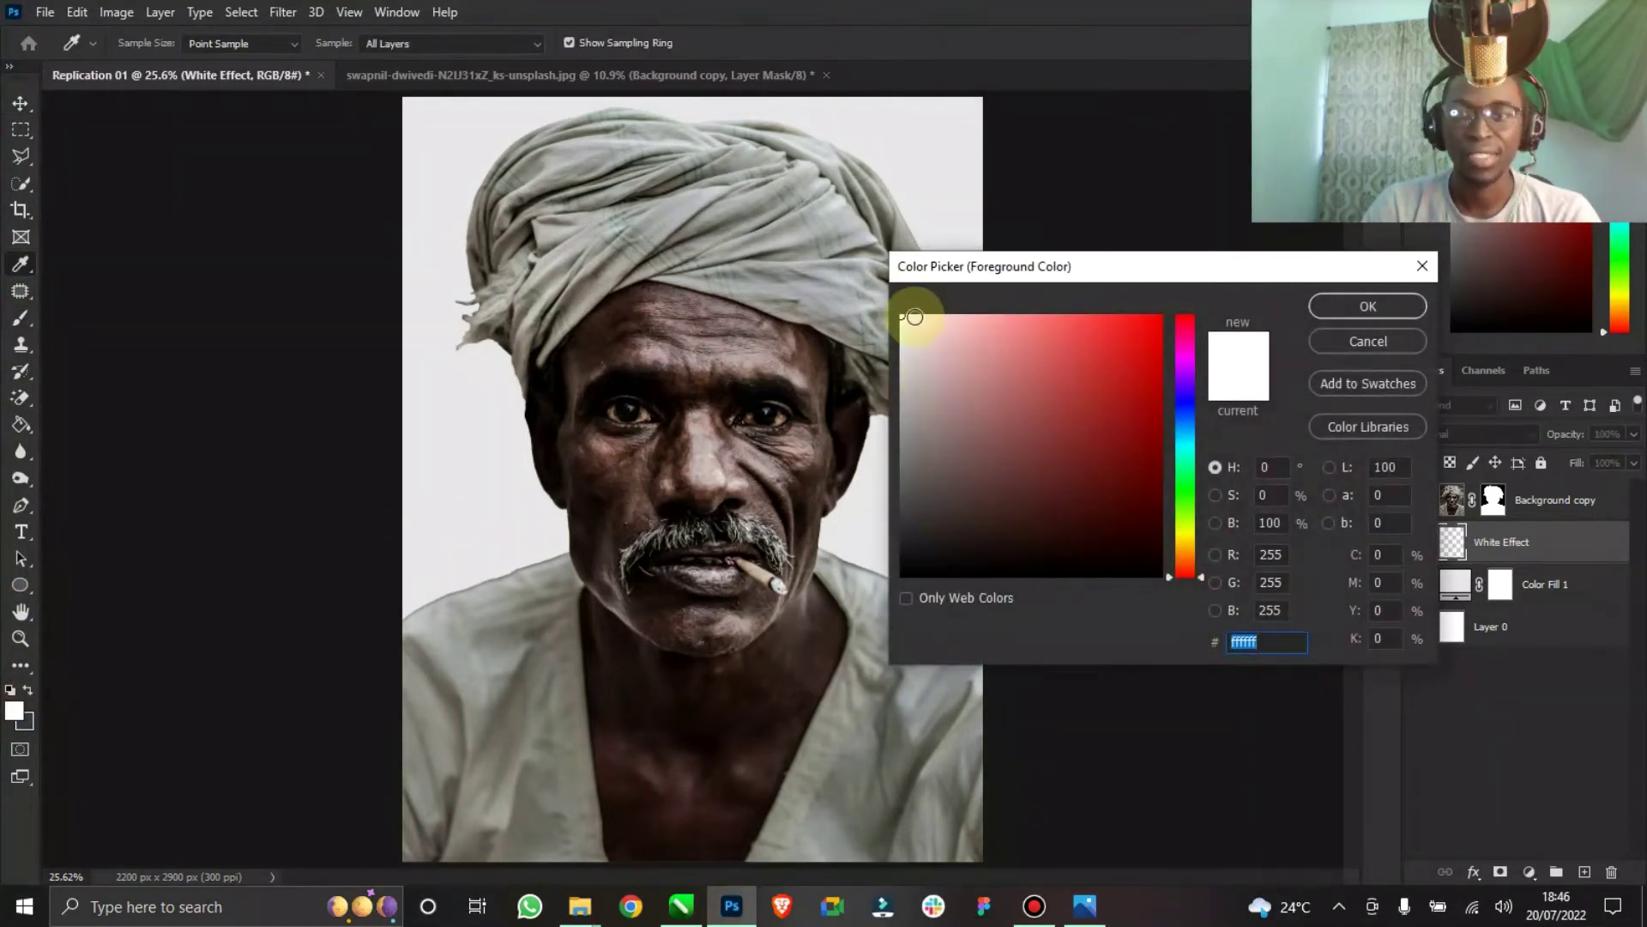
left_click(1369, 306)
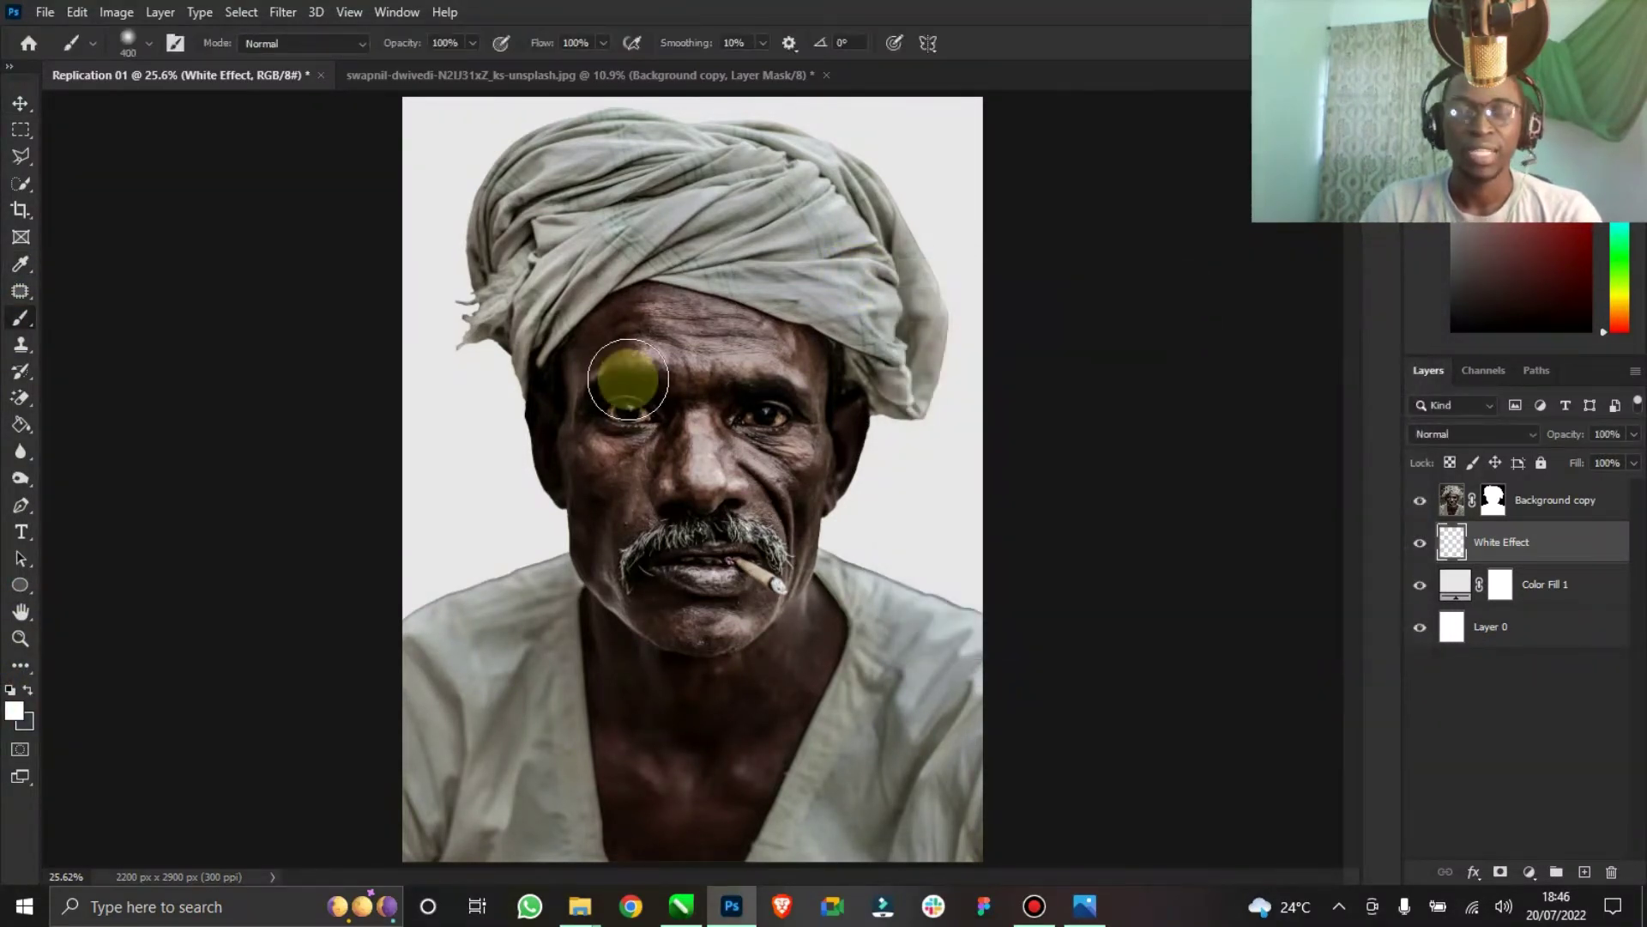
left_click(149, 43)
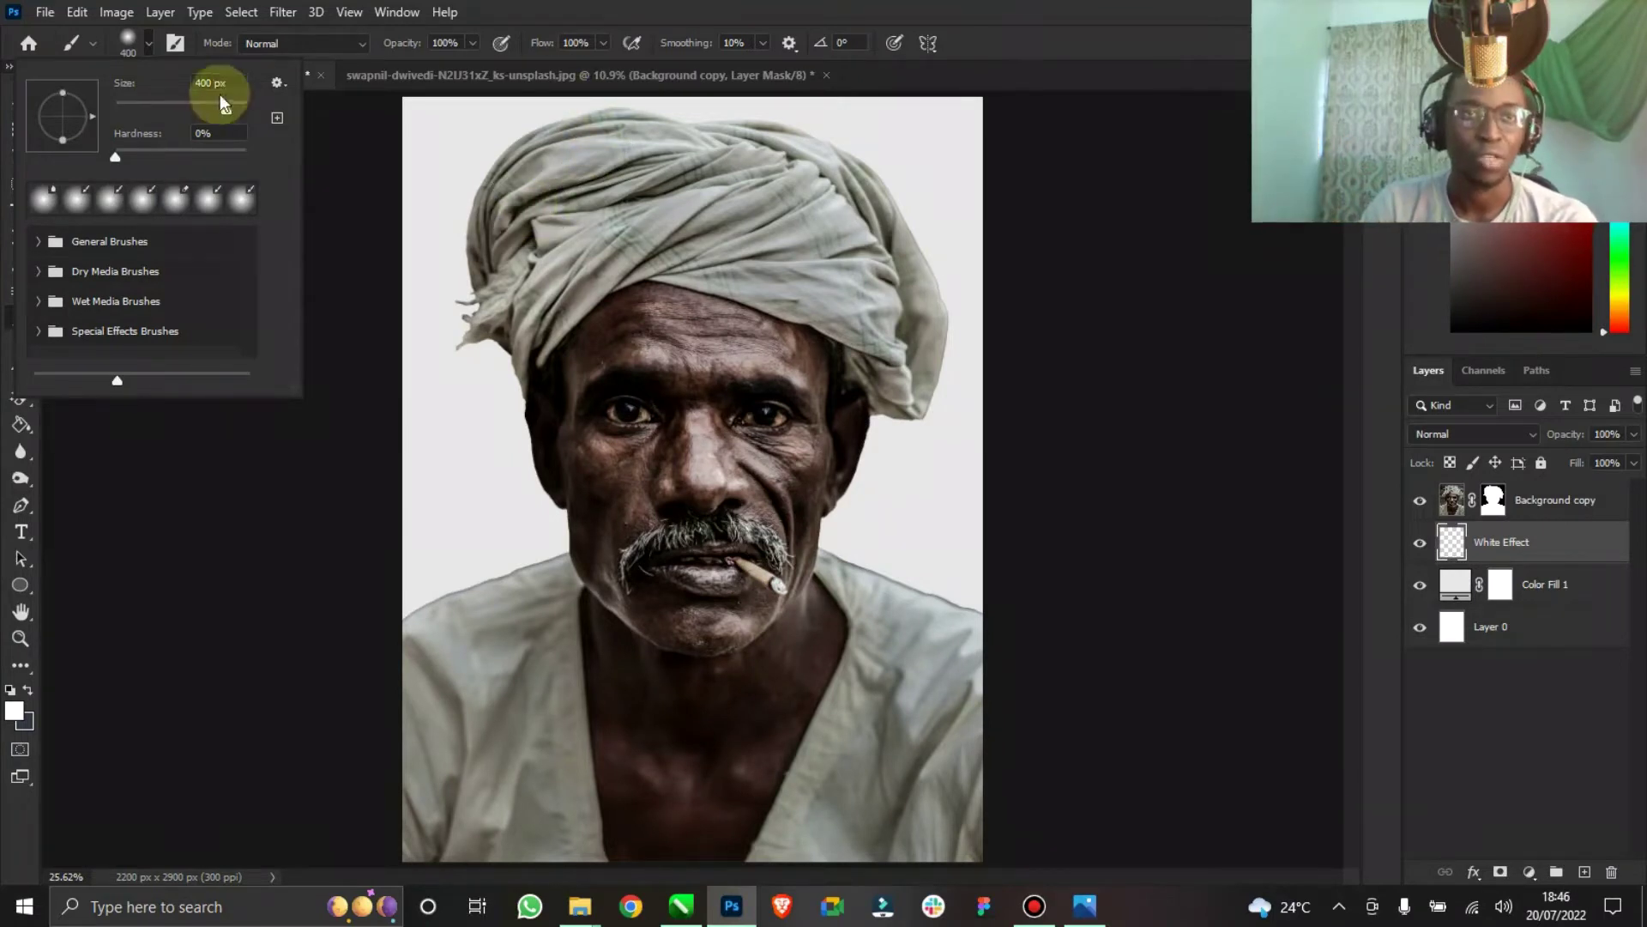
left_click(669, 11)
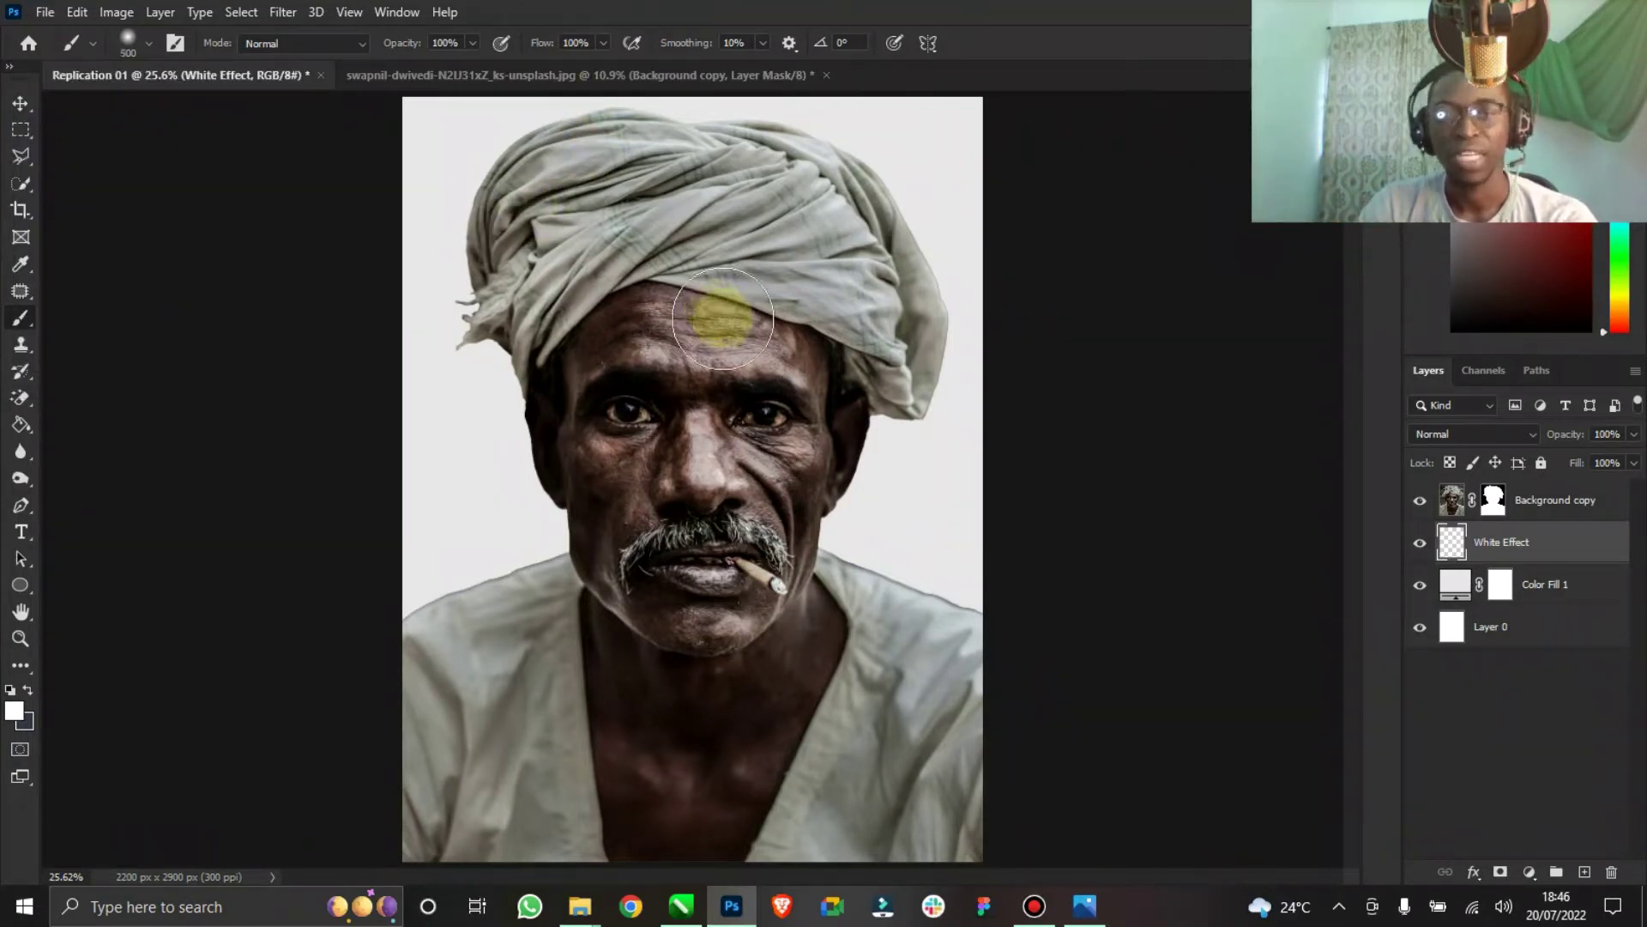
key("bracketright")
key("bracketright")
key("bracketright")
key("bracketright")
key("bracketright")
key("bracketright")
key("bracketright")
key("bracketright")
key("bracketright")
key("bracketright")
key("bracketright")
key("bracketright")
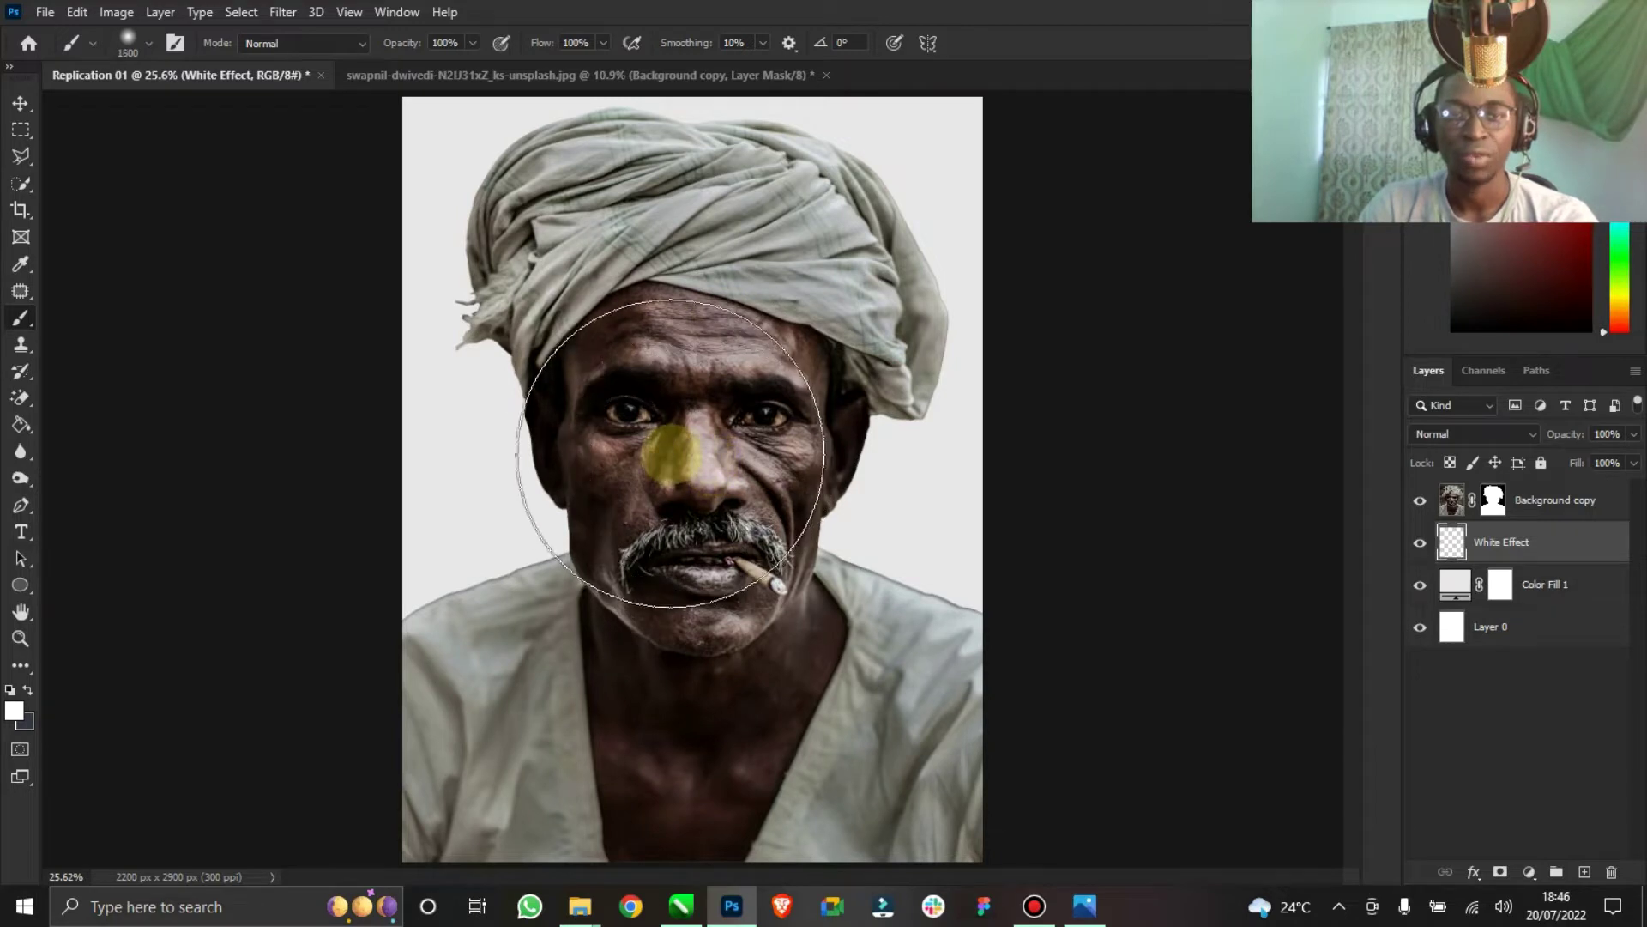
key("bracketright")
key("bracketright")
key("bracketright")
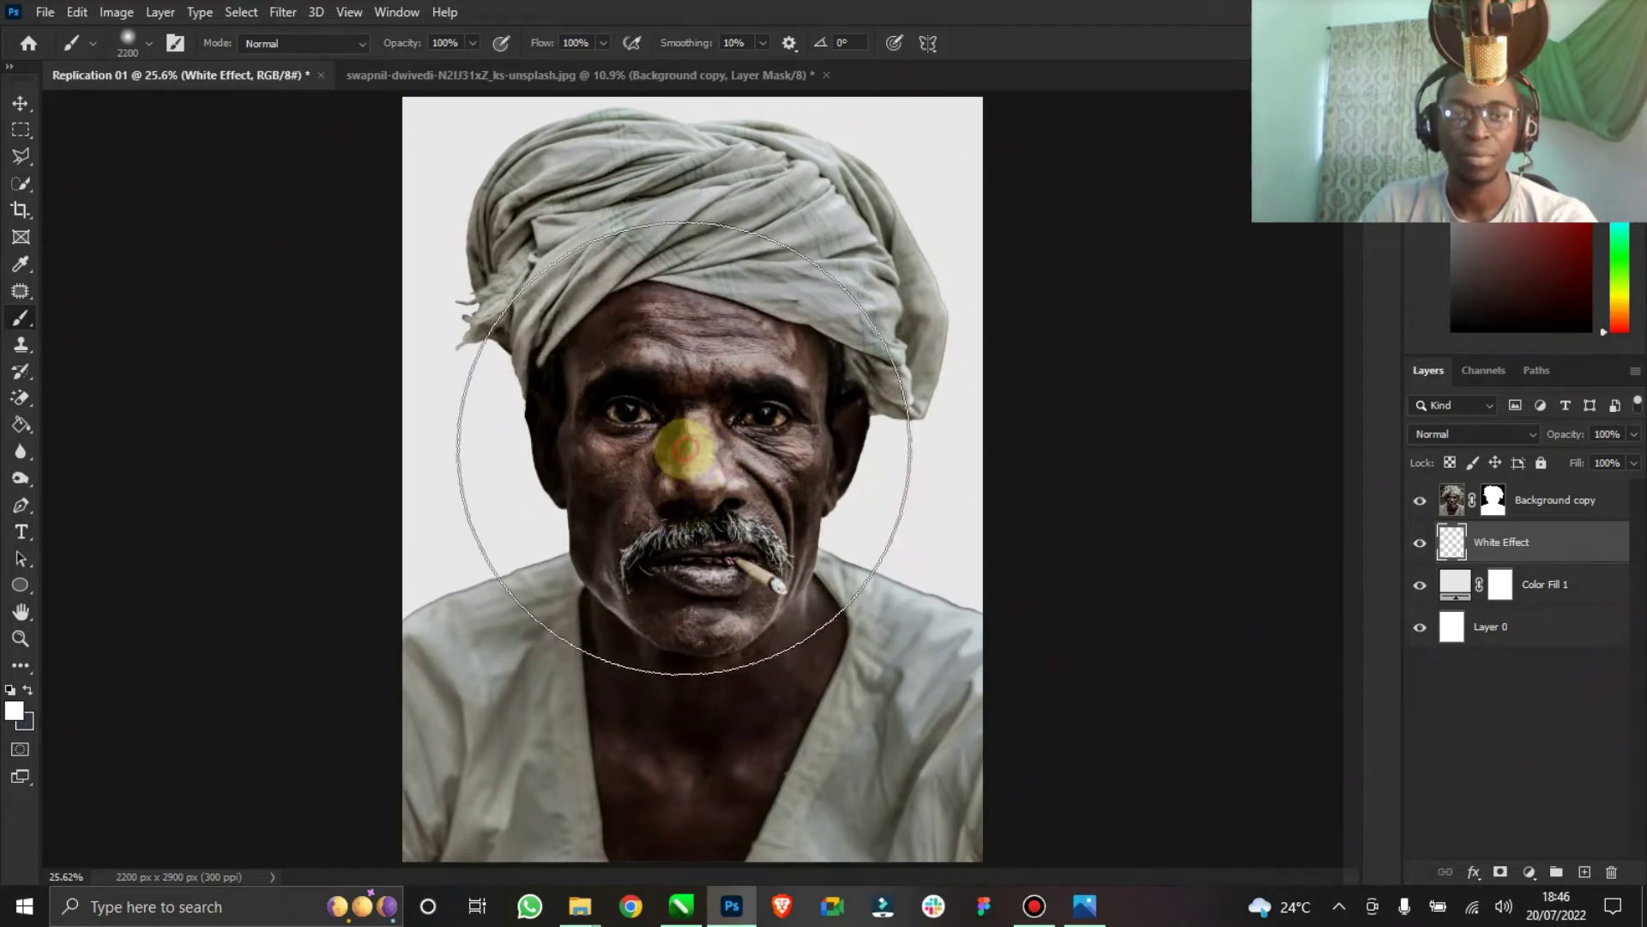
left_click(729, 401)
left_click(507, 637)
left_click(777, 633)
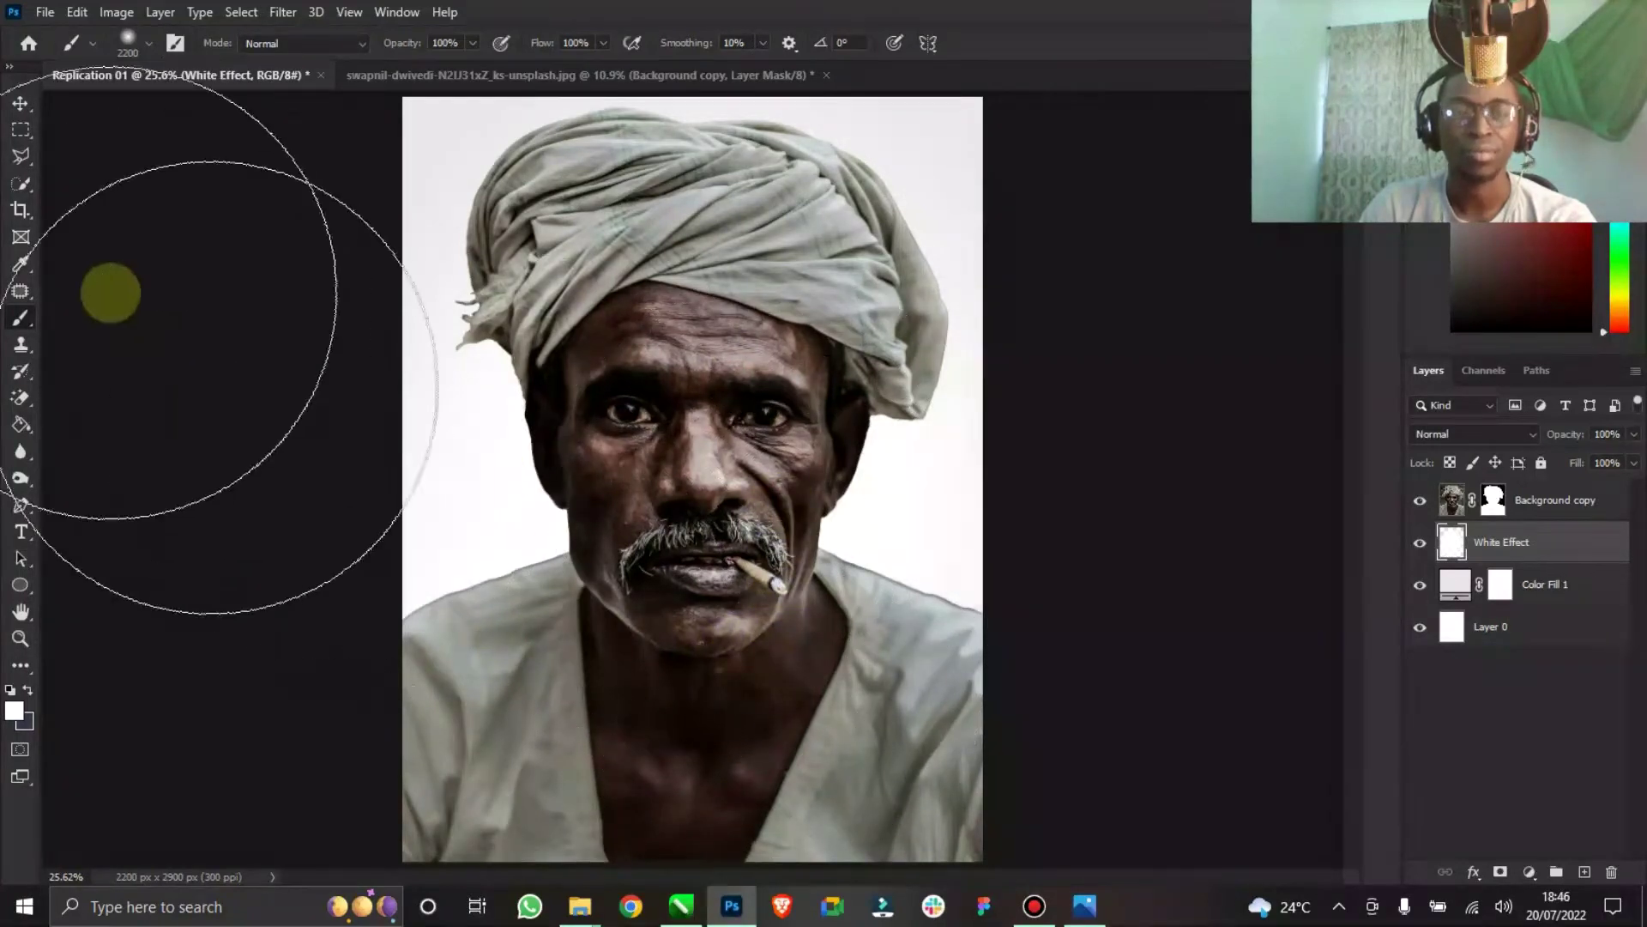
left_click(21, 103)
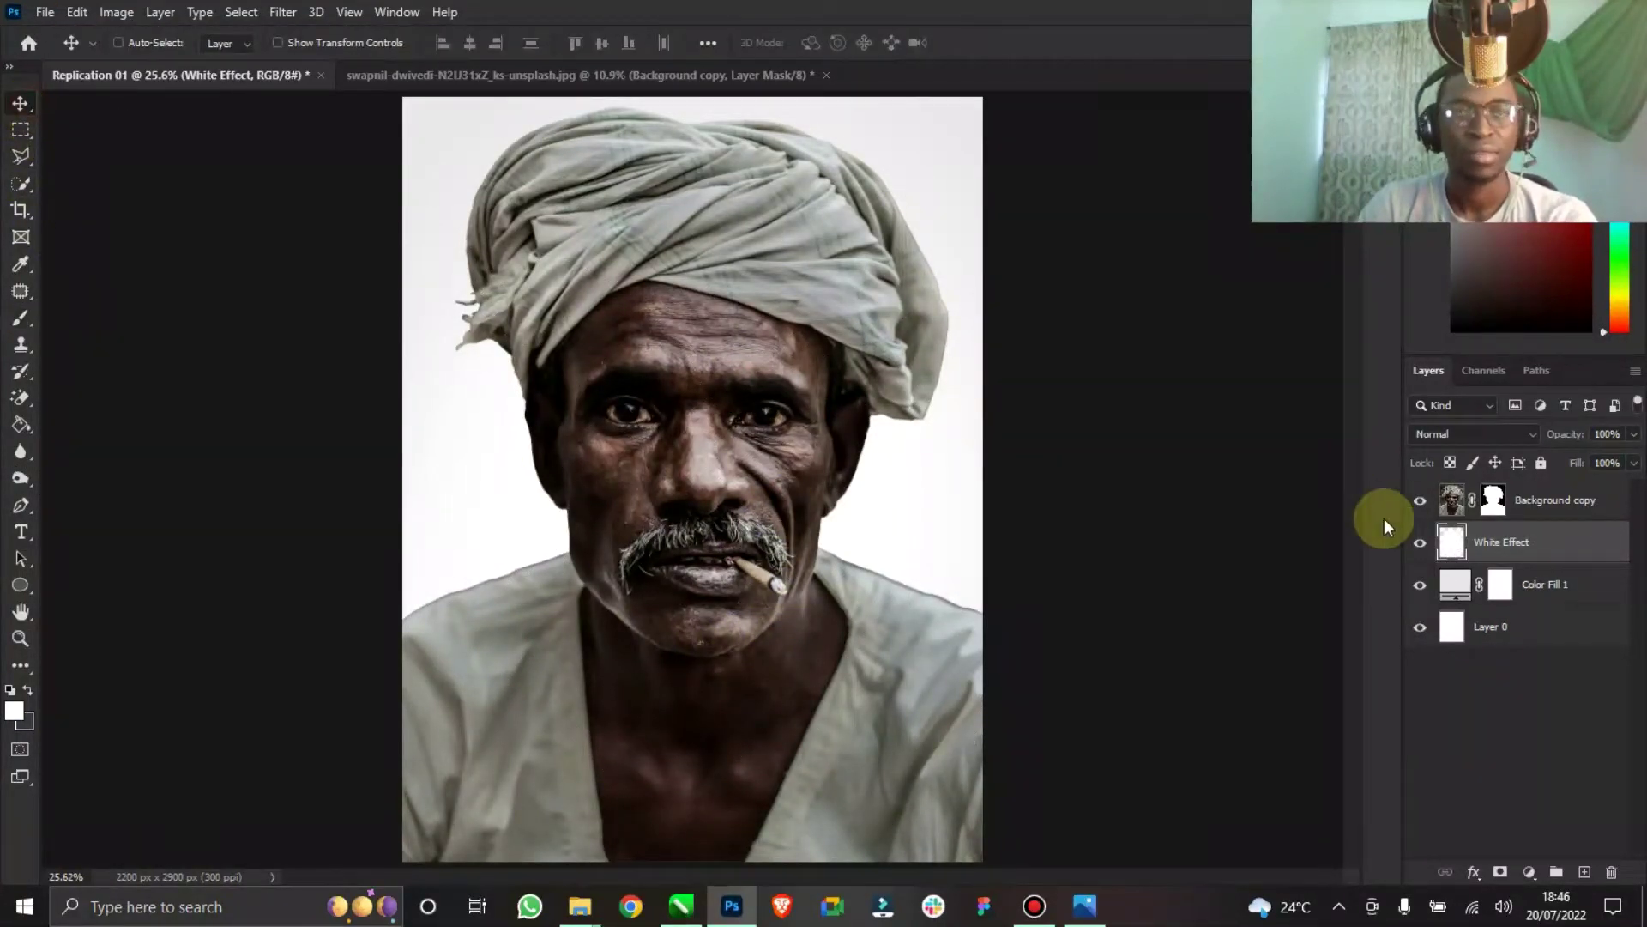
Toggle the White Effect layer's visibility to compare the background with and without the glow.
left_click(1418, 549)
left_click(1418, 549)
left_click(1418, 549)
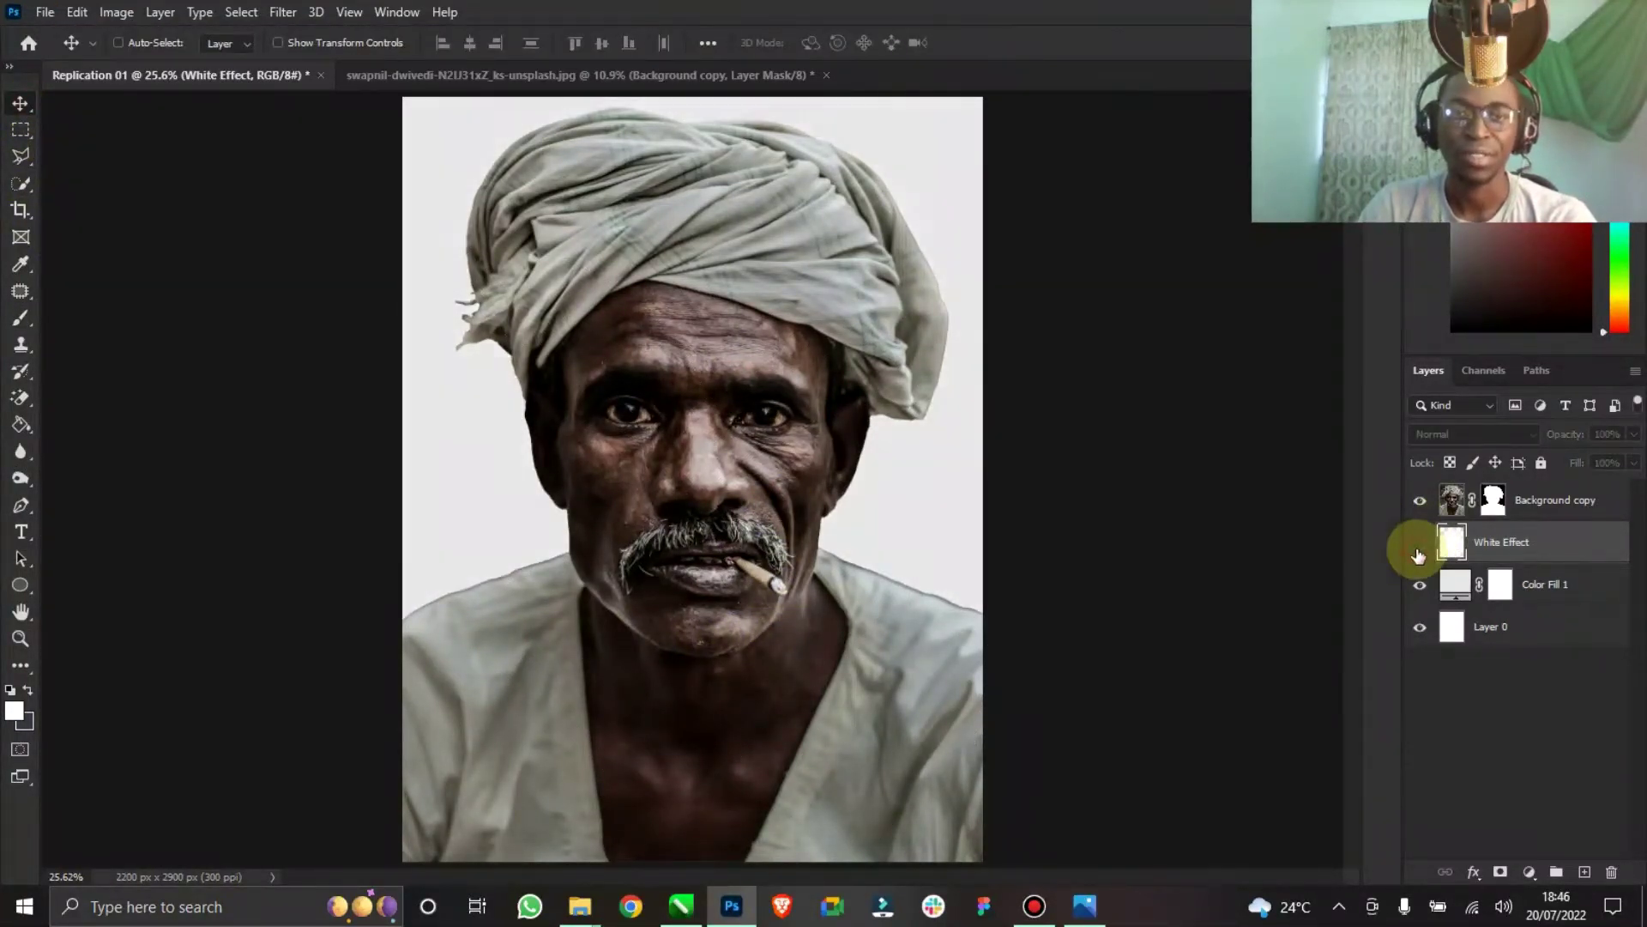
left_click(1418, 549)
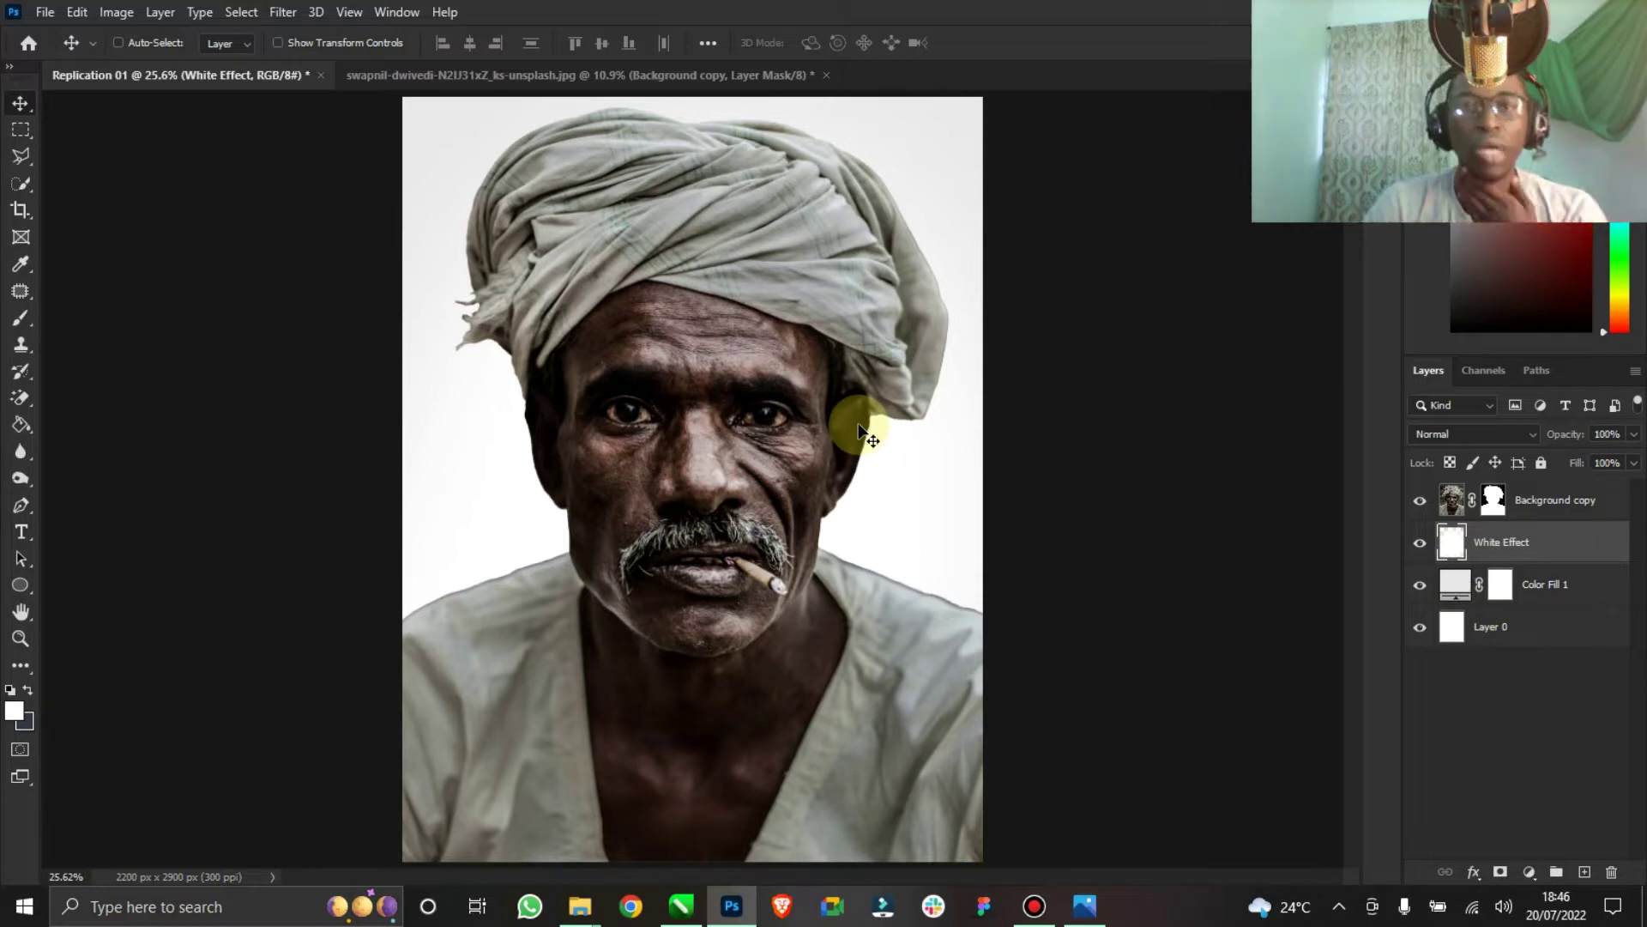
Examine the portrait's cut-out edge closely along the shoulder at the canvas's left side.
left_click(21, 639)
left_click_drag(430, 618, 732, 441)
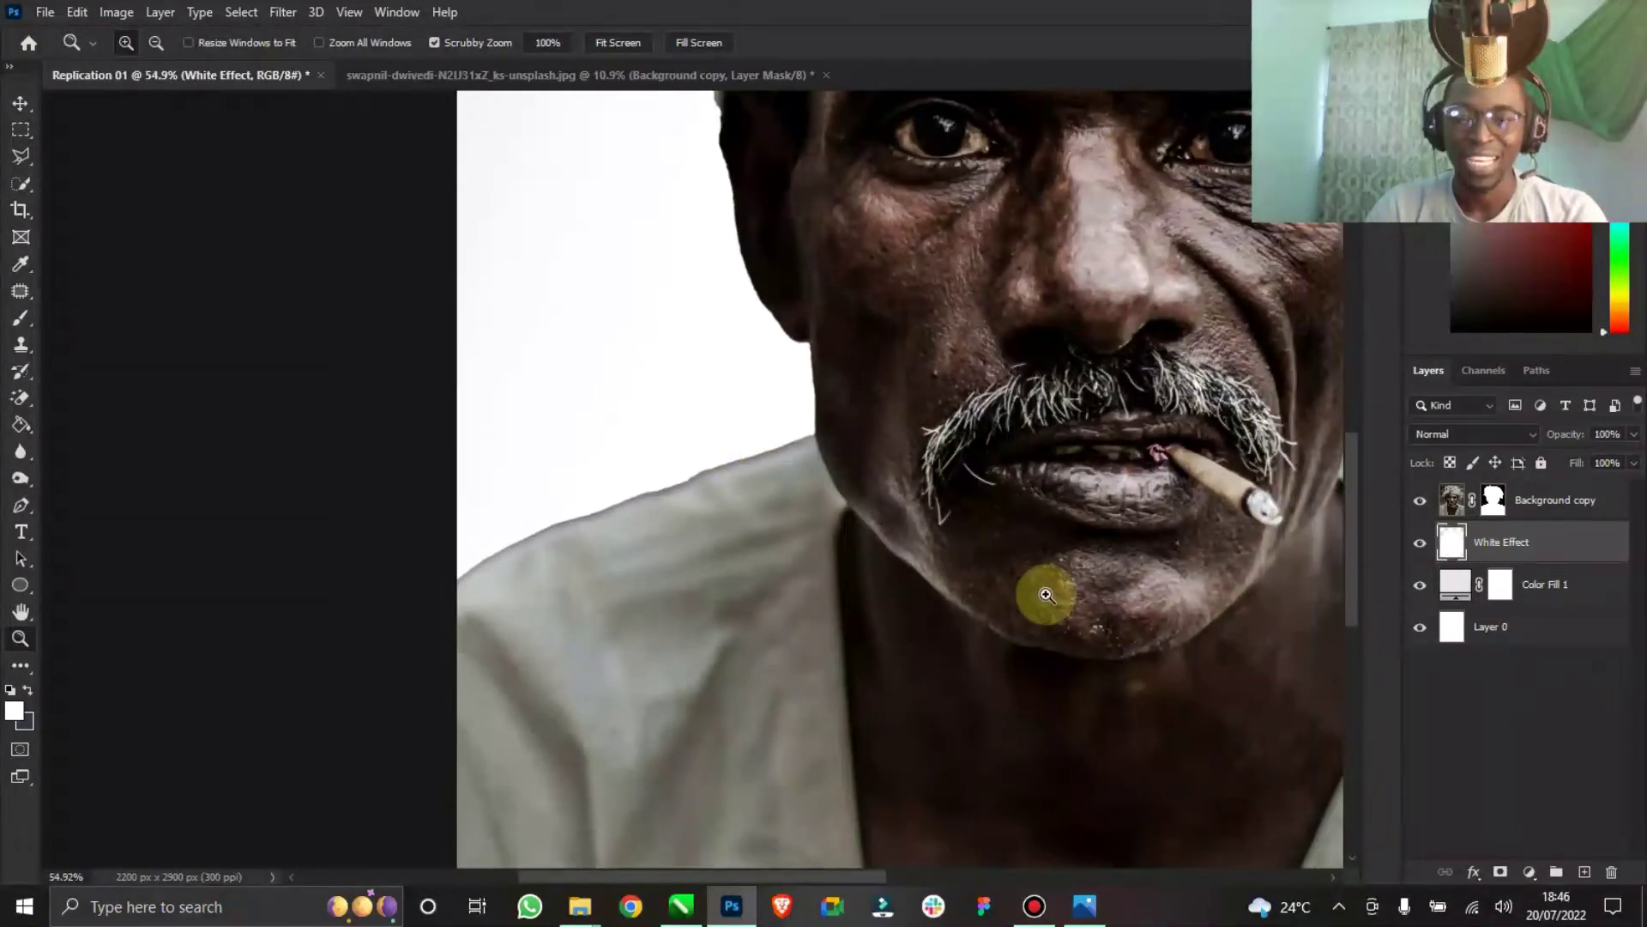
left_click_drag(855, 878, 978, 879)
left_click_drag(1129, 511, 984, 566)
left_click_drag(655, 578, 727, 549)
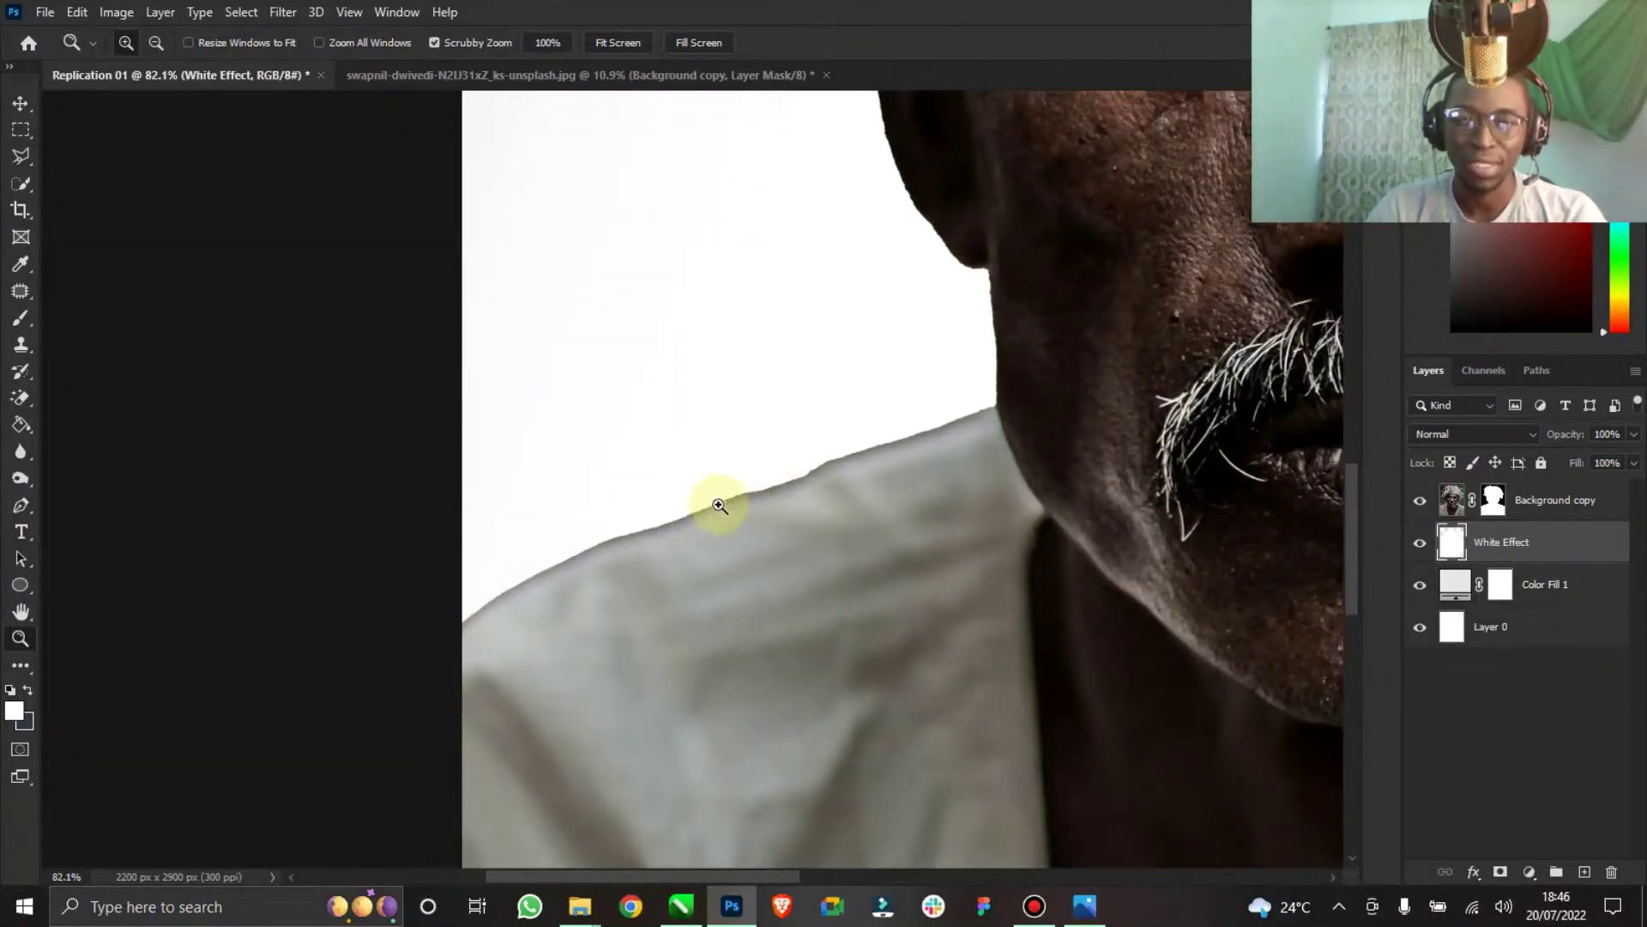
left_click_drag(761, 497, 717, 489)
left_click_drag(926, 484, 817, 487)
left_click_drag(747, 872, 912, 650)
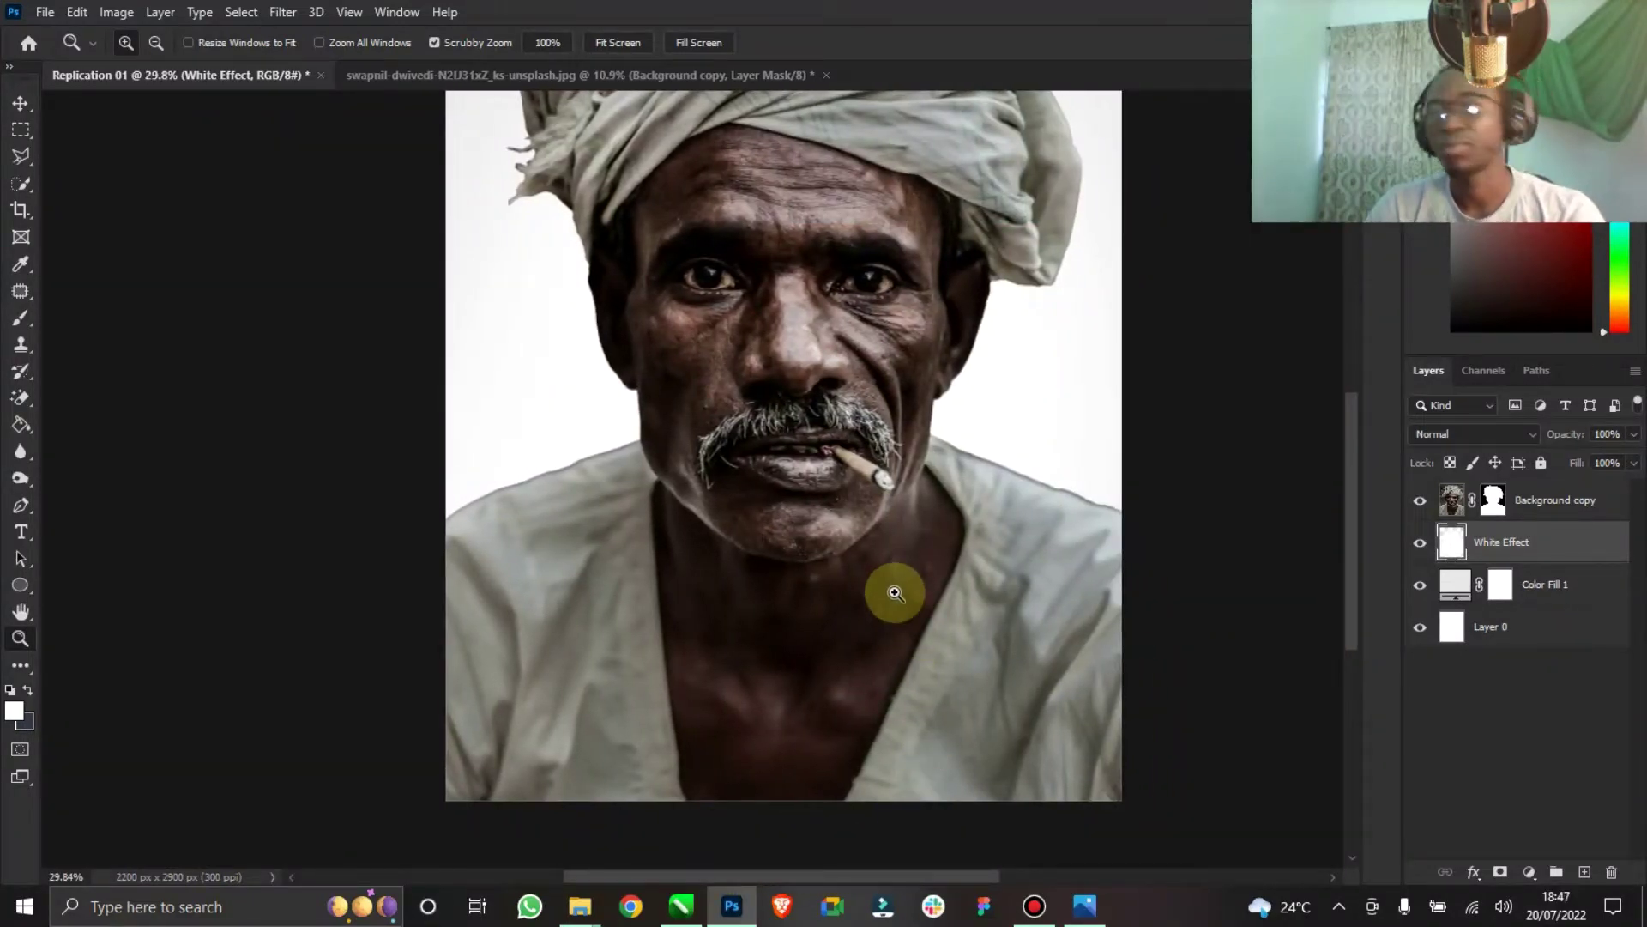
mouse_move(578, 512)
left_mouse_down()
mouse_move(610, 456)
mouse_move(437, 502)
mouse_move(471, 489)
mouse_move(250, 471)
mouse_move(471, 478)
mouse_move(253, 368)
left_mouse_up()
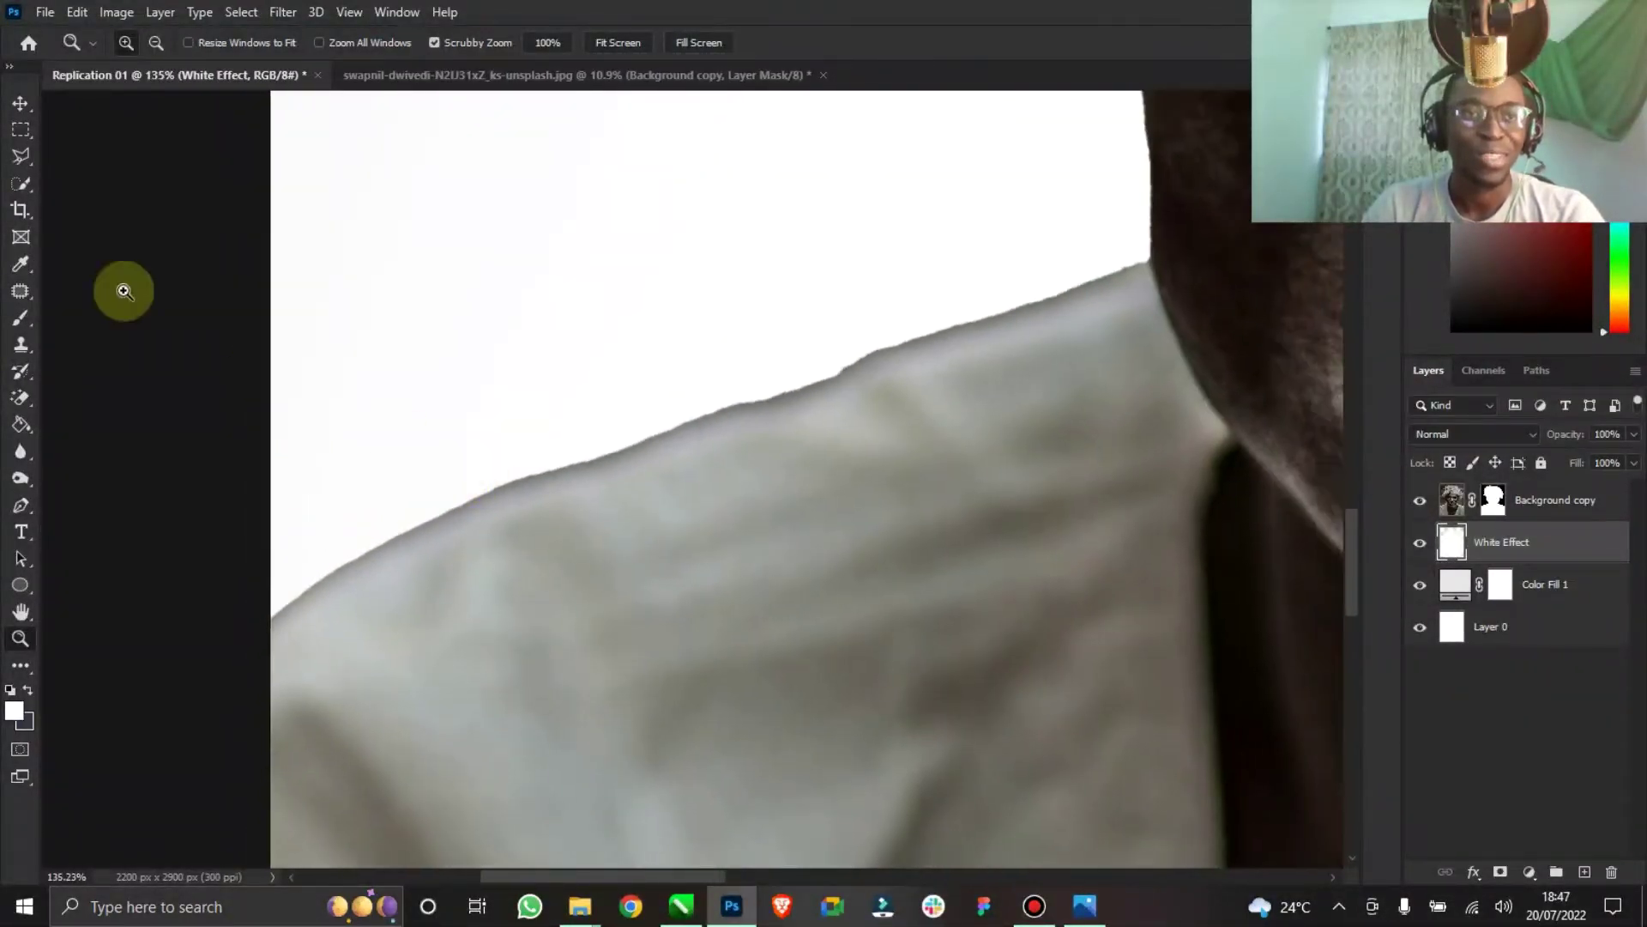
Outline the dark fringe along the left-hand shoulder with the Polygonal Lasso, from the canvas edge to the neck and back through the background.
left_click(20, 156)
left_click(21, 638)
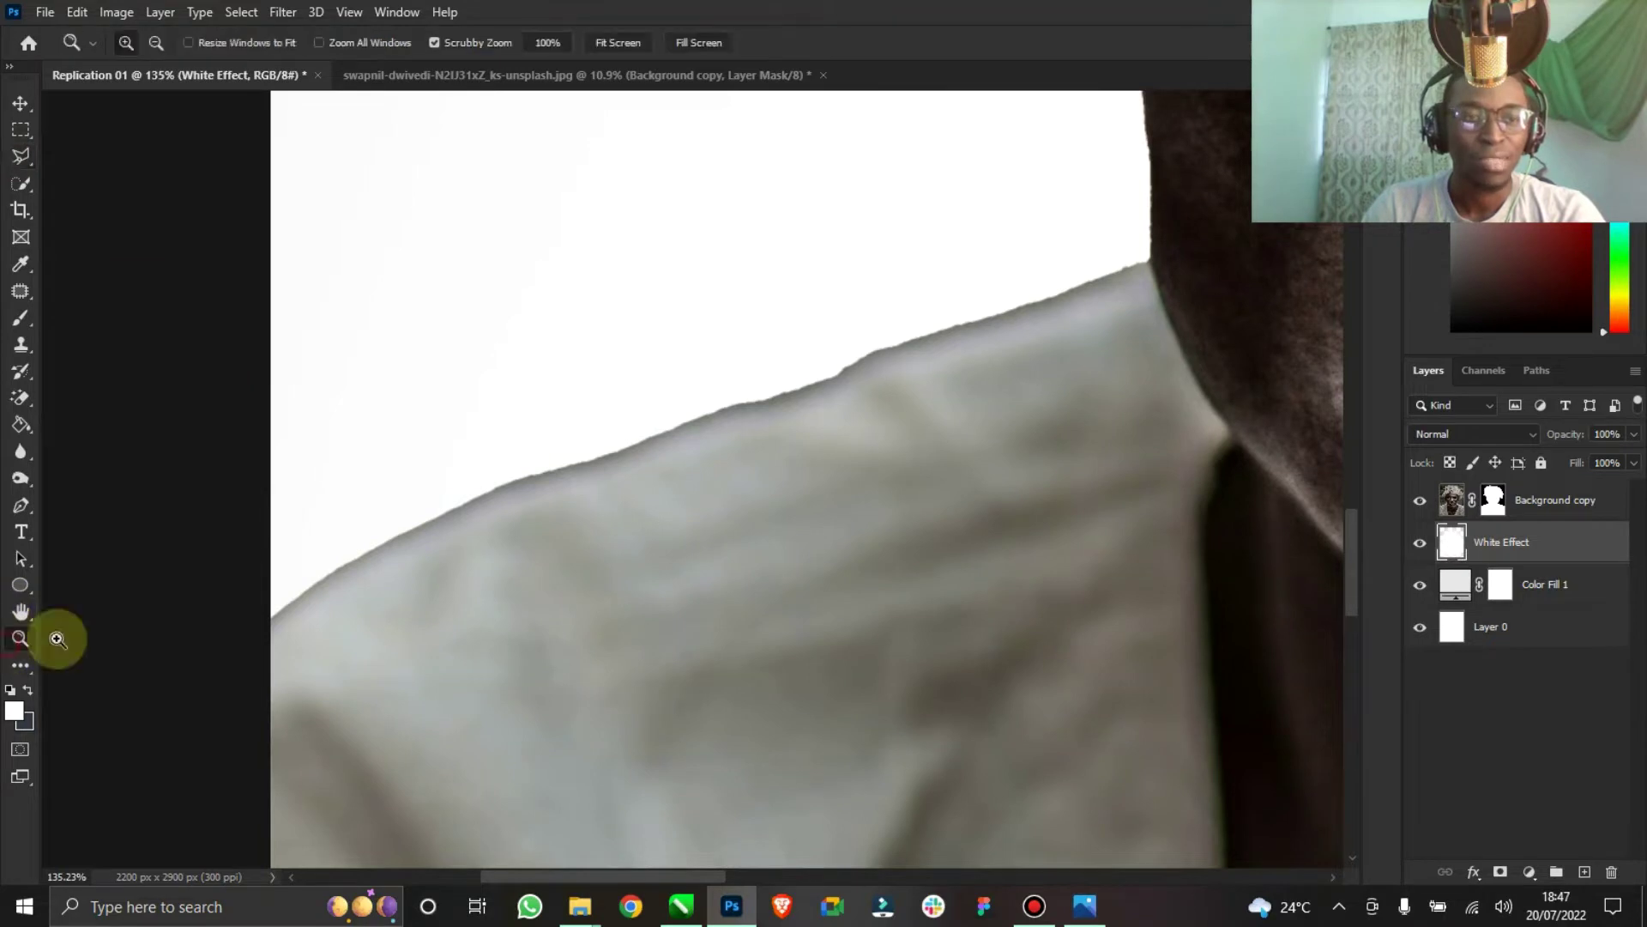
left_click_drag(343, 599, 361, 598)
left_click_drag(21, 156, 105, 162)
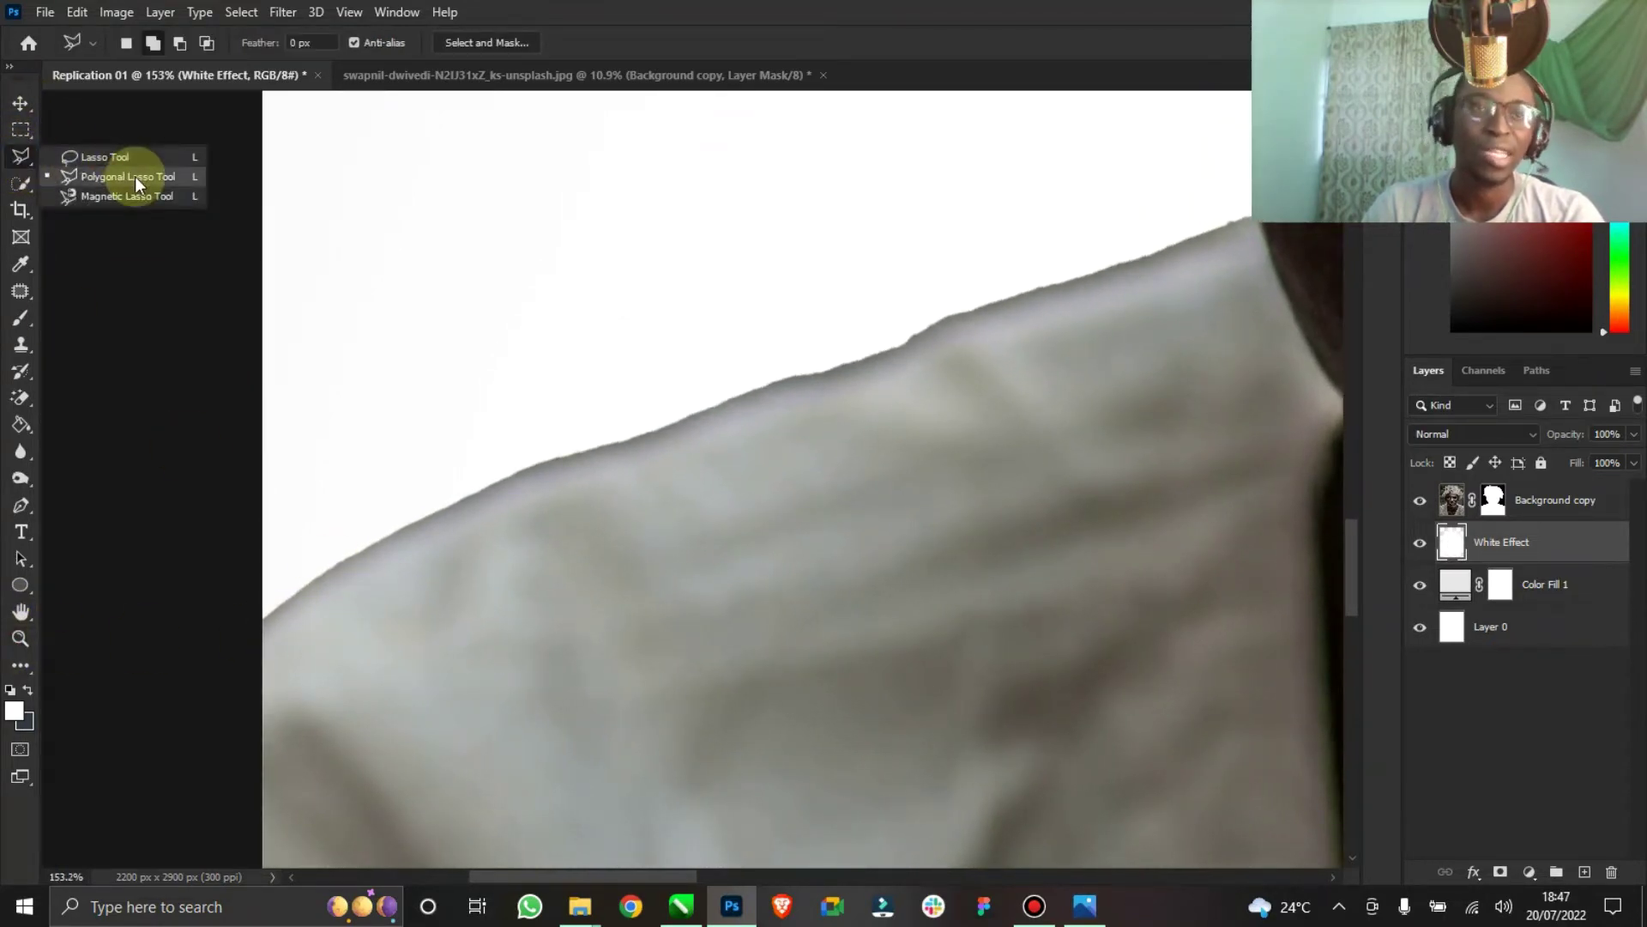
left_click_drag(139, 176, 143, 178)
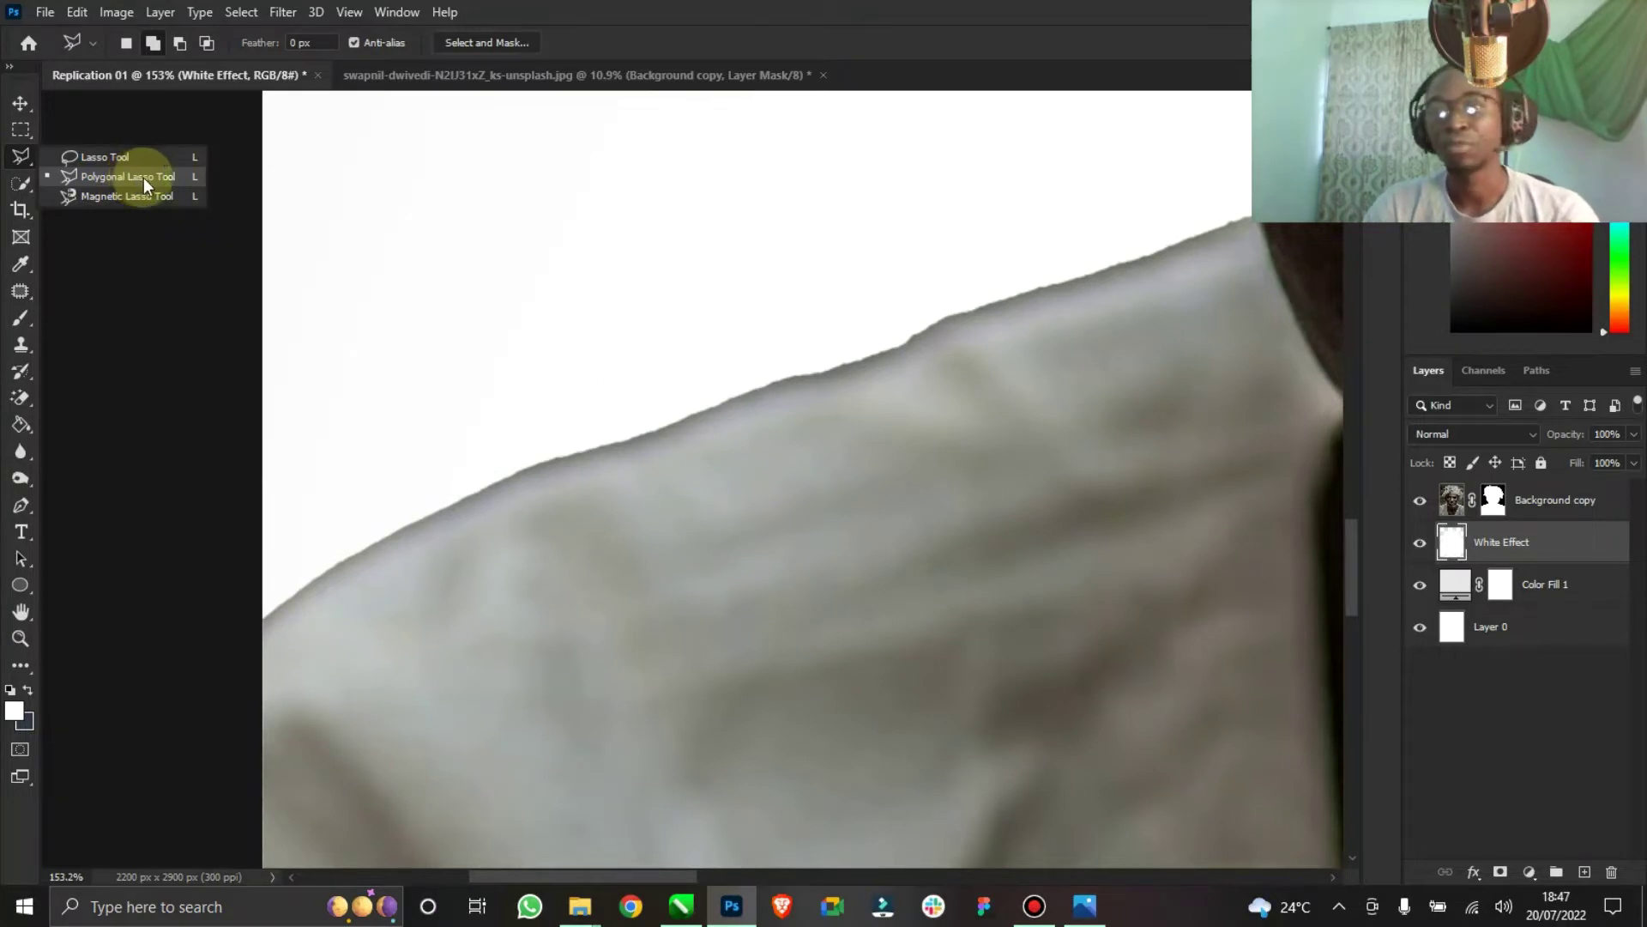
left_click(243, 652)
left_click(330, 579)
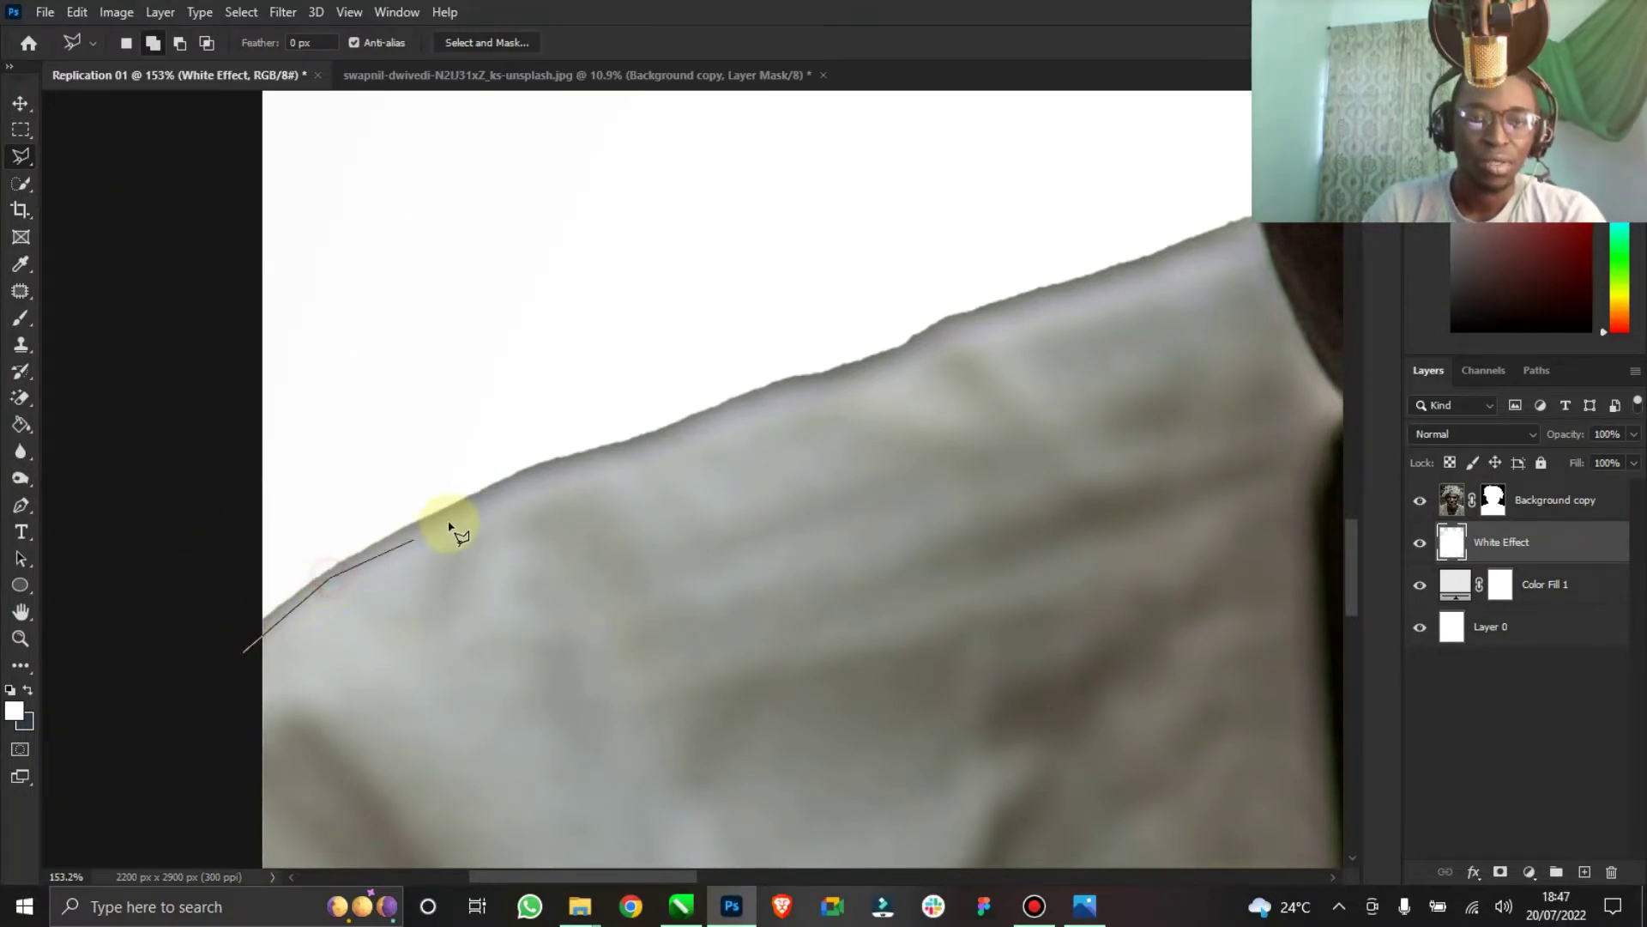
left_click(473, 506)
left_click(644, 439)
left_click(833, 387)
left_click(922, 346)
left_click(966, 324)
left_click(1141, 264)
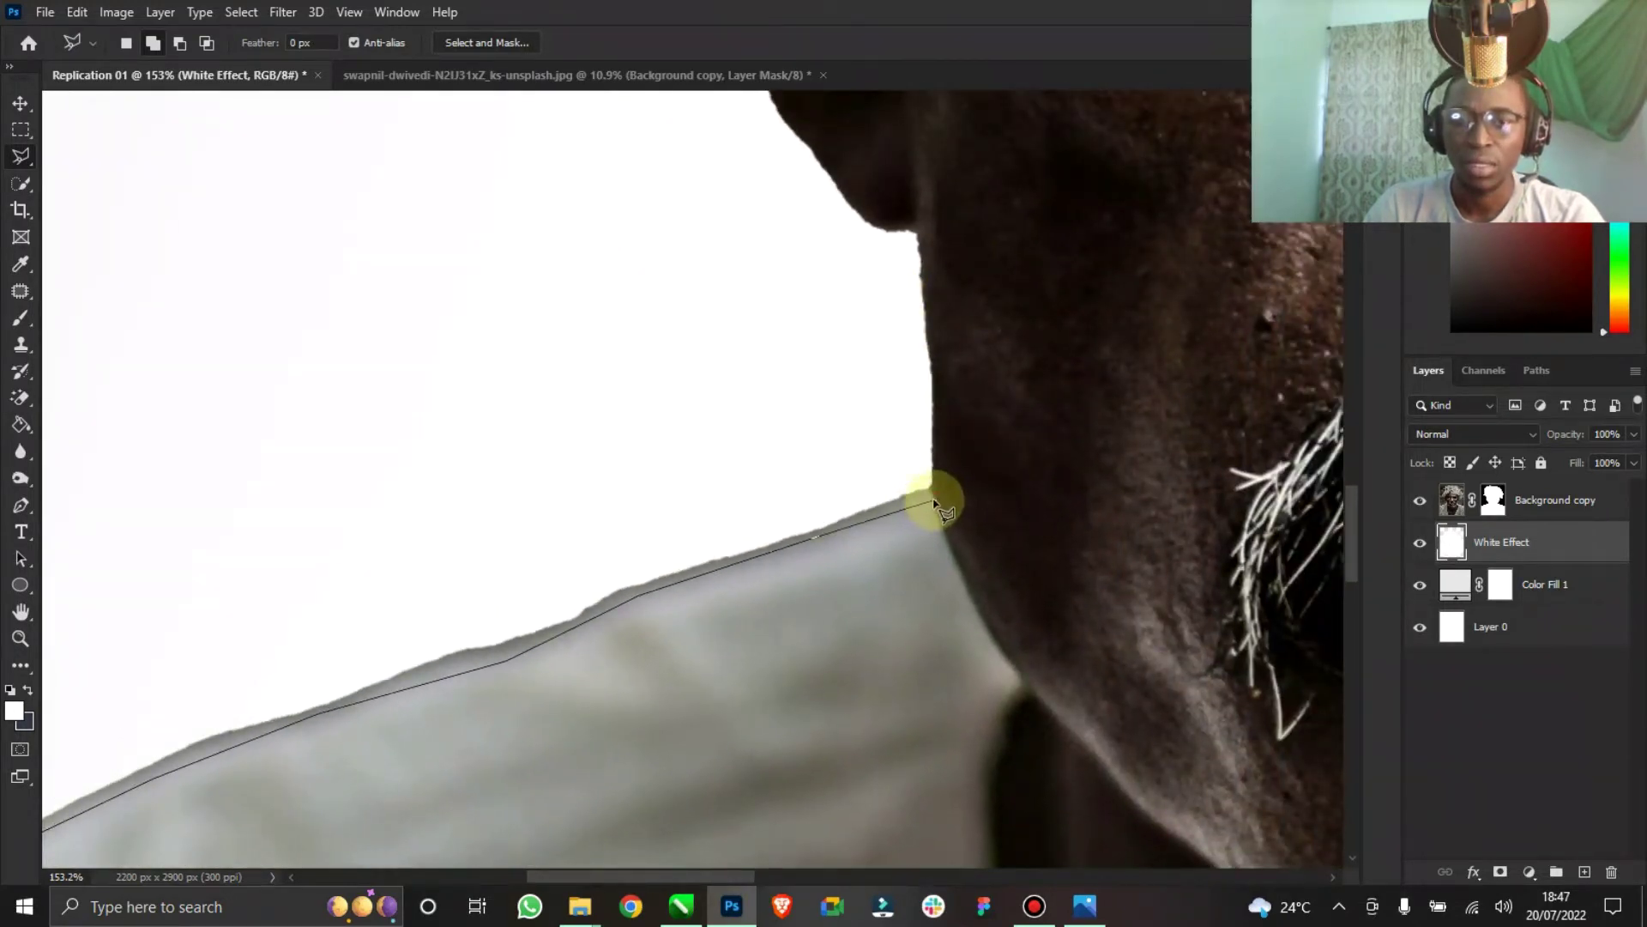
left_click(935, 502)
left_click(926, 438)
left_click(444, 483)
left_click(249, 477)
double_click(249, 477)
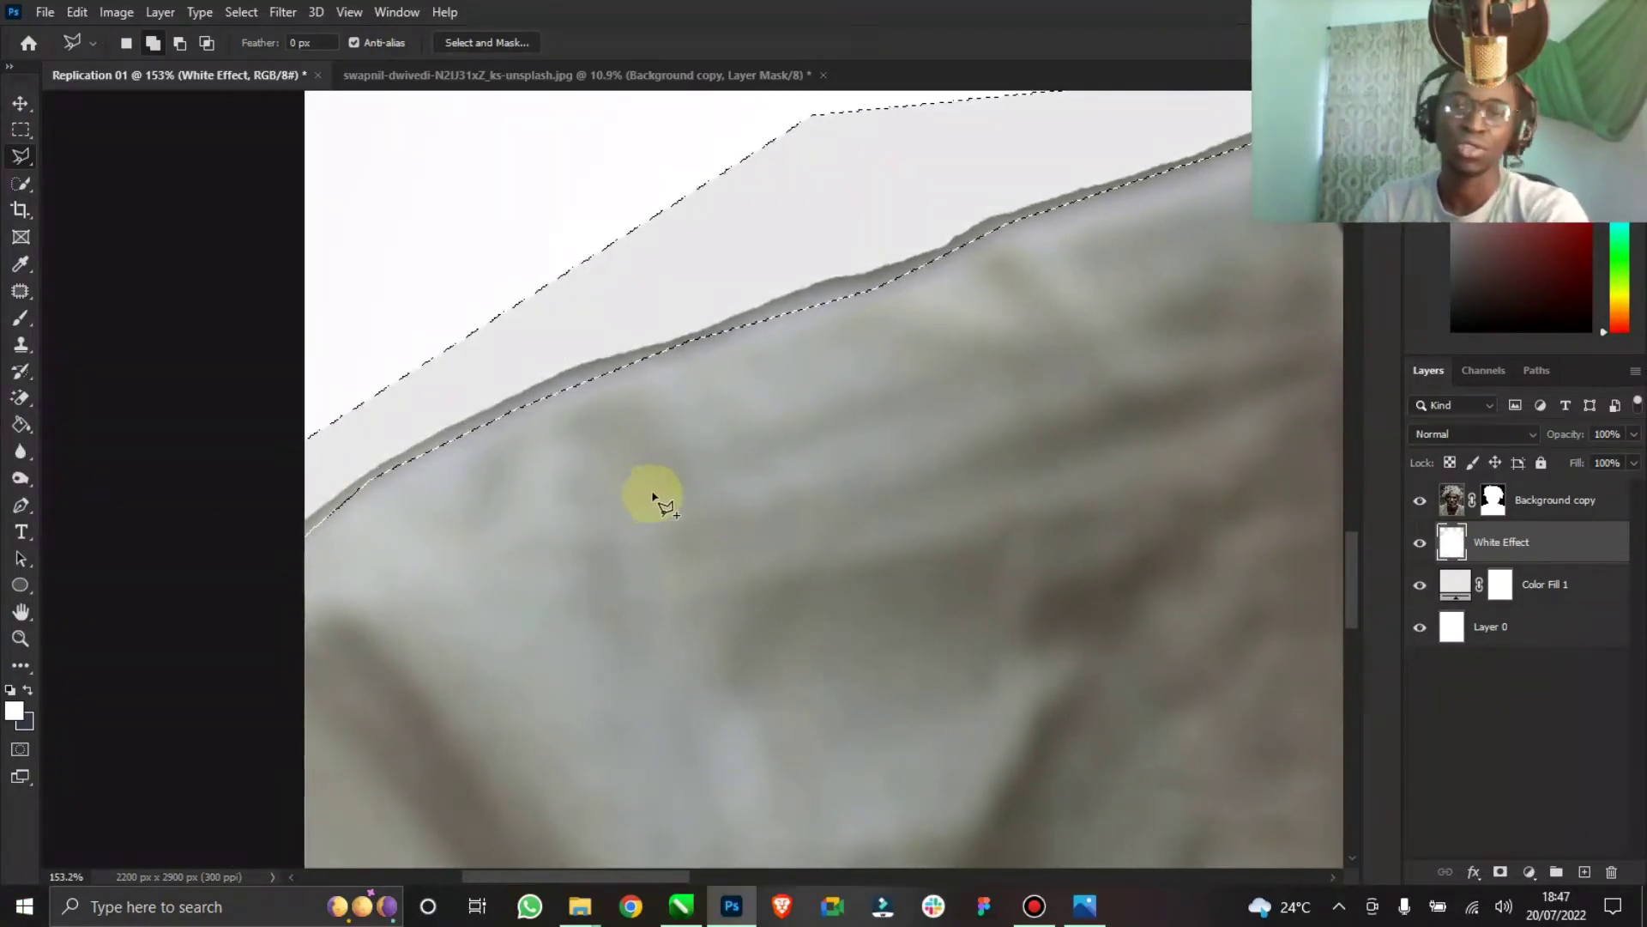
Hide the selected left-hand shoulder fringe on the Background copy layer mask and clear the selection.
key("alt+BackSpace")
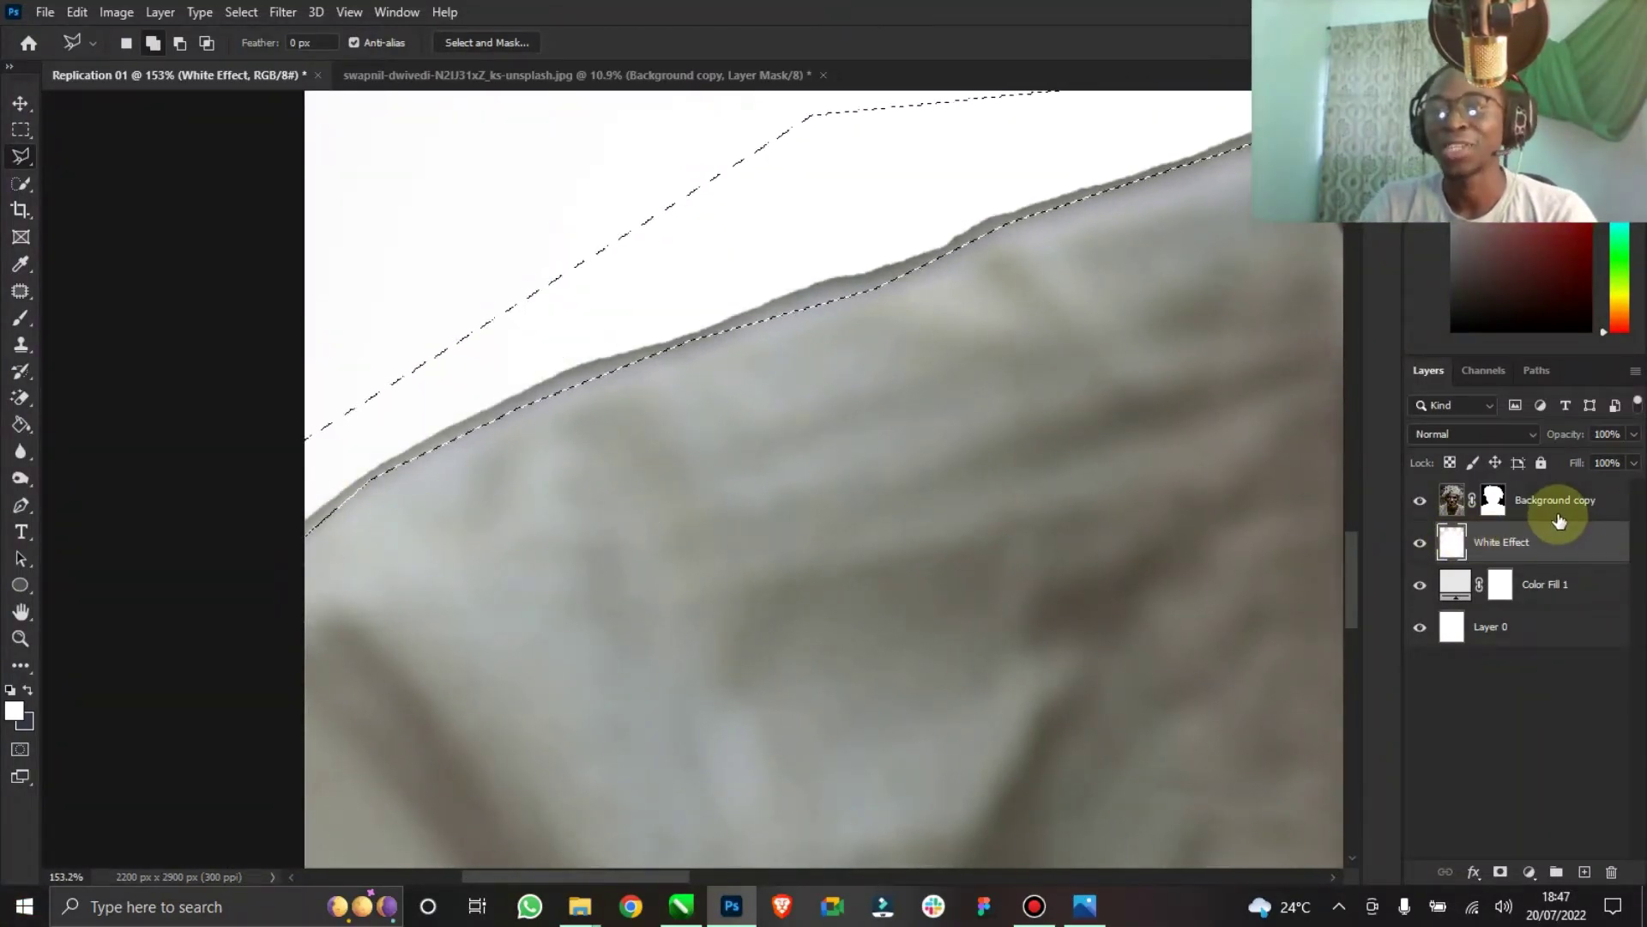
left_click(1559, 516)
left_click(1490, 510)
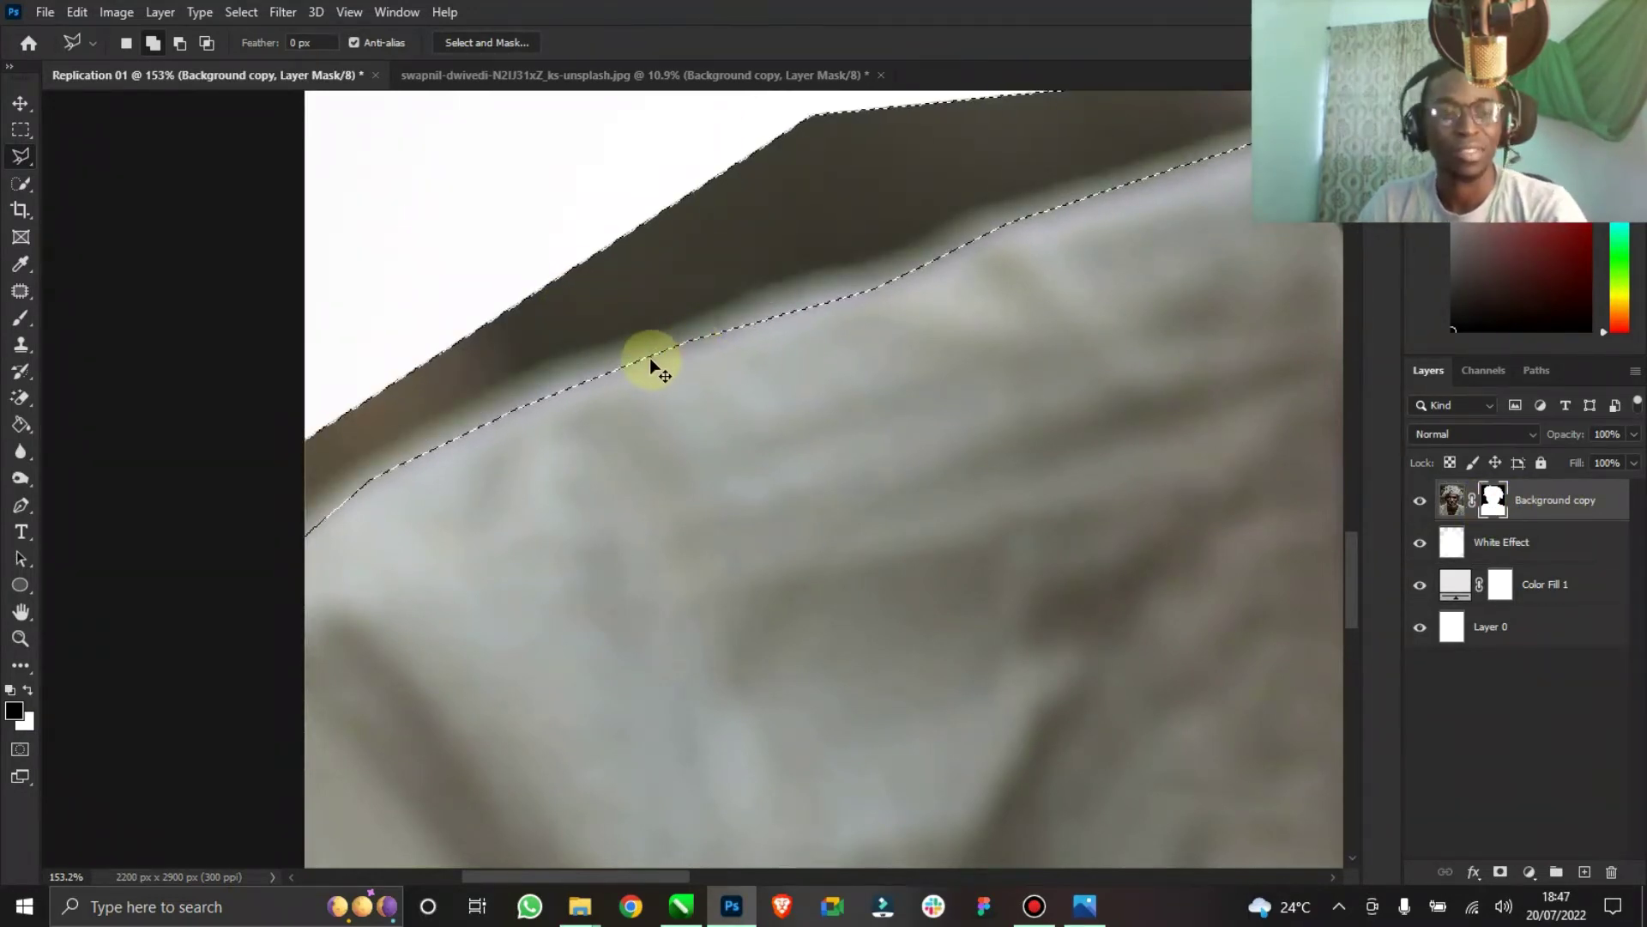
key("alt+BackSpace")
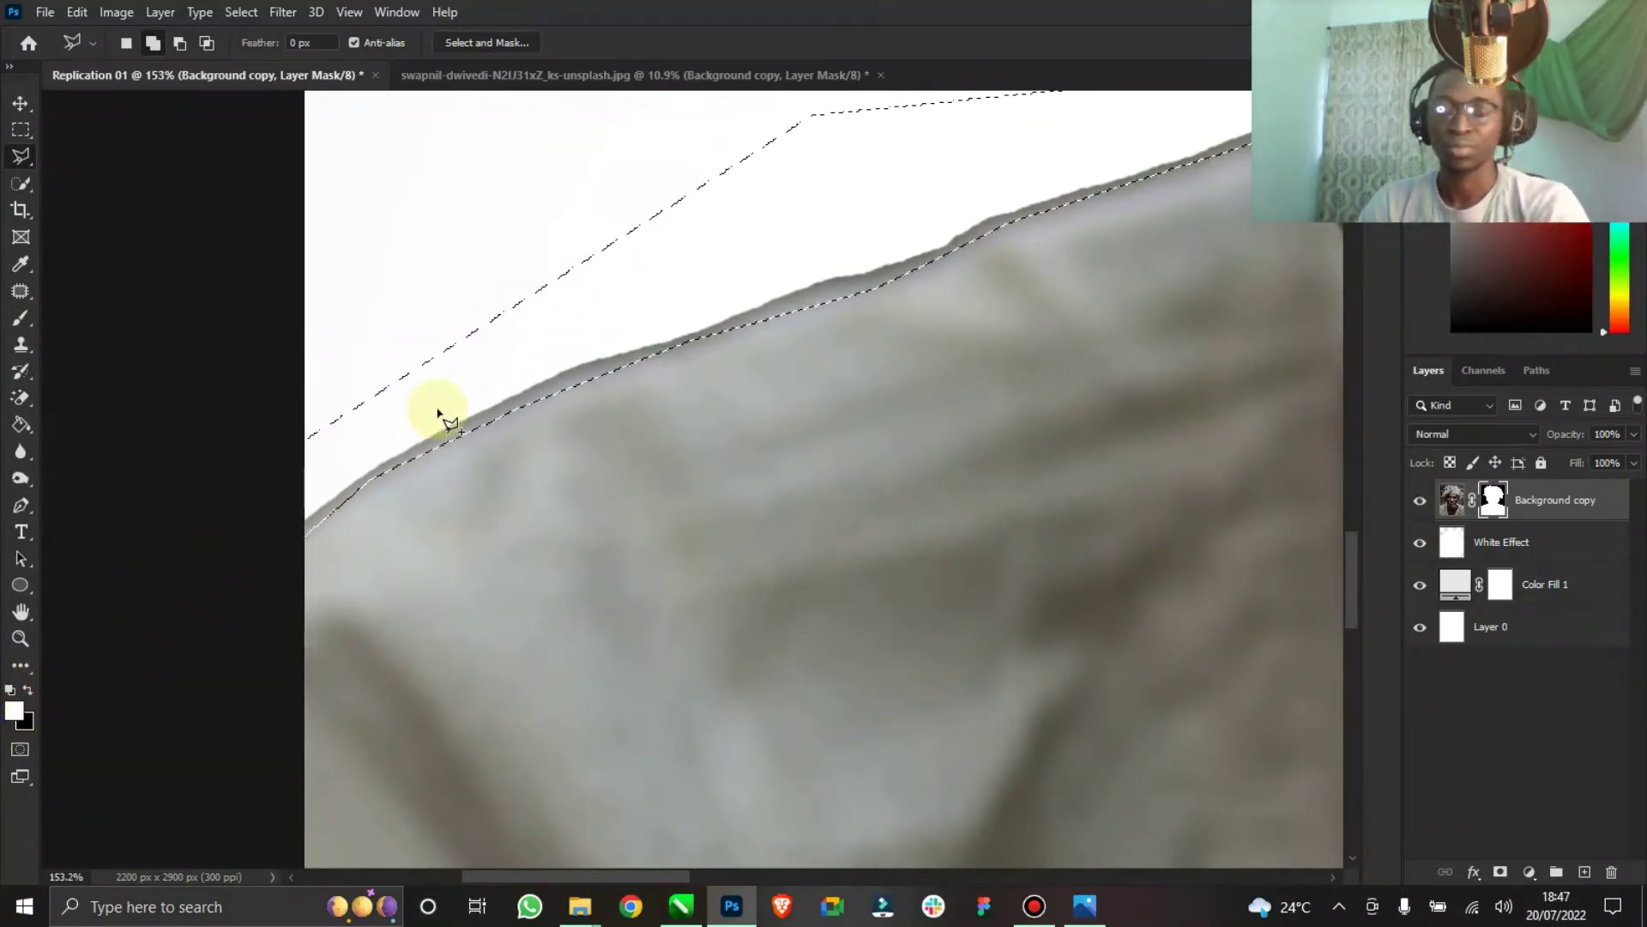
right_click(602, 348)
left_click(645, 353)
Outline the fringe along the right-hand shoulder with the Polygonal Lasso, hide it on the portrait's layer mask, and deselect.
left_click_drag(633, 872, 1140, 802)
left_click(923, 532)
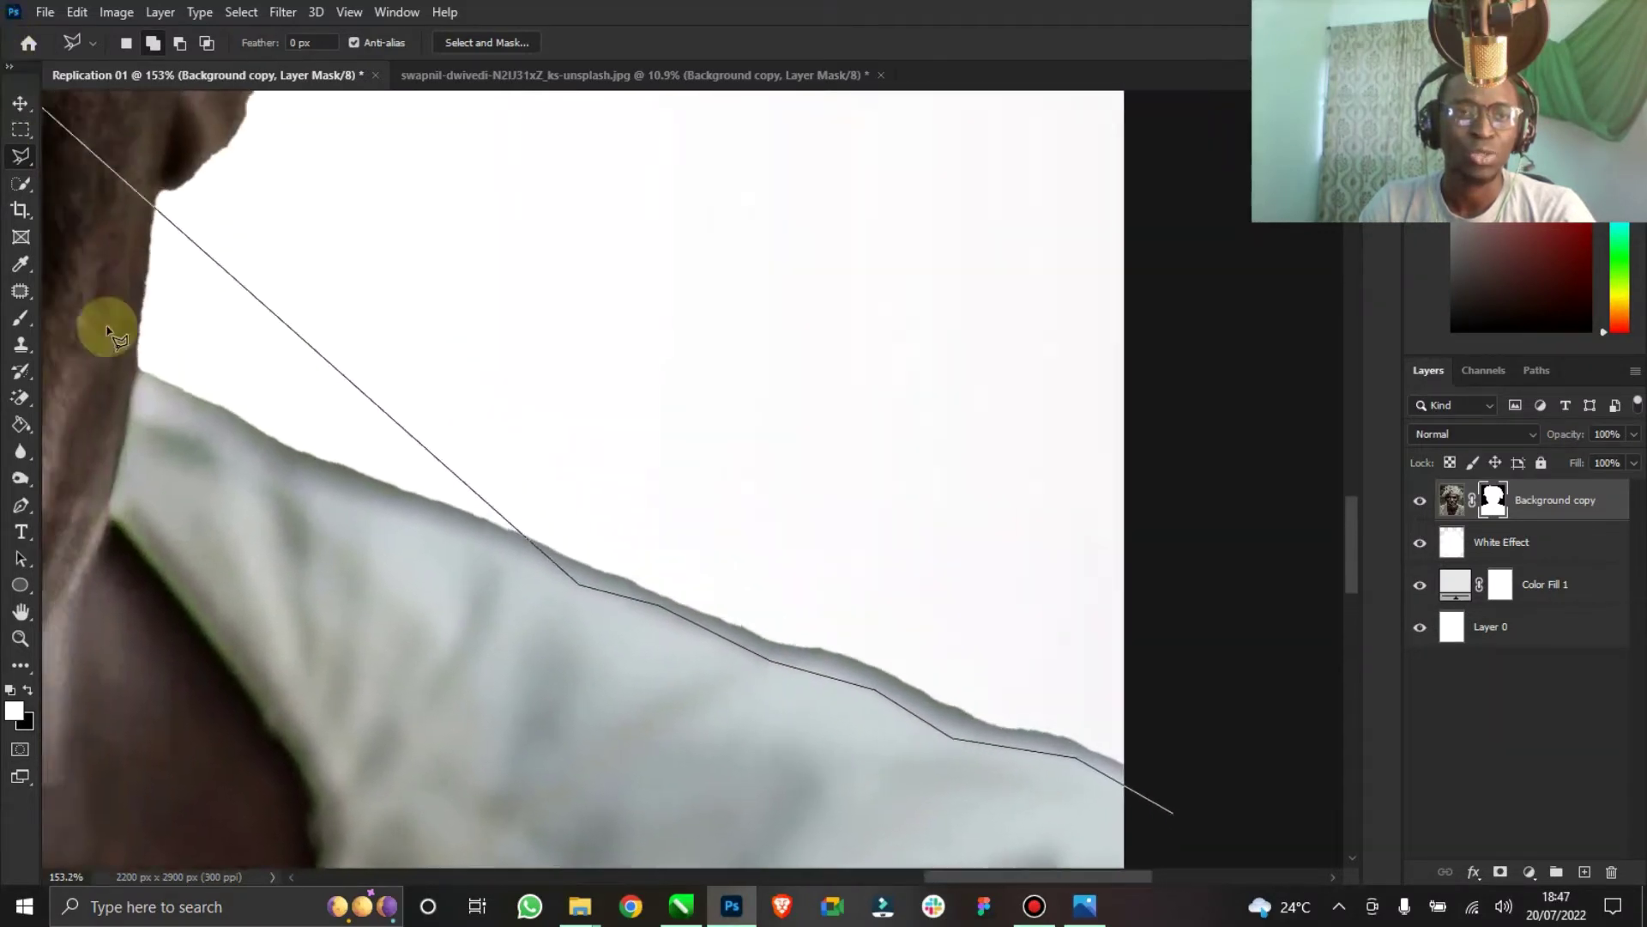
left_click(385, 487)
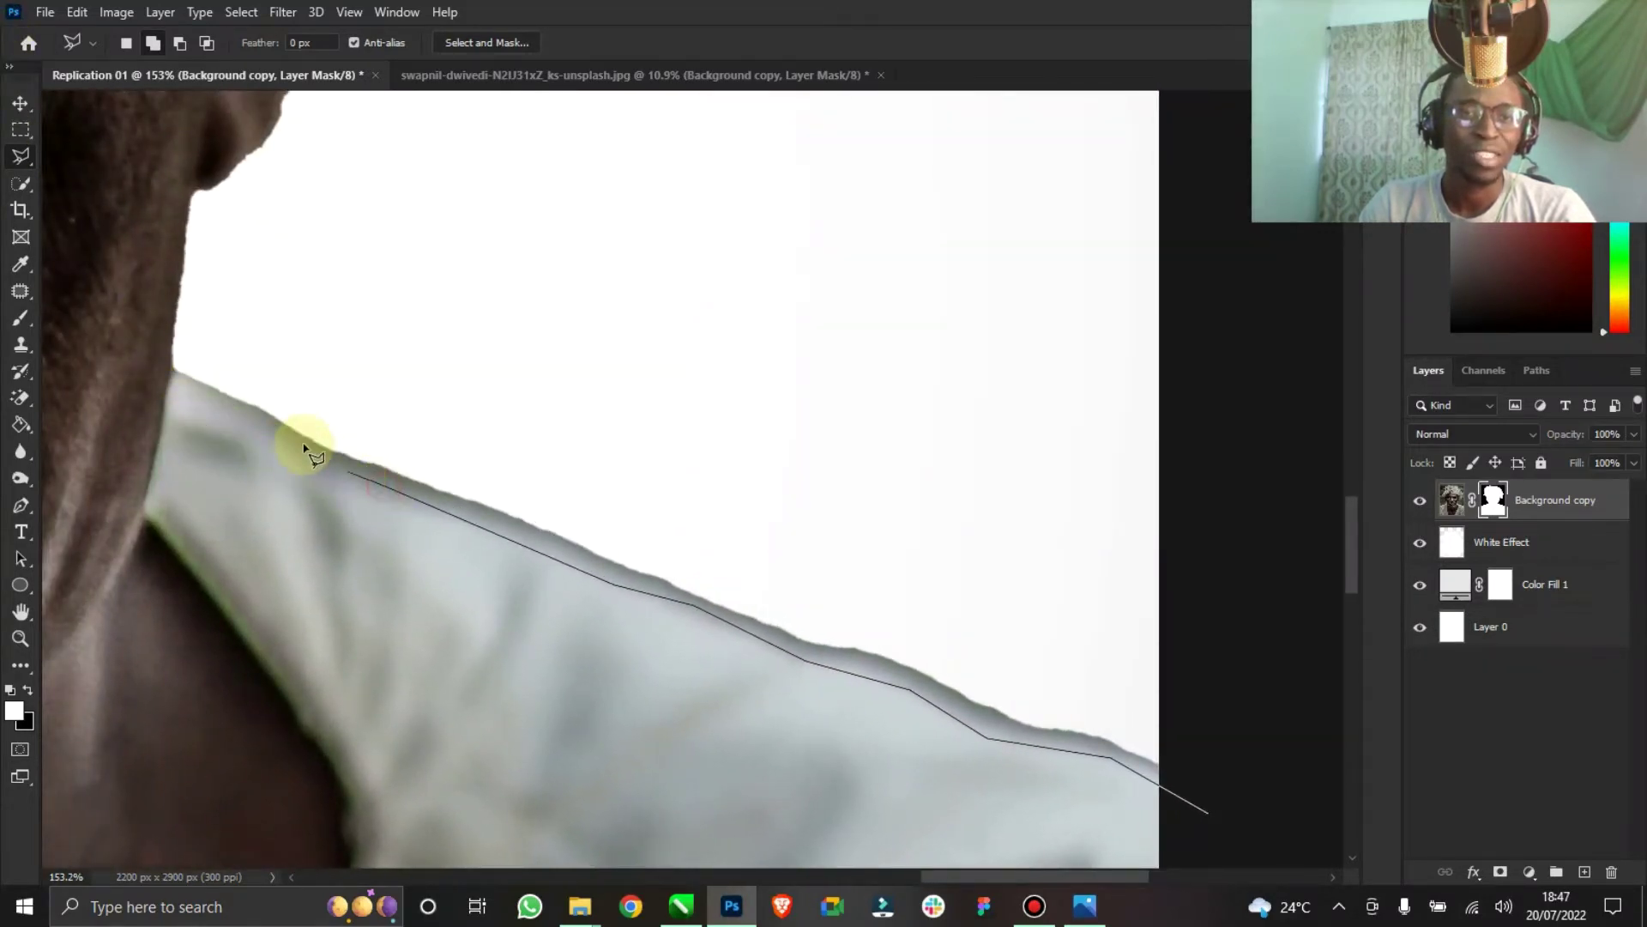
left_click(674, 319)
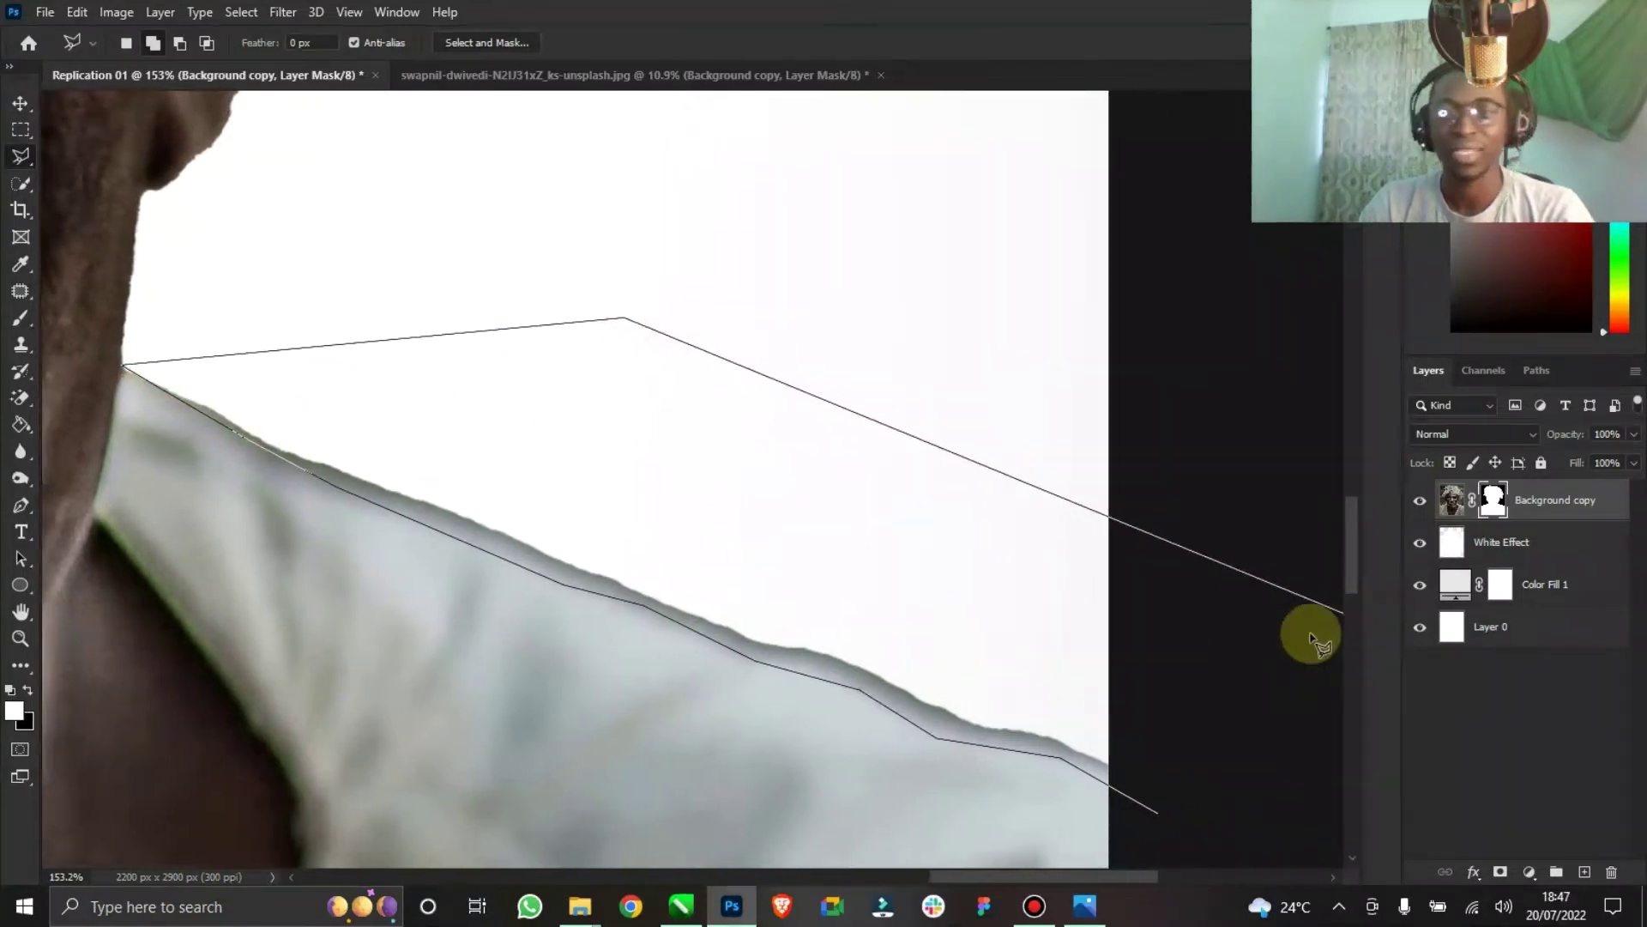
double_click(1207, 651)
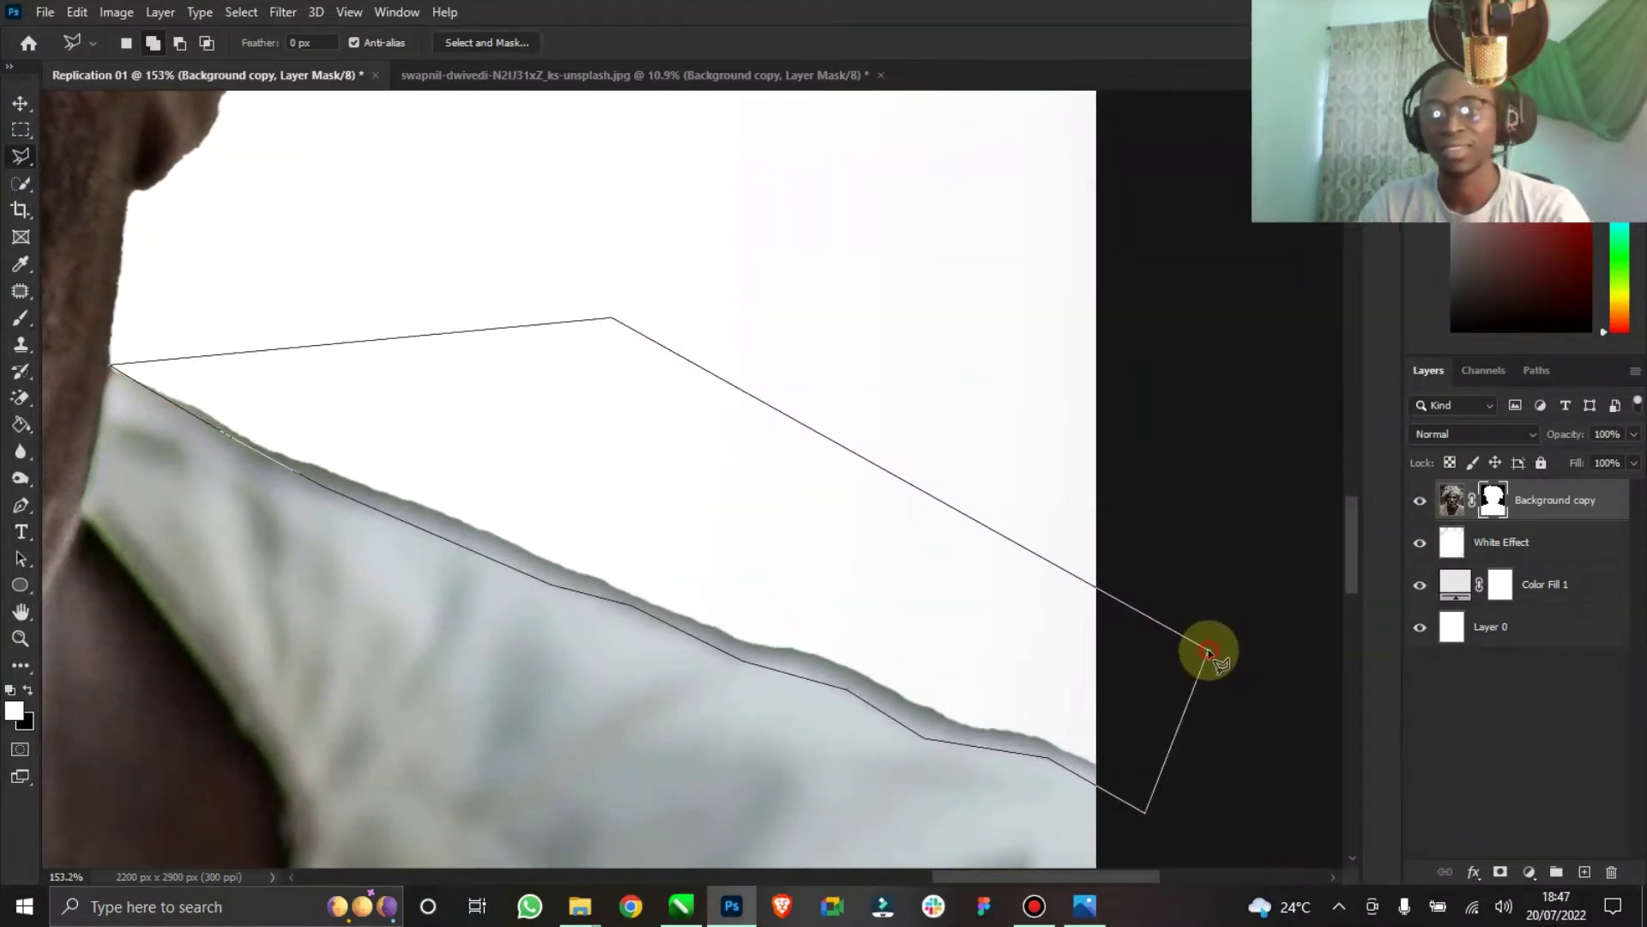
right_click(825, 544)
left_click(893, 187)
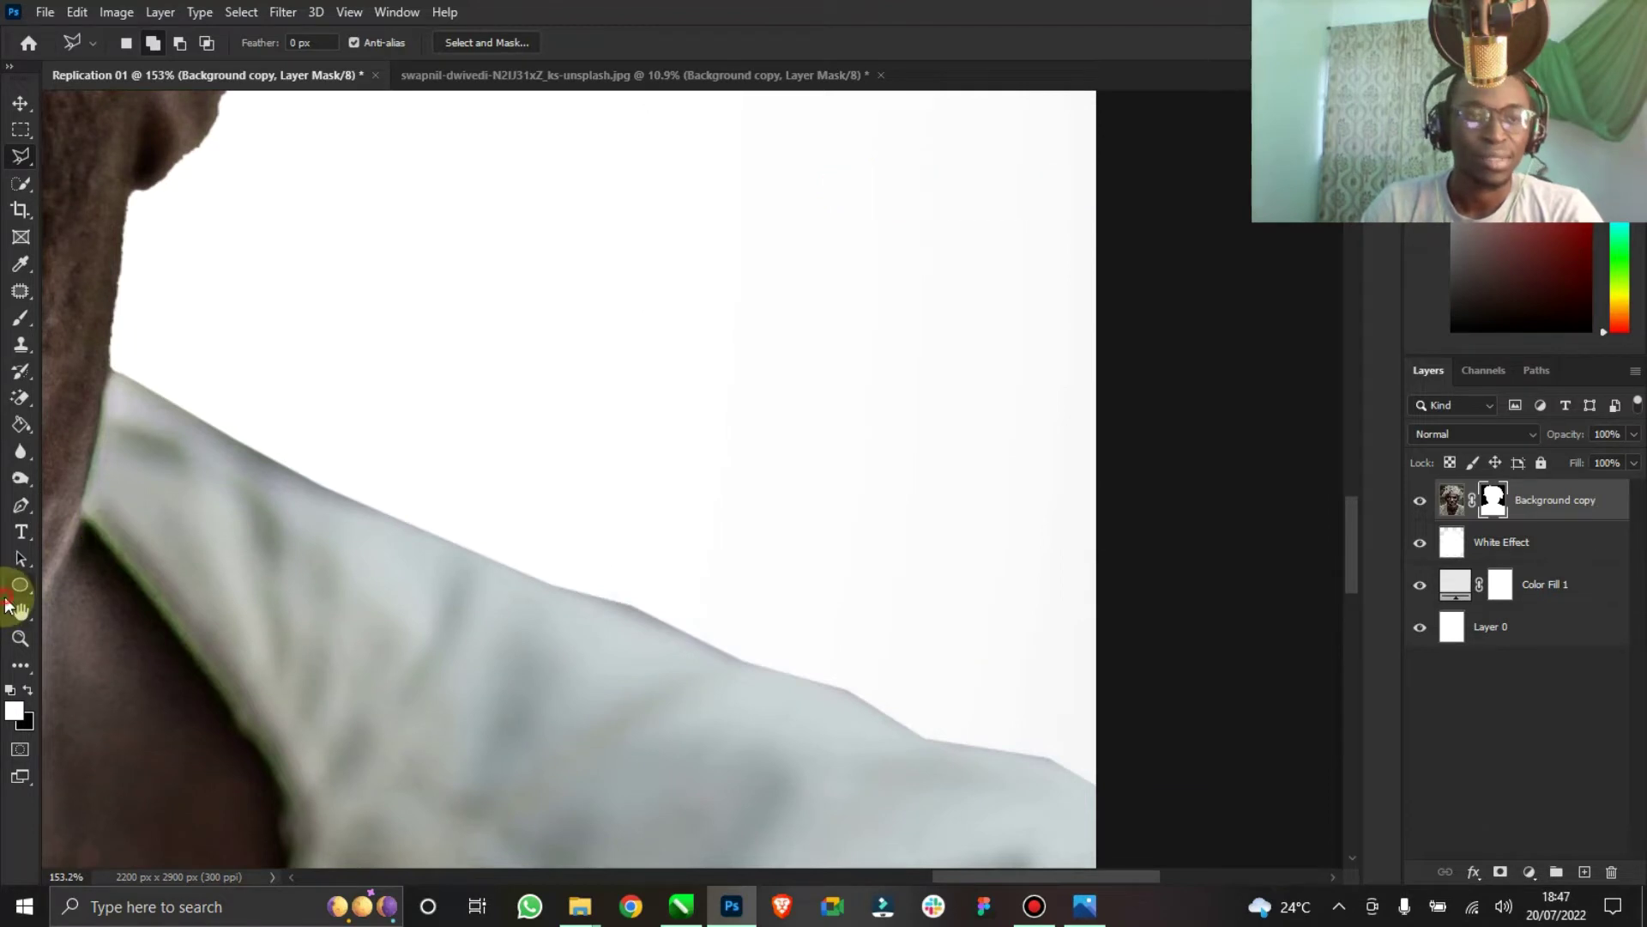
double_click(20, 610)
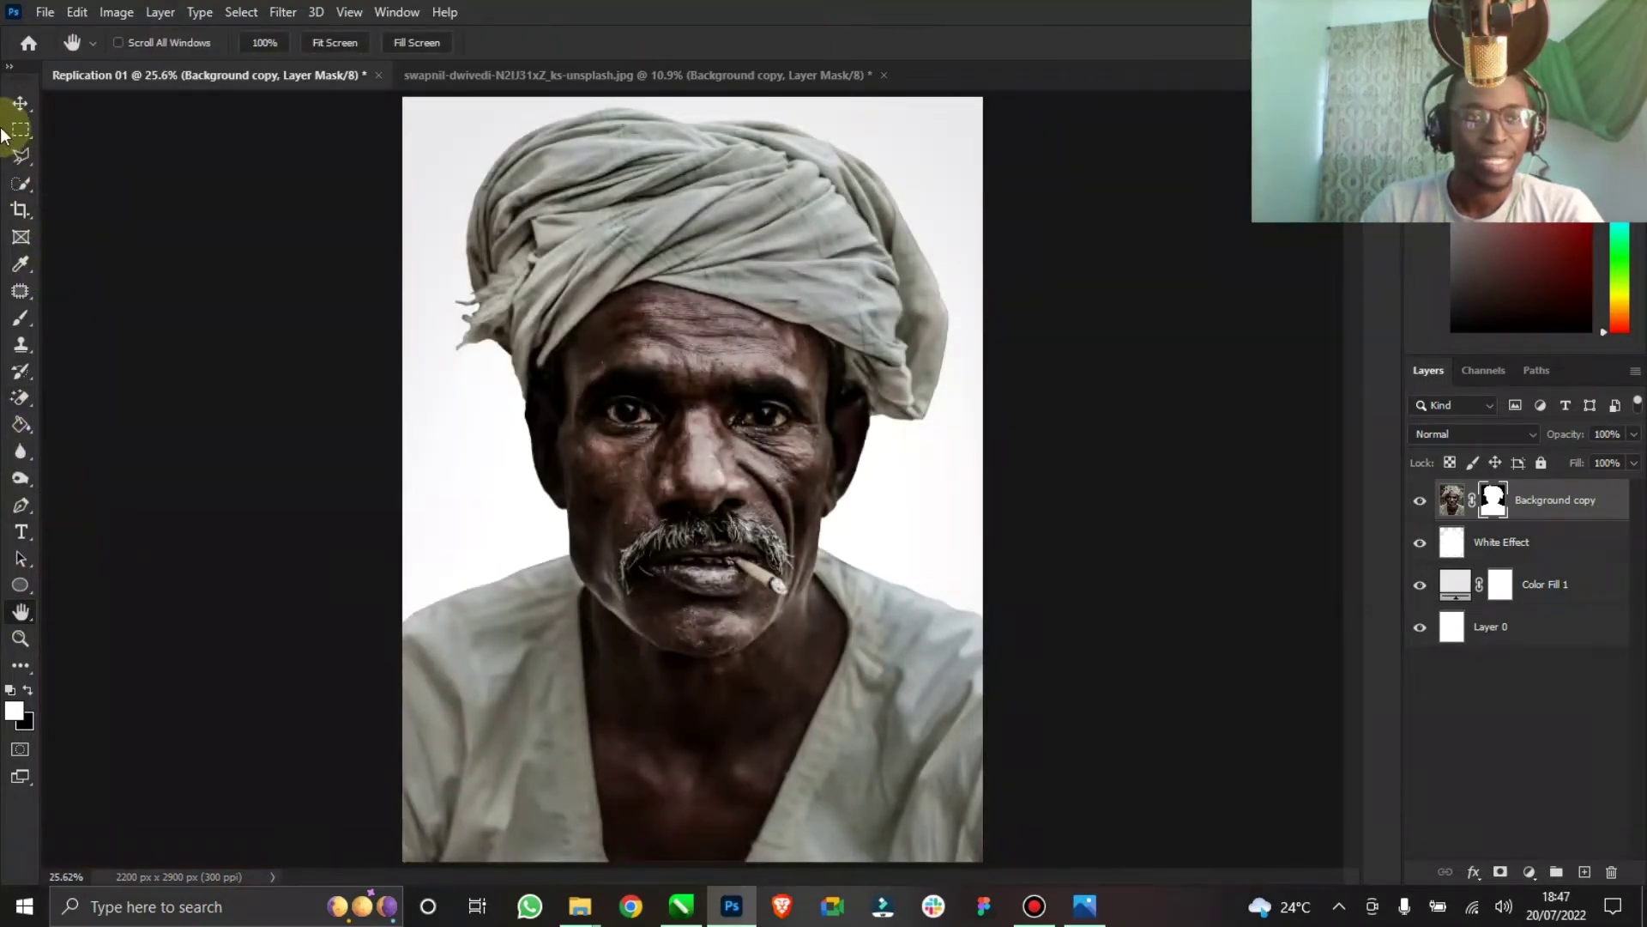
Soften the fringe along the left-hand shoulder edge with the Blur tool at 95% strength, working on the Background copy layer's image instead of its mask.
left_click(20, 103)
left_click(21, 638)
left_click_drag(478, 581, 506, 585)
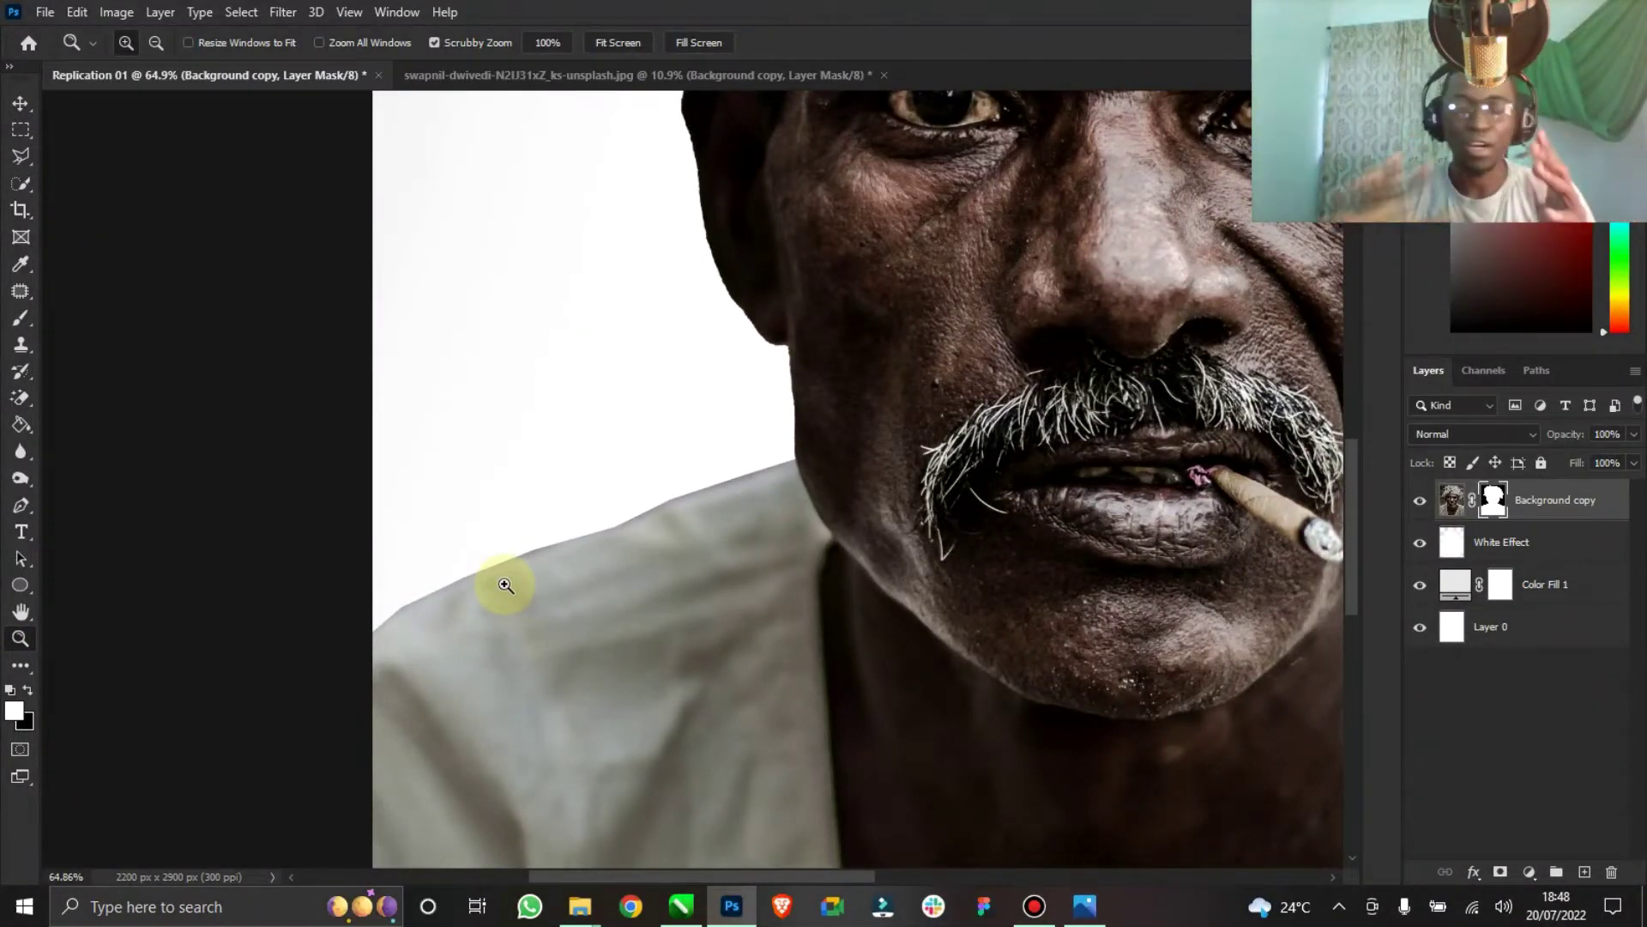
left_click_drag(472, 595, 518, 518)
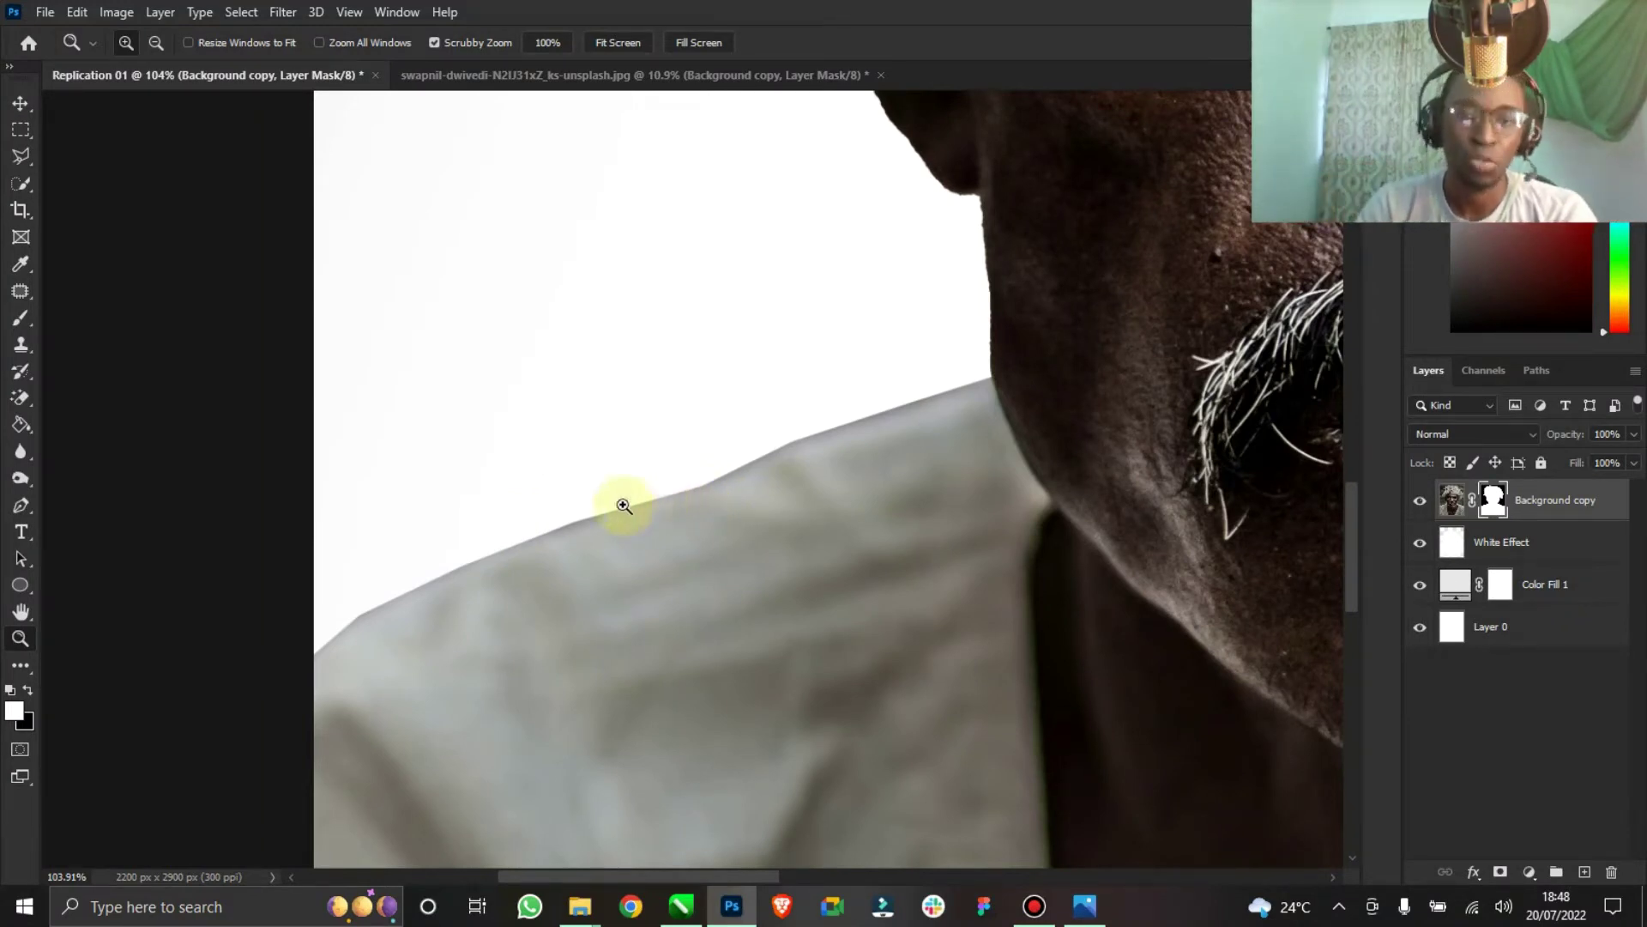
left_click(20, 455)
left_click(96, 450)
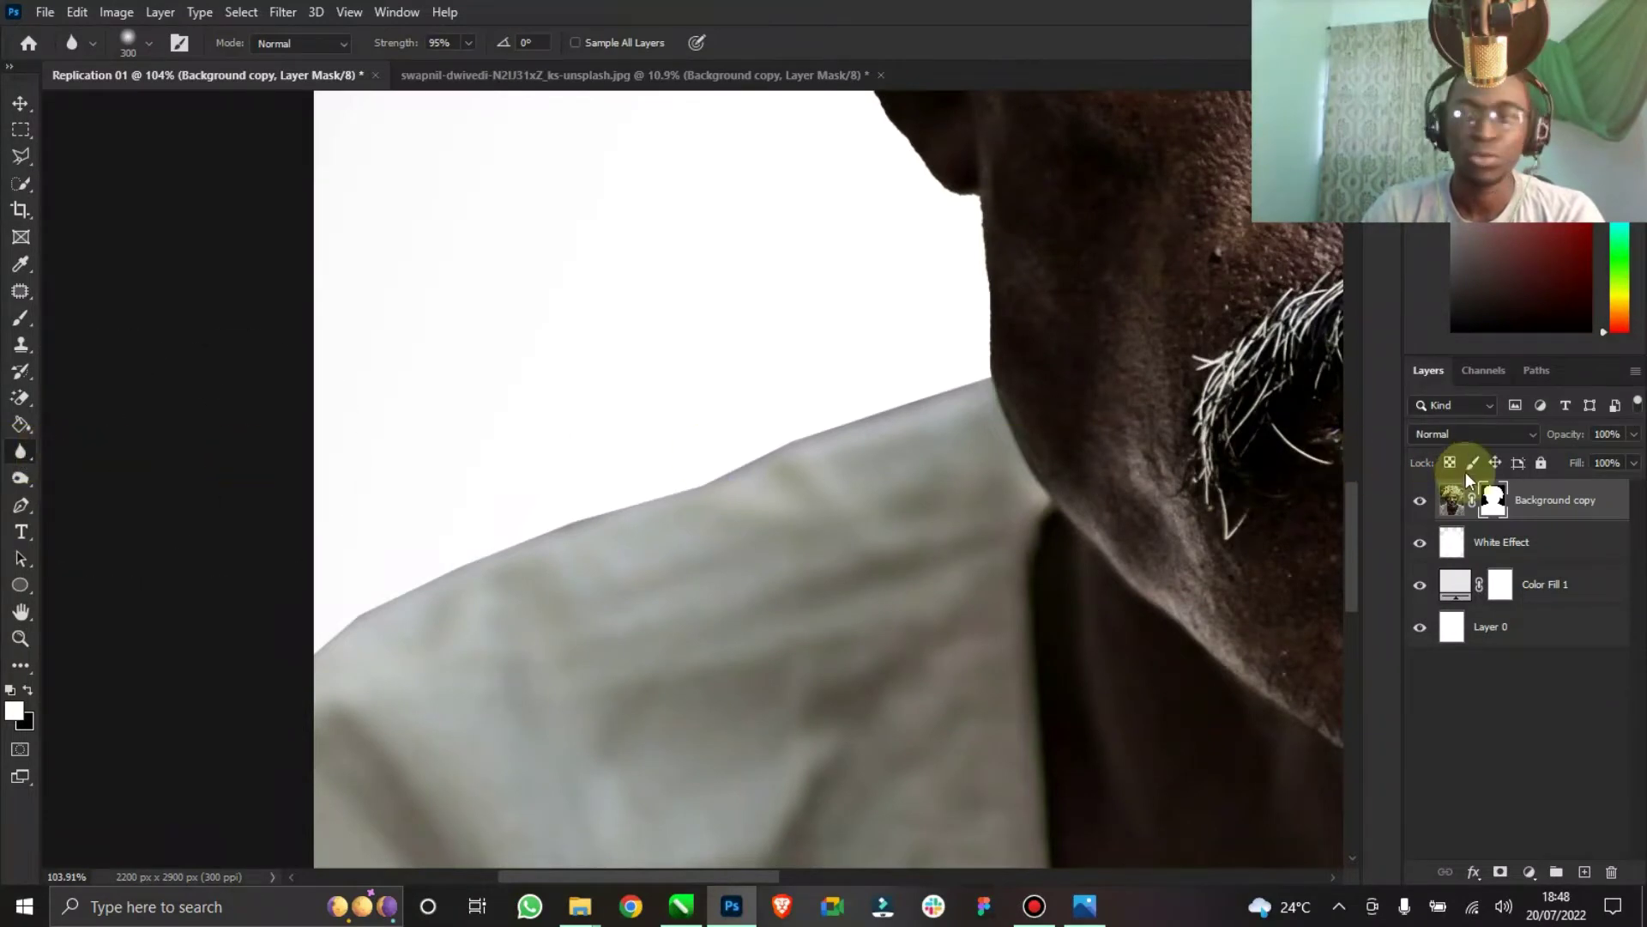
left_click(1453, 501)
key("bracketleft")
key("bracketleft")
key("bracketleft")
key("bracketleft")
mouse_move(501, 532)
left_mouse_down()
mouse_move(342, 563)
mouse_move(669, 489)
mouse_move(457, 560)
mouse_move(702, 544)
mouse_move(821, 447)
left_mouse_up()
key("bracketright")
key("bracketright")
left_click_drag(893, 367, 718, 461)
mouse_move(944, 383)
left_mouse_down()
mouse_move(588, 539)
mouse_move(915, 370)
mouse_move(695, 436)
mouse_move(821, 467)
left_mouse_up()
mouse_move(927, 423)
left_mouse_down()
mouse_move(503, 544)
mouse_move(331, 643)
left_mouse_up()
left_click_drag(468, 574, 429, 596)
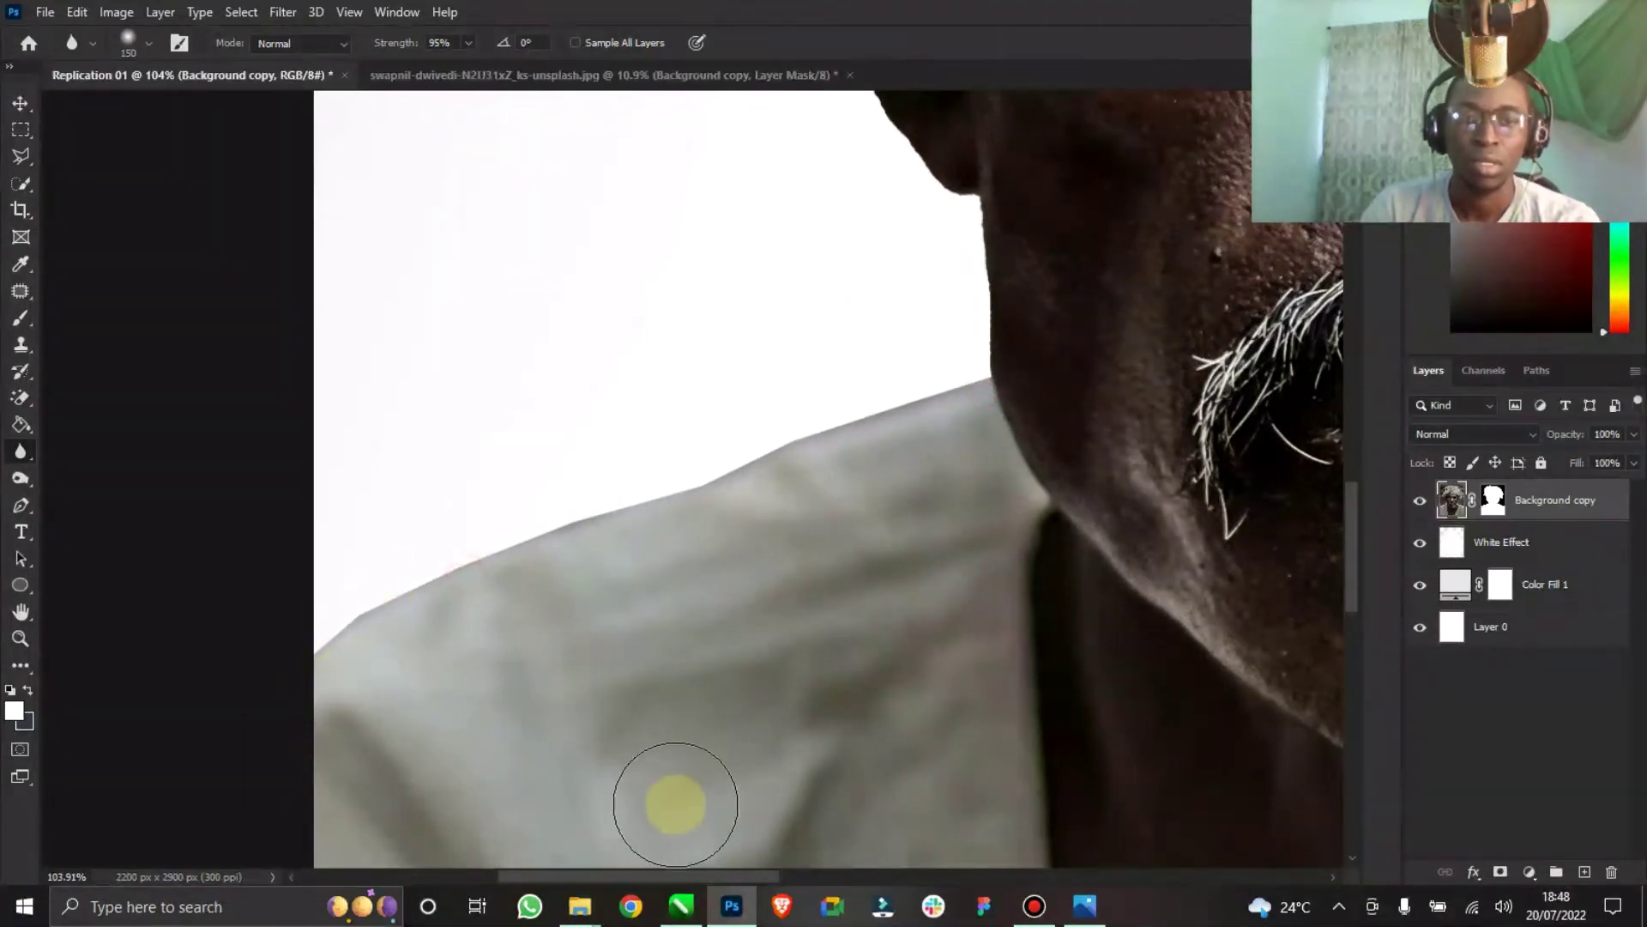
Blur the portrait's right-hand shoulder edge from the neck to the canvas edge with the 150 px brush.
left_click_drag(695, 877, 1095, 875)
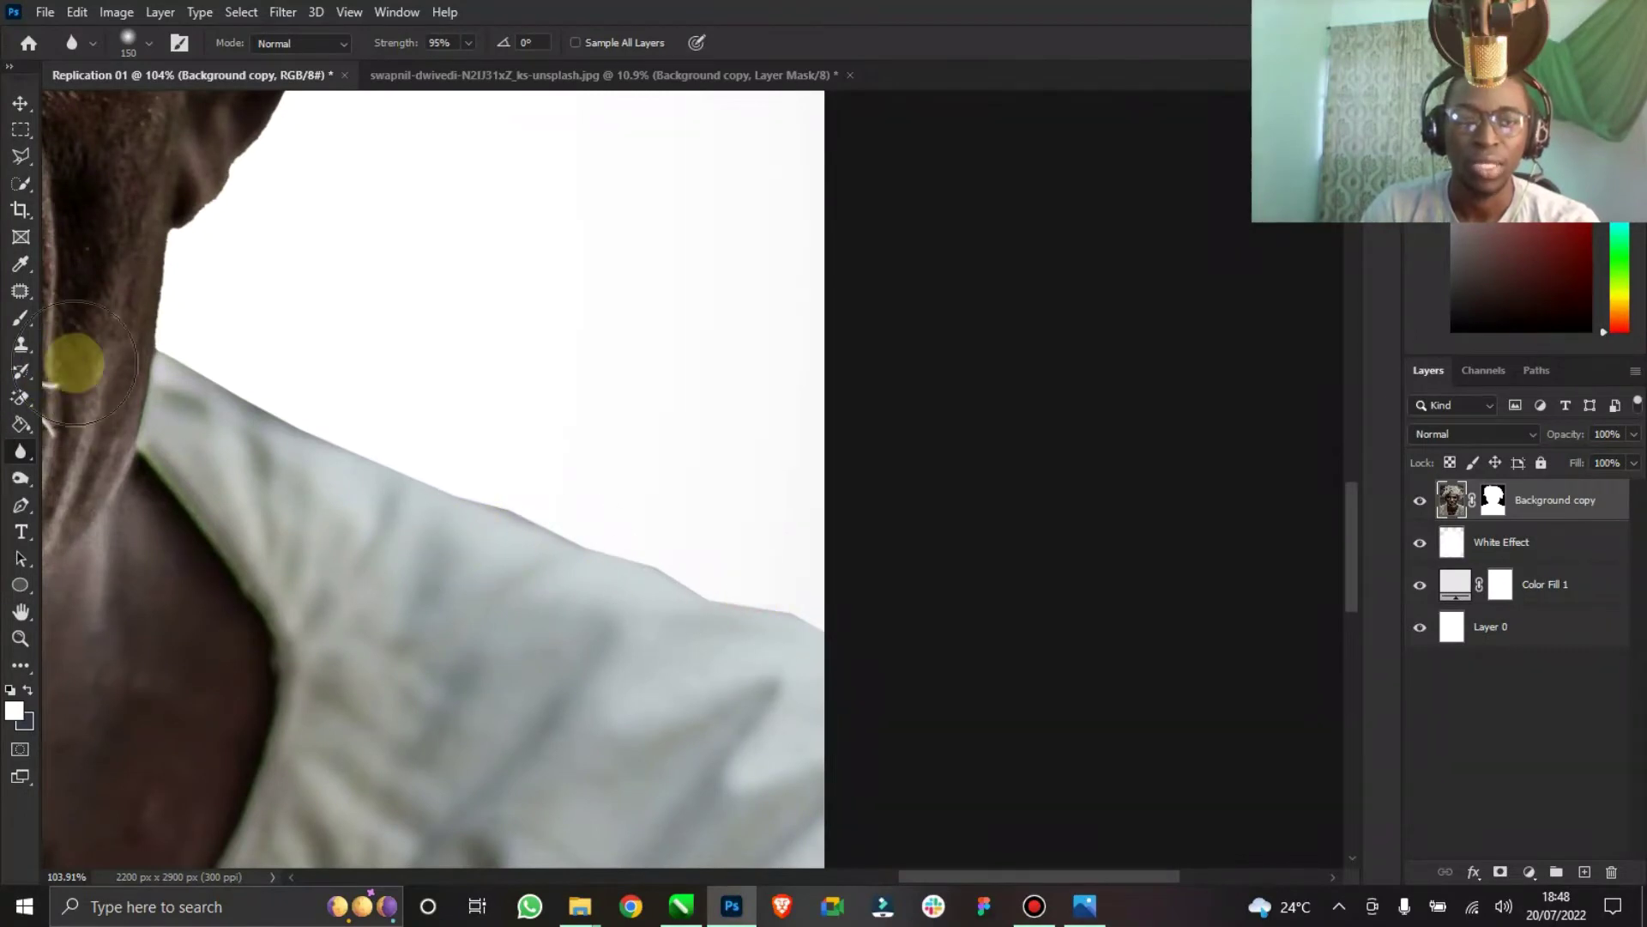
mouse_move(177, 350)
left_mouse_down()
mouse_move(367, 450)
mouse_move(836, 536)
left_mouse_up()
left_click_drag(535, 510, 826, 592)
Return to the left-hand shoulder and start smudging its edge near the neck with an enlarged Smudge brush at 22% strength.
left_click_drag(1055, 874, 647, 856)
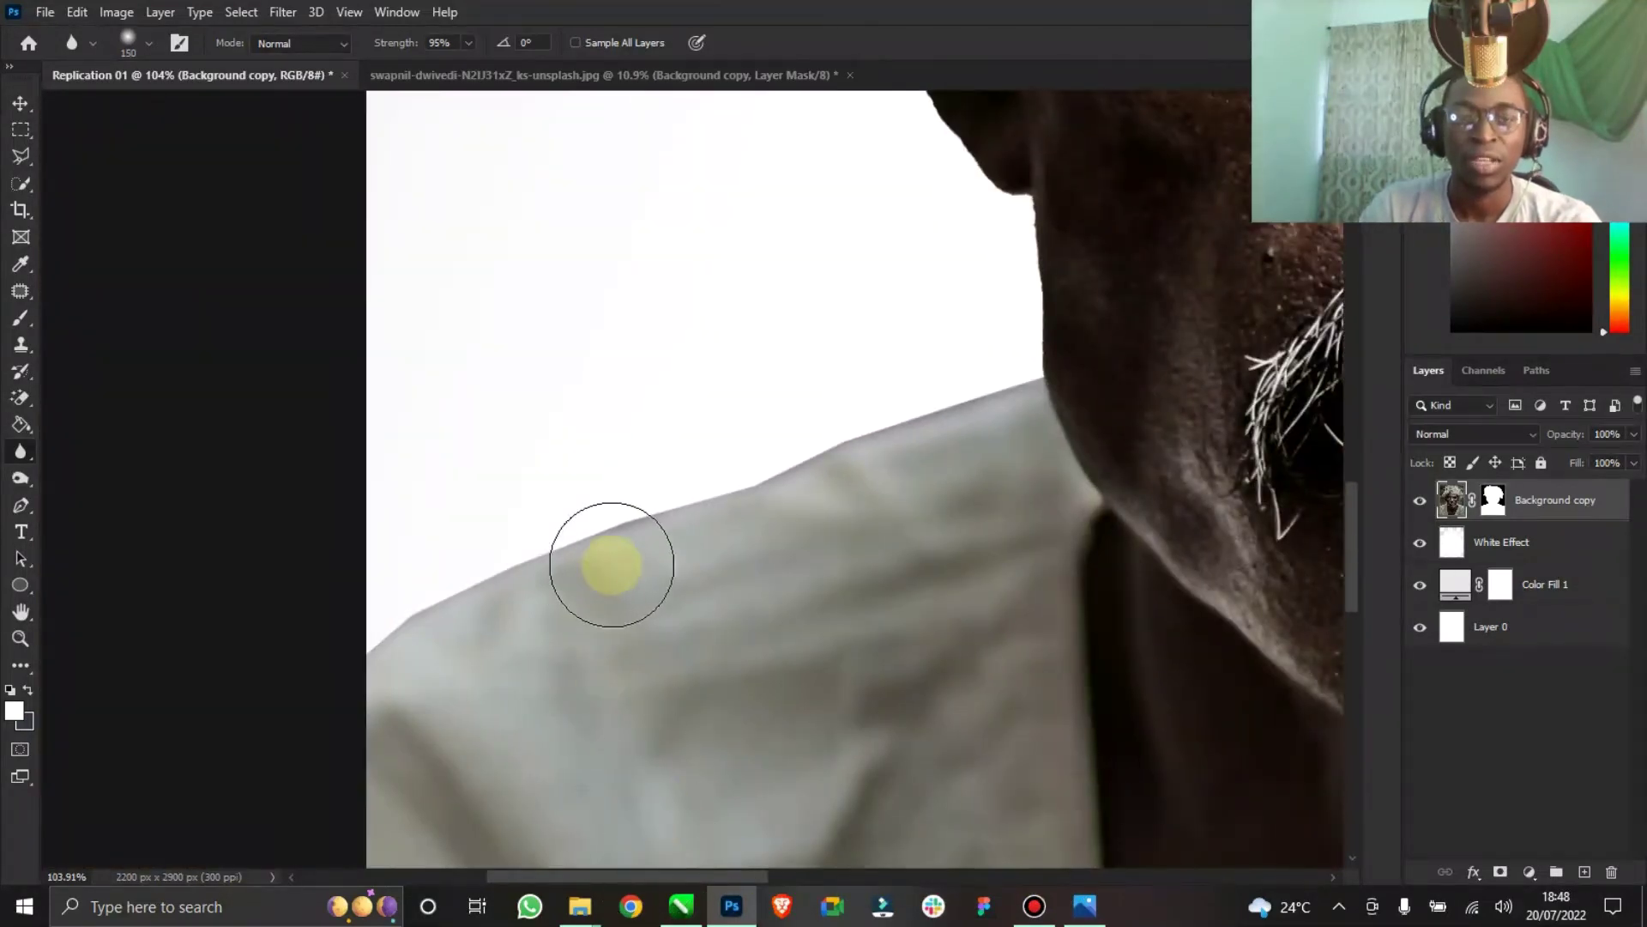
mouse_move(850, 453)
left_mouse_down()
mouse_move(678, 481)
mouse_move(841, 449)
mouse_move(48, 442)
left_mouse_up()
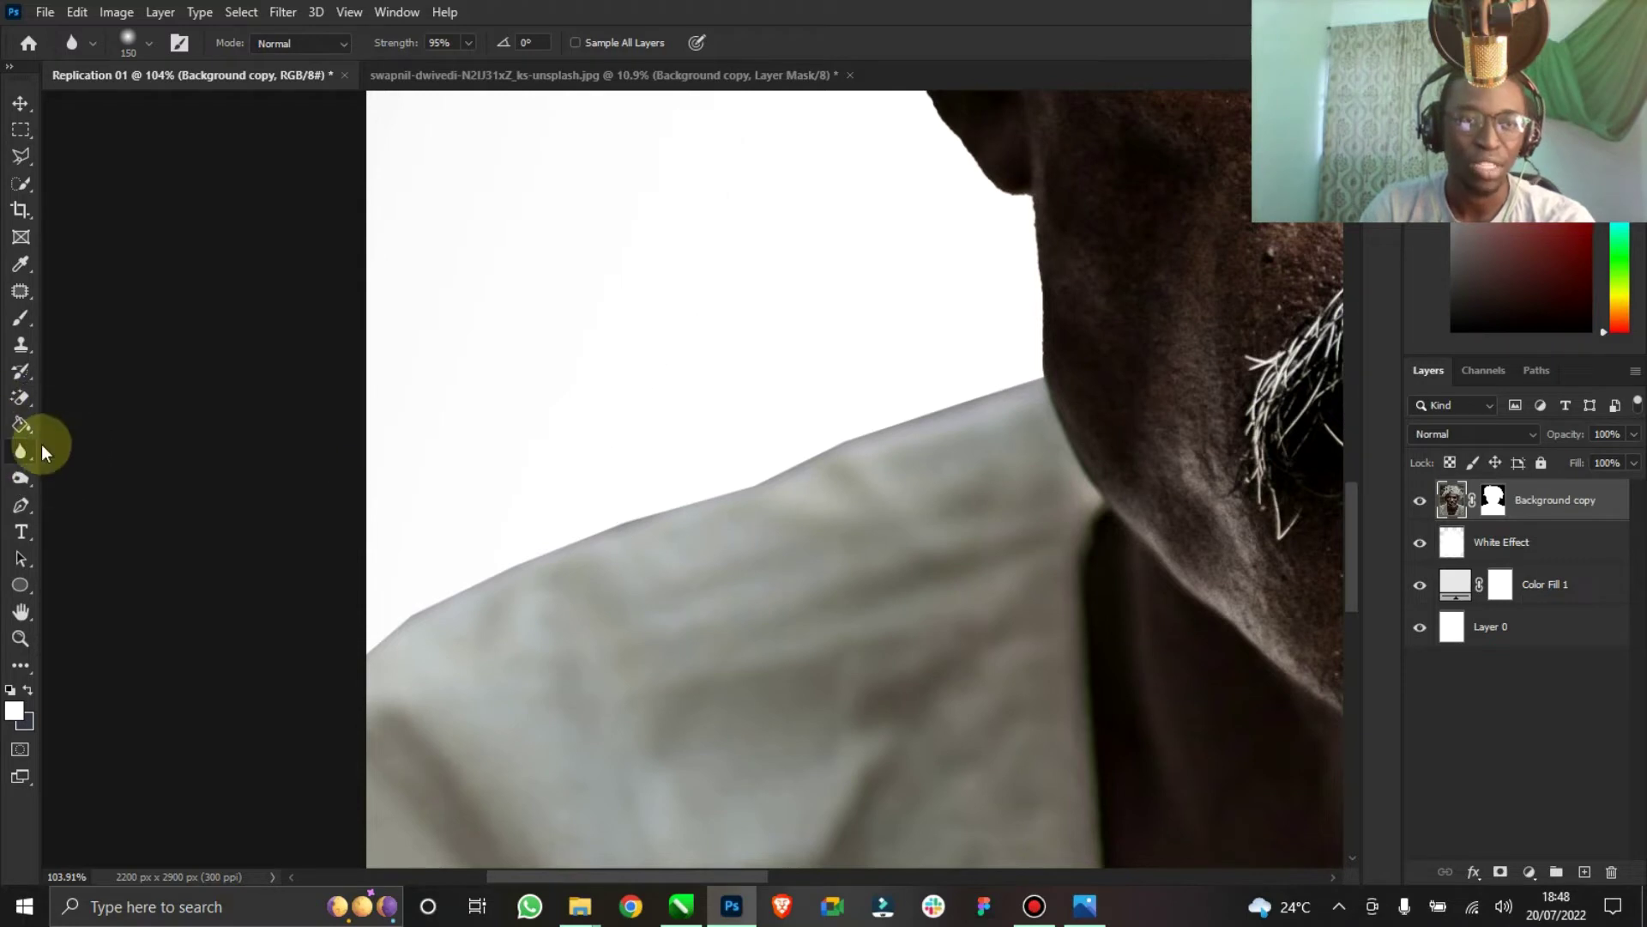
right_click(20, 450)
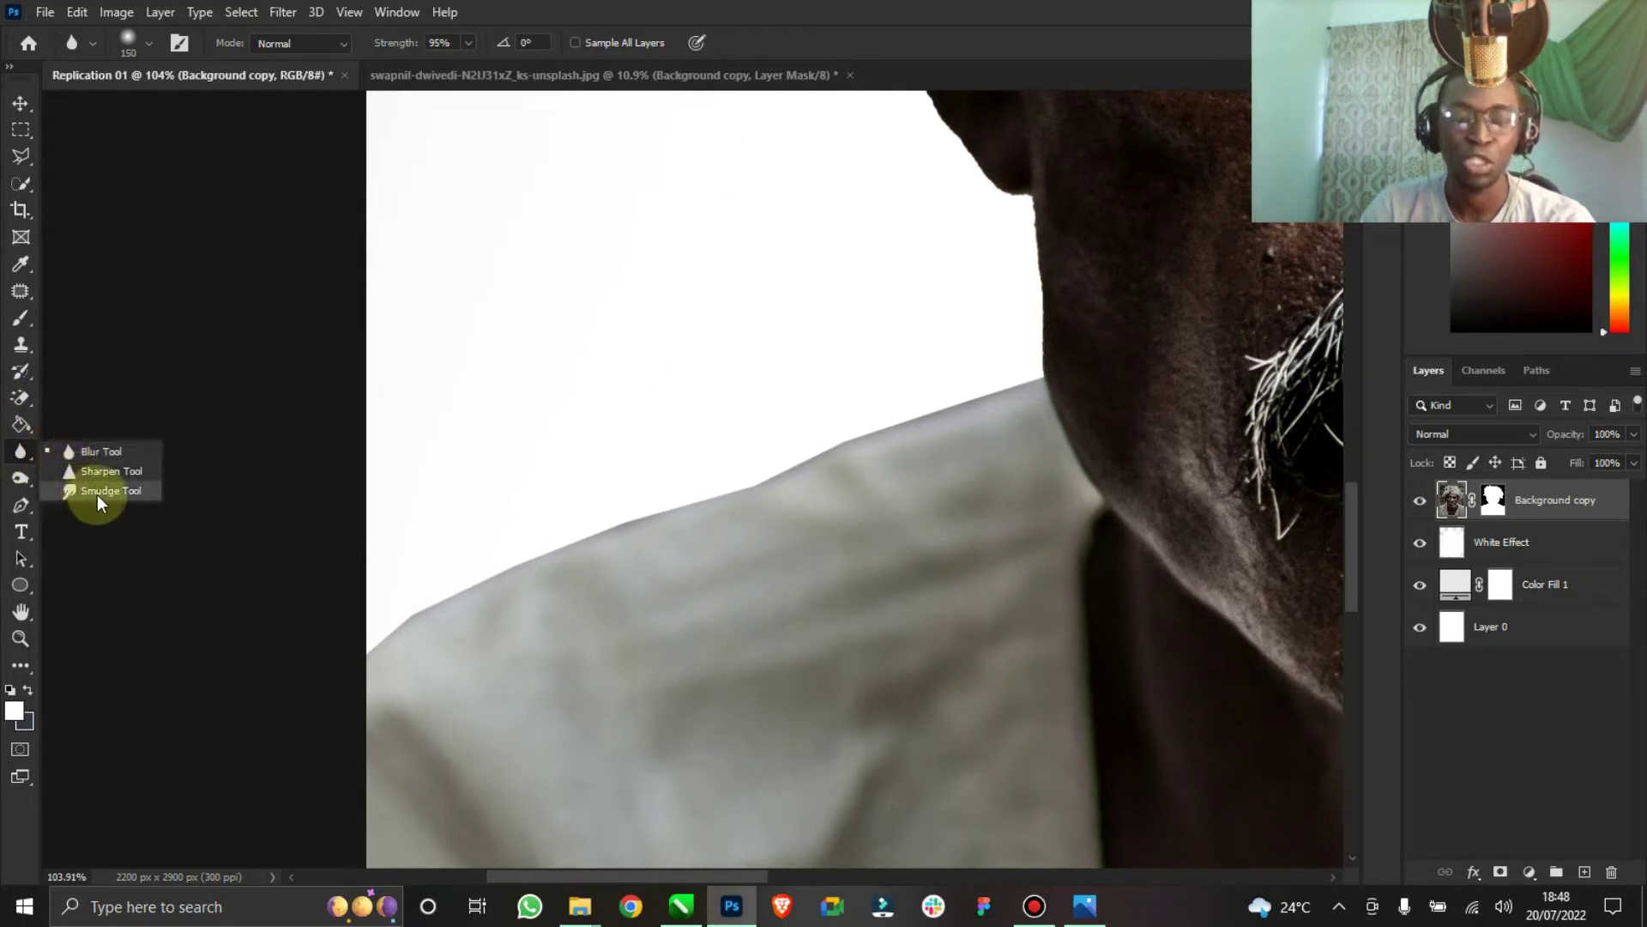
left_click(98, 497)
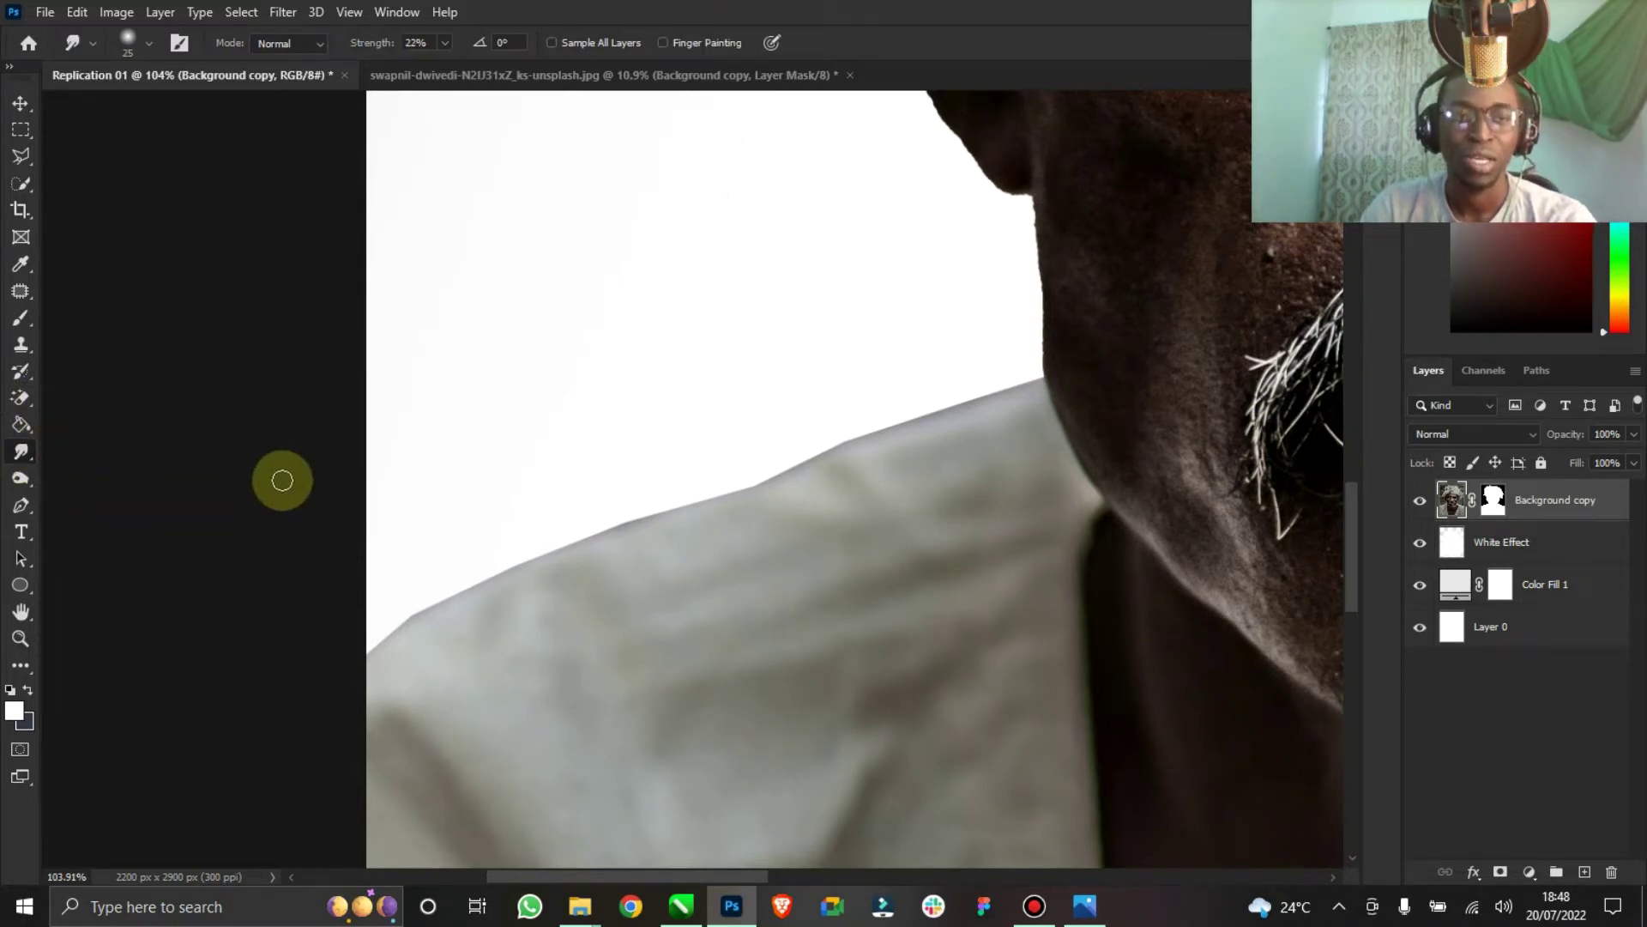
right_click(23, 453)
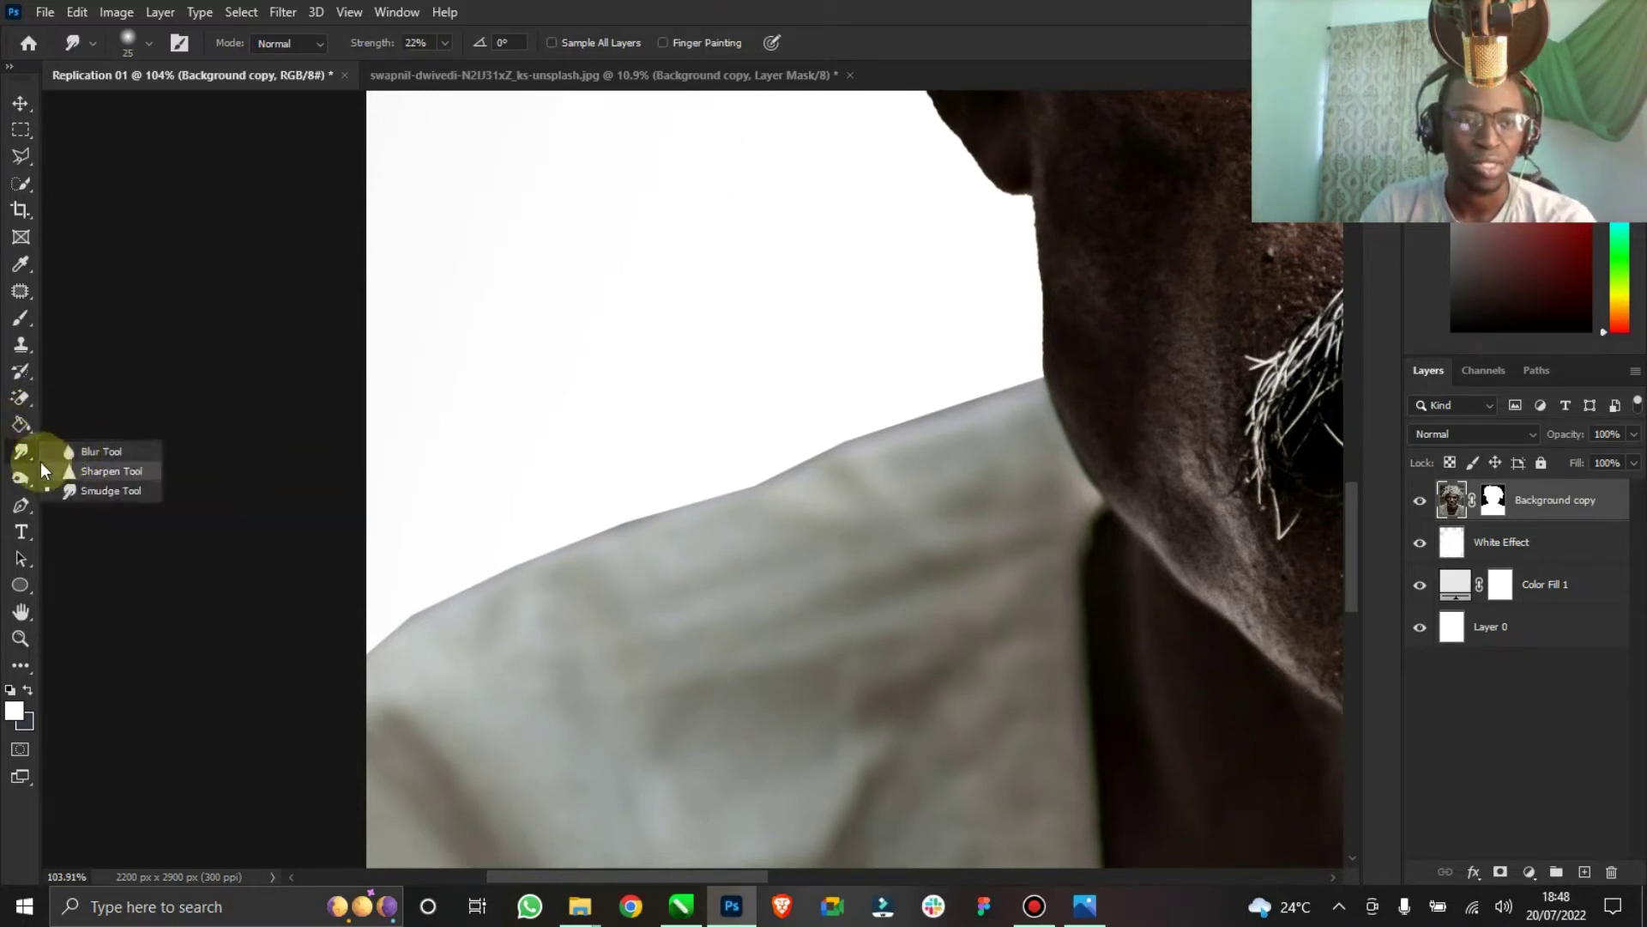
left_click(86, 490)
key("bracketright")
key("bracketright")
key("bracketright")
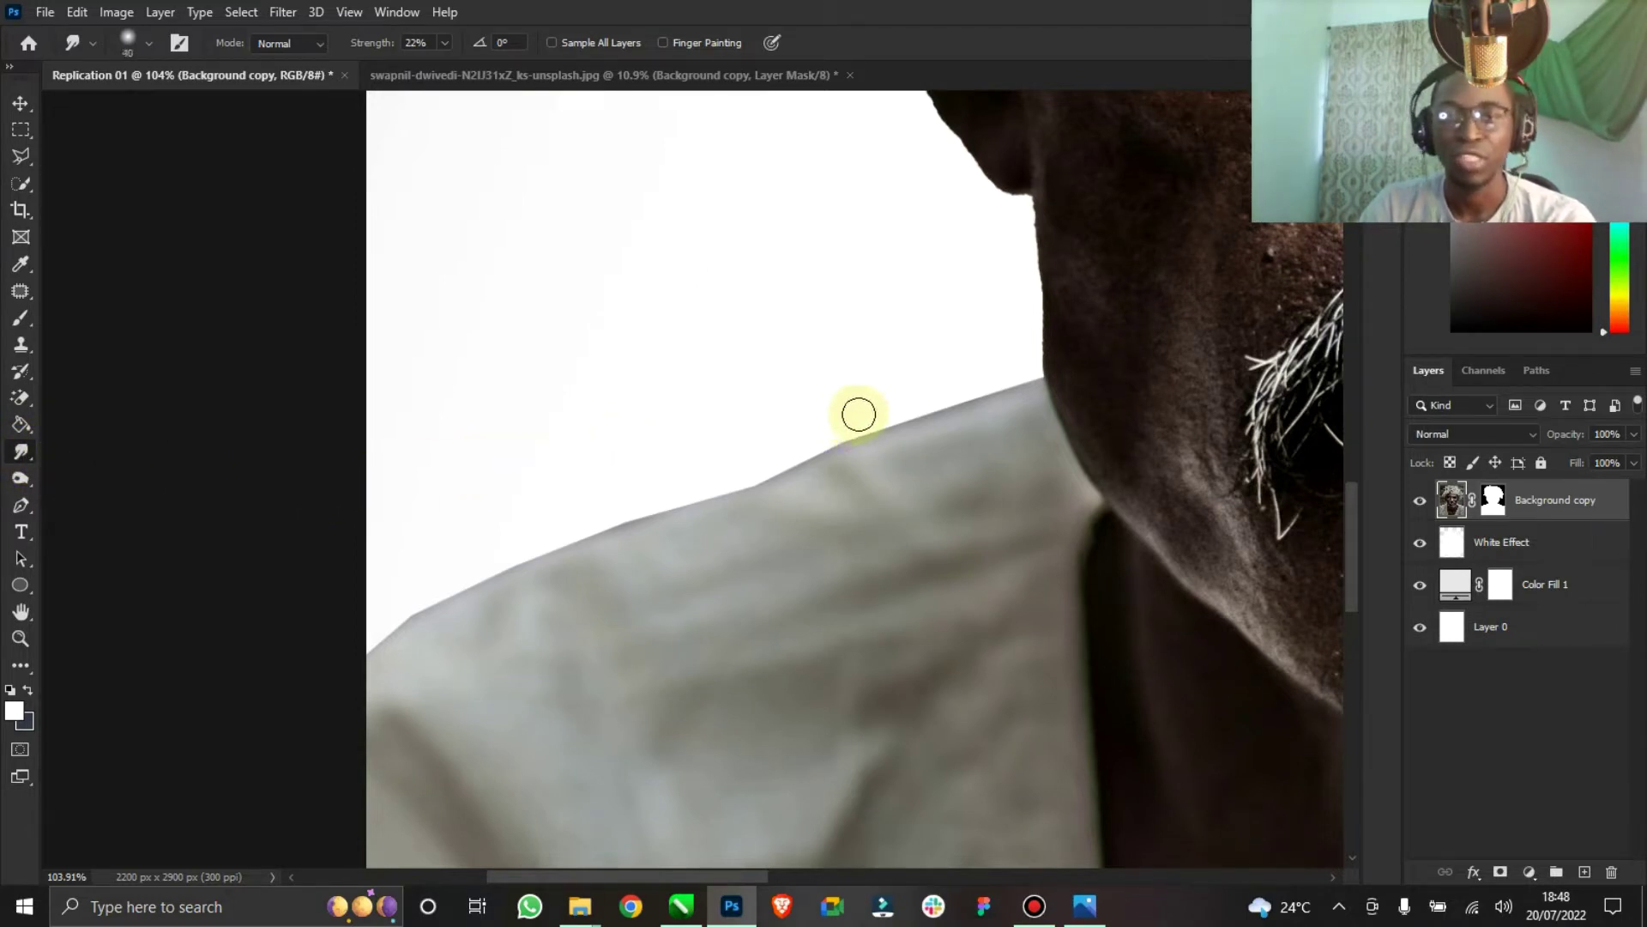
mouse_move(944, 410)
left_mouse_down()
mouse_move(812, 455)
mouse_move(841, 416)
left_mouse_up()
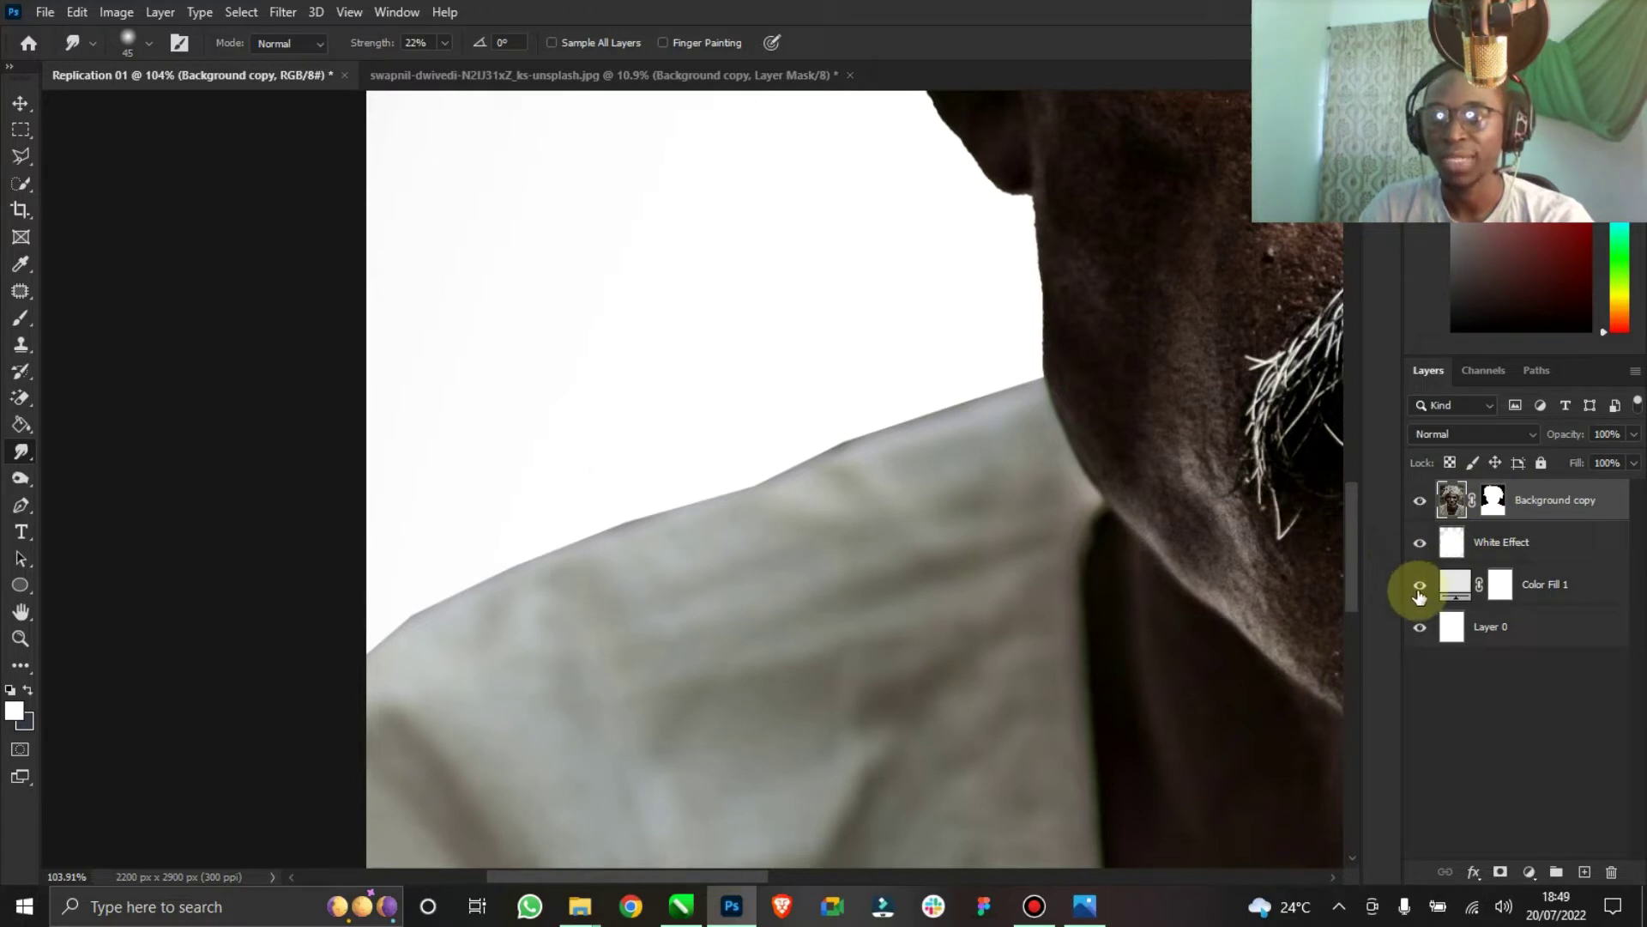
Toggle the White Effect layer off and back on, and hide Layer 0.
left_click(1420, 542)
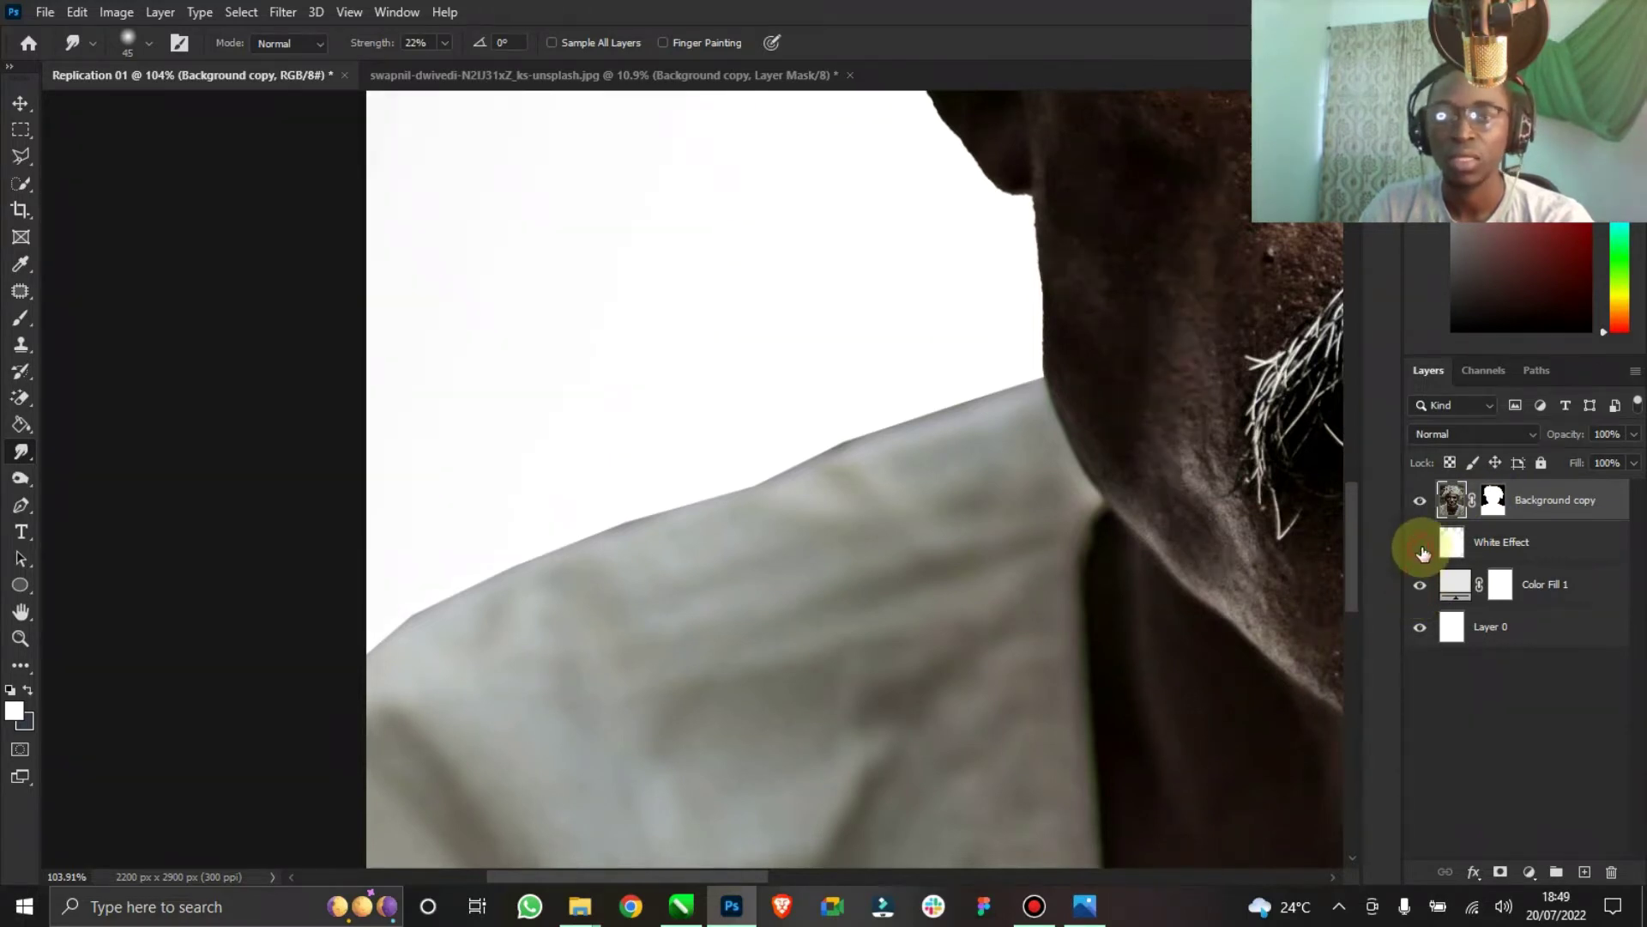
left_click(1420, 542)
left_click(1404, 627)
Smudge away the dark fringe along the whole left-hand shoulder edge of the portrait, enlarging the brush to 90 px.
left_click_drag(853, 446, 809, 429)
left_click_drag(951, 433, 836, 427)
mouse_move(1005, 417)
left_mouse_down()
mouse_move(849, 417)
mouse_move(873, 422)
mouse_move(812, 429)
mouse_move(802, 455)
left_mouse_up()
left_click_drag(919, 449, 732, 466)
left_click_drag(865, 469, 703, 474)
left_click_drag(834, 475, 601, 492)
mouse_move(776, 487)
left_mouse_down()
mouse_move(525, 500)
mouse_move(564, 506)
left_mouse_up()
left_click_drag(701, 506, 552, 507)
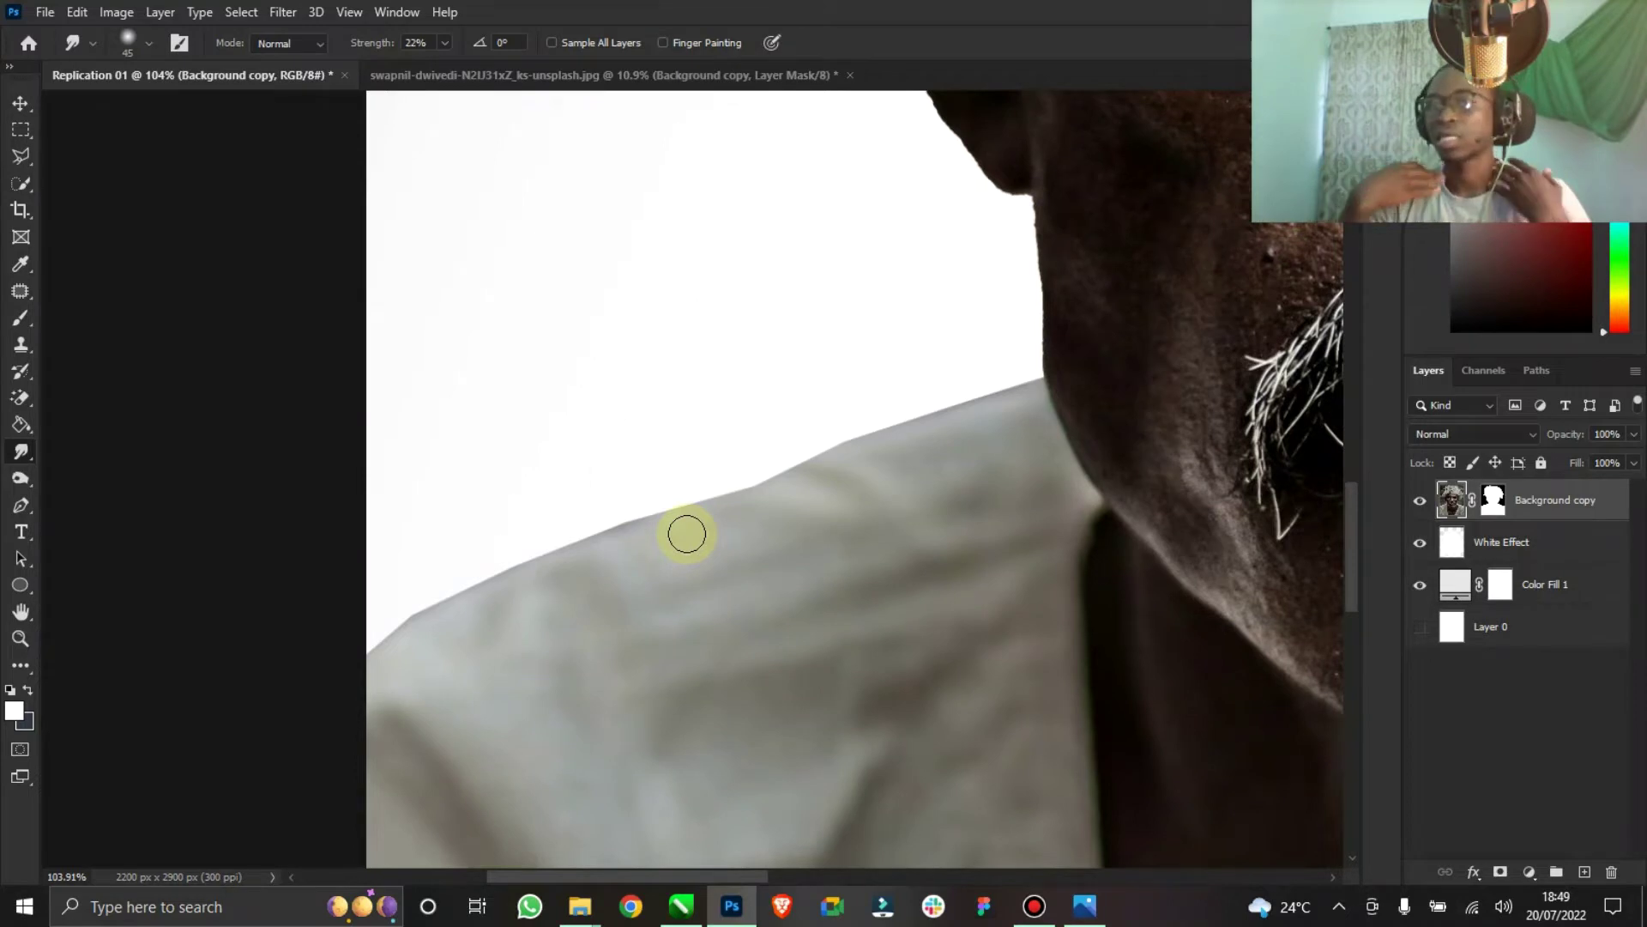
mouse_move(687, 529)
left_mouse_down()
mouse_move(570, 504)
mouse_move(477, 548)
left_mouse_up()
mouse_move(712, 512)
left_mouse_down()
mouse_move(373, 585)
mouse_move(617, 577)
mouse_move(394, 623)
mouse_move(661, 567)
mouse_move(546, 549)
mouse_move(625, 541)
mouse_move(527, 554)
mouse_move(548, 565)
mouse_move(505, 567)
mouse_move(442, 605)
mouse_move(422, 585)
mouse_move(439, 635)
mouse_move(386, 594)
left_mouse_up()
left_click_drag(493, 609, 477, 565)
mouse_move(548, 595)
left_mouse_down()
mouse_move(544, 555)
mouse_move(621, 463)
left_mouse_up()
mouse_move(618, 526)
left_mouse_down()
mouse_move(664, 517)
mouse_move(732, 421)
left_mouse_up()
left_click_drag(687, 533, 742, 476)
mouse_move(871, 459)
left_mouse_down()
mouse_move(846, 434)
mouse_move(860, 378)
mouse_move(932, 355)
left_mouse_up()
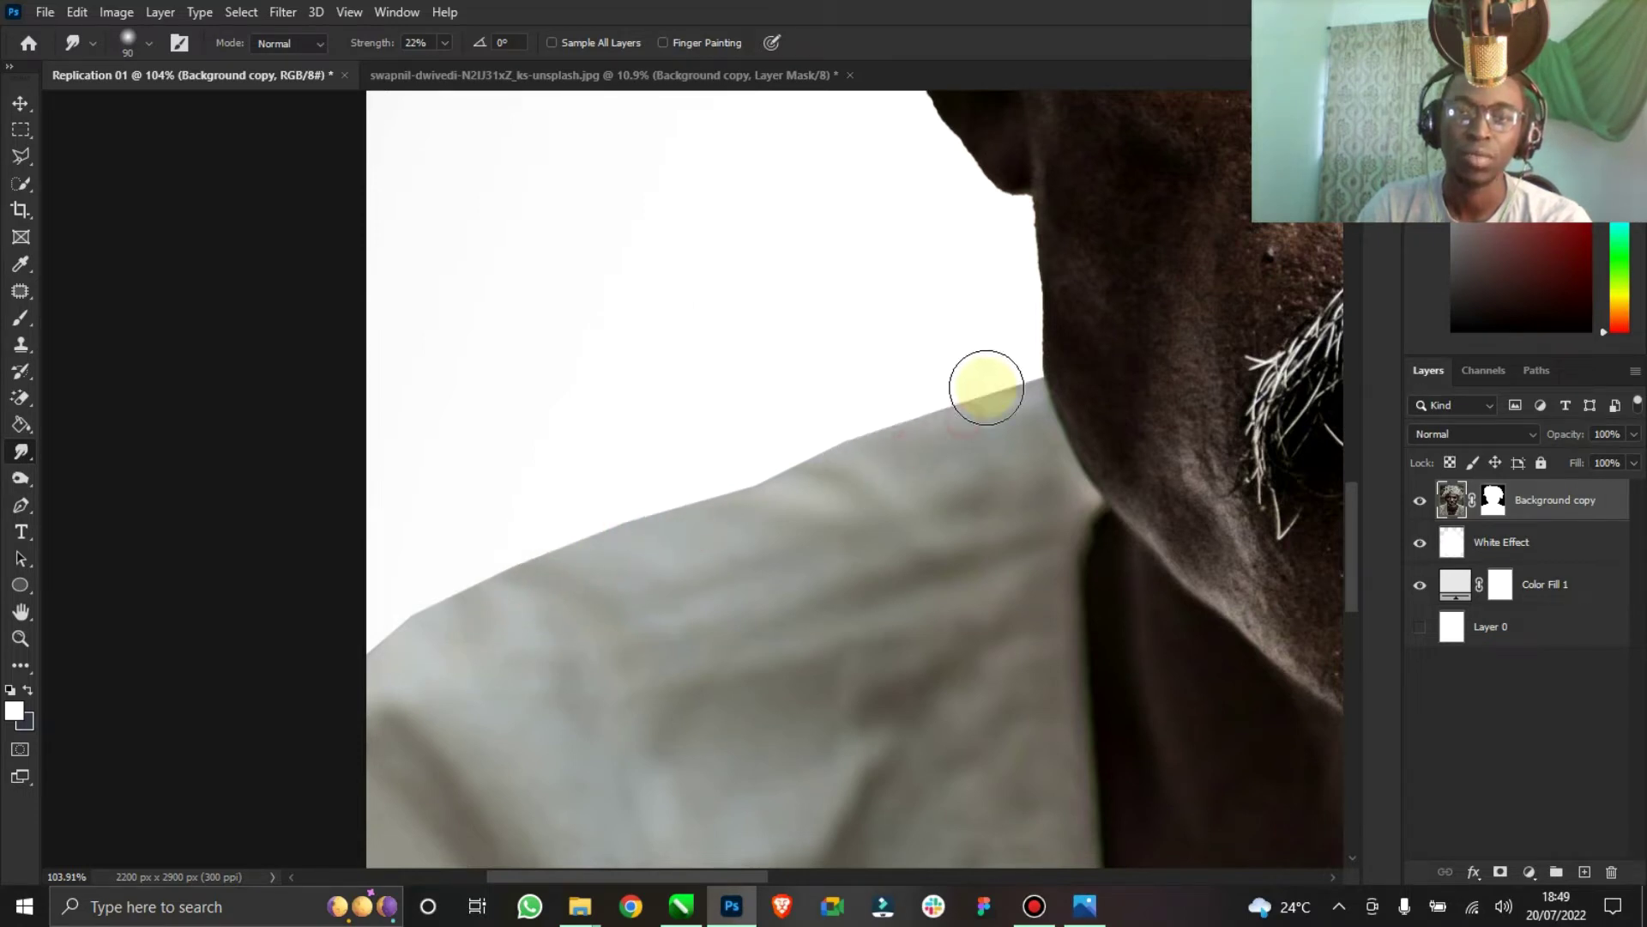
left_click_drag(1027, 409, 948, 426)
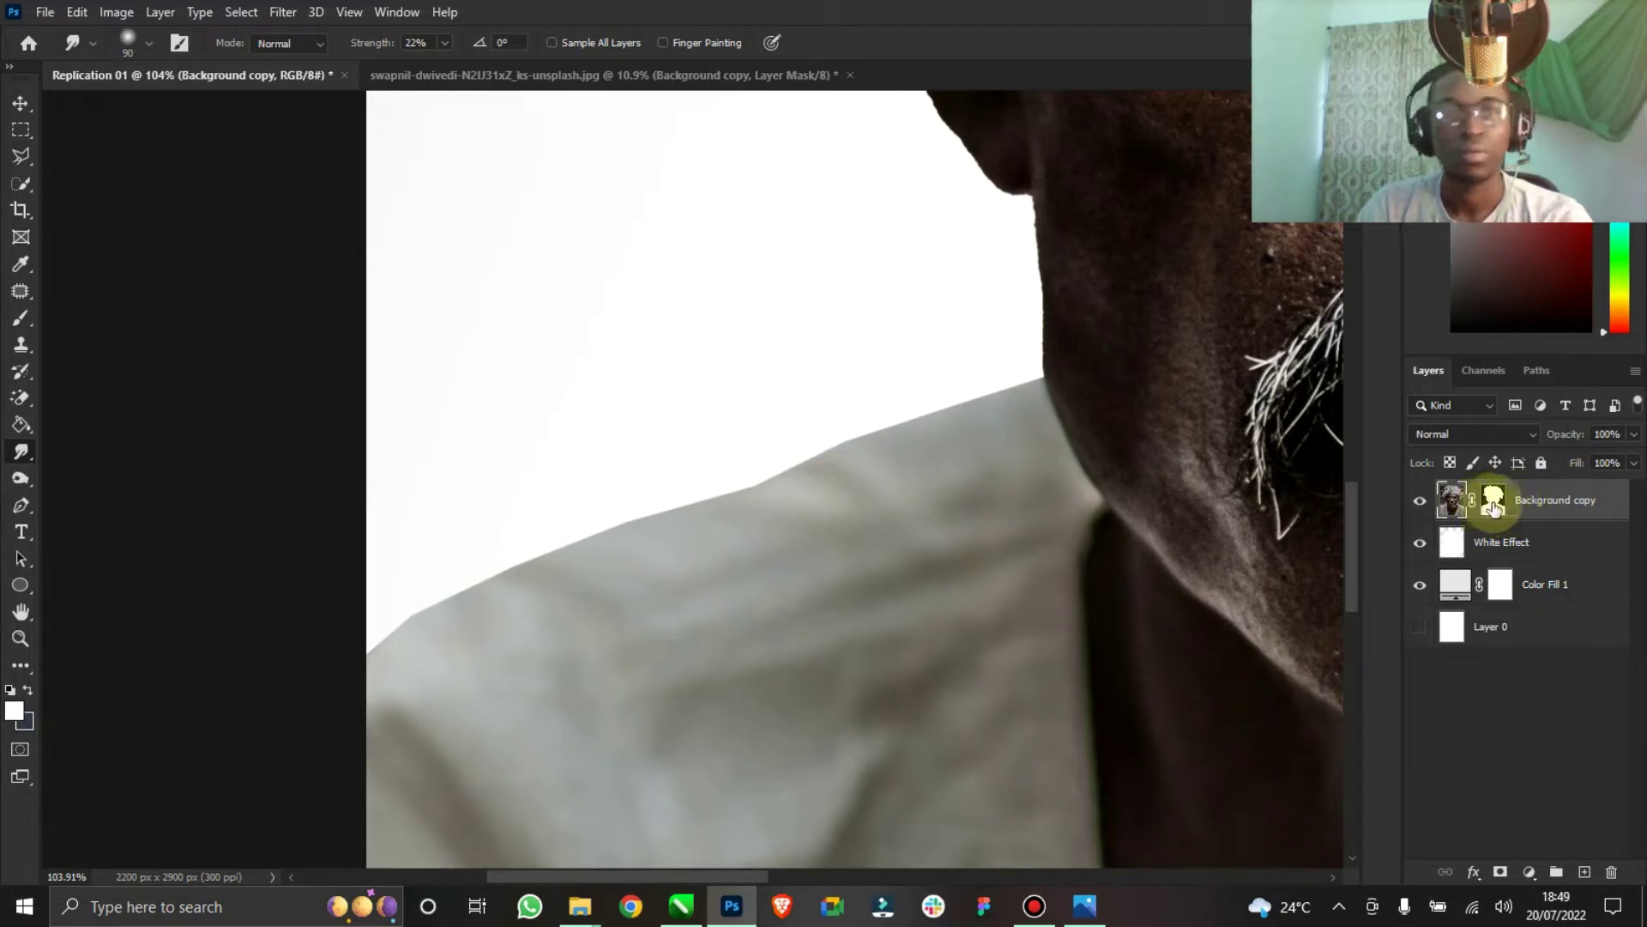
Apply the Background copy layer mask permanently and smudge the left-hand shoulder outline to even out its corners.
right_click(1492, 513)
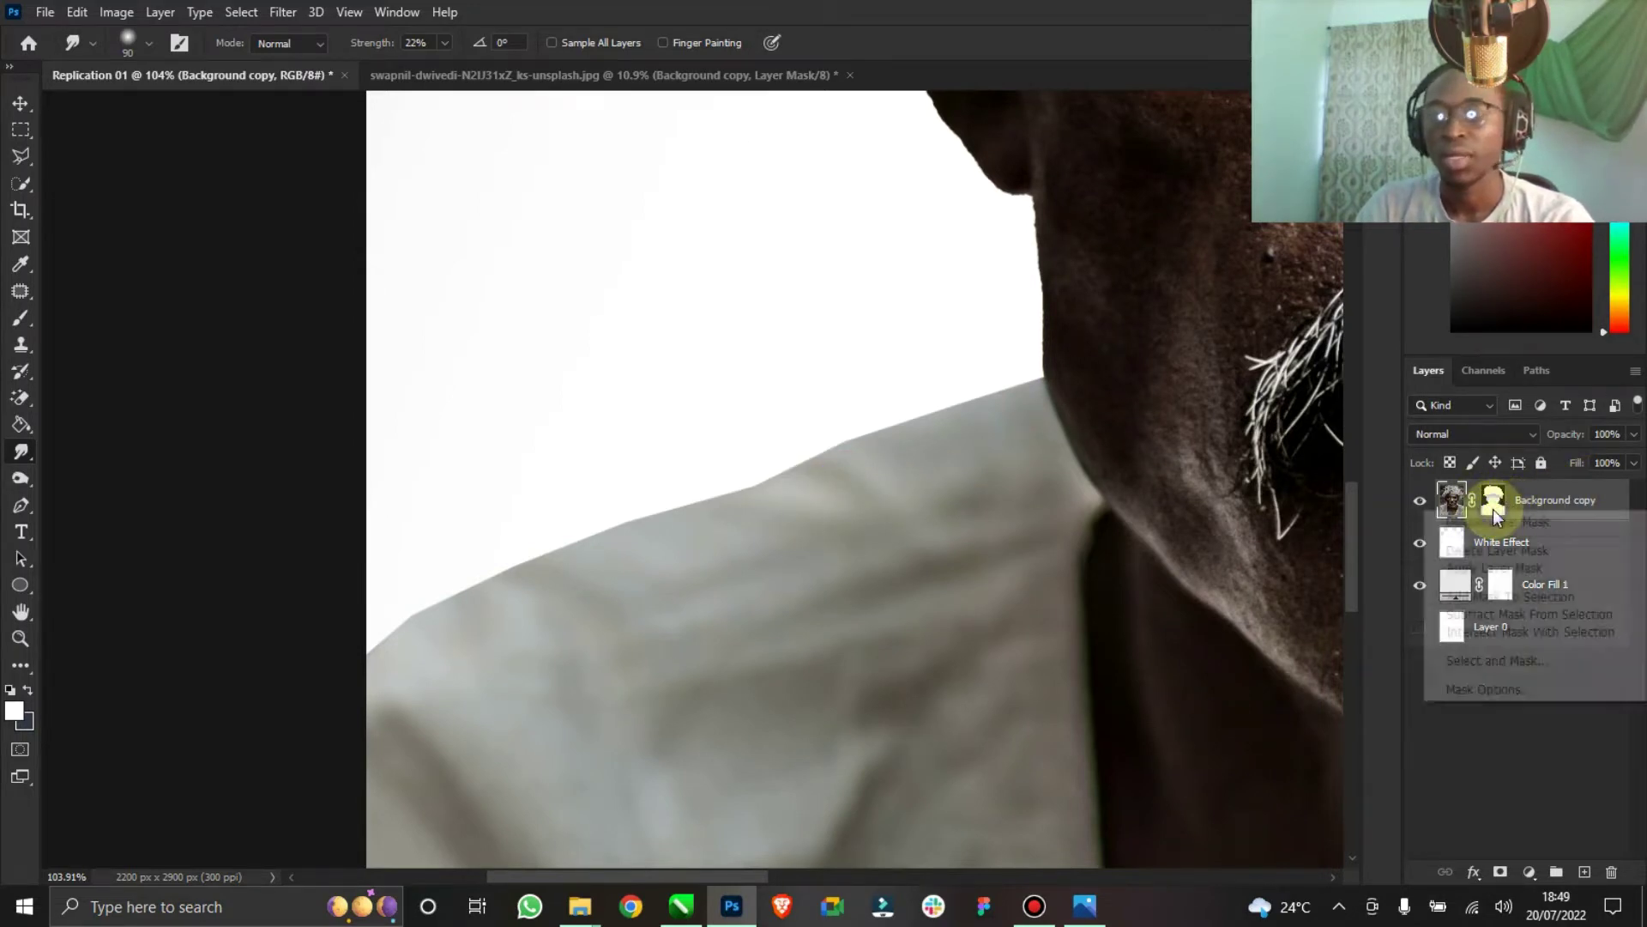
left_click(1514, 549)
mouse_move(897, 425)
left_mouse_down()
mouse_move(827, 429)
mouse_move(899, 422)
left_mouse_up()
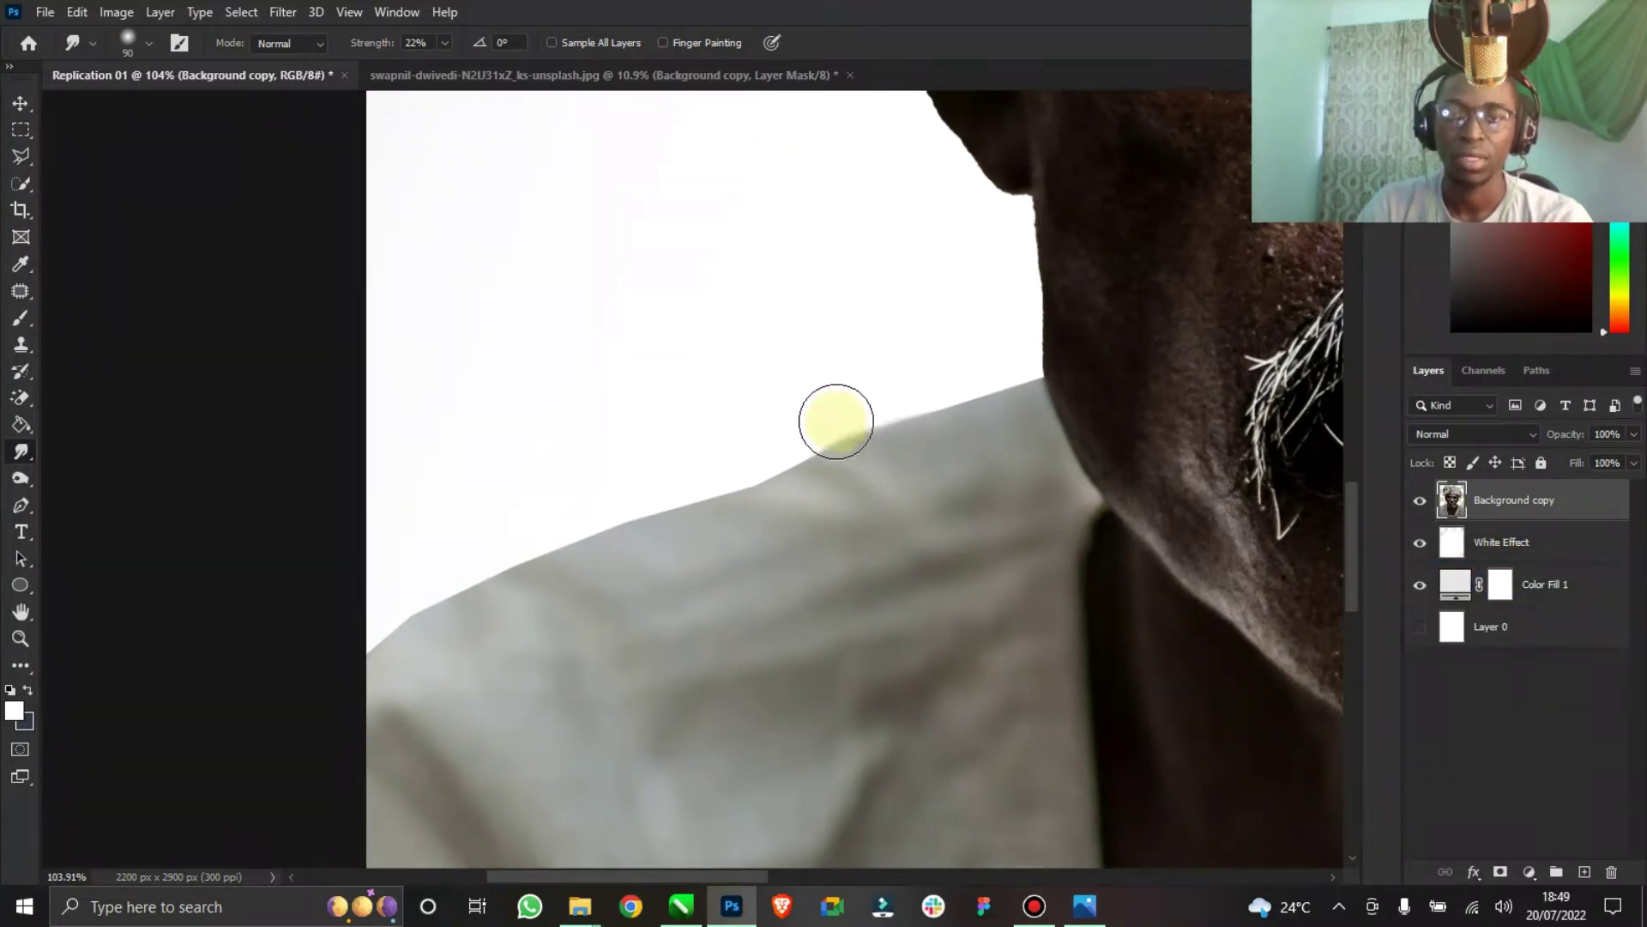
left_click_drag(829, 454, 894, 447)
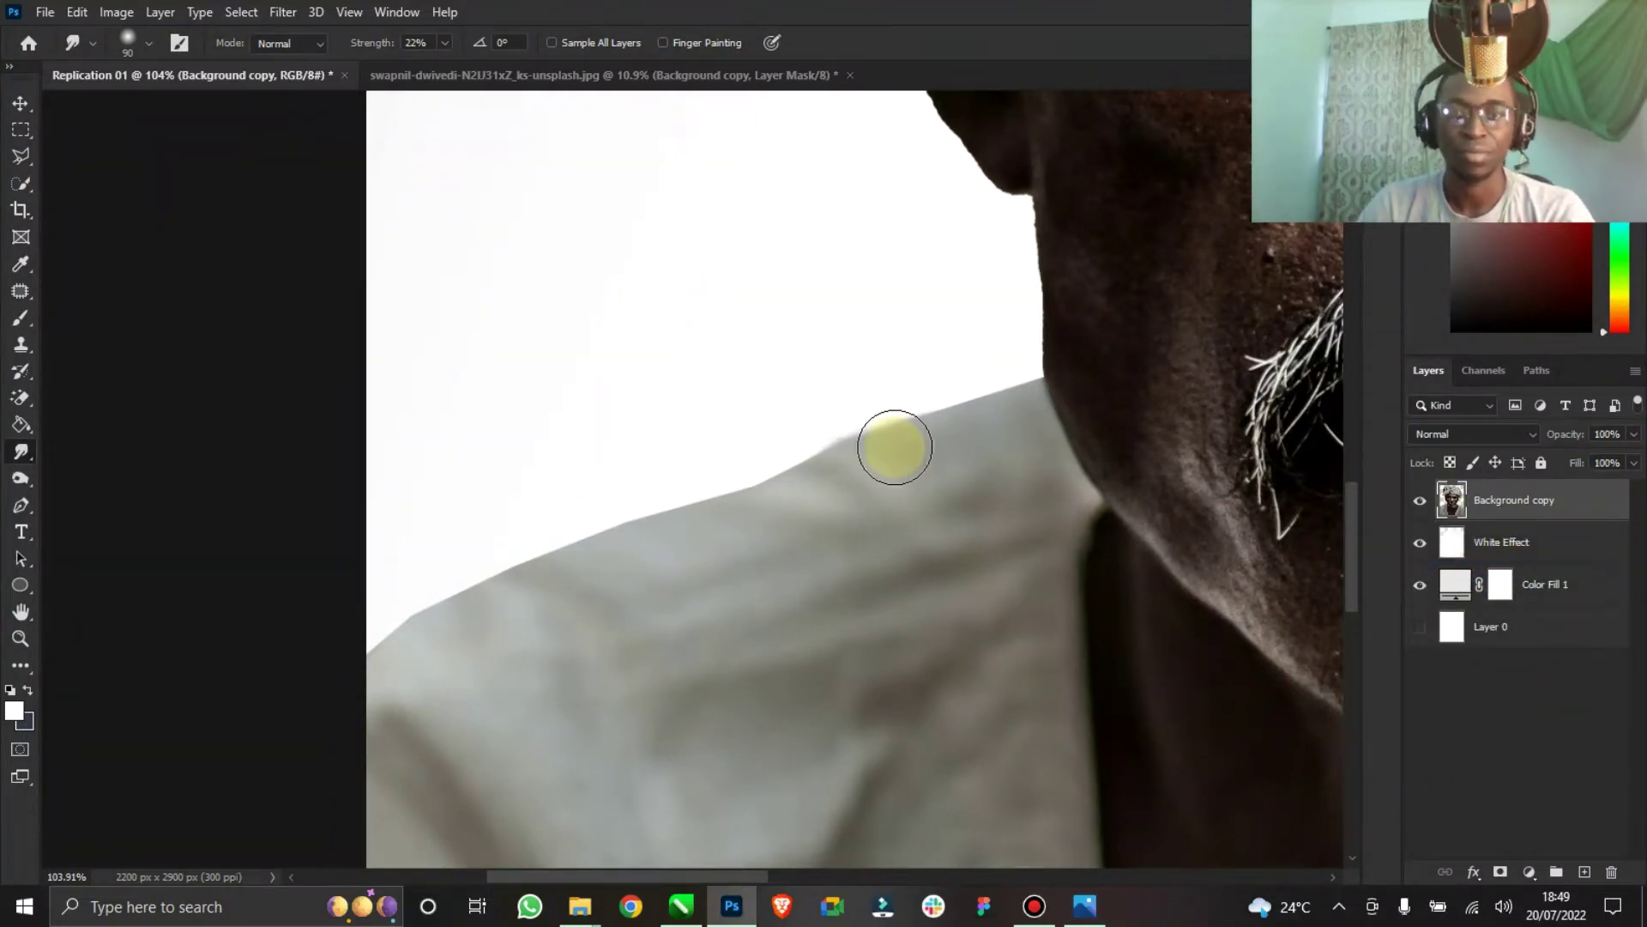
mouse_move(900, 430)
left_mouse_down()
mouse_move(873, 397)
mouse_move(848, 418)
mouse_move(931, 404)
mouse_move(906, 419)
mouse_move(872, 408)
left_mouse_up()
mouse_move(791, 446)
left_mouse_down()
mouse_move(847, 411)
mouse_move(800, 450)
mouse_move(836, 419)
mouse_move(787, 491)
mouse_move(762, 471)
mouse_move(367, 618)
mouse_move(403, 589)
mouse_move(395, 619)
mouse_move(375, 614)
mouse_move(390, 598)
mouse_move(345, 629)
mouse_move(645, 506)
mouse_move(329, 666)
mouse_move(636, 521)
mouse_move(477, 586)
mouse_move(599, 502)
mouse_move(501, 548)
mouse_move(914, 368)
mouse_move(940, 395)
mouse_move(990, 375)
mouse_move(775, 438)
mouse_move(860, 431)
mouse_move(706, 497)
mouse_move(760, 460)
mouse_move(628, 508)
left_mouse_up()
Smudge the fringe along the portrait's right-hand shoulder edge with the 90 px brush.
mouse_move(720, 883)
left_mouse_down()
mouse_move(868, 881)
mouse_move(1102, 828)
left_mouse_up()
mouse_move(318, 346)
left_mouse_down()
mouse_move(505, 461)
mouse_move(911, 595)
mouse_move(817, 568)
mouse_move(800, 545)
mouse_move(995, 629)
mouse_move(773, 548)
mouse_move(875, 602)
mouse_move(965, 618)
mouse_move(813, 572)
mouse_move(1006, 629)
mouse_move(591, 514)
mouse_move(616, 502)
mouse_move(604, 489)
mouse_move(742, 541)
mouse_move(580, 472)
mouse_move(564, 482)
mouse_move(415, 398)
mouse_move(449, 433)
mouse_move(357, 363)
left_mouse_up()
left_click_drag(423, 439, 715, 551)
mouse_move(797, 584)
left_mouse_down()
mouse_move(963, 633)
mouse_move(709, 523)
mouse_move(919, 871)
mouse_move(760, 873)
left_mouse_up()
Examine the portrait's chin, mouth and cheeks up close for skin blemishes.
scroll(635, 706, "down", 2)
scroll(563, 684, "up", 3)
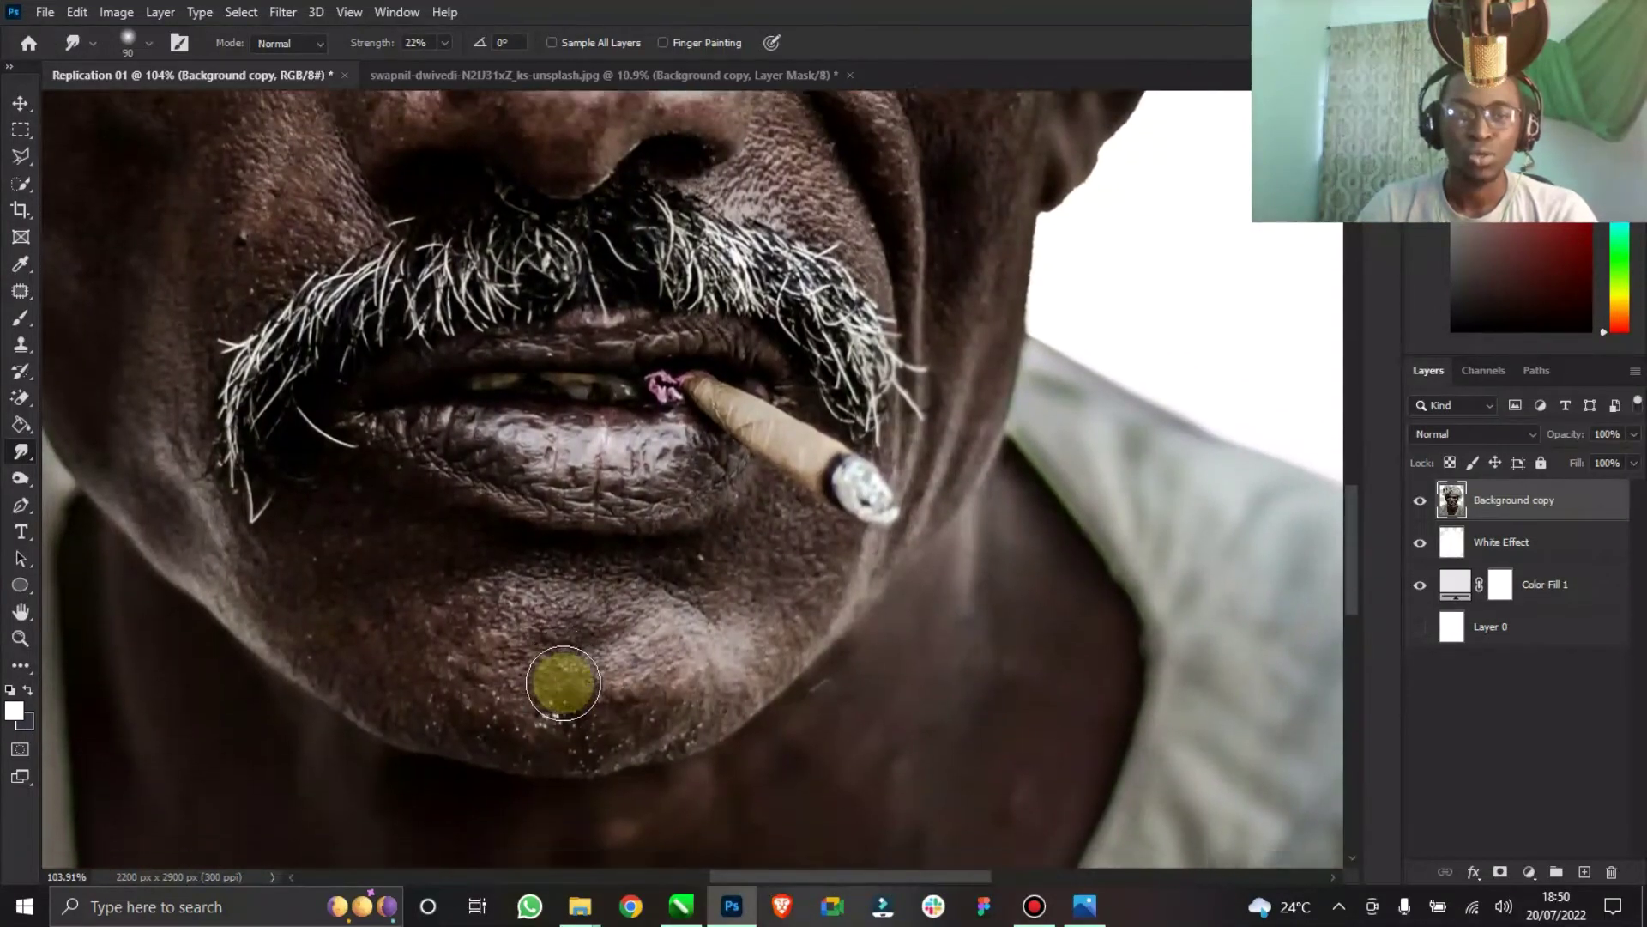
scroll(564, 683, "down", 1)
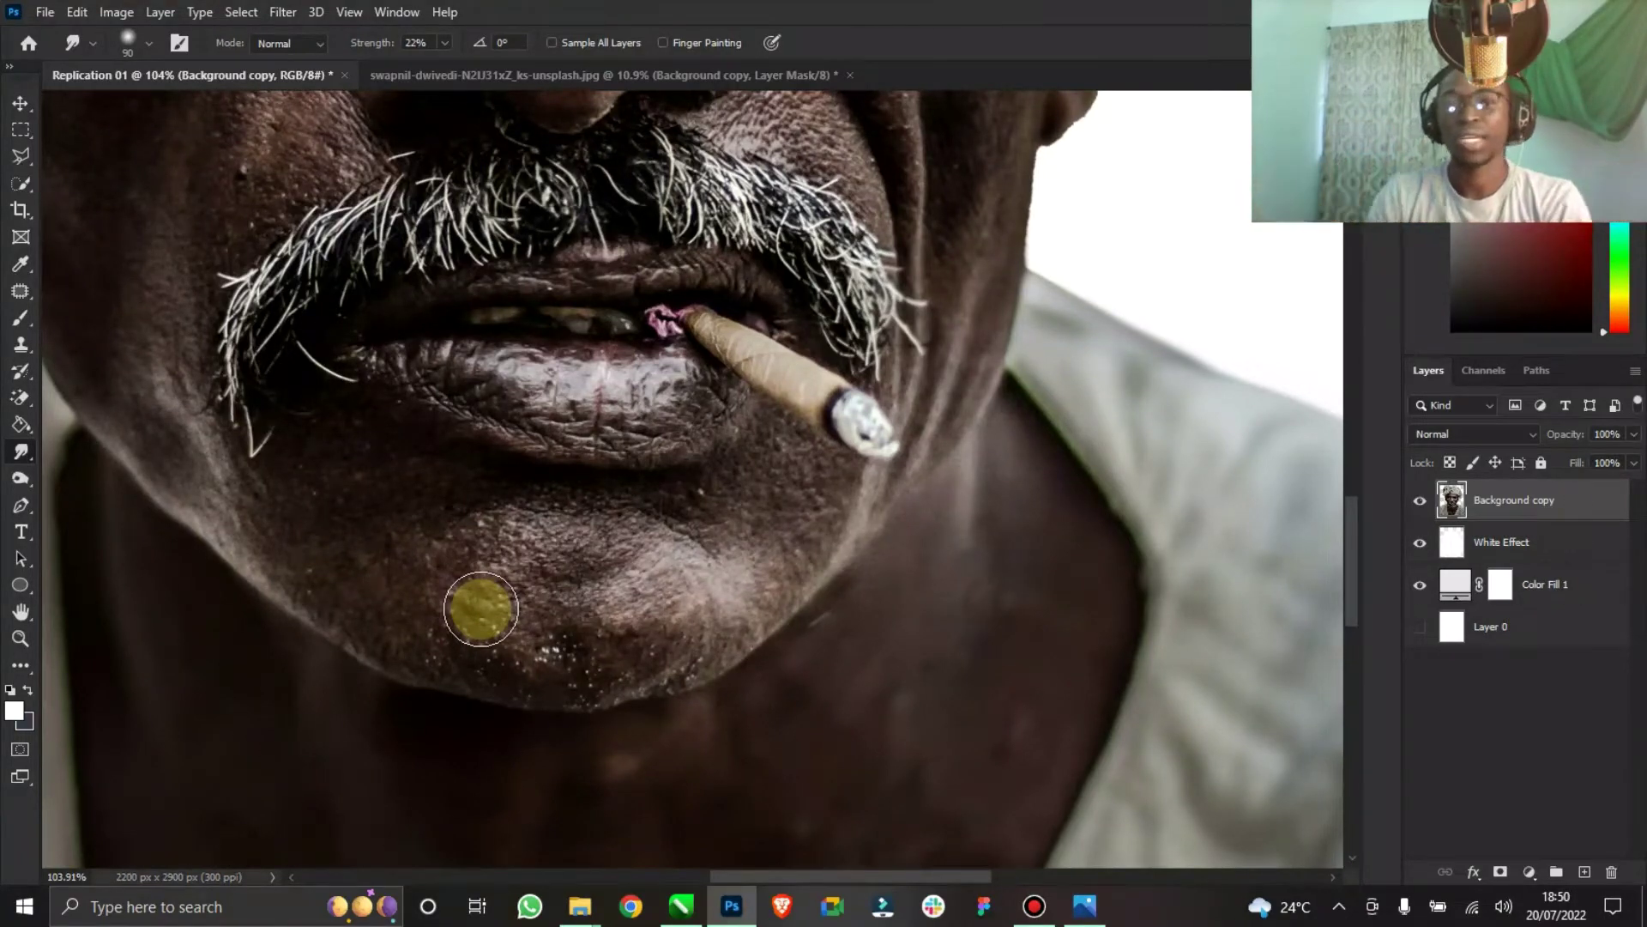
left_click(20, 638)
key("ctrl+0")
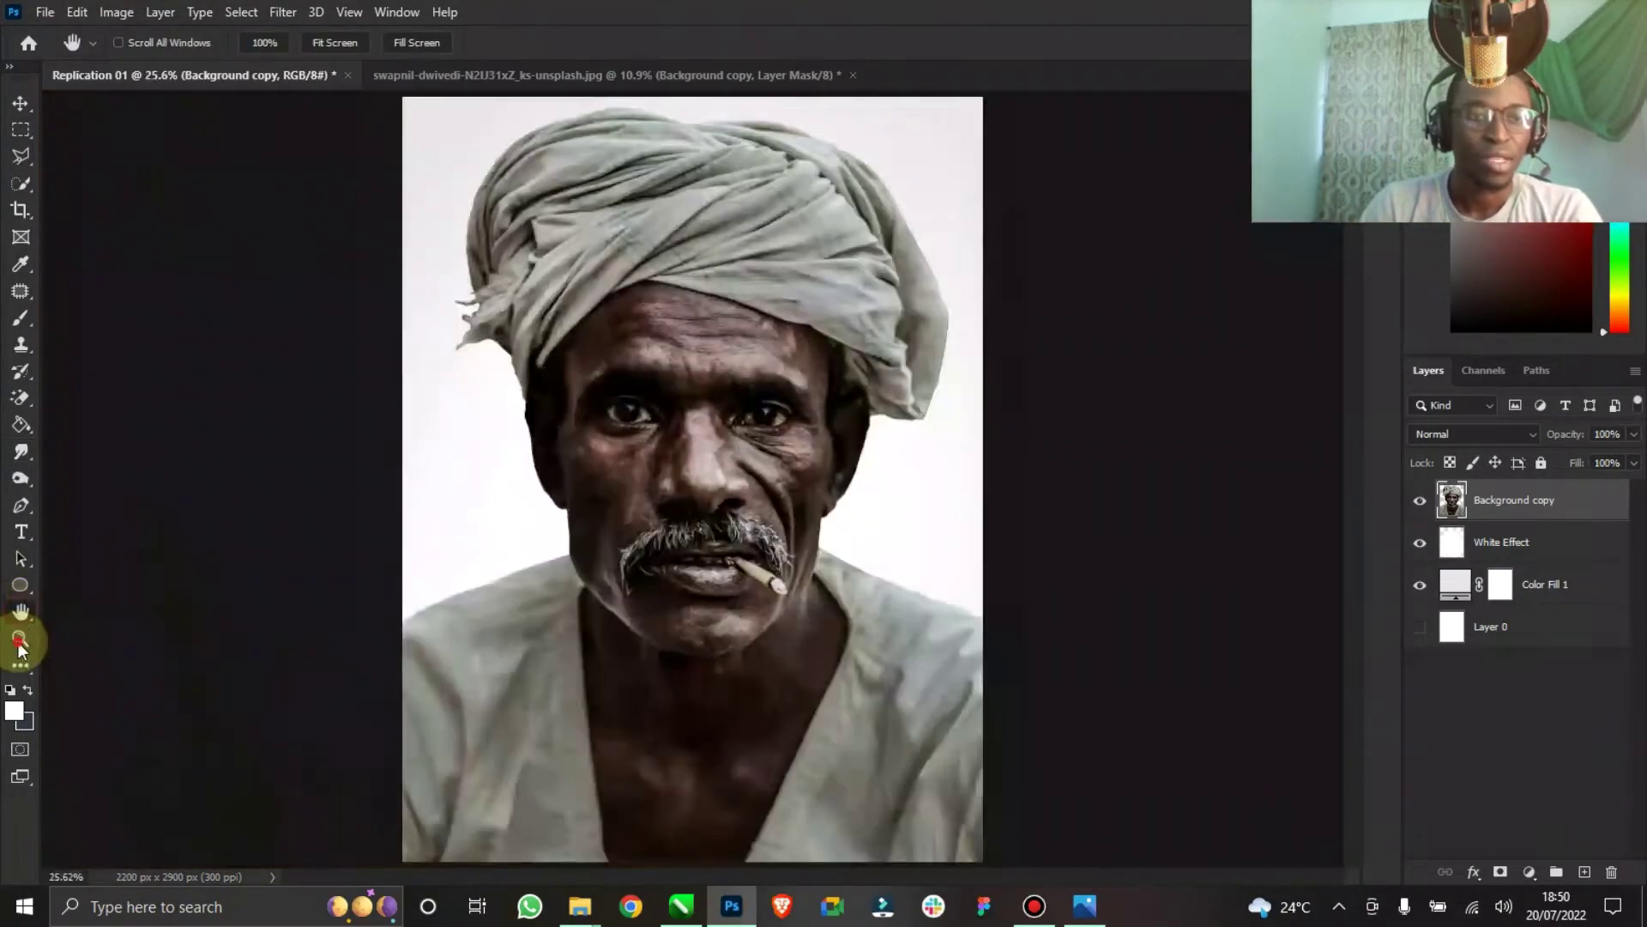
left_click_drag(662, 341, 870, 330)
scroll(467, 658, "down", 5)
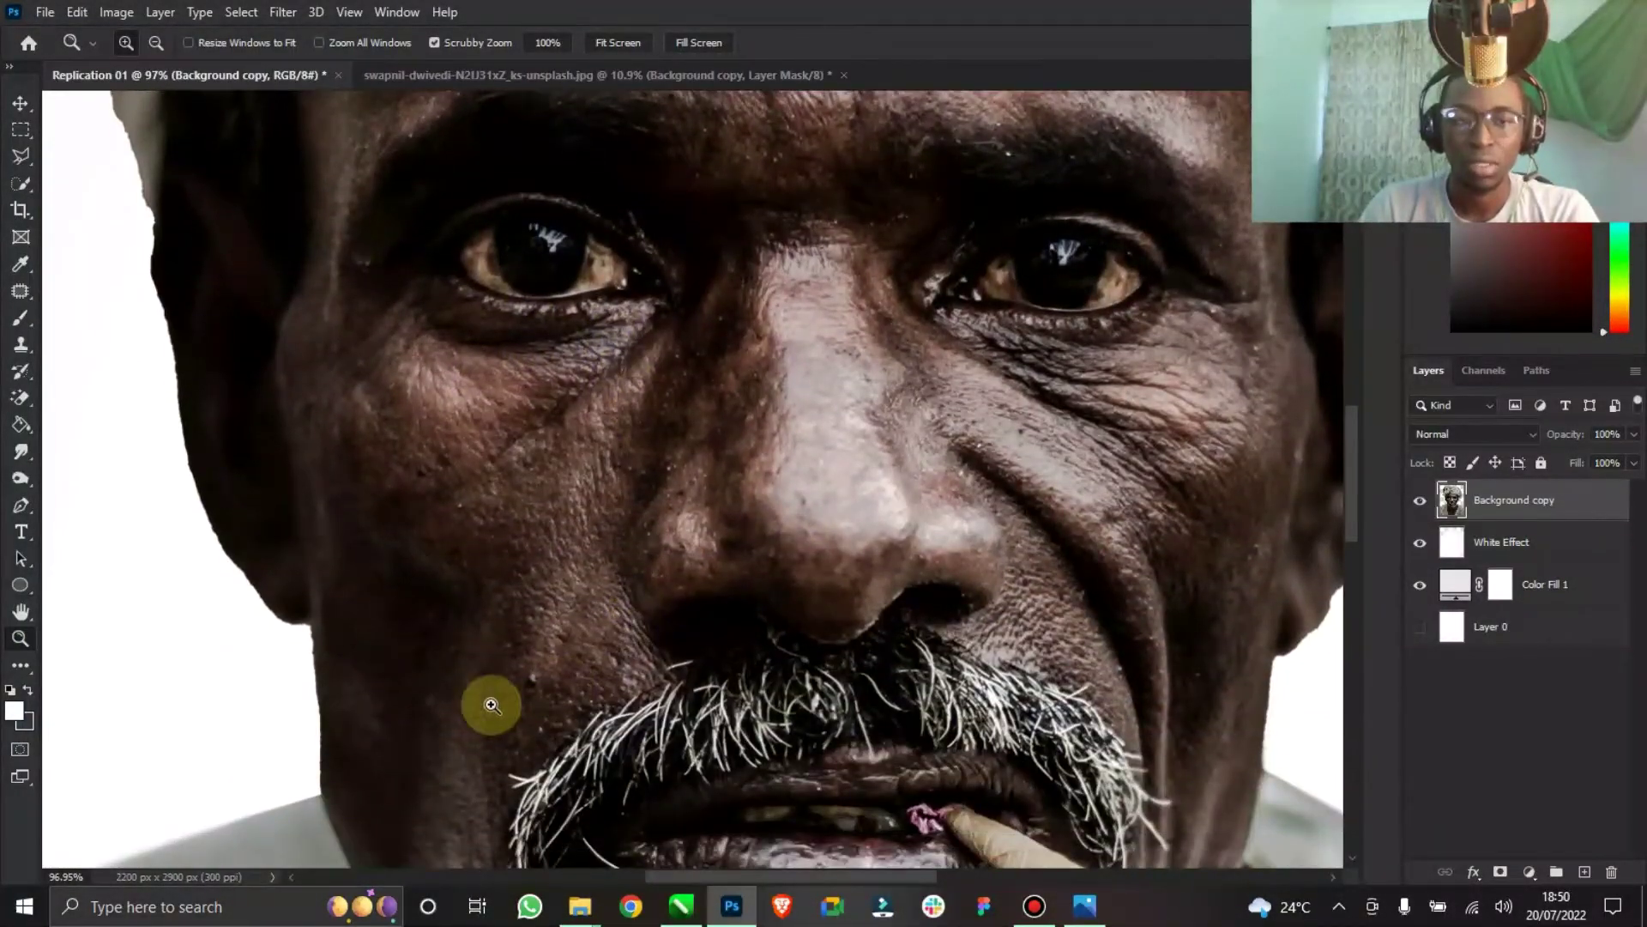
left_click_drag(491, 705, 595, 673)
left_click_drag(691, 639, 626, 647)
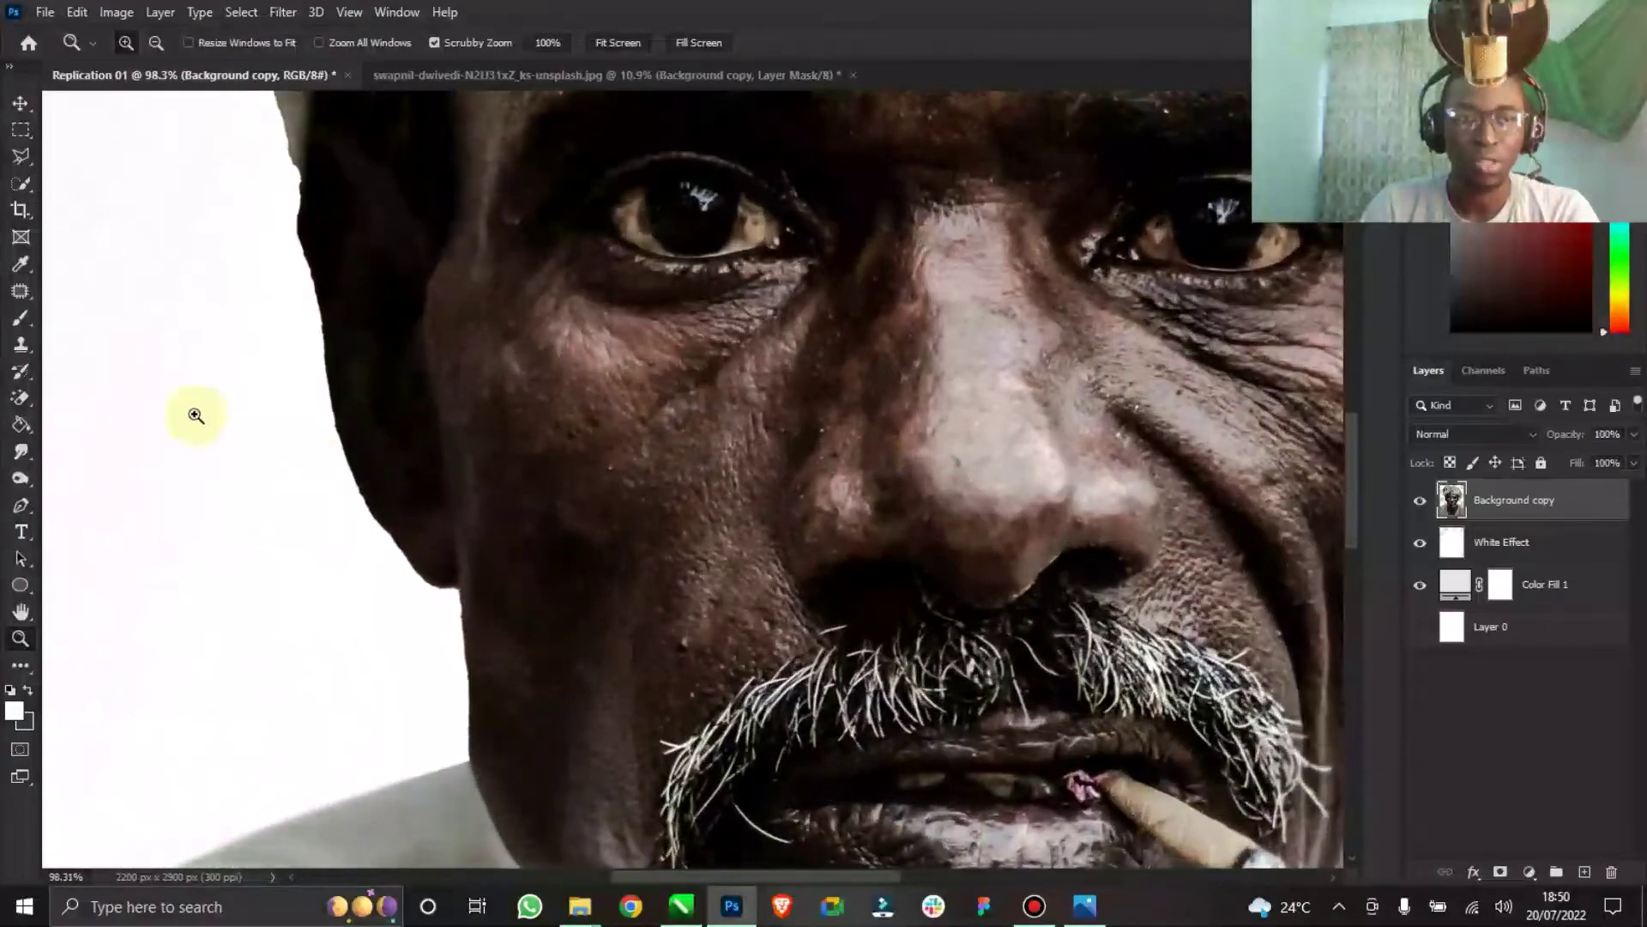
left_click_drag(954, 488, 851, 489)
Remove the light specks on the chin with an enlarged Spot Healing Brush and fit the whole canvas in view.
left_click(20, 292)
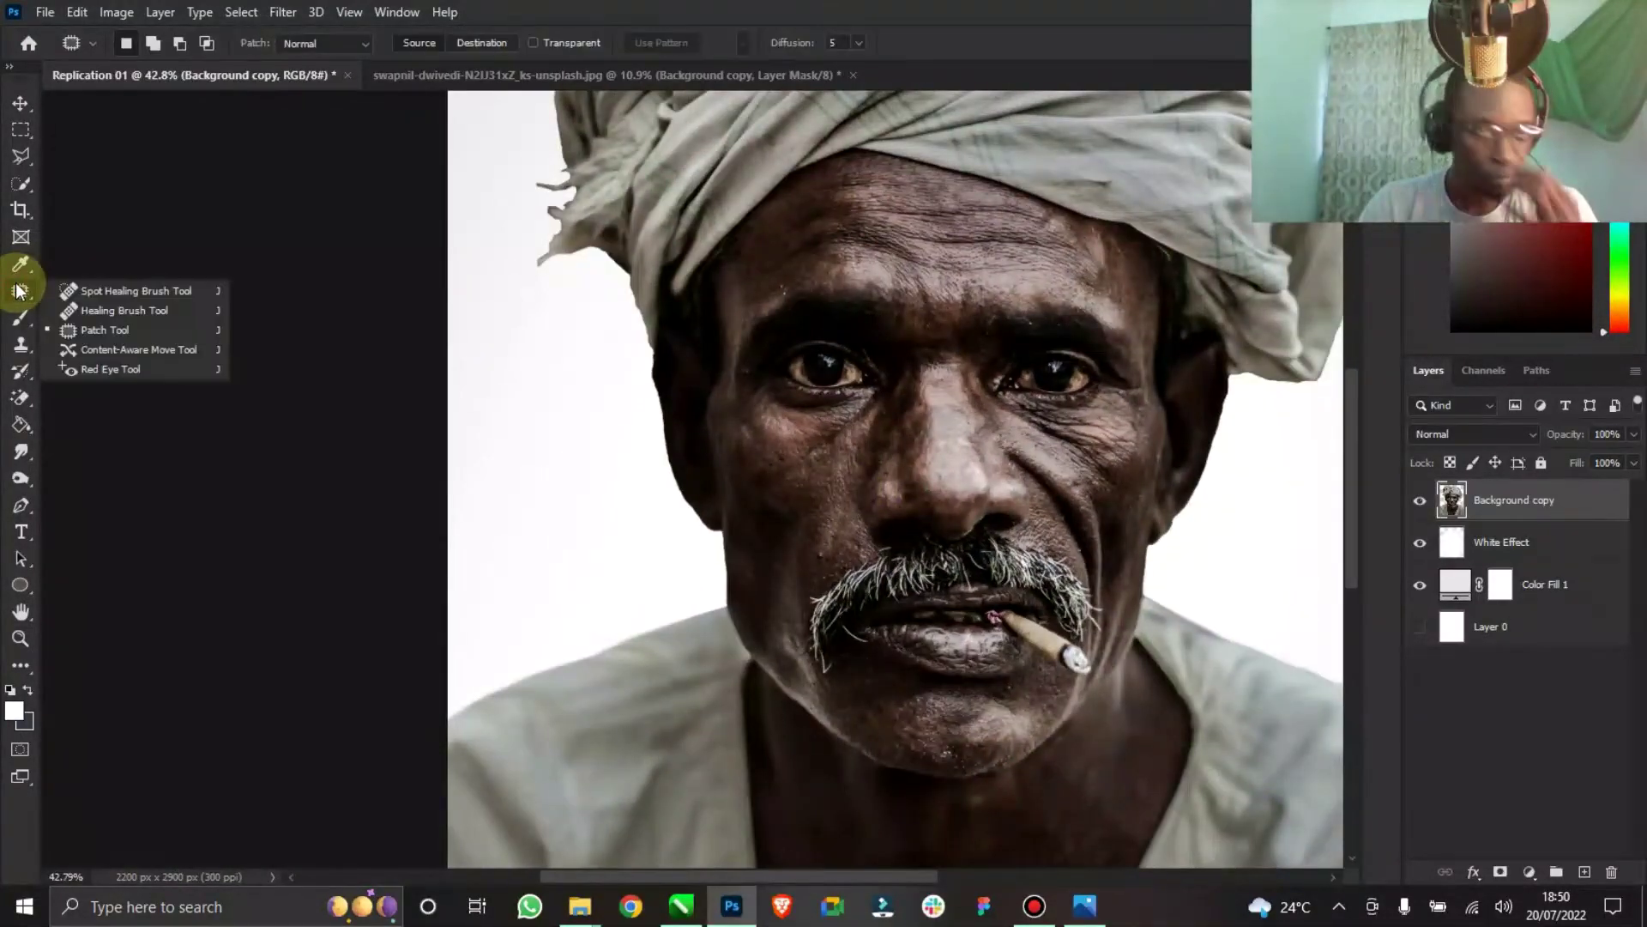
left_click(137, 288)
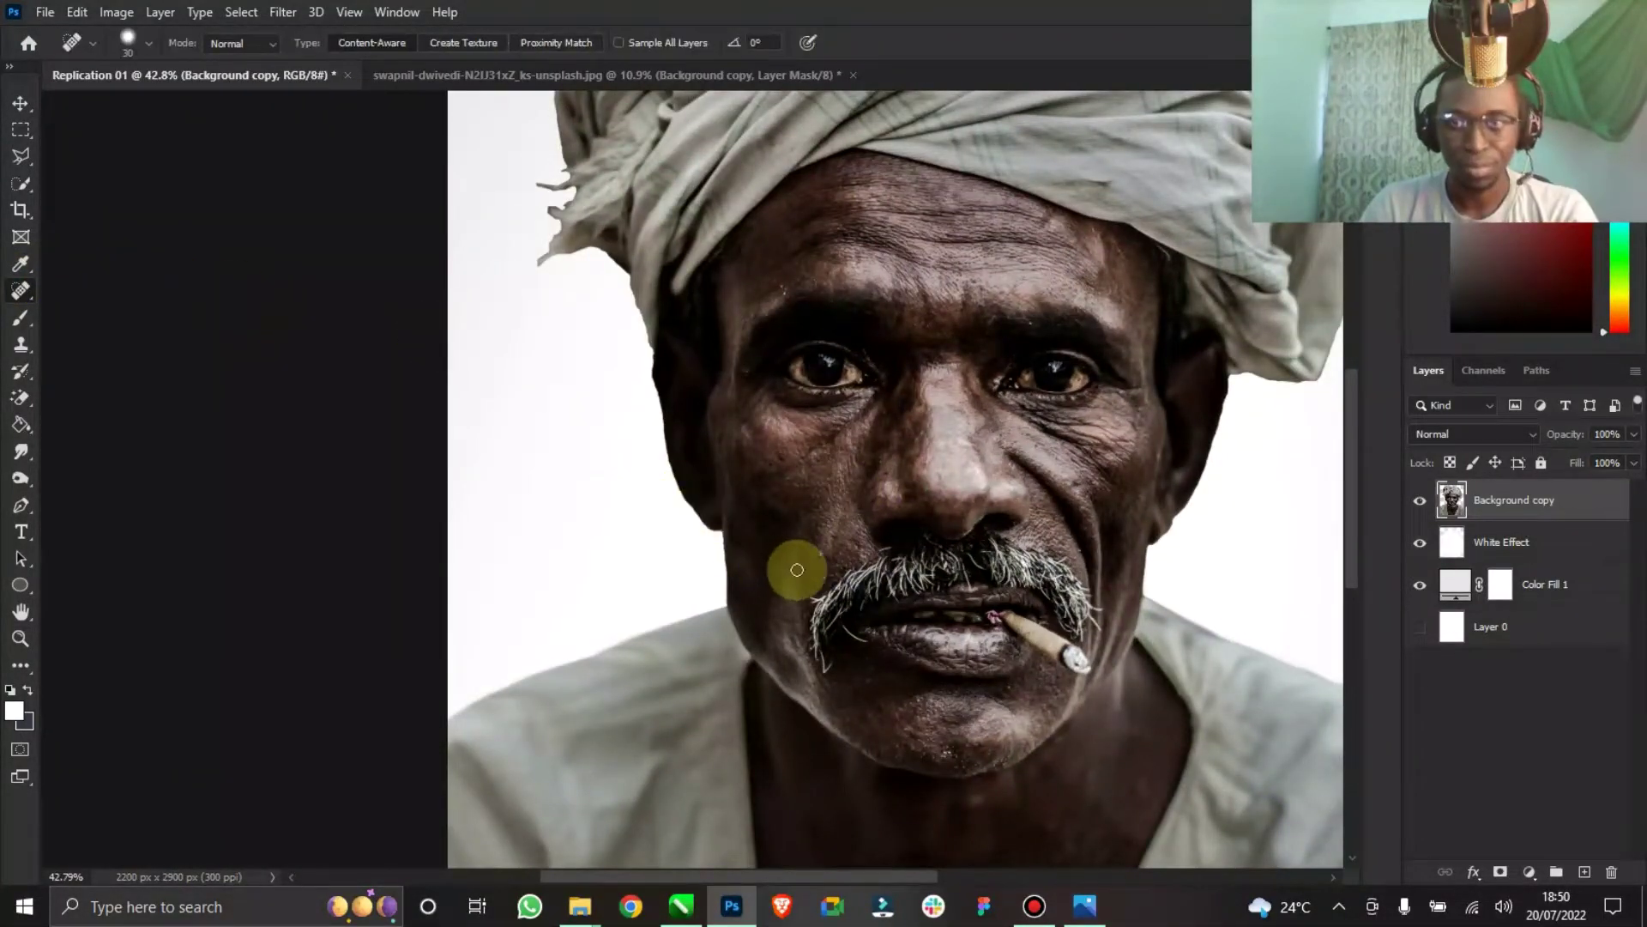
scroll(798, 583, "up", 2)
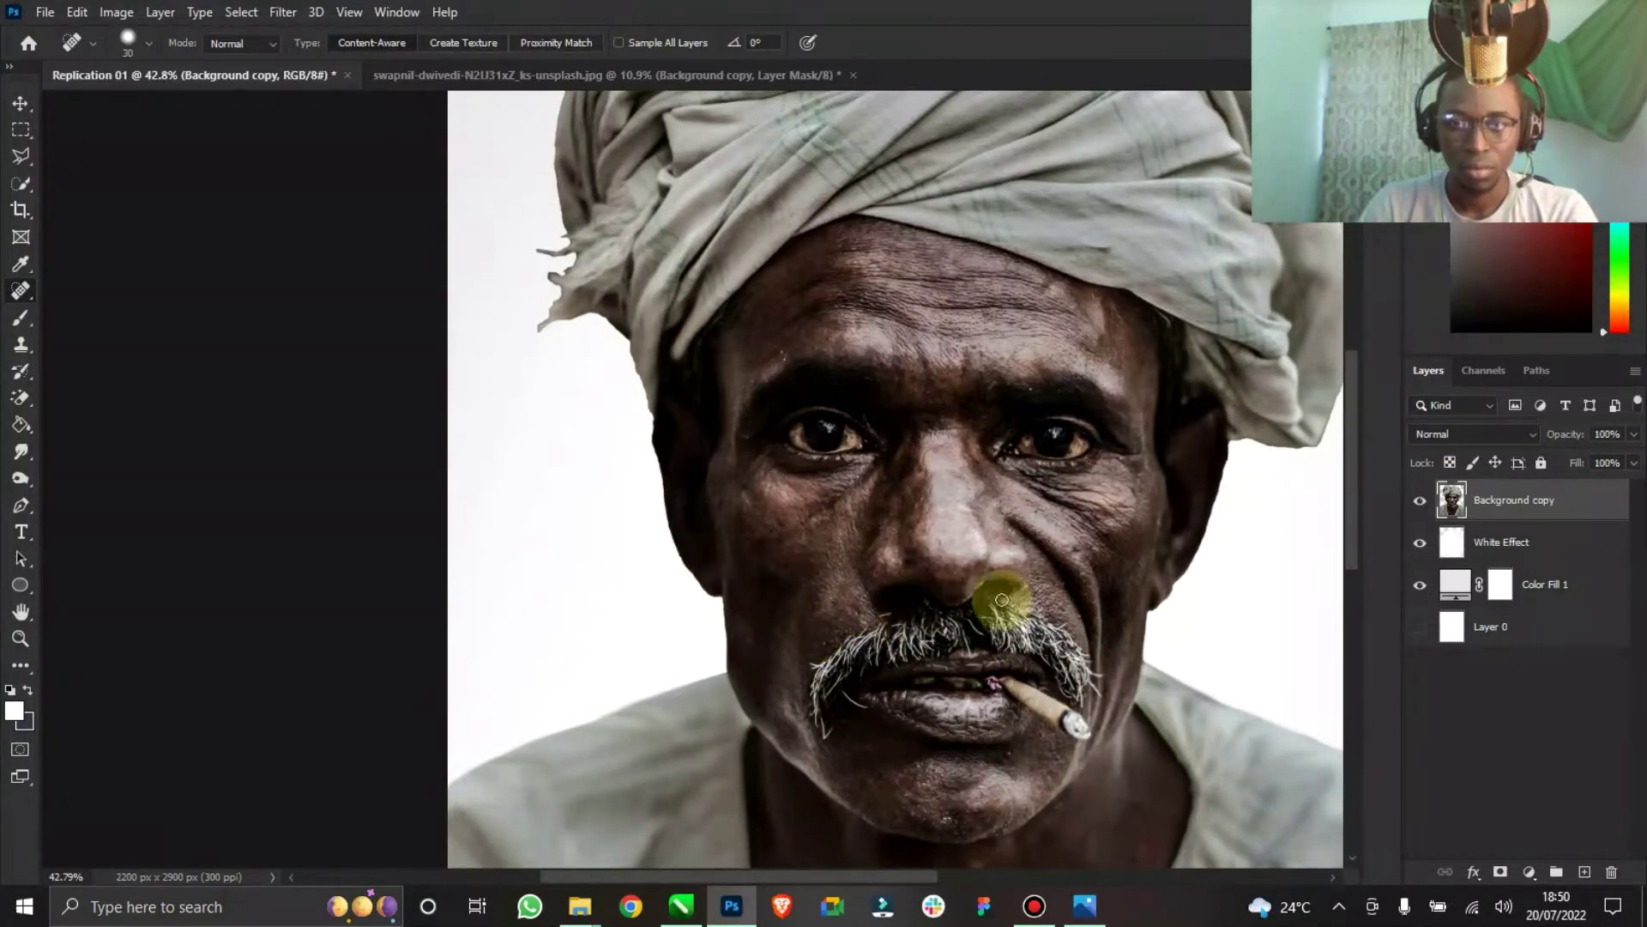
scroll(1099, 500, "up", 4)
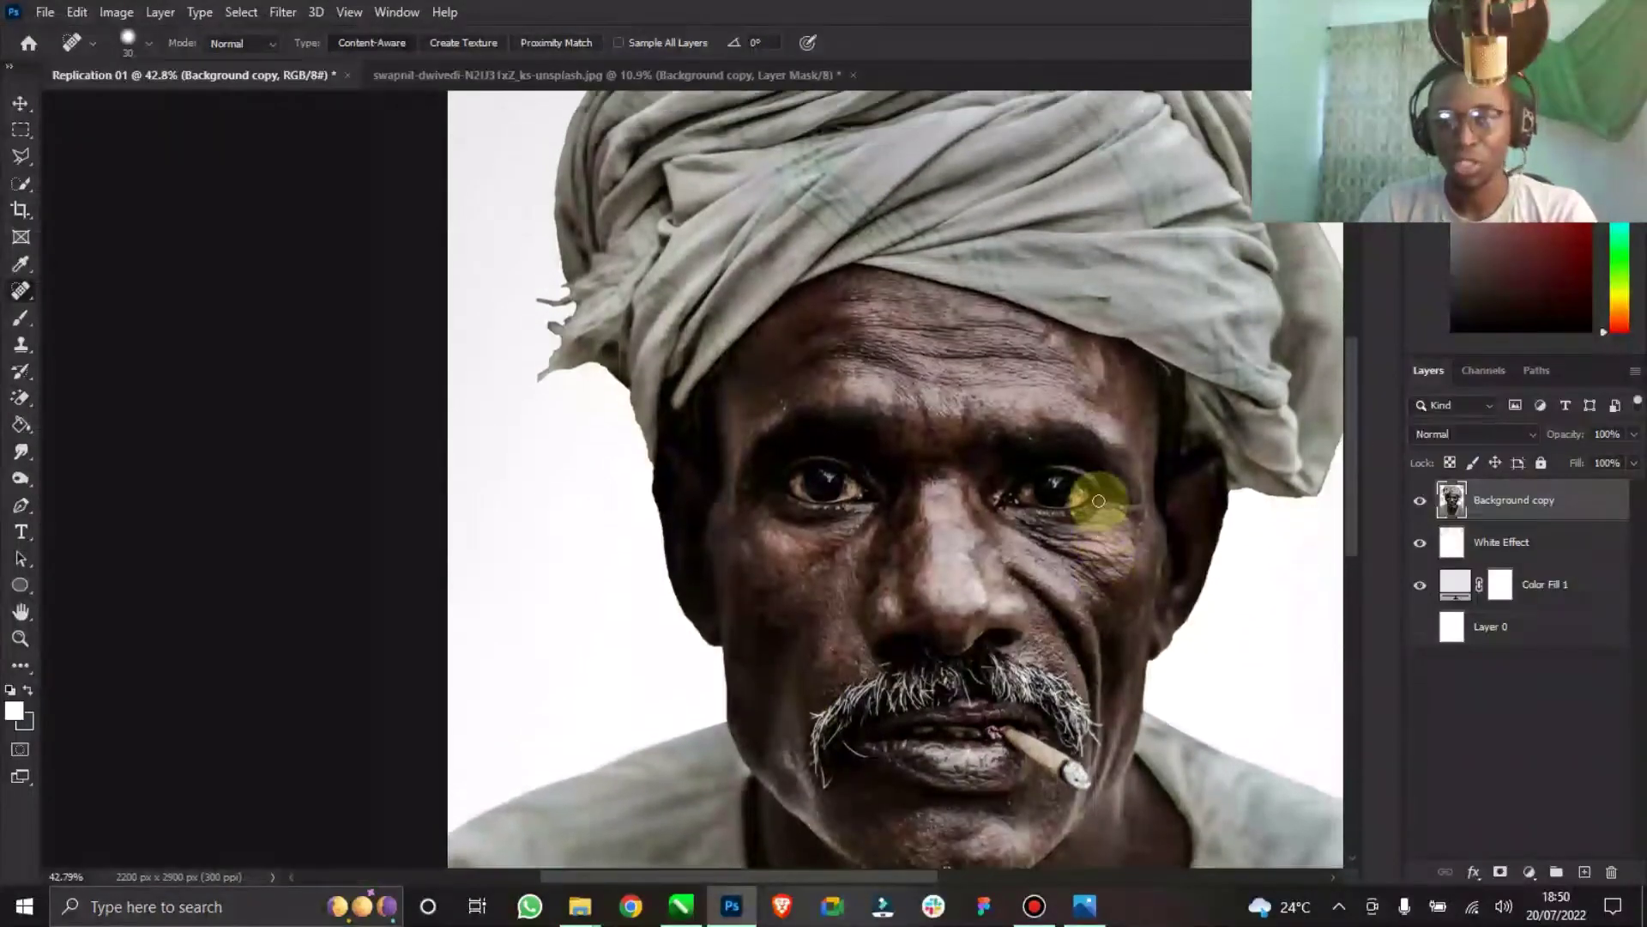
scroll(1046, 643, "down", 5)
scroll(1058, 633, "down", 3)
key("bracketright")
key("bracketright")
left_click(881, 575)
left_click(912, 600)
left_click_drag(912, 600, 924, 608)
left_click(922, 571)
double_click(29, 606)
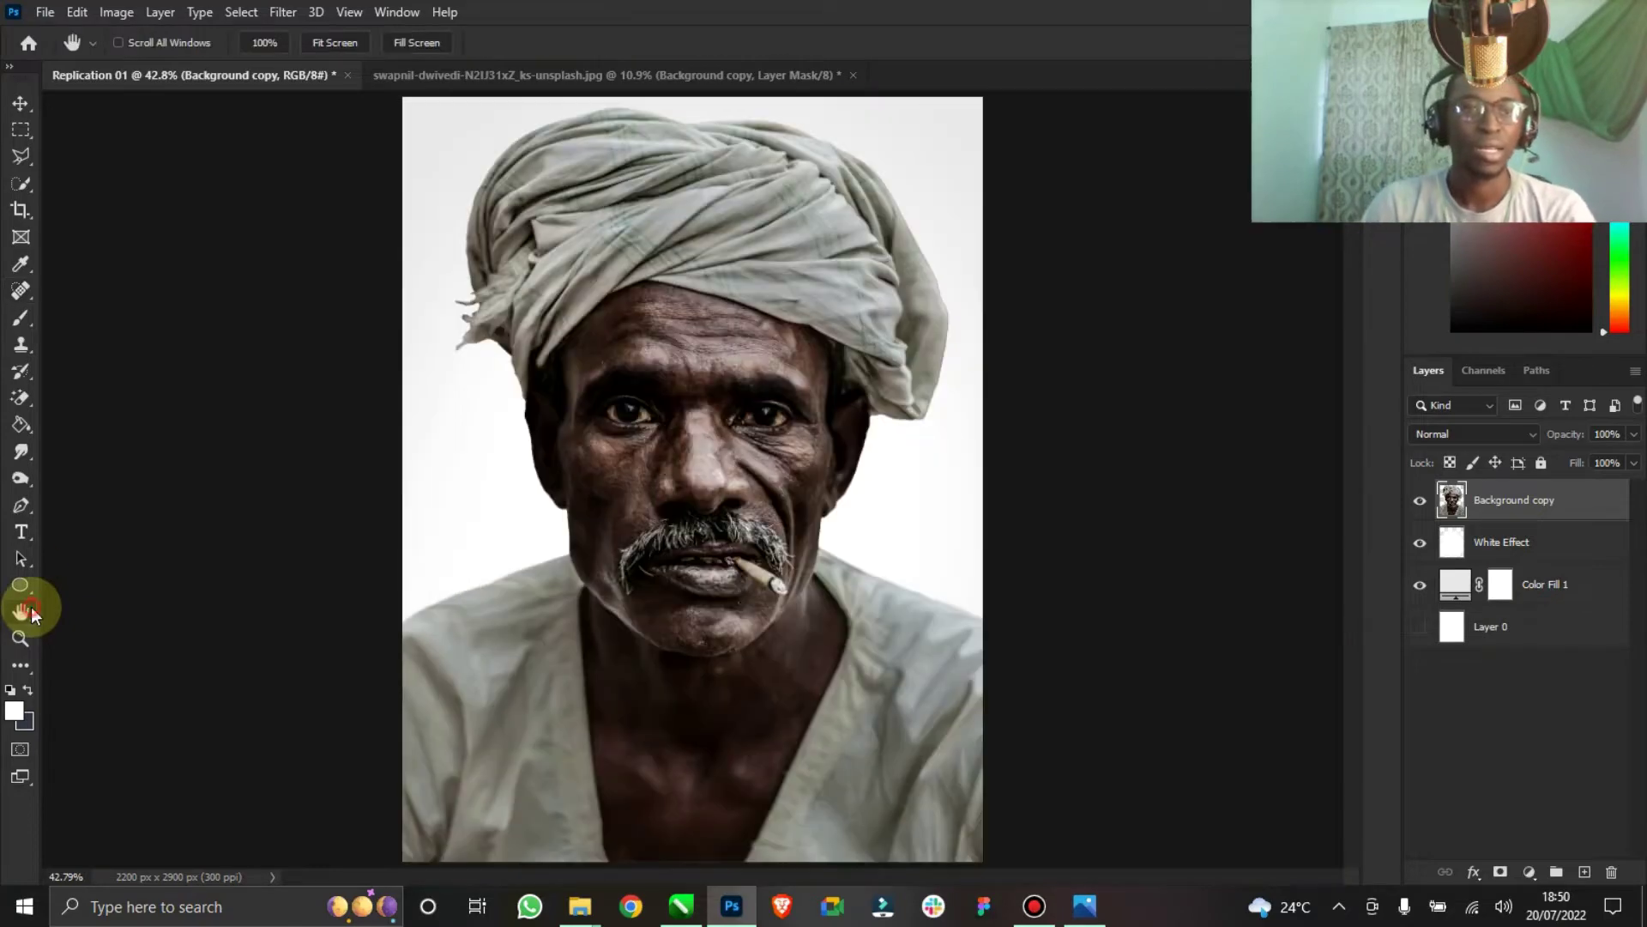
Switch to the photo viewer to compare the portrait with the reference poster, and return to Photoshop.
left_click(19, 103)
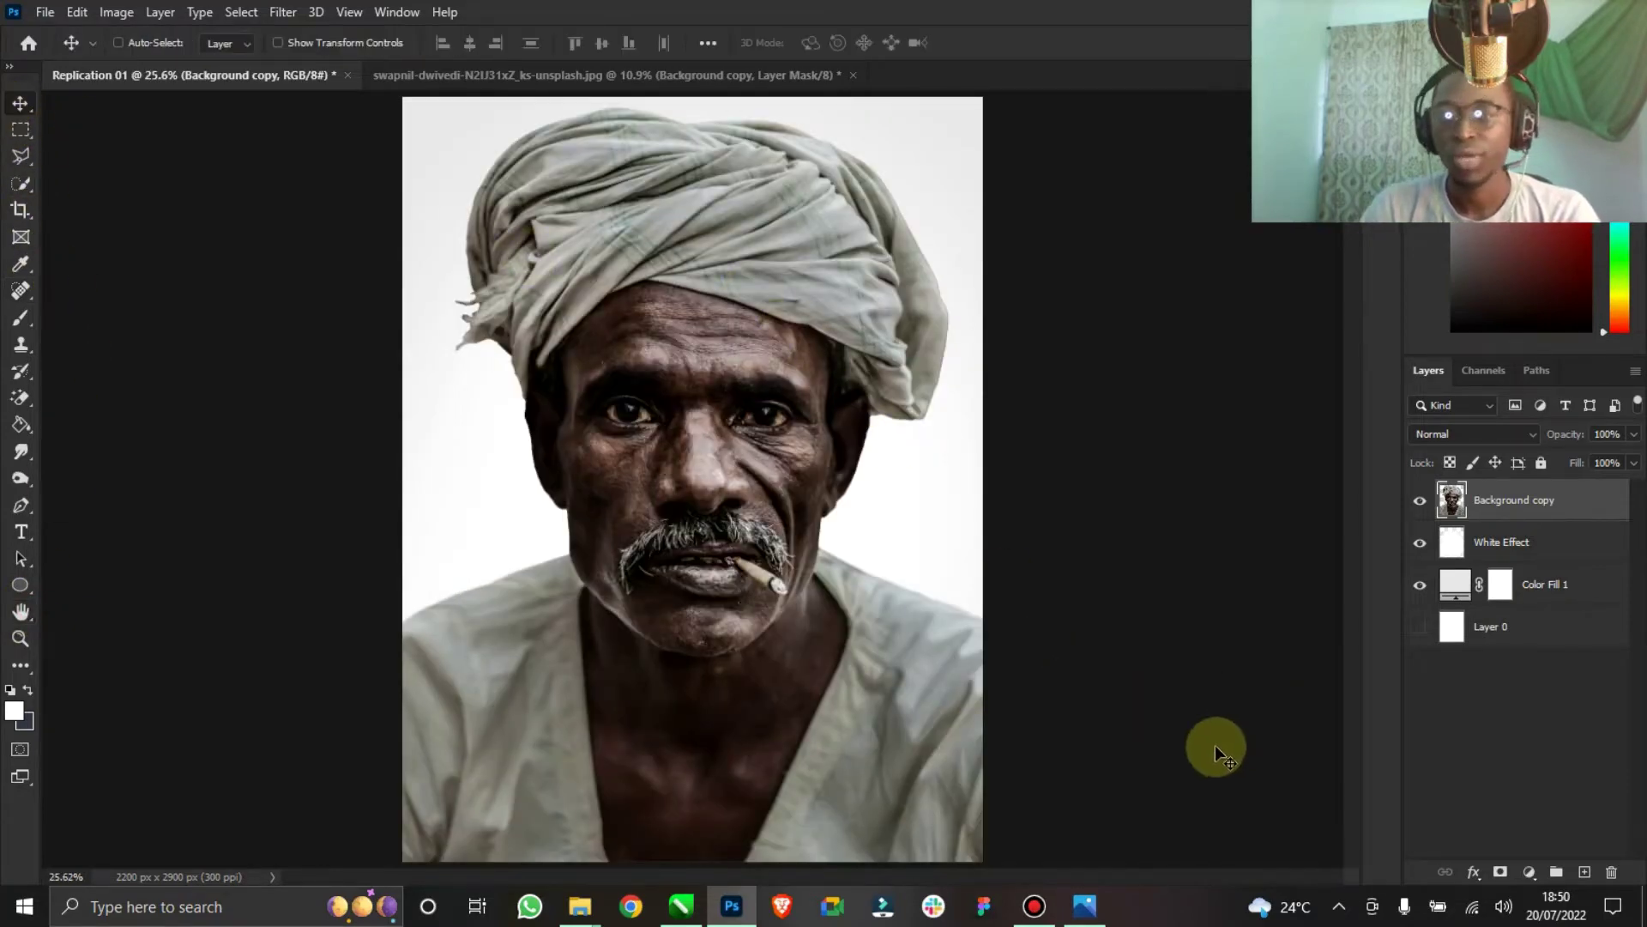
left_click(1082, 909)
left_click(1081, 917)
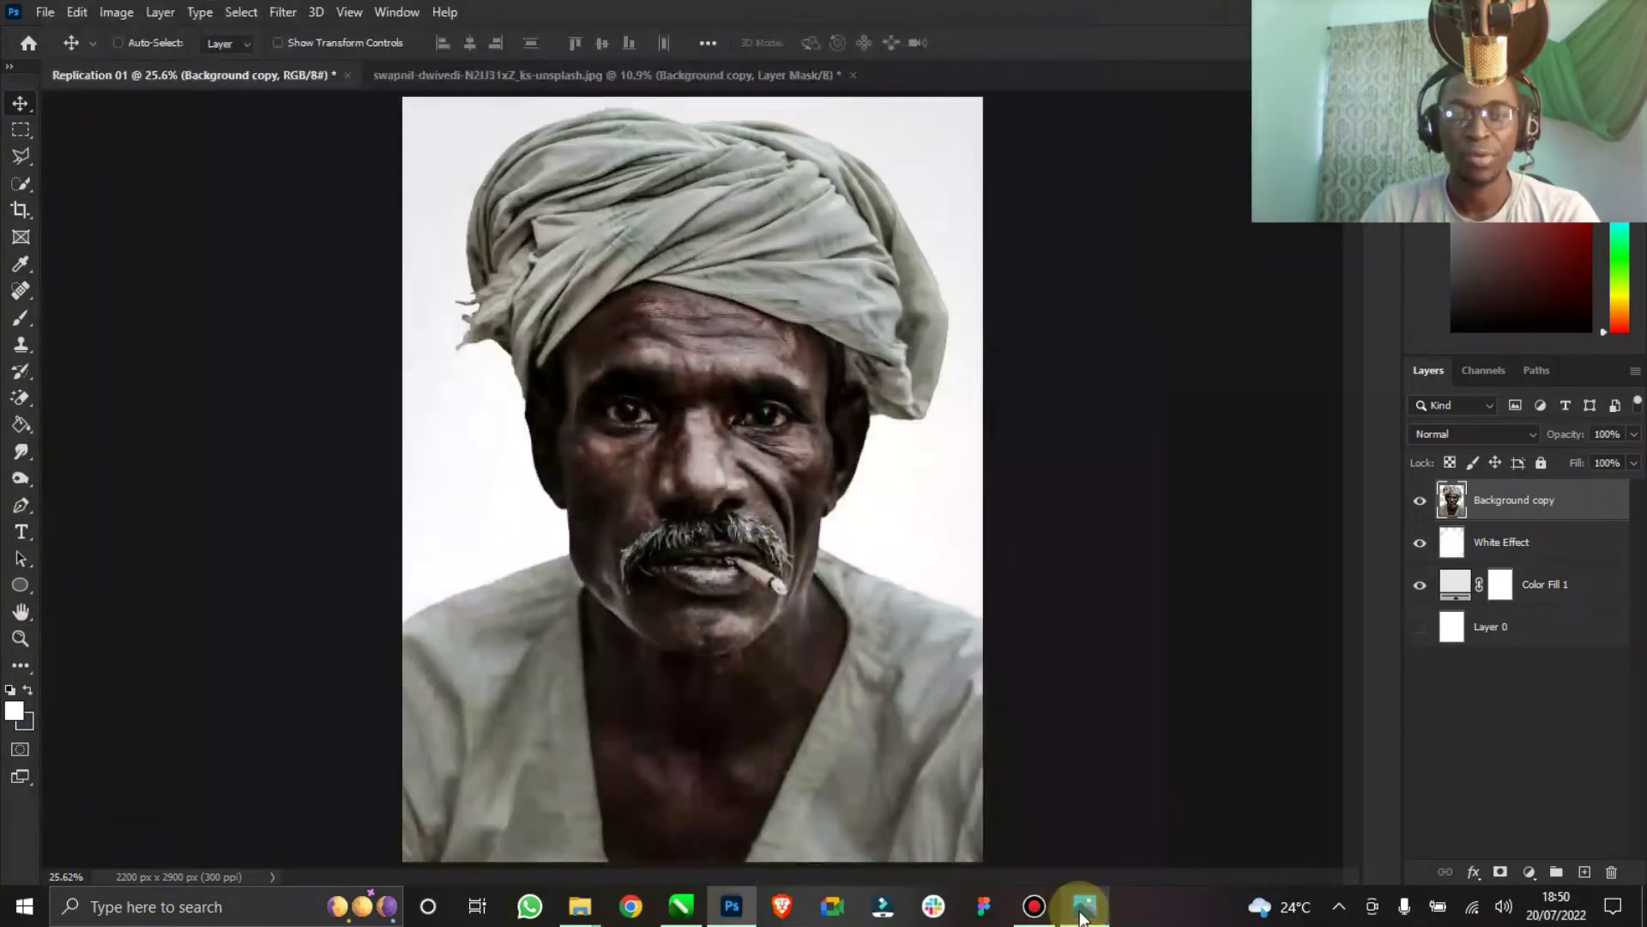
left_click(1082, 911)
left_click(1083, 911)
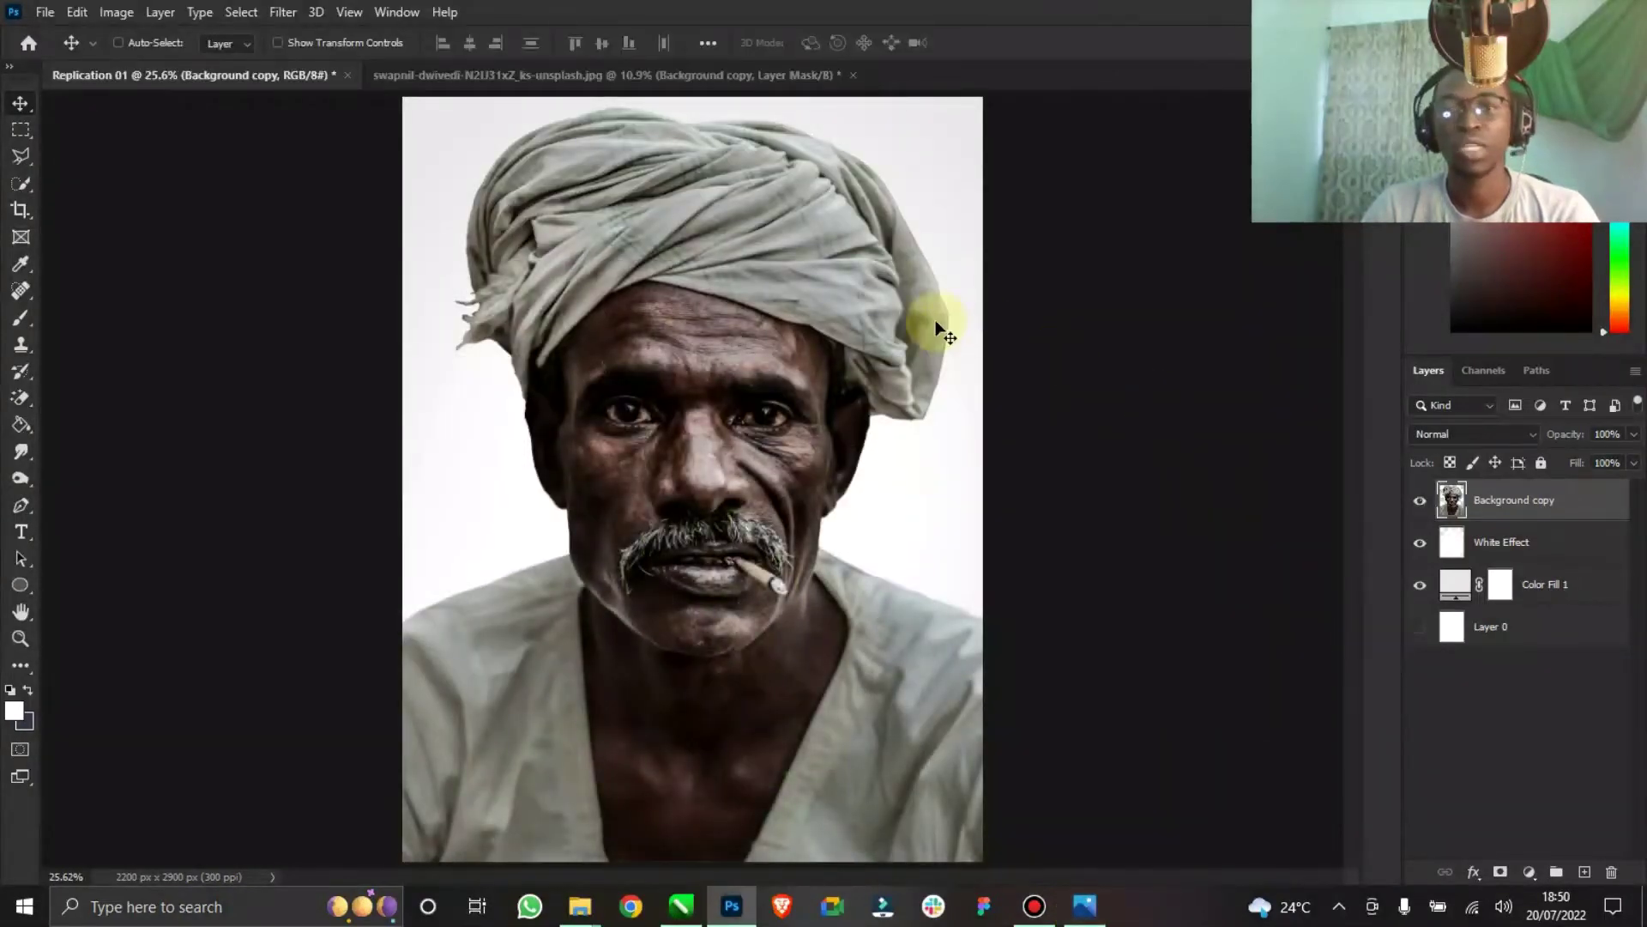
Rename the Background copy layer as Model and add a Black & White adjustment layer above it.
type("odel")
key("Return")
right_click(1524, 500)
left_click(1523, 496)
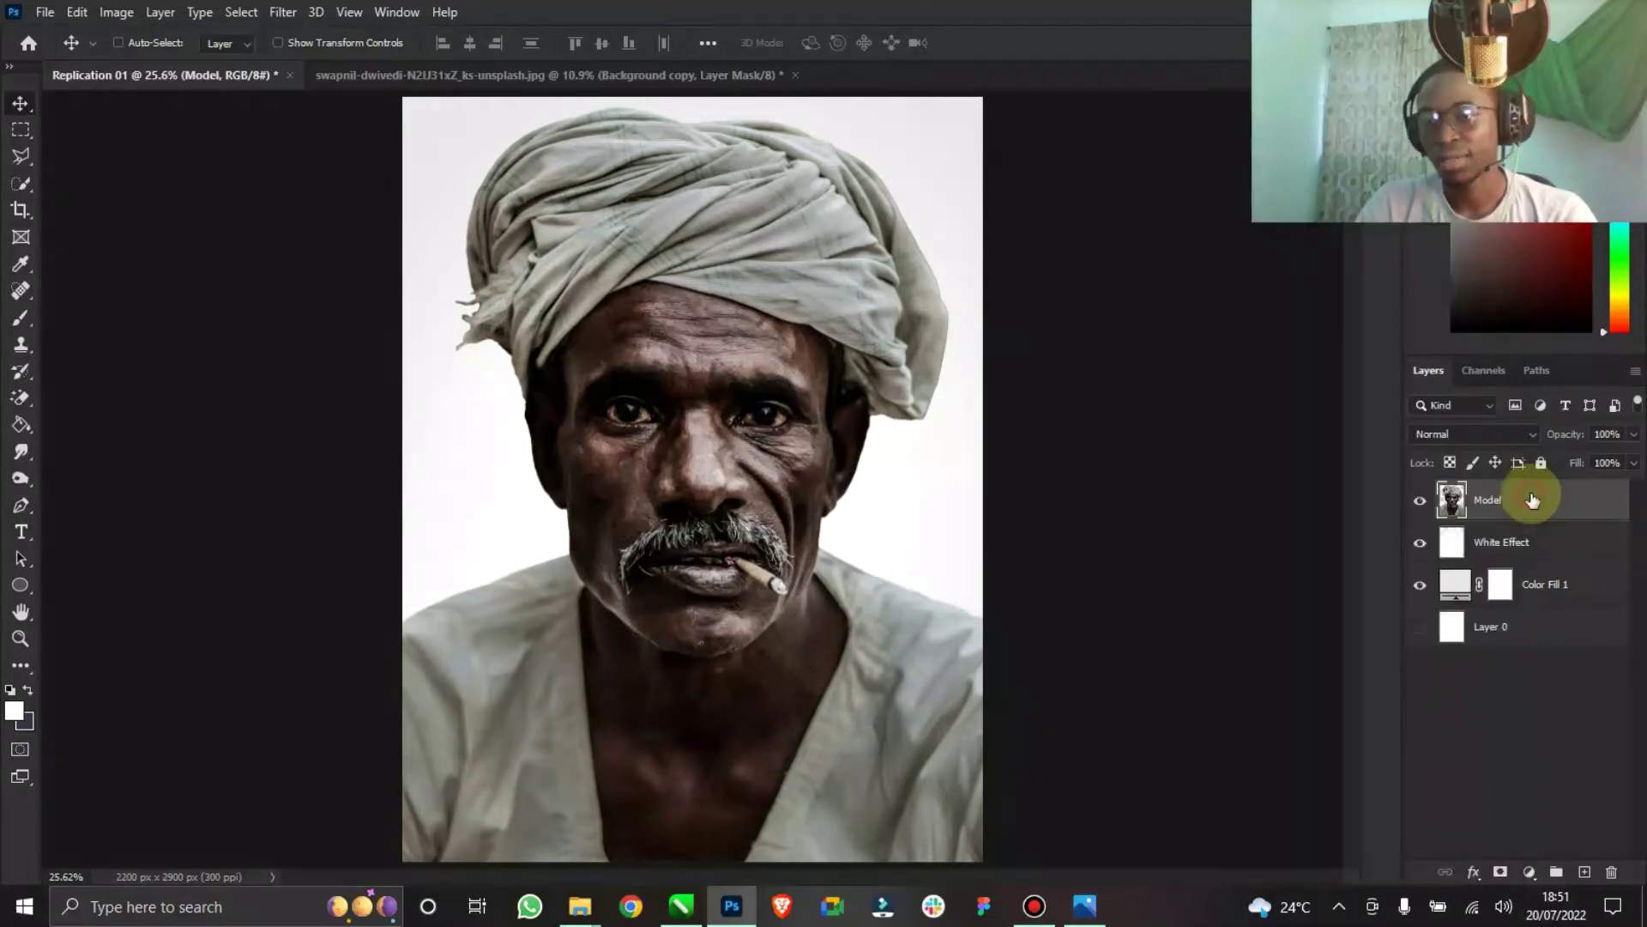
left_click(1529, 872)
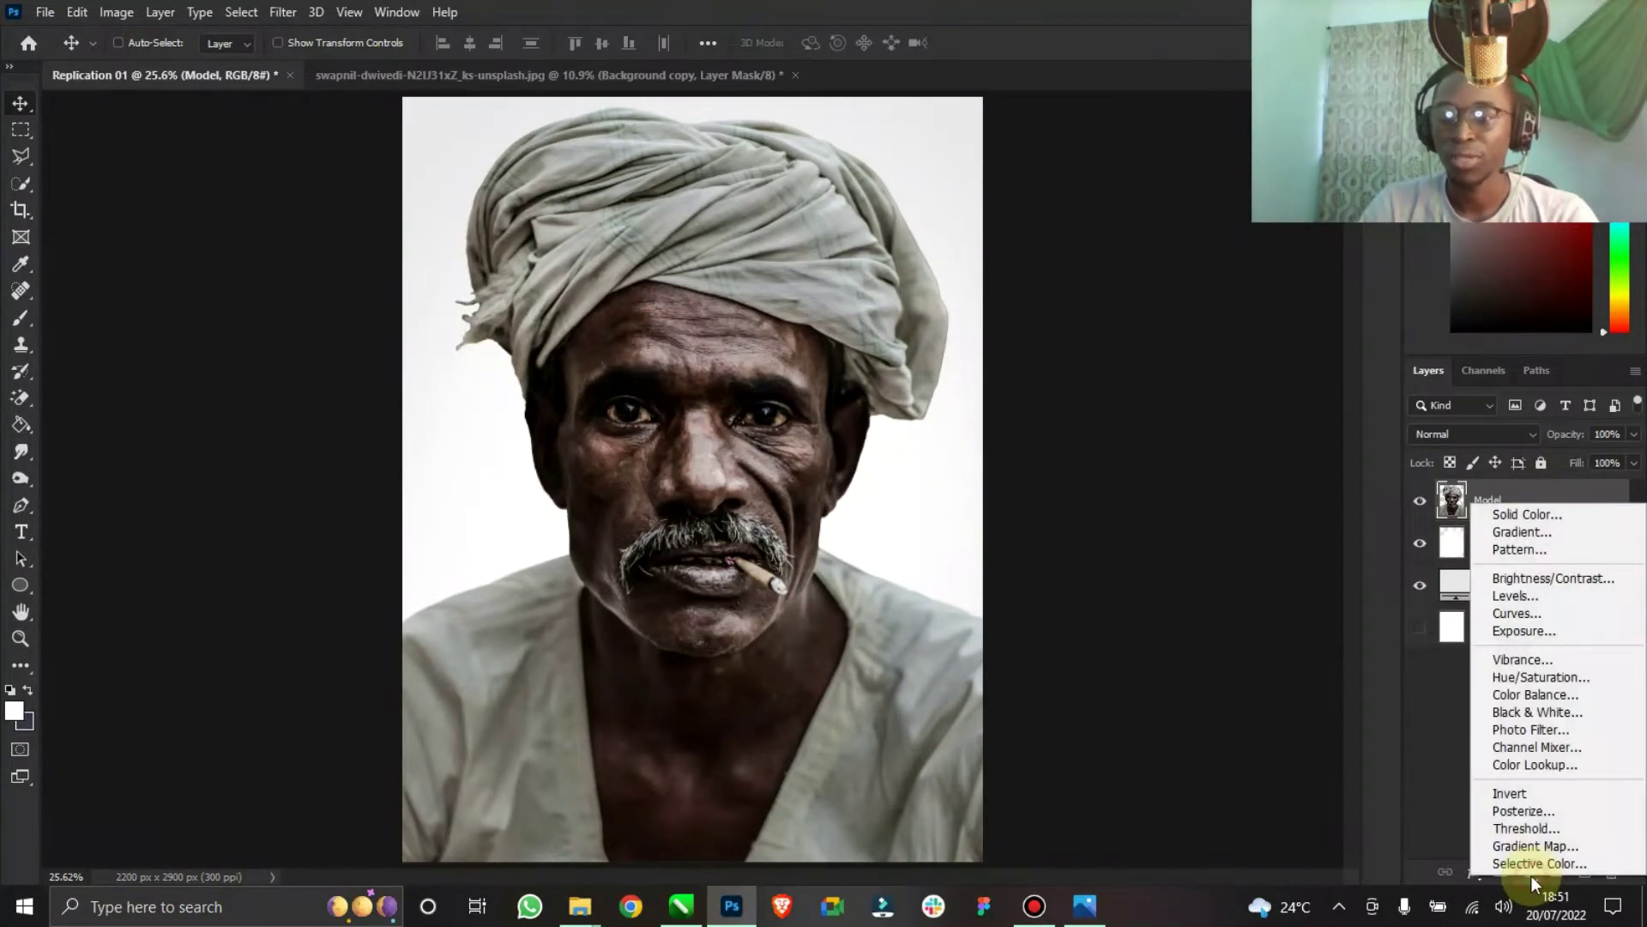
left_click(1562, 717)
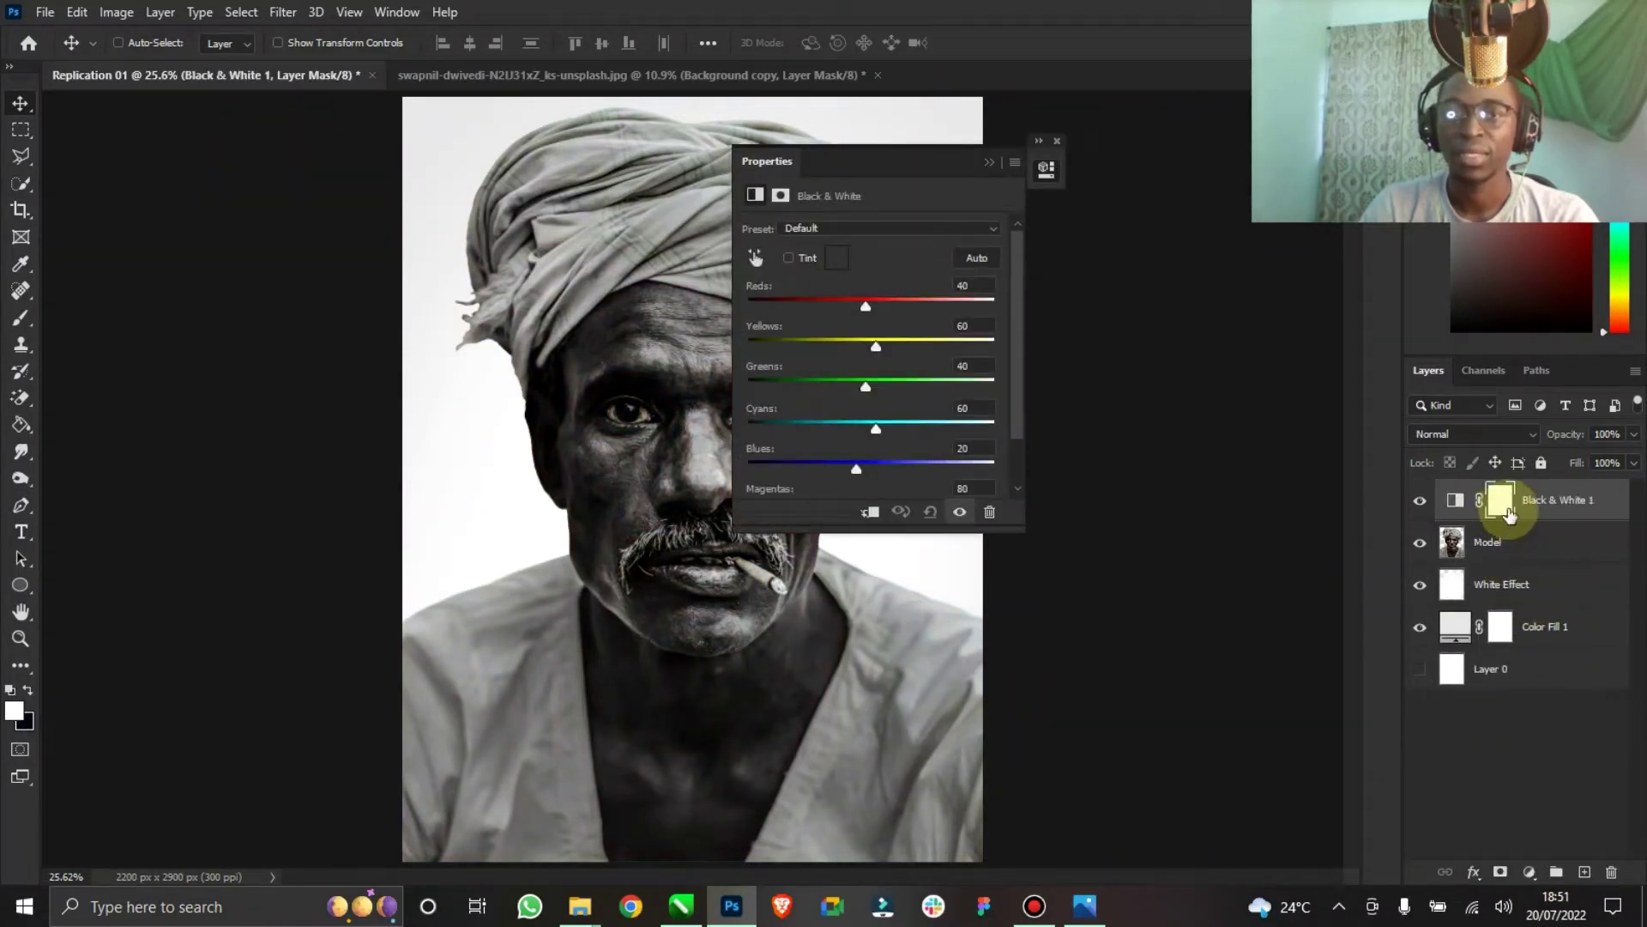
Clip the Black & White adjustment to the Model layer and move its properties clear of the face.
right_click(1571, 503)
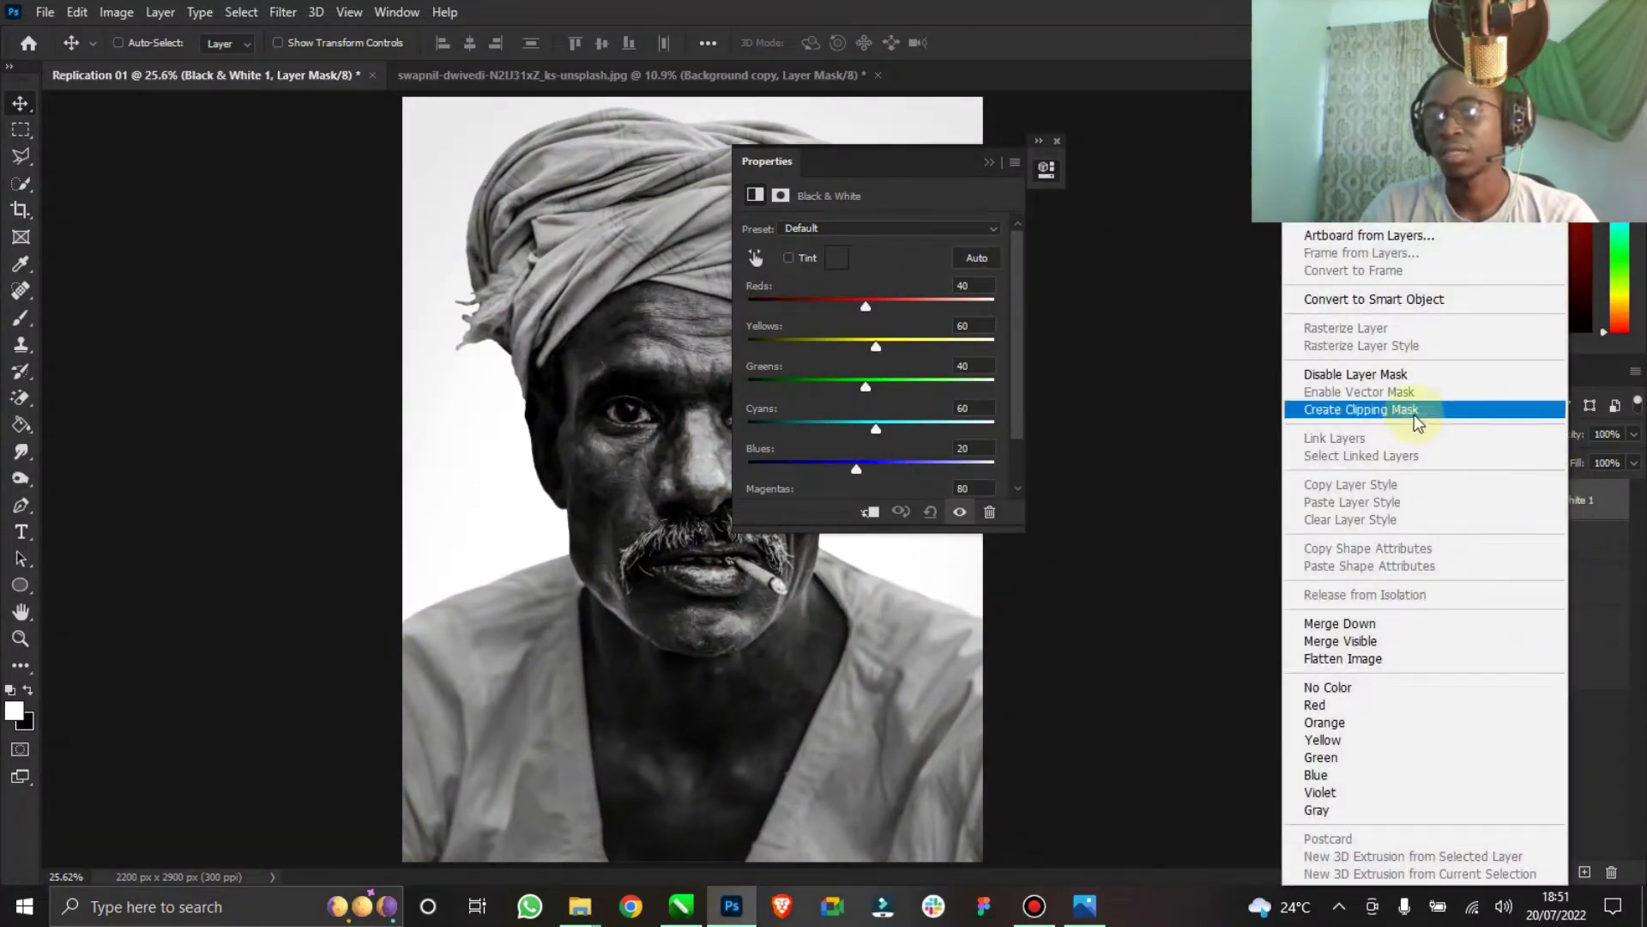
left_click(1397, 418)
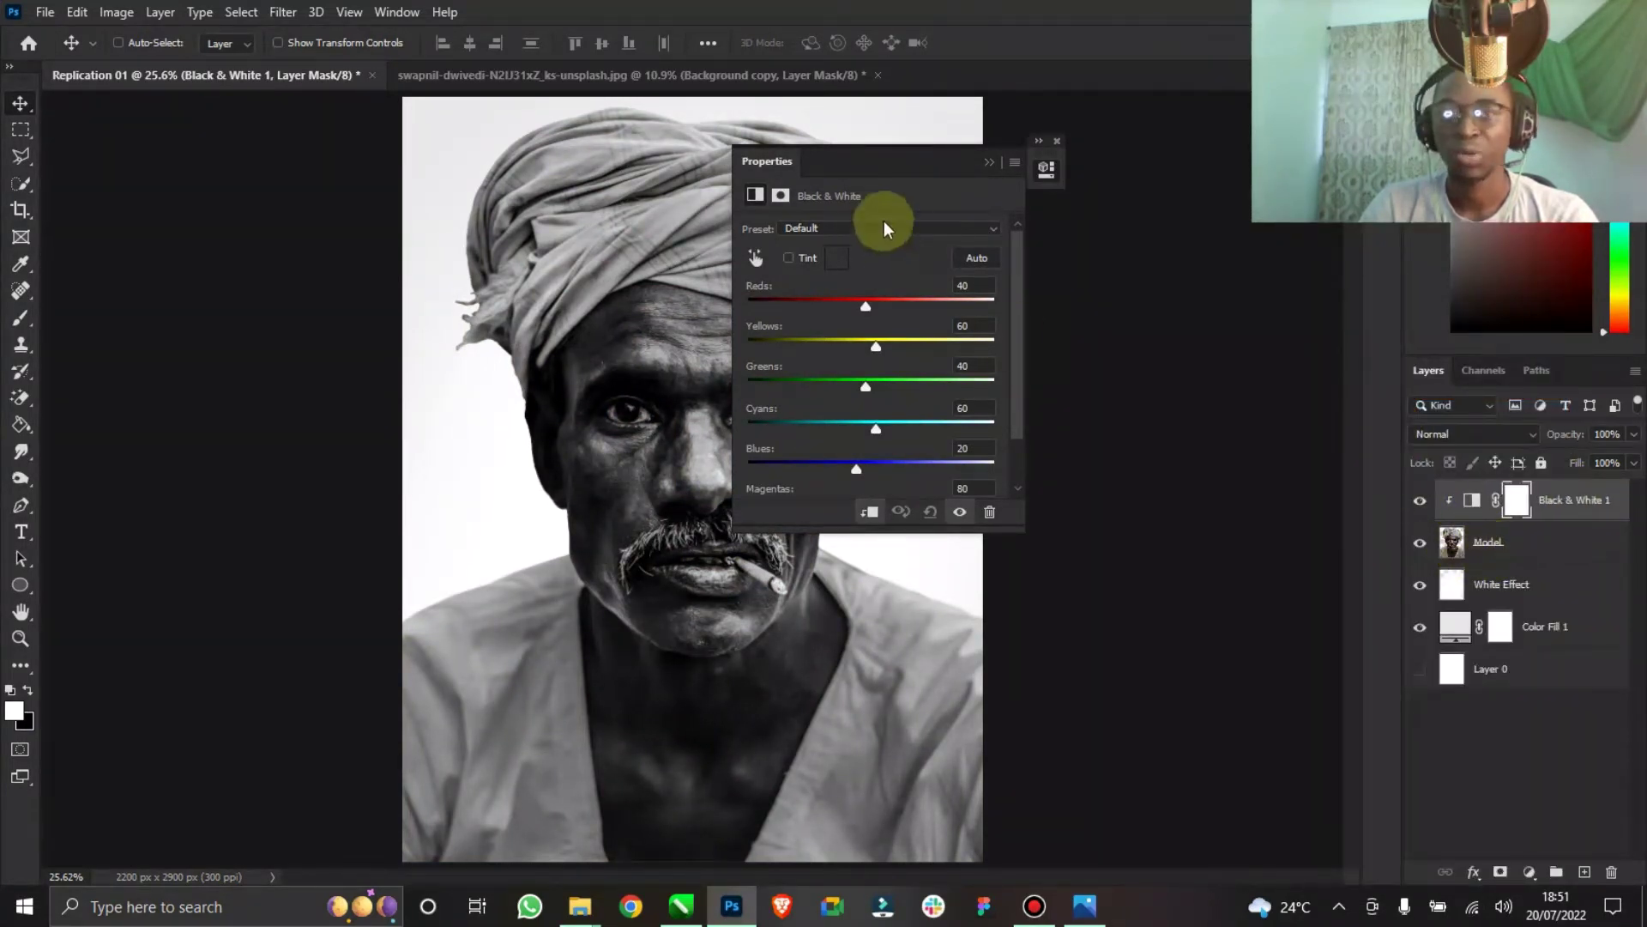
left_click_drag(877, 165, 1095, 163)
Switch to the photo viewer to check the reference poster's black-and-white tones, and return to Photoshop.
left_click(1083, 907)
left_click(1084, 907)
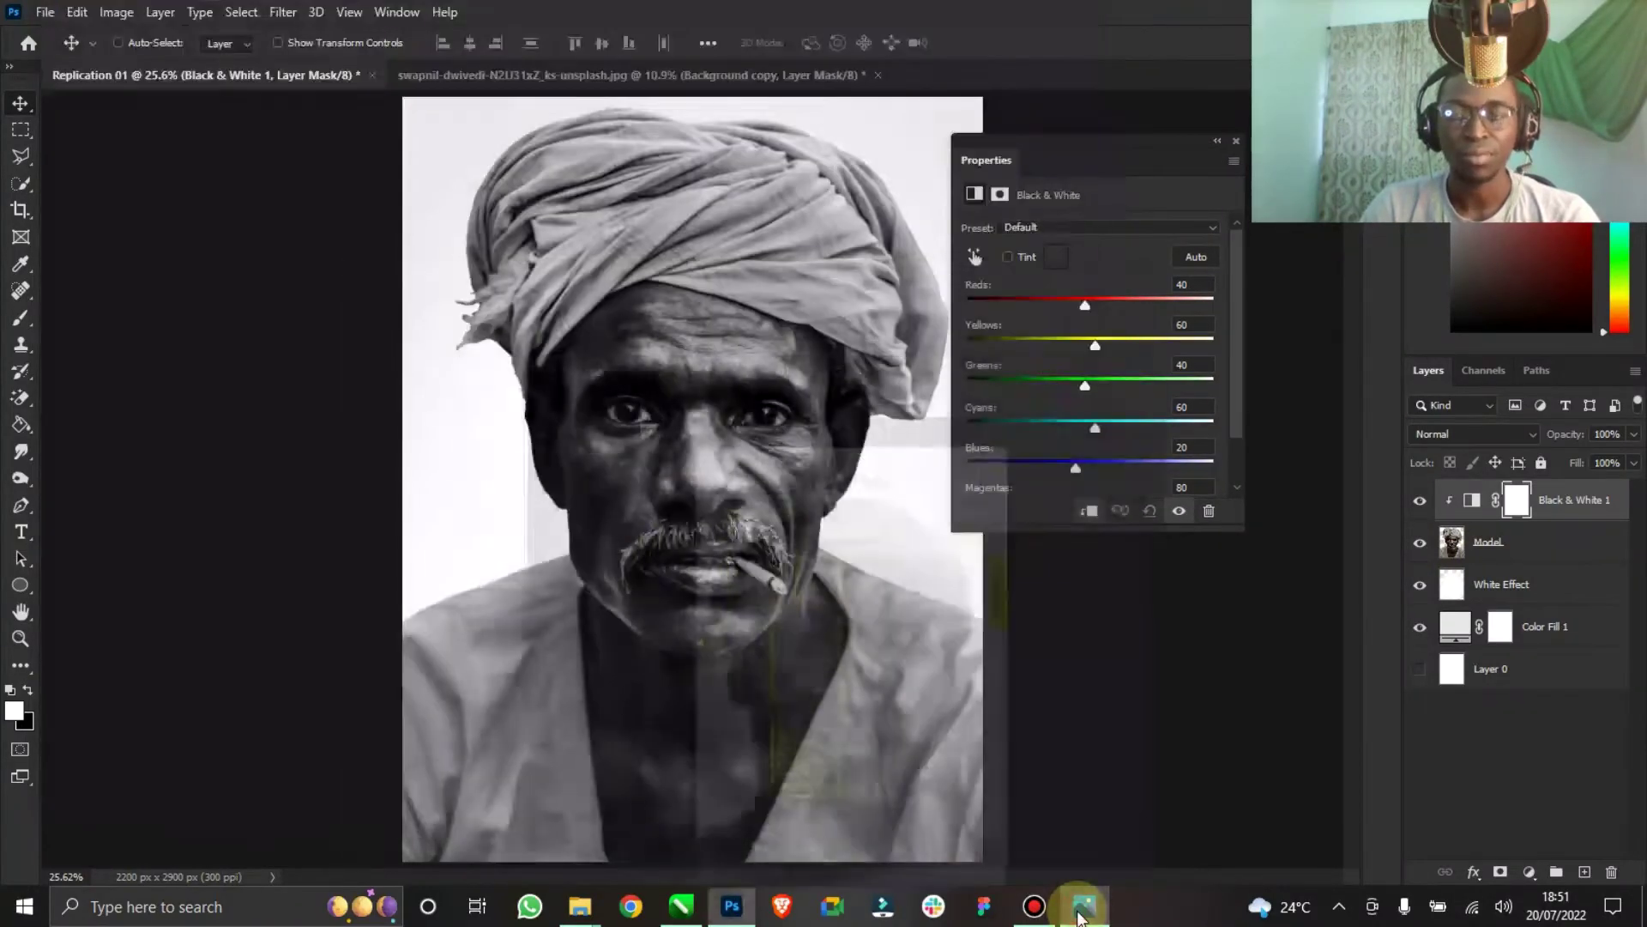
left_click(1083, 907)
left_click(1084, 907)
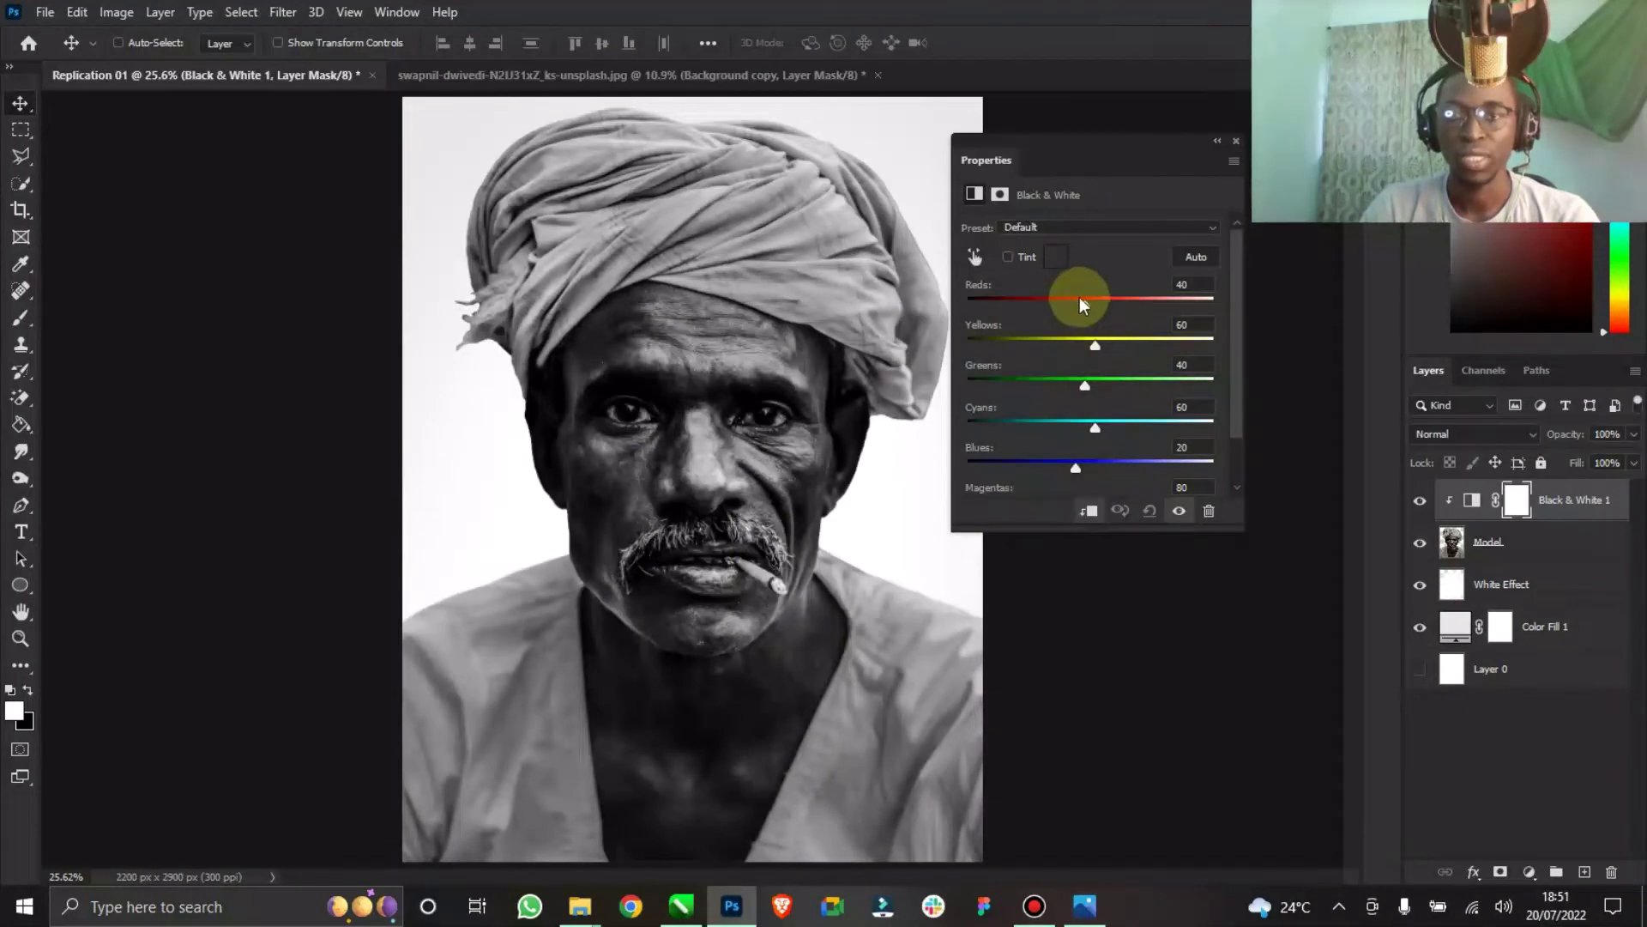
Set the Black & White adjustment to Reds 100, Yellows -29, Greens 33, Cyans 6 and Blues 27.
left_click_drag(1084, 302, 1079, 466)
left_click_drag(1142, 306, 996, 316)
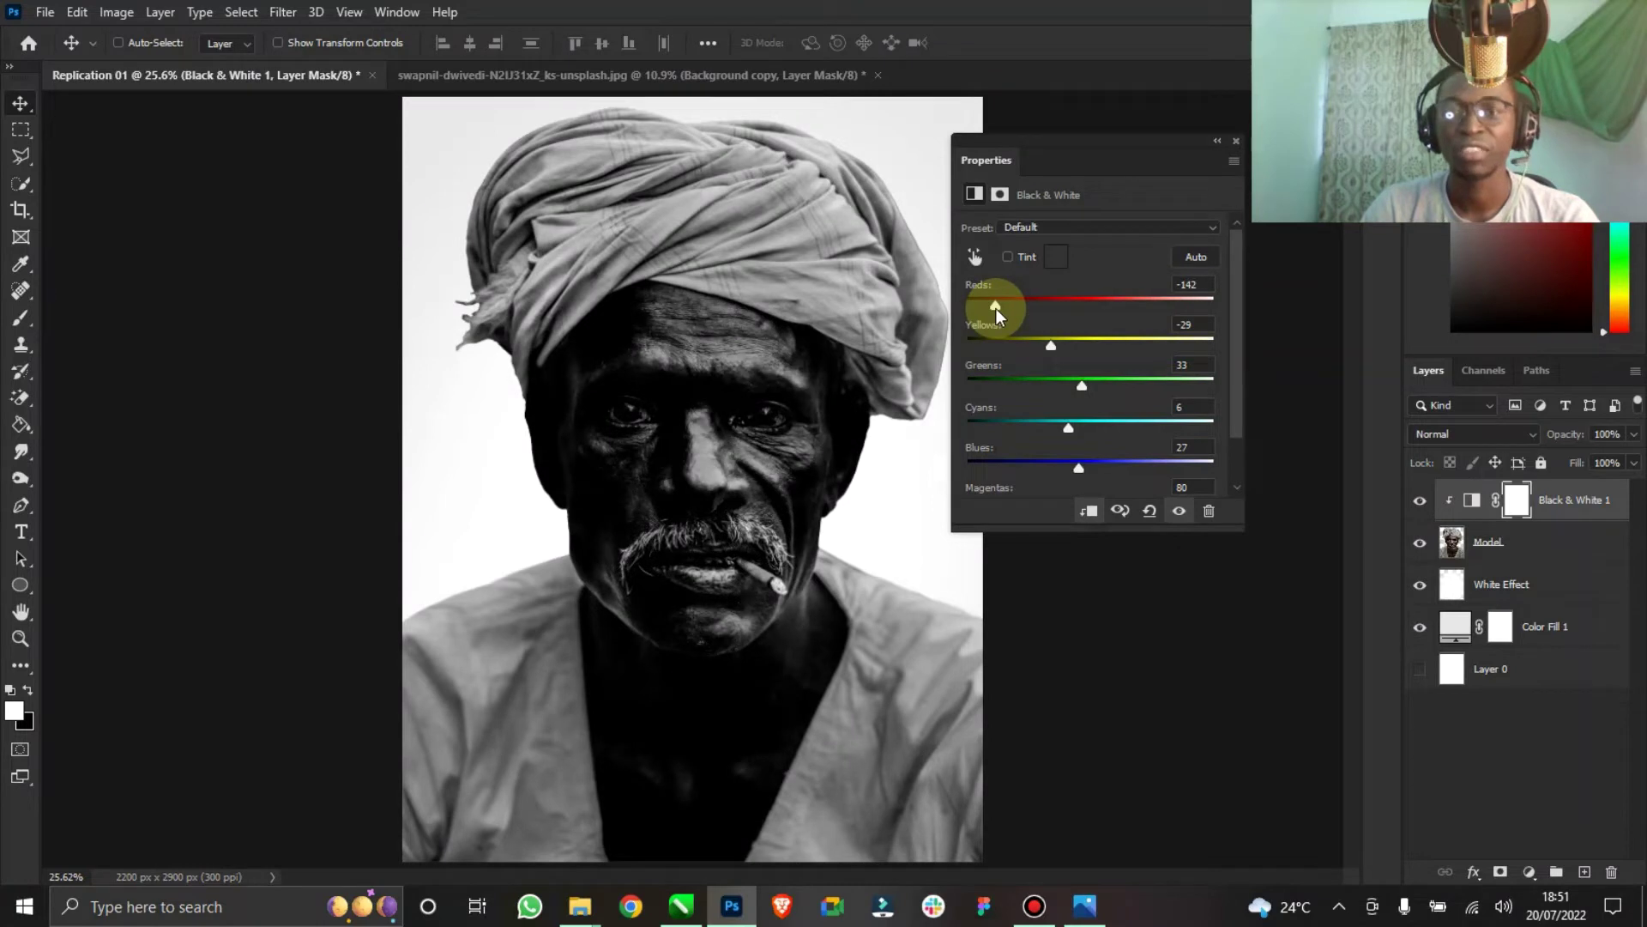
left_click_drag(997, 316, 1119, 321)
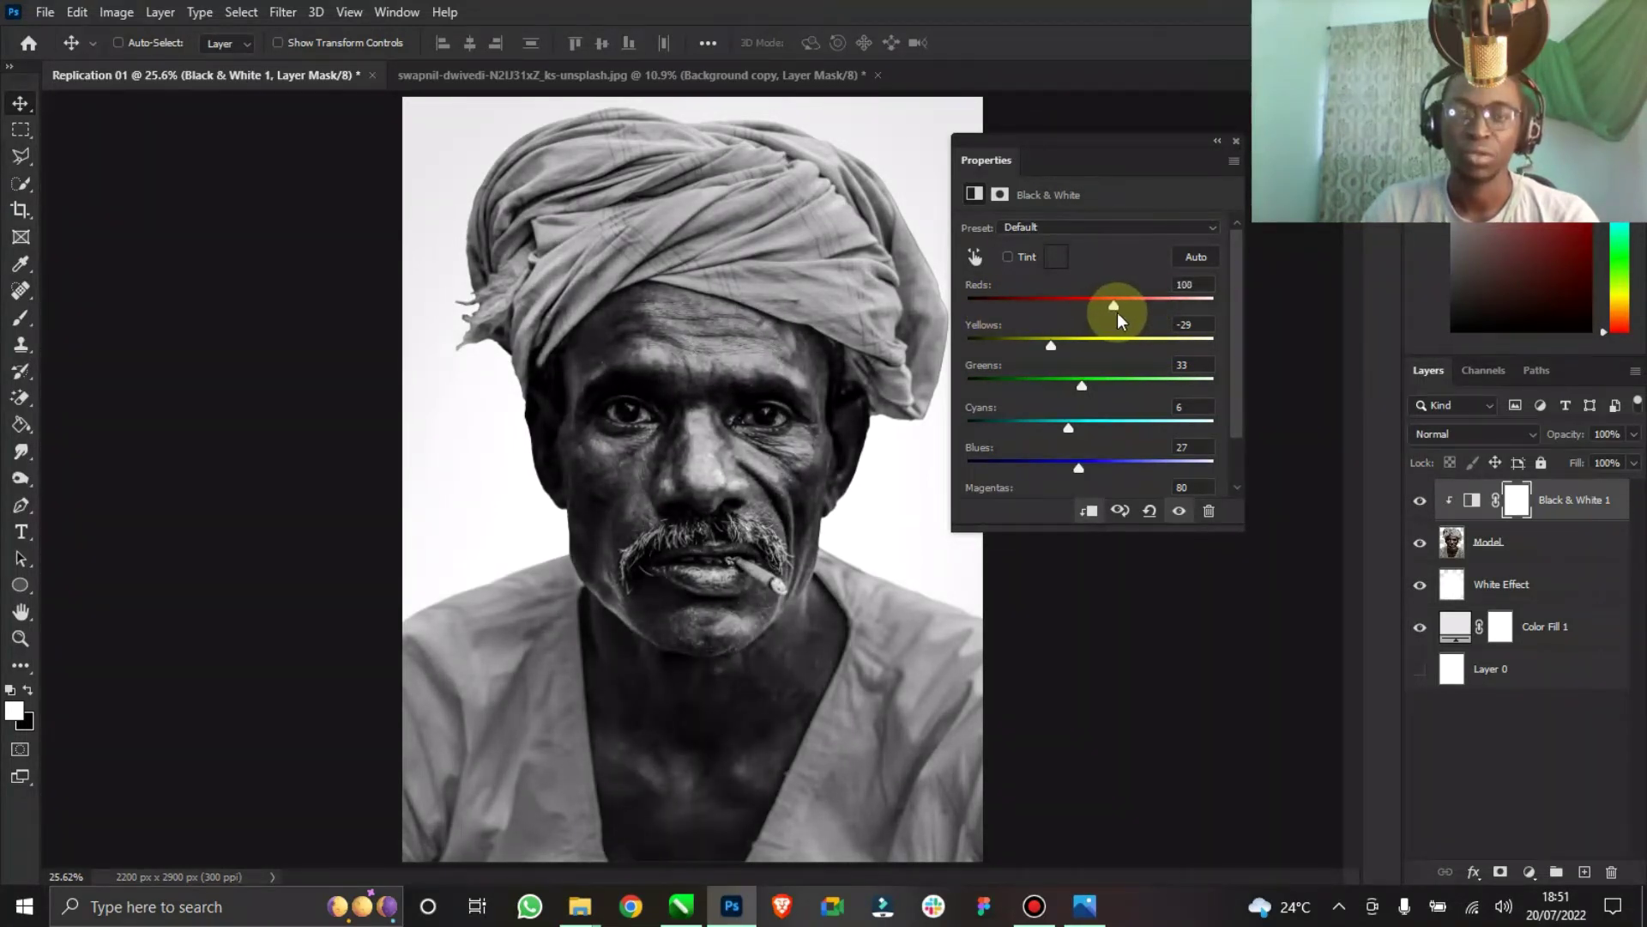
Close the adjustment's properties and compare the portrait with the Black & White adjustment hidden and shown.
left_click(1217, 141)
left_click(1420, 500)
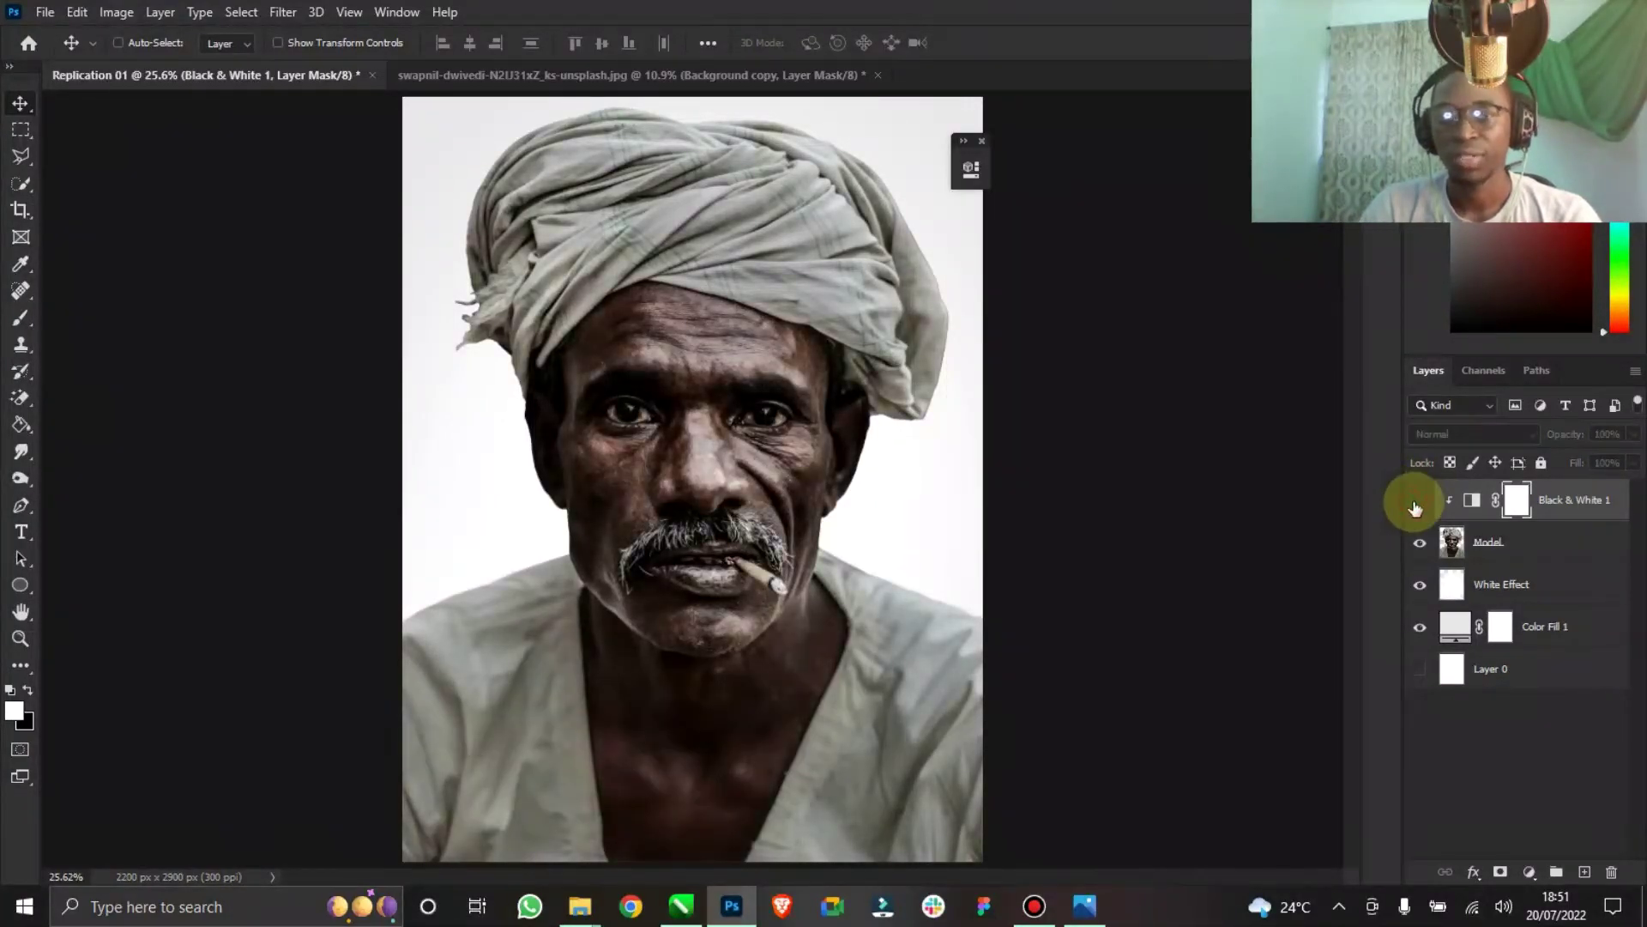
left_click(1420, 500)
left_click(982, 141)
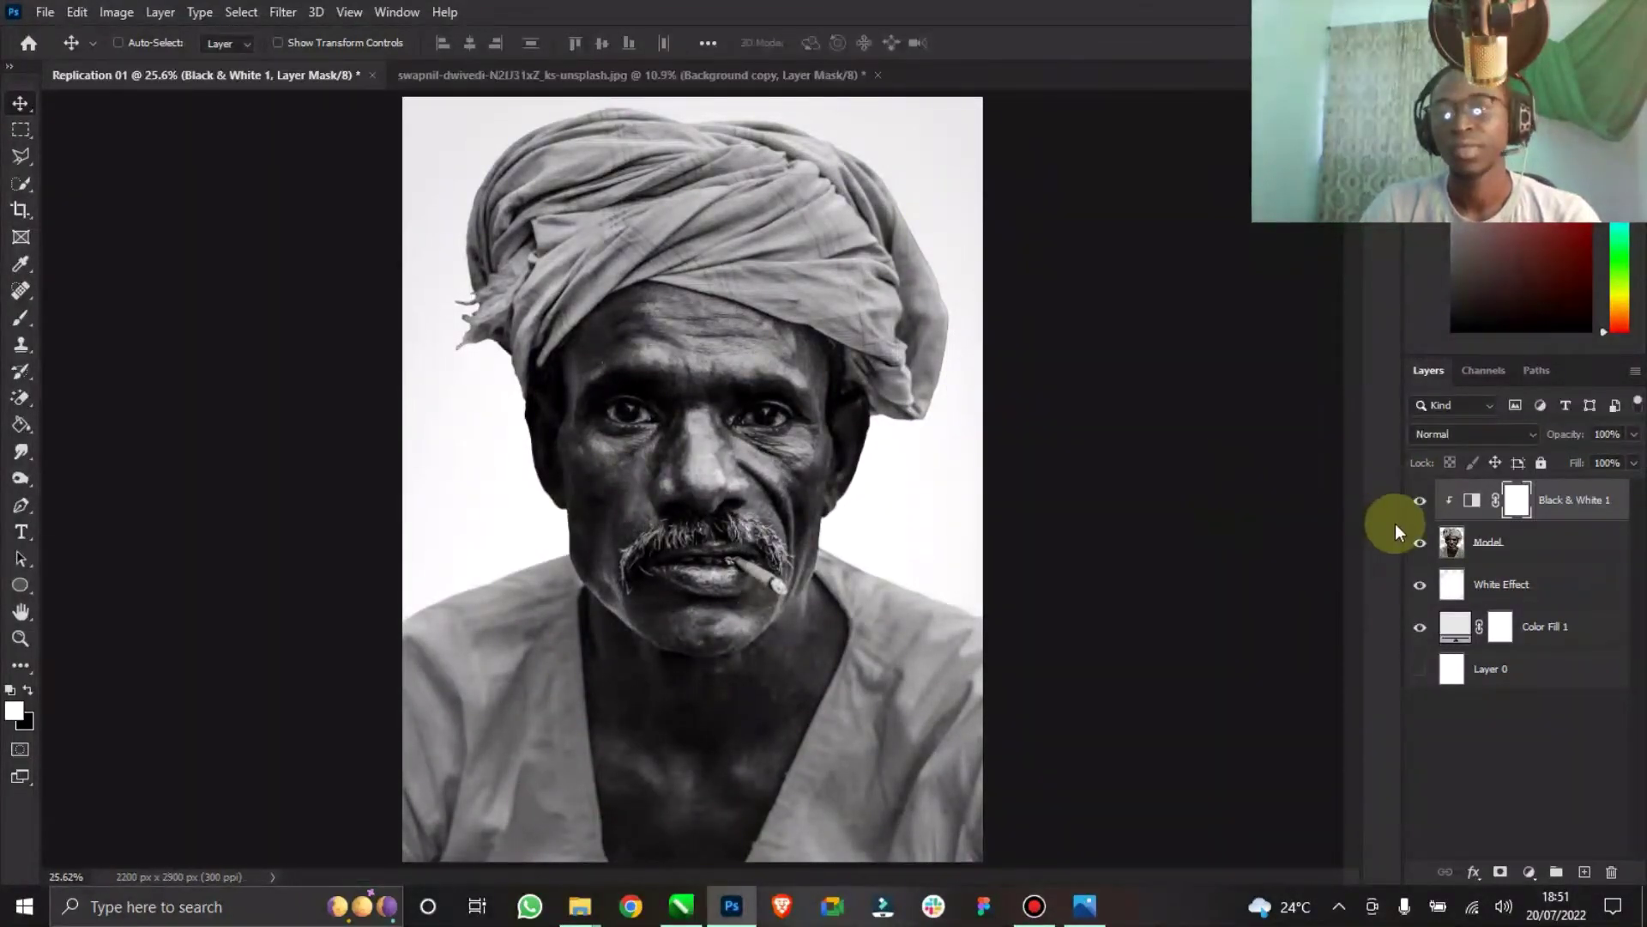
Review the Desaturate command for the Model layer and compare the portrait with and without the Black & White adjustment.
left_click(1534, 546)
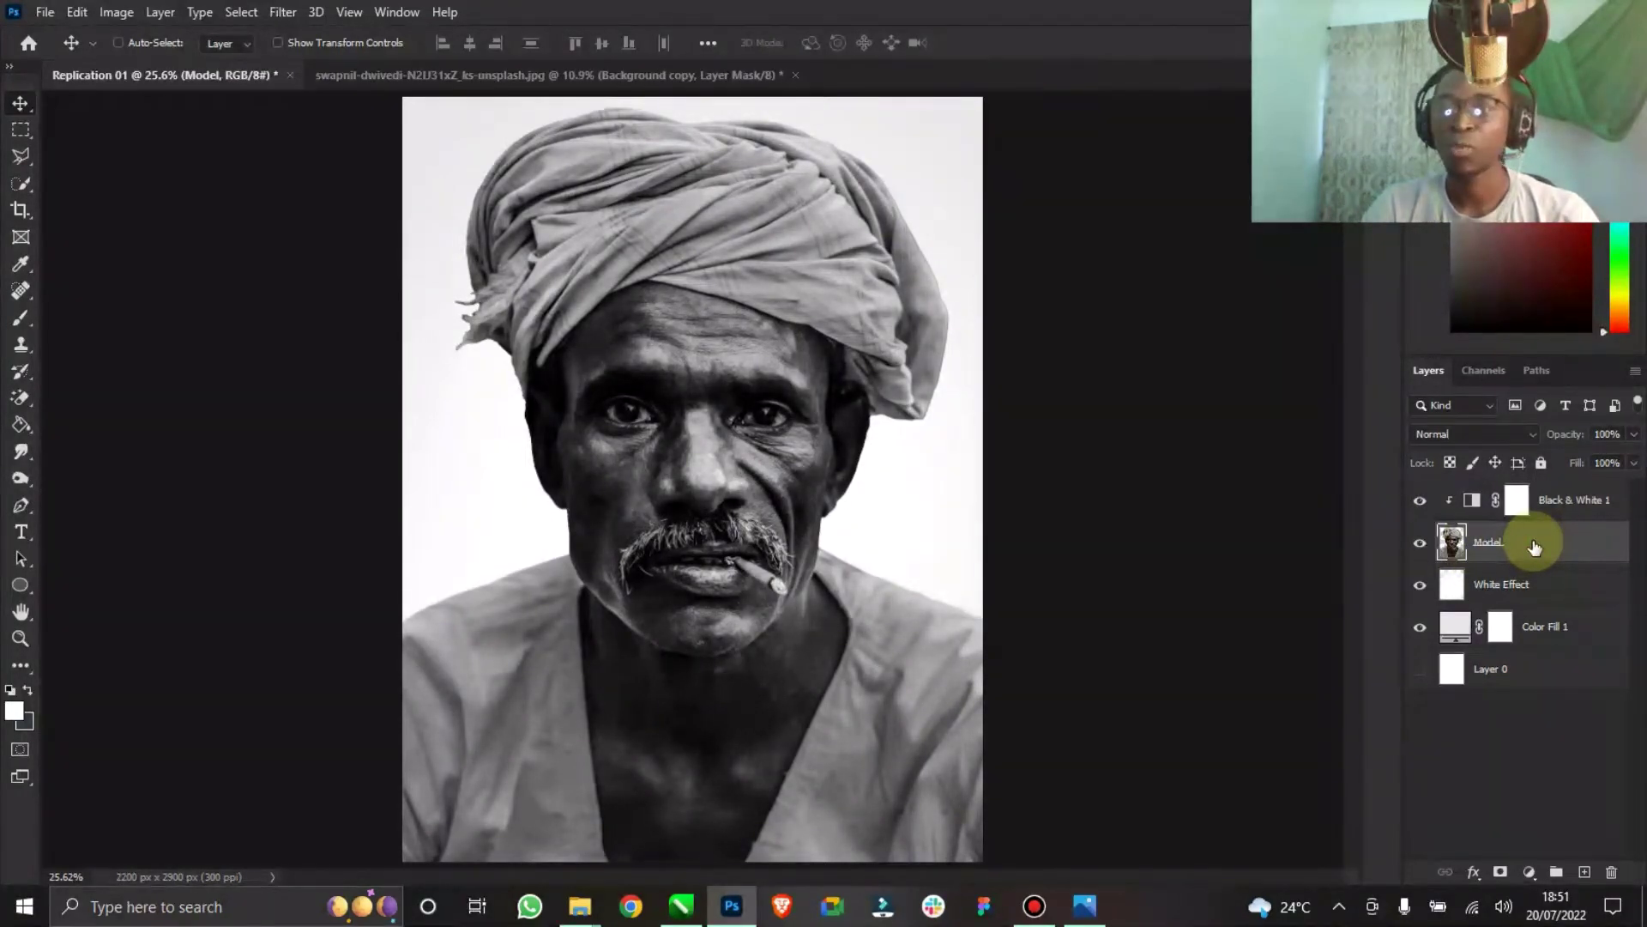
left_click(117, 12)
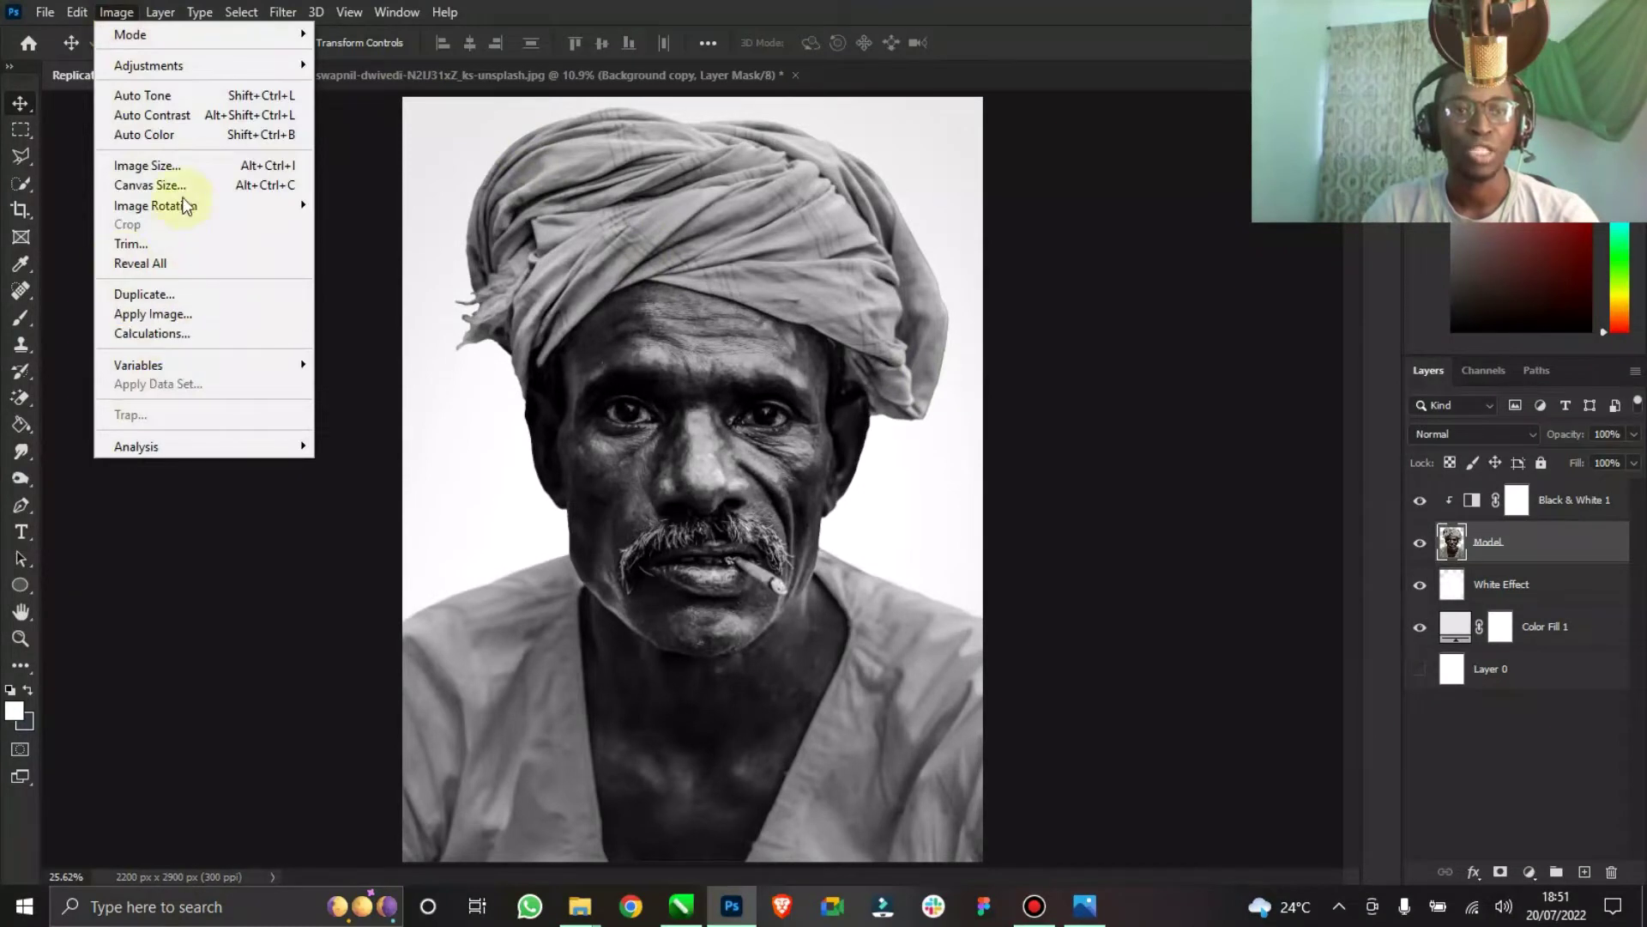
mouse_move(221, 66)
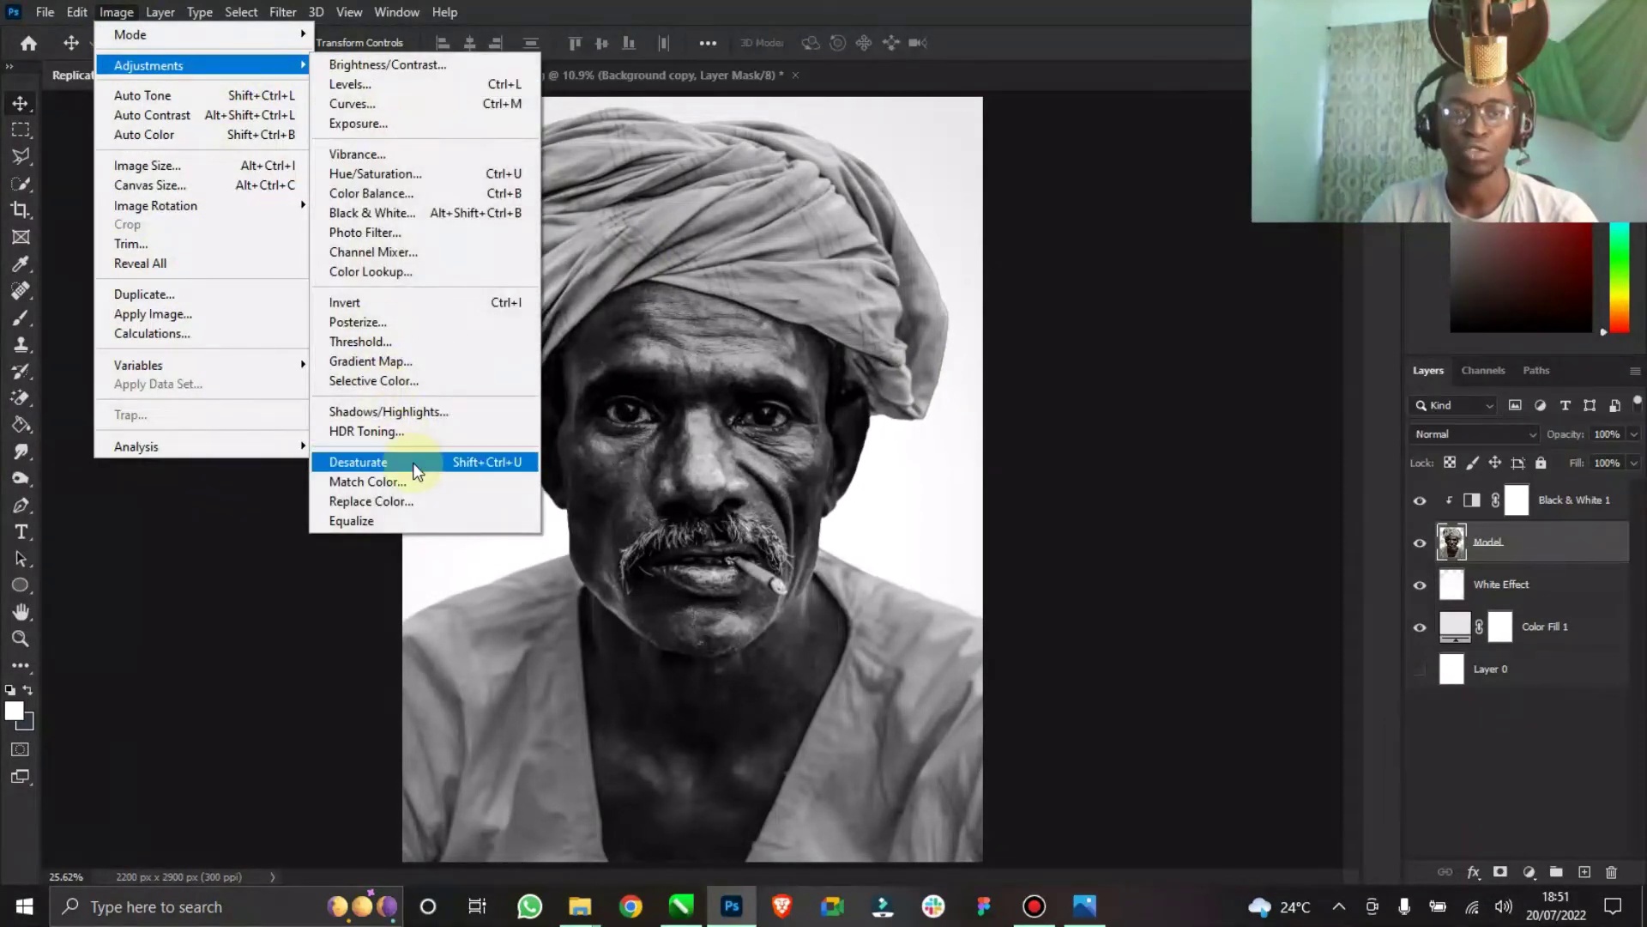
left_click(1097, 510)
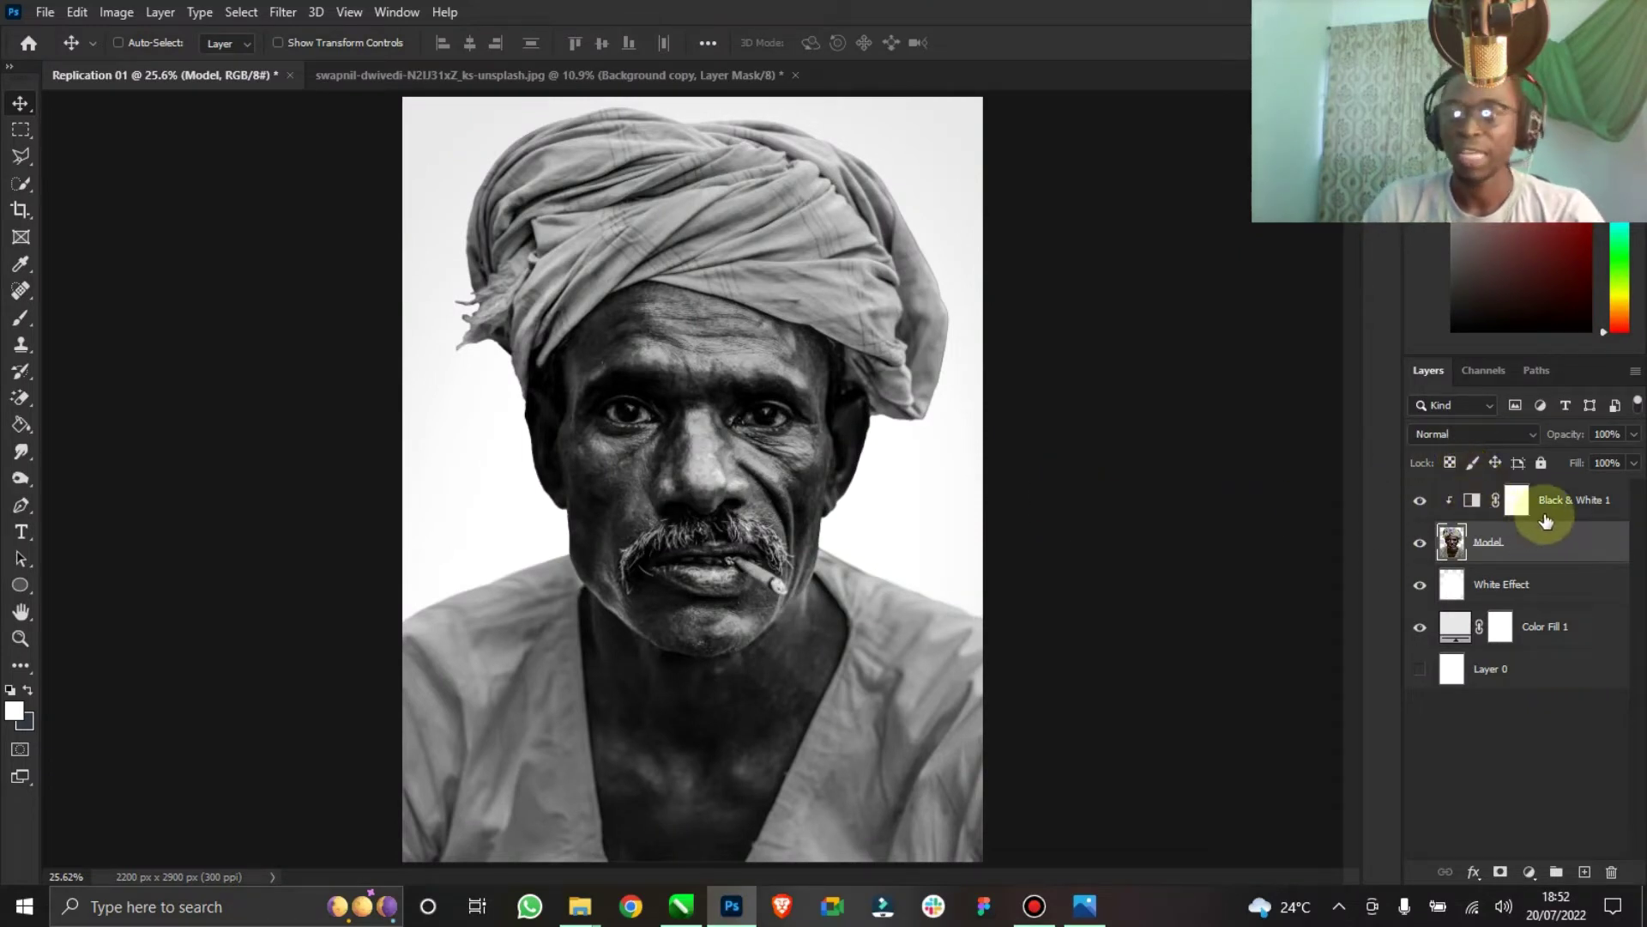
left_click(1529, 872)
left_click(1527, 872)
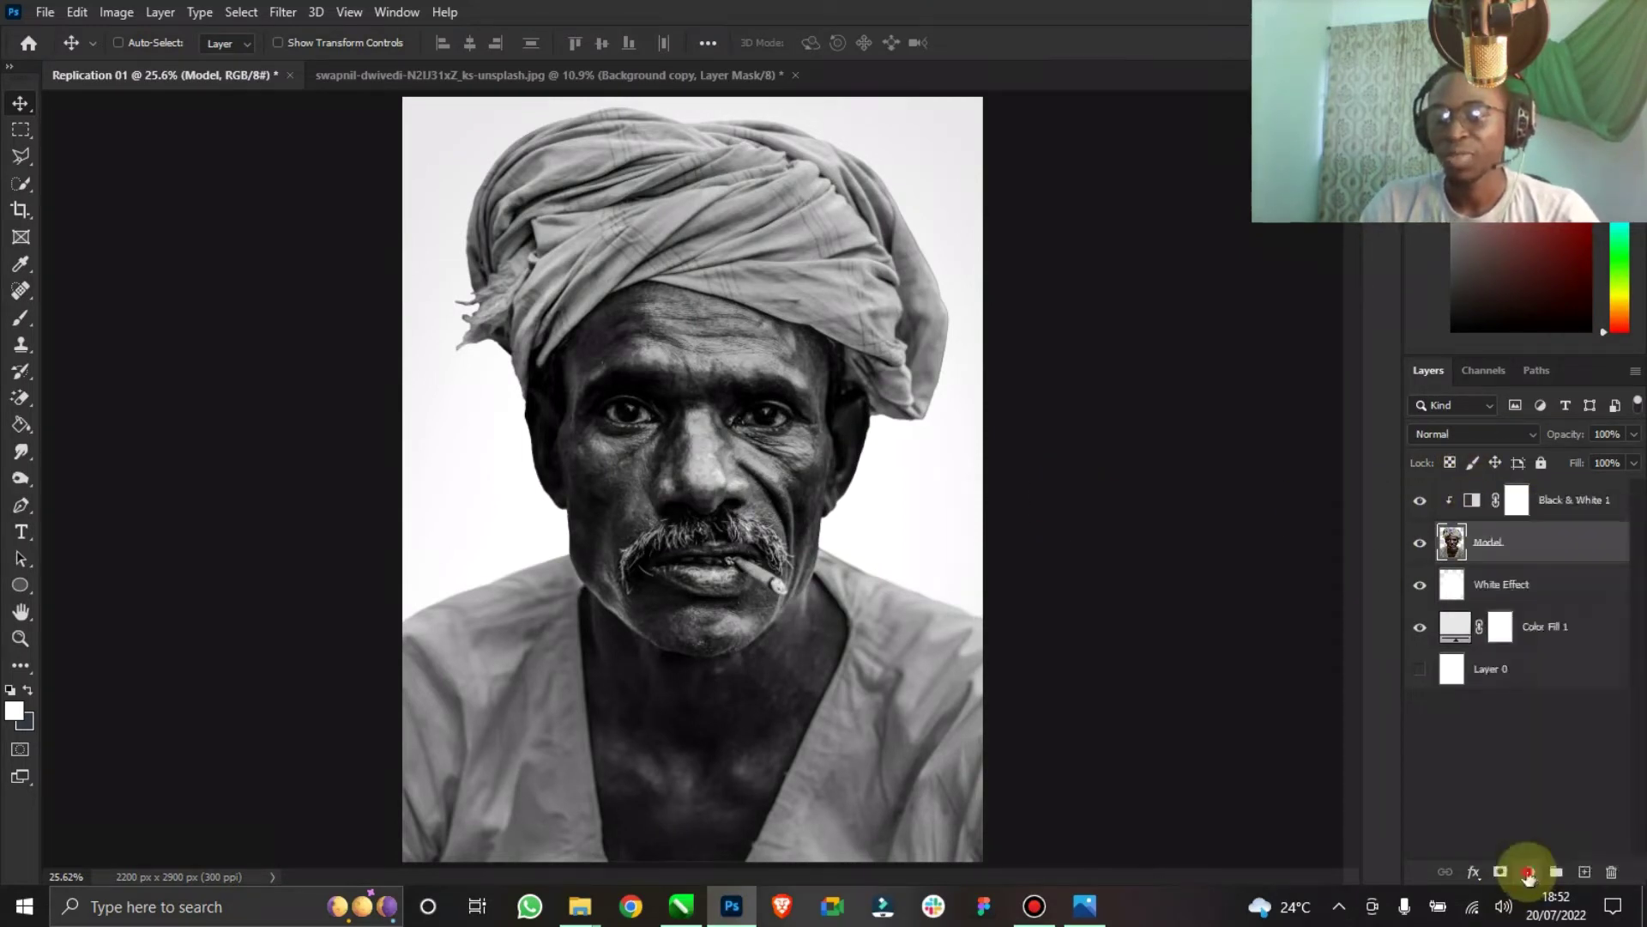
left_click(1413, 502)
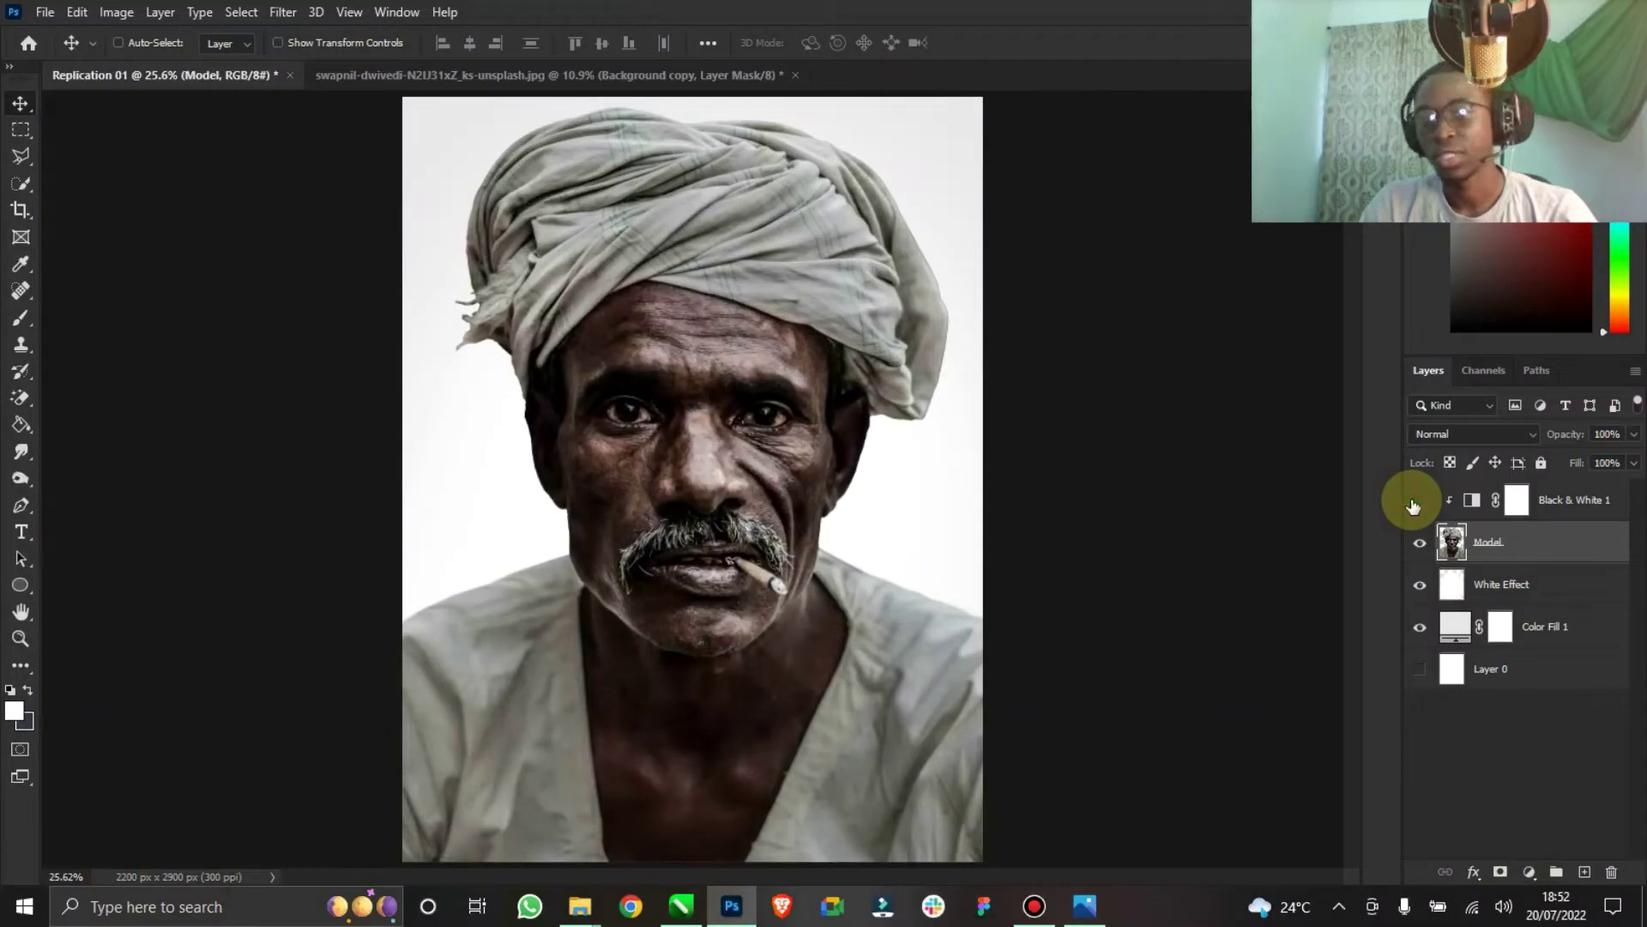
left_click(1413, 502)
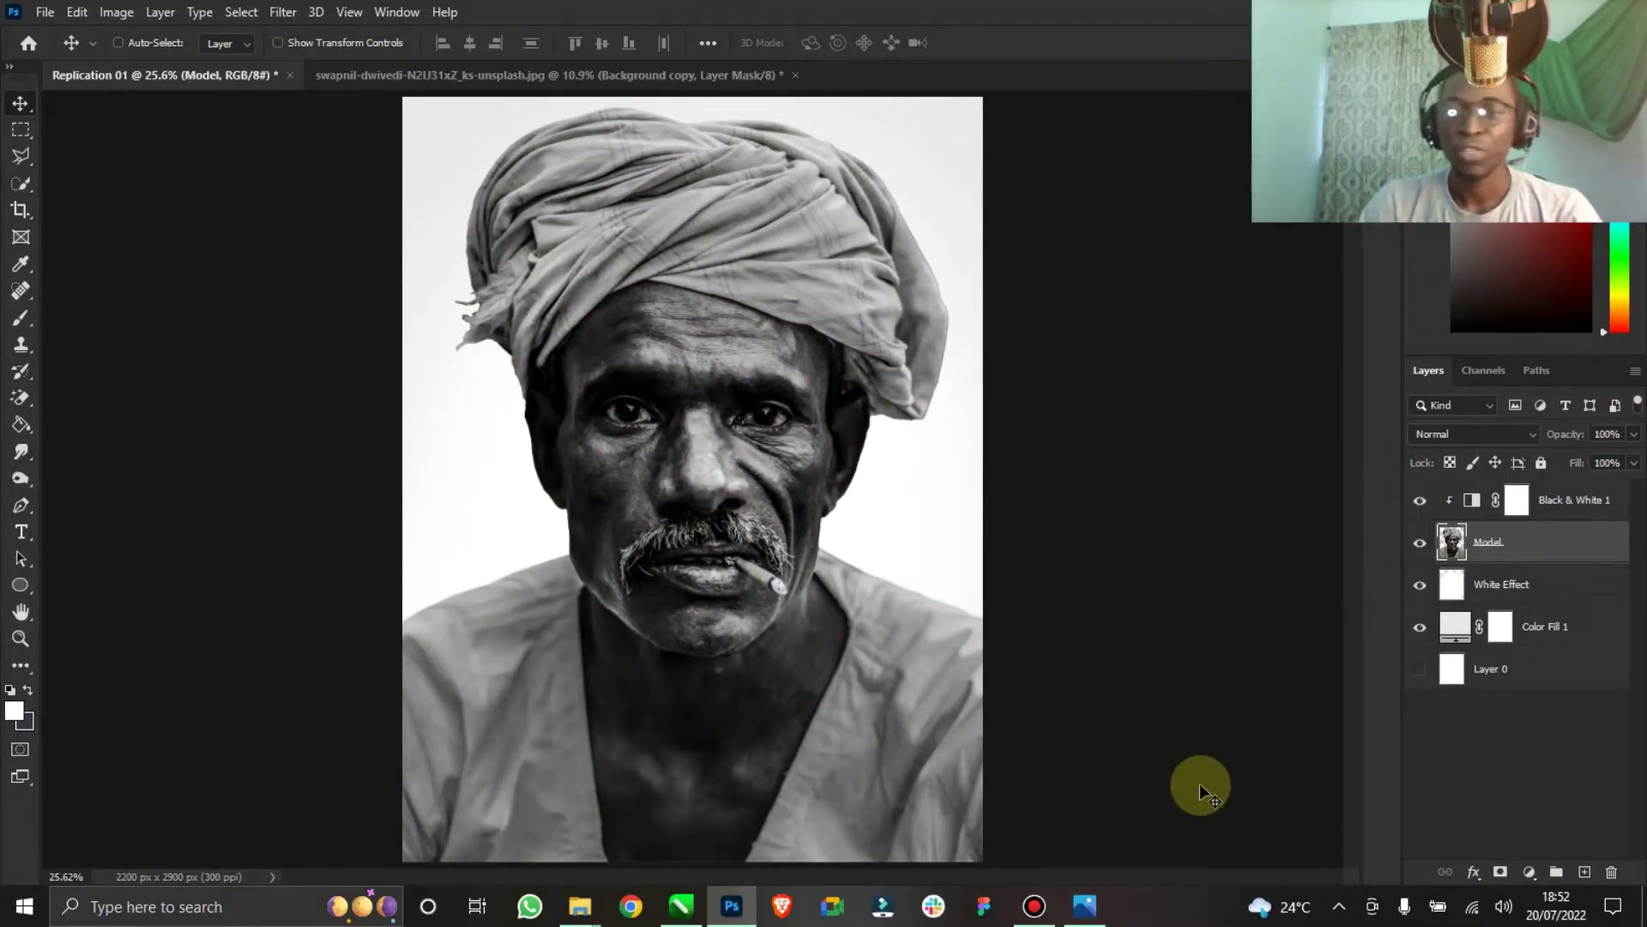
Switch to the photo viewer to compare the head's size and top margin with the reference poster, and return to Photoshop.
left_click(1082, 902)
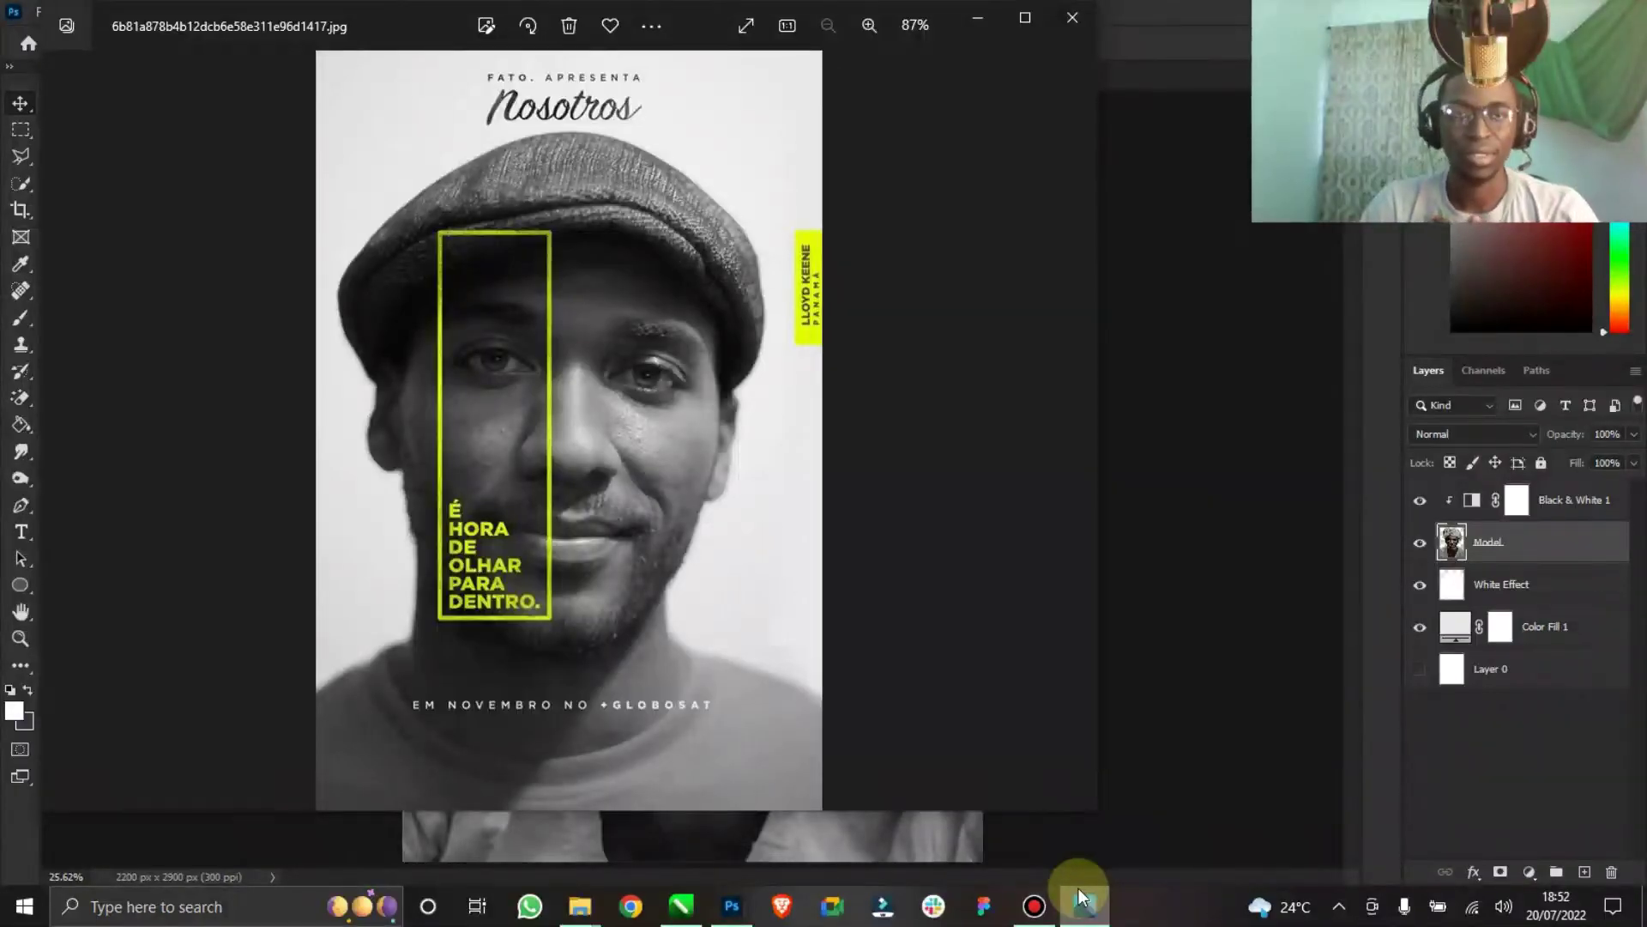
left_click(1082, 898)
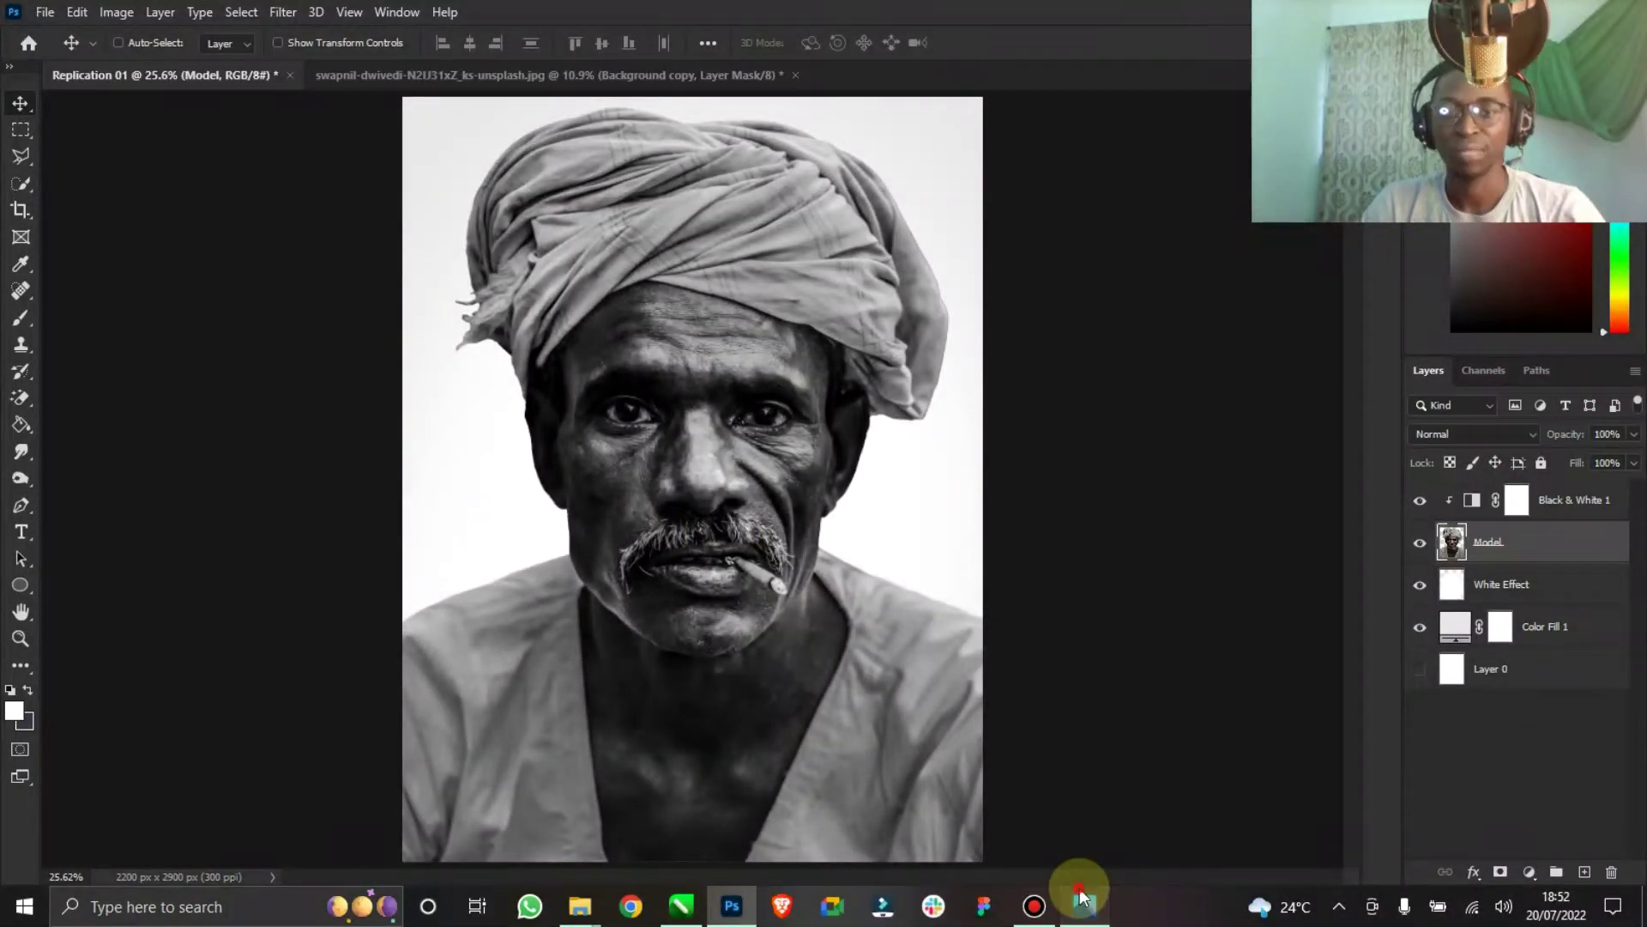
left_click(1081, 898)
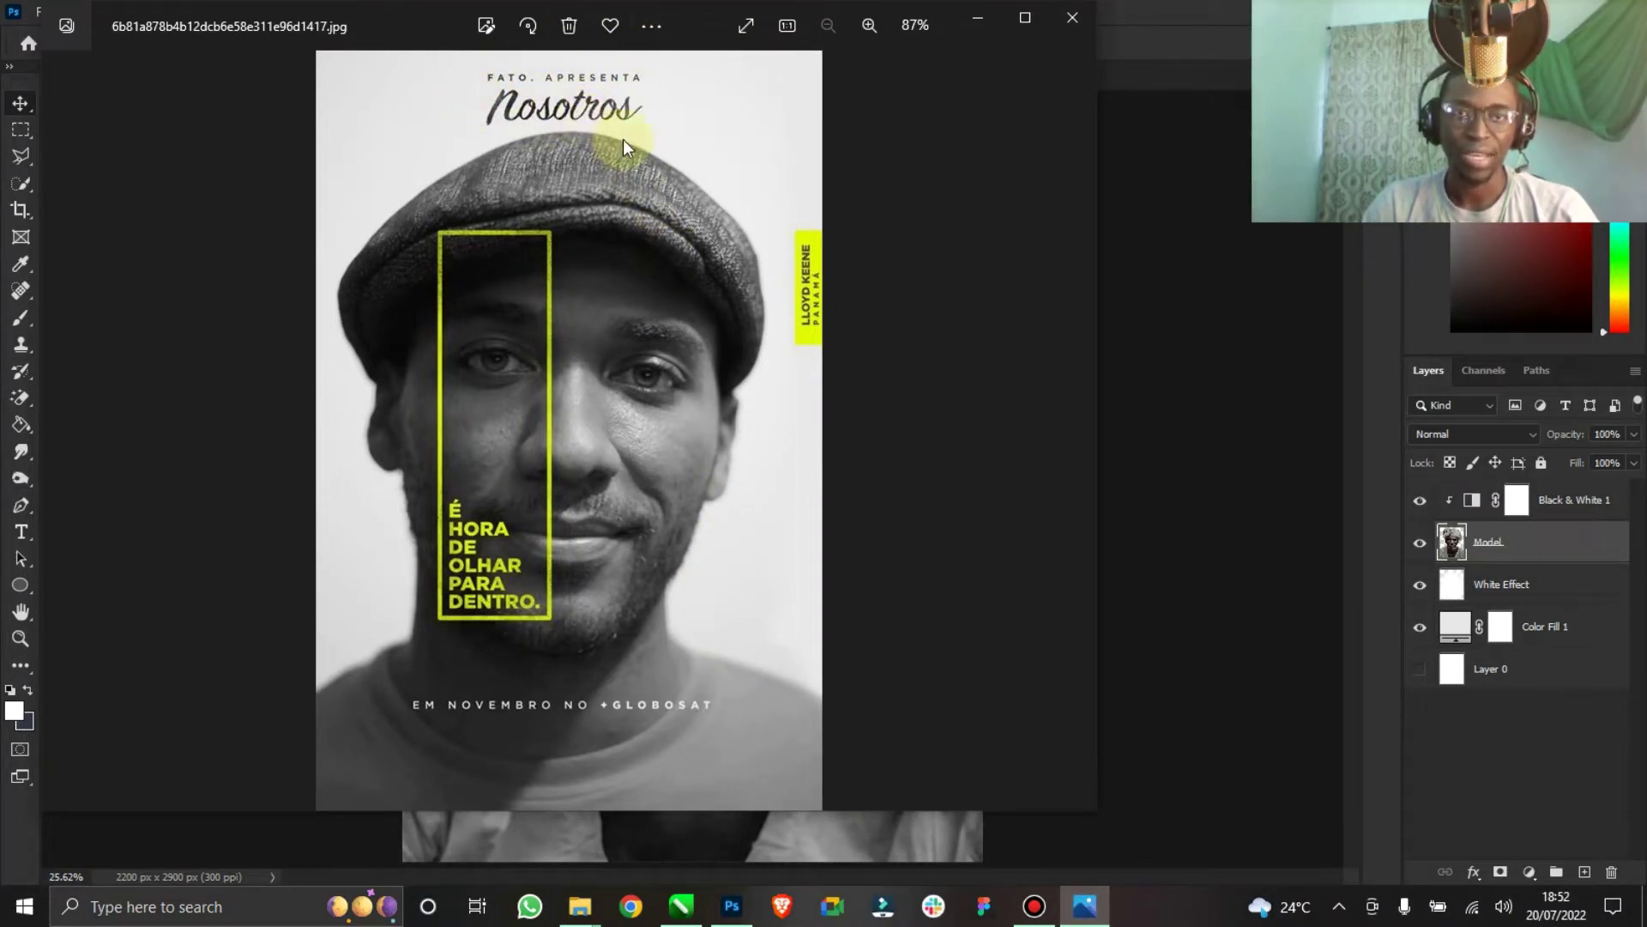
left_click(1267, 562)
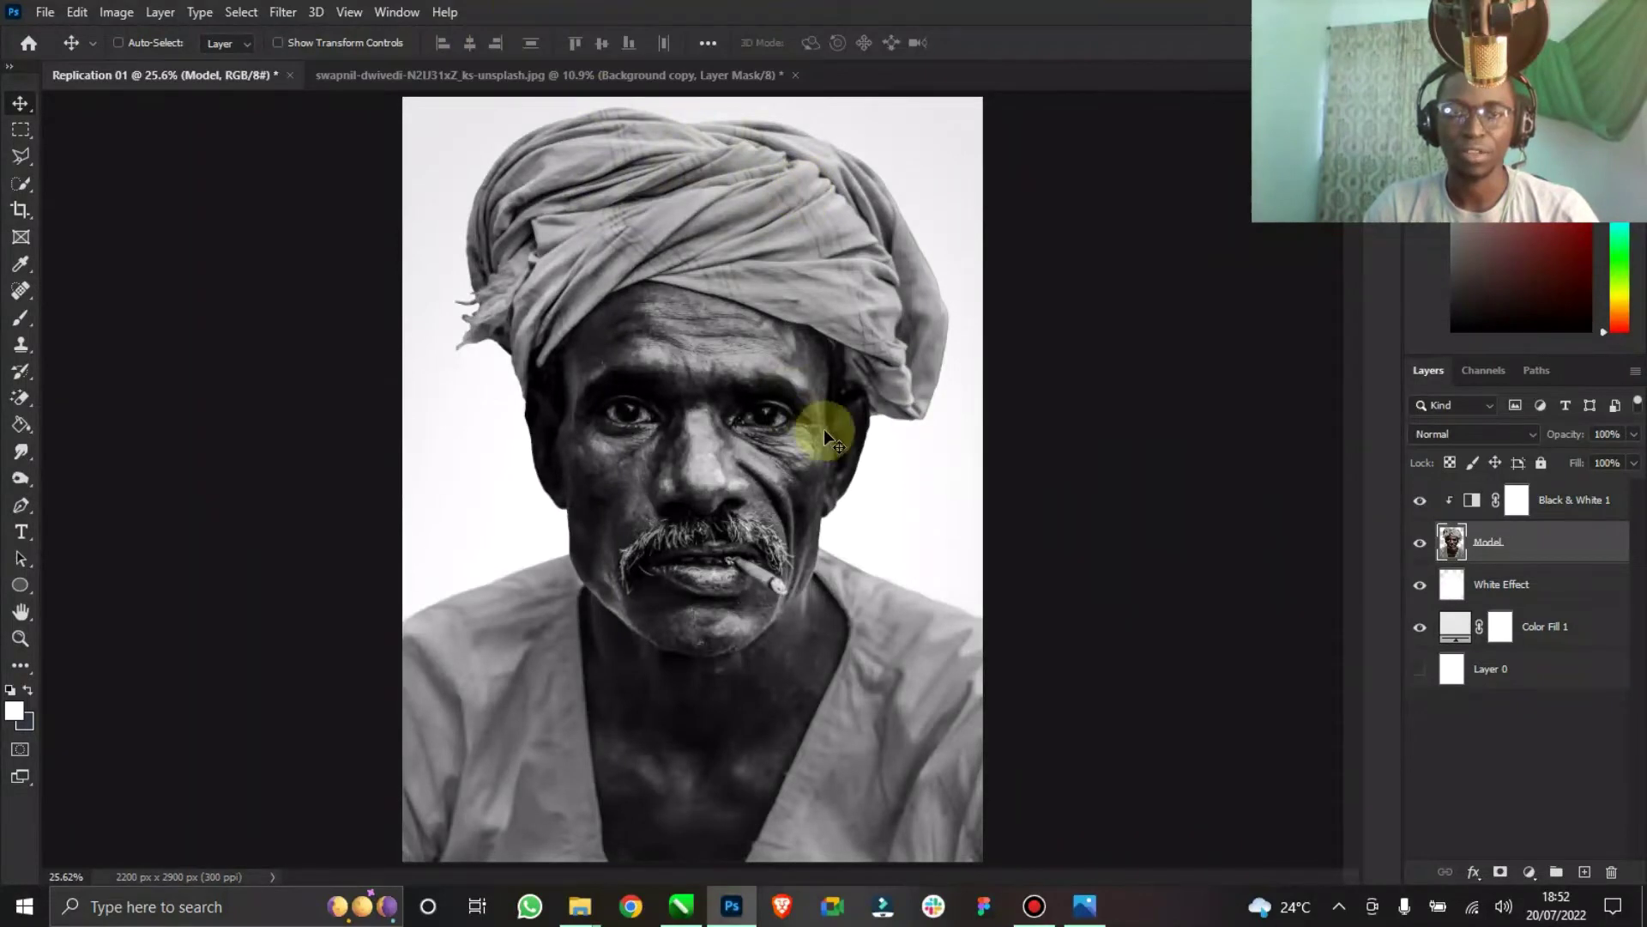
Scale the Model layer down proportionally around its centre to about 88%, leaving more space above the turban.
left_click(277, 42)
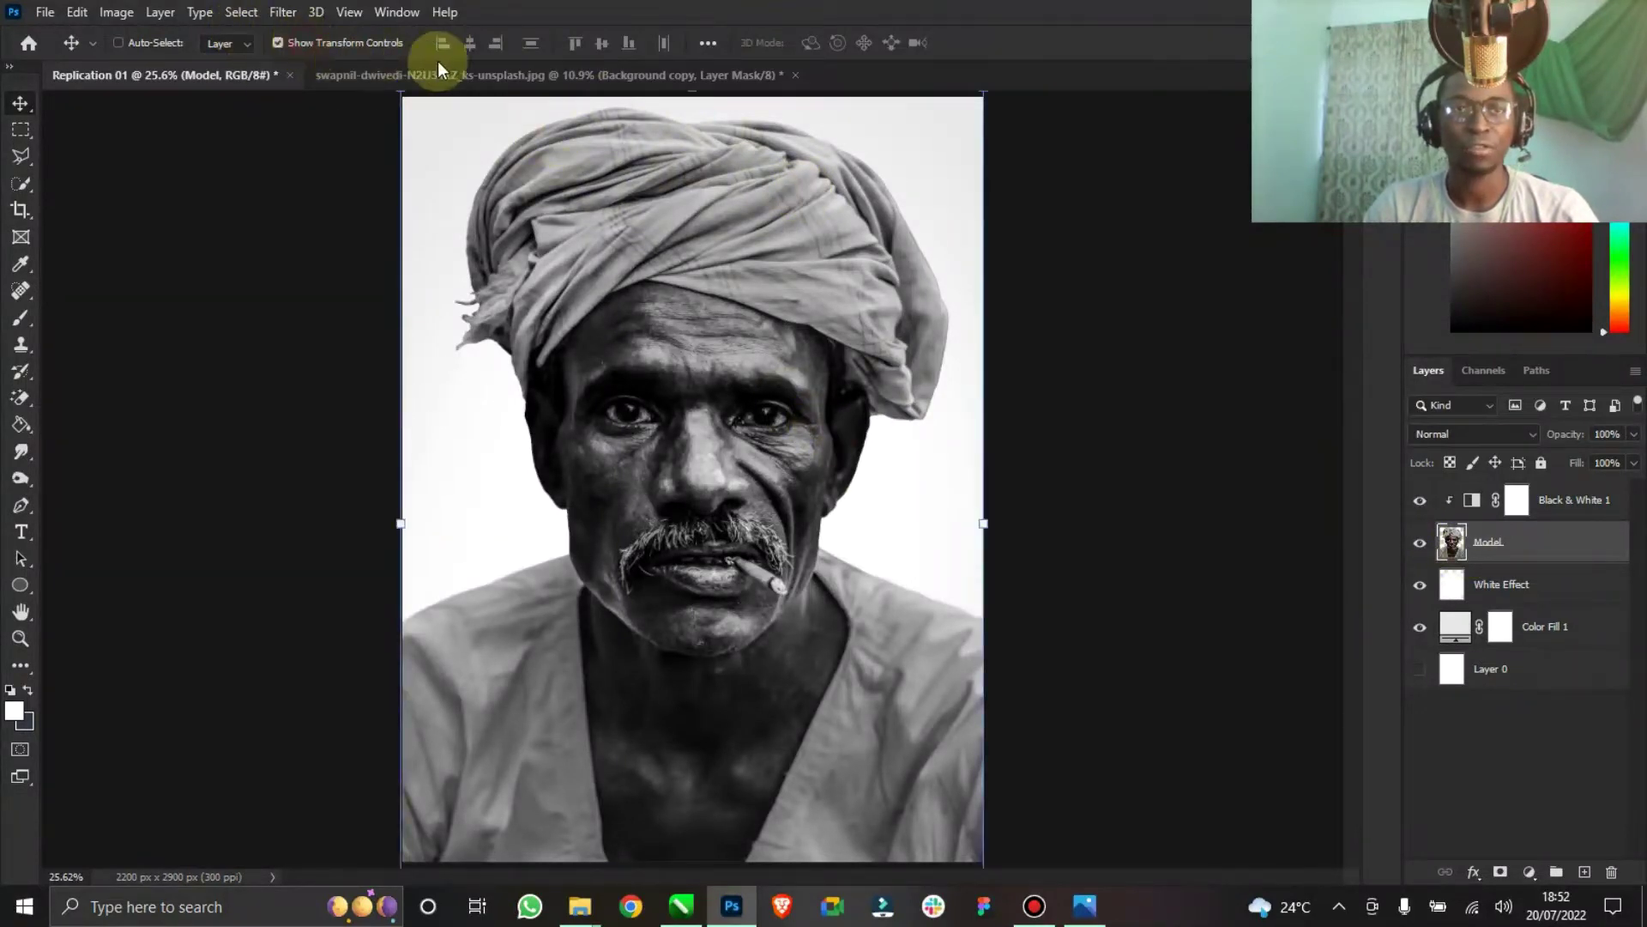
left_click_drag(982, 92, 941, 130)
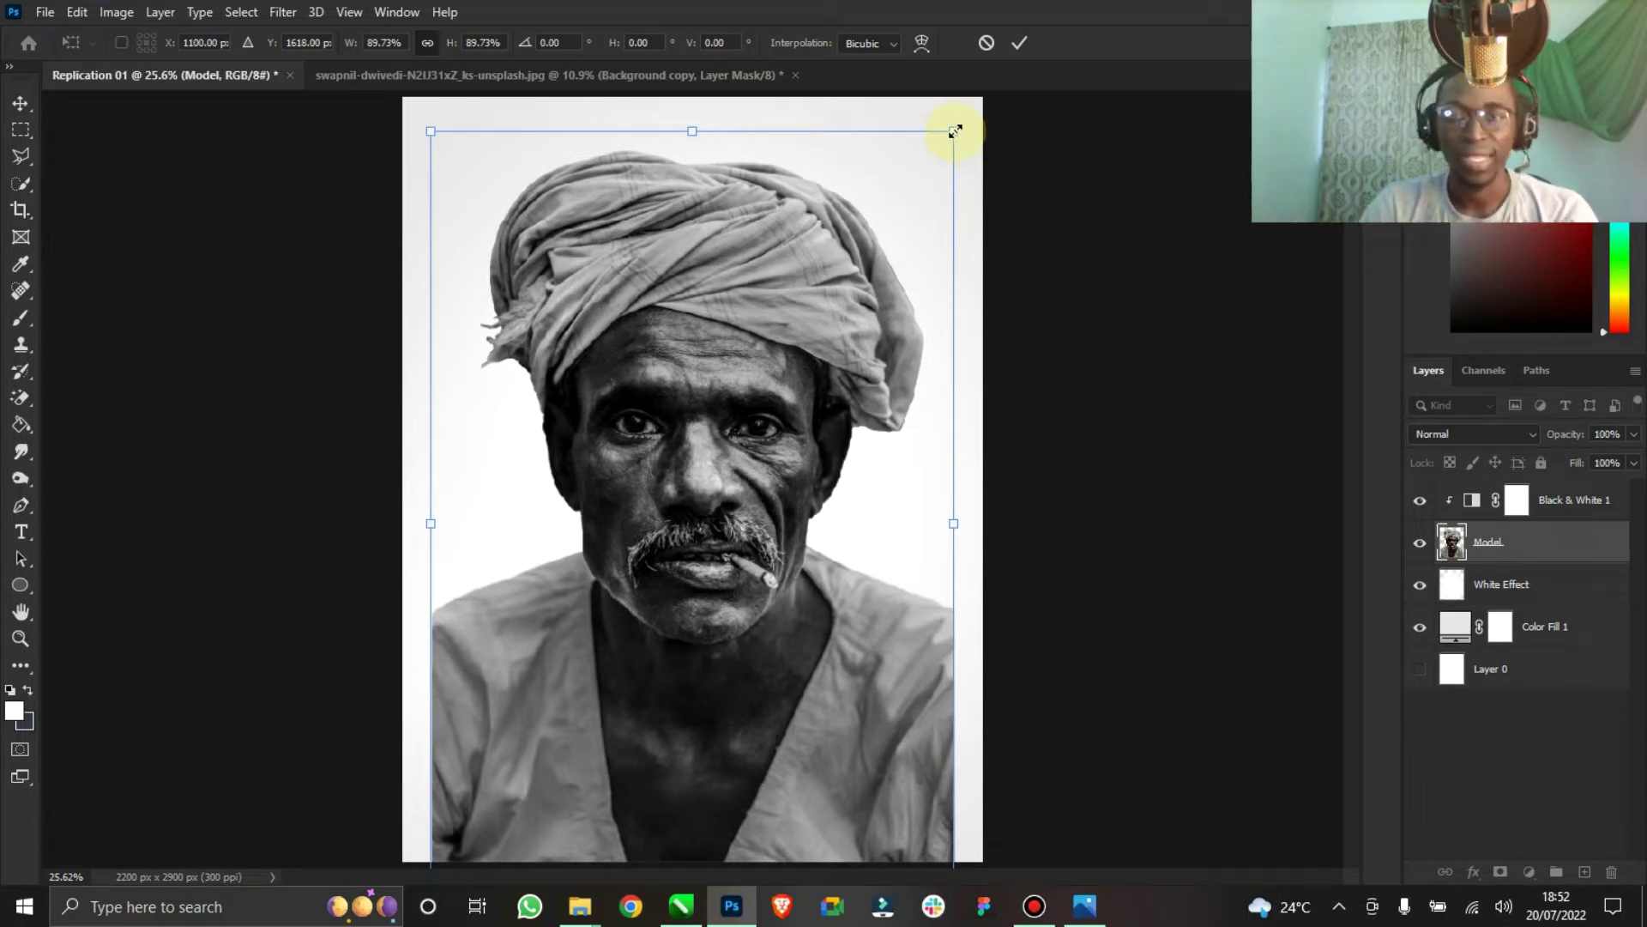
left_click_drag(955, 131, 948, 137)
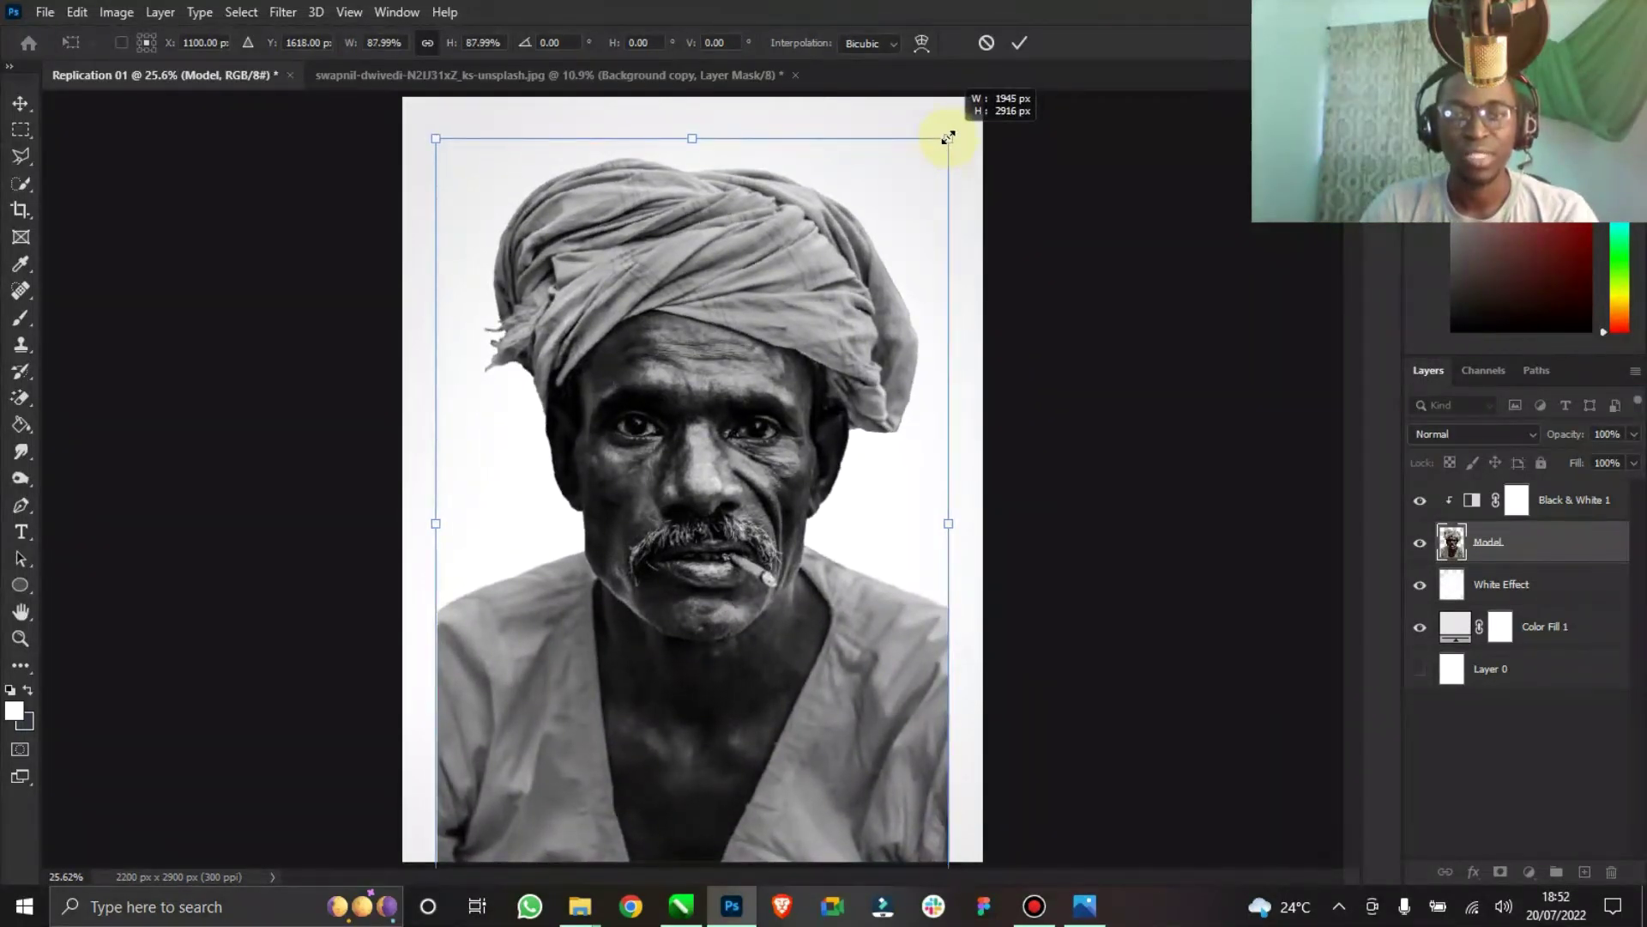
left_click(1014, 38)
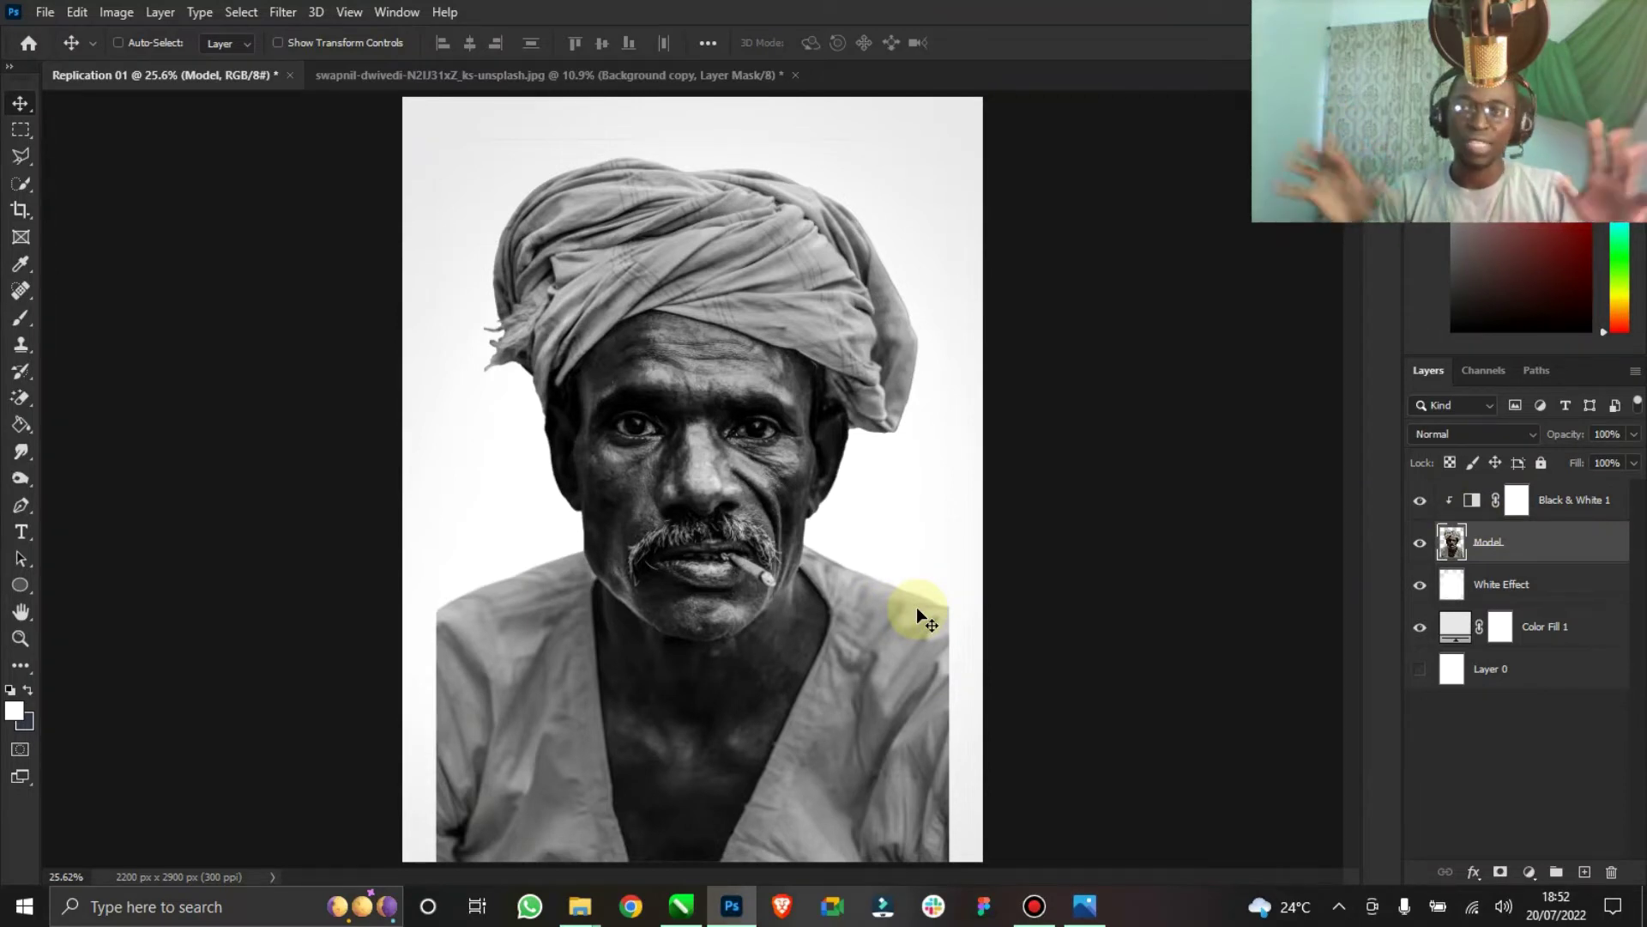
Add a new layer above the Black & White adjustment and name it Light Glow.
left_click(1575, 502)
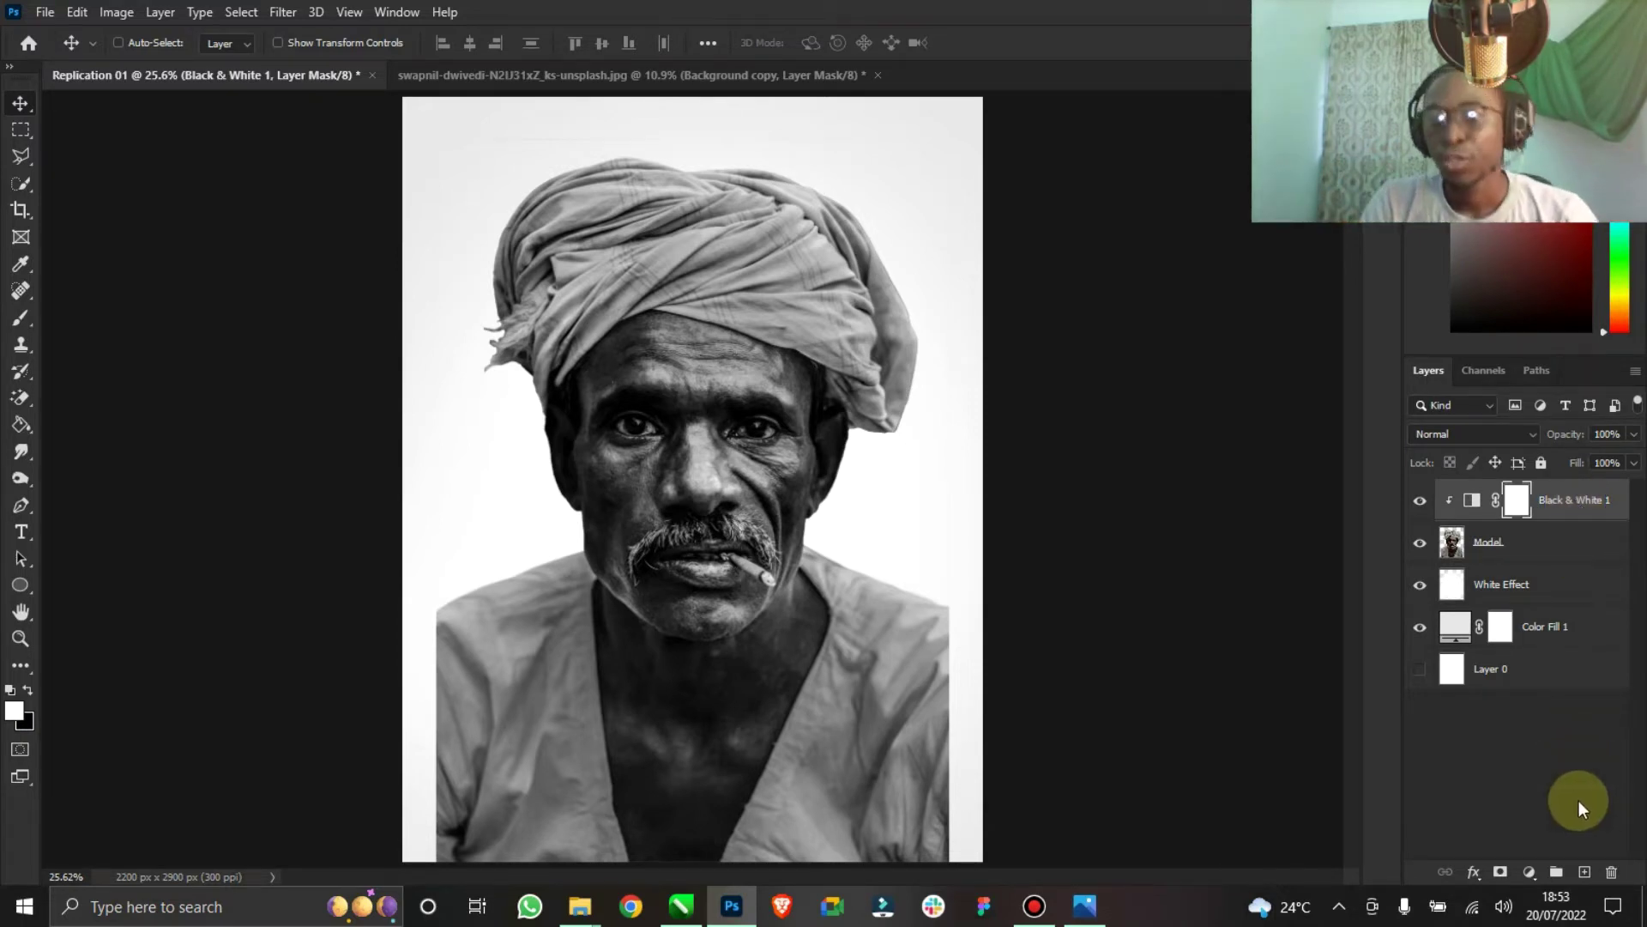
left_click(1579, 872)
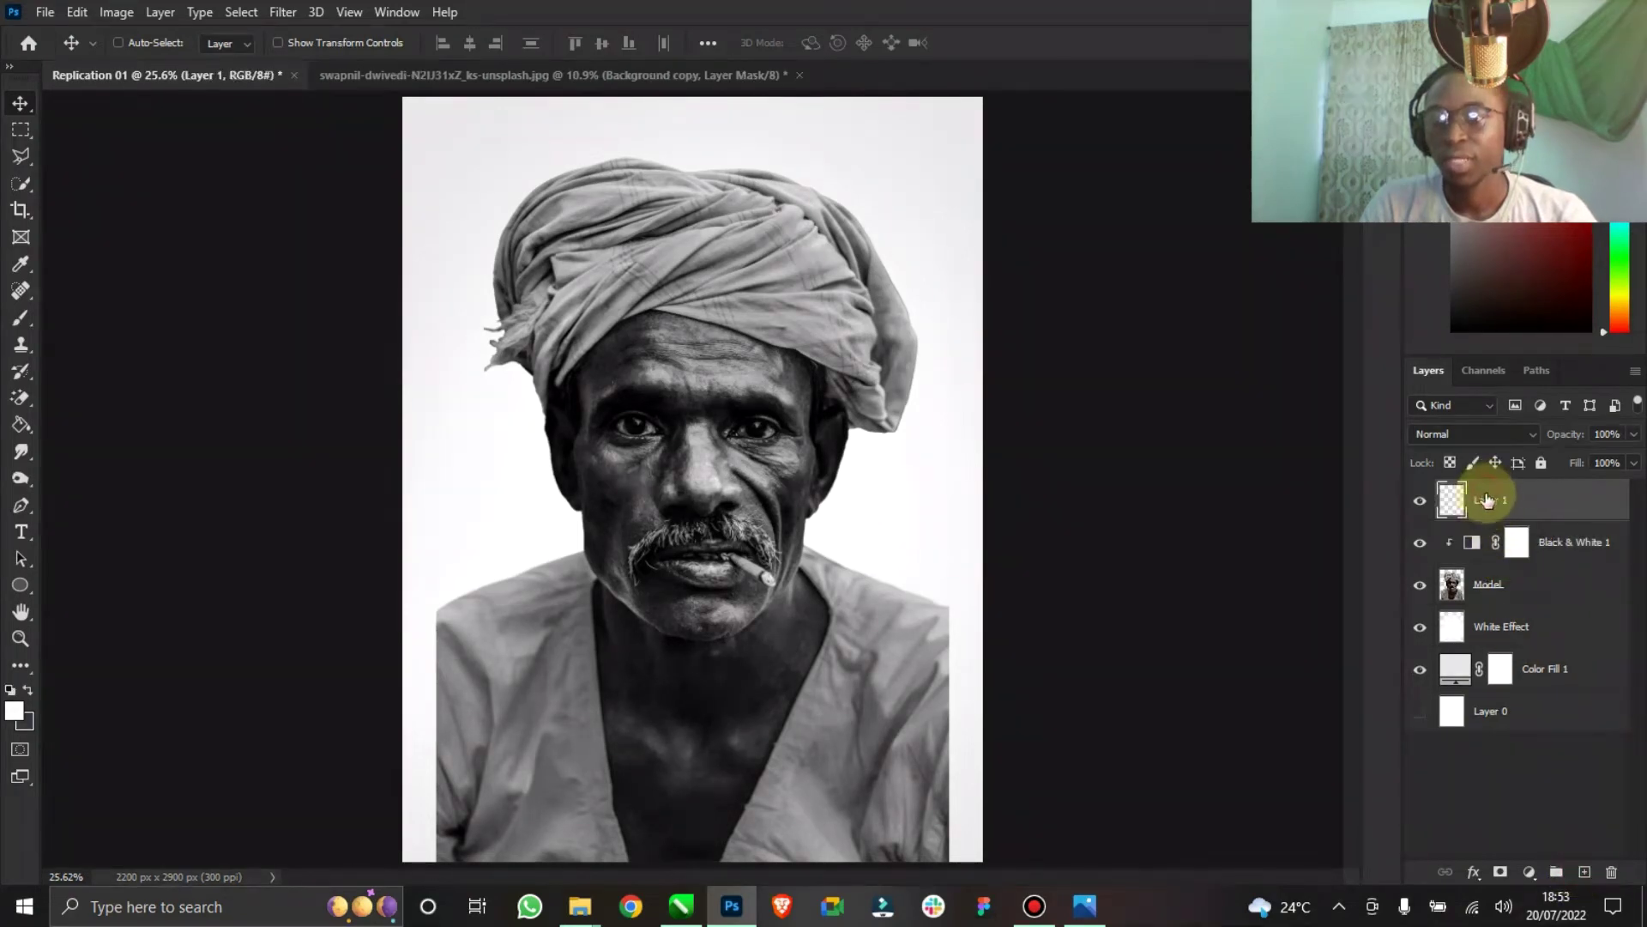
left_click(1486, 498)
type("Light Gl")
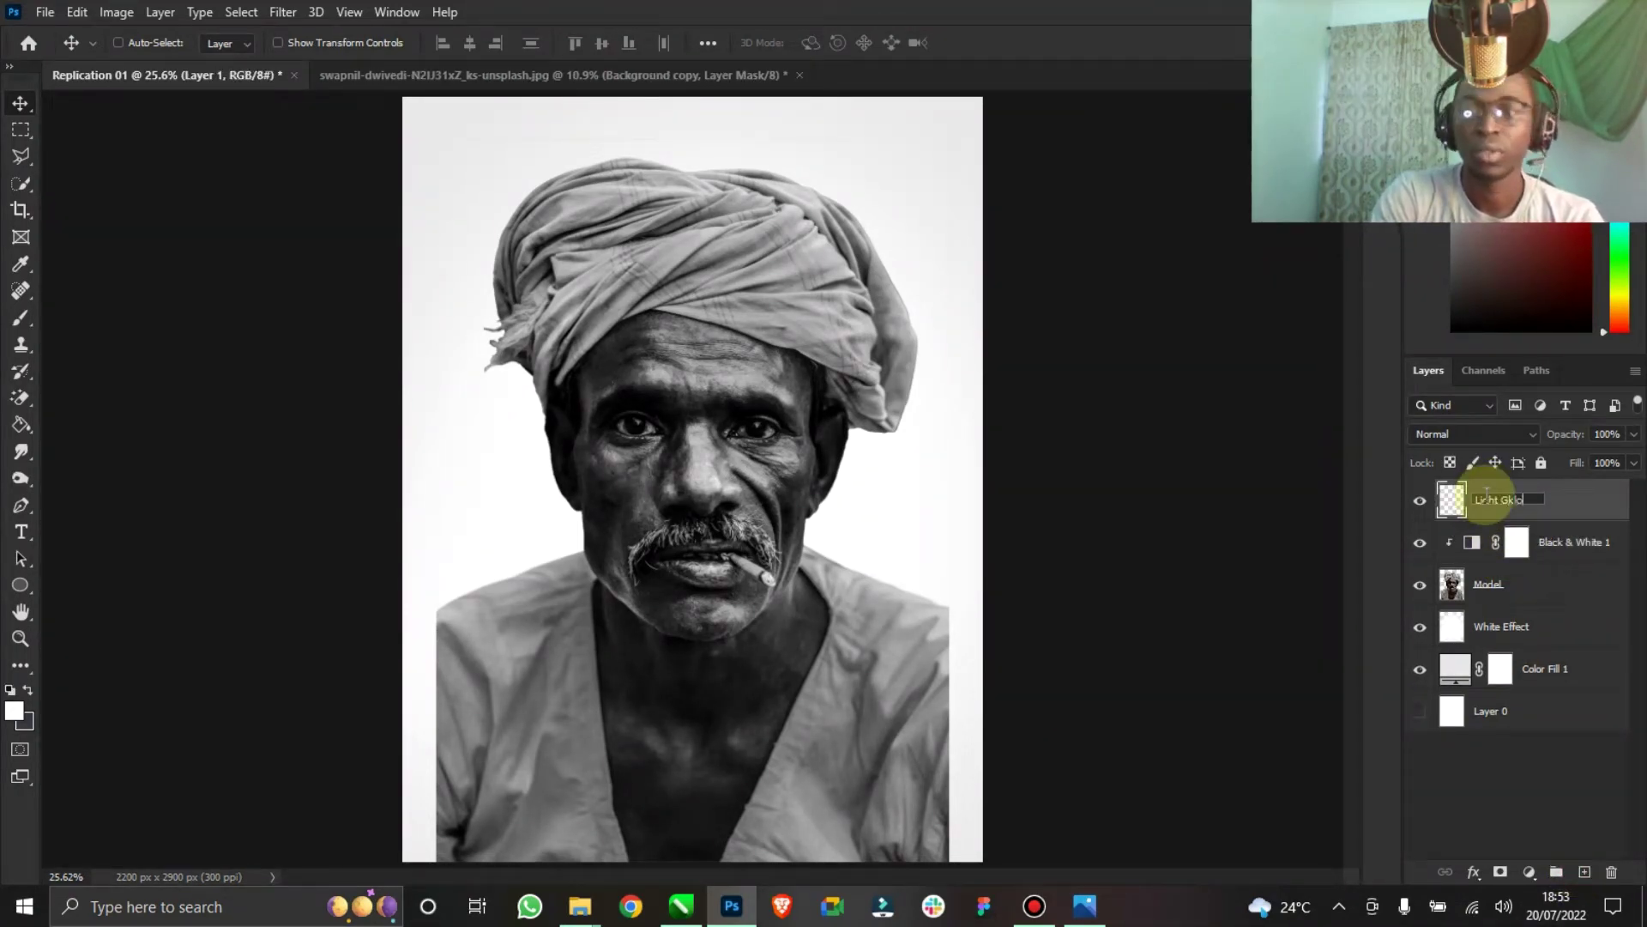
type("ow")
key("Return")
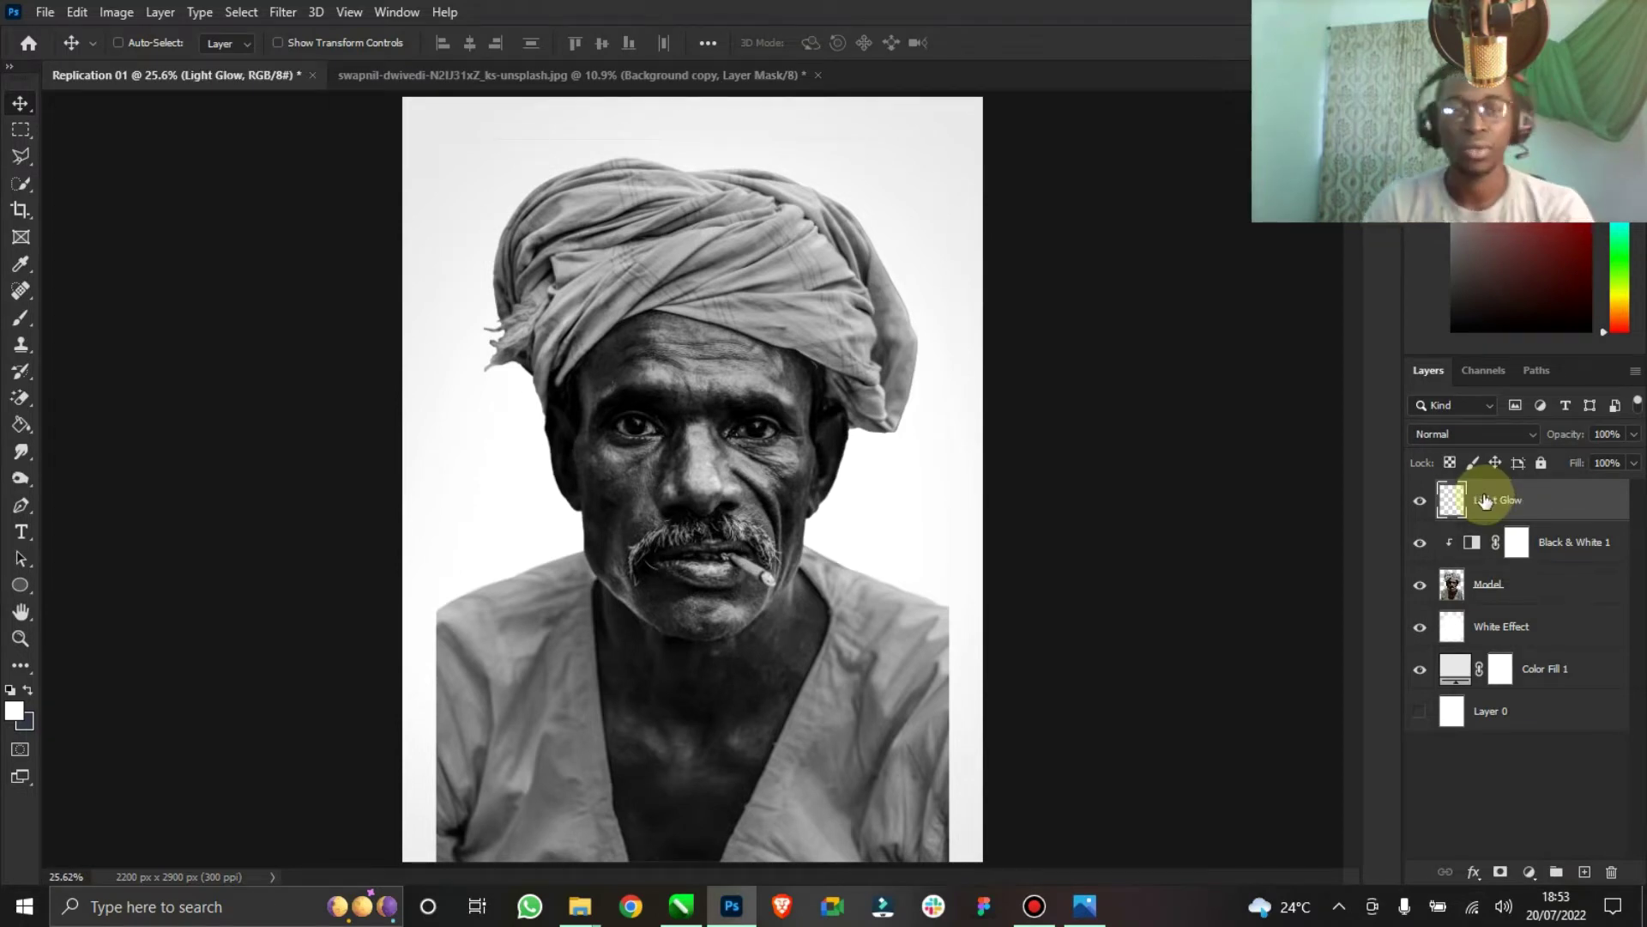
Paint a white glow over the shoulders and around the canvas edges on the Light Glow layer with a soft 2200 px brush.
left_click(33, 707)
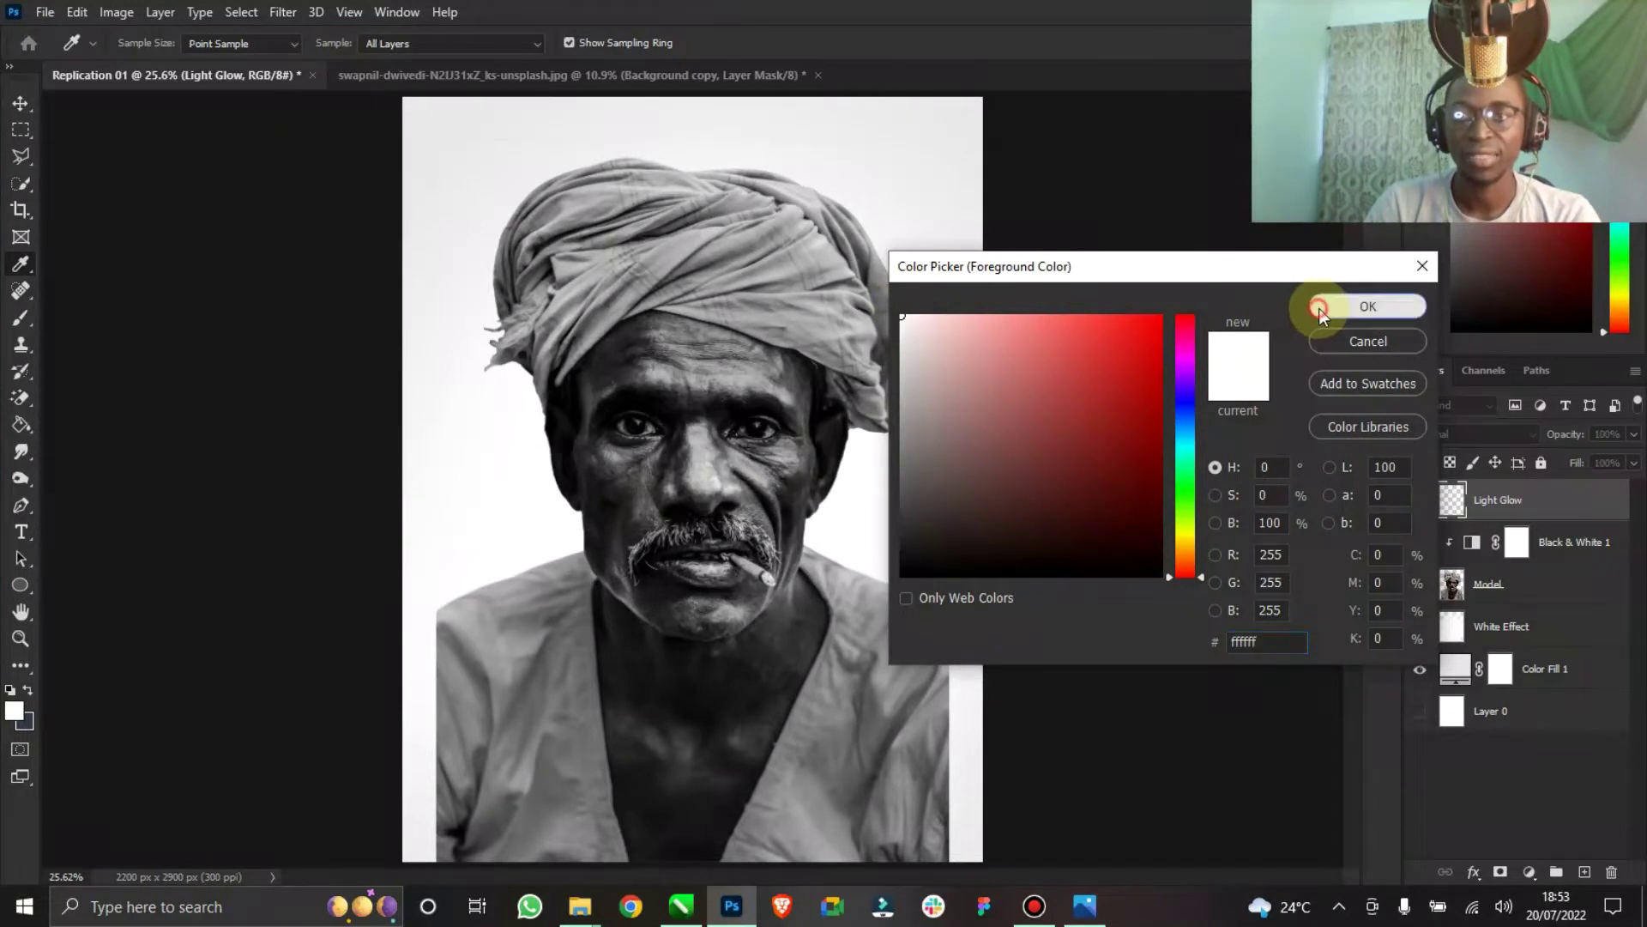
left_click(1364, 307)
left_click(20, 638)
mouse_move(702, 476)
left_mouse_down()
mouse_move(691, 491)
mouse_move(687, 478)
left_mouse_up()
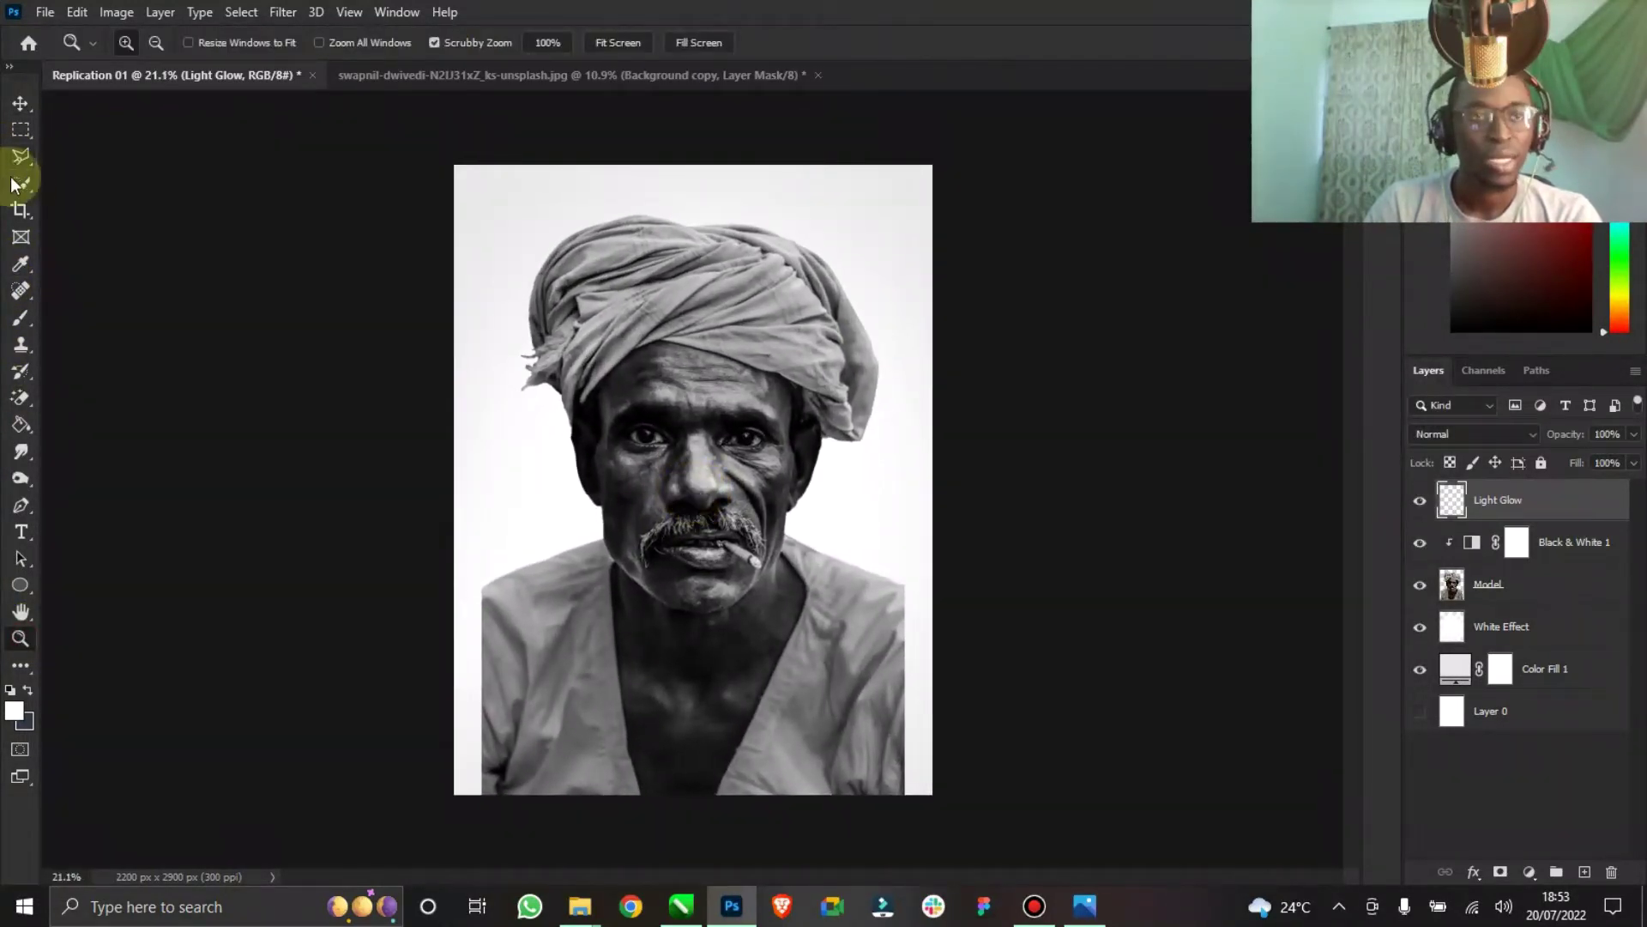
left_click(21, 319)
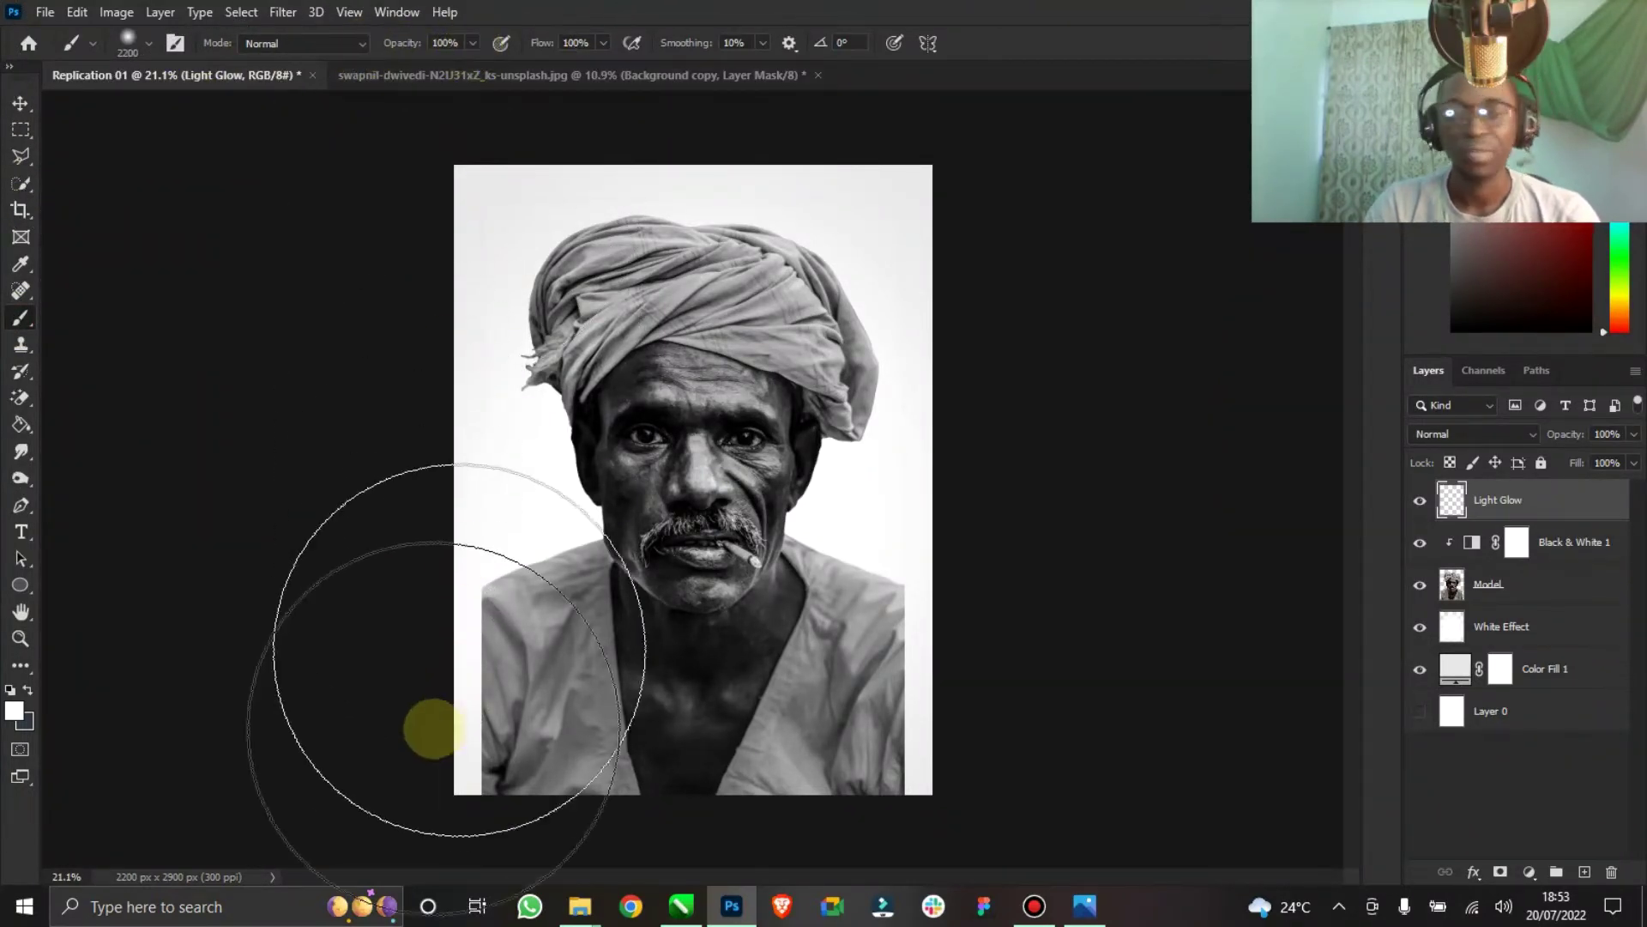
left_click(352, 697)
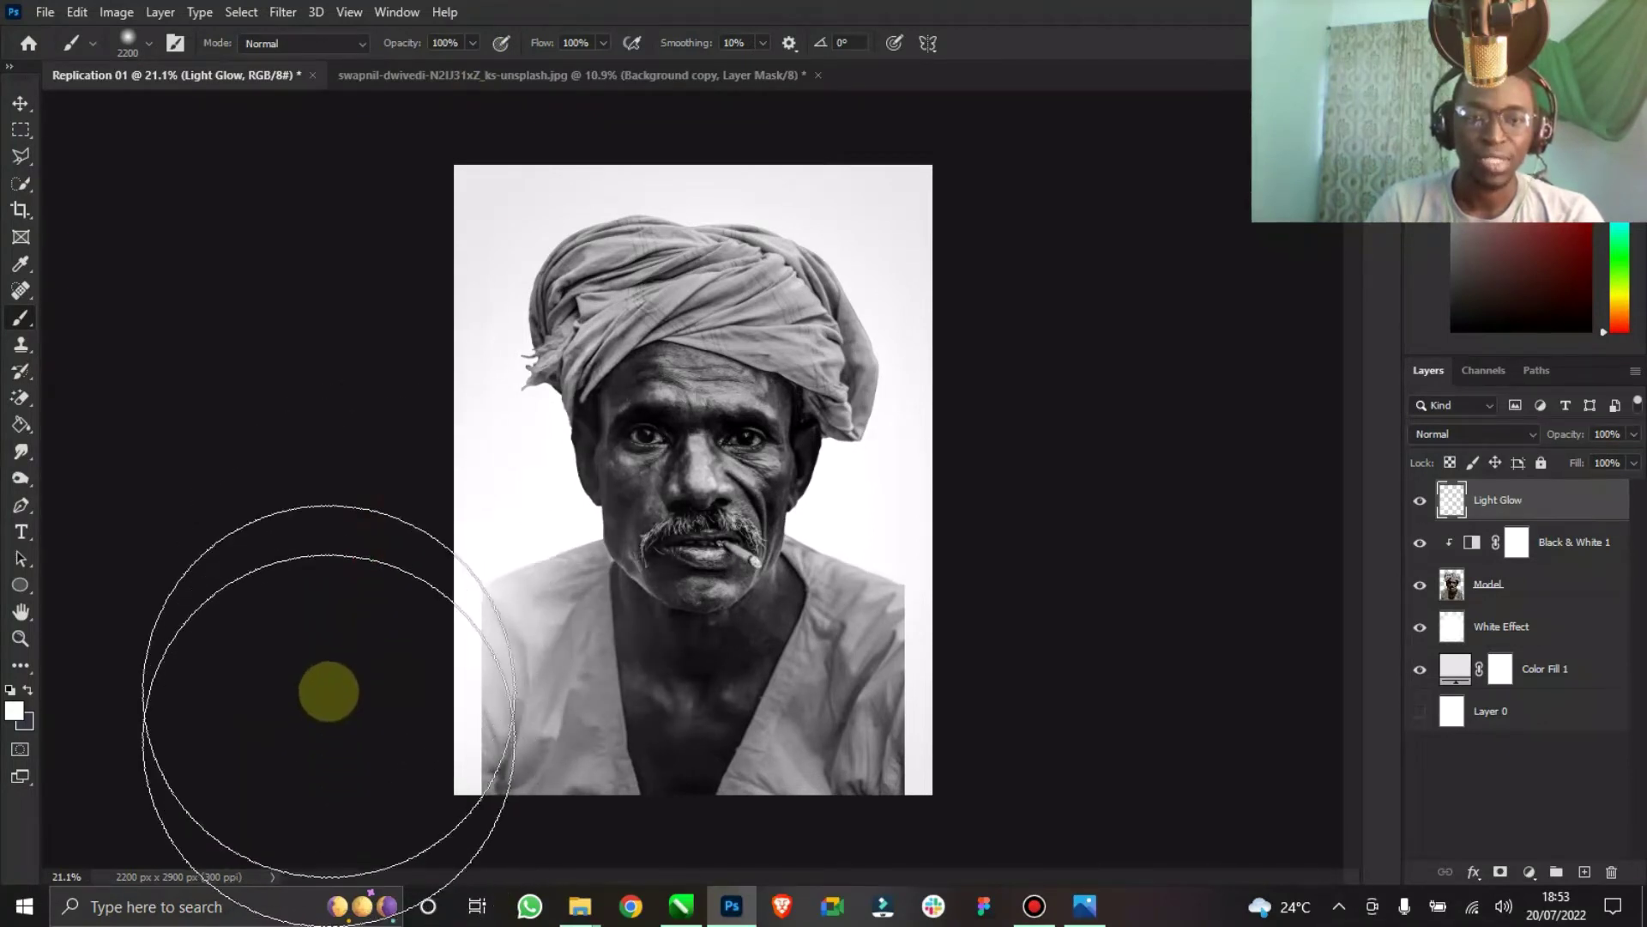
left_click(333, 691)
left_click(353, 760)
left_click(493, 841)
left_click(1084, 708)
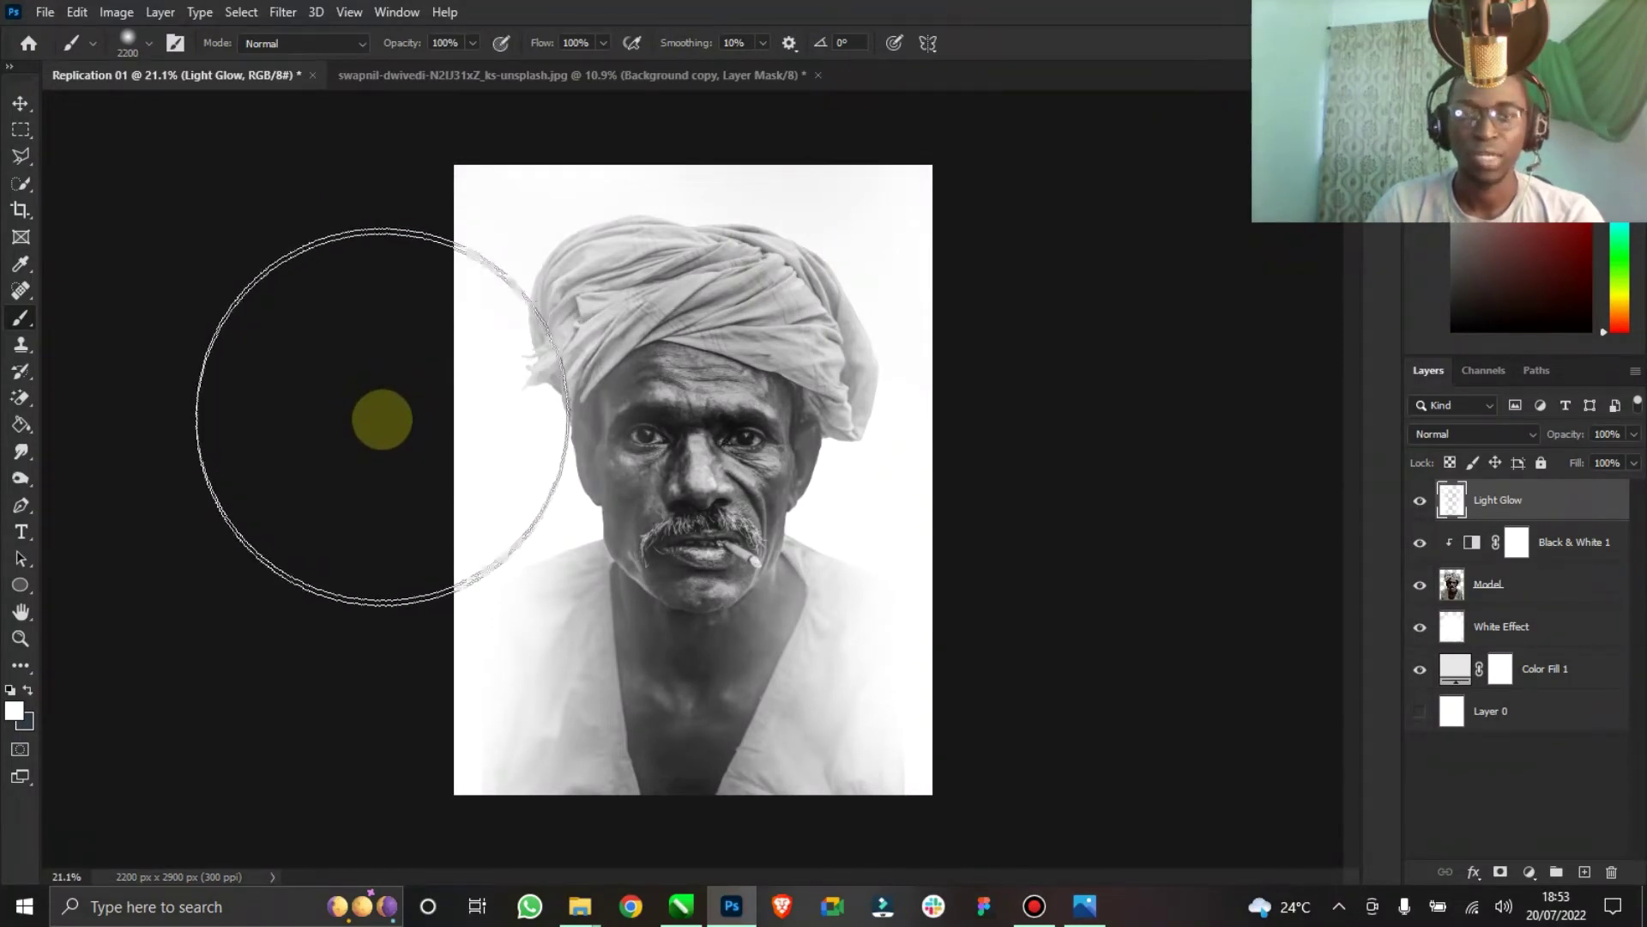
Add a layer mask to Light Glow and try painting the face area black on it with a large soft brush.
left_click(26, 101)
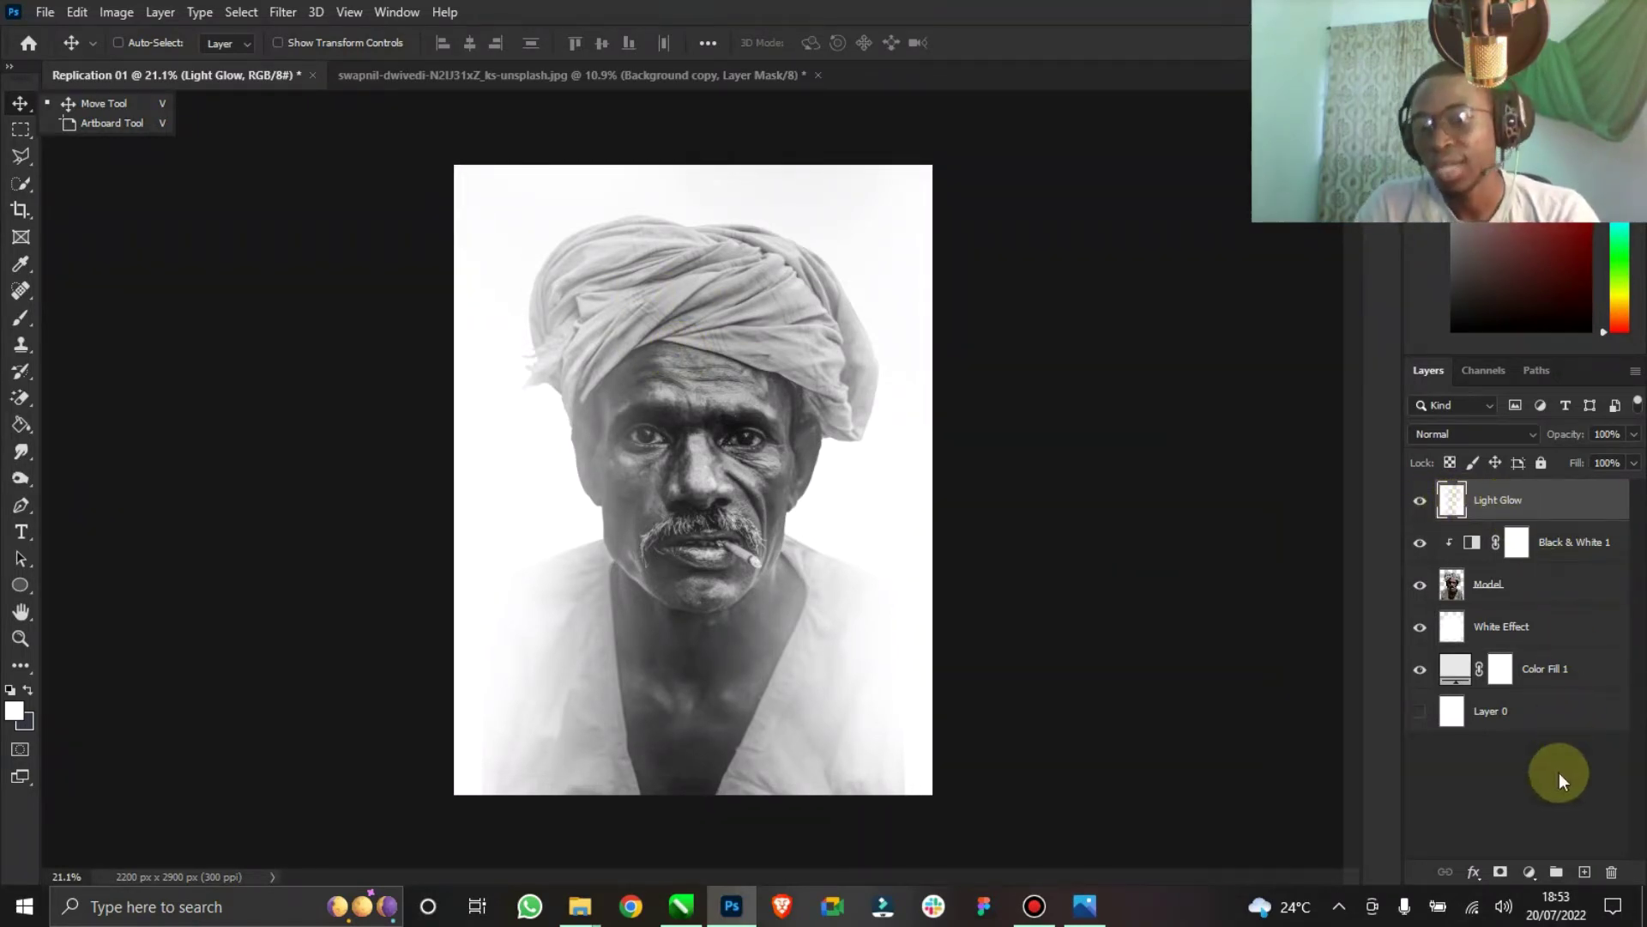
left_click(1500, 874)
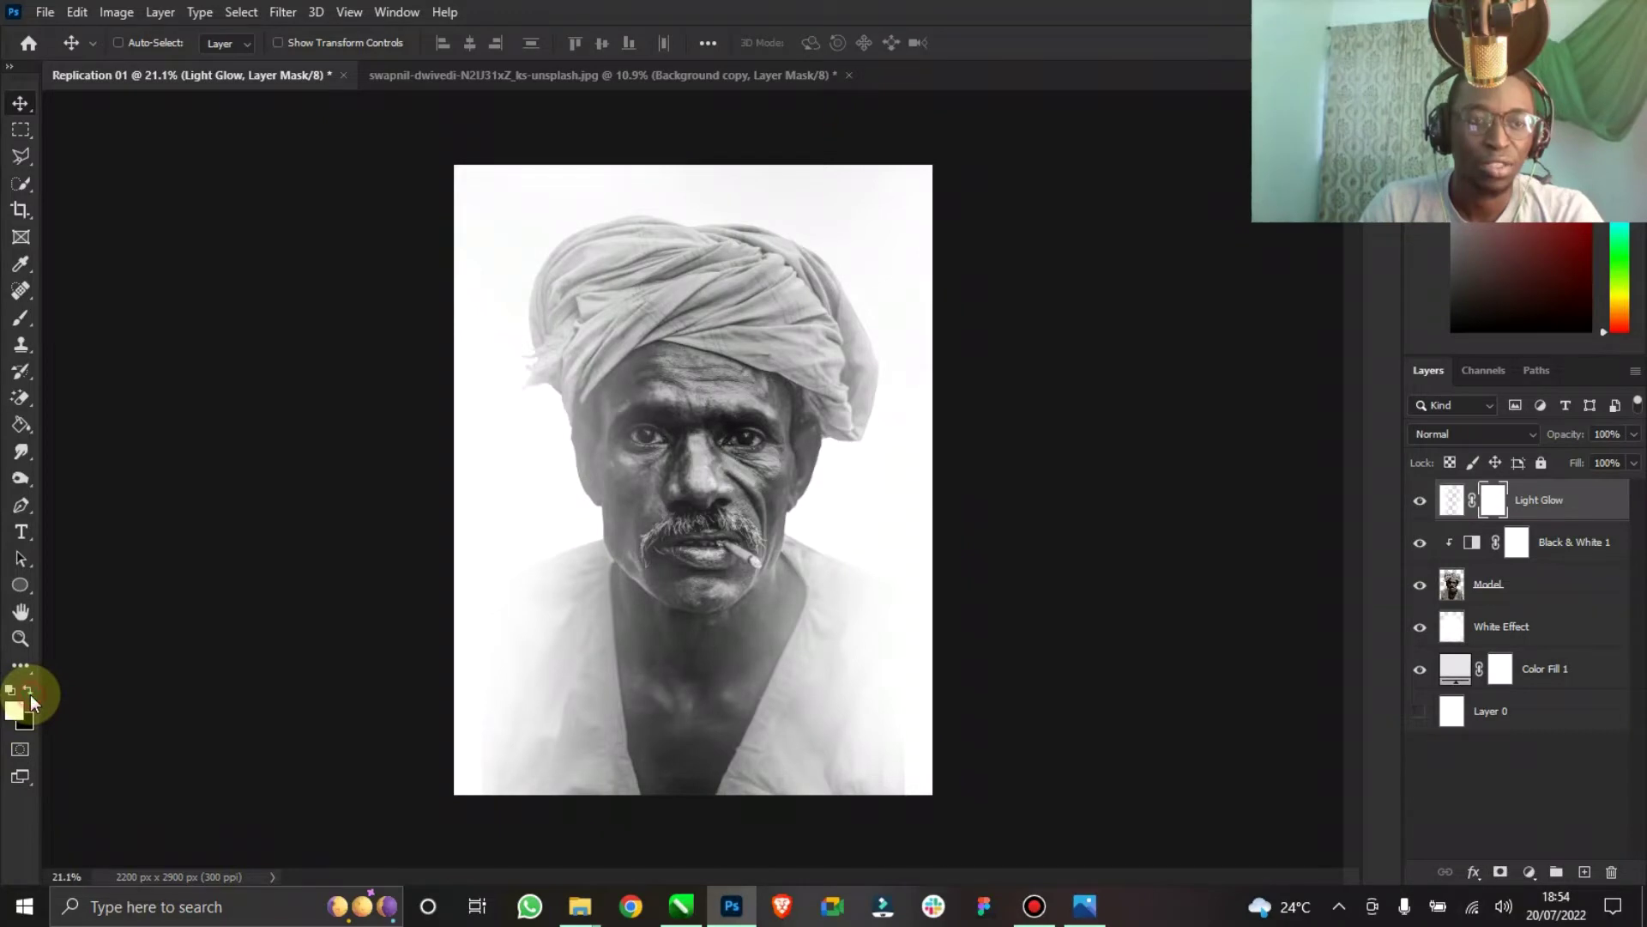
left_click(30, 321)
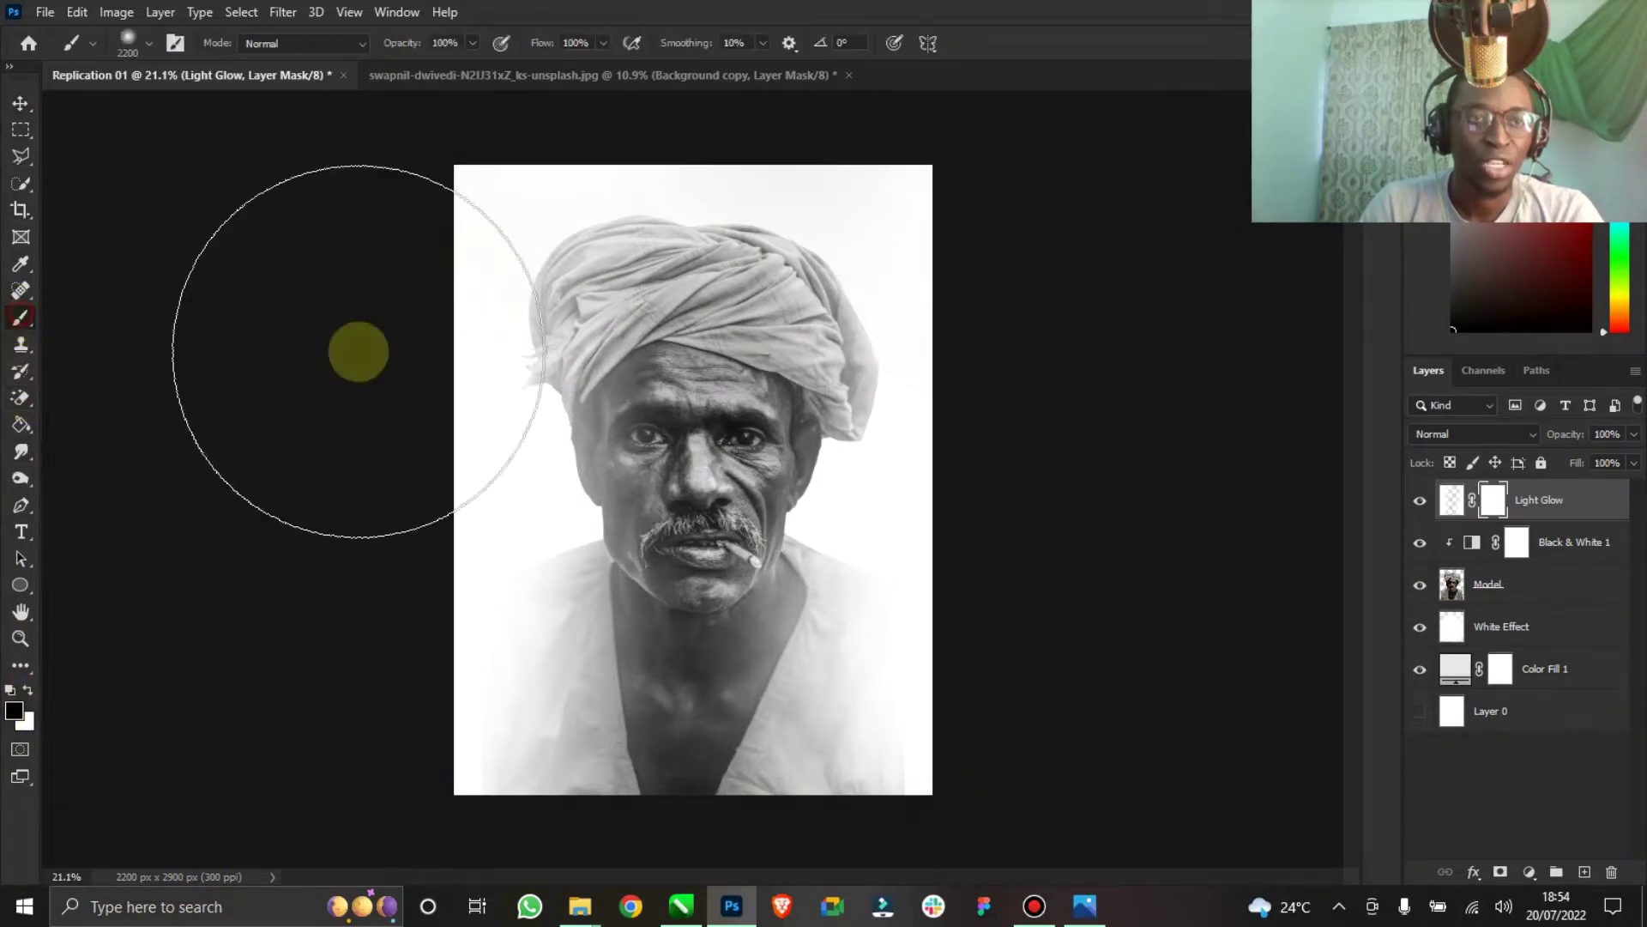
key("bracketleft")
key("bracketleft")
key("bracketleft")
key("bracketleft")
key("bracketleft")
key("bracketleft")
key("bracketleft")
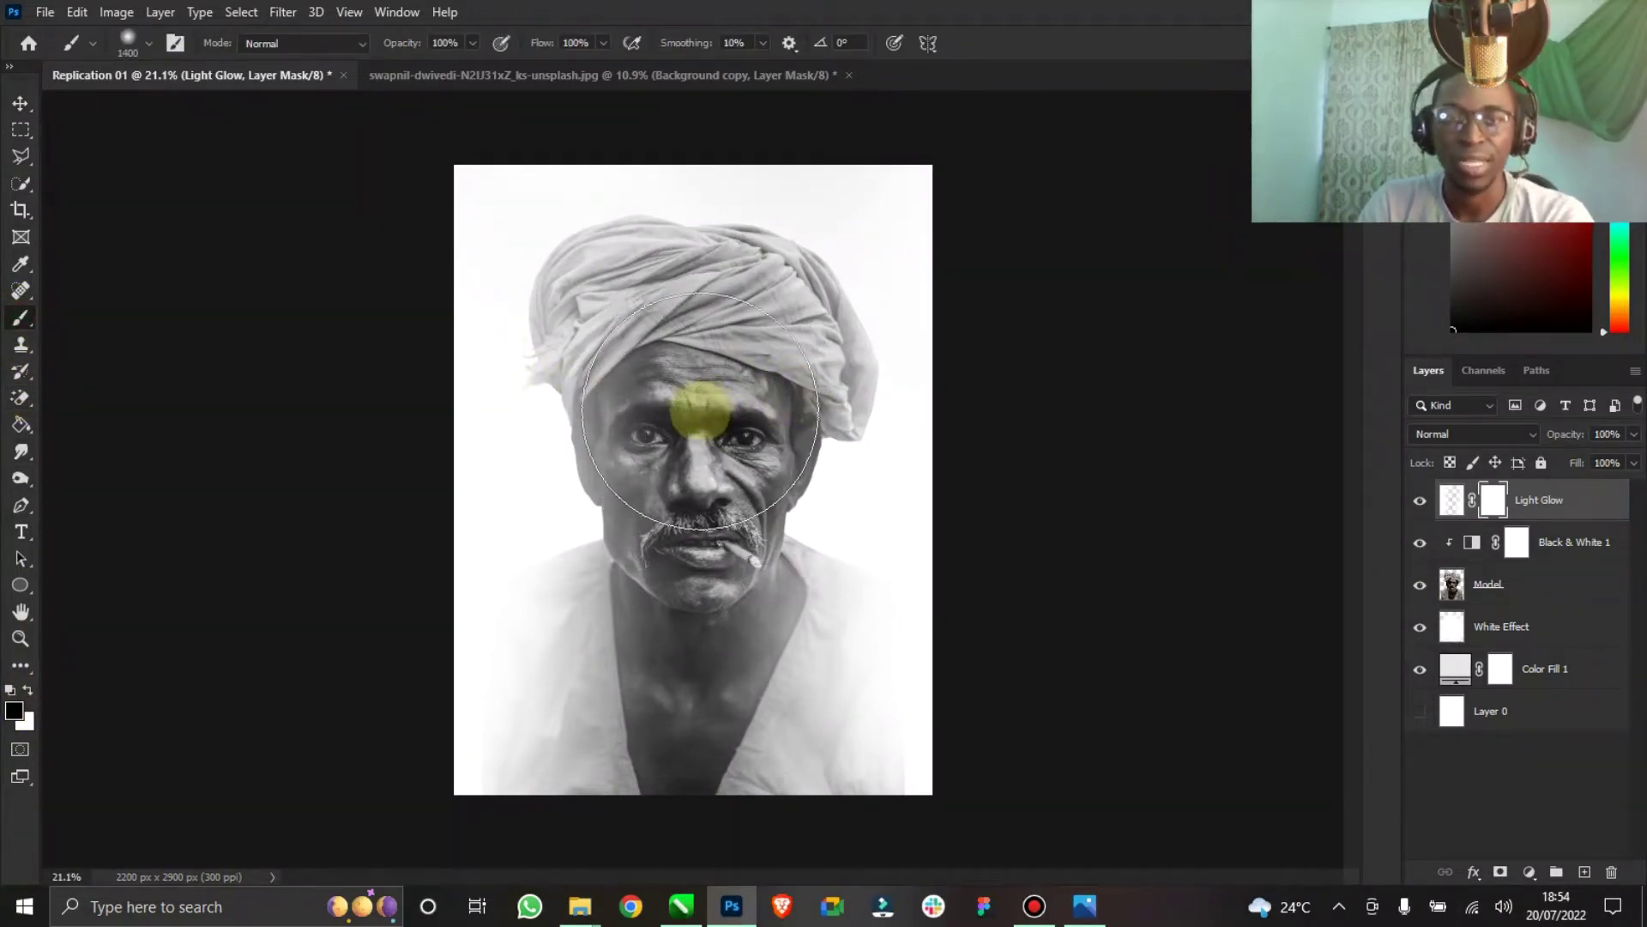
left_click(691, 423)
mouse_move(690, 422)
left_mouse_down()
mouse_move(683, 386)
mouse_move(686, 571)
mouse_move(698, 415)
mouse_move(687, 441)
mouse_move(704, 454)
left_mouse_up()
Undo the black strokes over the face and the layer mask added to Light Glow.
key("ctrl+z")
key("ctrl+z")
key("ctrl+z")
key("ctrl+z")
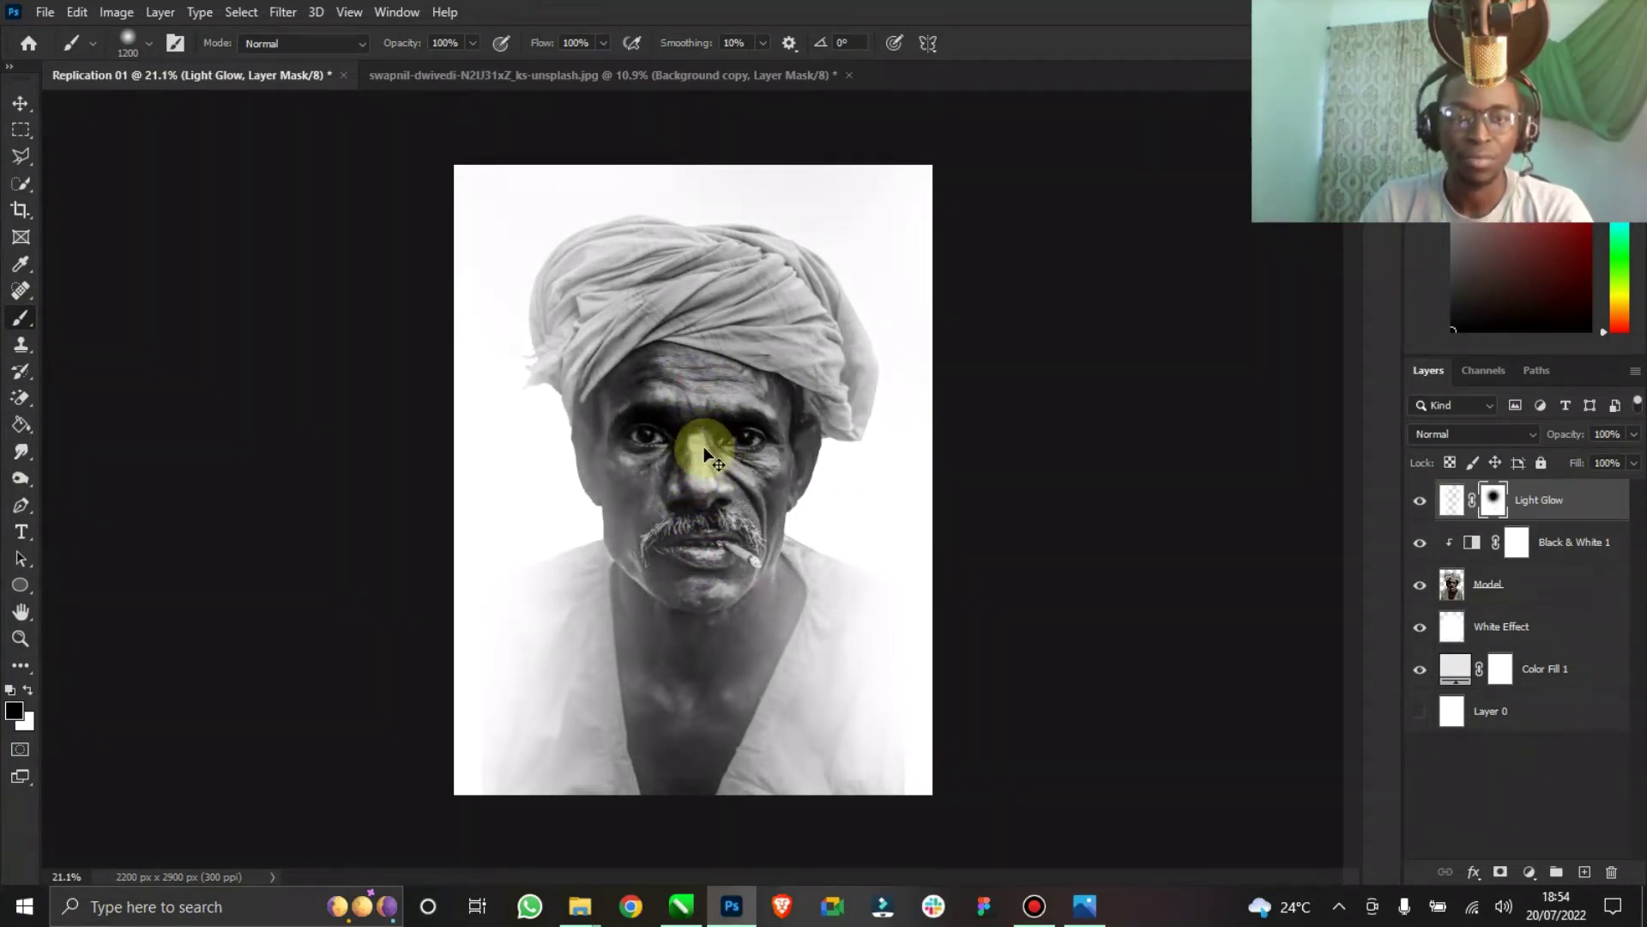
key("ctrl+z")
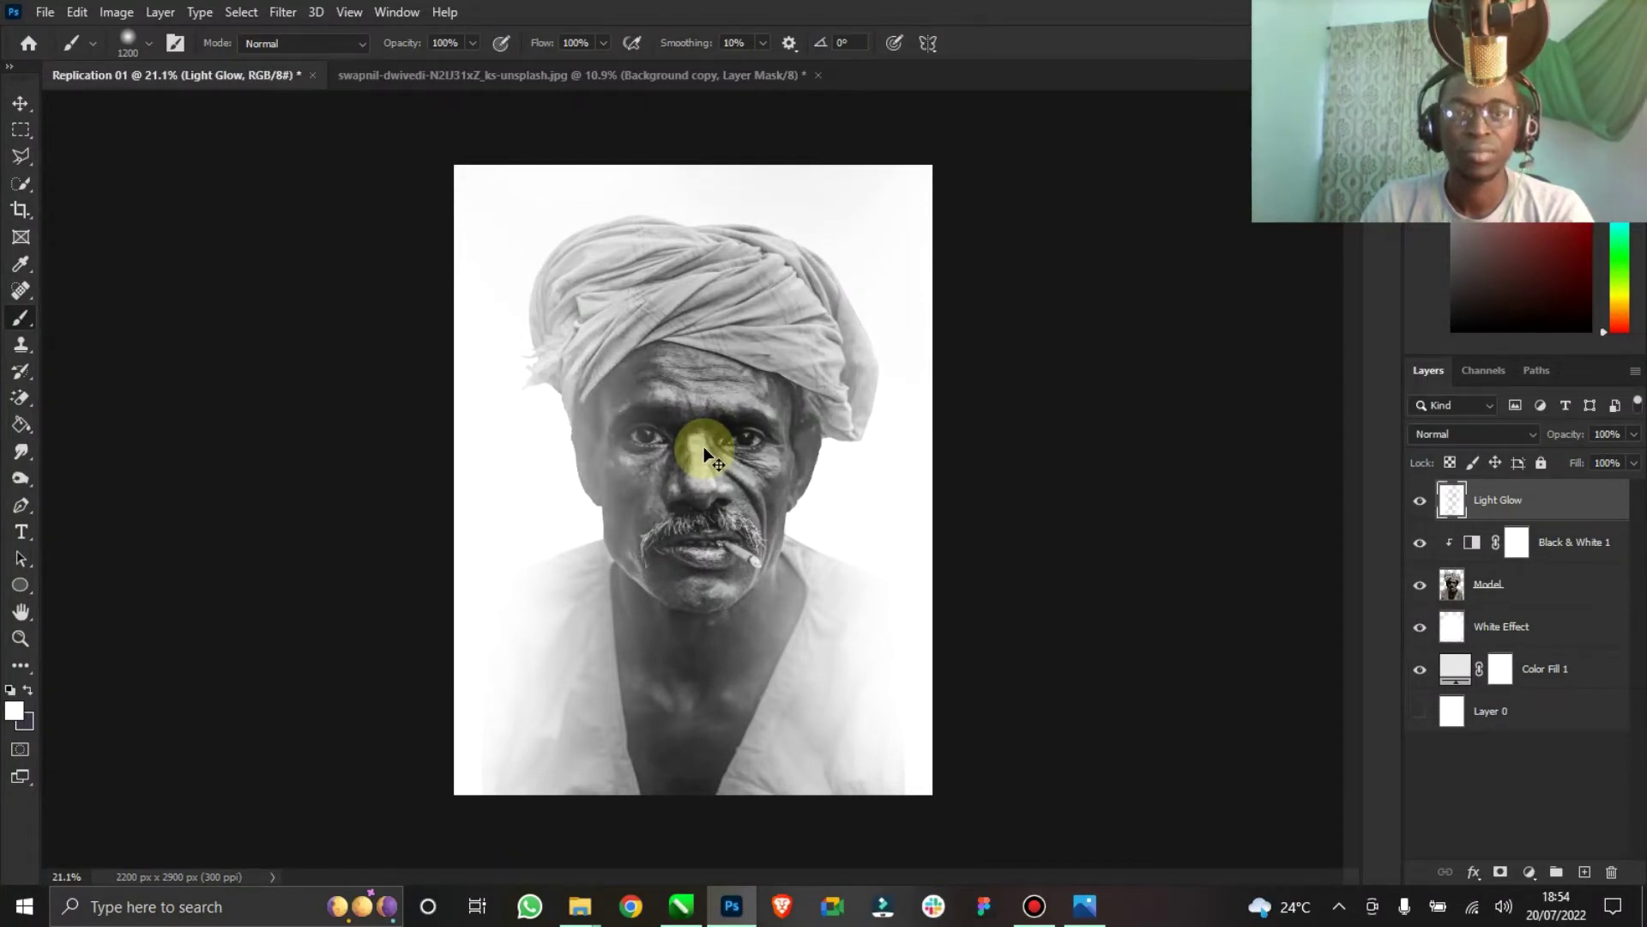
Add a layer mask to Light Glow and paint black over the face with a soft 600 px brush at 76% opacity.
left_click(1500, 871)
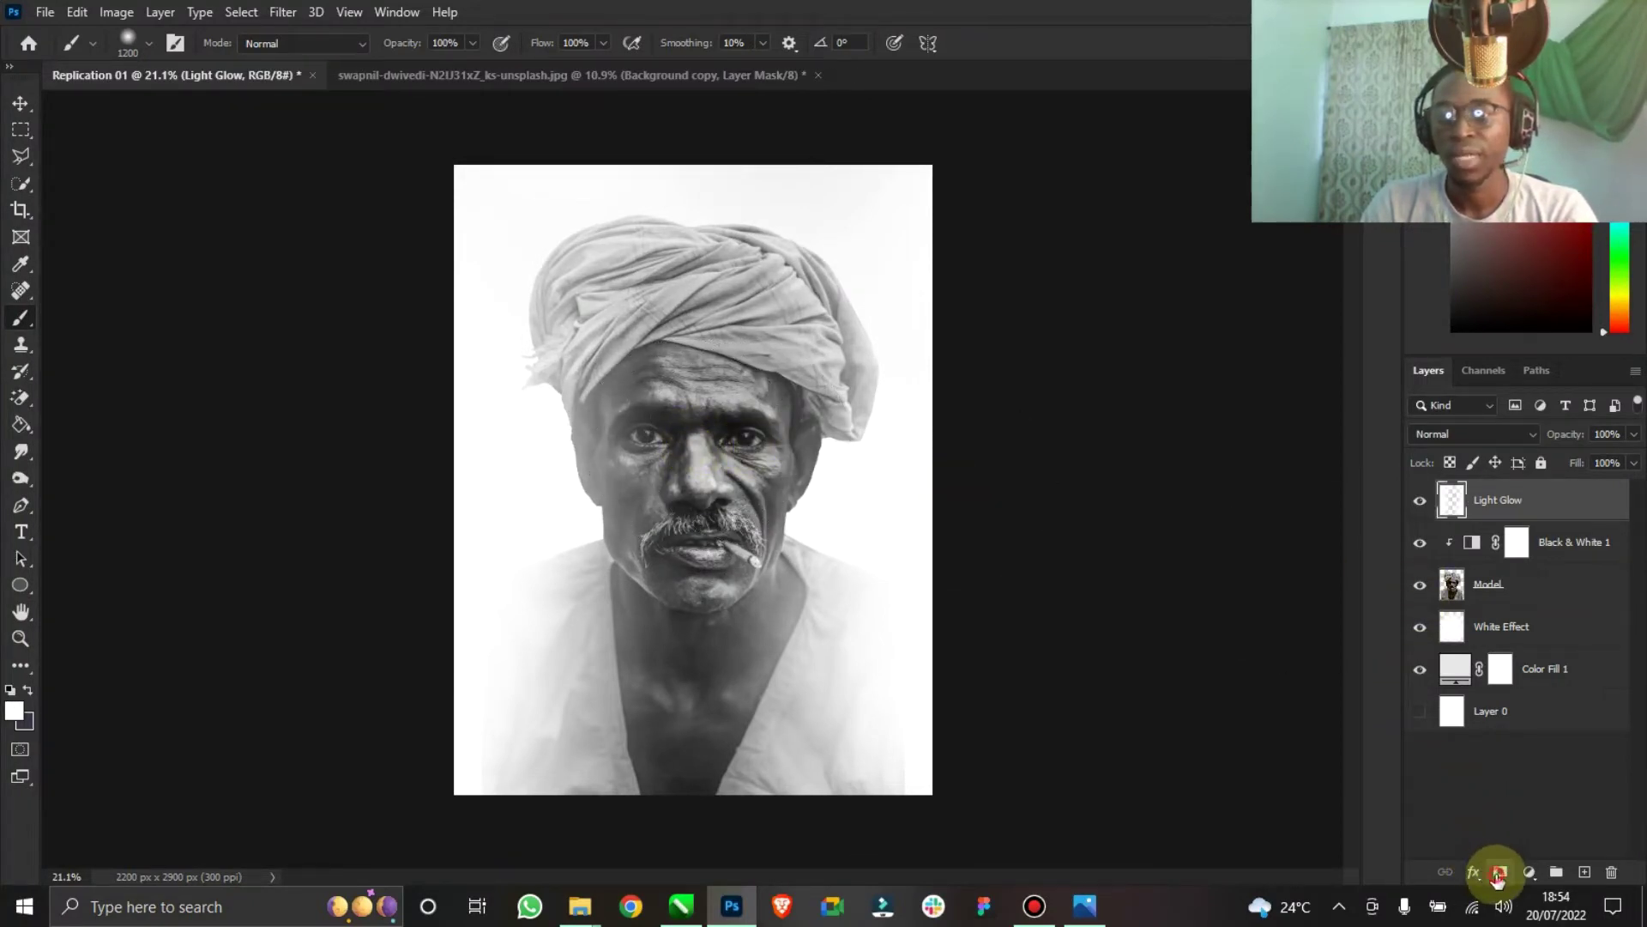
key("x")
left_click(472, 44)
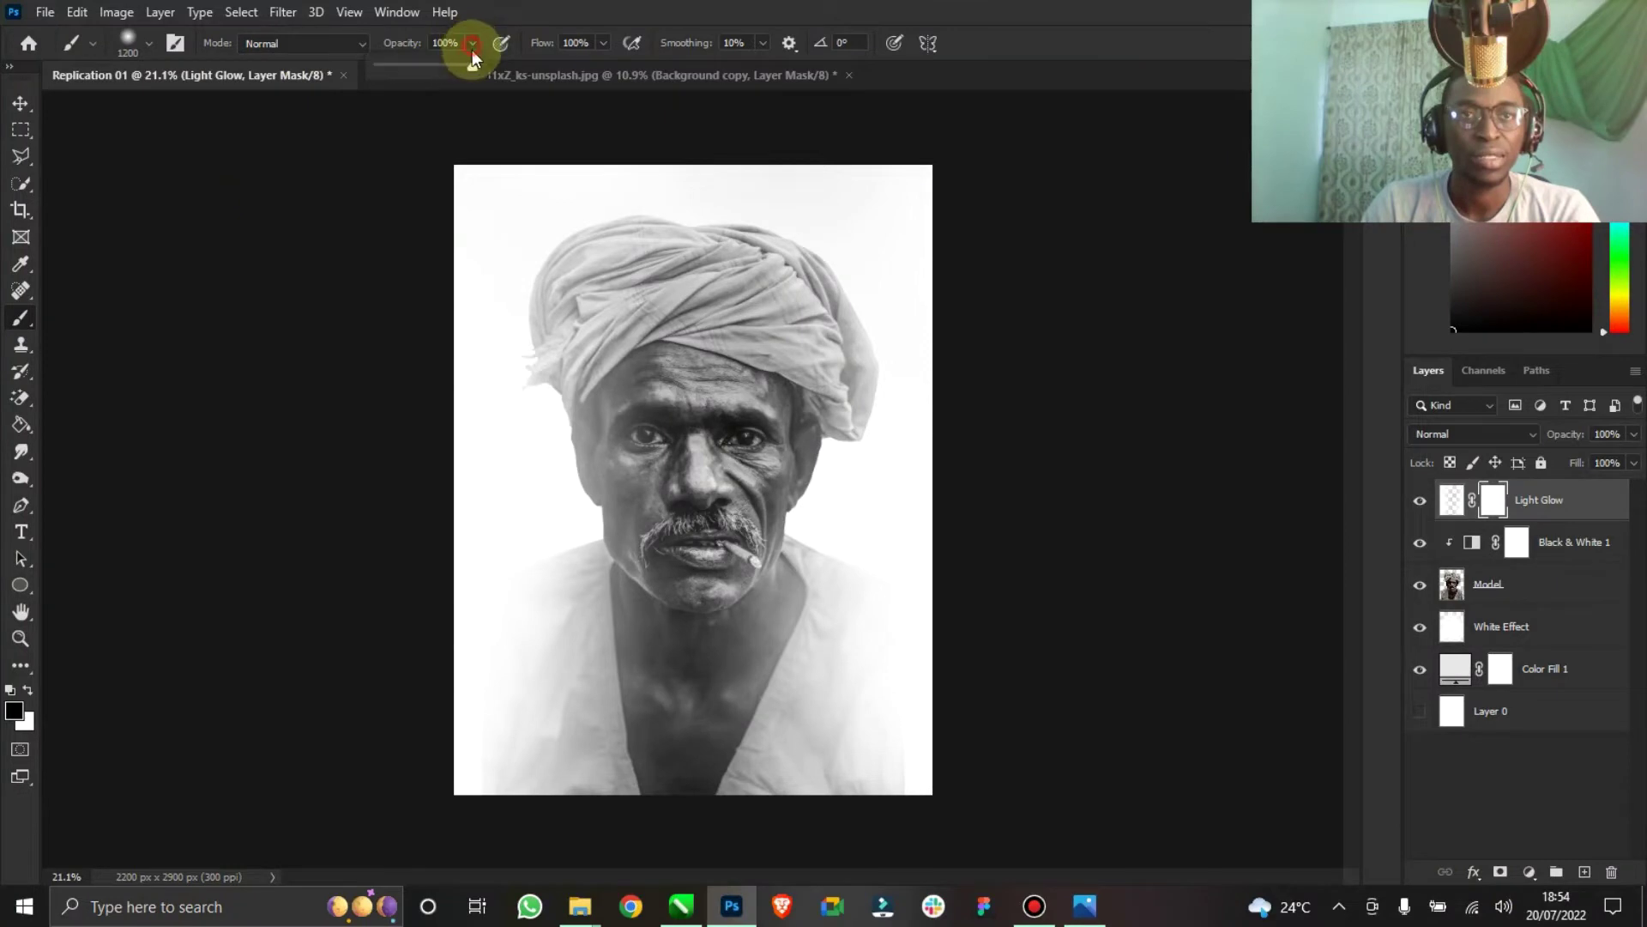
key("bracketleft")
key("bracketleft")
key("bracketleft")
key("bracketleft")
key("bracketleft")
key("bracketleft")
mouse_move(677, 397)
left_mouse_down()
mouse_move(693, 379)
mouse_move(692, 494)
mouse_move(662, 386)
mouse_move(724, 386)
mouse_move(698, 515)
mouse_move(728, 620)
mouse_move(697, 585)
mouse_move(672, 350)
mouse_move(689, 513)
left_mouse_up()
left_click_drag(729, 416, 699, 499)
left_click_drag(705, 314, 618, 305)
left_click_drag(741, 403, 721, 507)
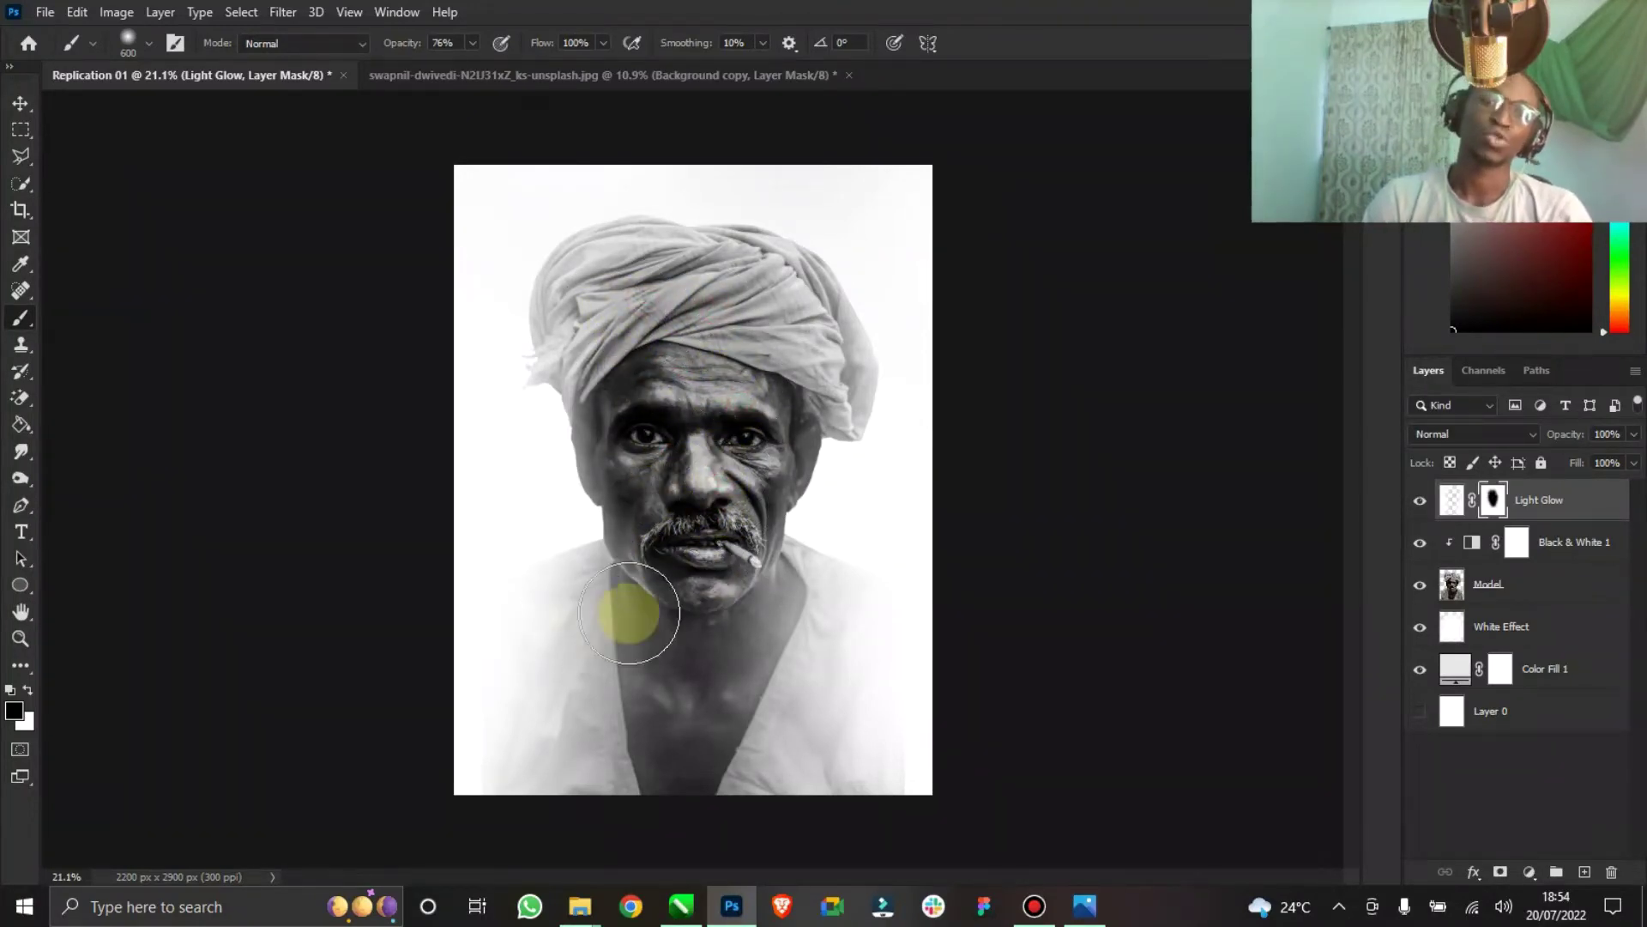
left_click(20, 103)
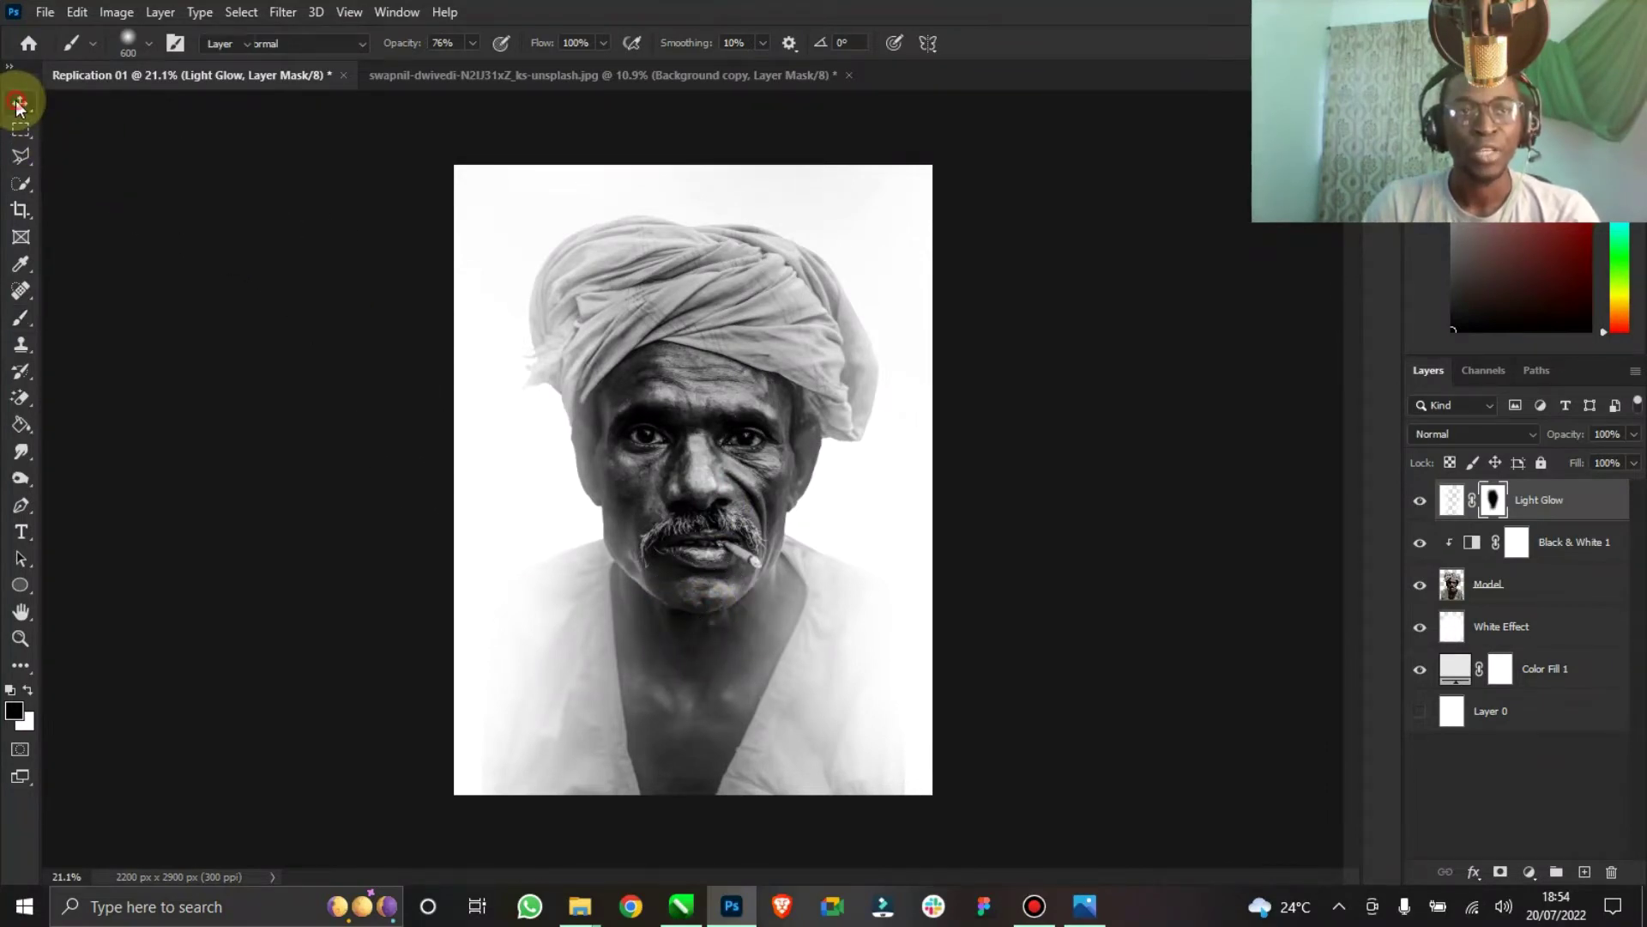
Duplicate the Model layer and move the original Model layer above Light Glow in the layer stack.
left_click(1510, 583)
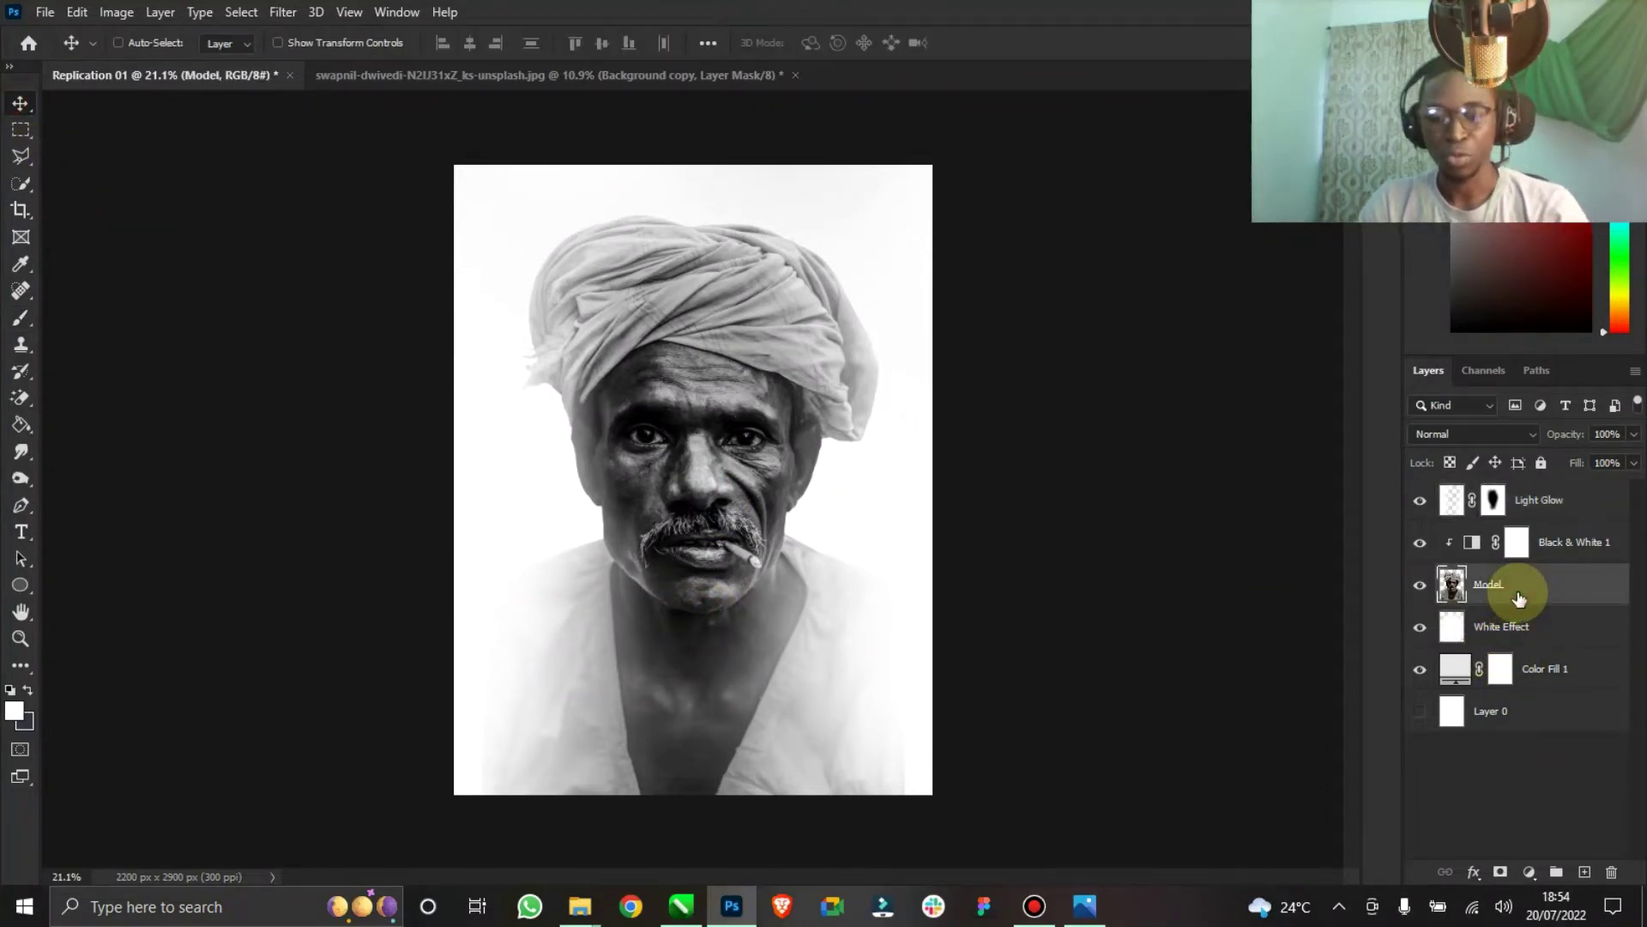
key("ctrl+j")
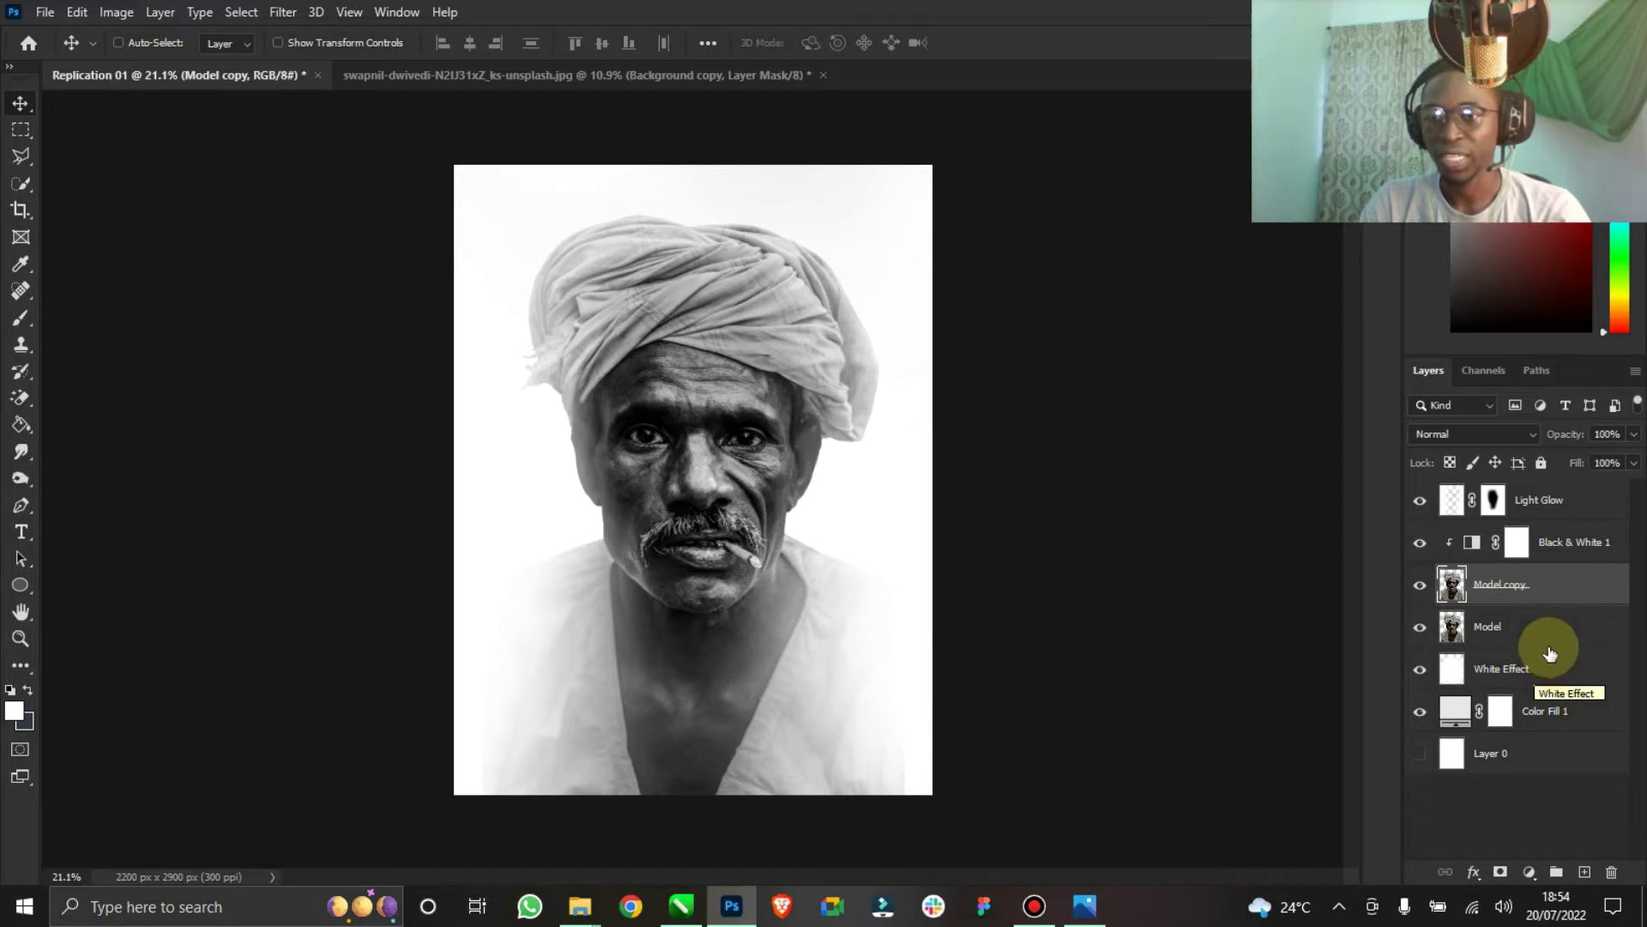
left_click(1510, 626)
left_click_drag(1514, 623, 1531, 489)
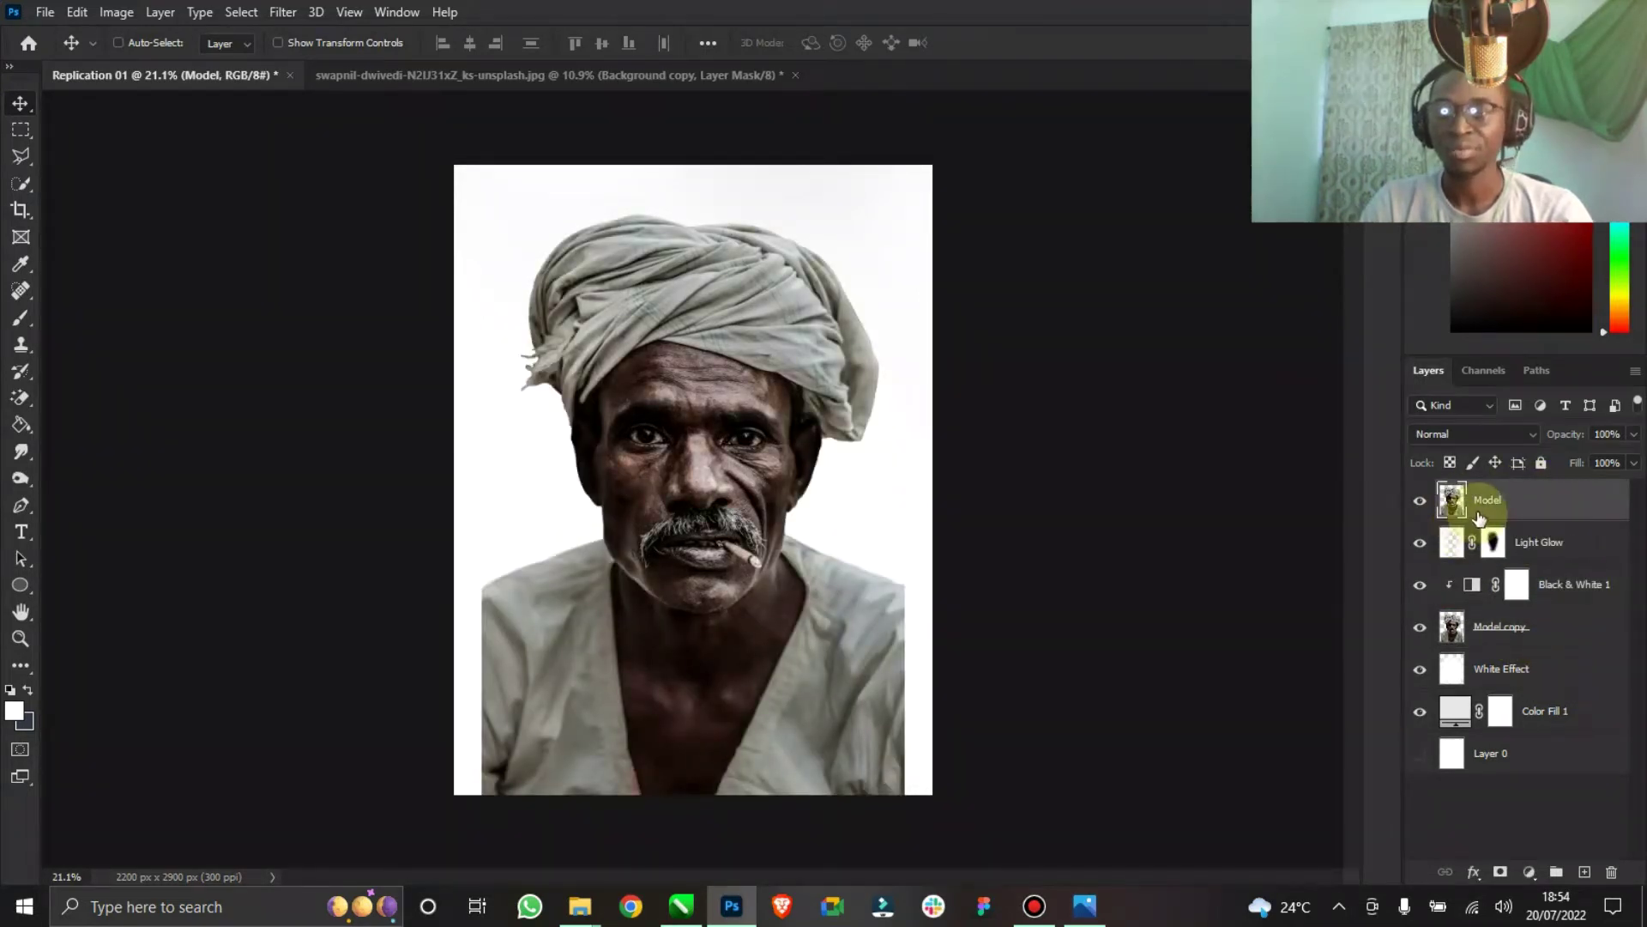
Desaturate the top Model layer.
left_click(115, 12)
mouse_move(247, 68)
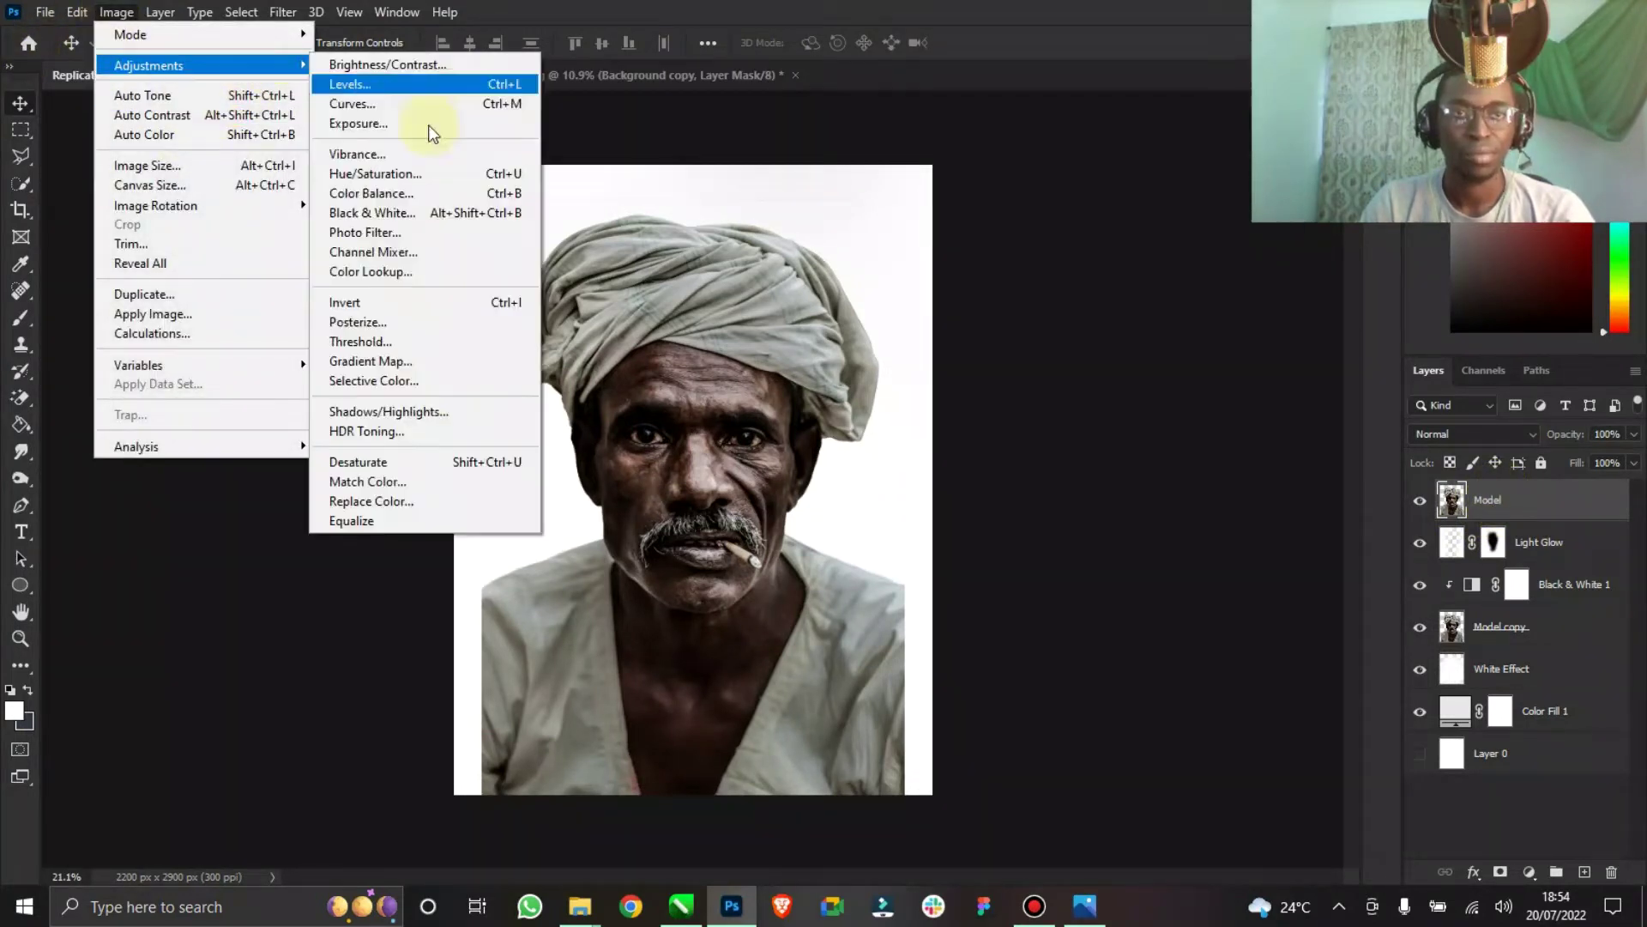
left_click(420, 463)
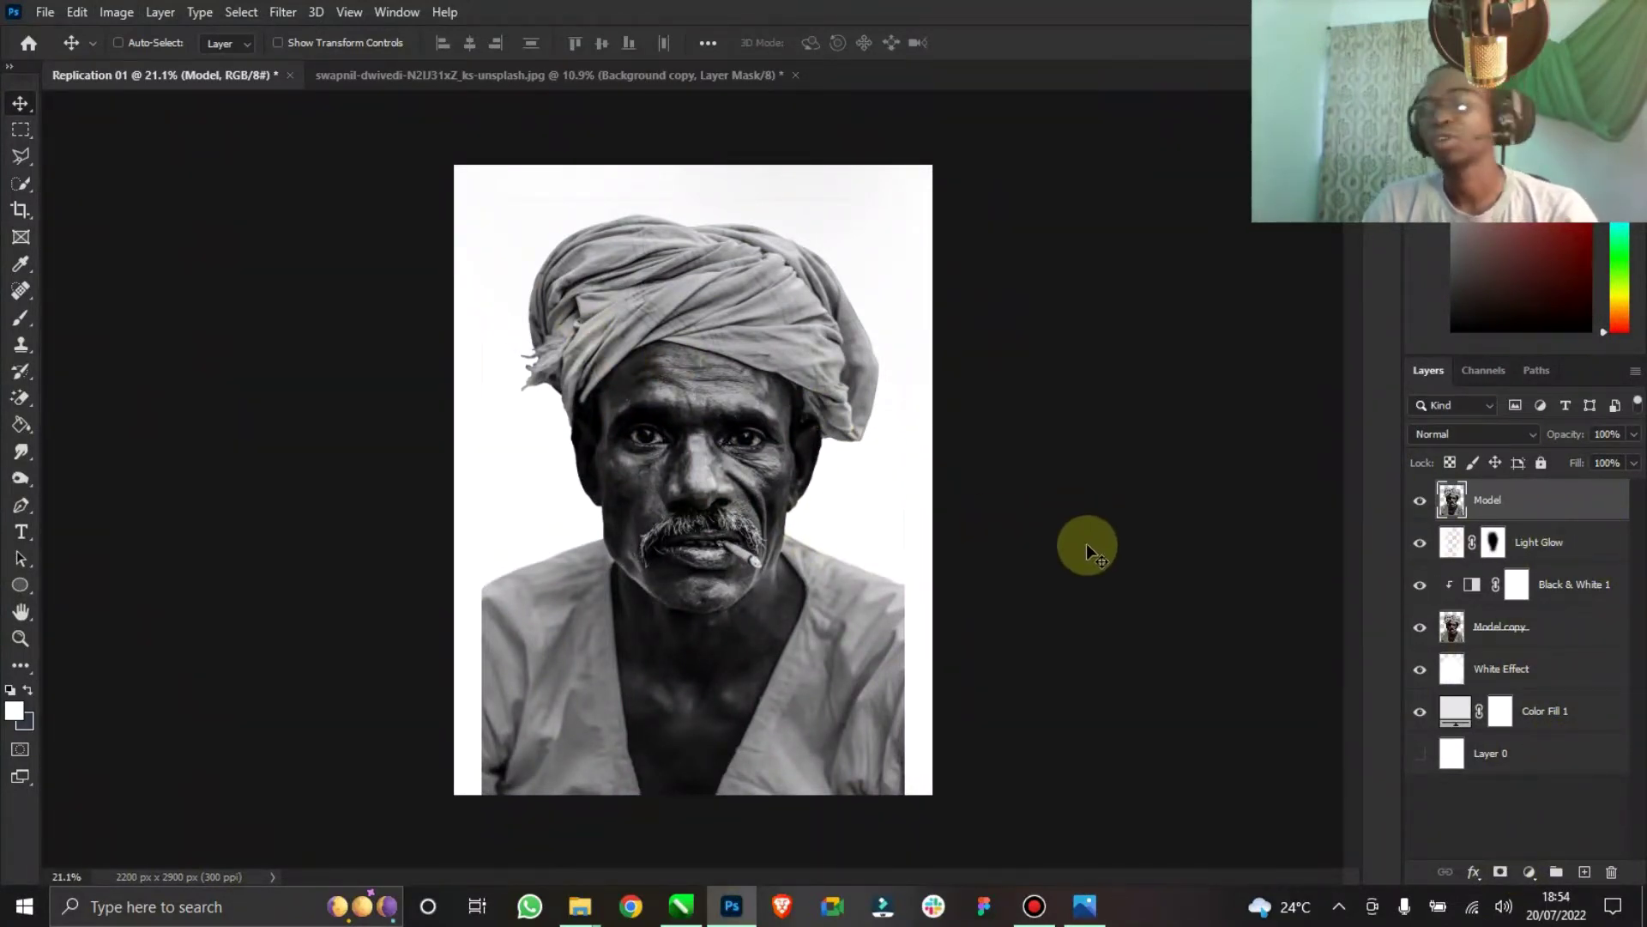
Add a layer mask to the top Model layer and paint black over the shoulders and outer areas at 76% opacity.
left_click(1501, 872)
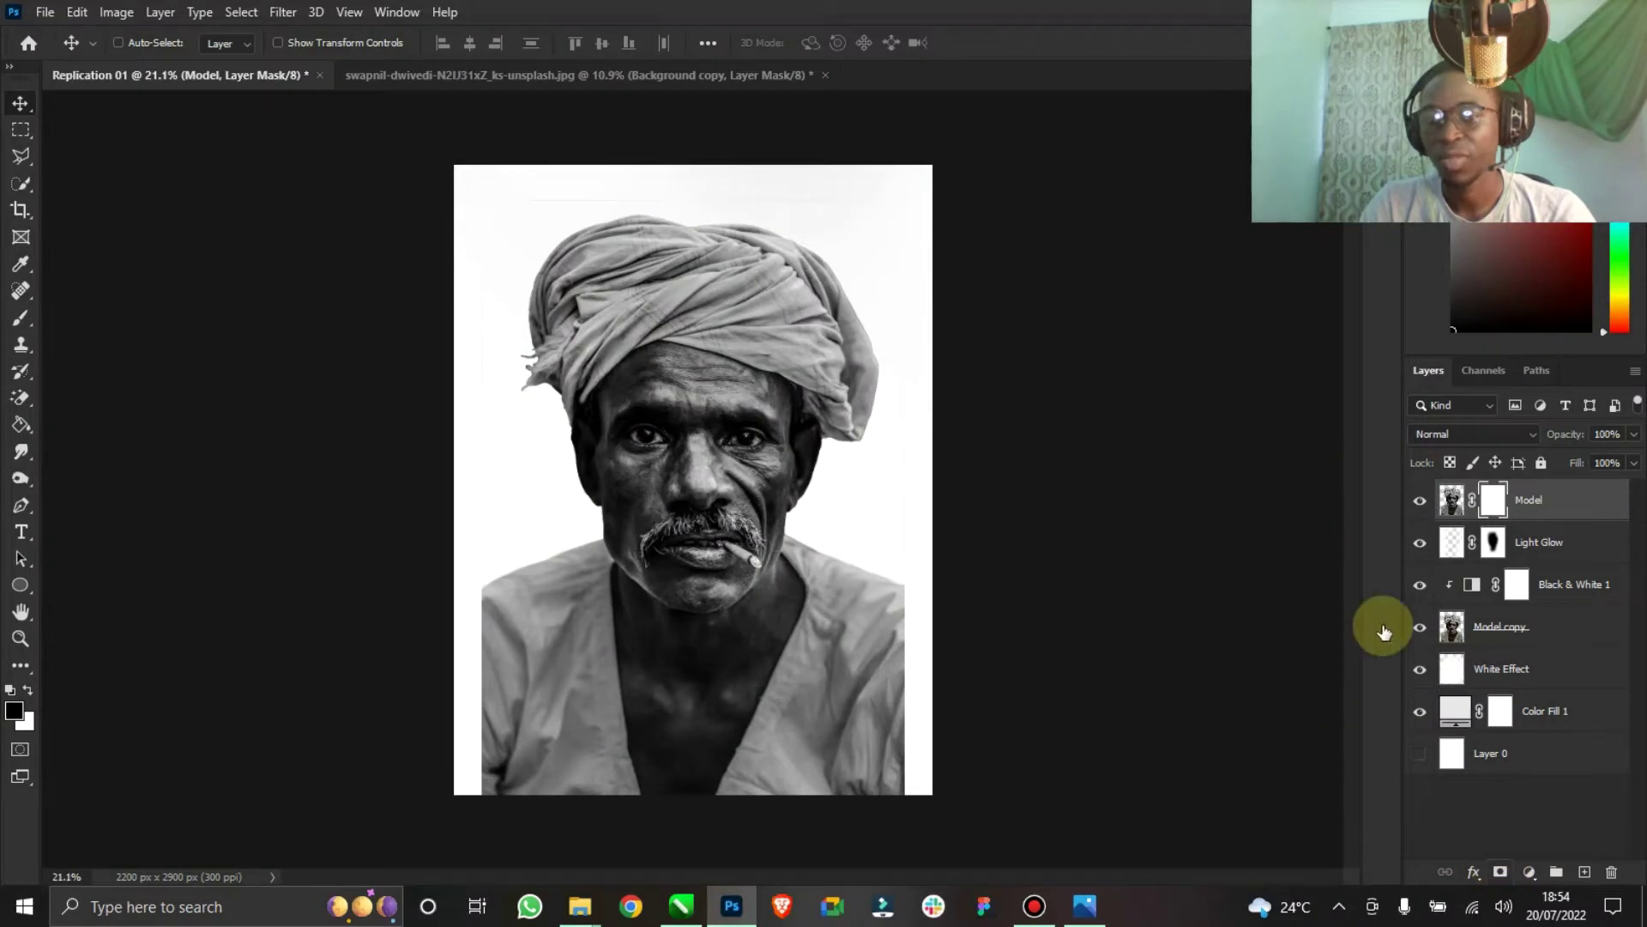
left_click(20, 318)
mouse_move(423, 655)
left_mouse_down()
mouse_move(471, 558)
mouse_move(572, 849)
left_mouse_up()
mouse_move(716, 757)
left_mouse_down()
mouse_move(934, 730)
mouse_move(916, 875)
mouse_move(928, 717)
mouse_move(531, 795)
mouse_move(972, 737)
mouse_move(968, 583)
mouse_move(942, 567)
mouse_move(933, 580)
mouse_move(885, 332)
mouse_move(902, 372)
mouse_move(871, 405)
mouse_move(916, 423)
mouse_move(842, 272)
mouse_move(501, 244)
mouse_move(477, 389)
mouse_move(525, 343)
mouse_move(489, 458)
mouse_move(508, 669)
mouse_move(608, 716)
mouse_move(591, 691)
mouse_move(722, 715)
mouse_move(986, 677)
left_mouse_up()
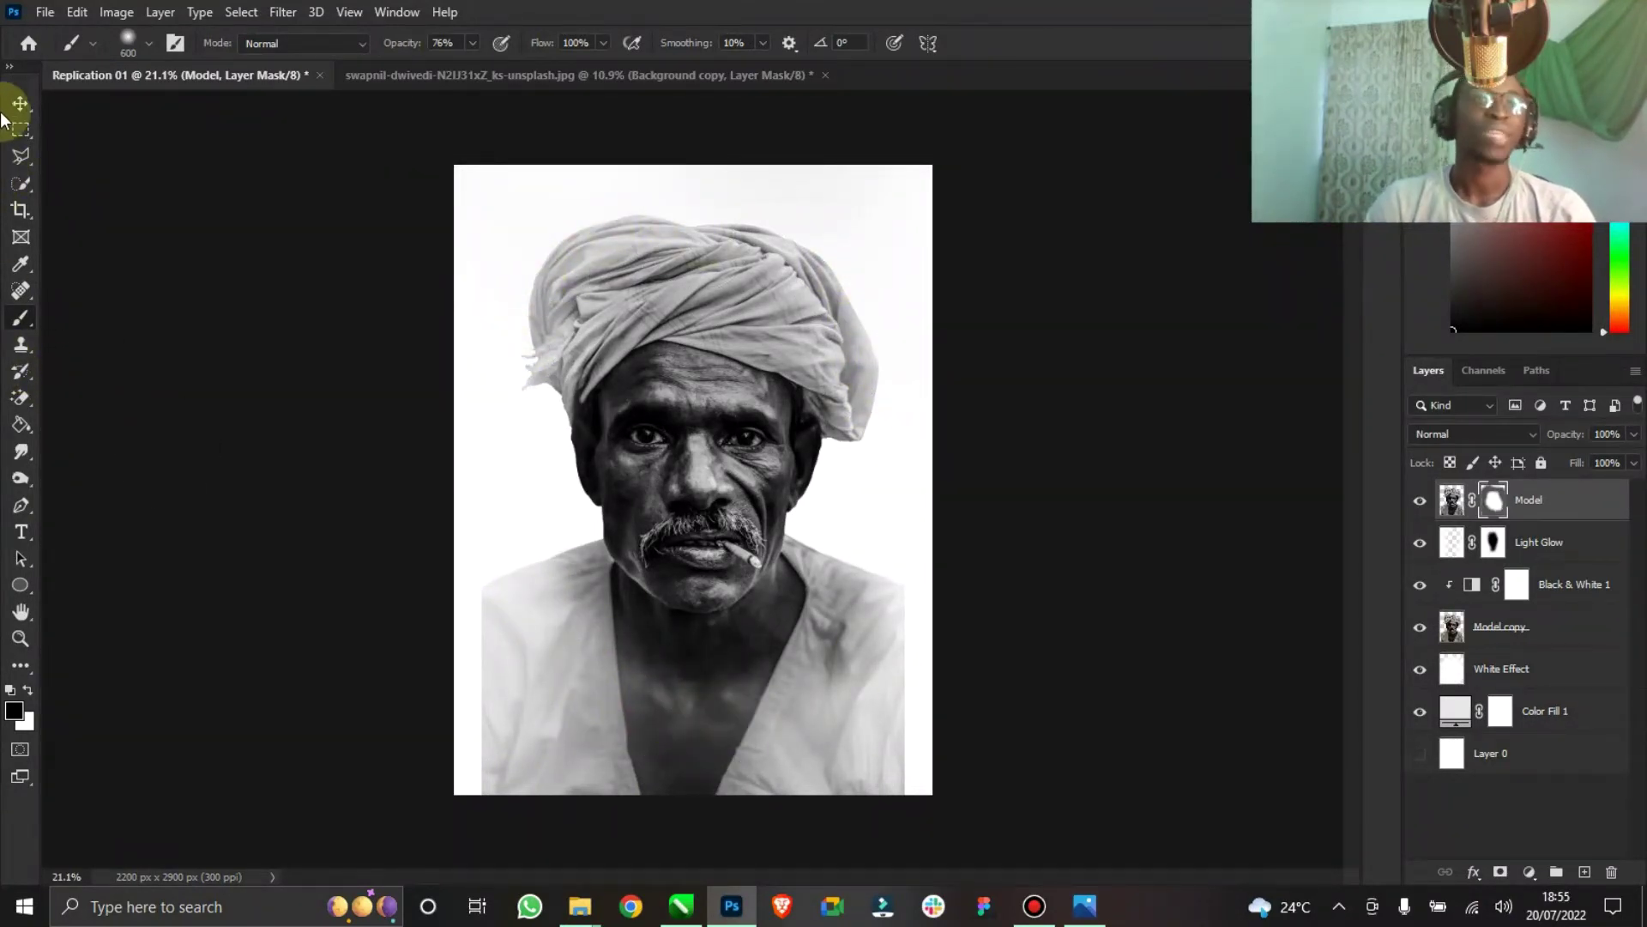
Delete the masked, desaturated Model layer above Light Glow.
left_click(19, 103)
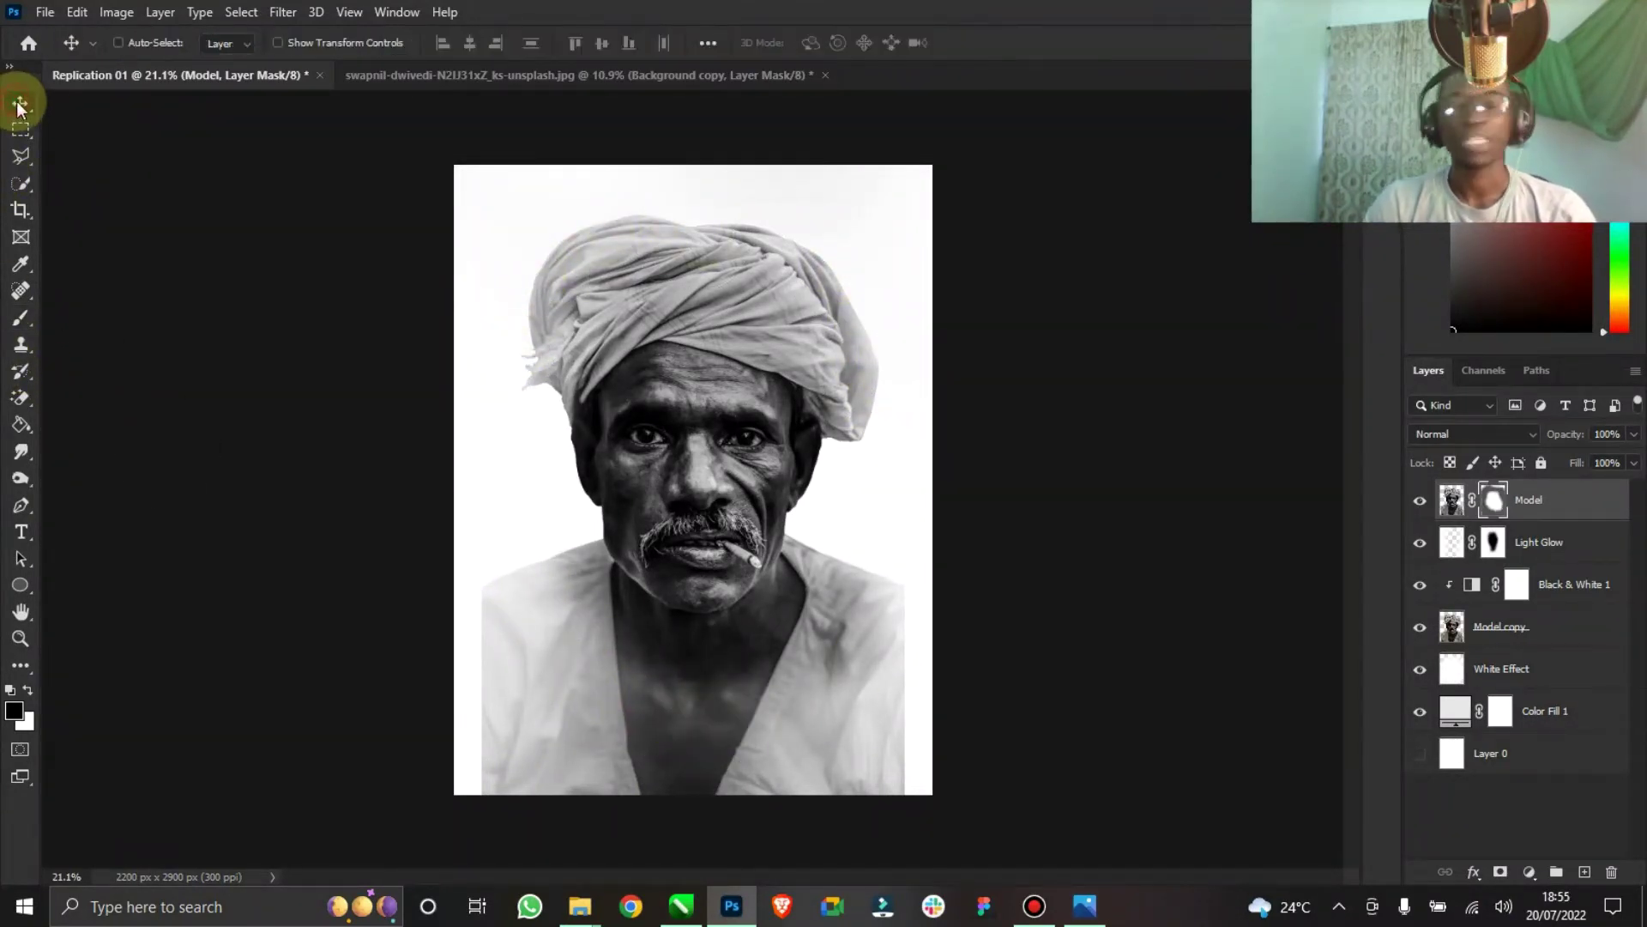
left_click(1565, 505)
key("Delete")
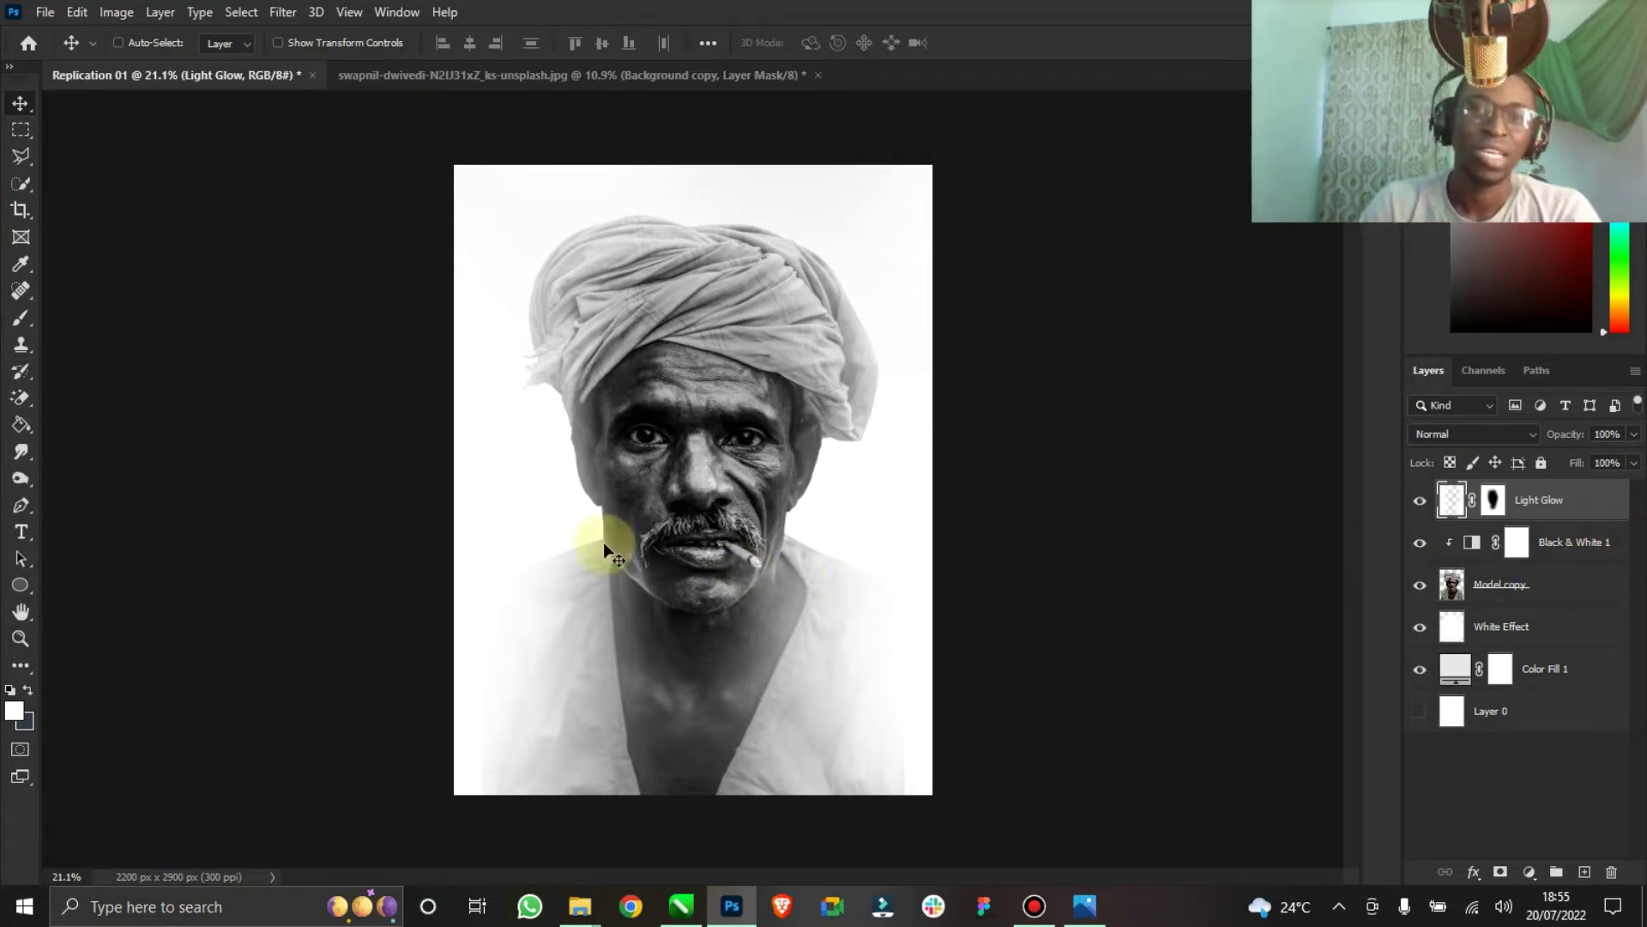
Paint more black over the mouth, cheeks and forehead on the Light Glow mask with the 600 px brush at 76% opacity.
left_click(1491, 501)
left_click(20, 318)
key("x")
mouse_move(668, 487)
left_mouse_down()
mouse_move(696, 577)
mouse_move(698, 558)
left_mouse_up()
left_click_drag(727, 505, 717, 563)
left_click_drag(740, 381, 735, 374)
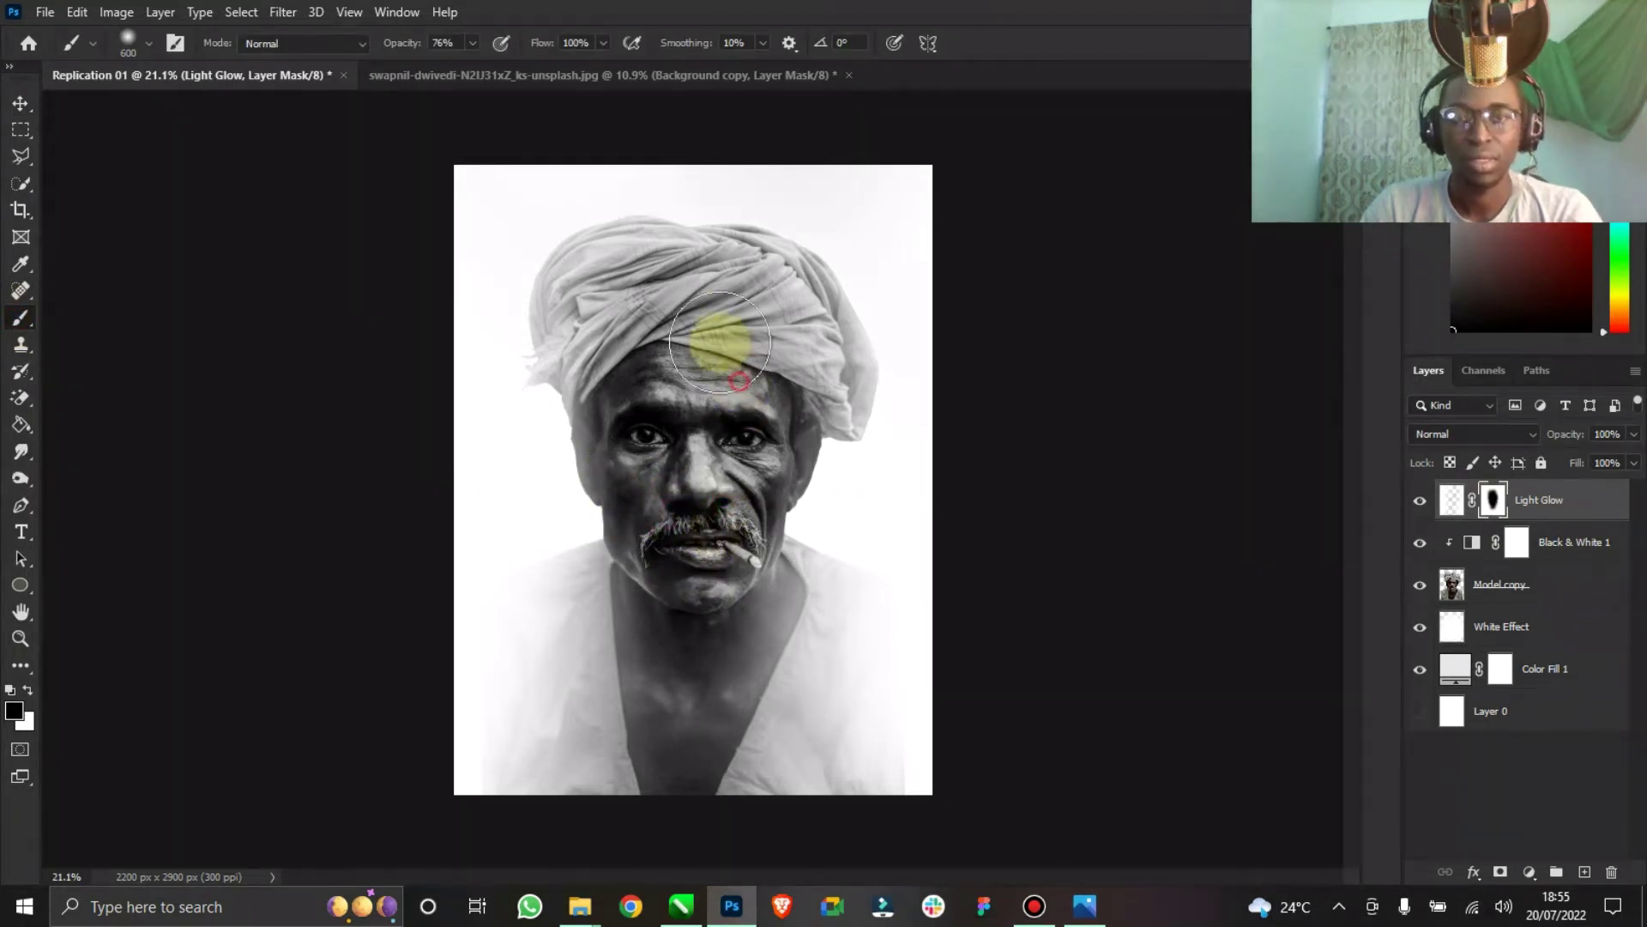
left_click(21, 103)
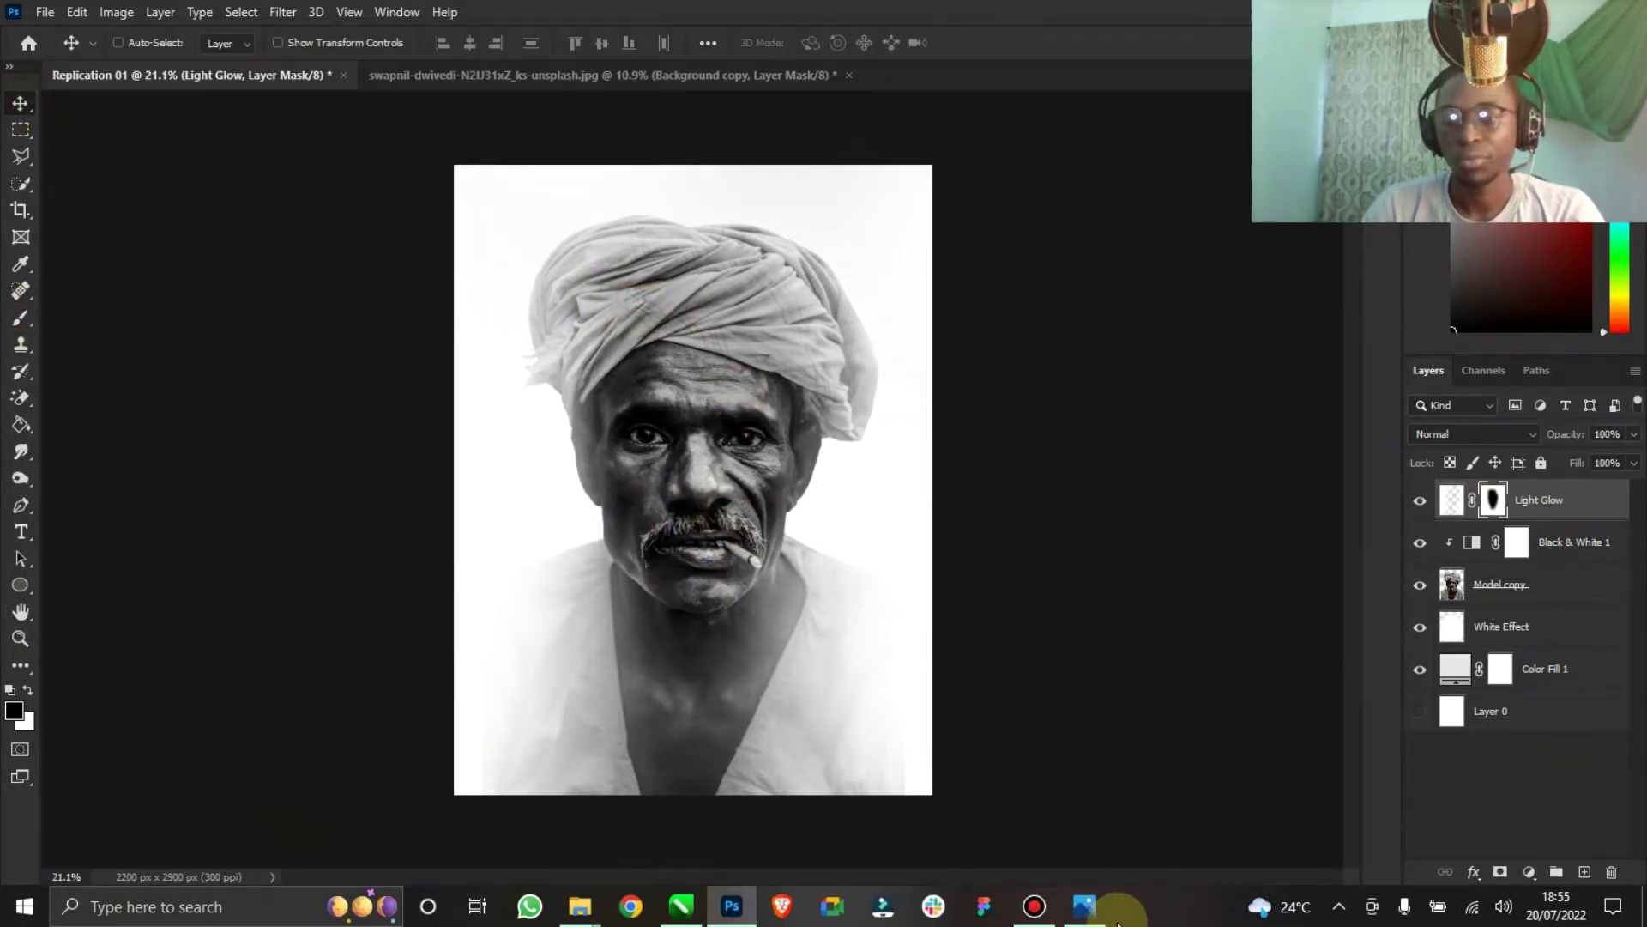
Switch to the photo viewer to compare the portrait's tones and frame placement with the reference poster, and return to Photoshop.
left_click(1091, 910)
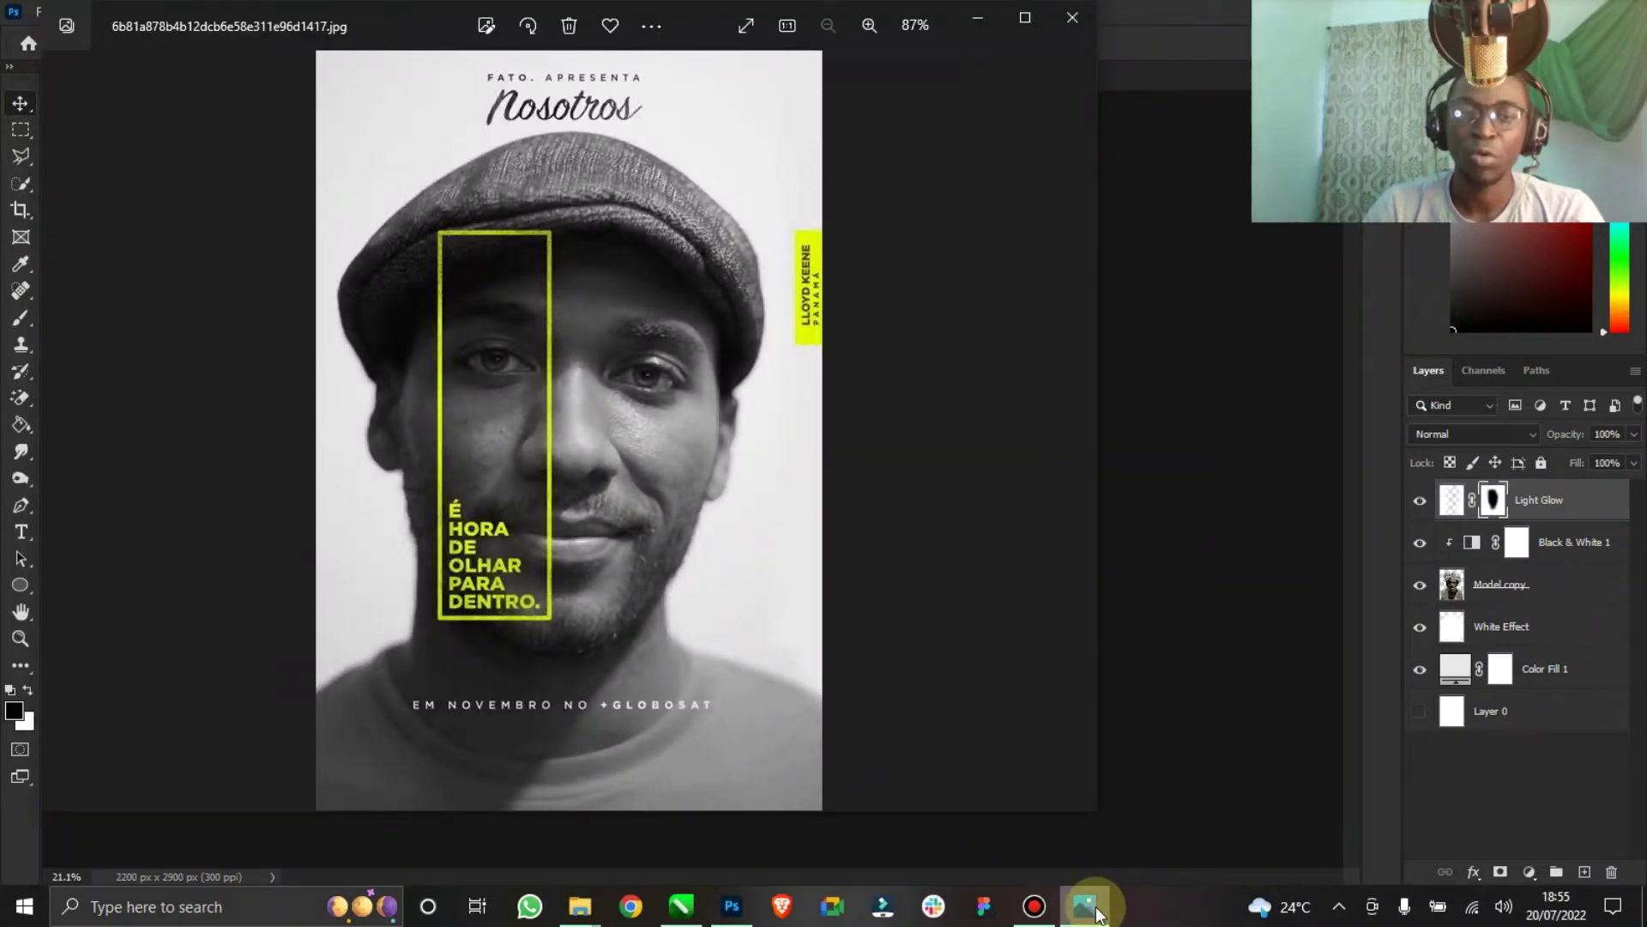
left_click(1097, 914)
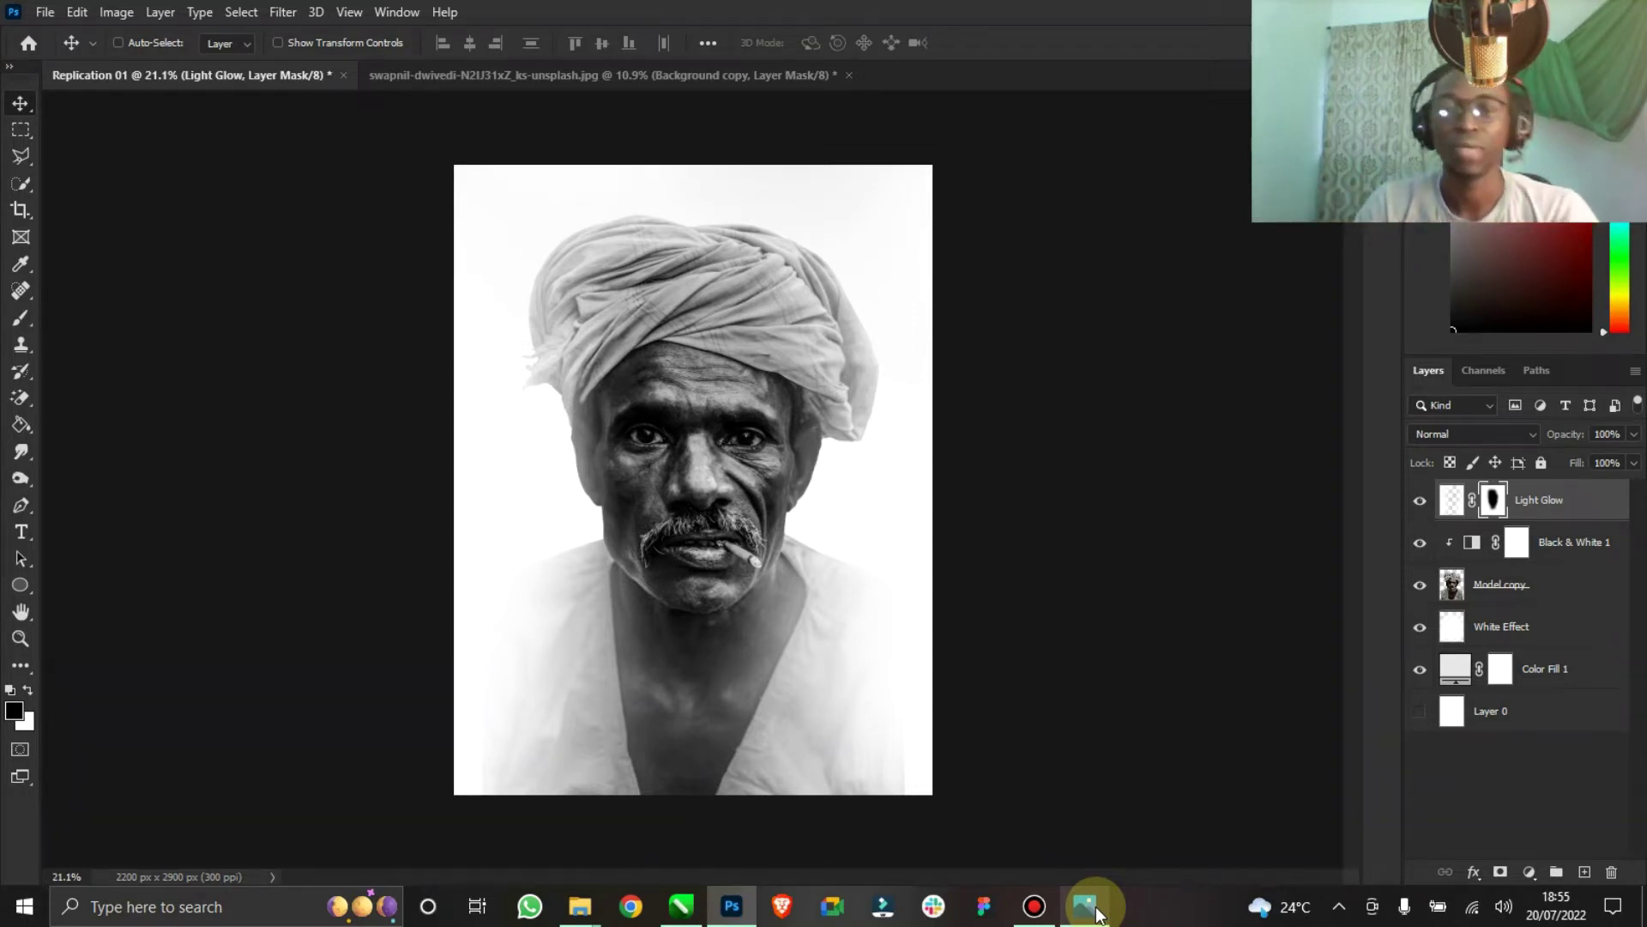
left_click(1087, 907)
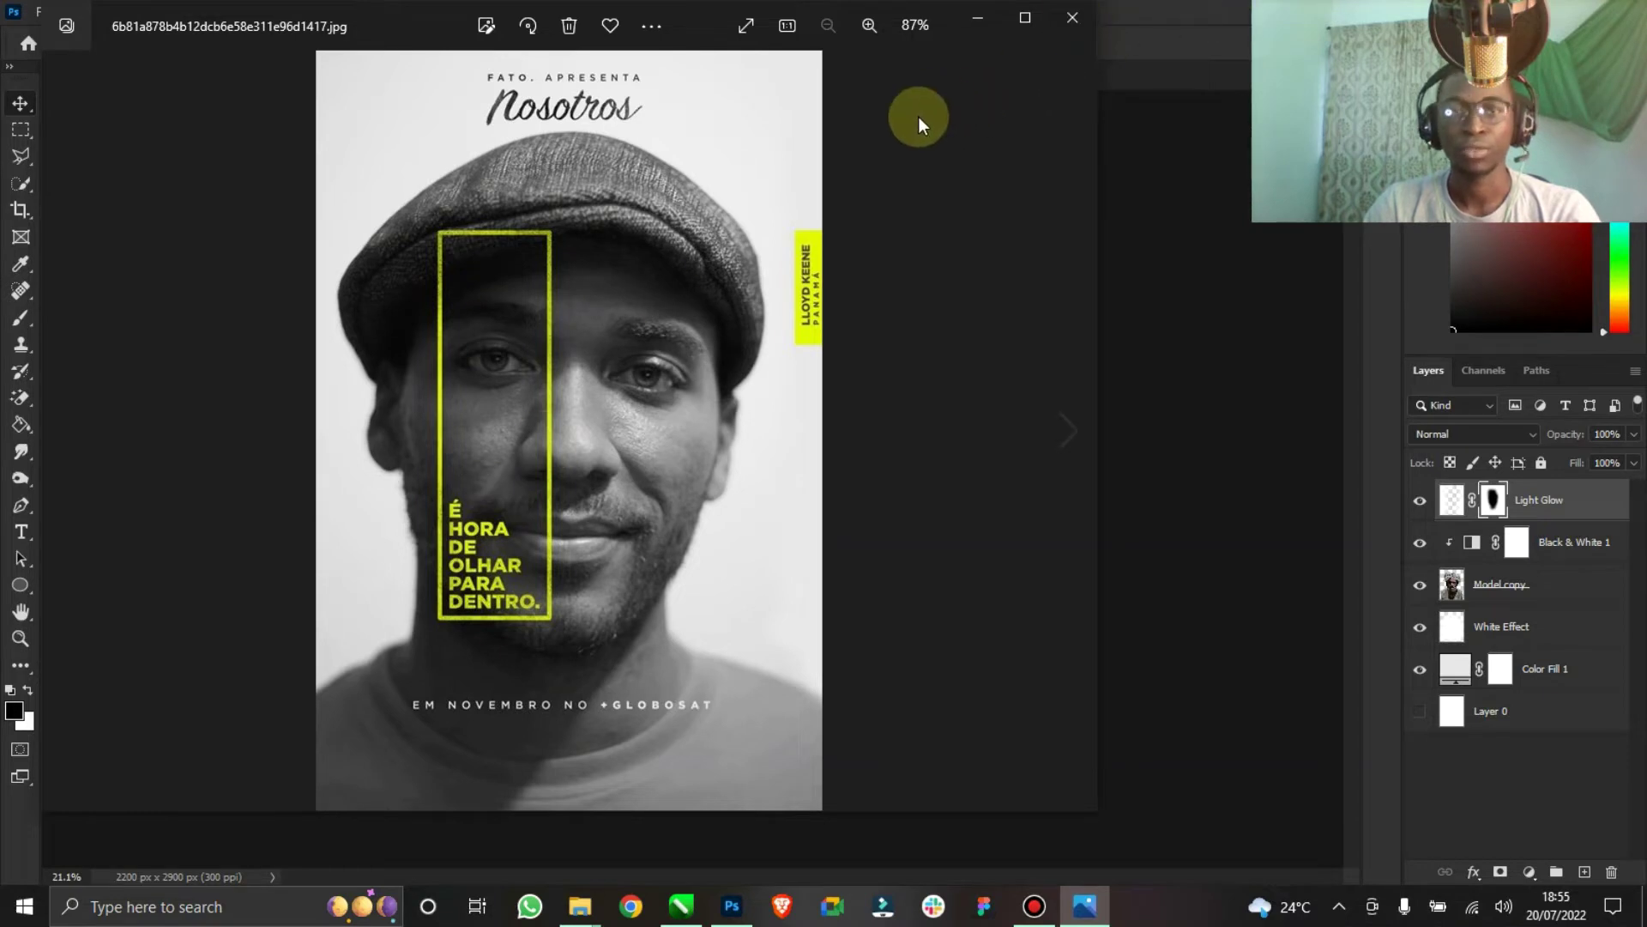
left_click(1129, 138)
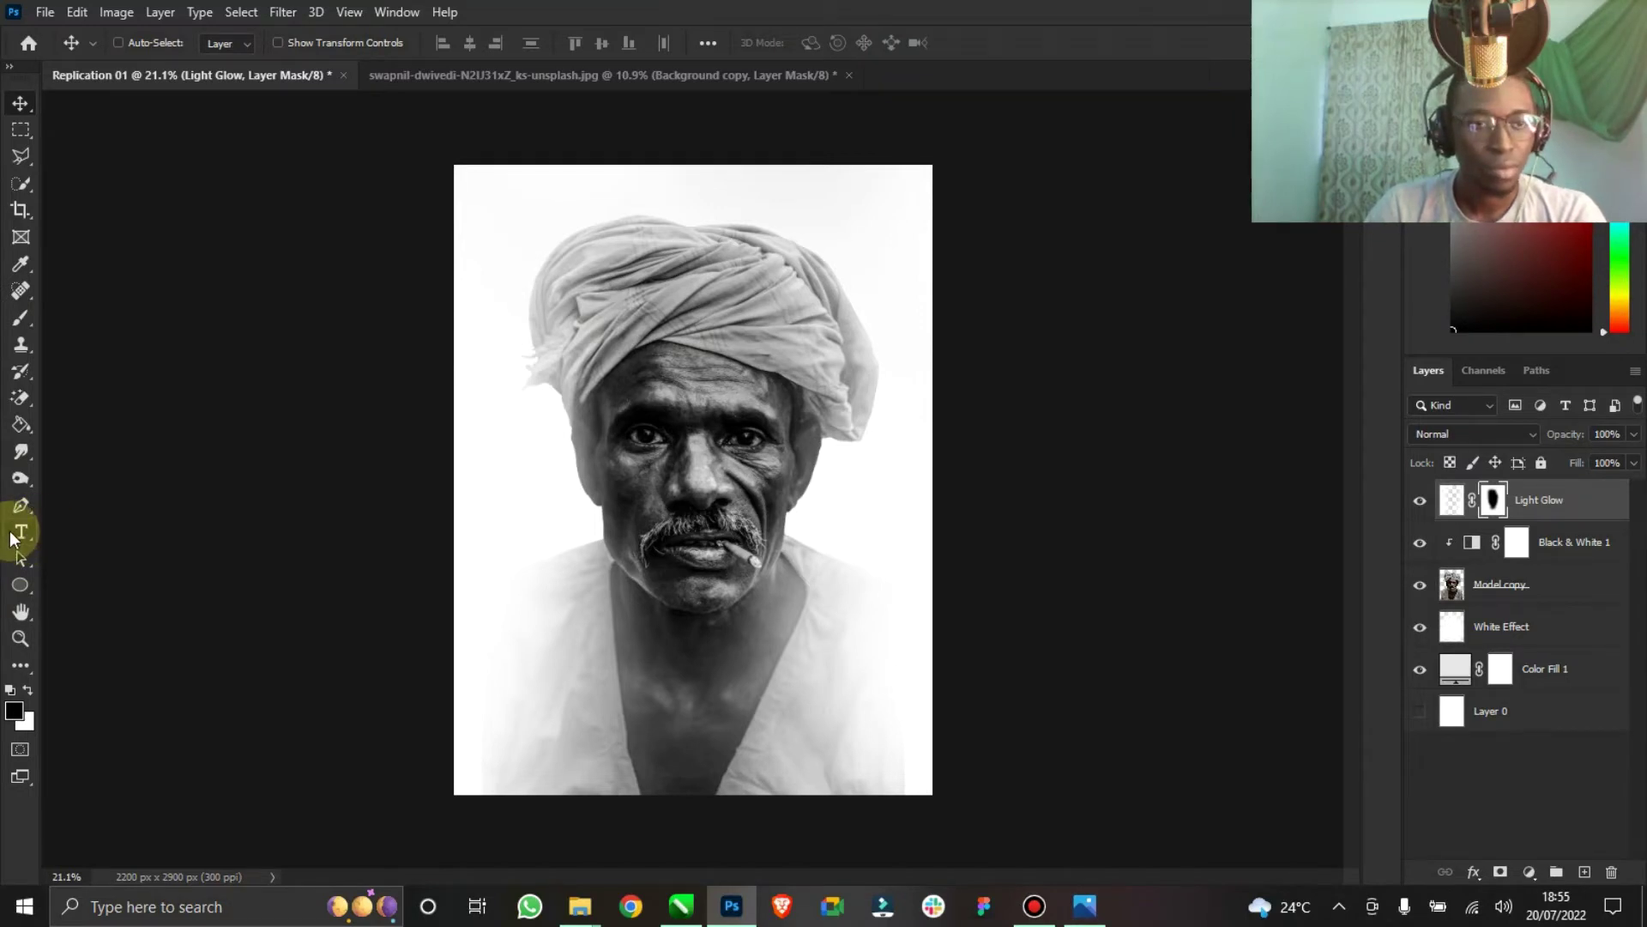
Draw a tall black-filled rectangle shape about 474 × 1901 px over the left half of the turban and face.
left_click(11, 586)
left_click(133, 585)
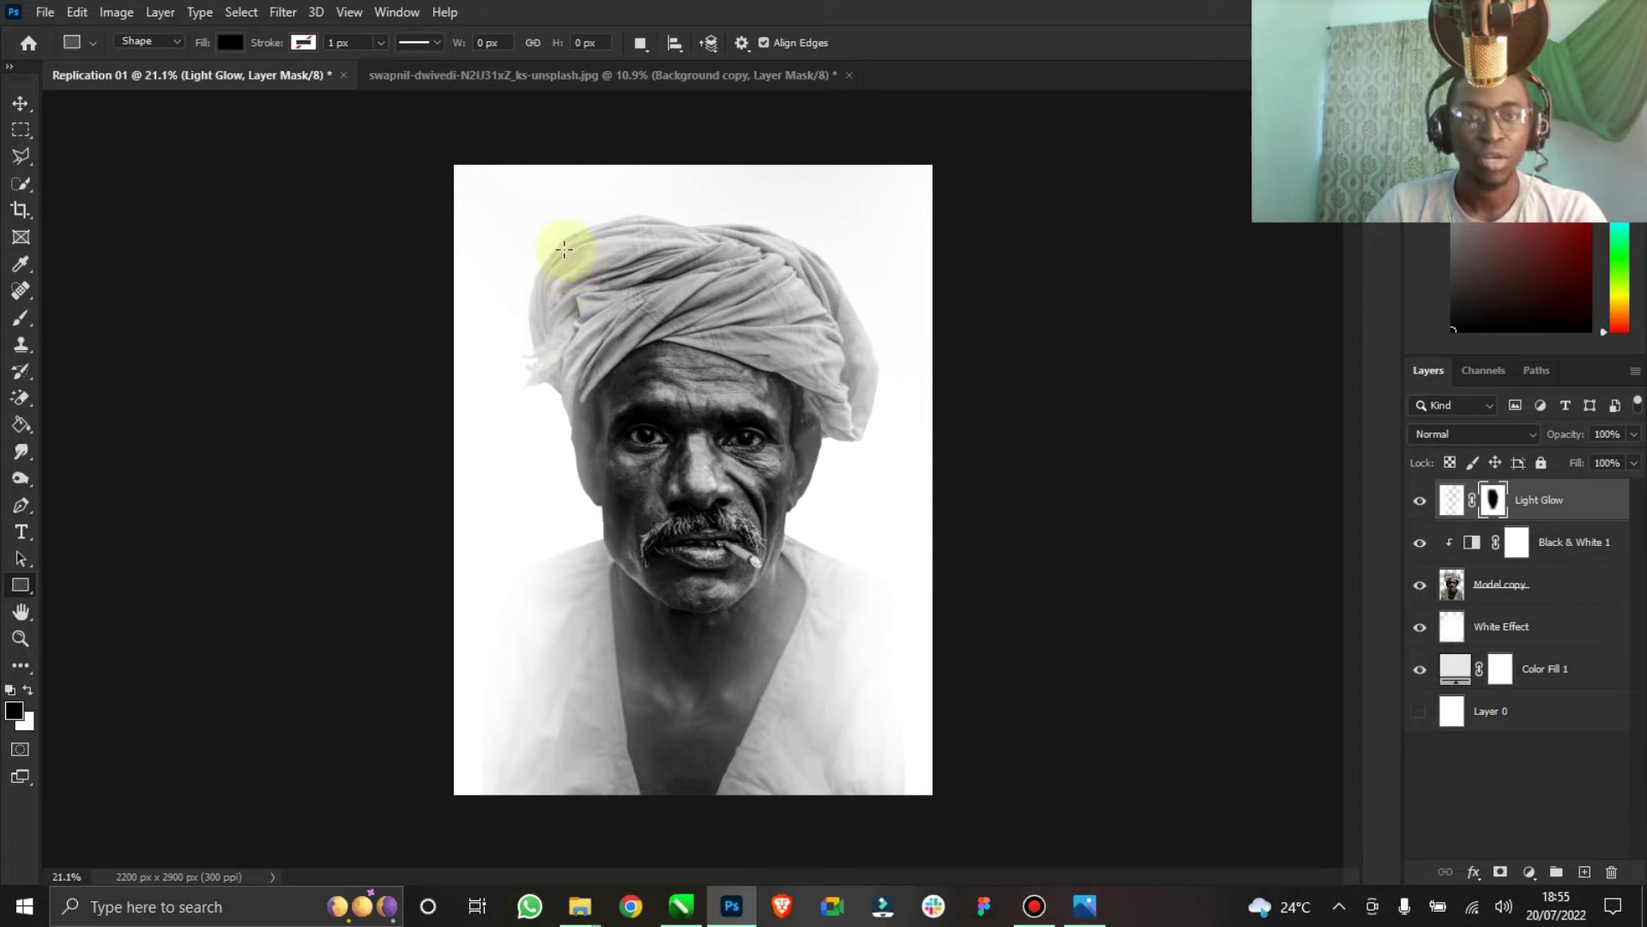
left_click_drag(572, 285, 664, 661)
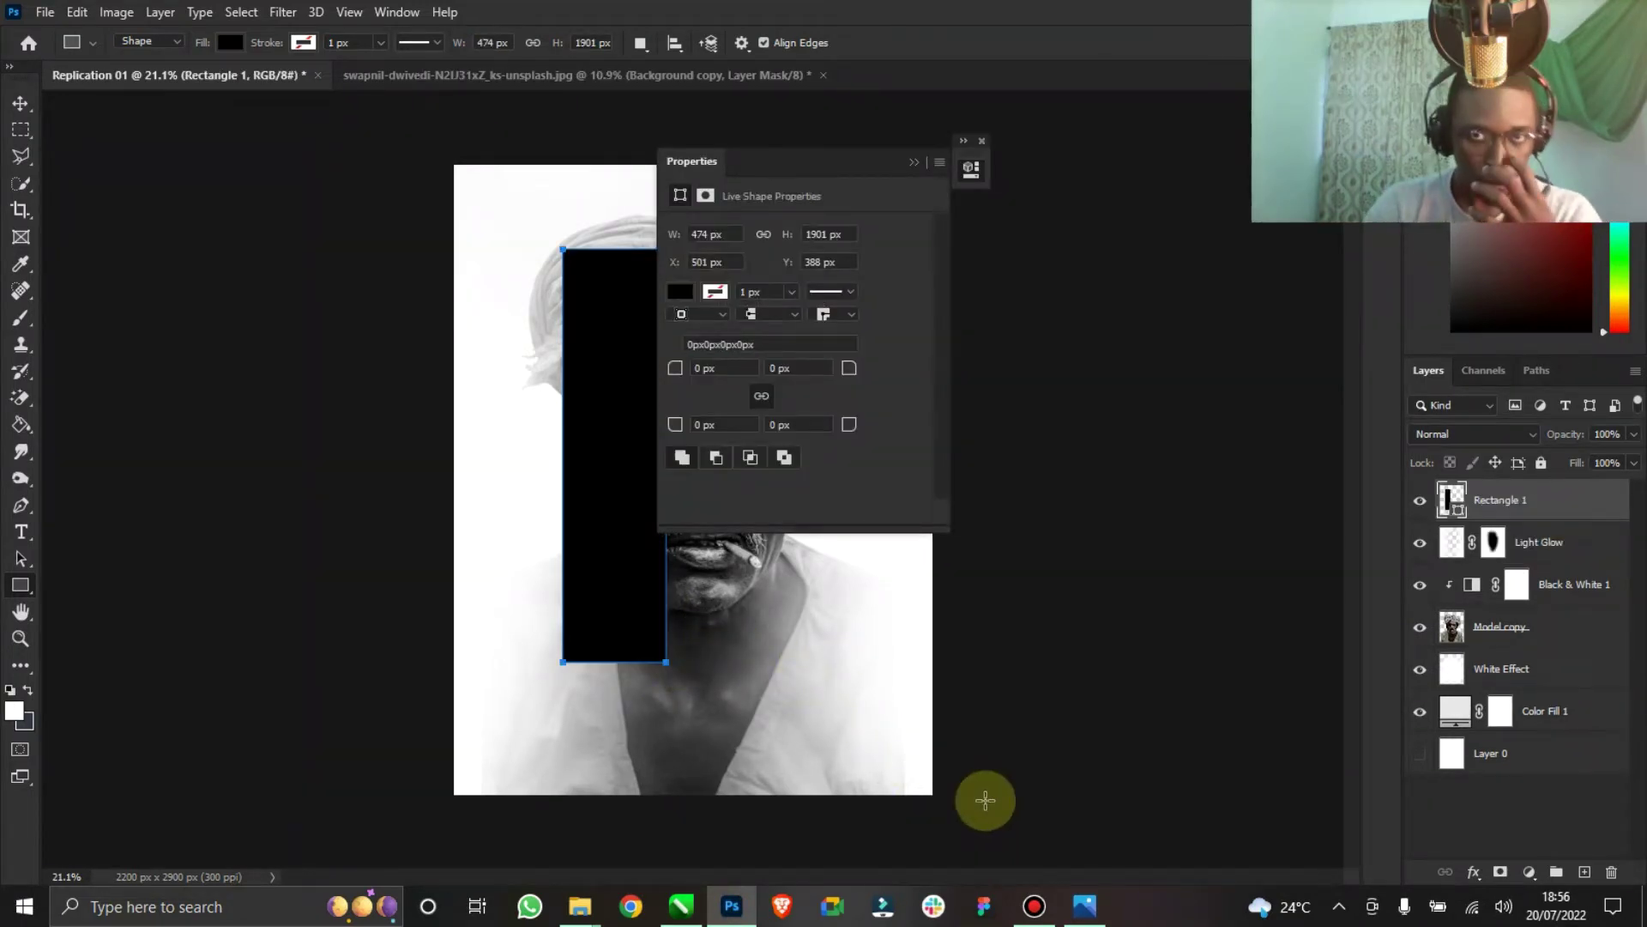
Check the frame on the reference poster and set the rectangle's stroke to the recently used pale yellow.
left_click(1086, 906)
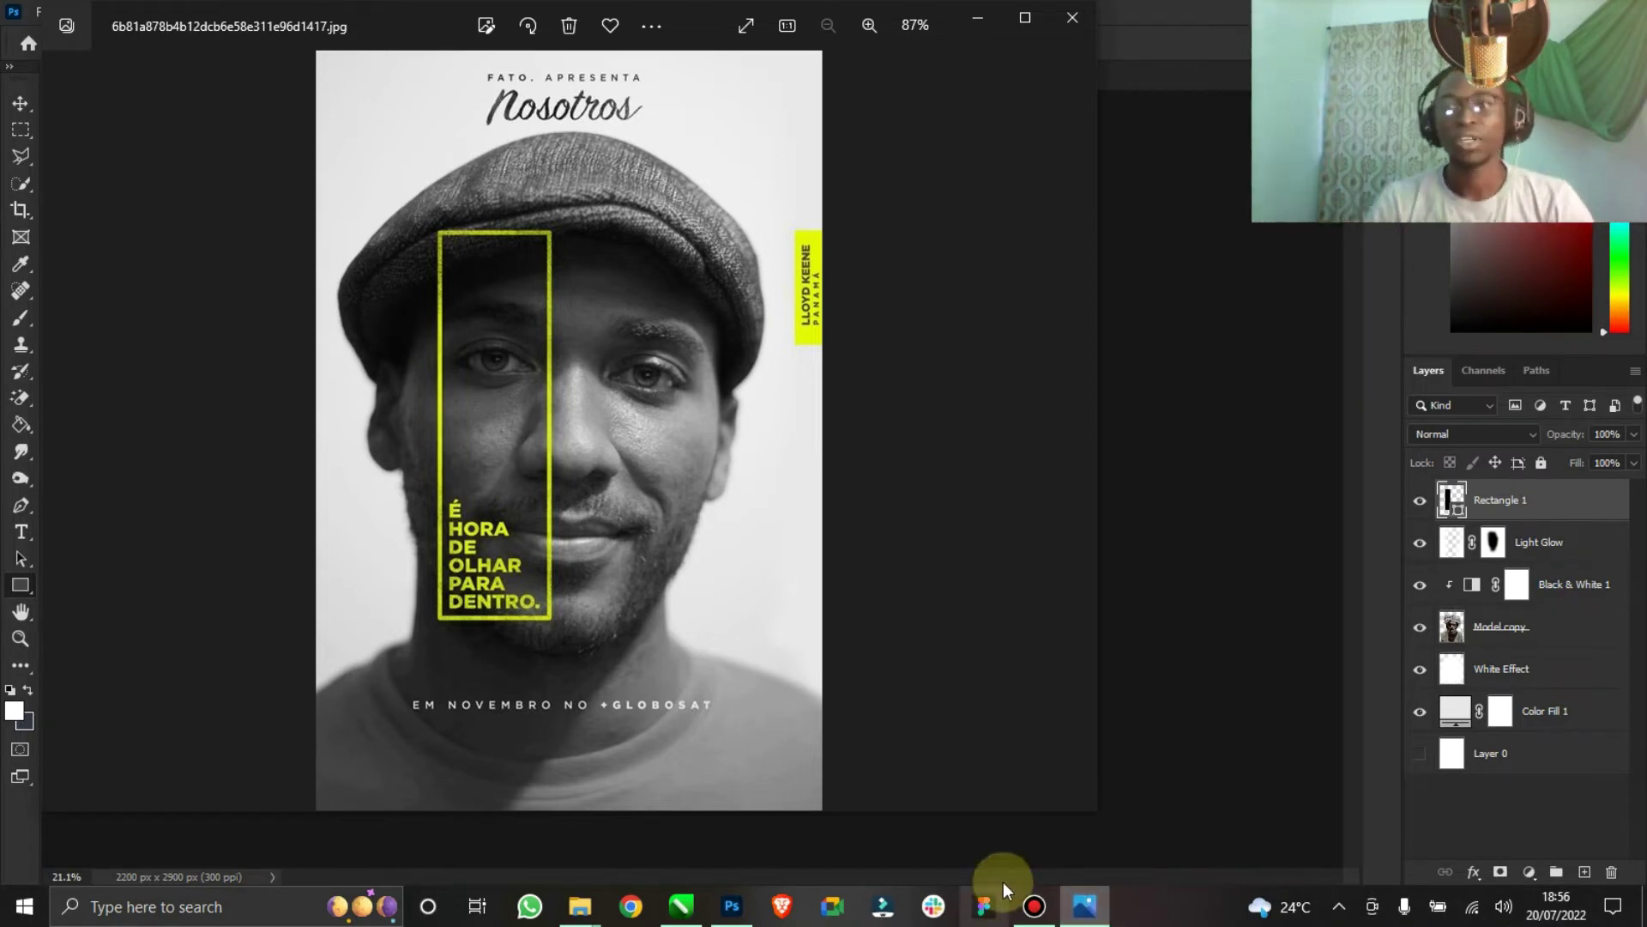
left_click(1506, 496)
left_click_drag(781, 181, 1016, 154)
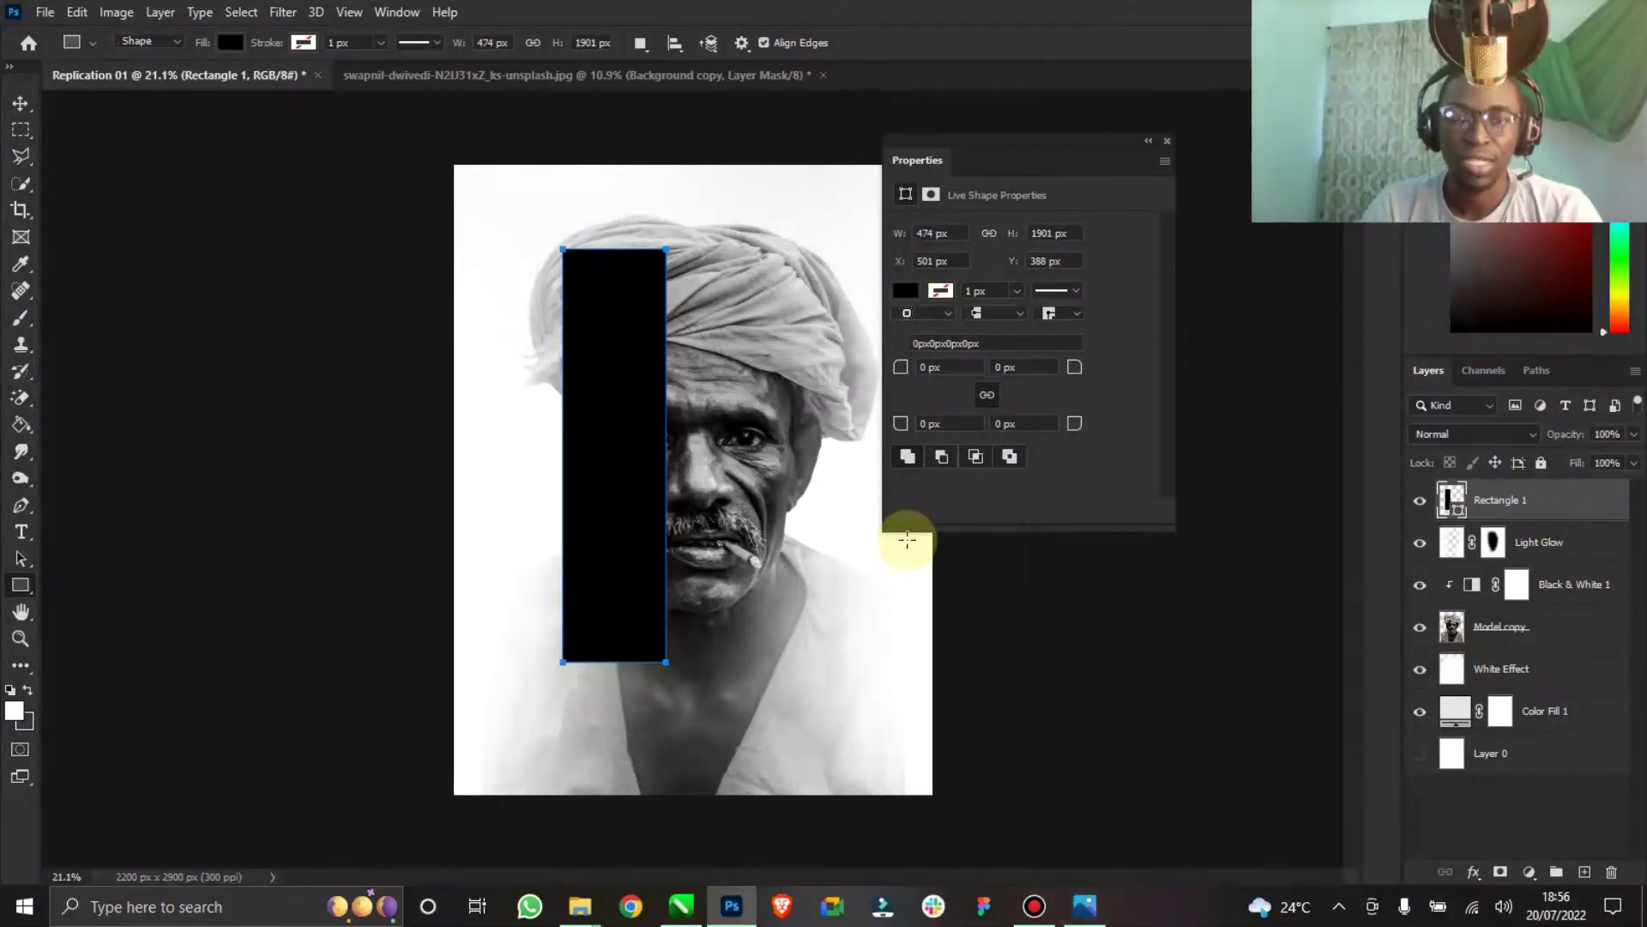
left_click(941, 293)
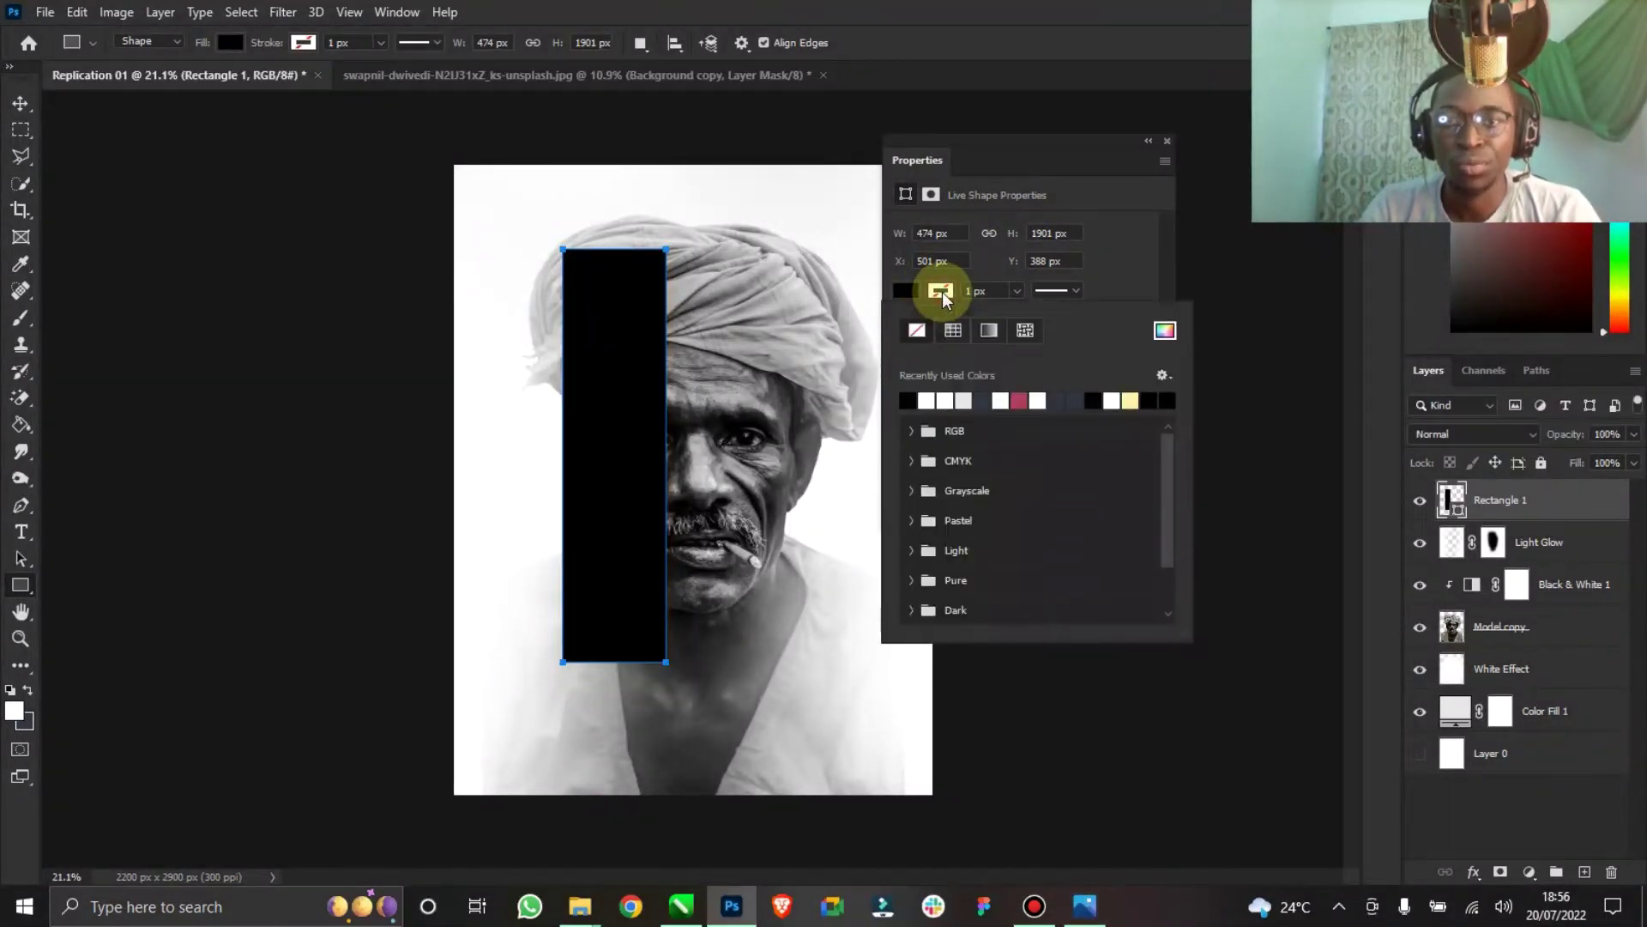
left_click(1131, 401)
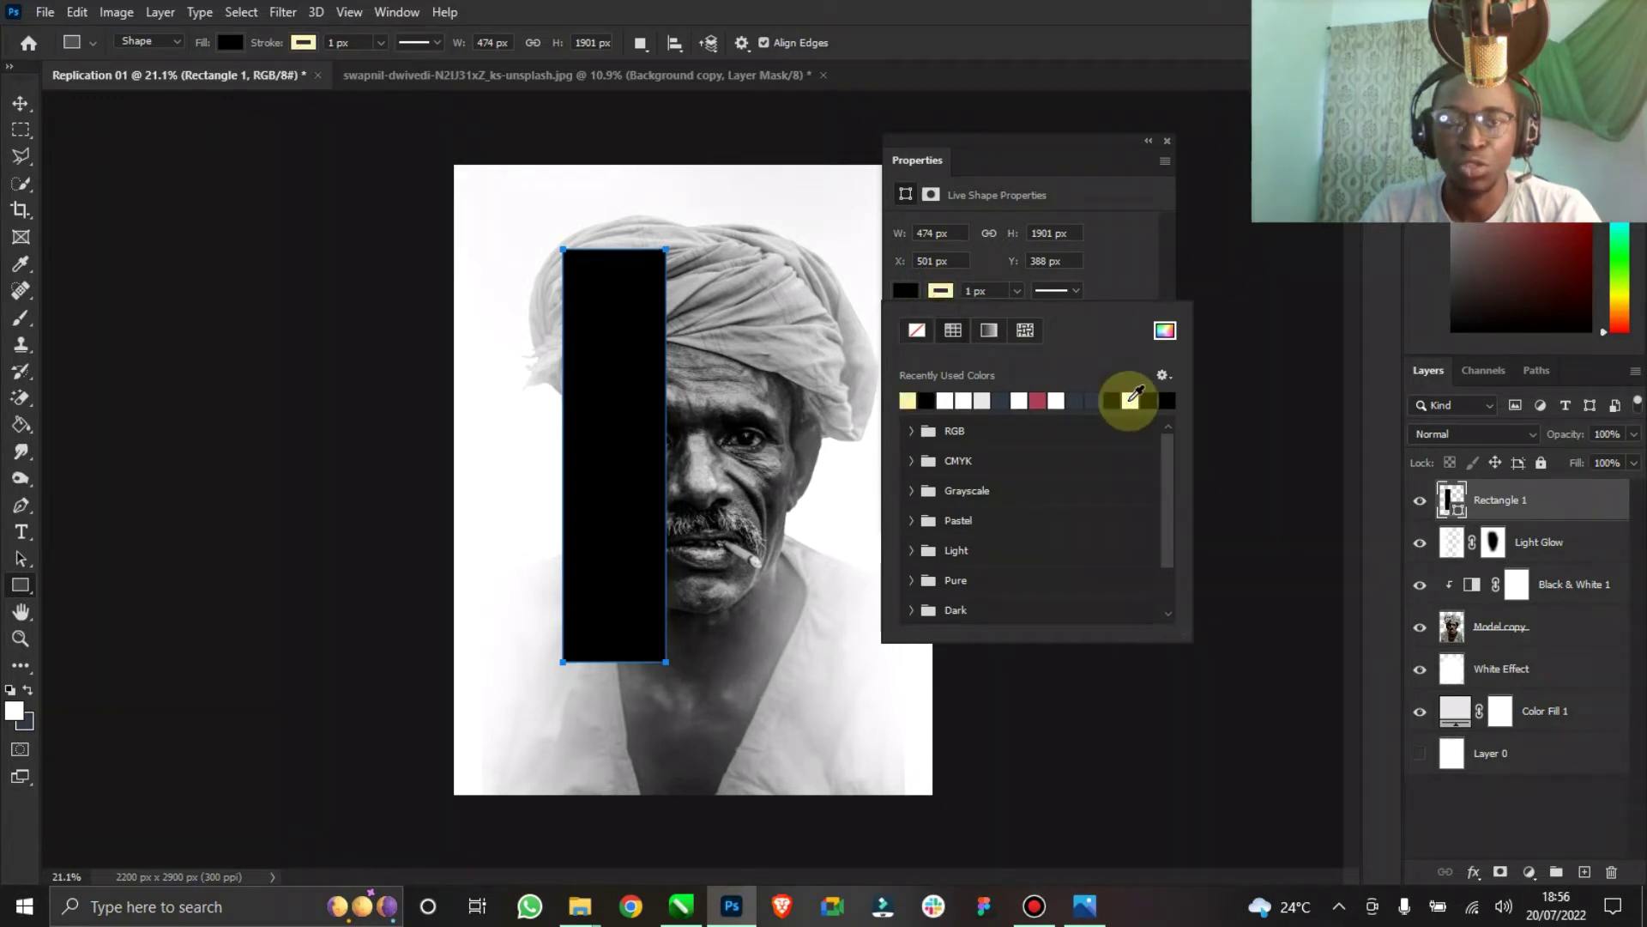
Set the black rectangle's stroke width to 25 px and remove its fill so only the outline remains.
left_click(1014, 283)
mouse_move(1021, 317)
left_mouse_down()
mouse_move(1043, 317)
mouse_move(1026, 317)
left_mouse_up()
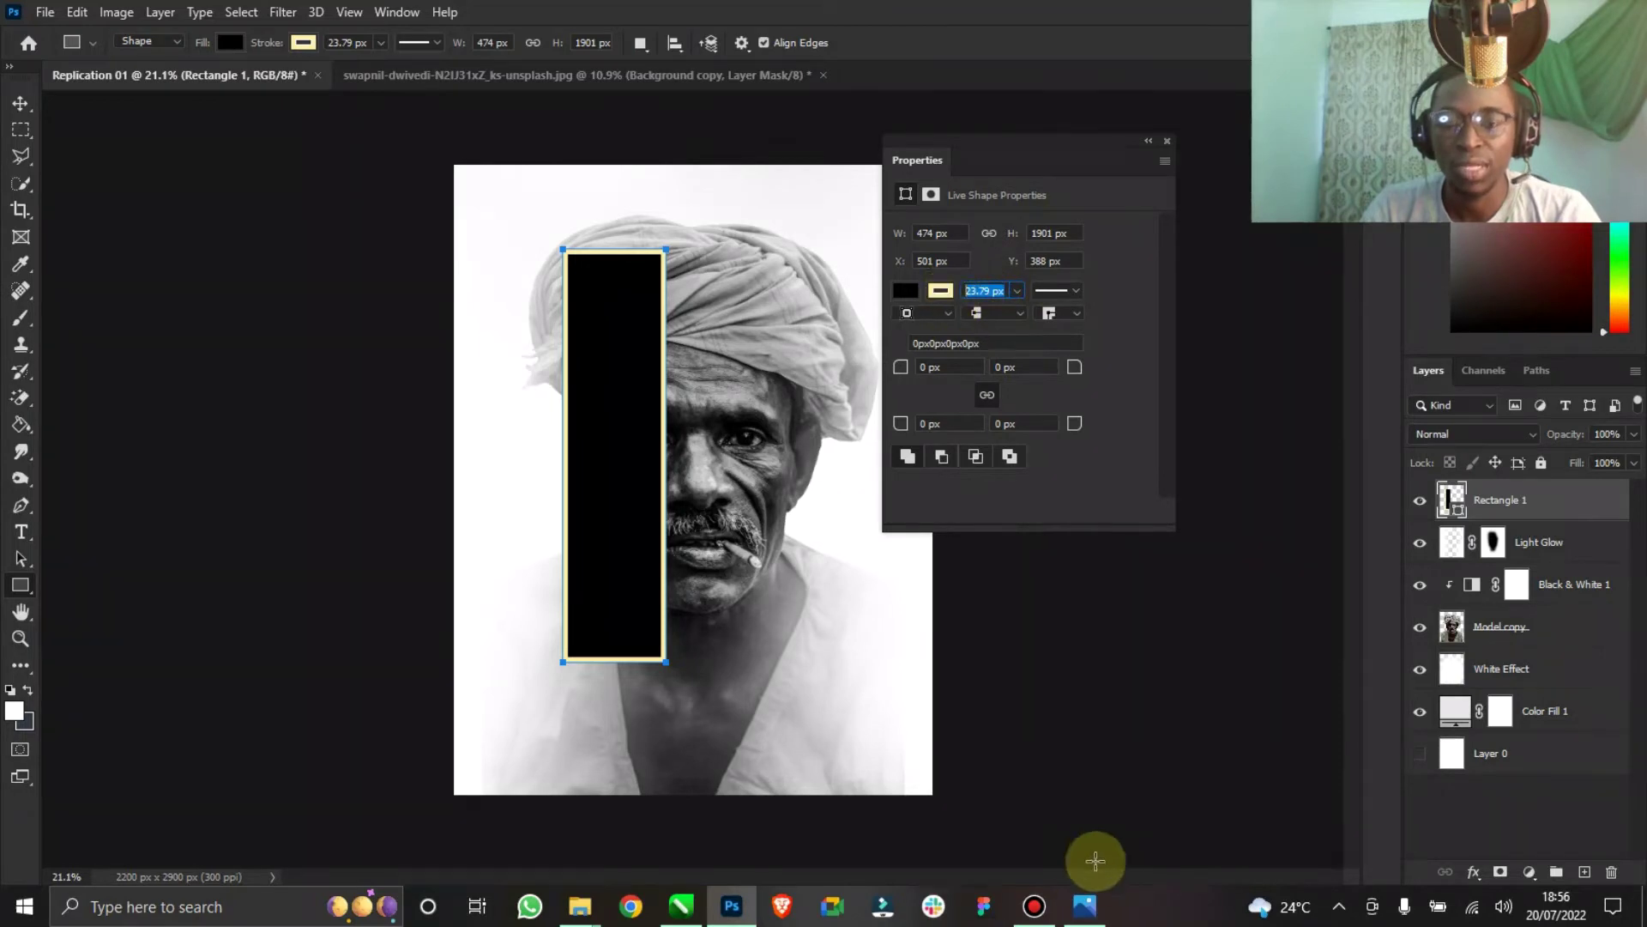
left_click(1084, 907)
left_click(1082, 913)
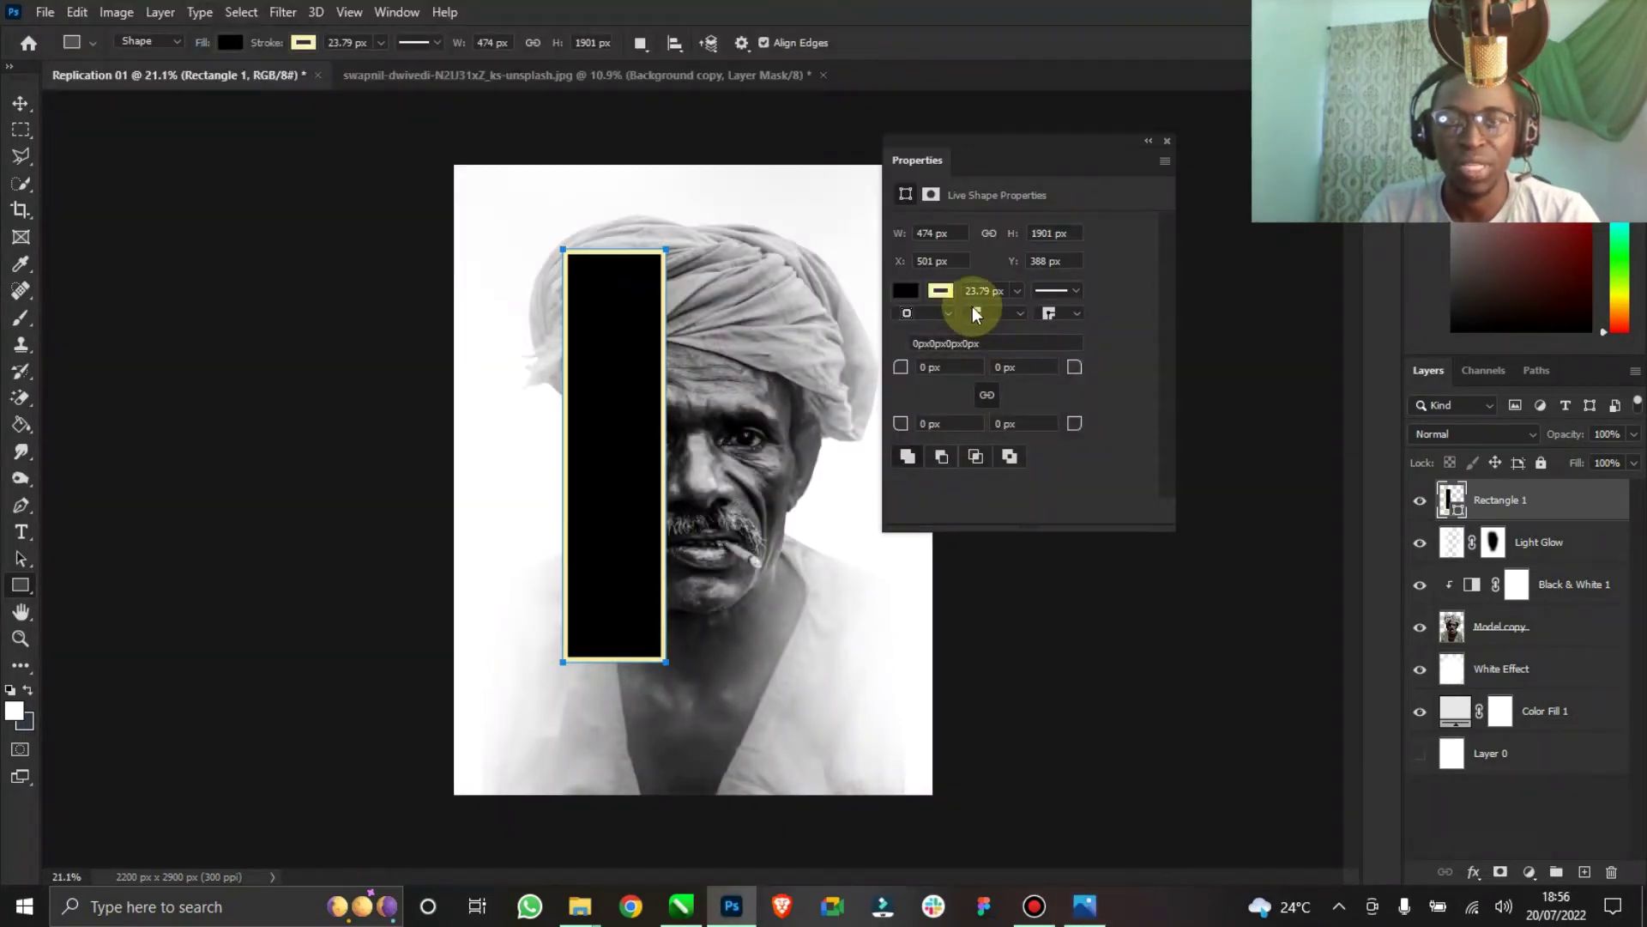
left_click_drag(1008, 290, 964, 284)
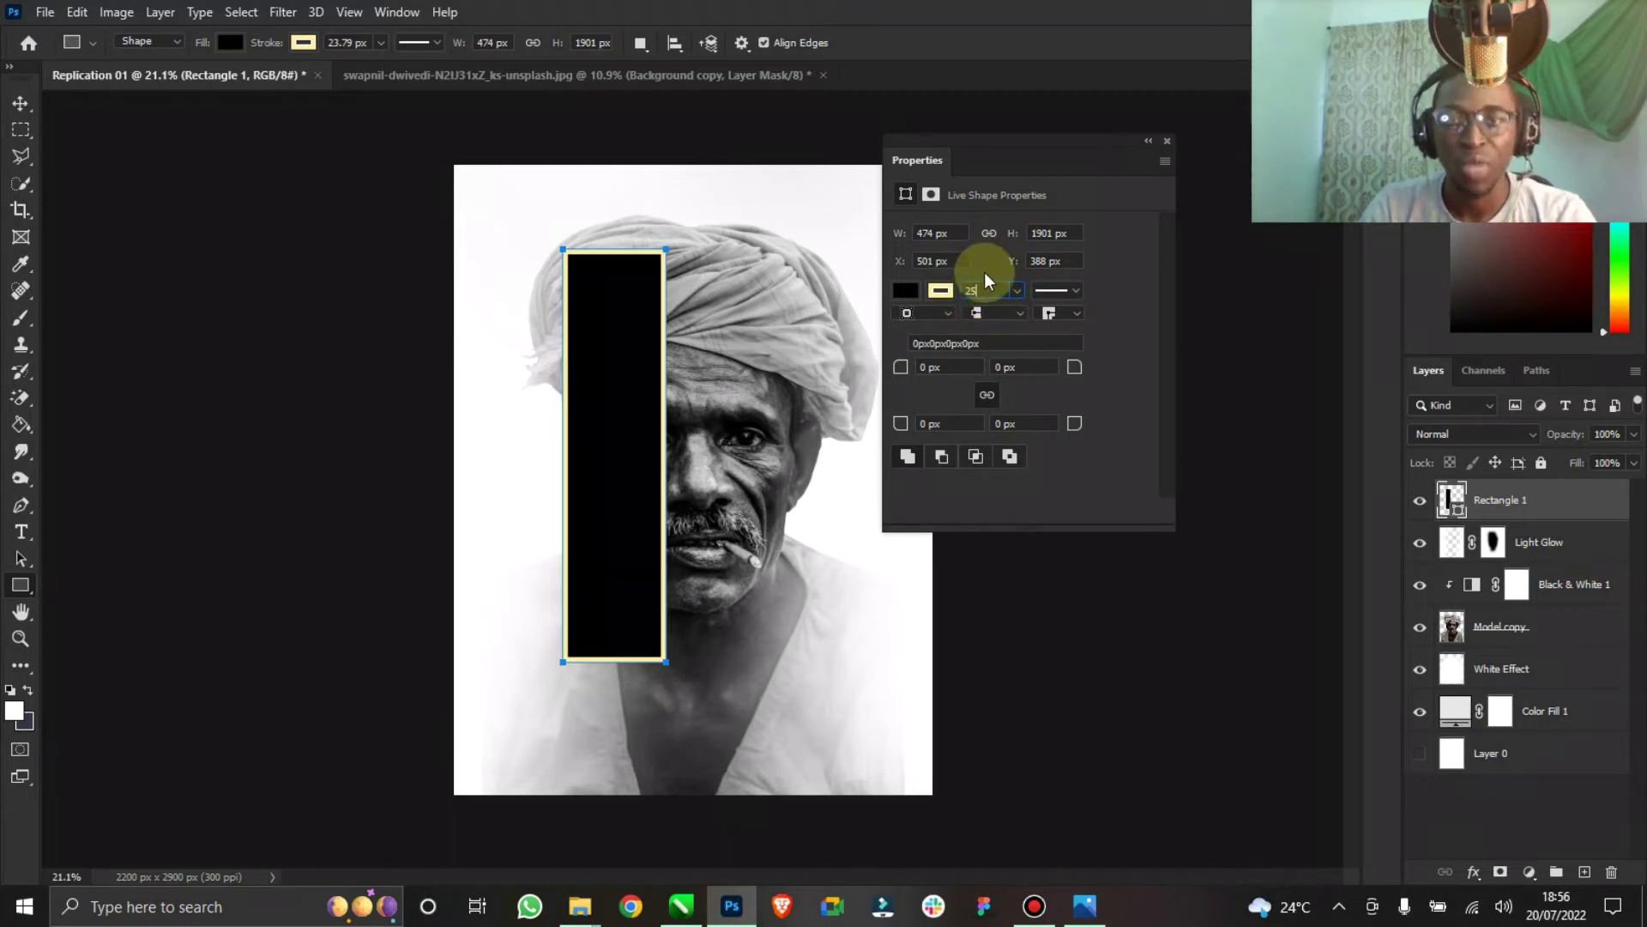
left_click(905, 291)
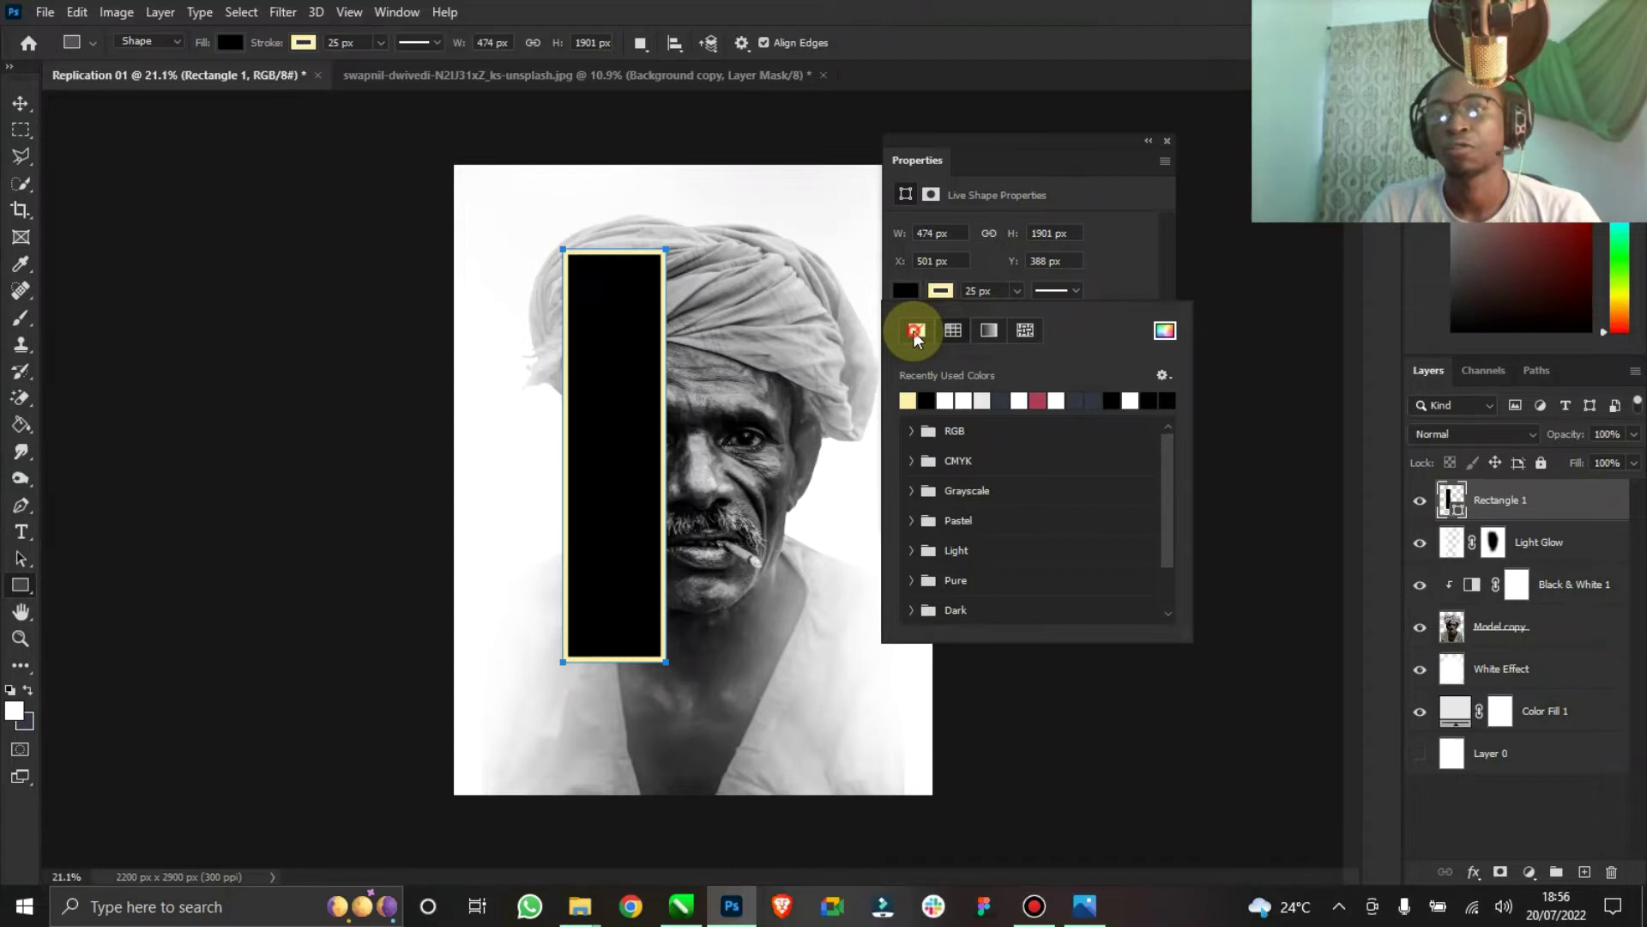
left_click(915, 331)
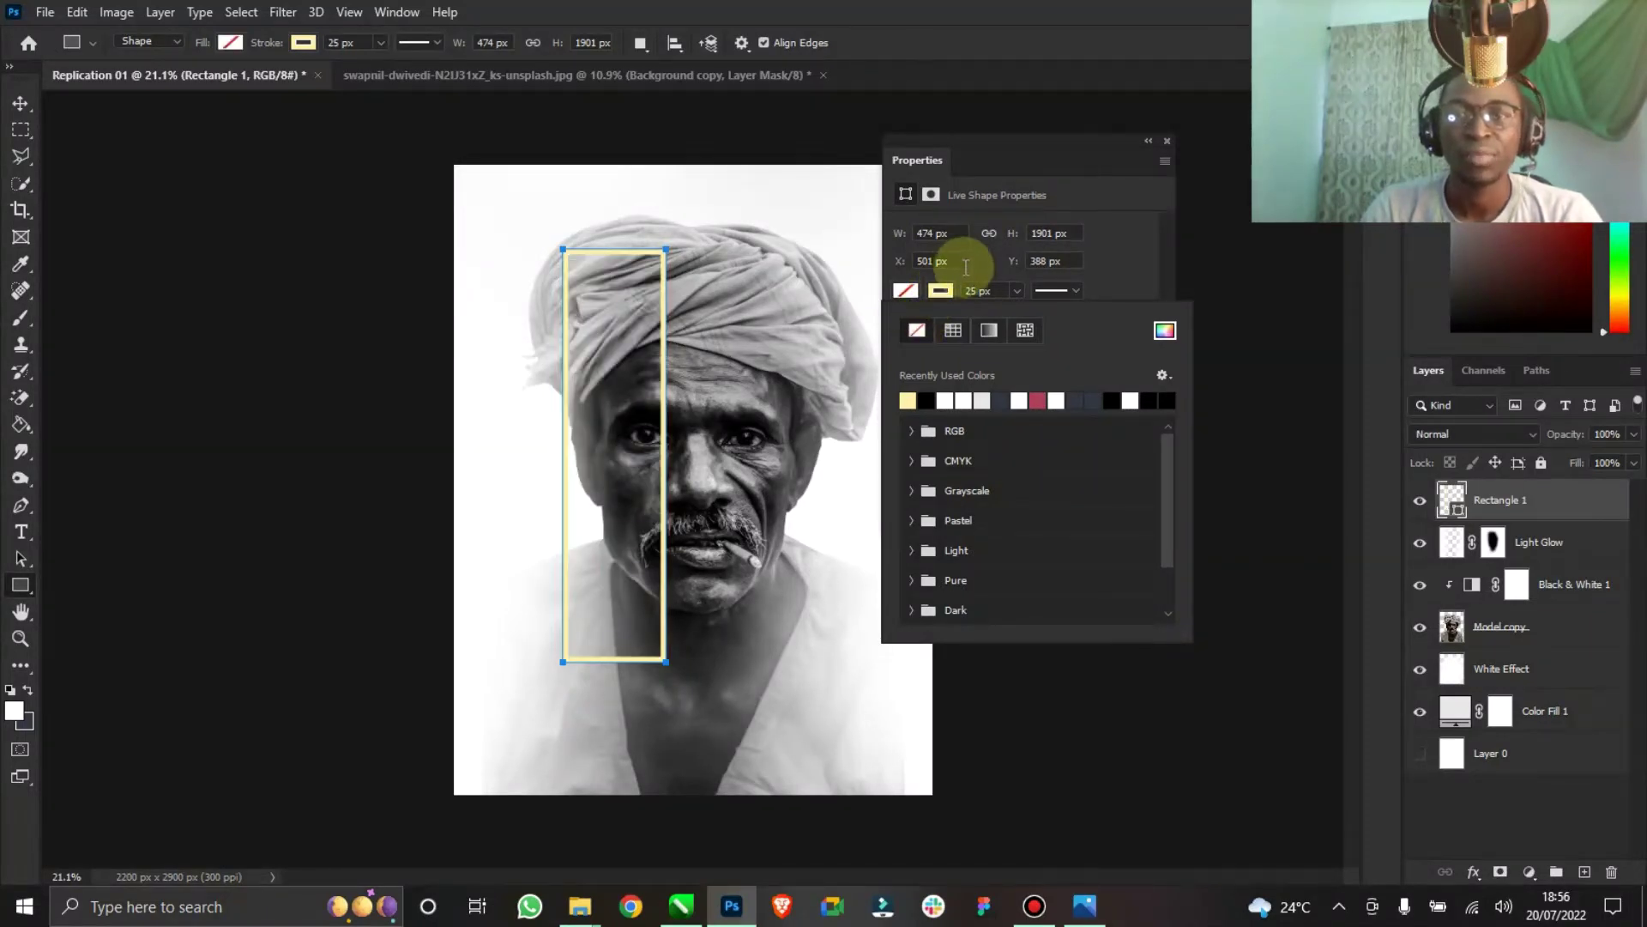
Recolour the rectangle's outline with the pure yellow swatch from the RGB group, as a solid colour.
left_click(952, 292)
left_click(951, 292)
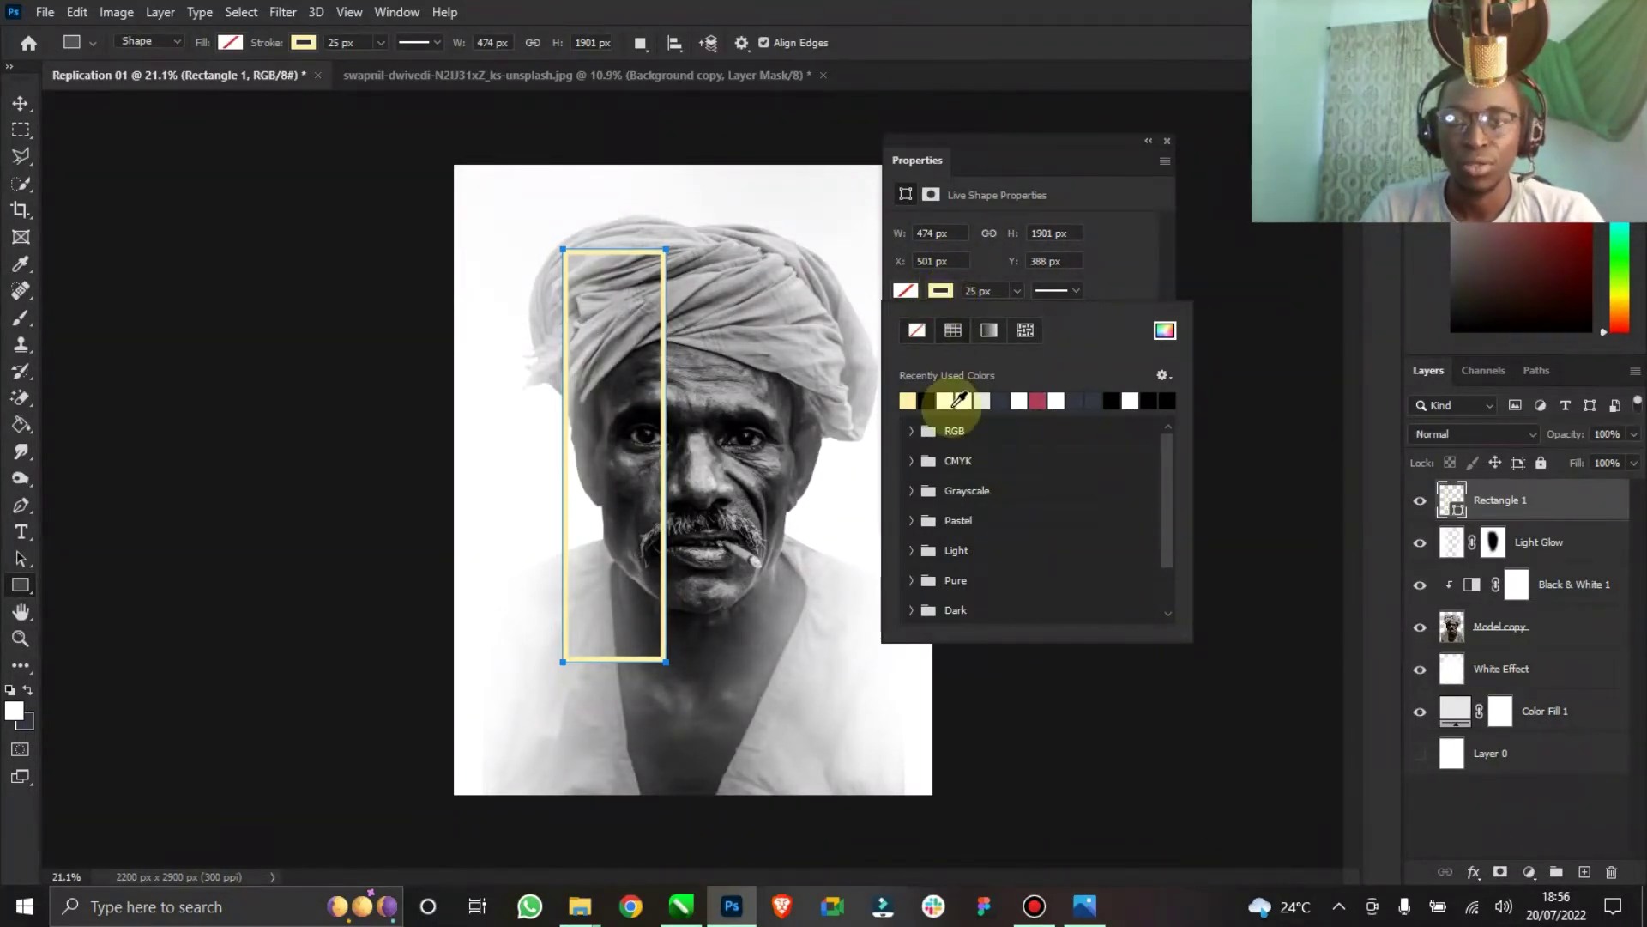
left_click(989, 330)
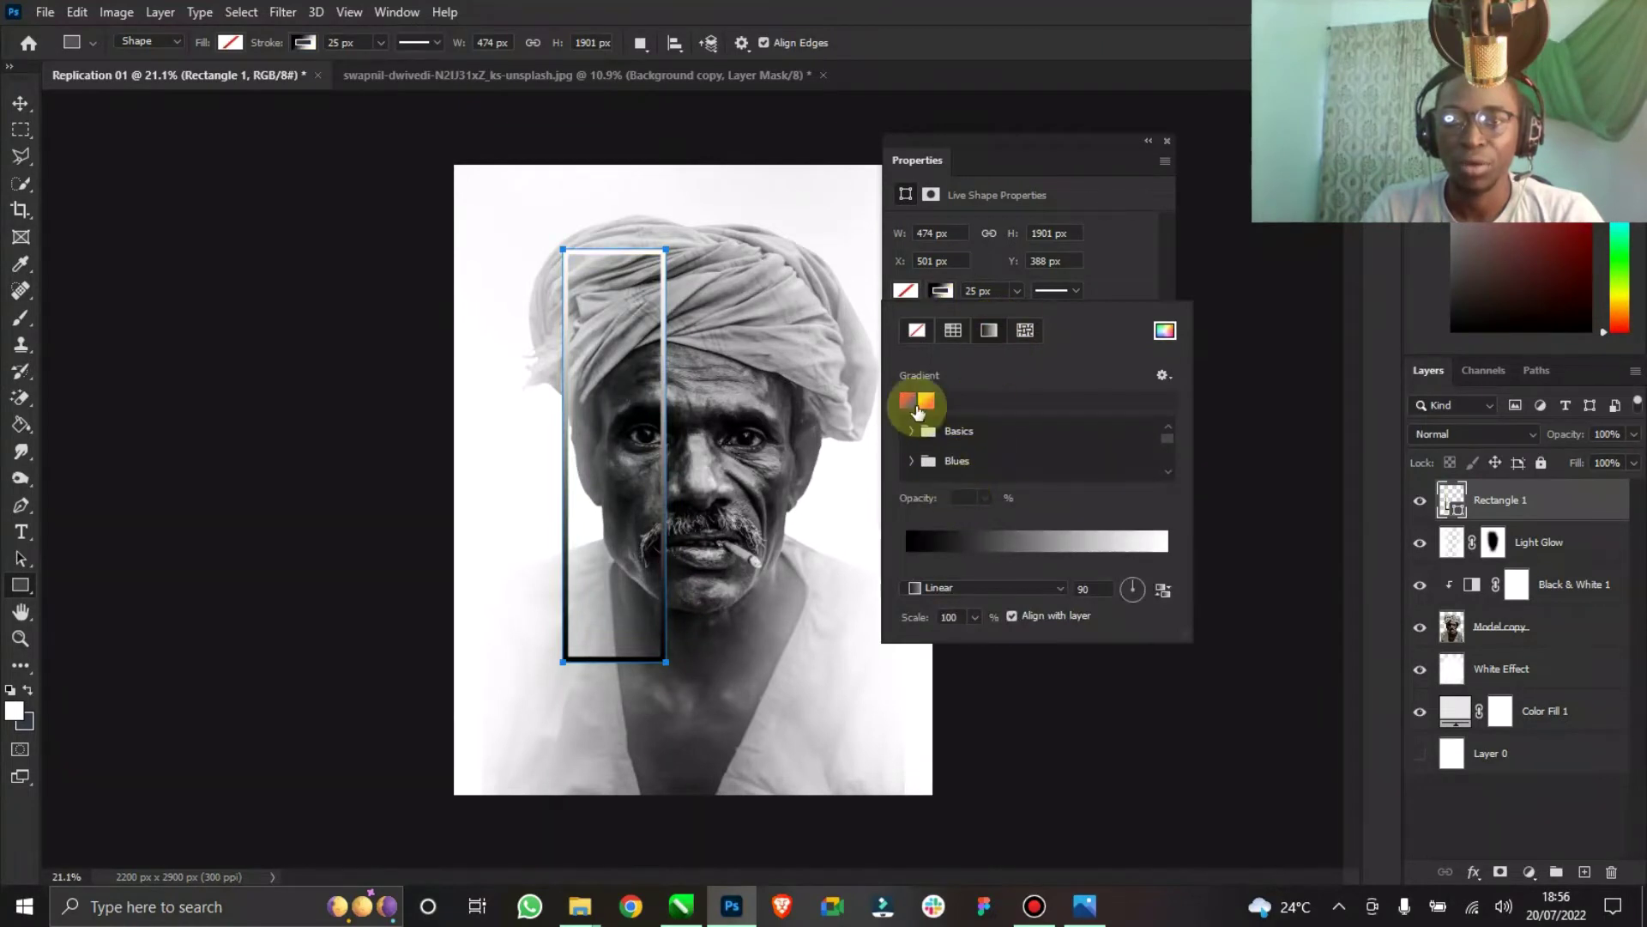
left_click(915, 433)
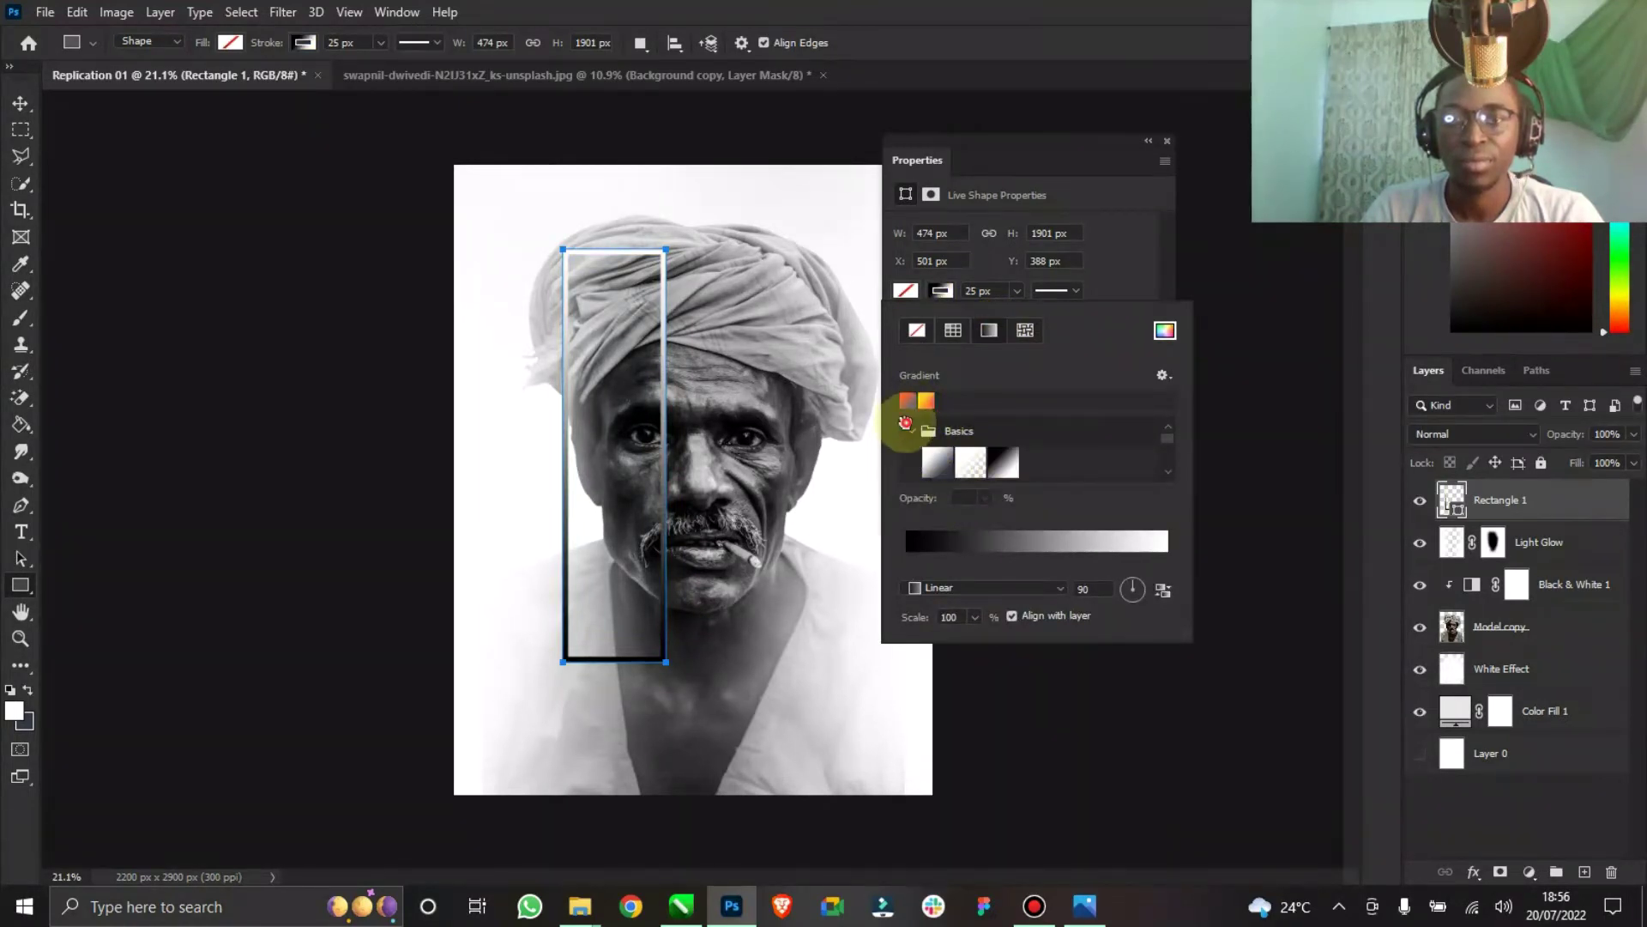
left_click(952, 334)
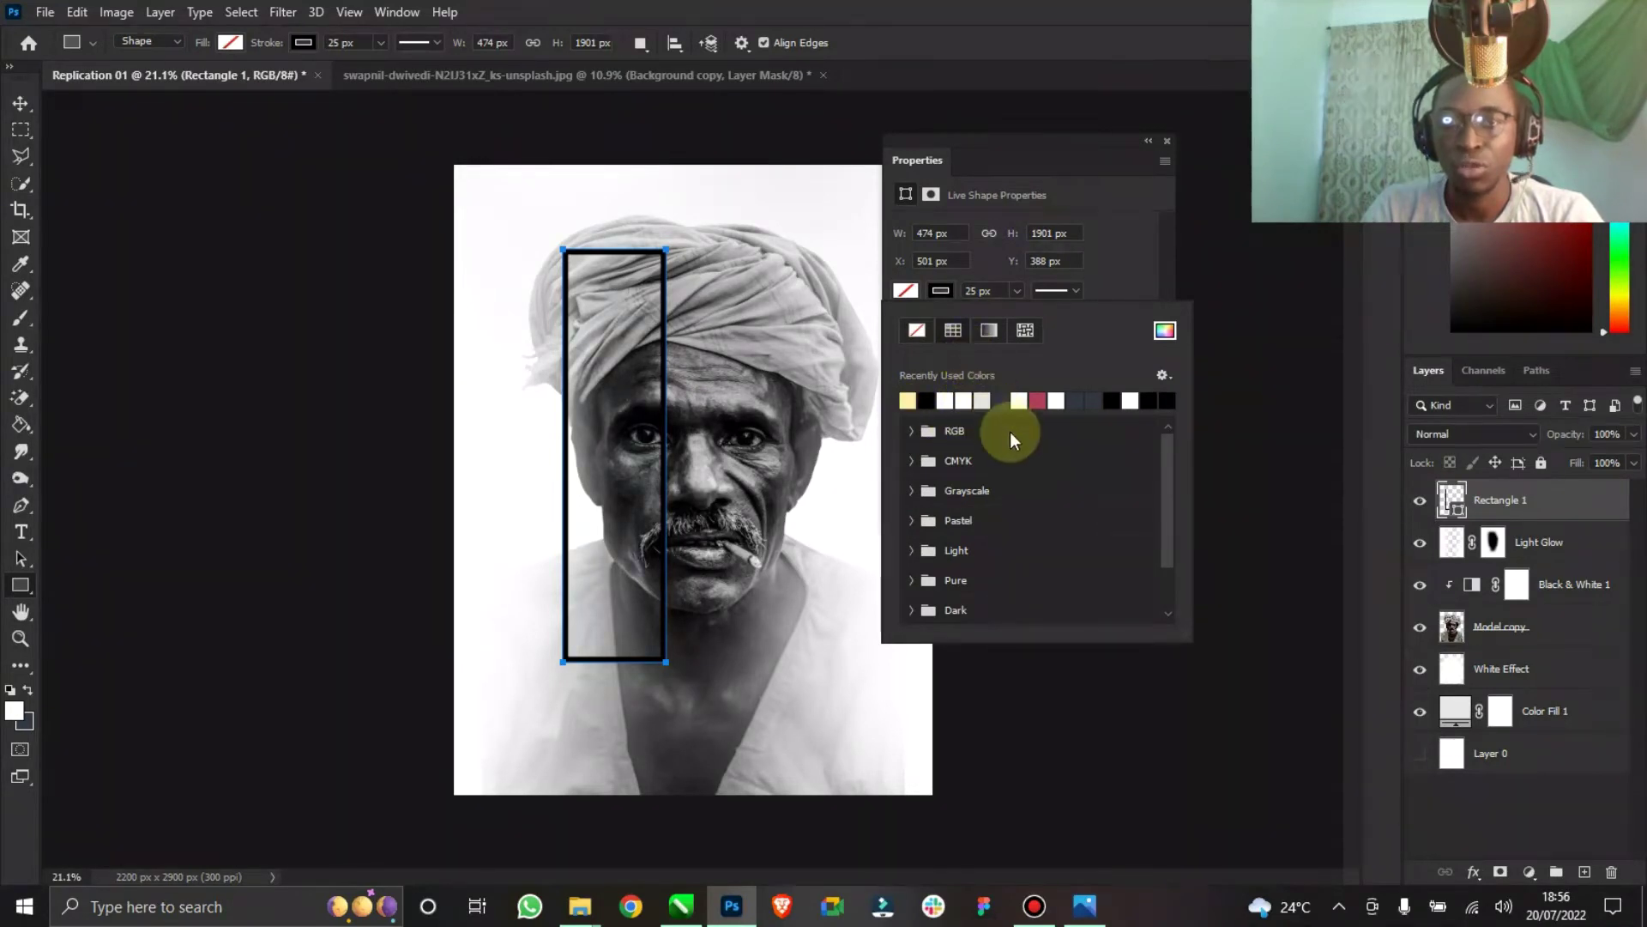
left_click(907, 400)
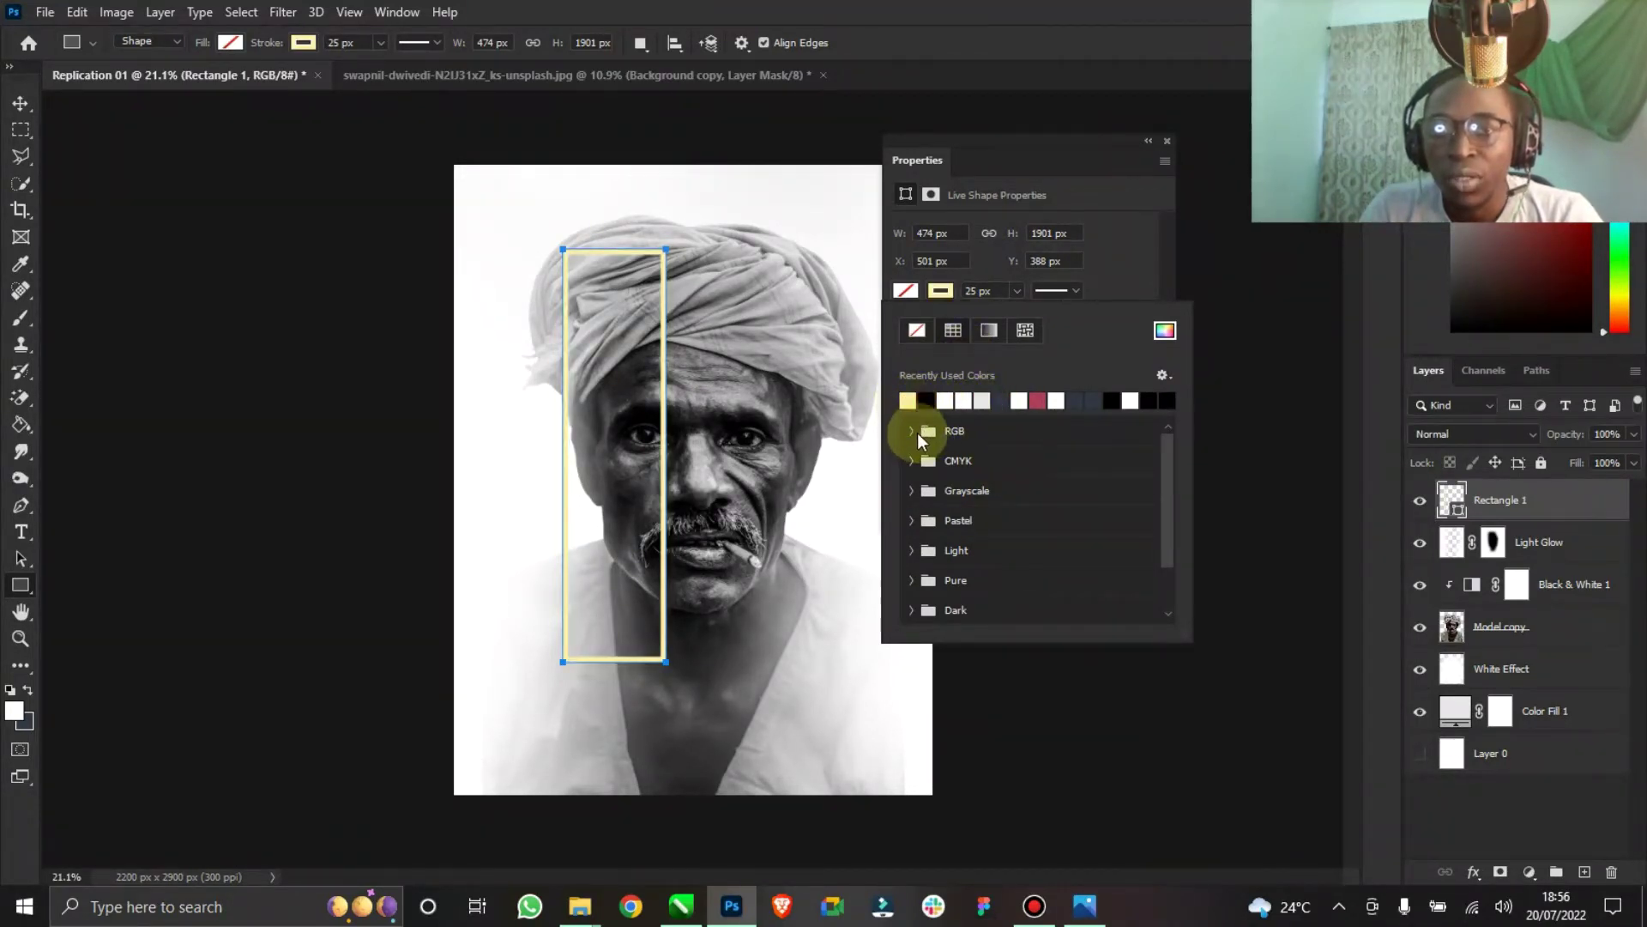
left_click(912, 430)
left_click(948, 454)
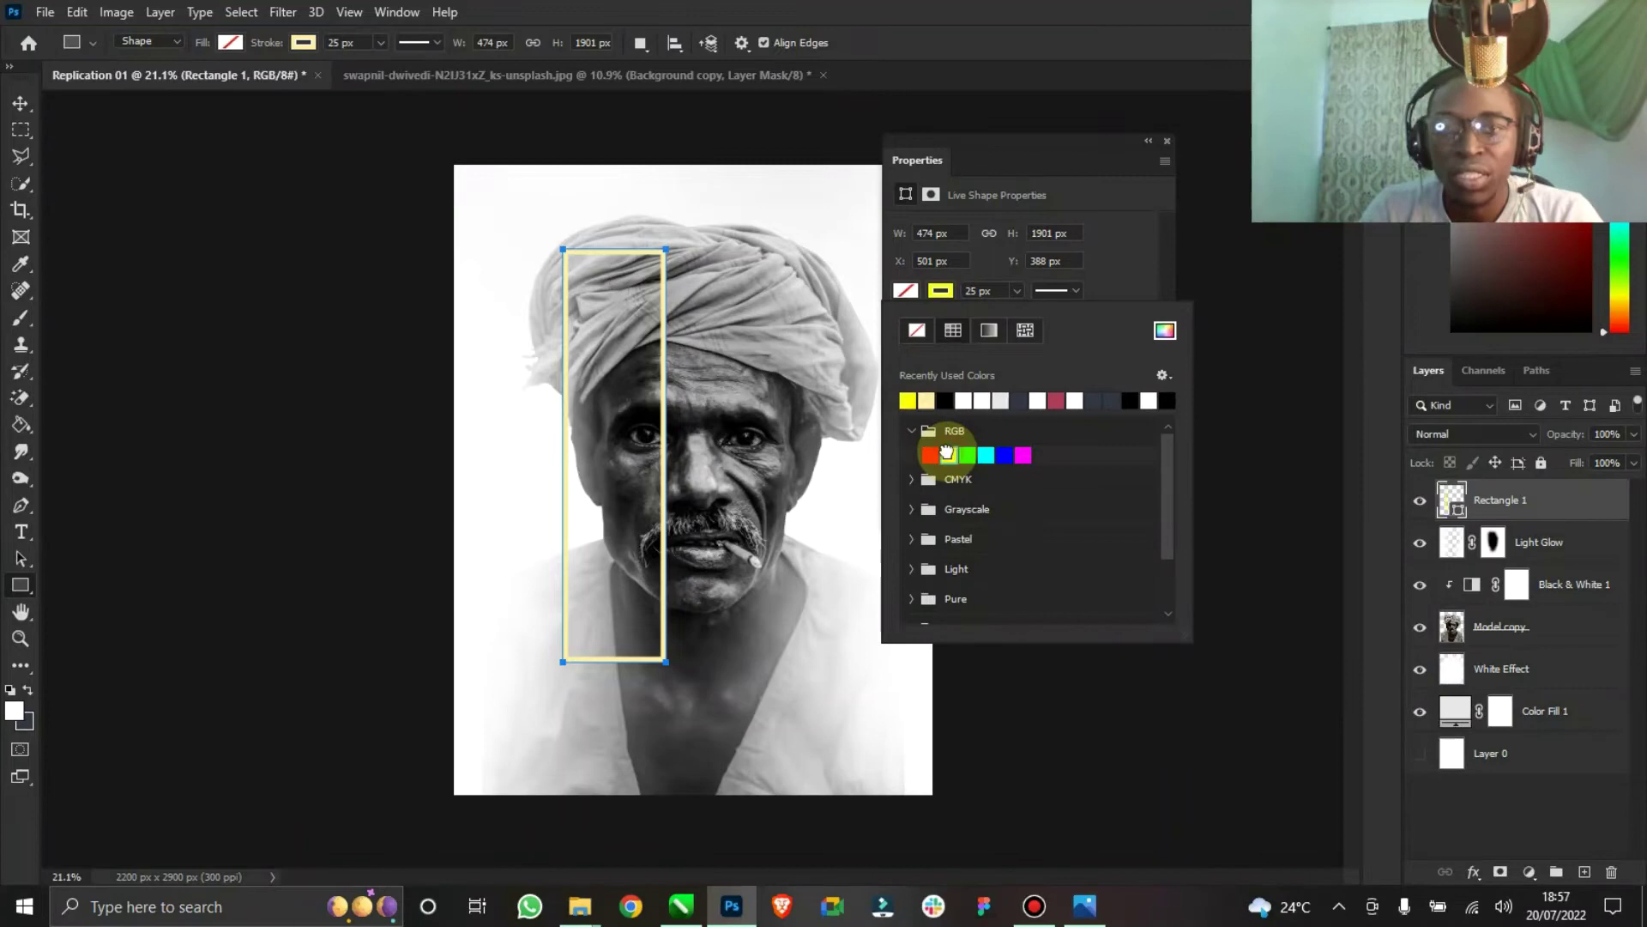
Check the outline against the reference poster, close the shape properties and switch to the Move tool.
left_click(1085, 910)
left_click(1085, 909)
left_click(1149, 141)
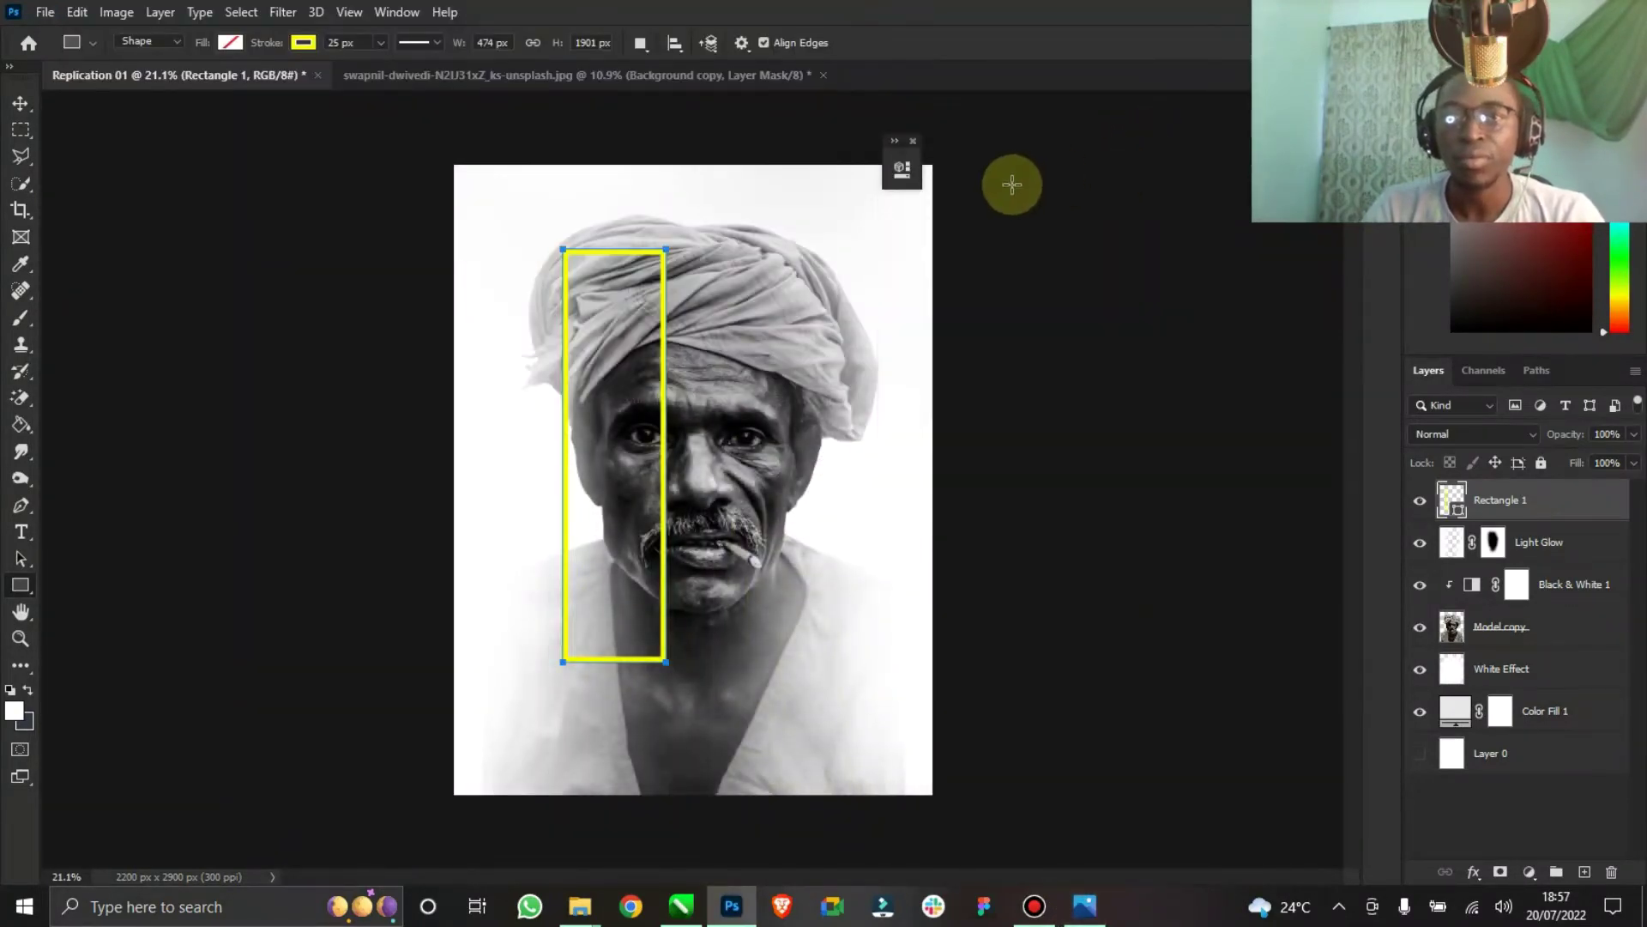
left_click(910, 142)
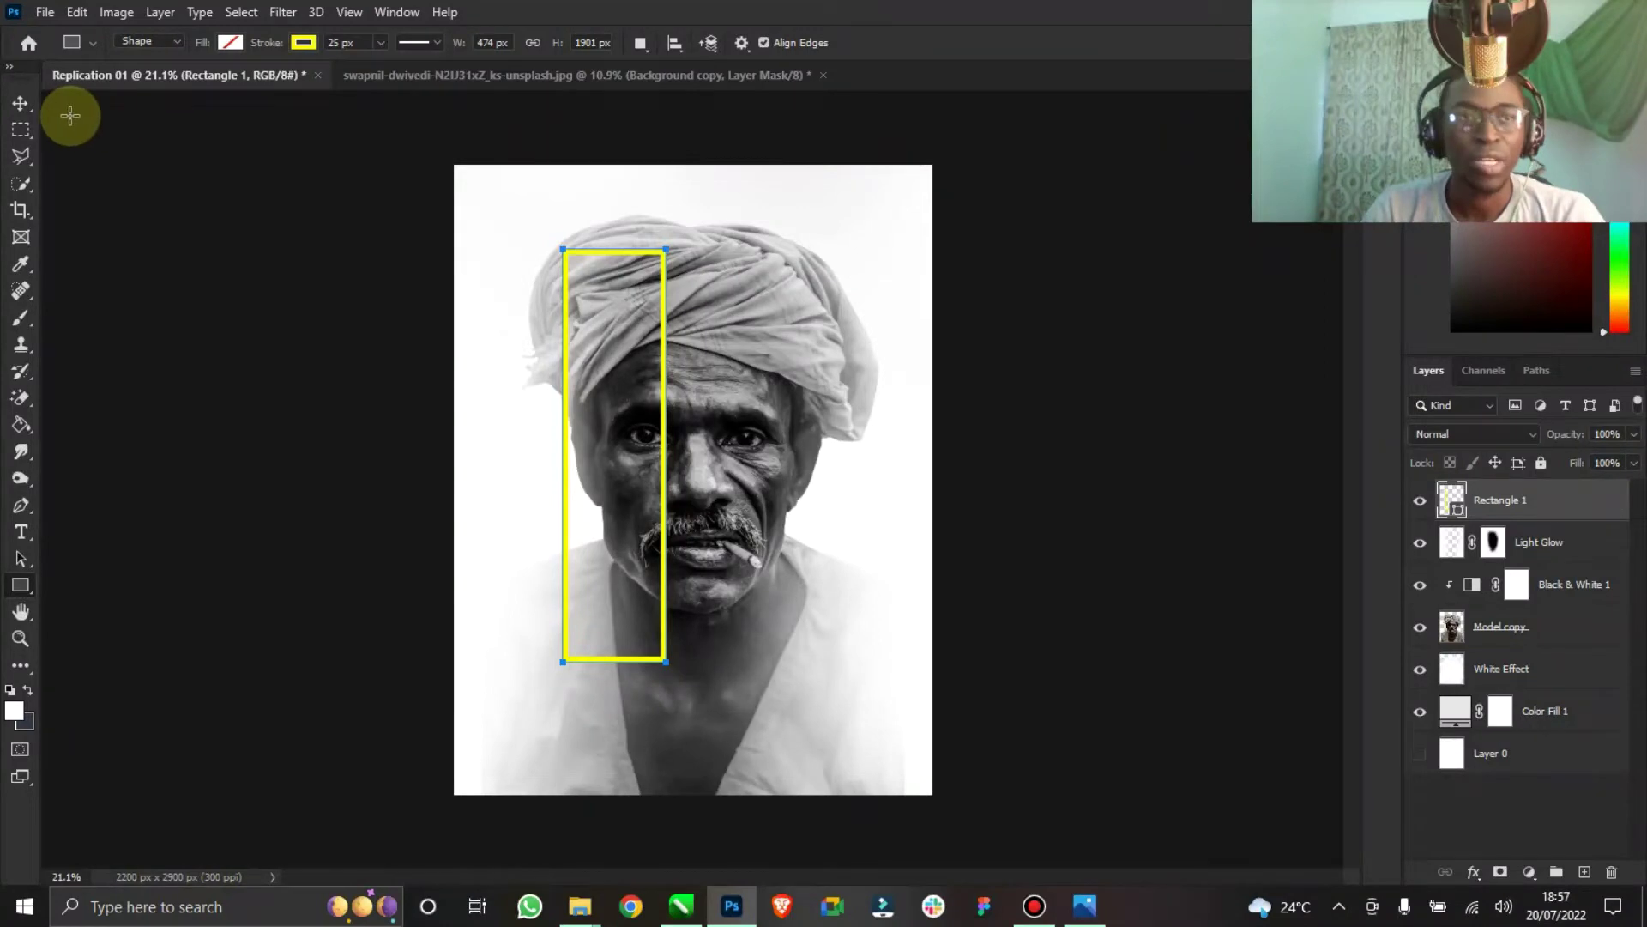
left_click(20, 103)
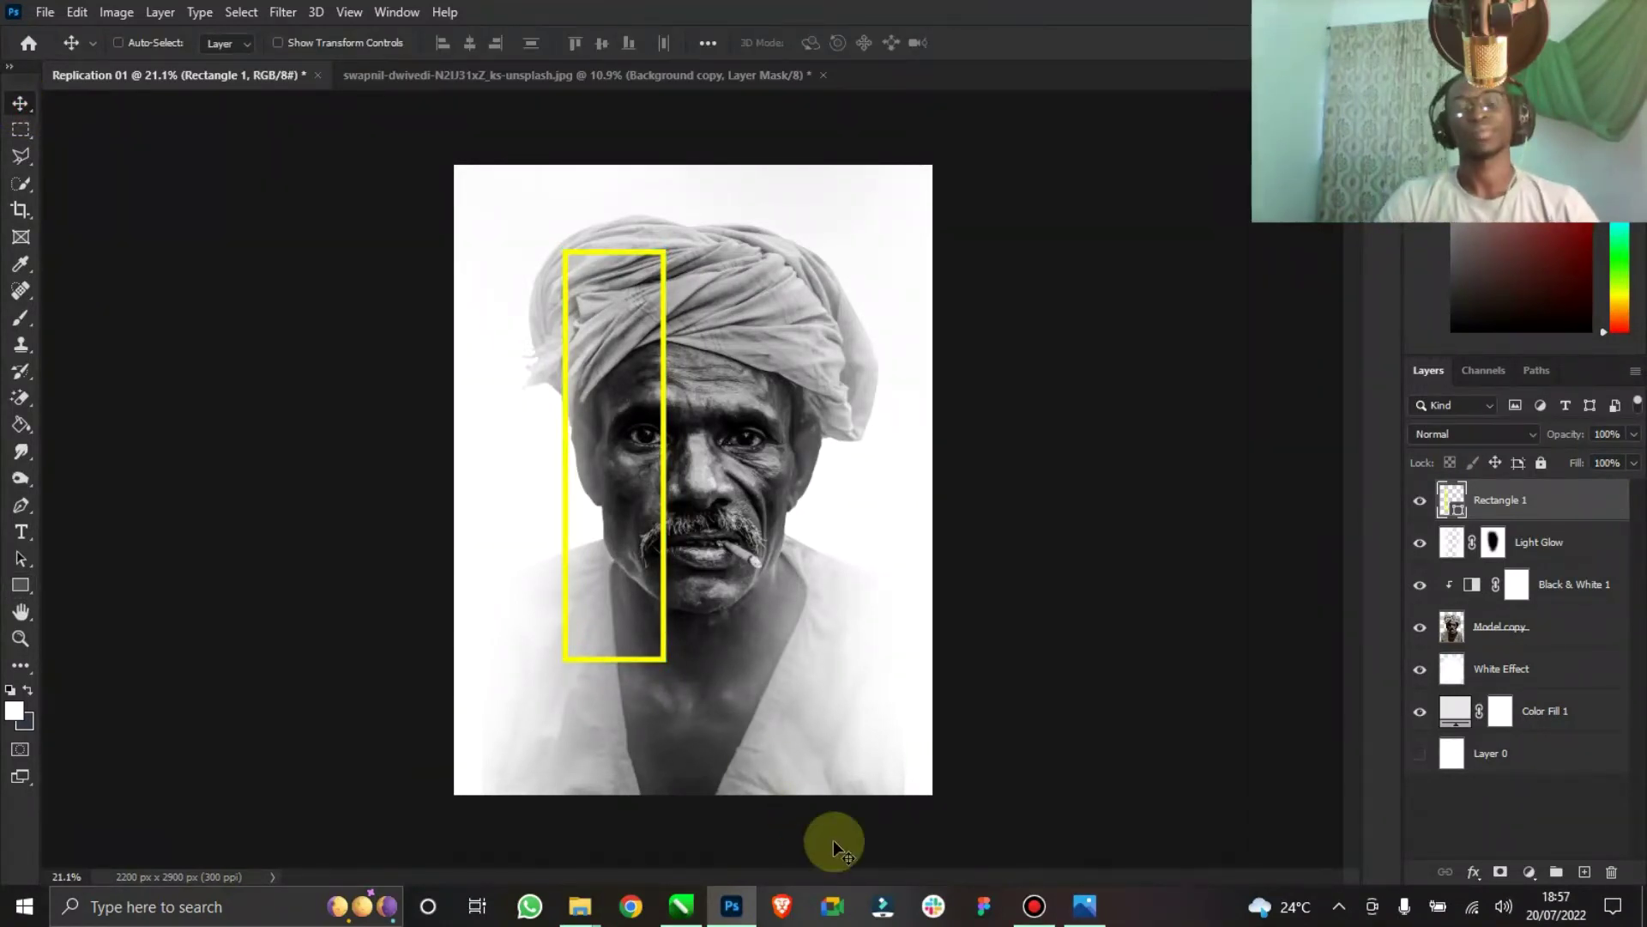
Compare the yellow frame with the one on the reference poster and look at the rectangle layer's fill colour without changing it.
left_click(1084, 906)
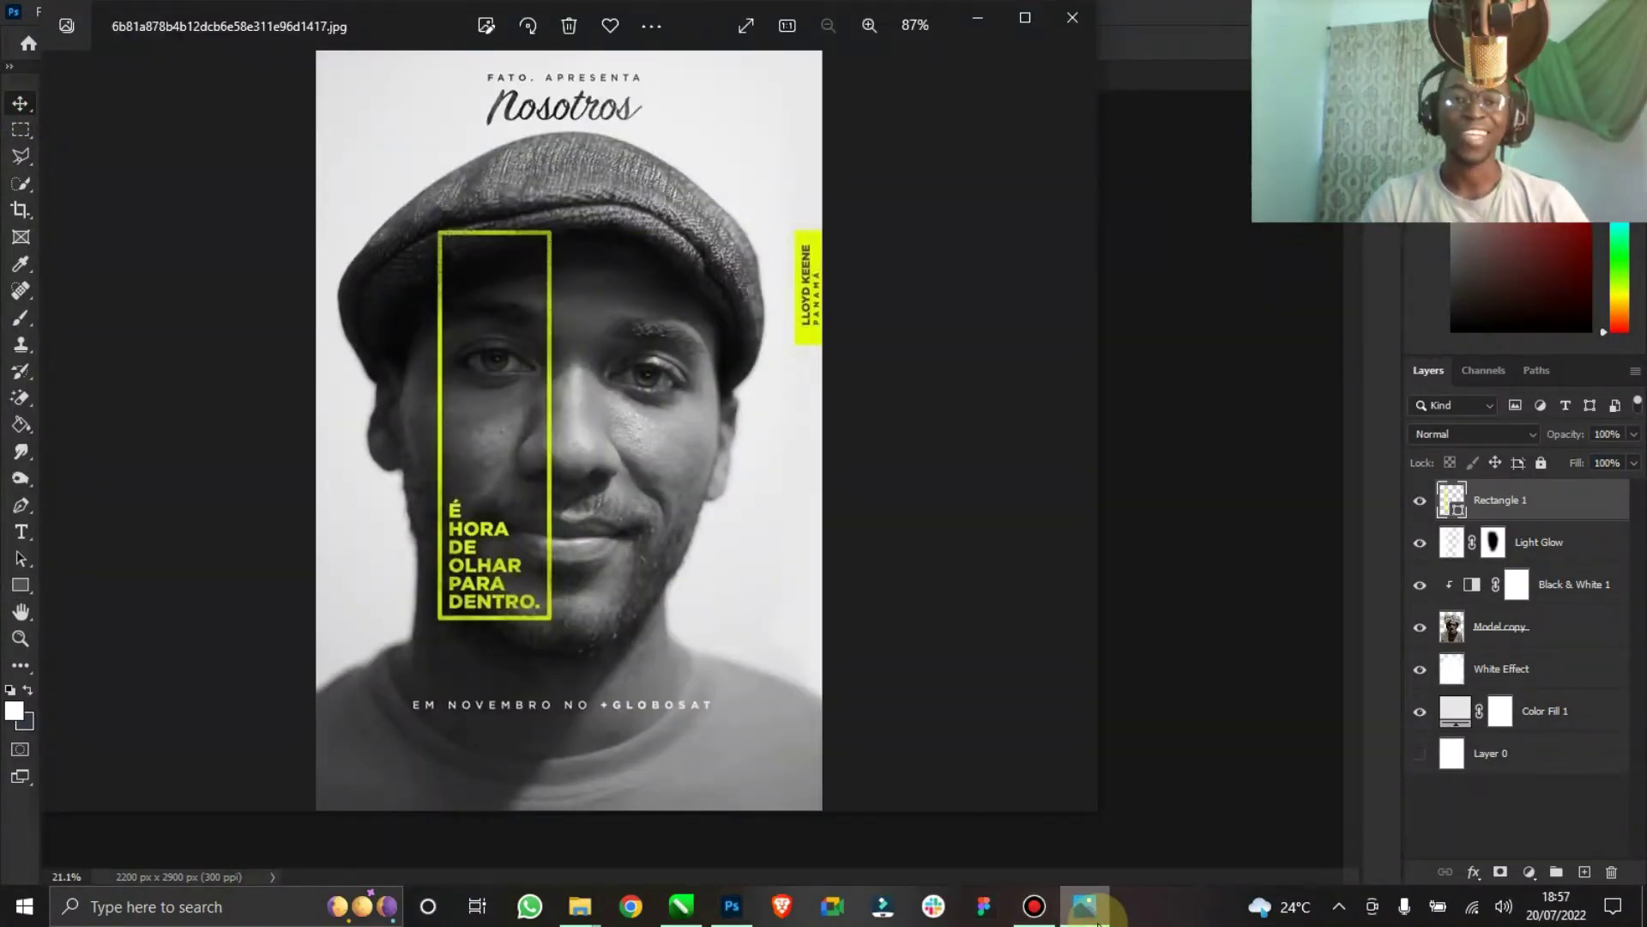
left_click(1096, 918)
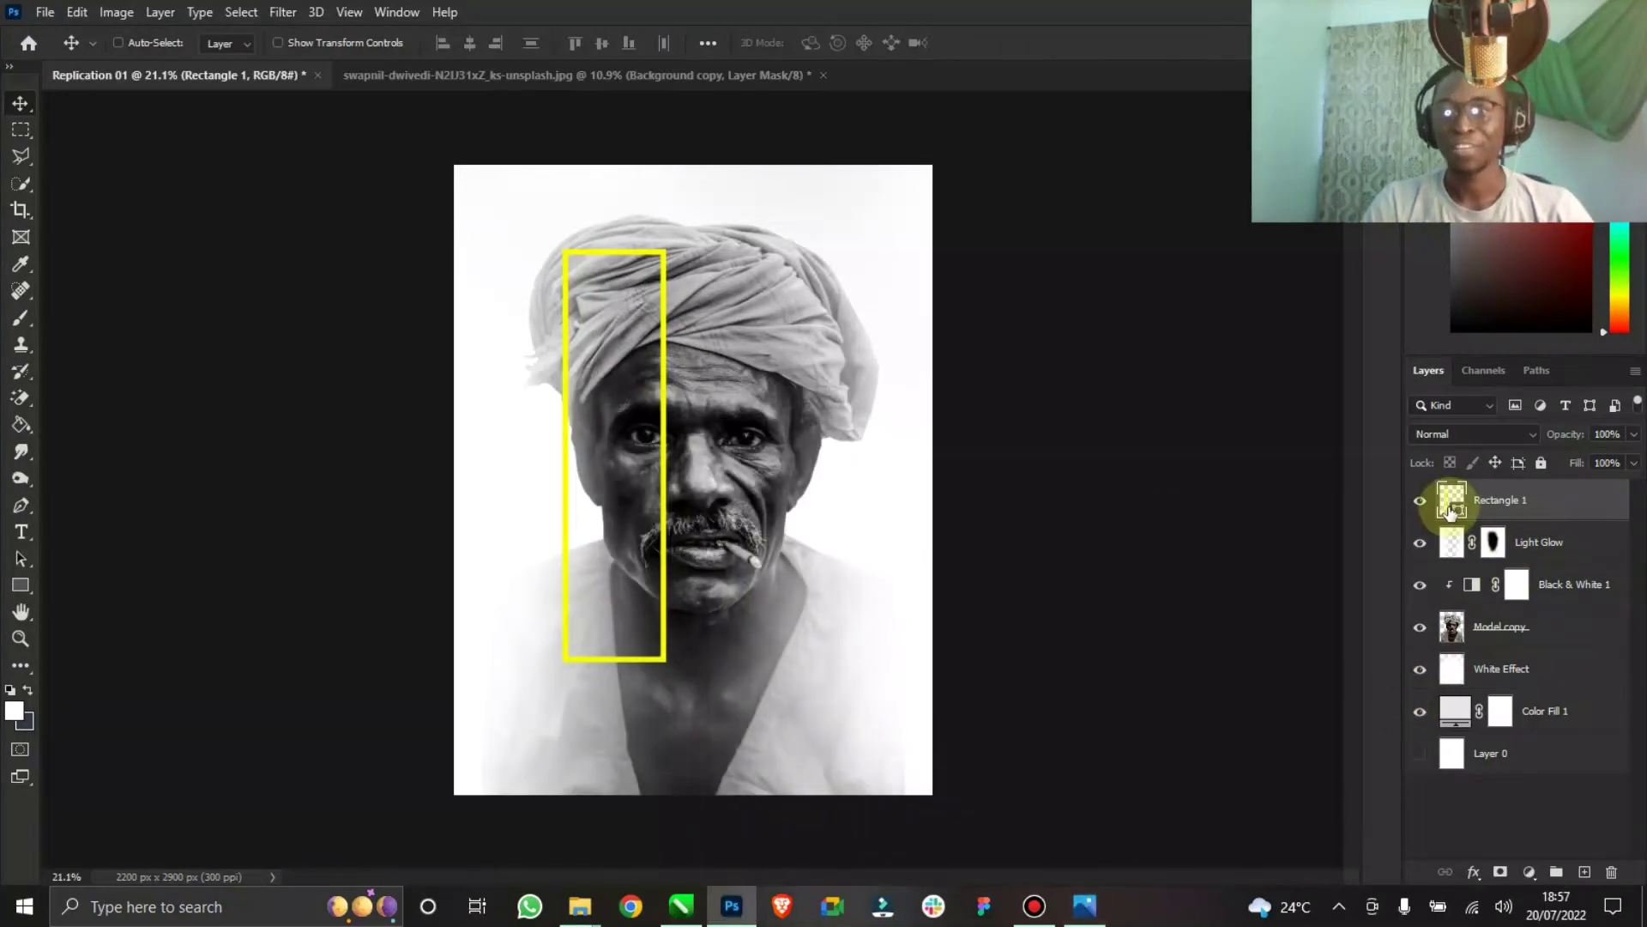
left_click(1074, 918)
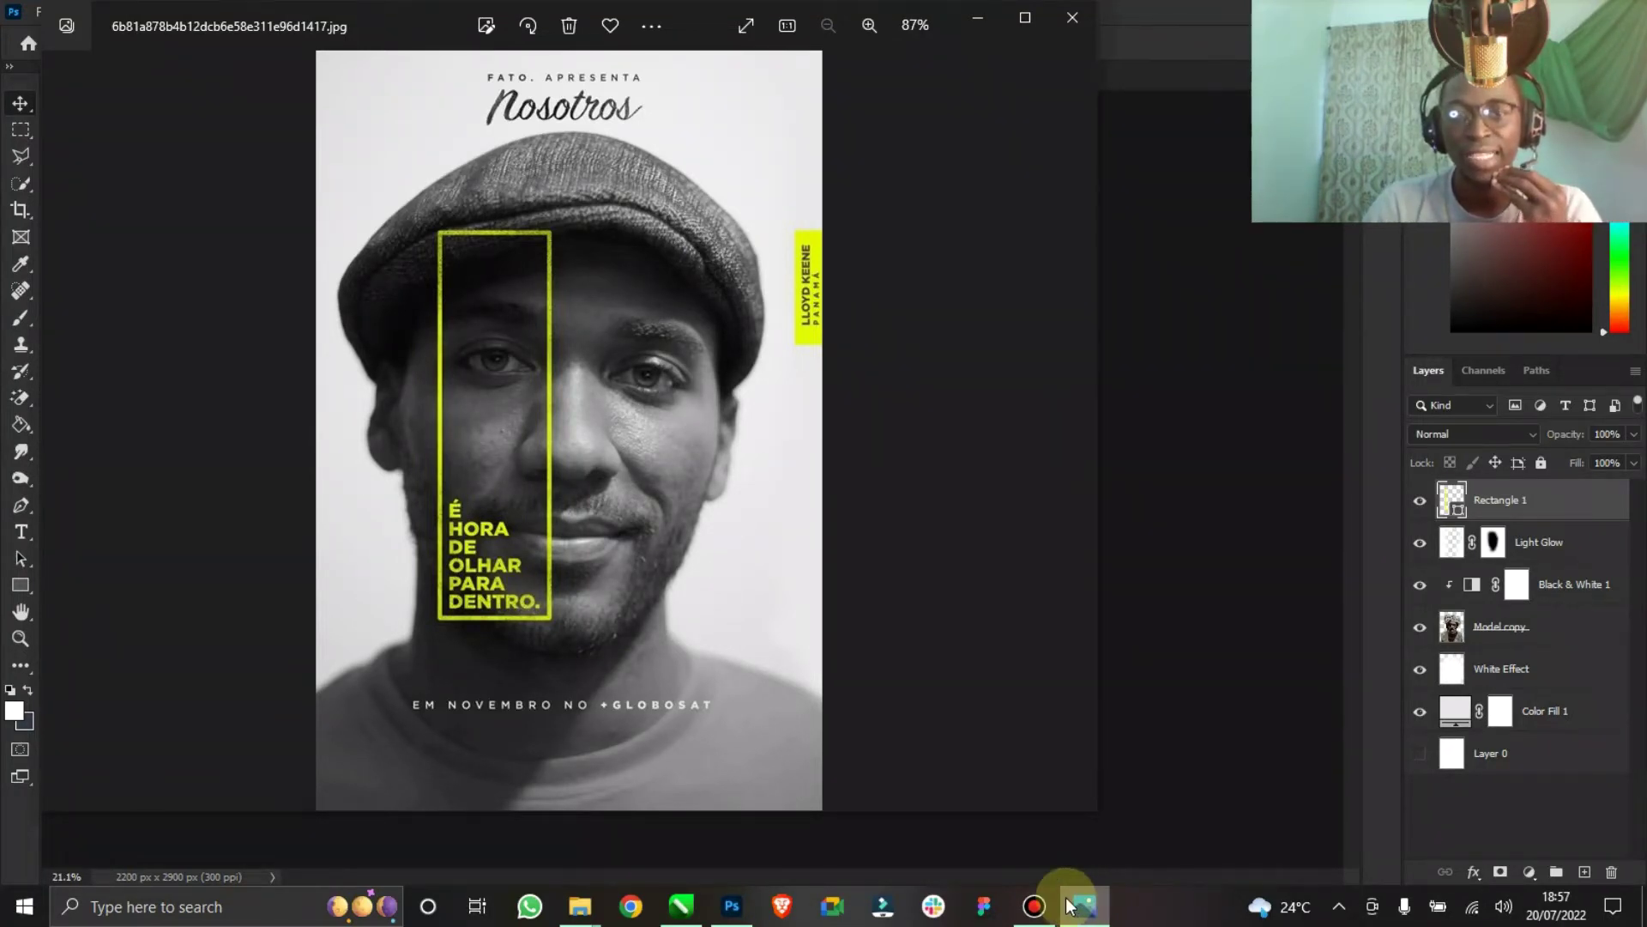
left_click(1160, 273)
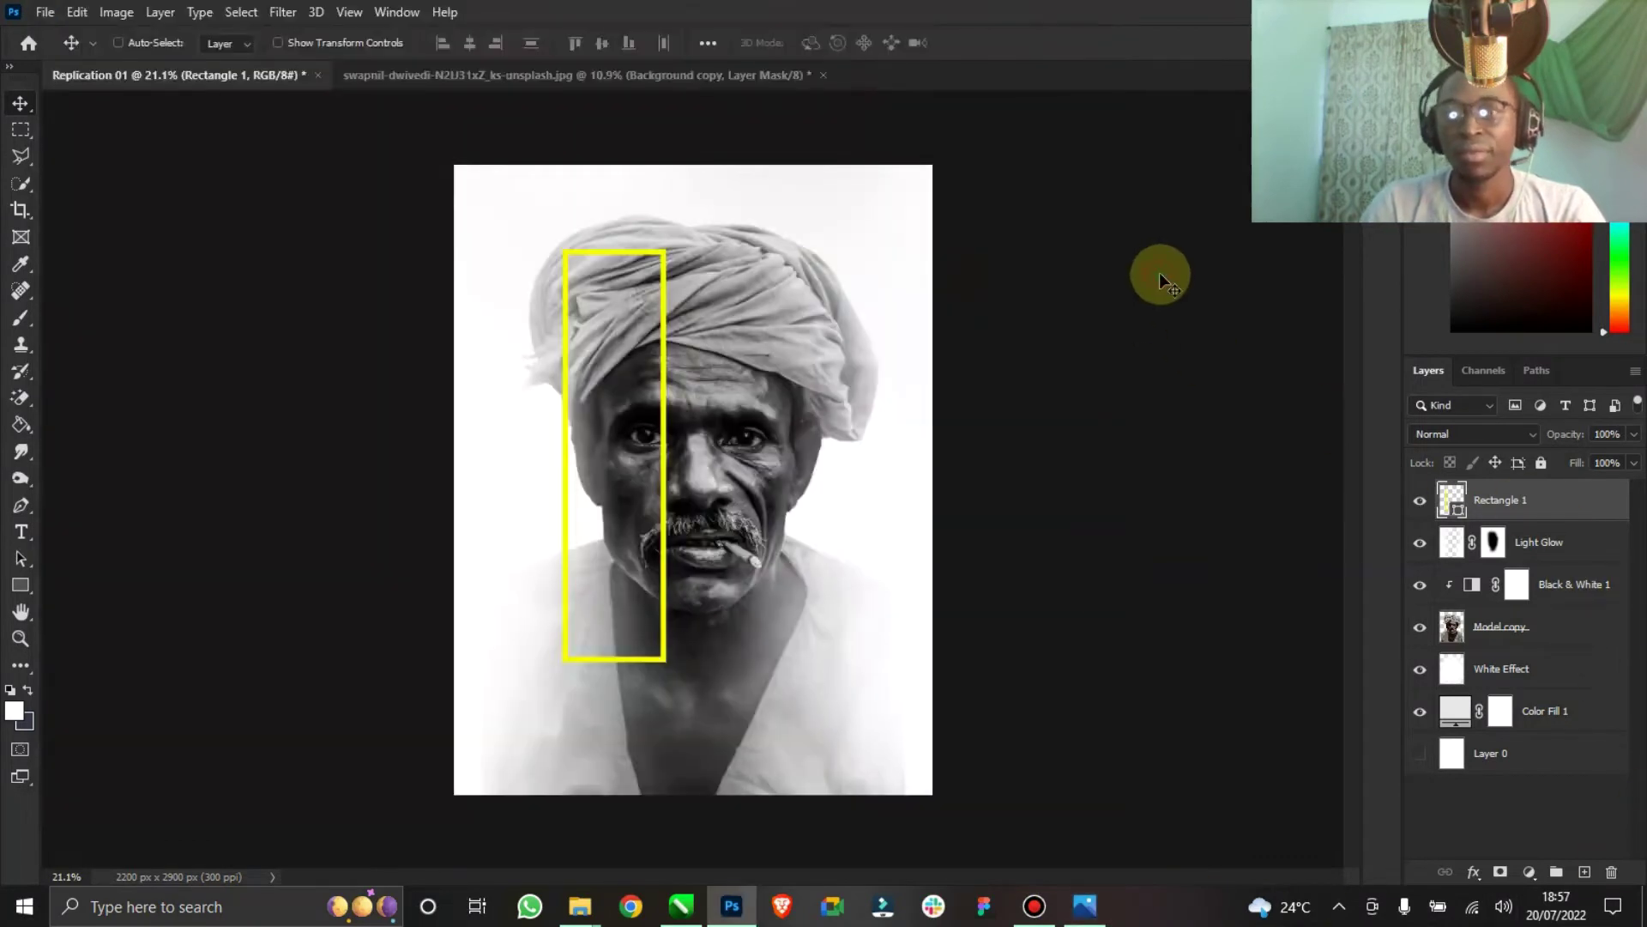
double_click(1451, 500)
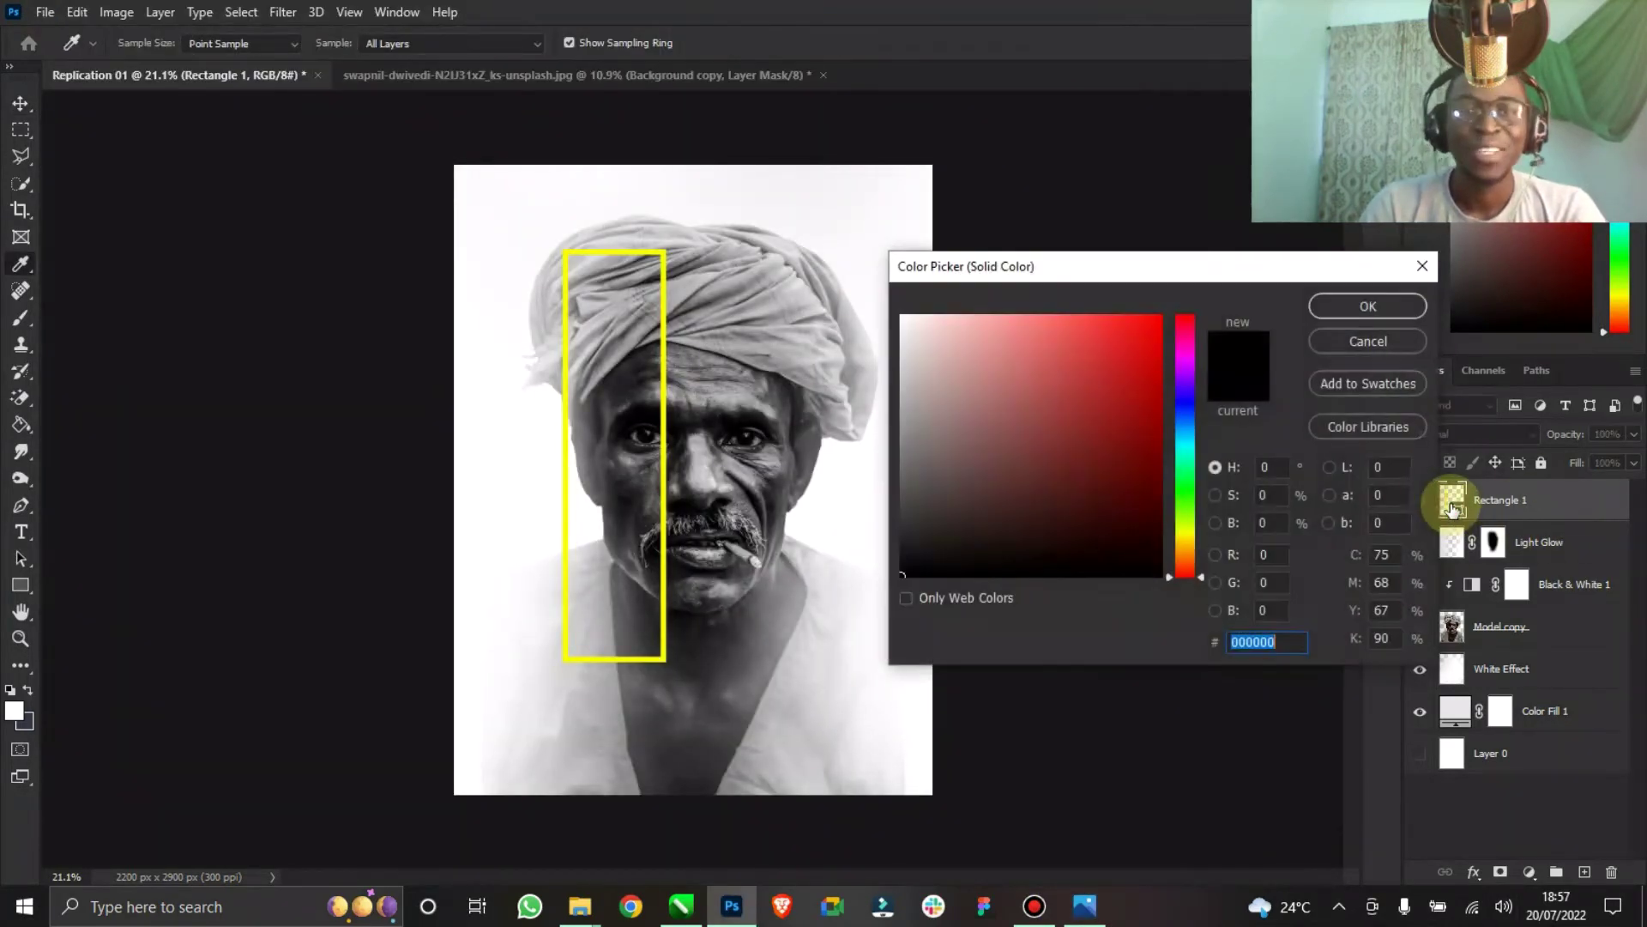
left_click(1414, 349)
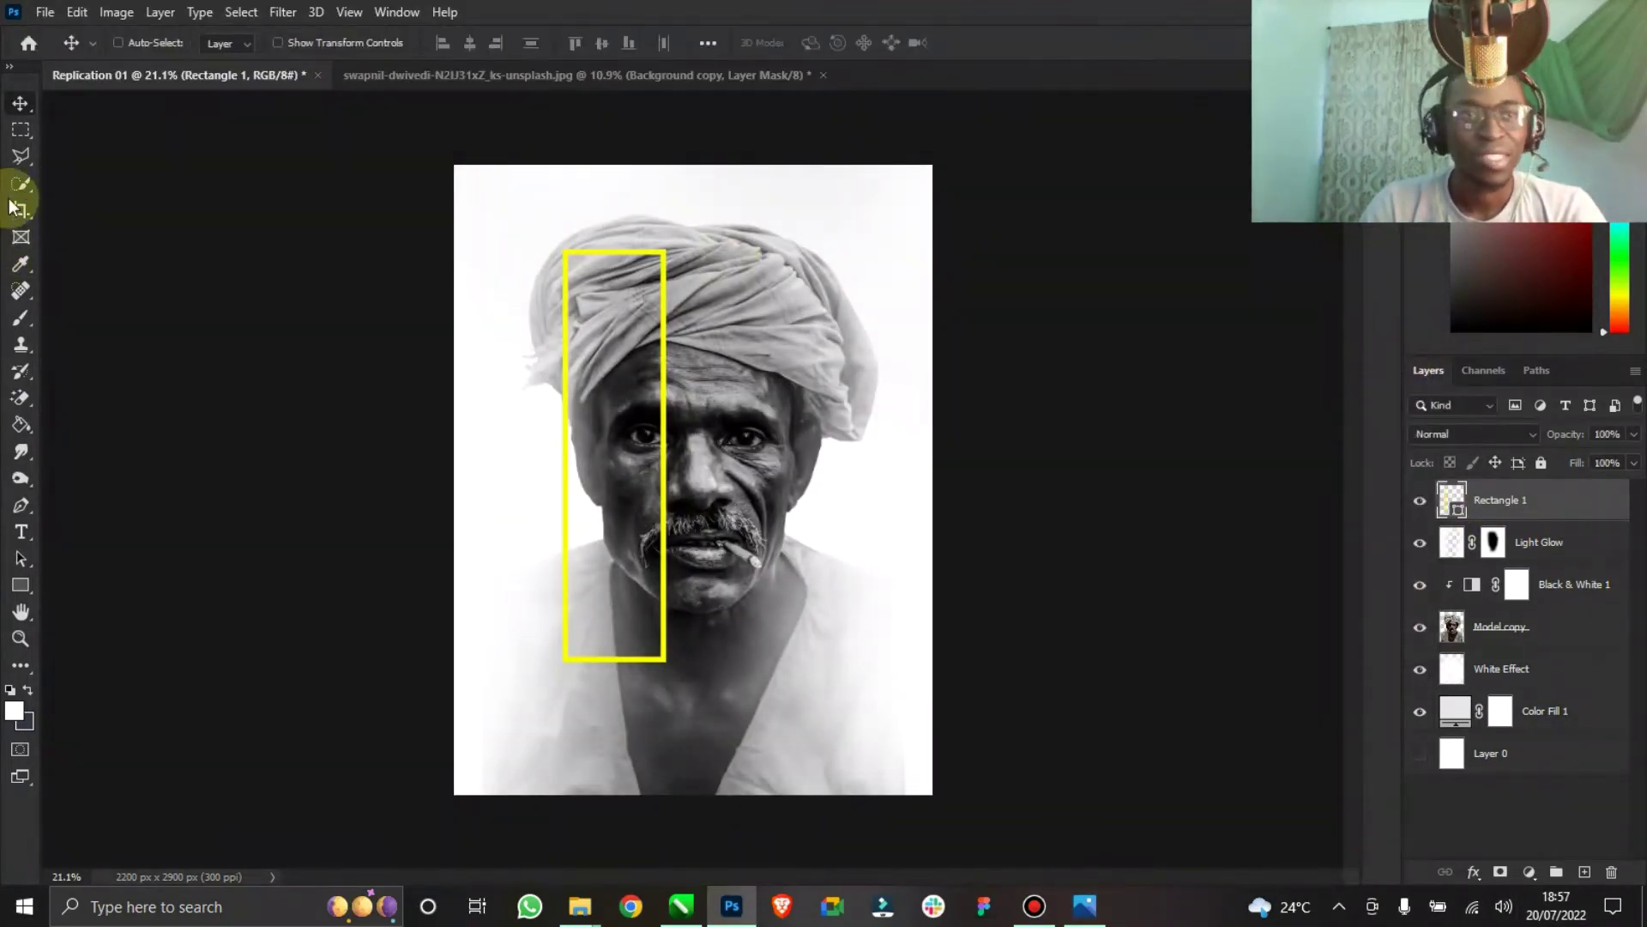
Shorten the yellow rectangle from both ends to about 70.6% of its height, keeping its width, and turn the transform controls off again.
left_click(324, 44)
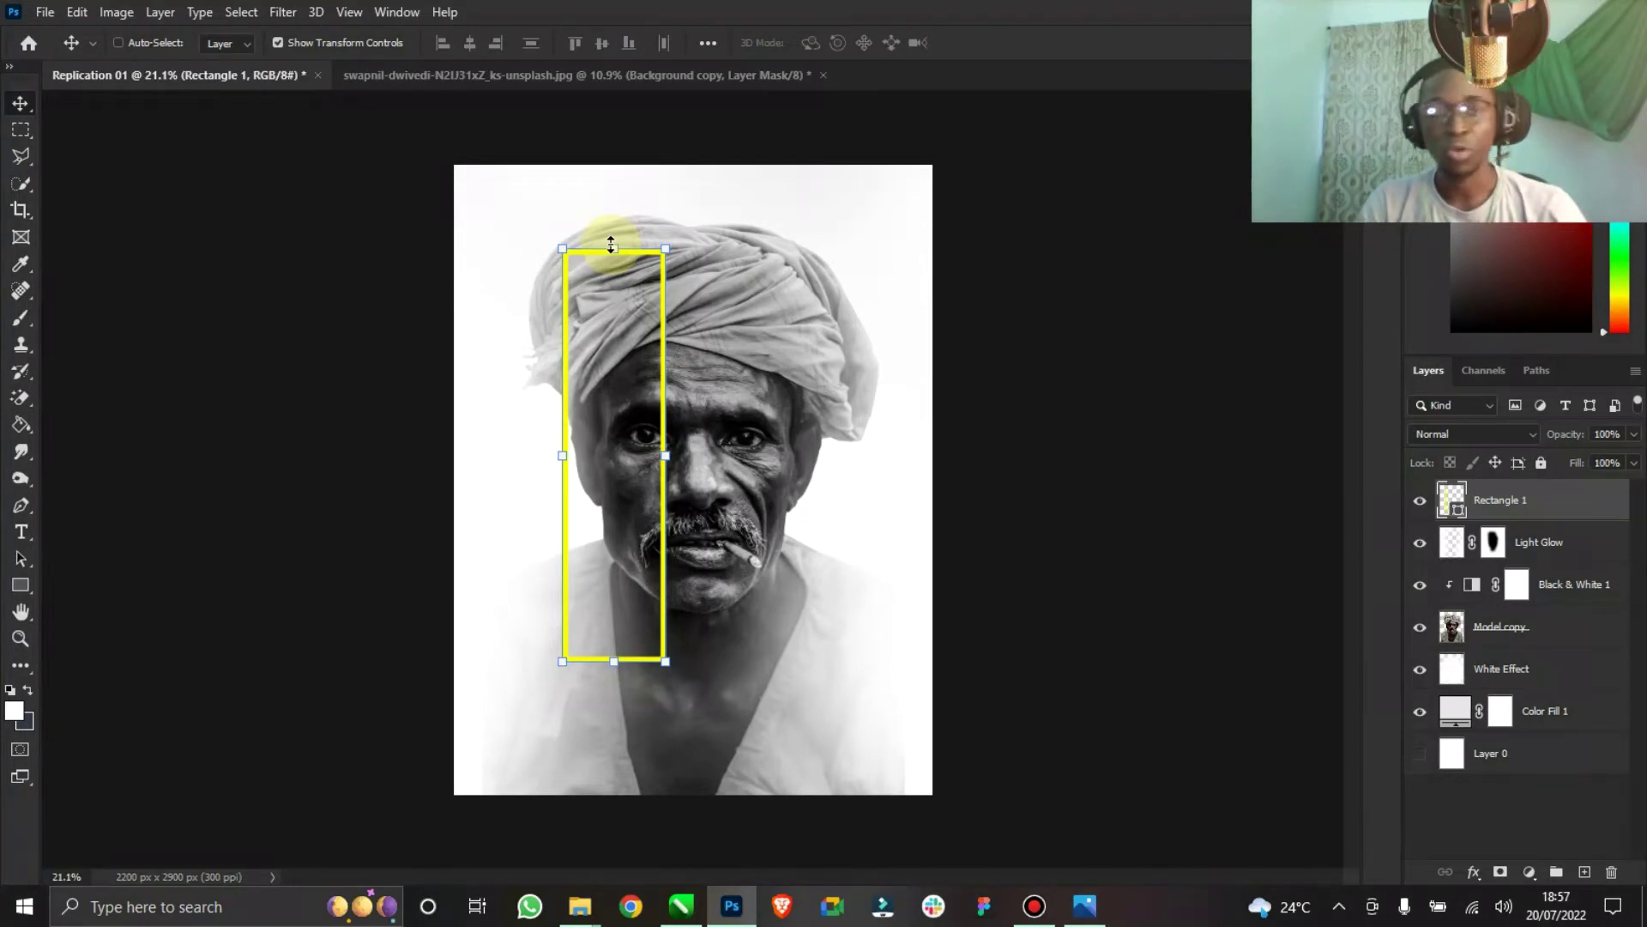
left_click_drag(610, 246, 622, 217)
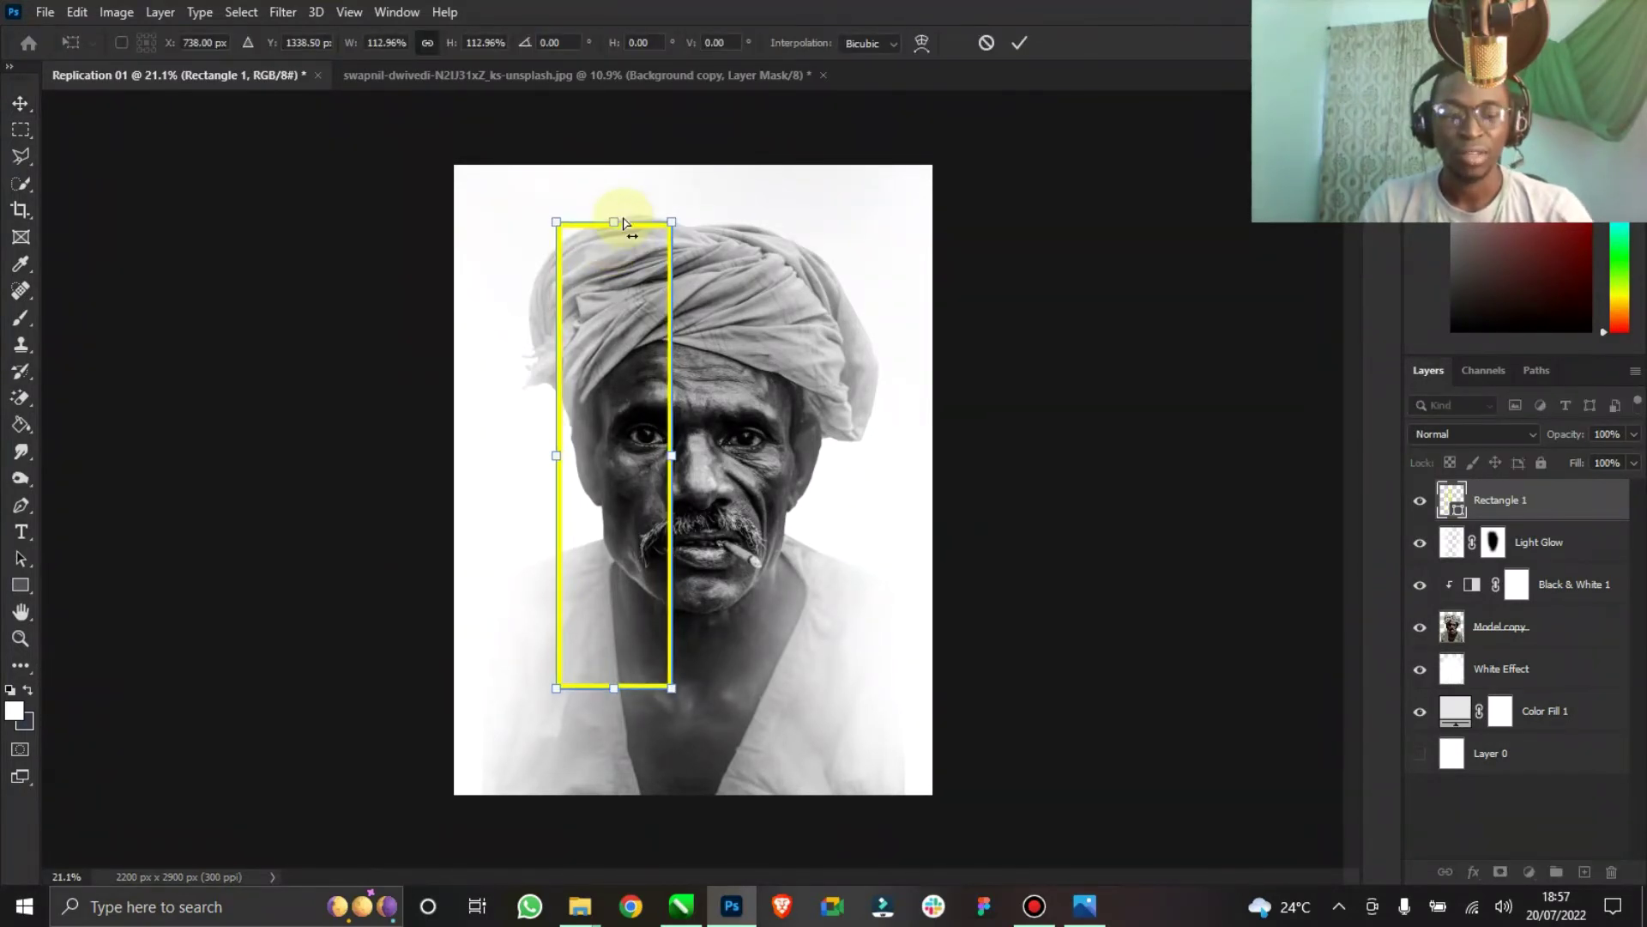
key("ctrl+z")
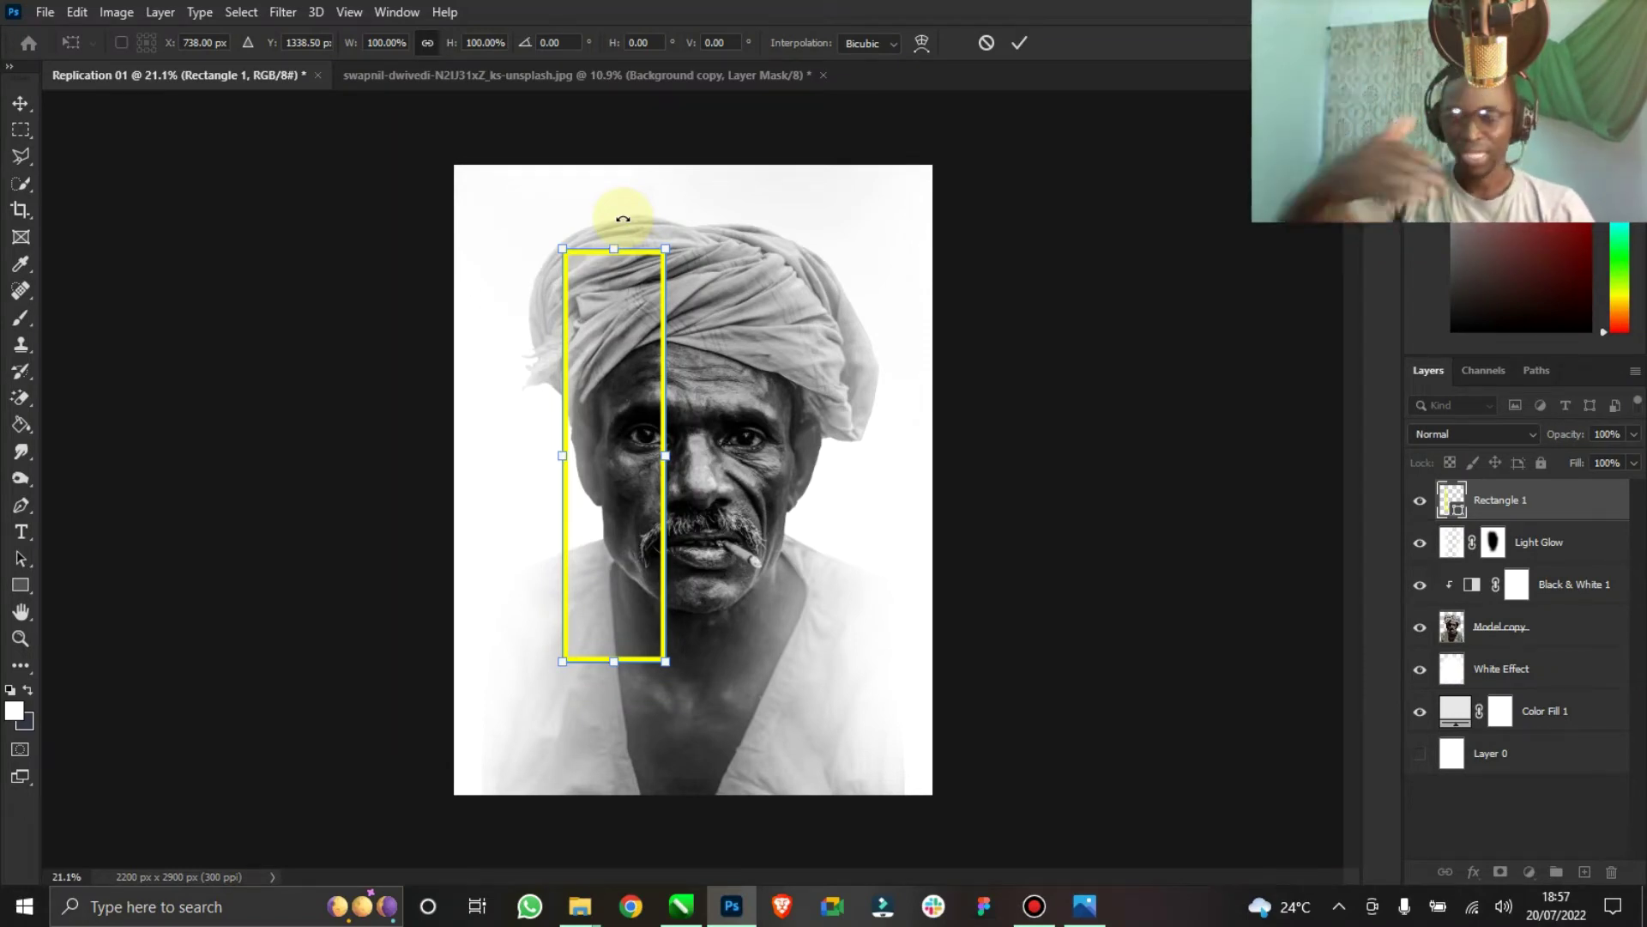
left_click_drag(619, 253, 611, 326)
left_click_drag(611, 662, 618, 594)
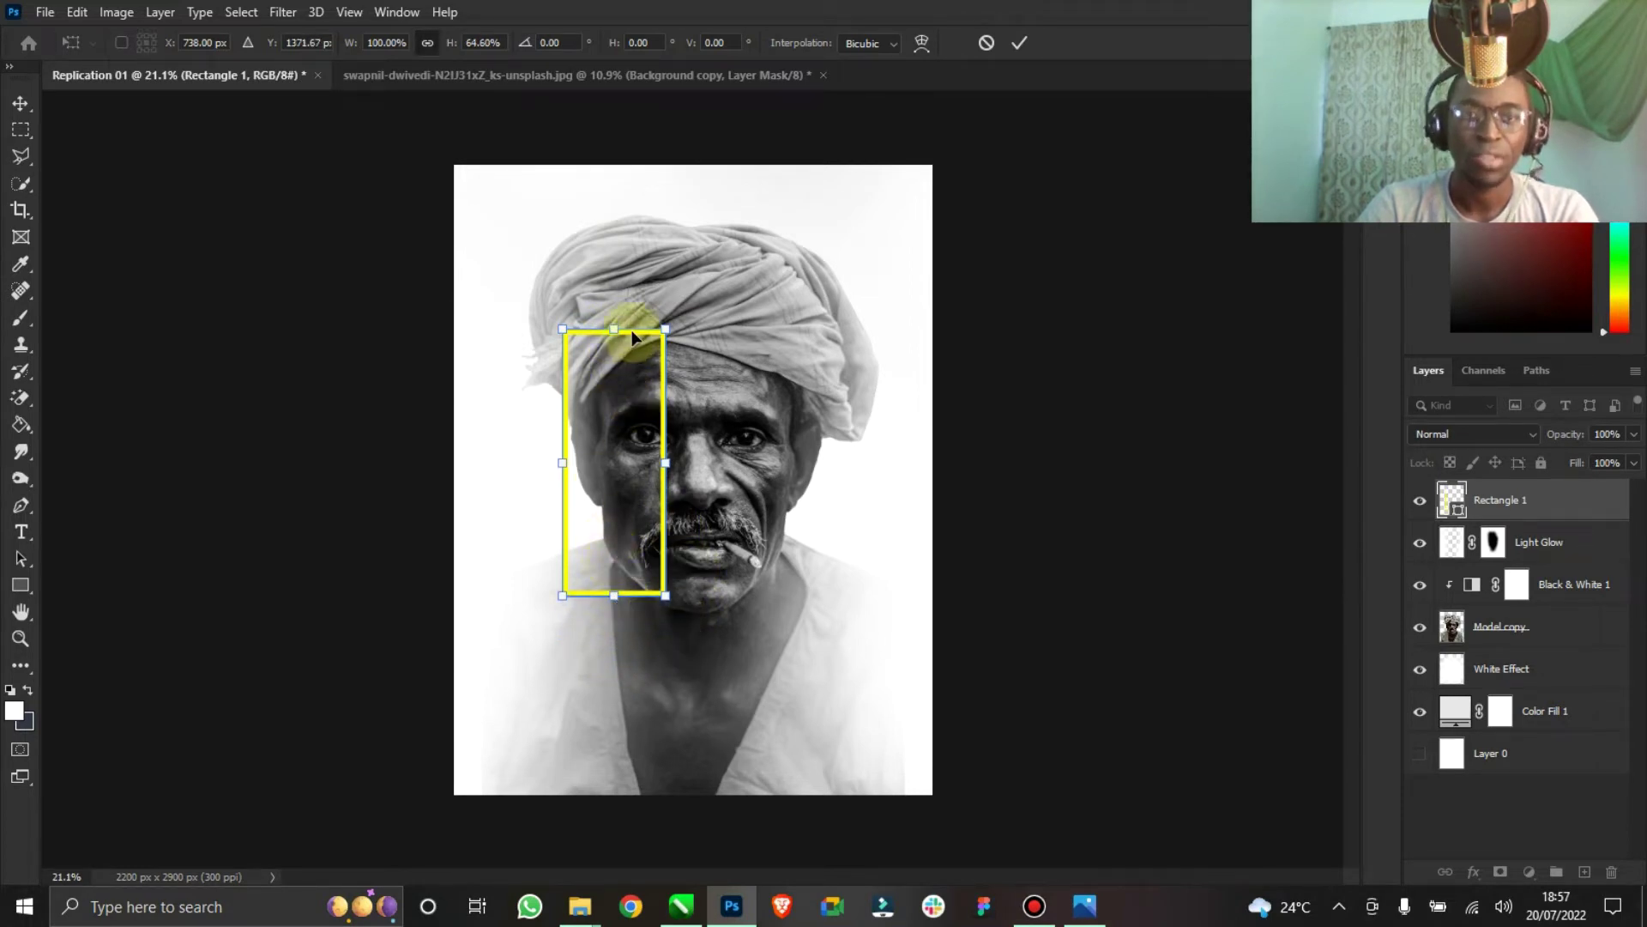
left_click_drag(614, 328, 615, 303)
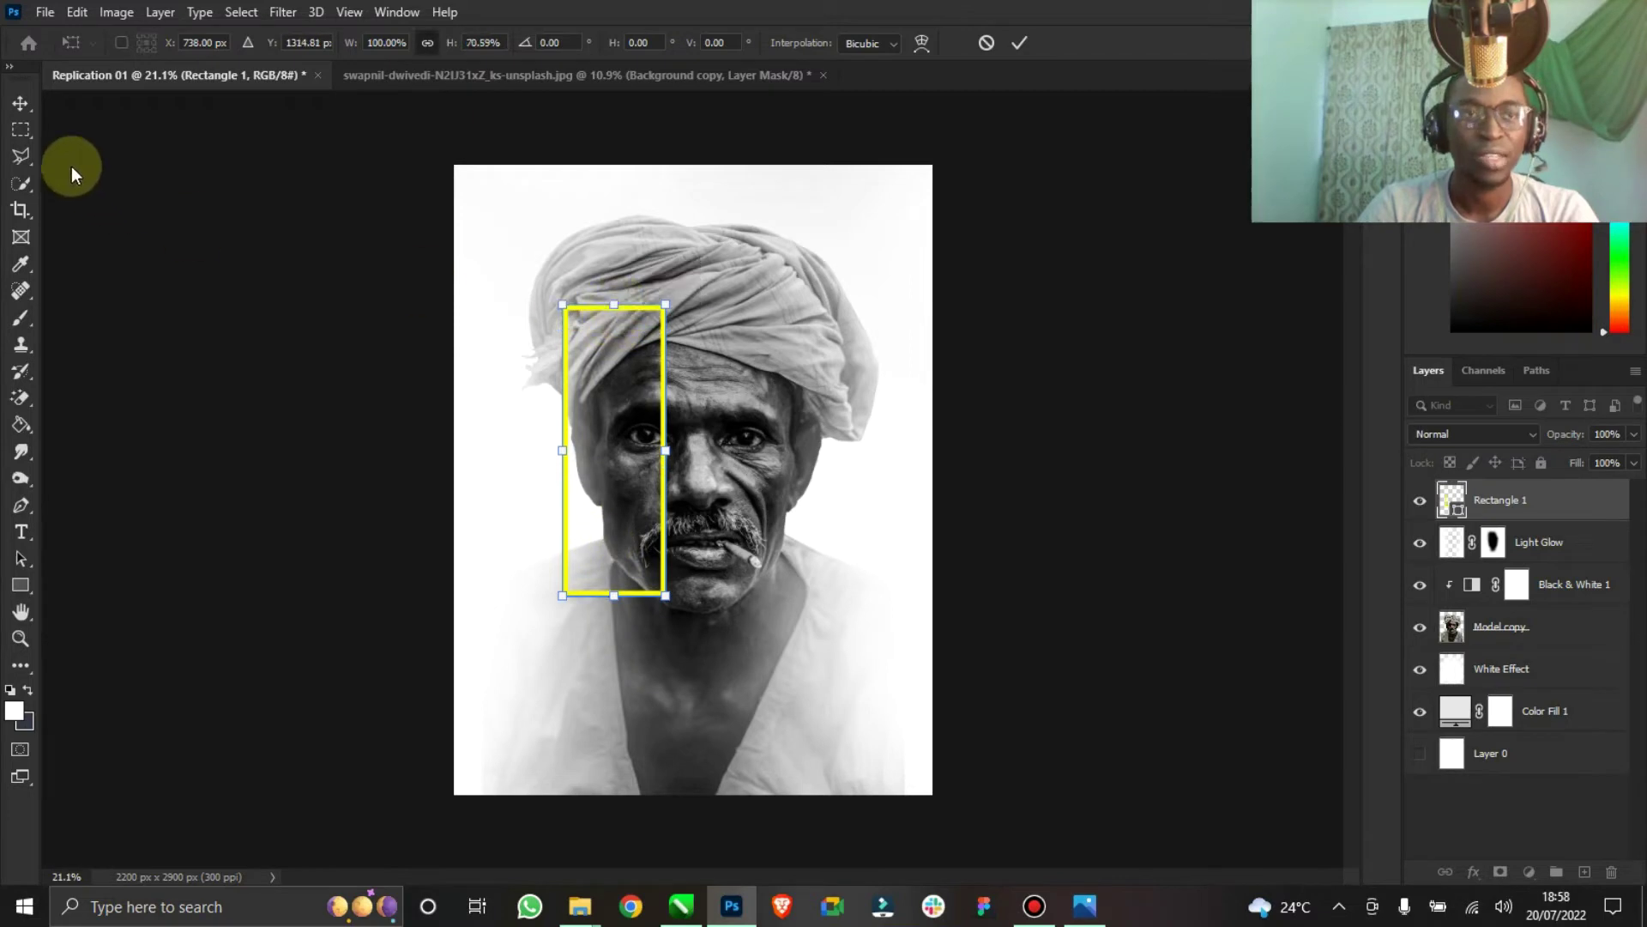
left_click(20, 103)
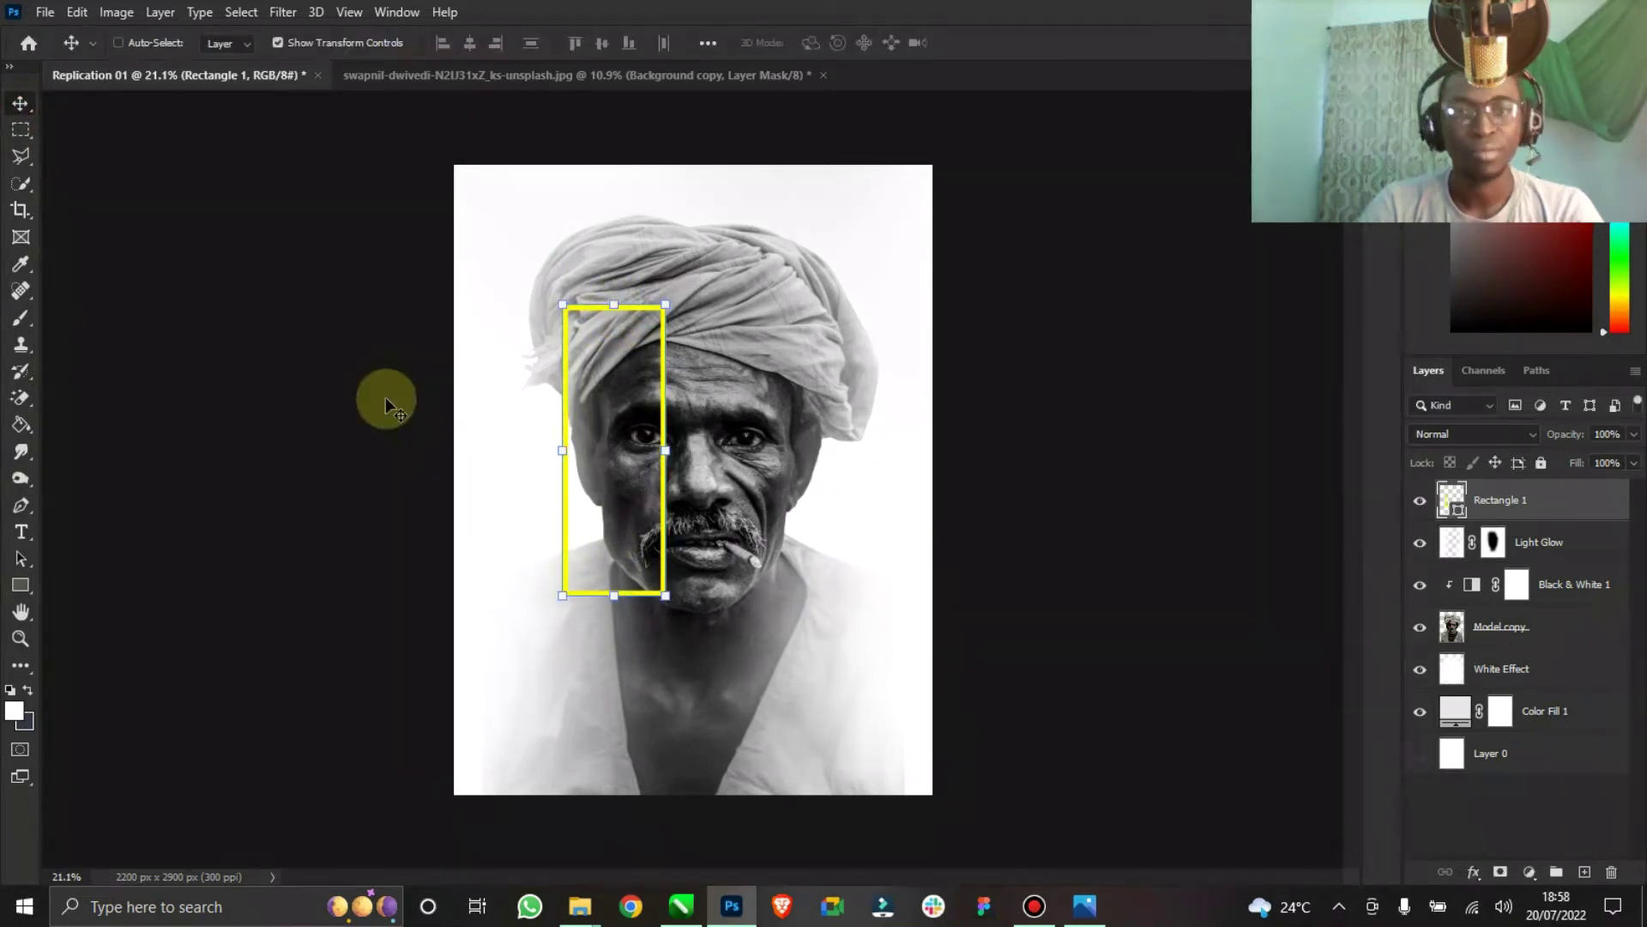
left_click(319, 47)
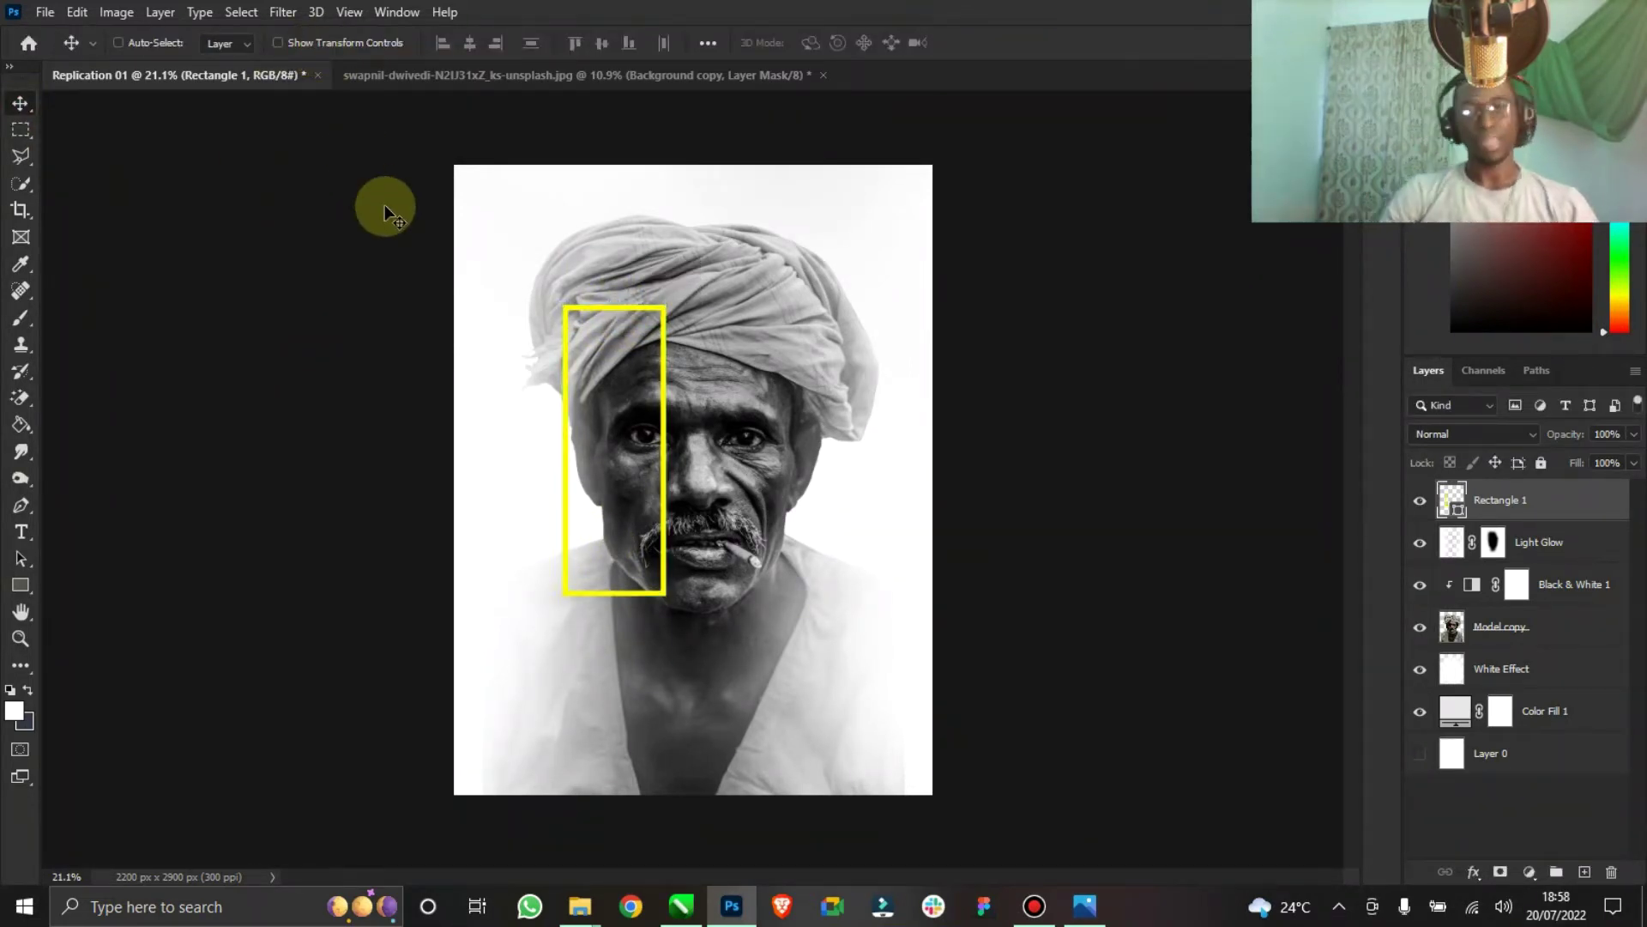
Examine the yellow frame's lines and lettering on the reference poster at up to 313% zoom, and return to the portrait design.
left_click(1086, 906)
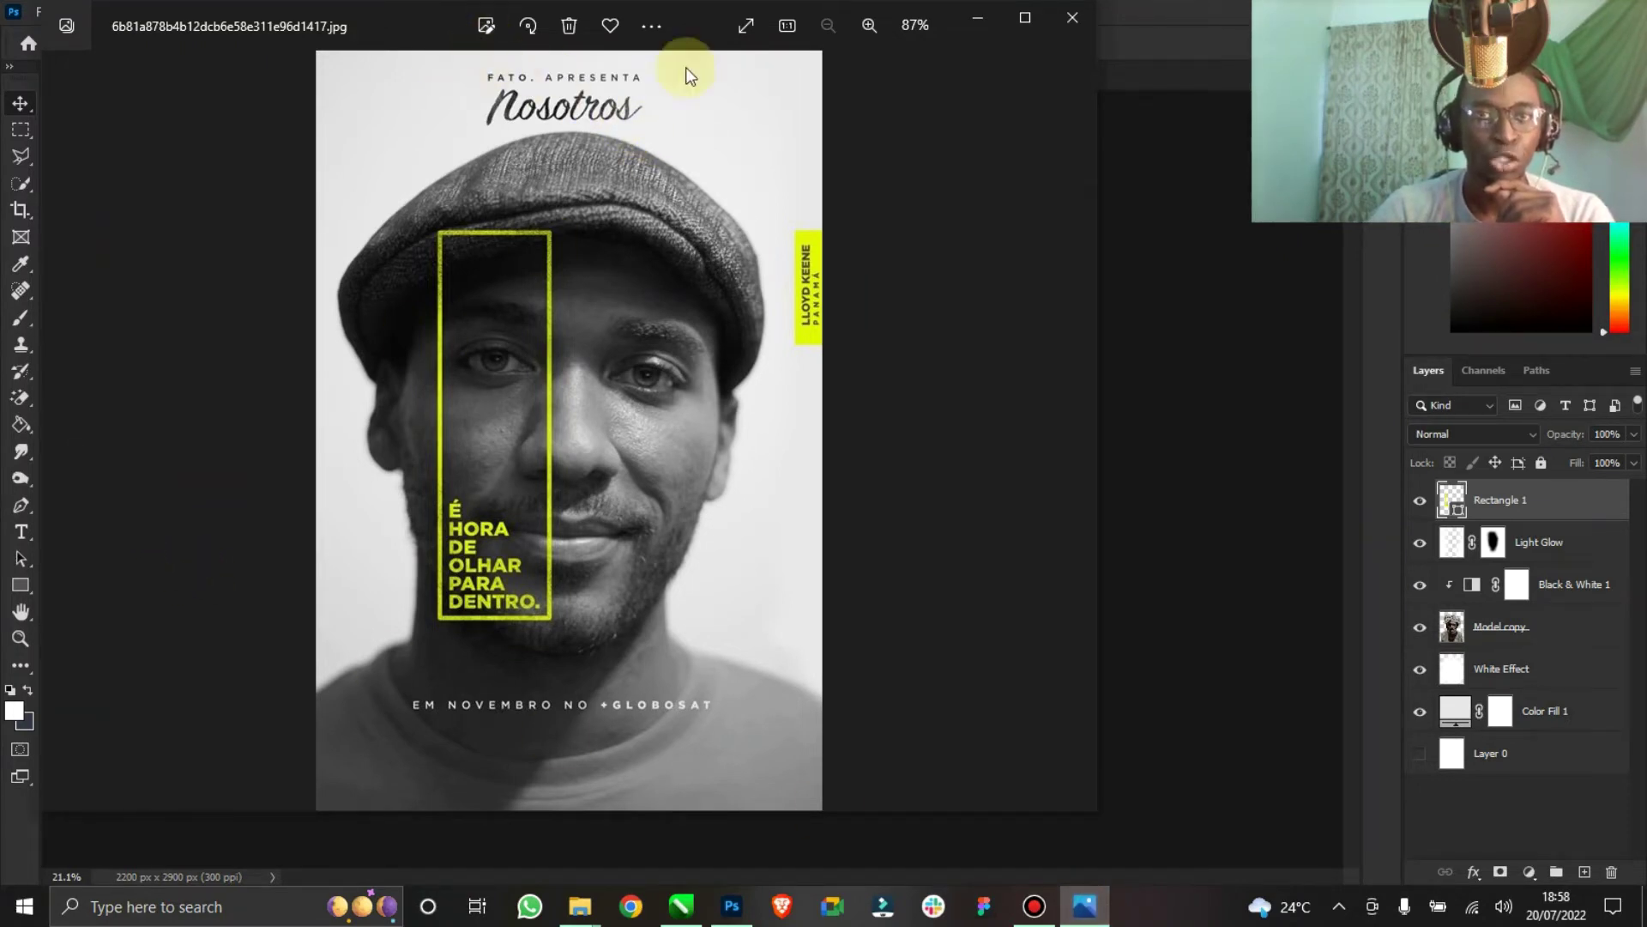
left_click(20, 639)
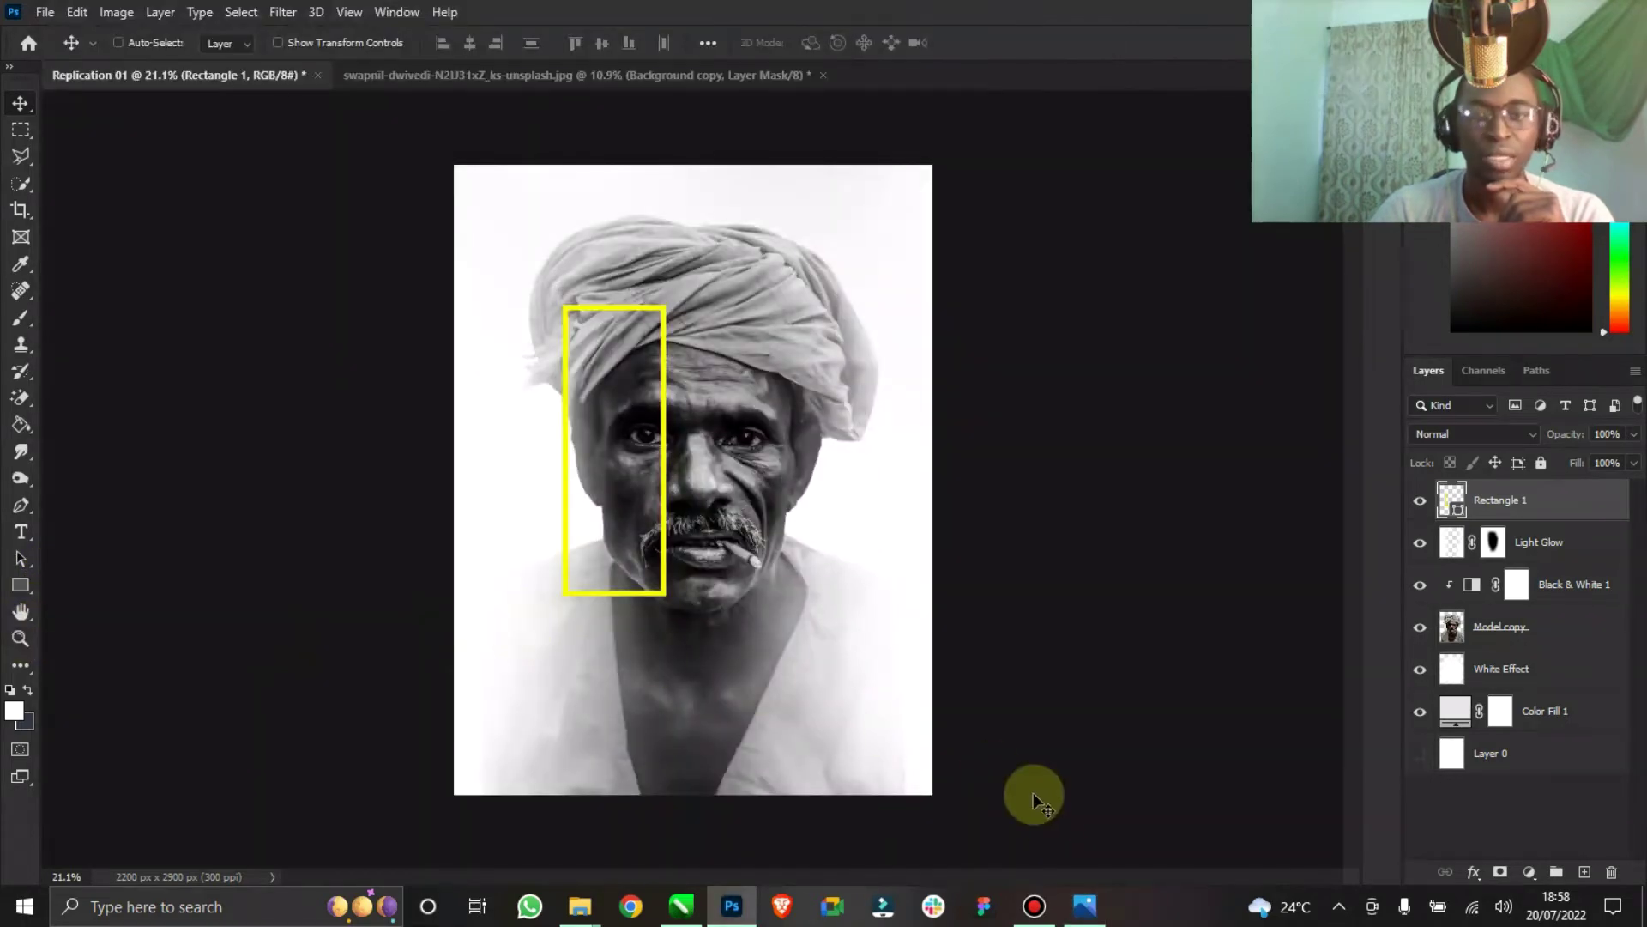
left_click(1082, 899)
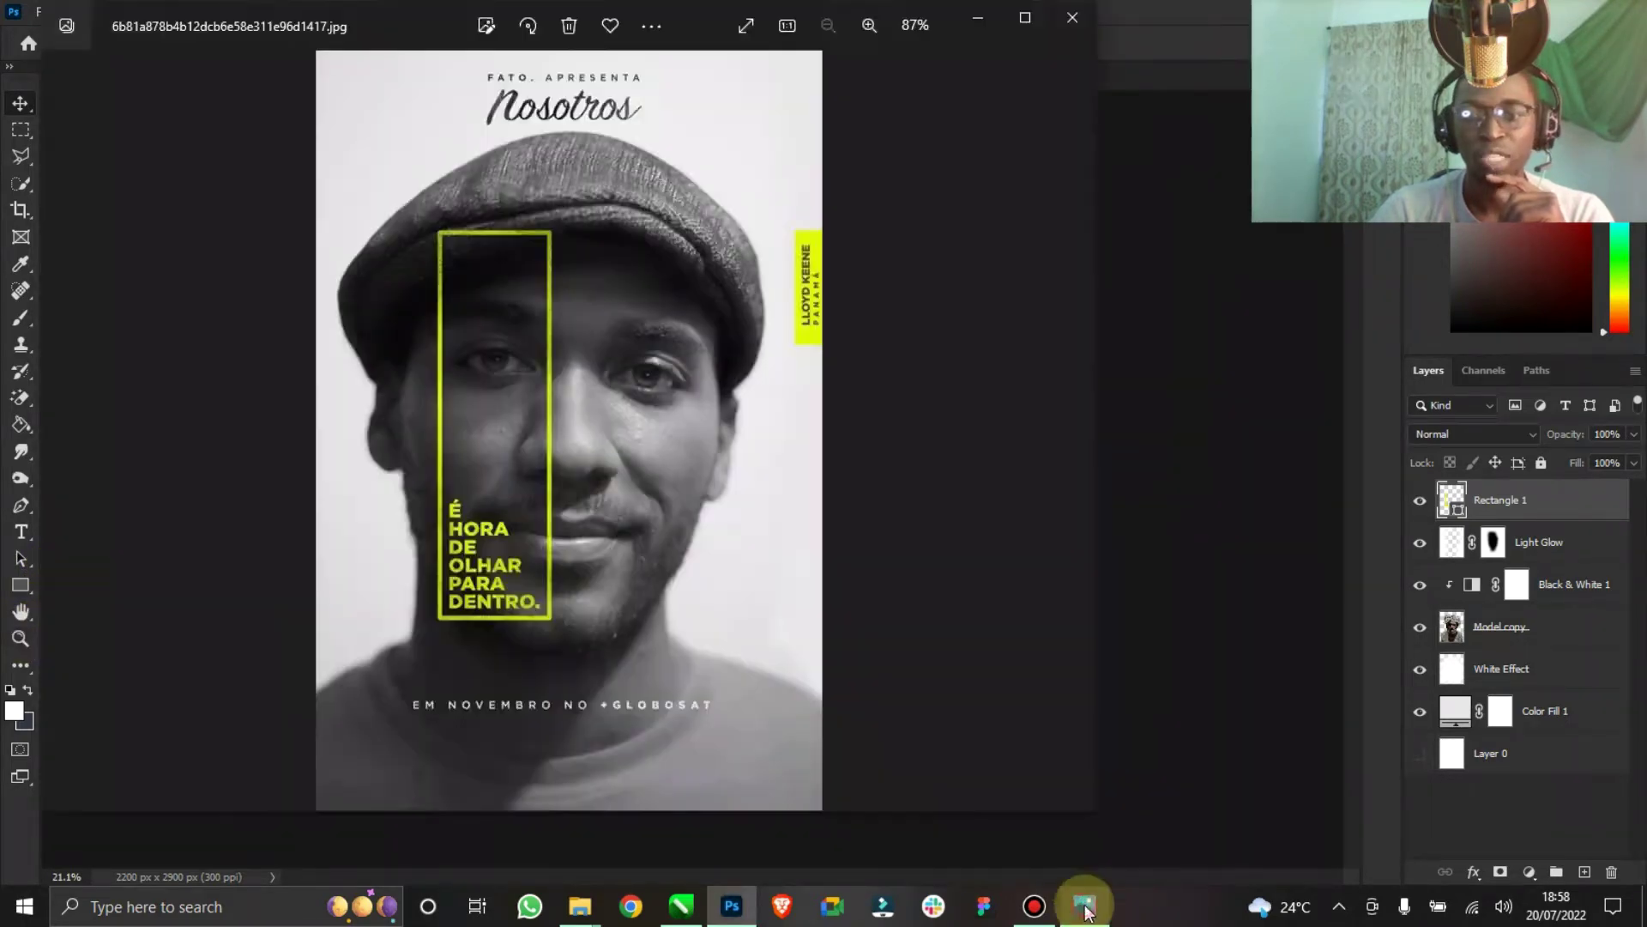
left_click(871, 25)
left_click(872, 25)
left_click(872, 25)
left_click(871, 25)
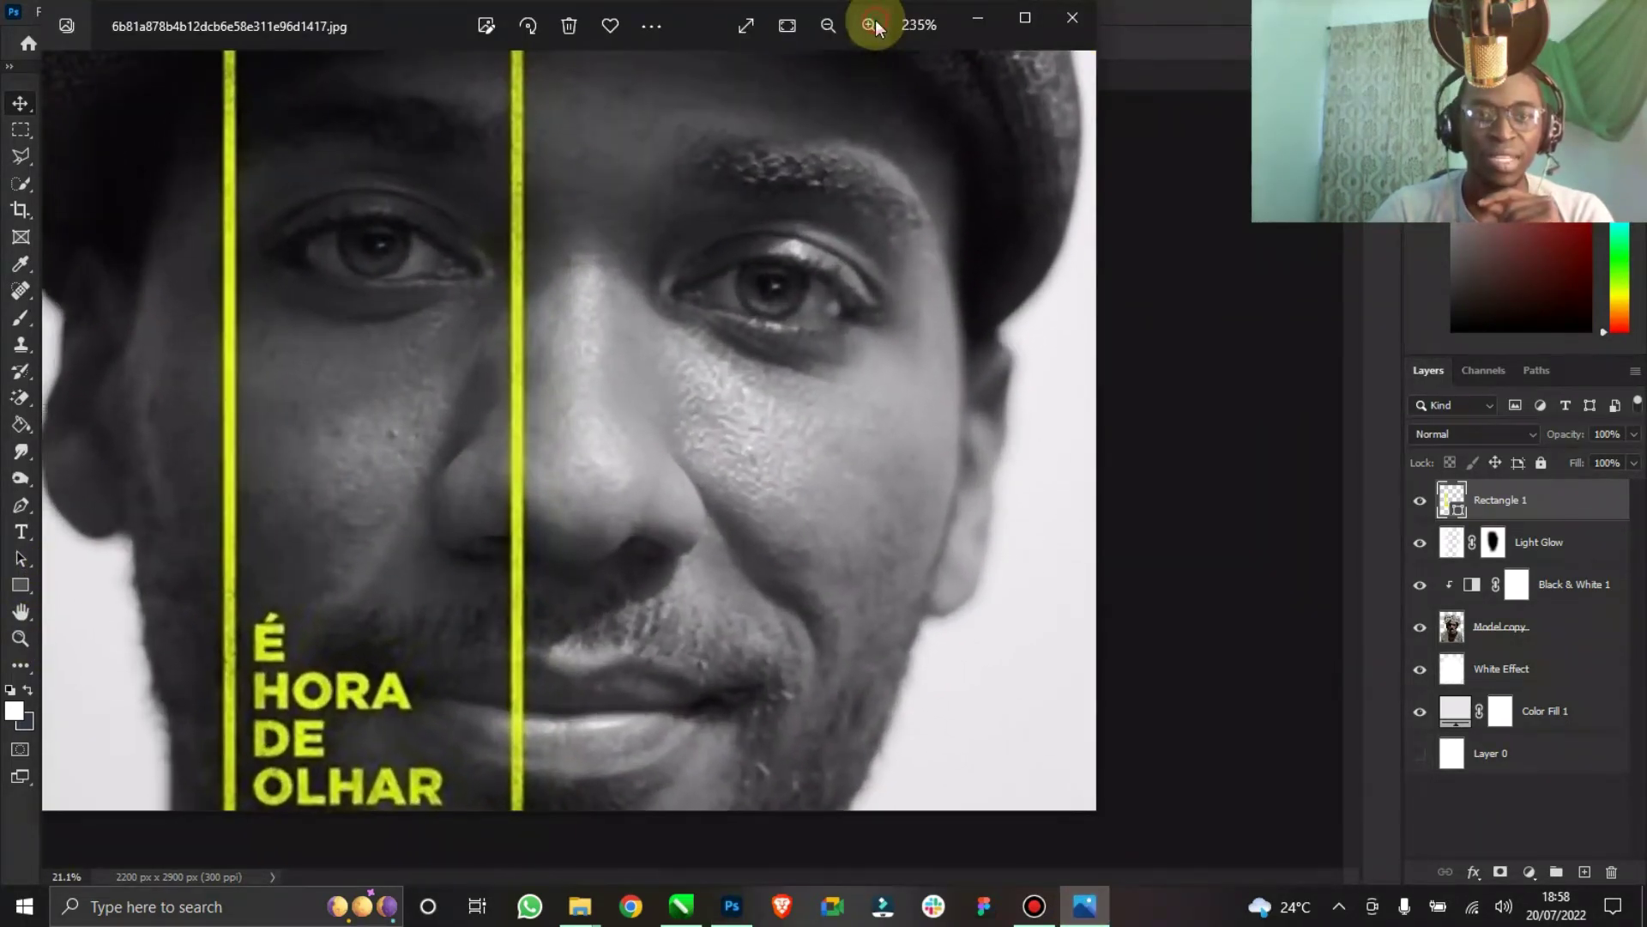
left_click(872, 25)
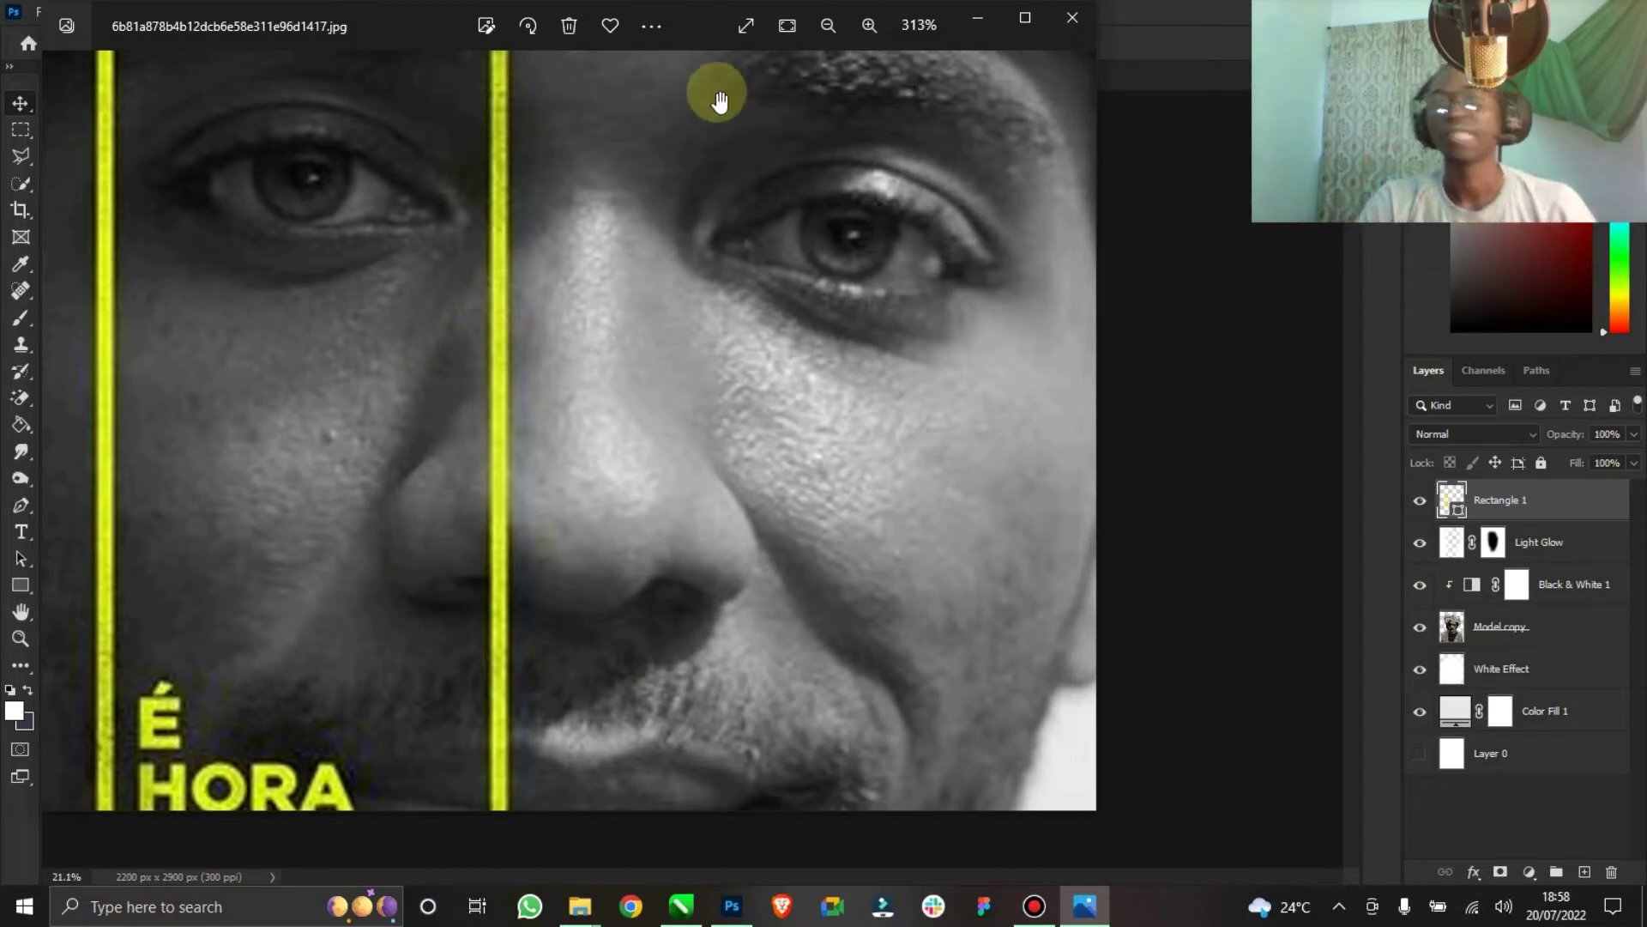
left_click(842, 29)
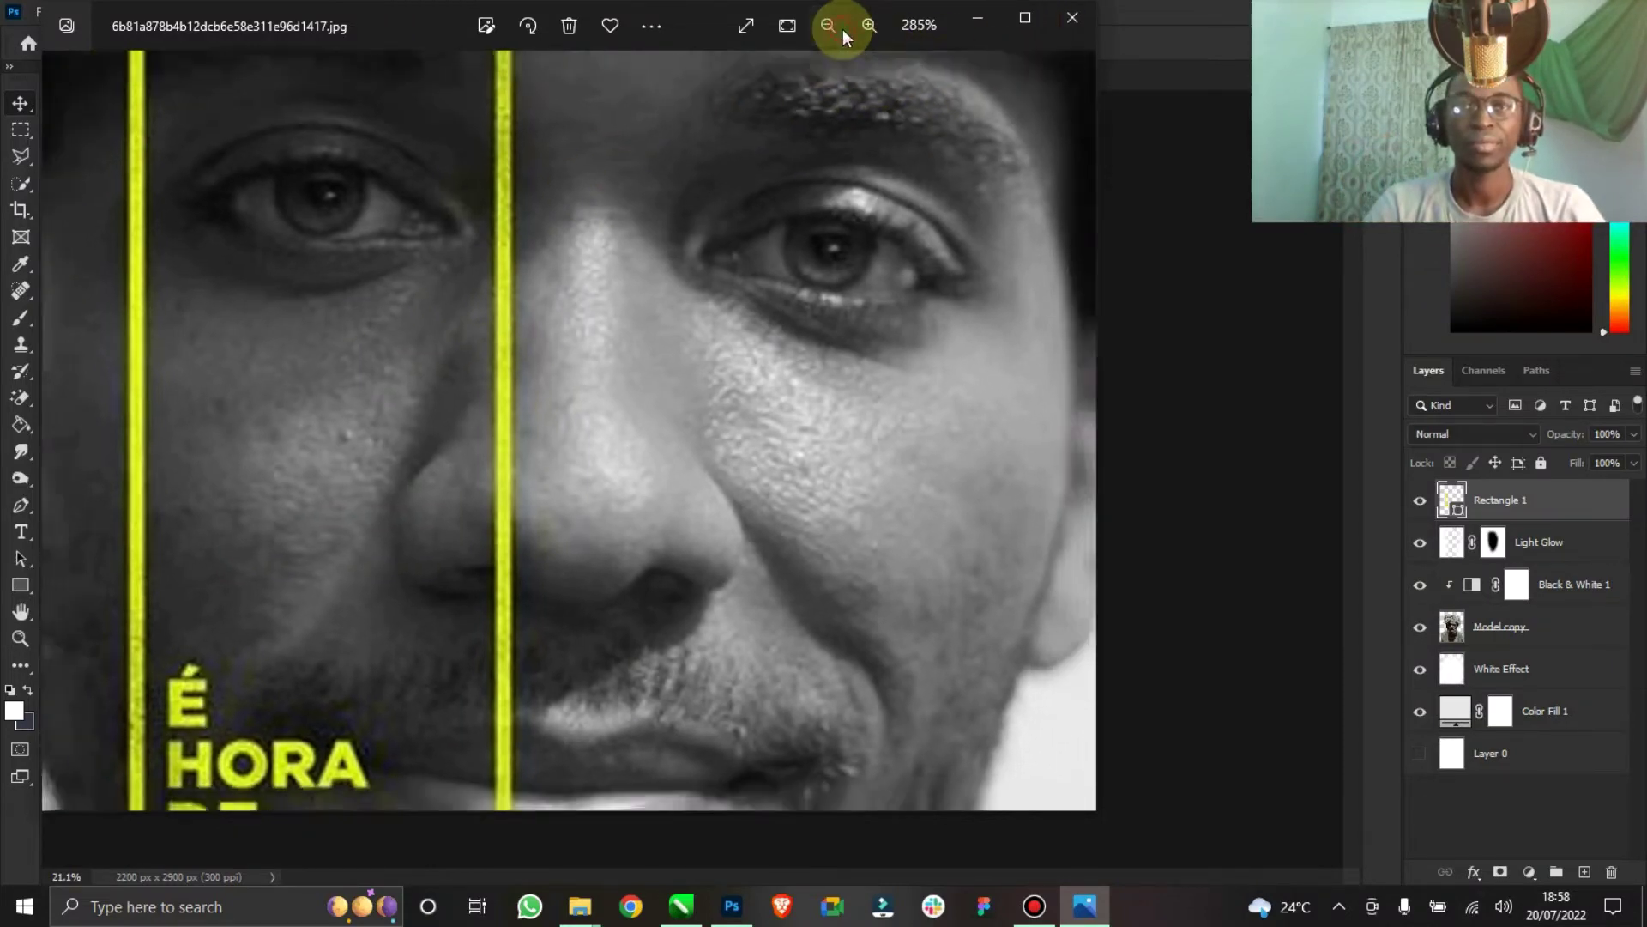
left_click(842, 30)
left_click(842, 29)
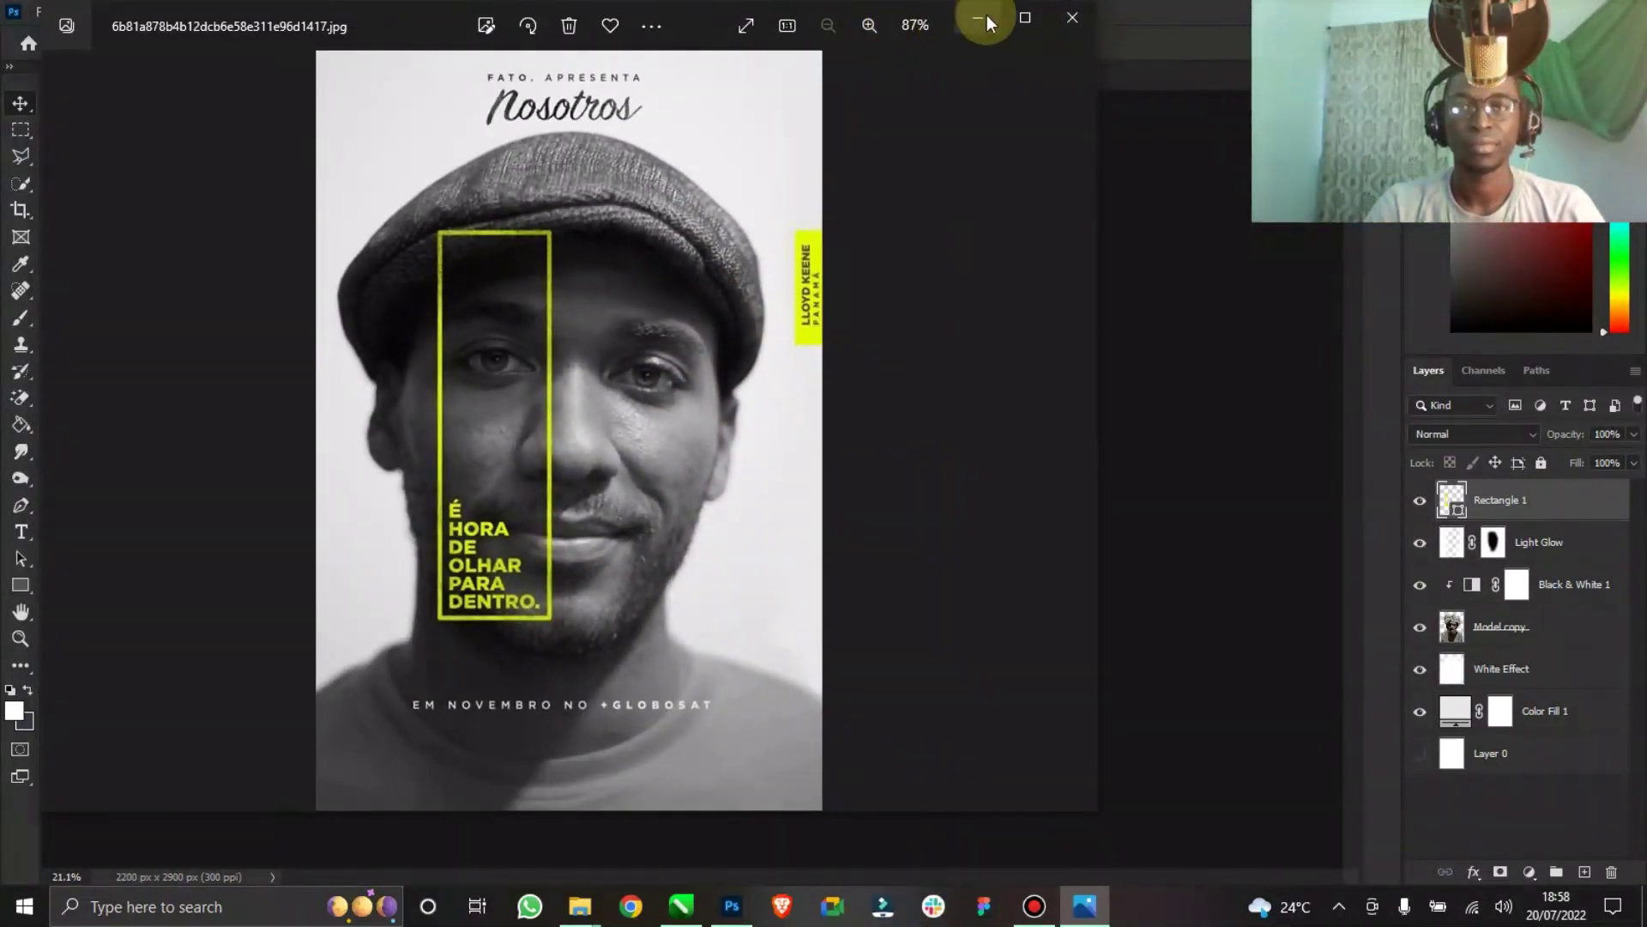
left_click(988, 19)
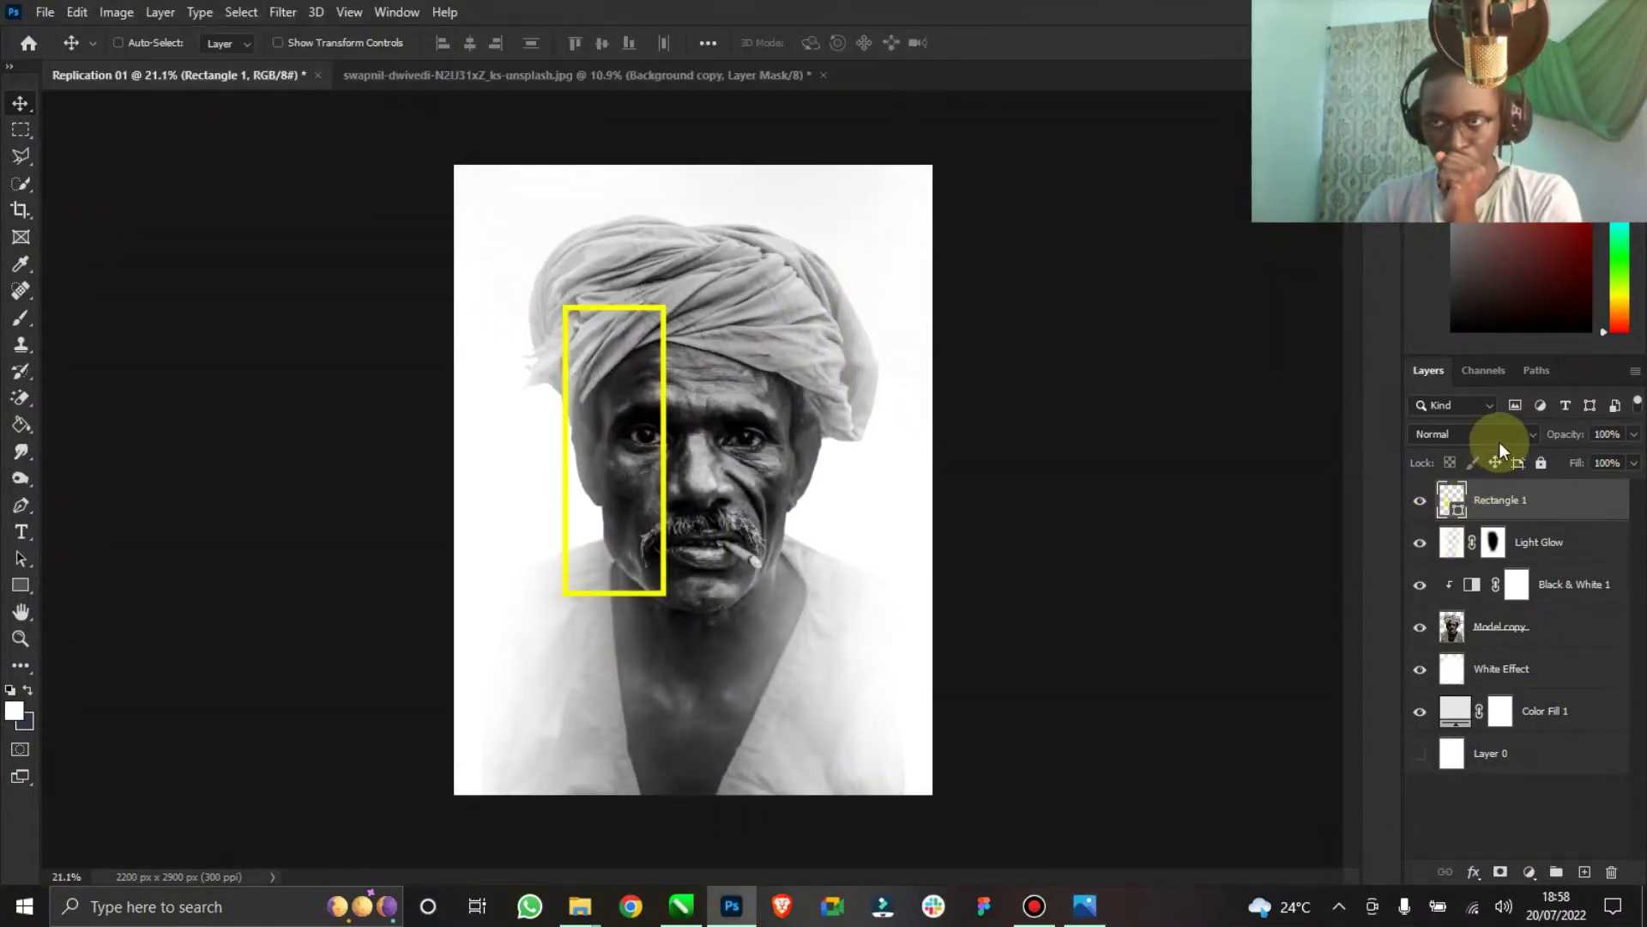
Preview other blend modes on the yellow rectangle's layer, keep Normal, and check the lettering inside the frame on the reference poster.
left_click(1535, 434)
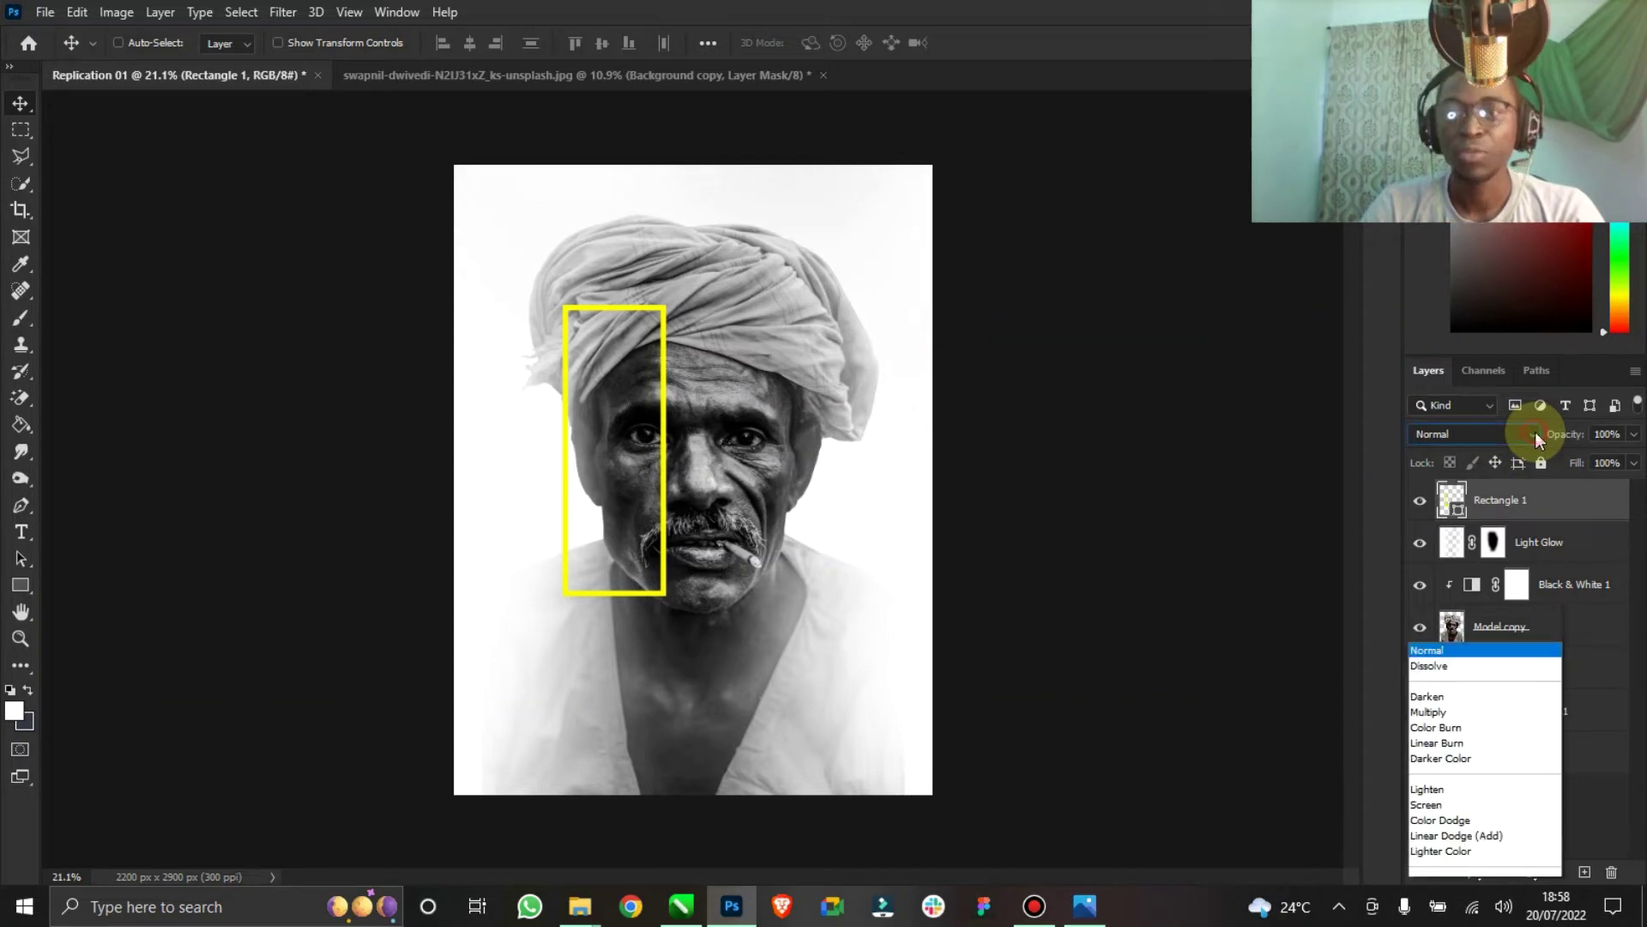
left_click(1598, 504)
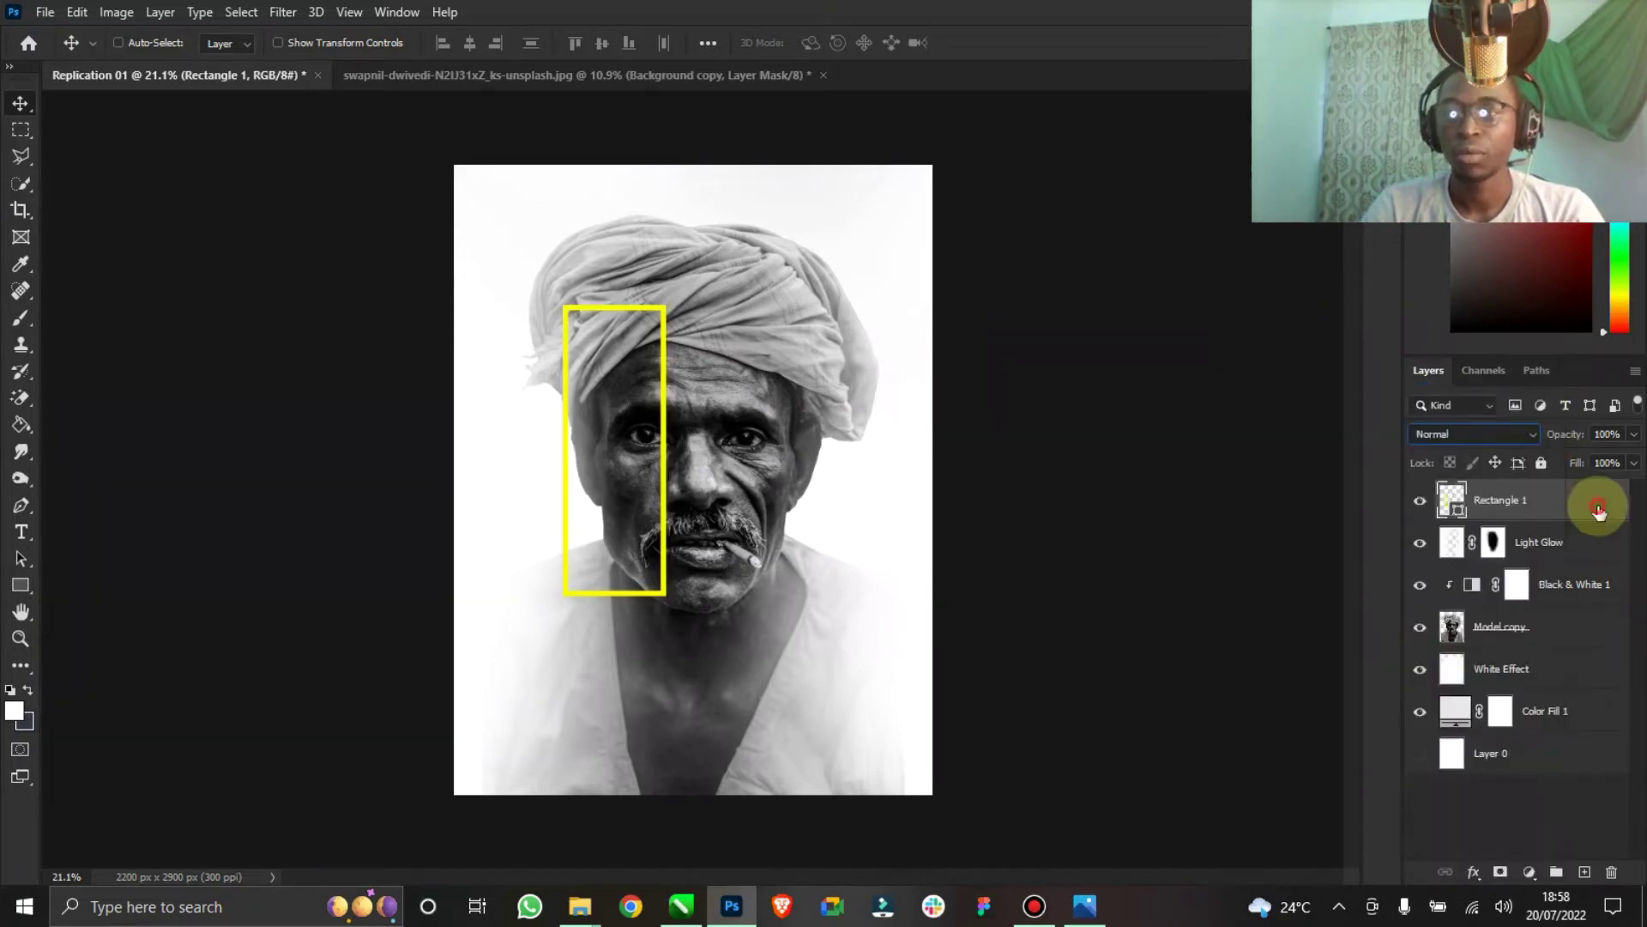
left_click(1532, 435)
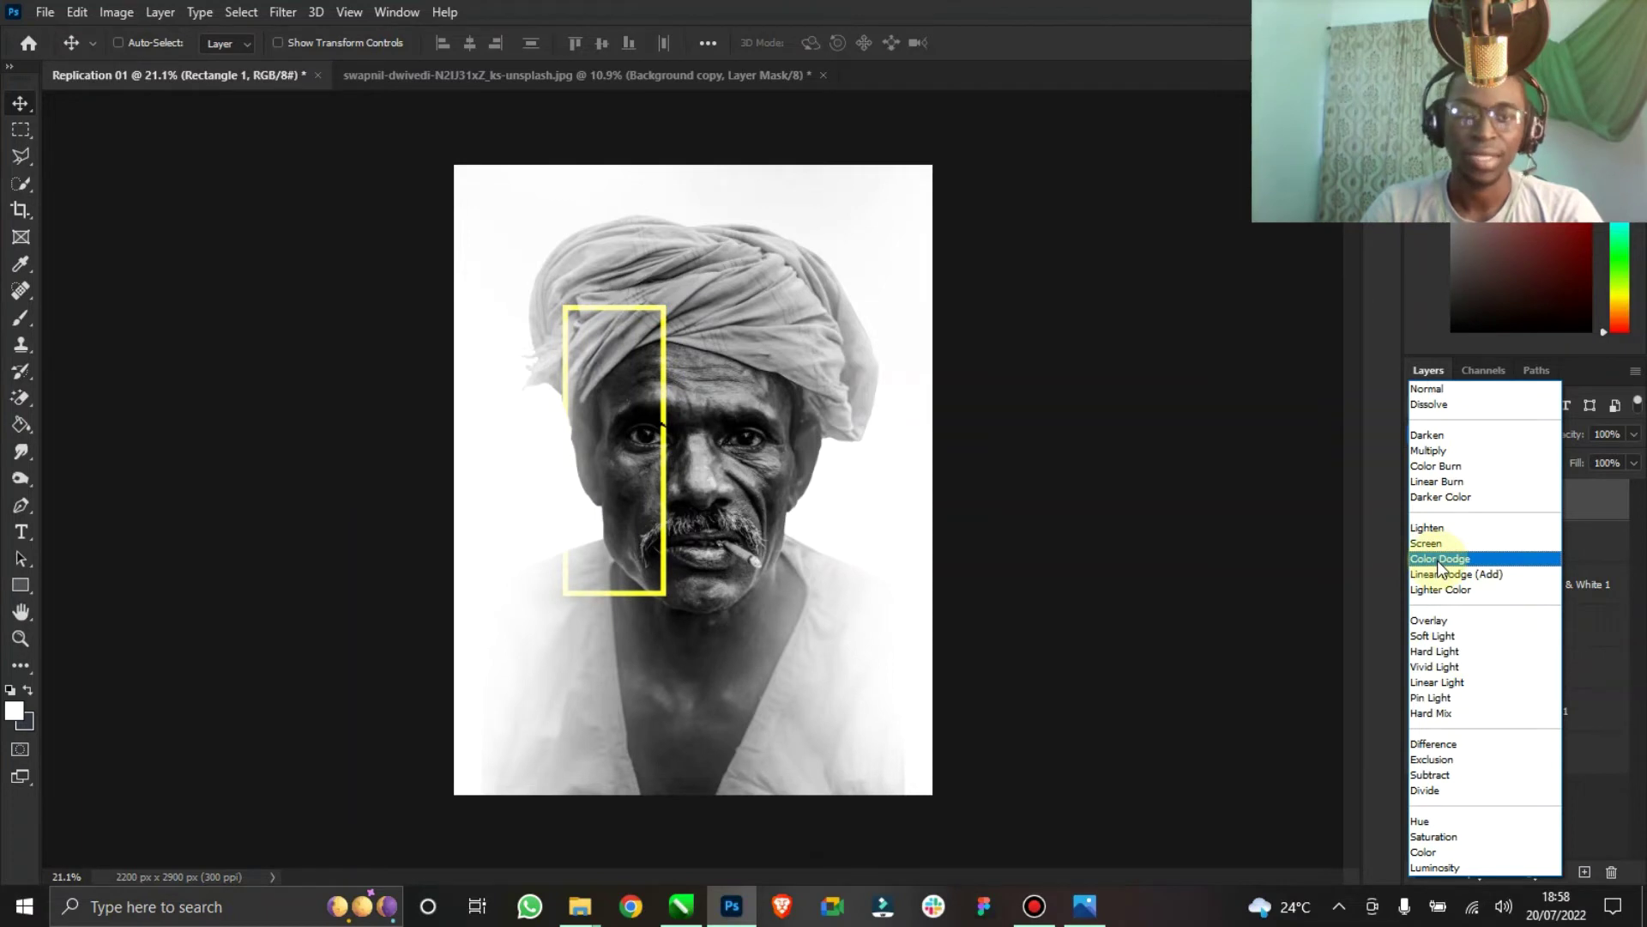
left_click(1431, 388)
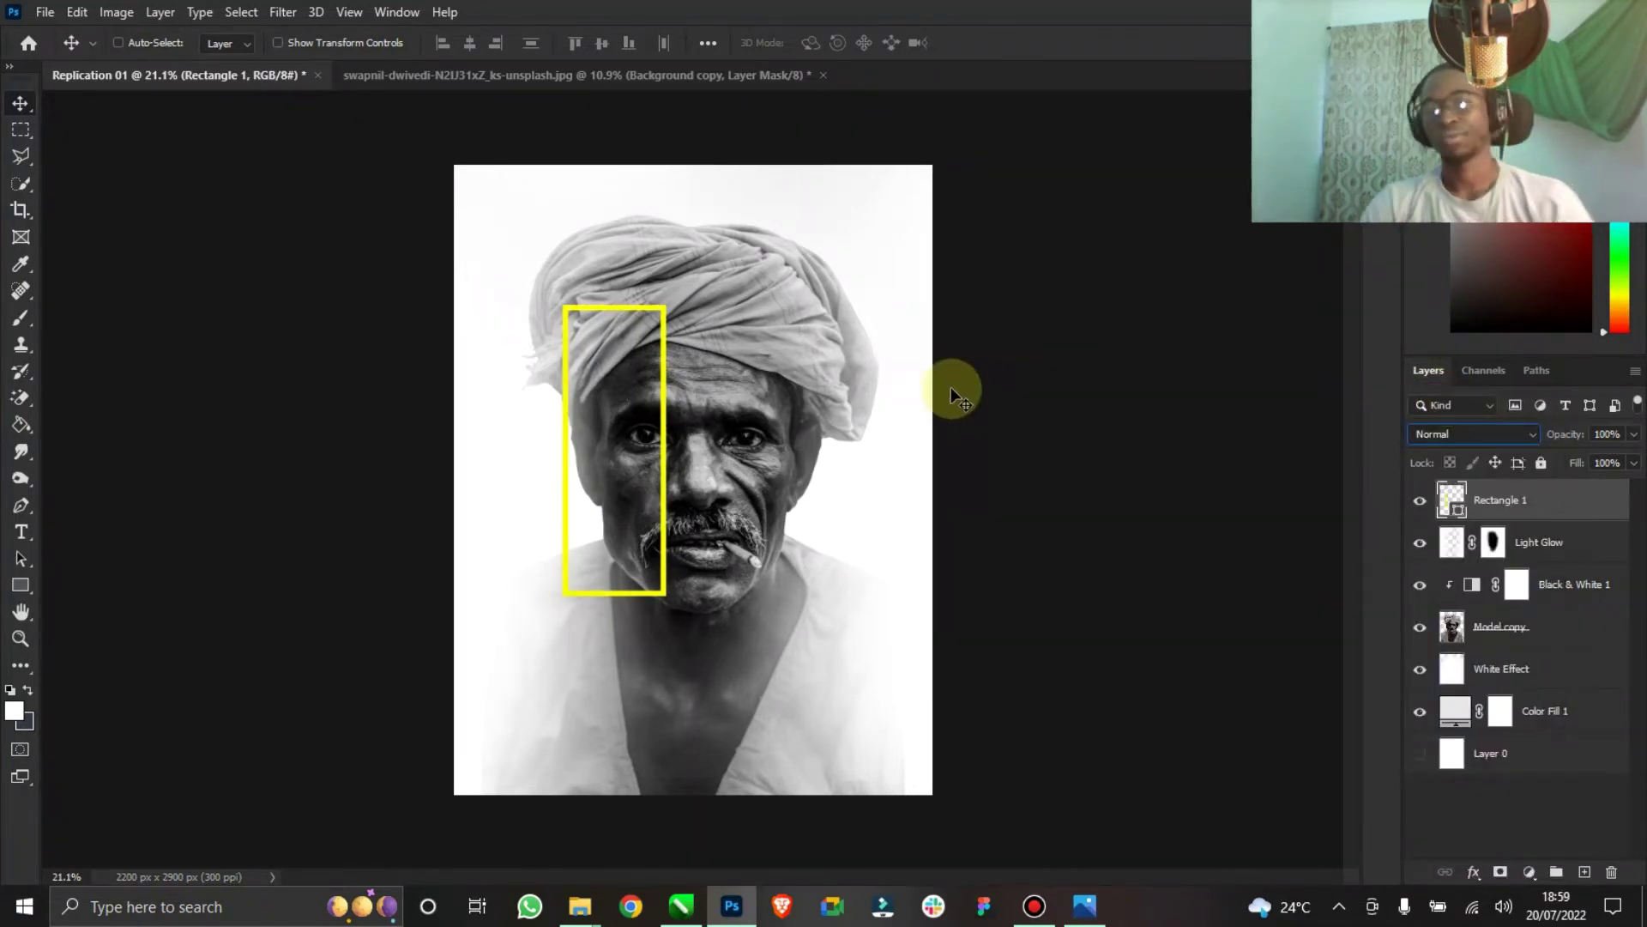
left_click(1082, 907)
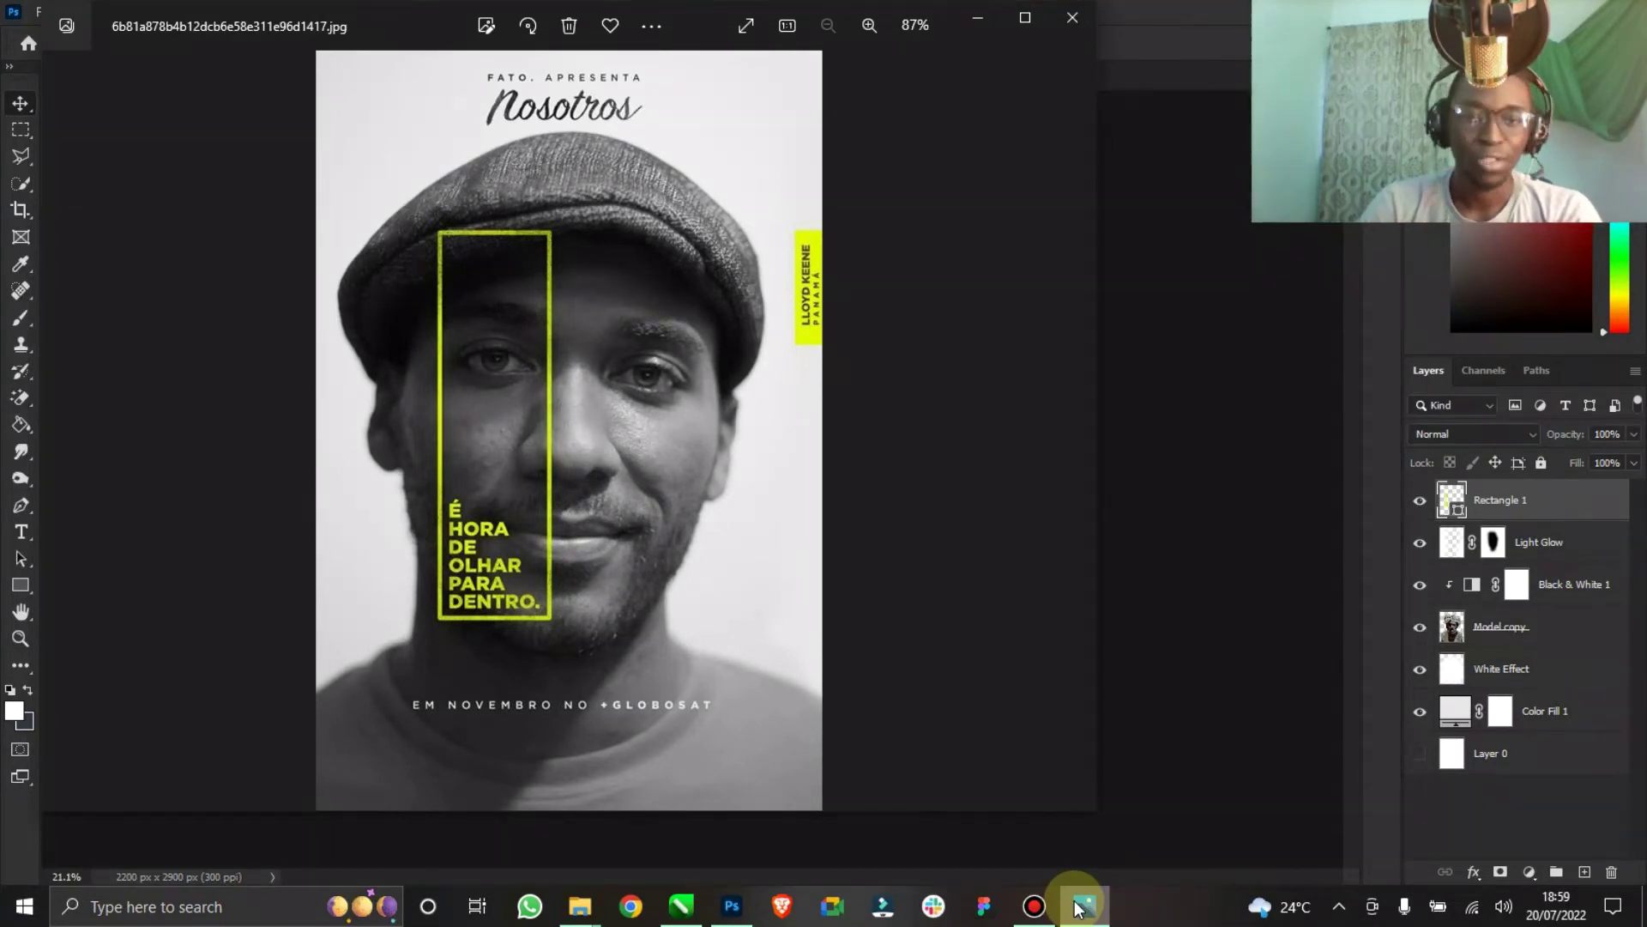
left_click(1083, 906)
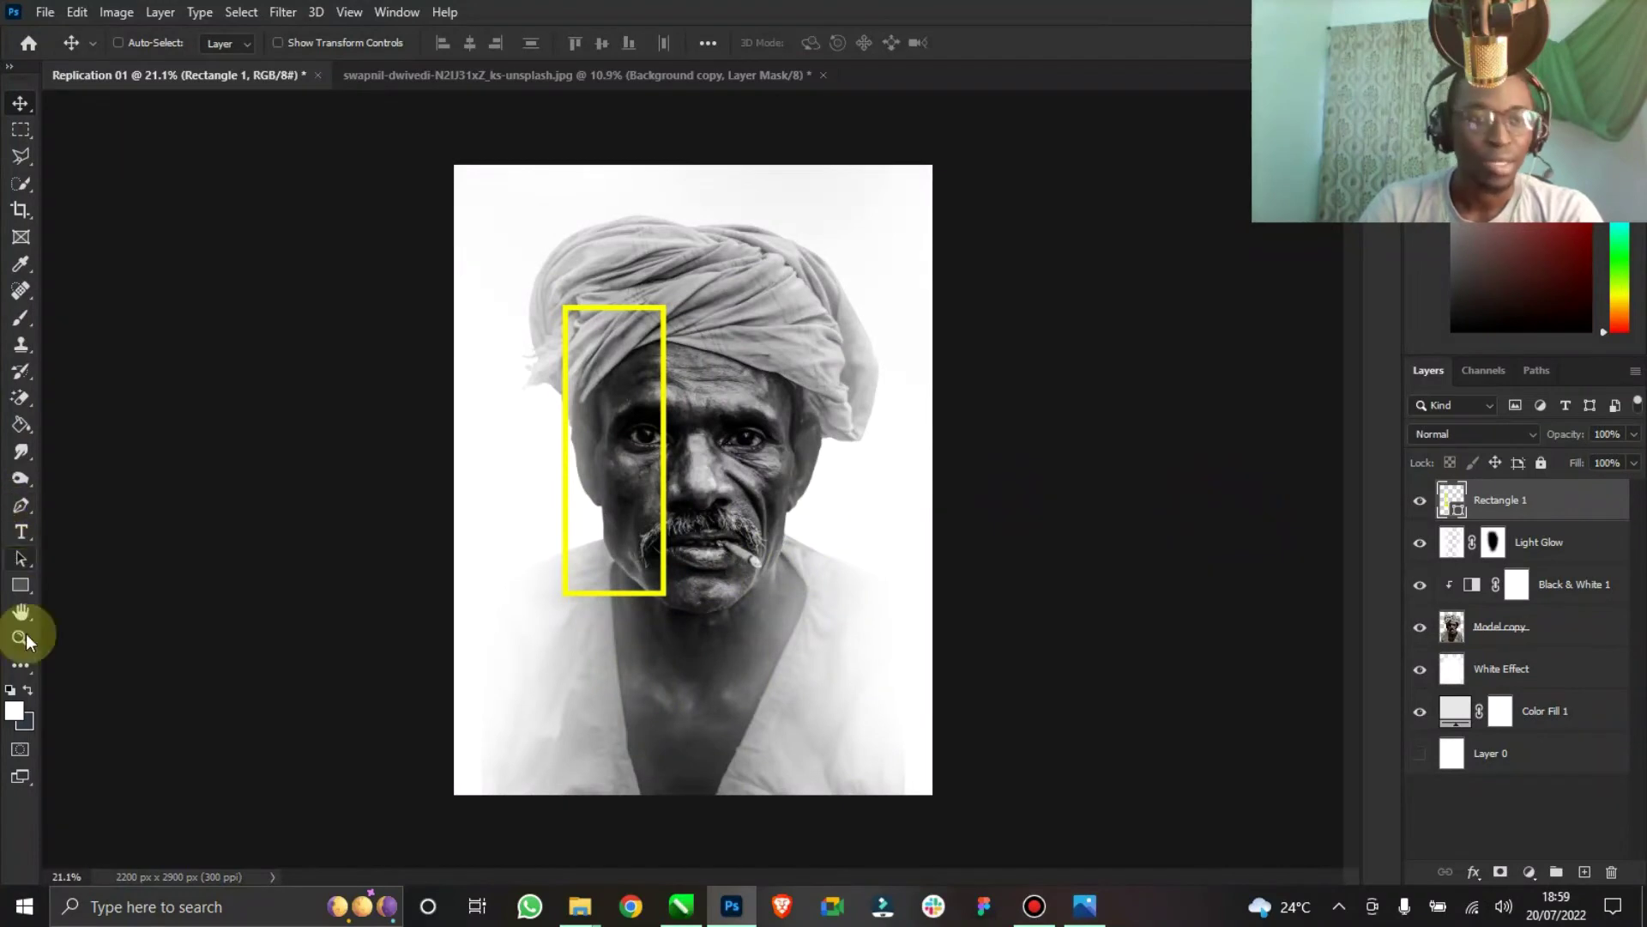
Set the foreground colour to the yellow sampled from the rectangle's outline.
left_click(14, 710)
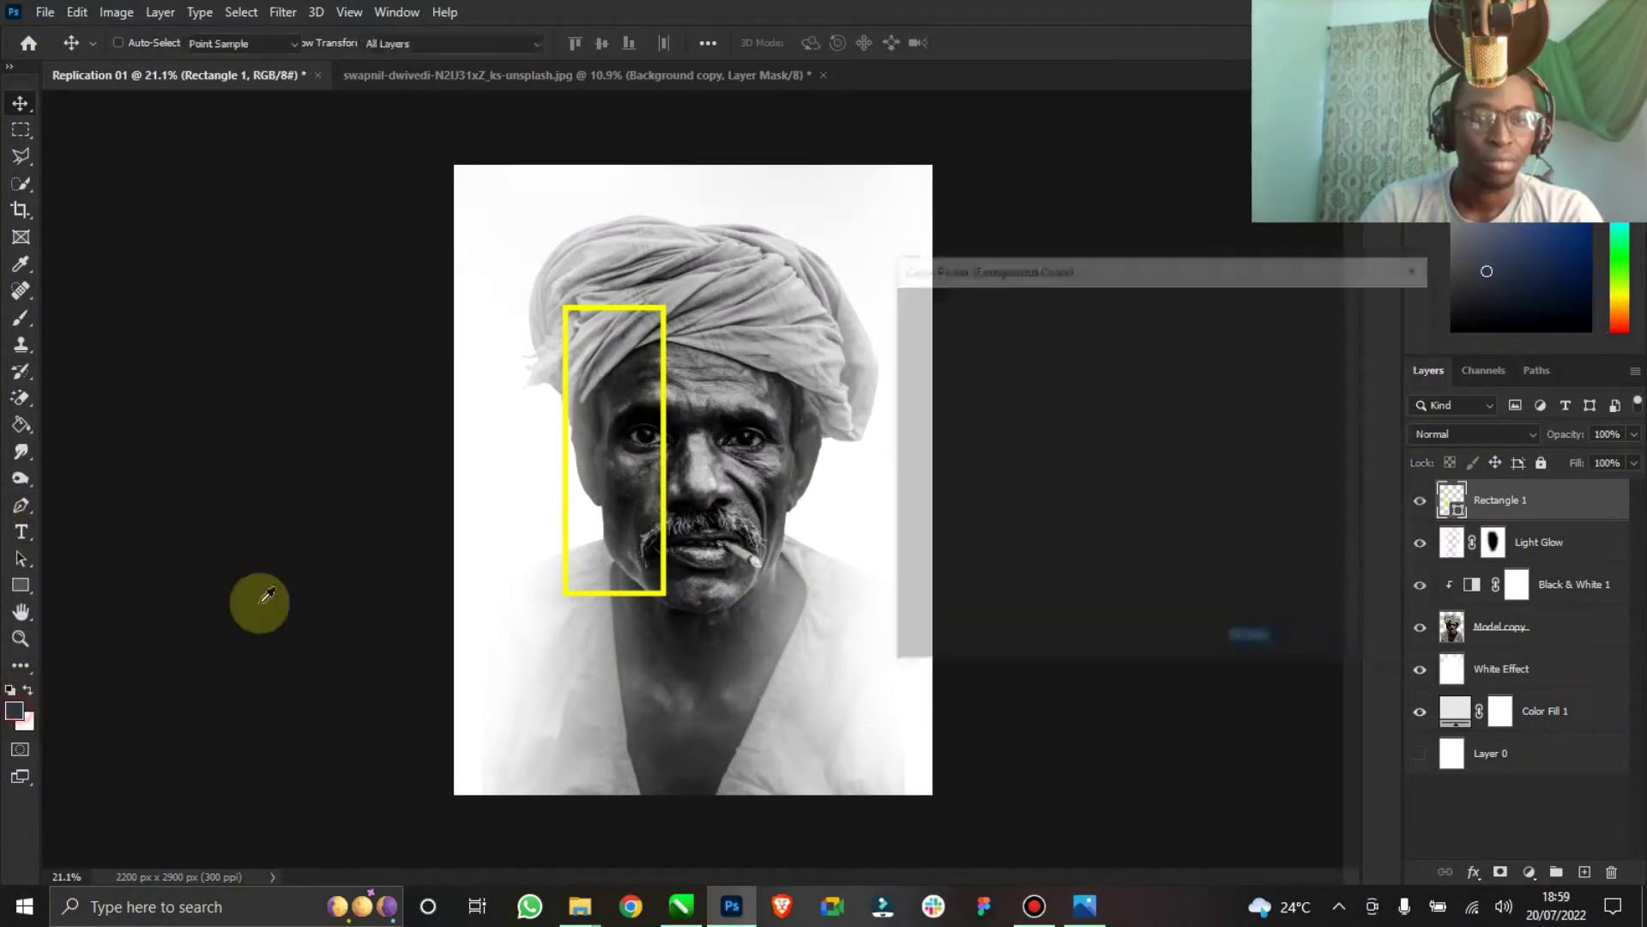
left_click(662, 412)
left_click(1393, 307)
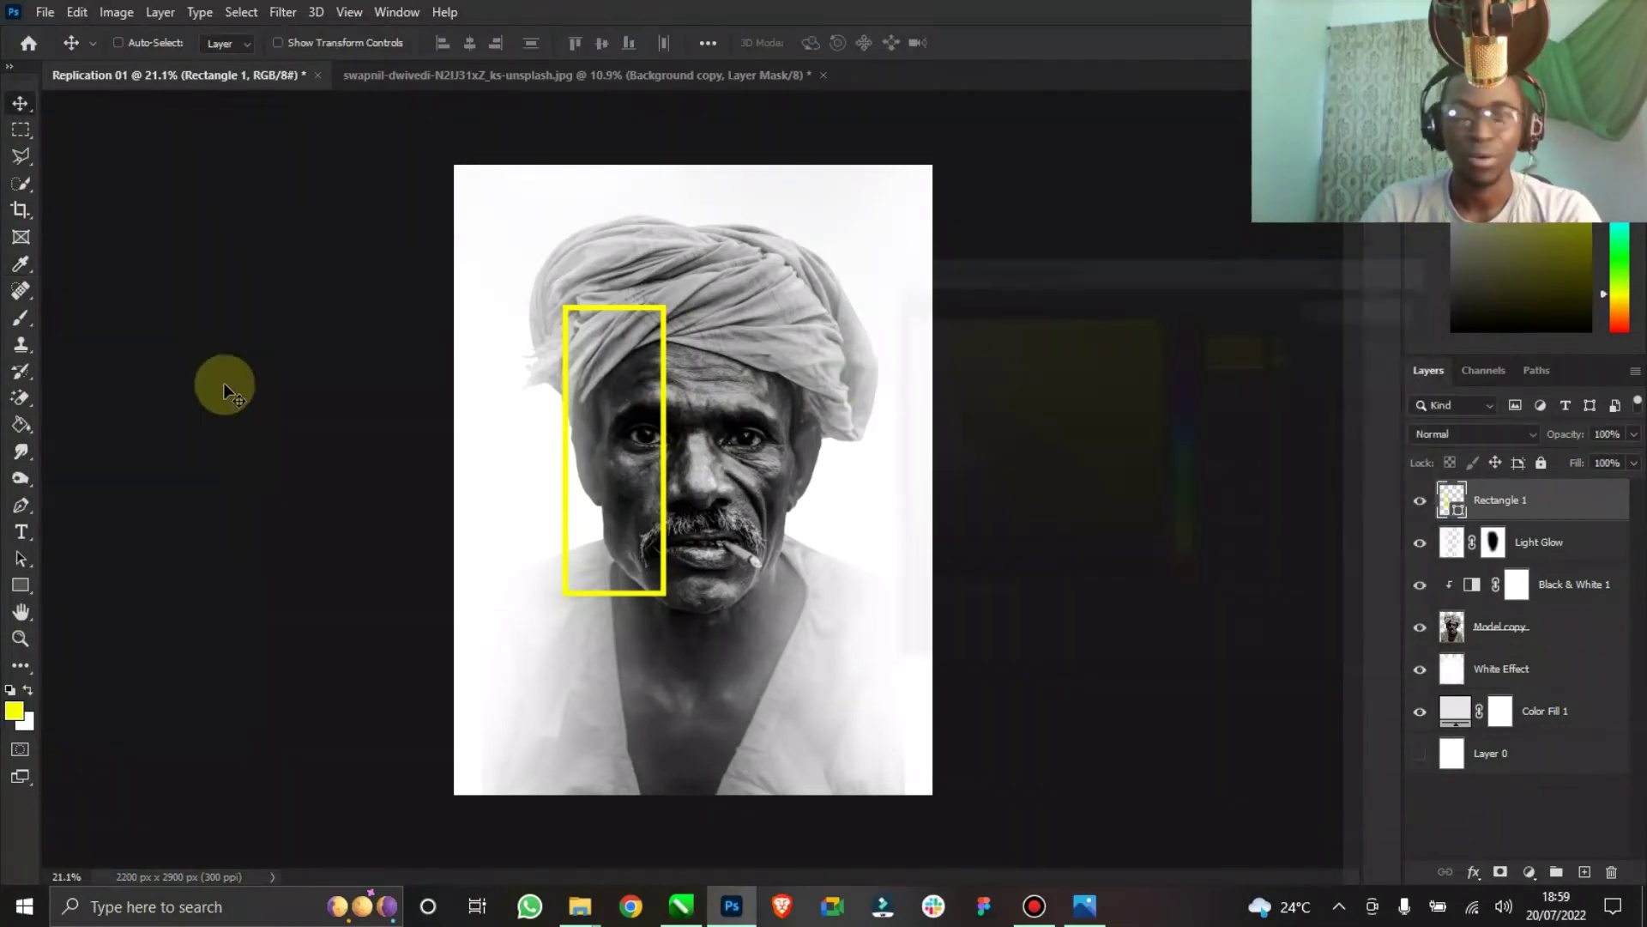
Start a yellow text layer over the man's mouth with "THIS IS" on the first line and "THE FACE OF" on the second.
left_click(21, 534)
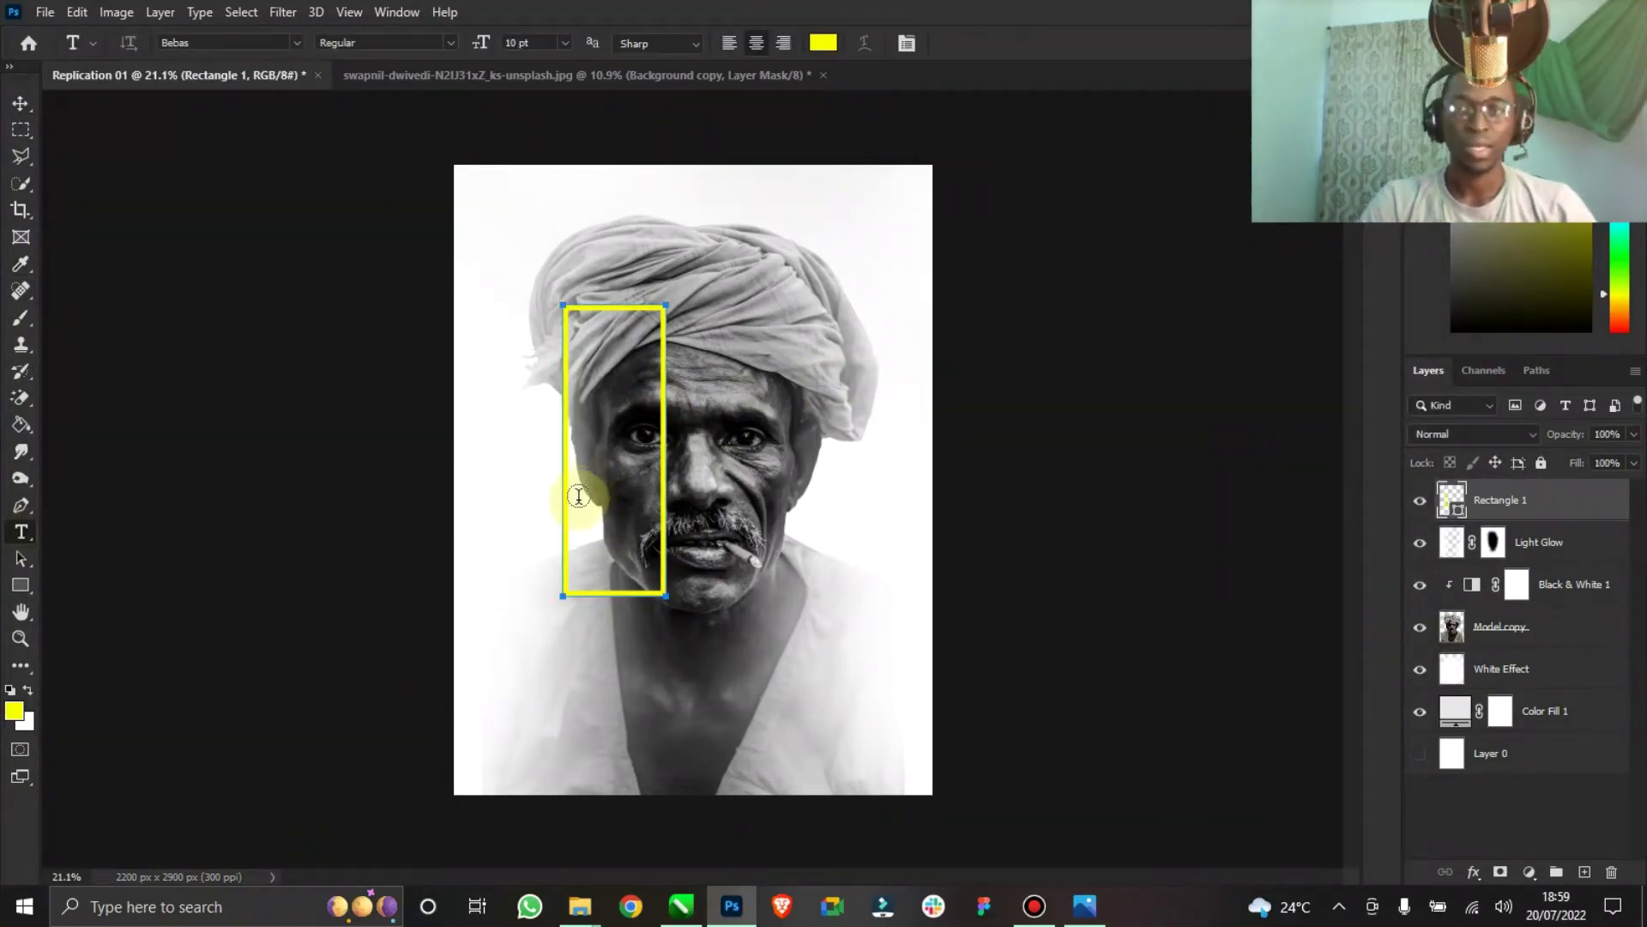
left_click(710, 509)
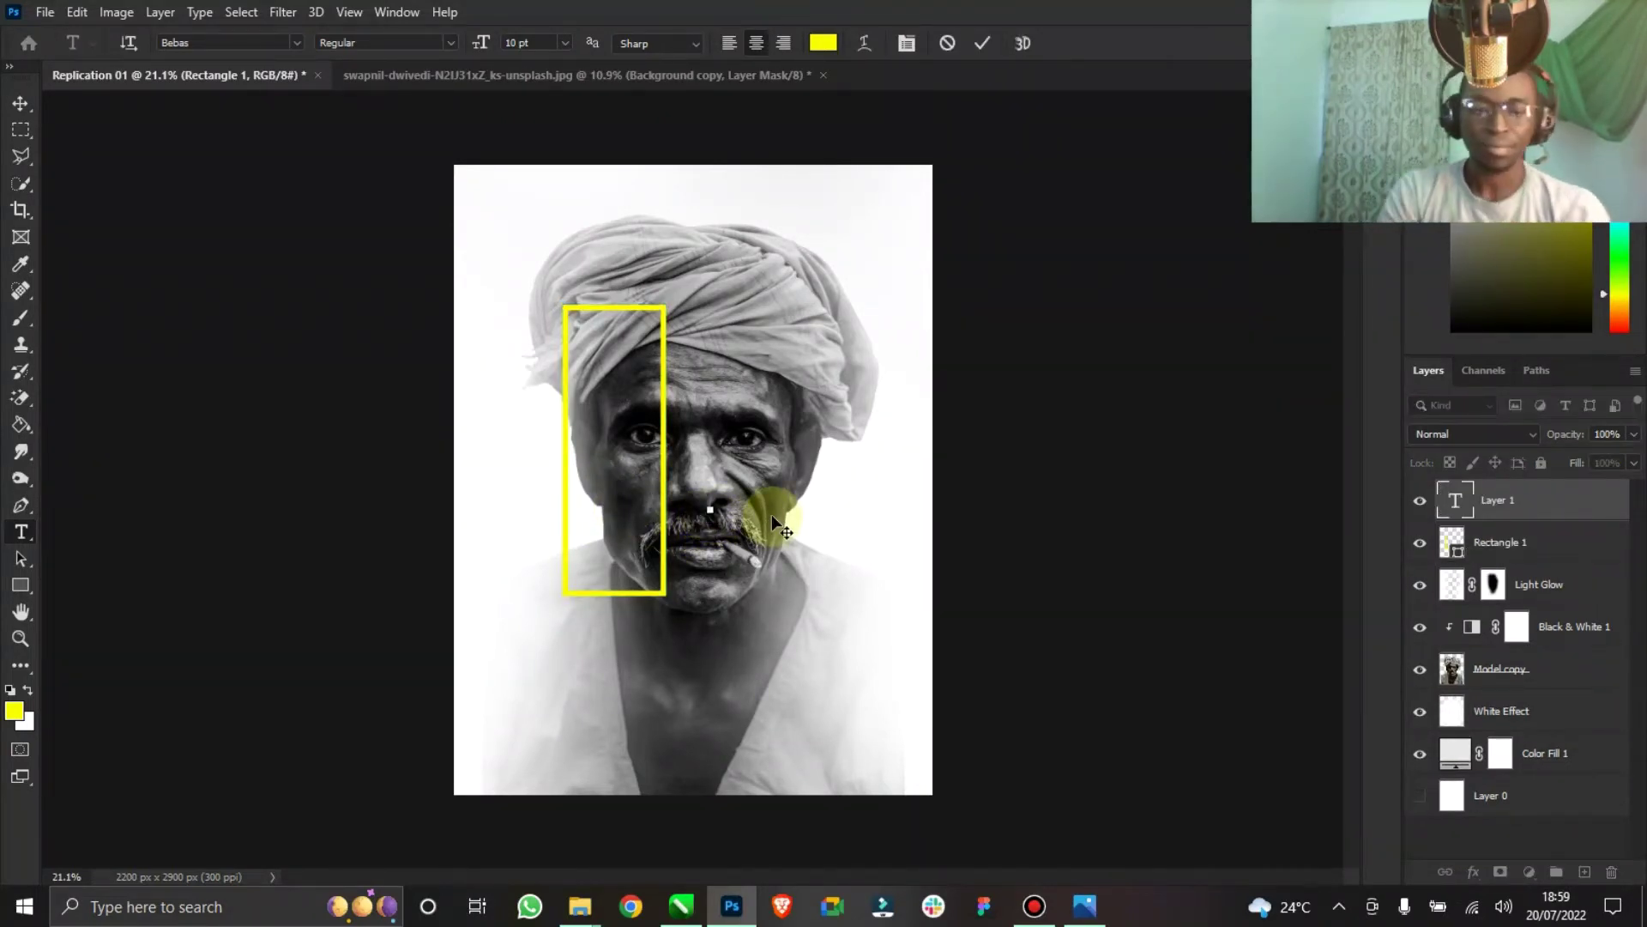
type("THE")
type("S")
type(" IS")
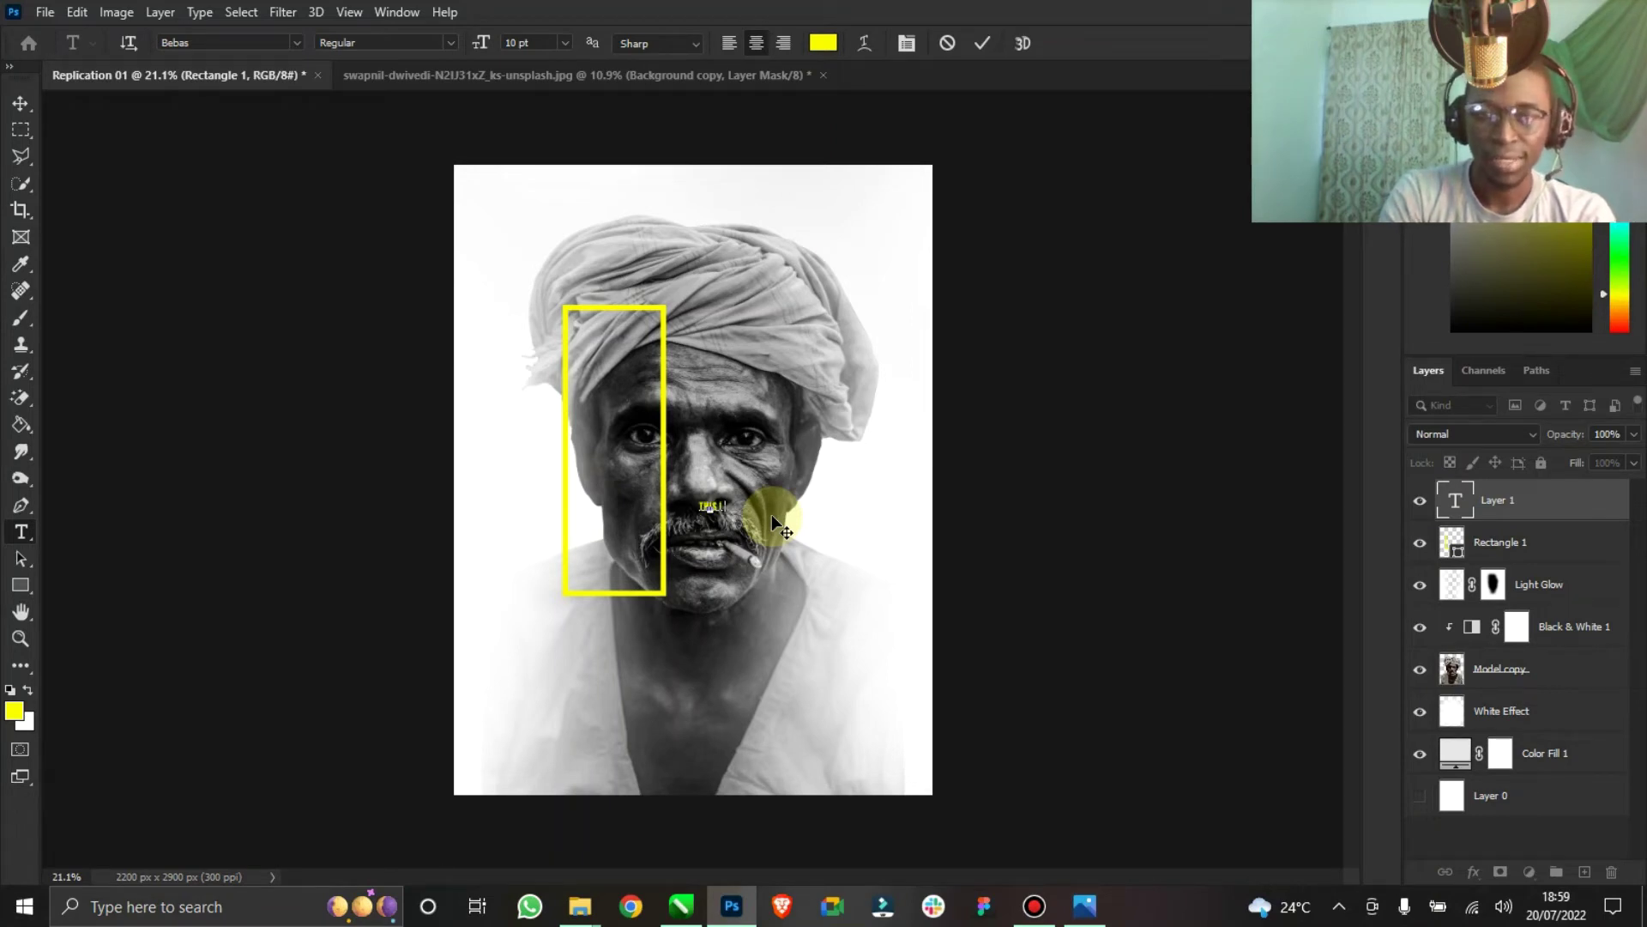
key("Return")
type("THE FACE")
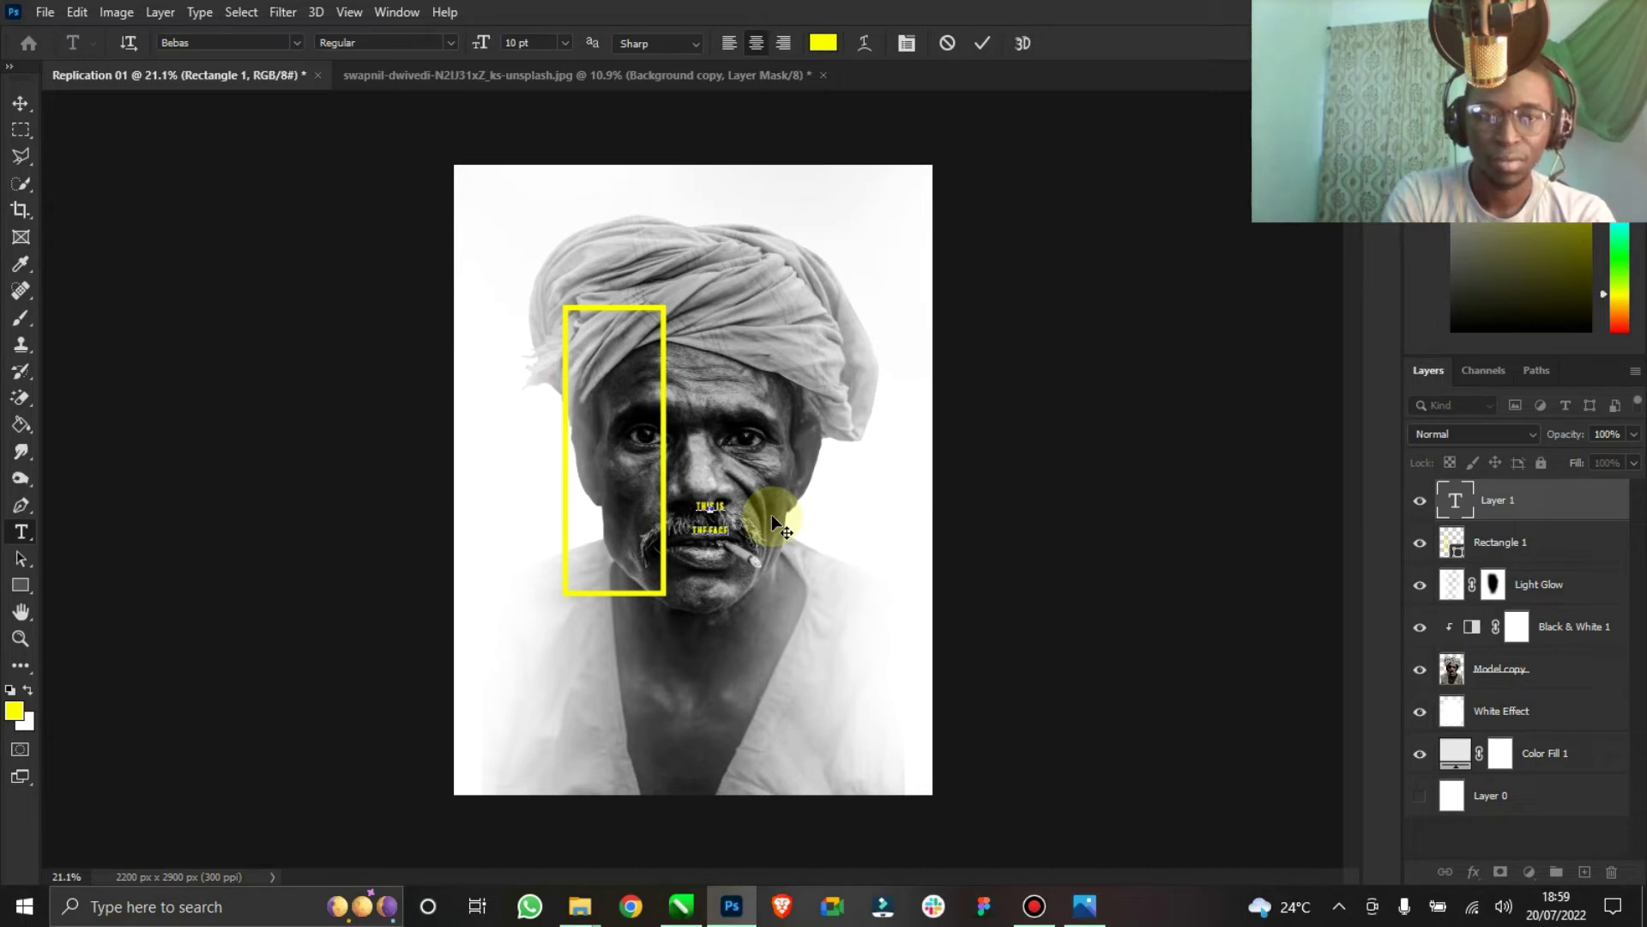
type(" OF")
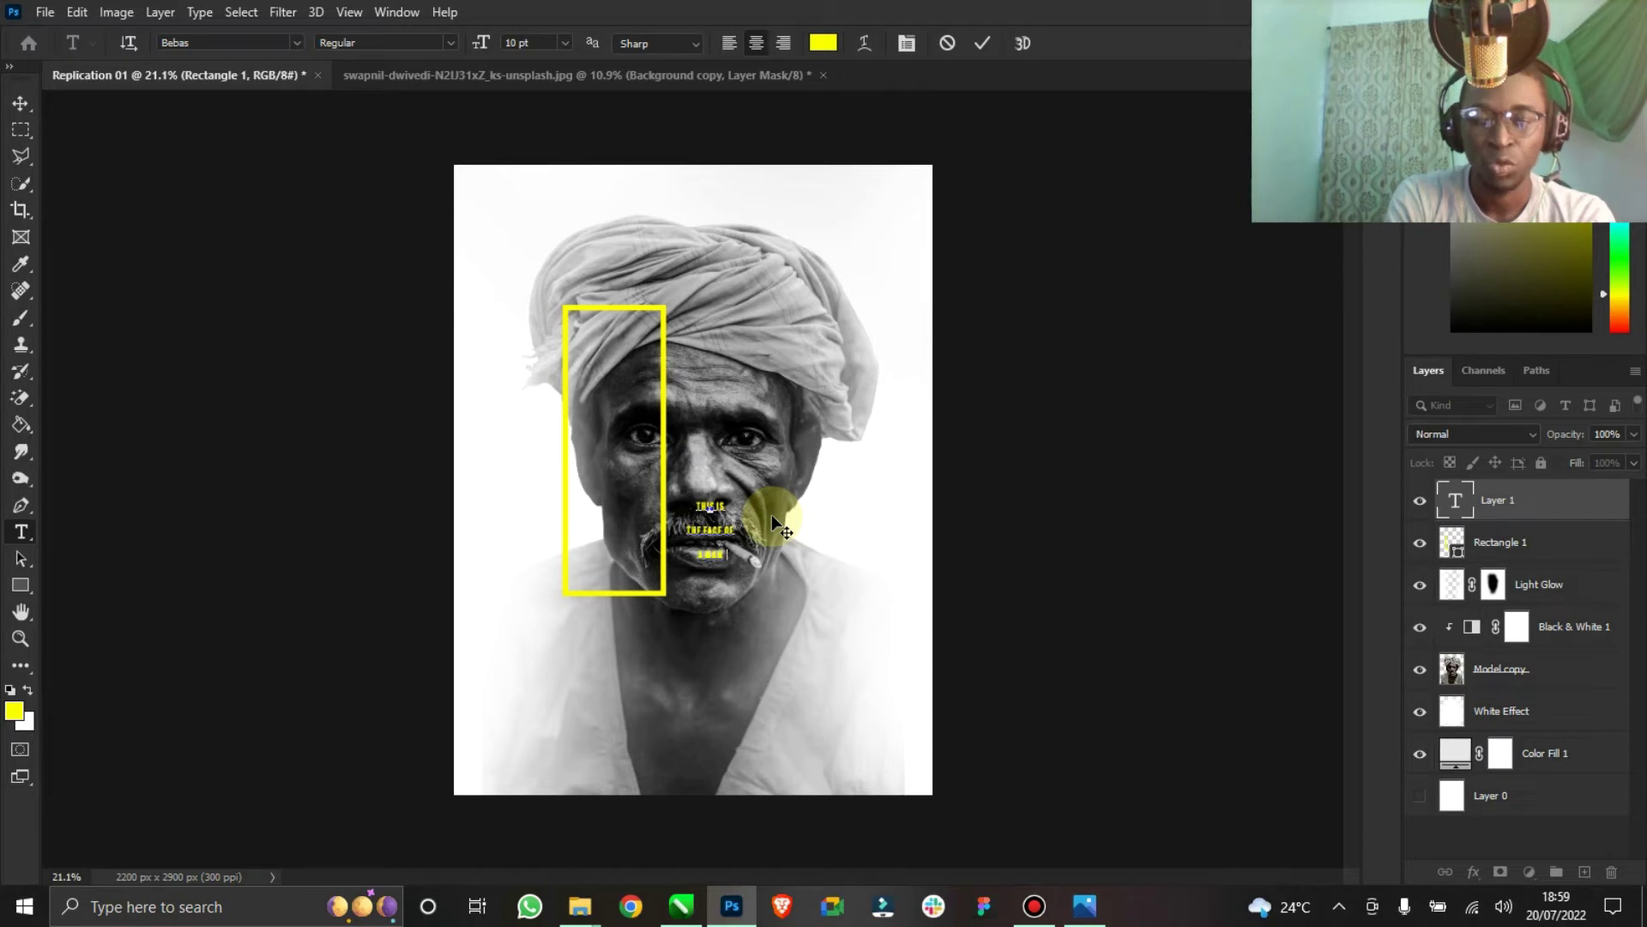
Complete the text with three more lines reading "A MAN WHO", "HAS" and "SEEN LIFE".
type("WHO ")
type("HAS ")
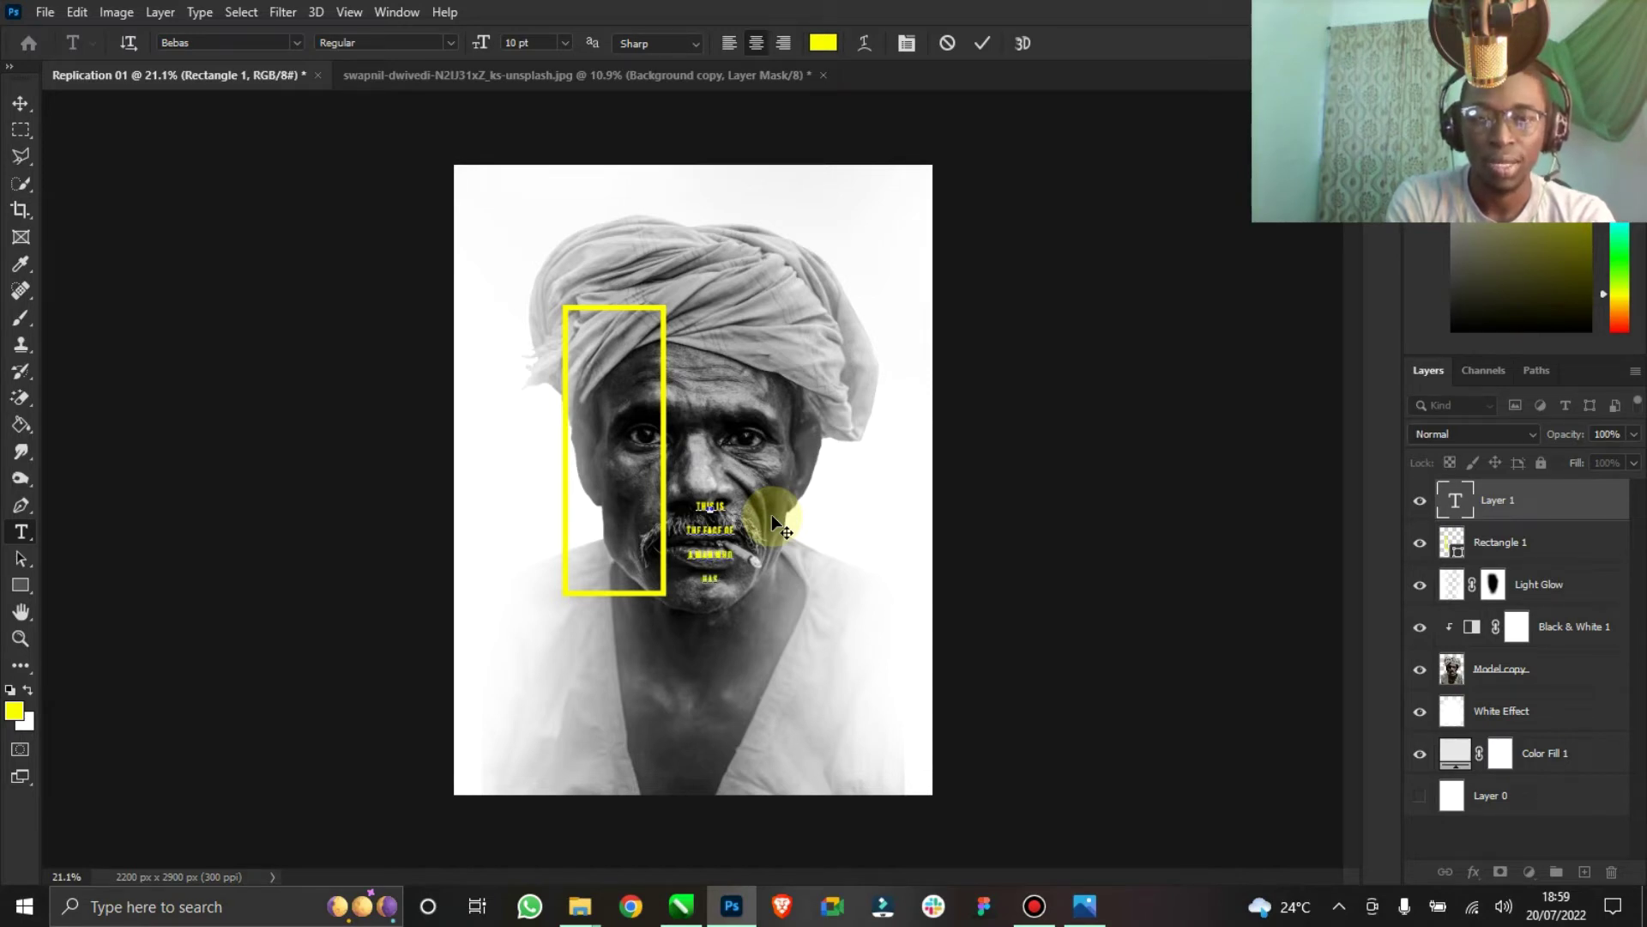
type("SEEN")
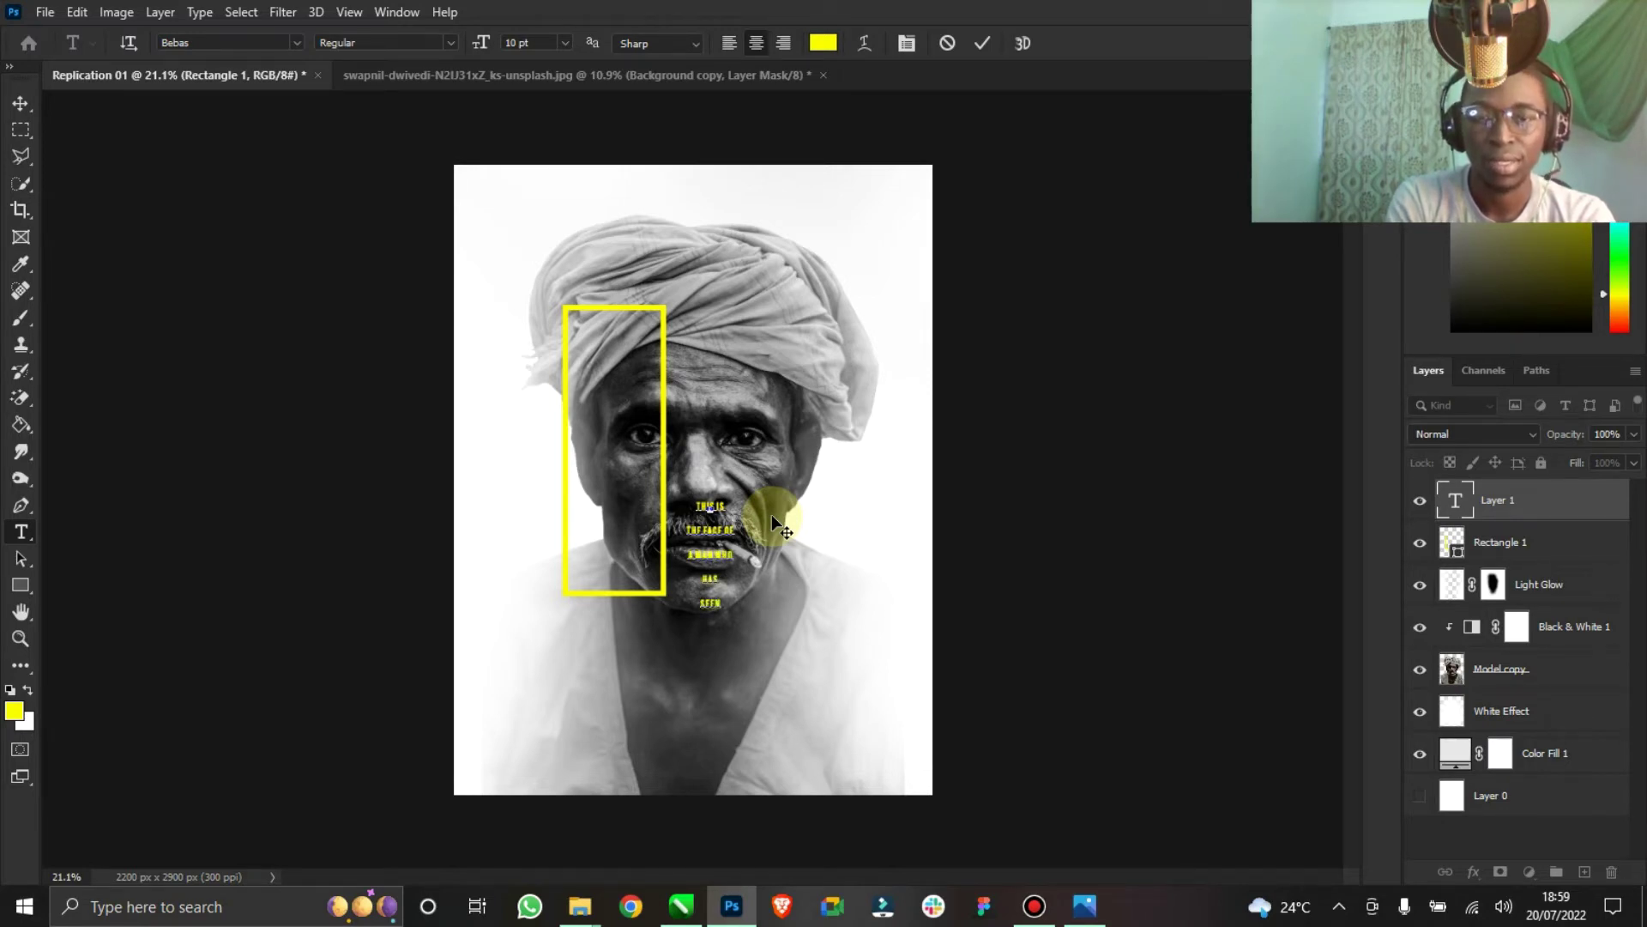
type(" GOD")
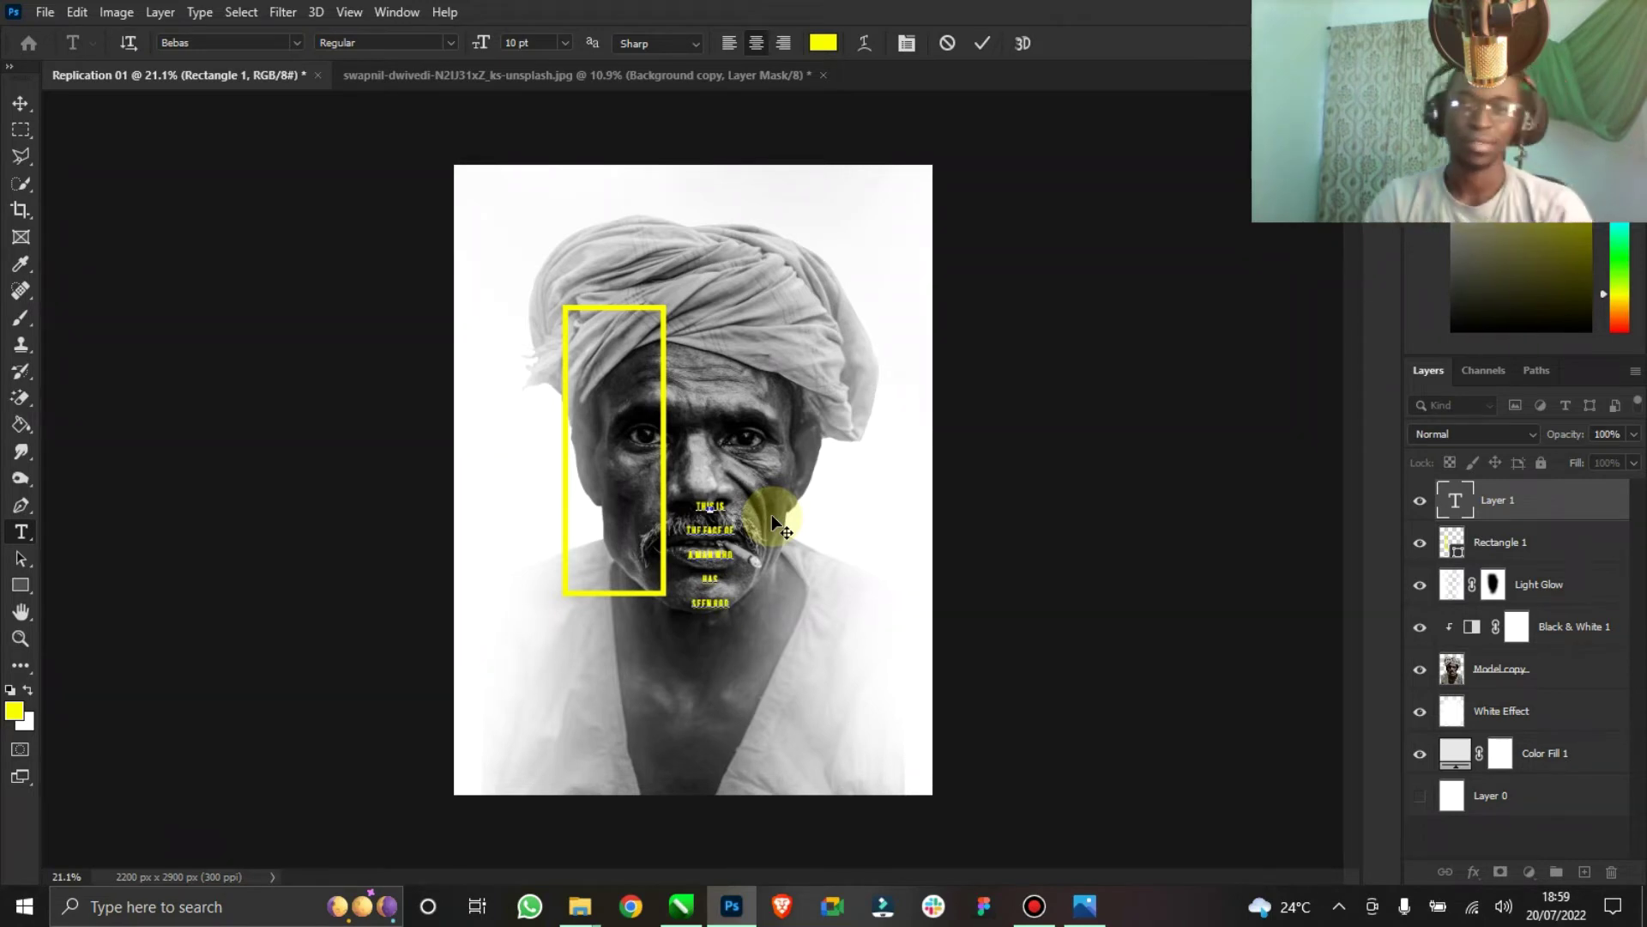
left_click(731, 601)
left_click_drag(731, 601, 713, 604)
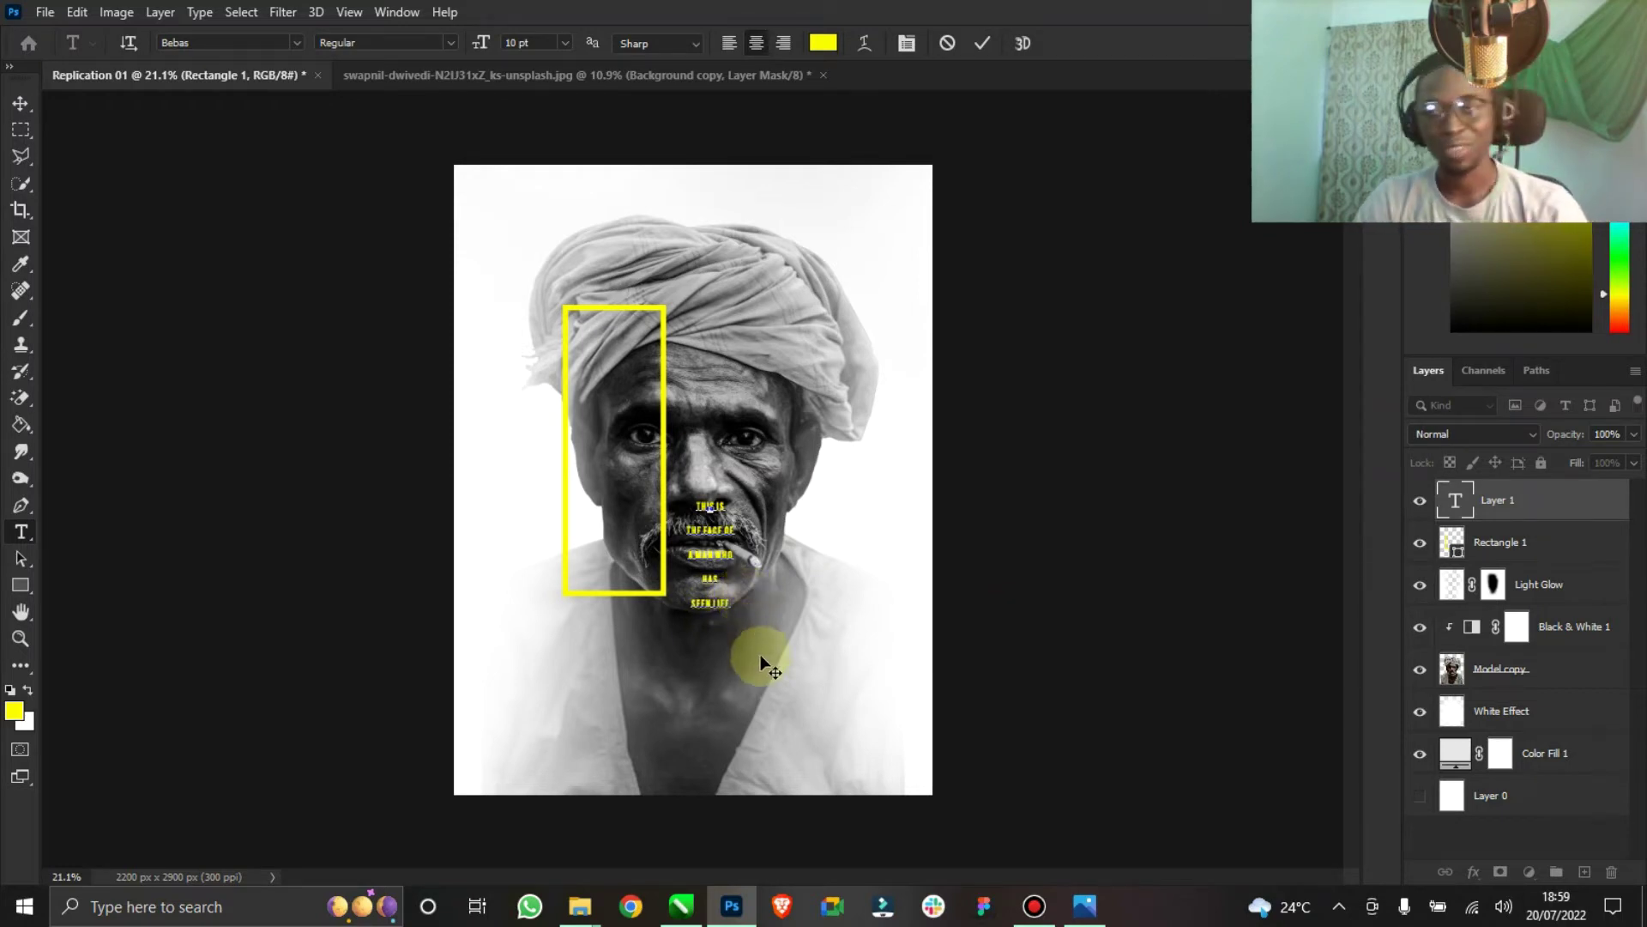
Left-align all five lines of the text.
key("ctrl+a")
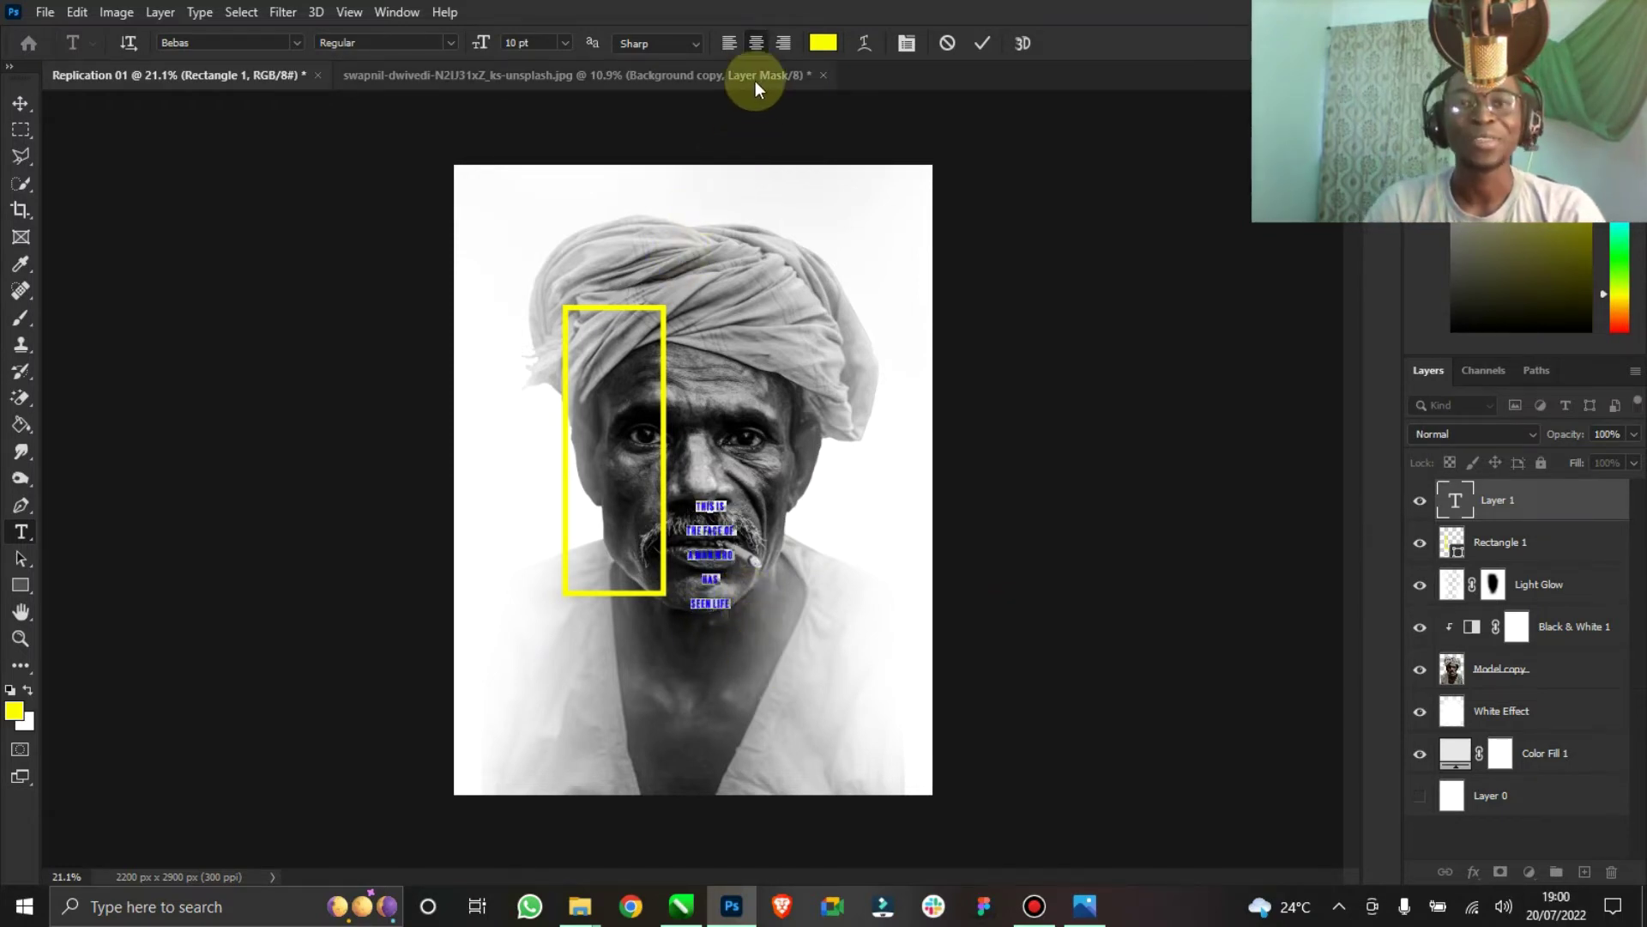
left_click(738, 43)
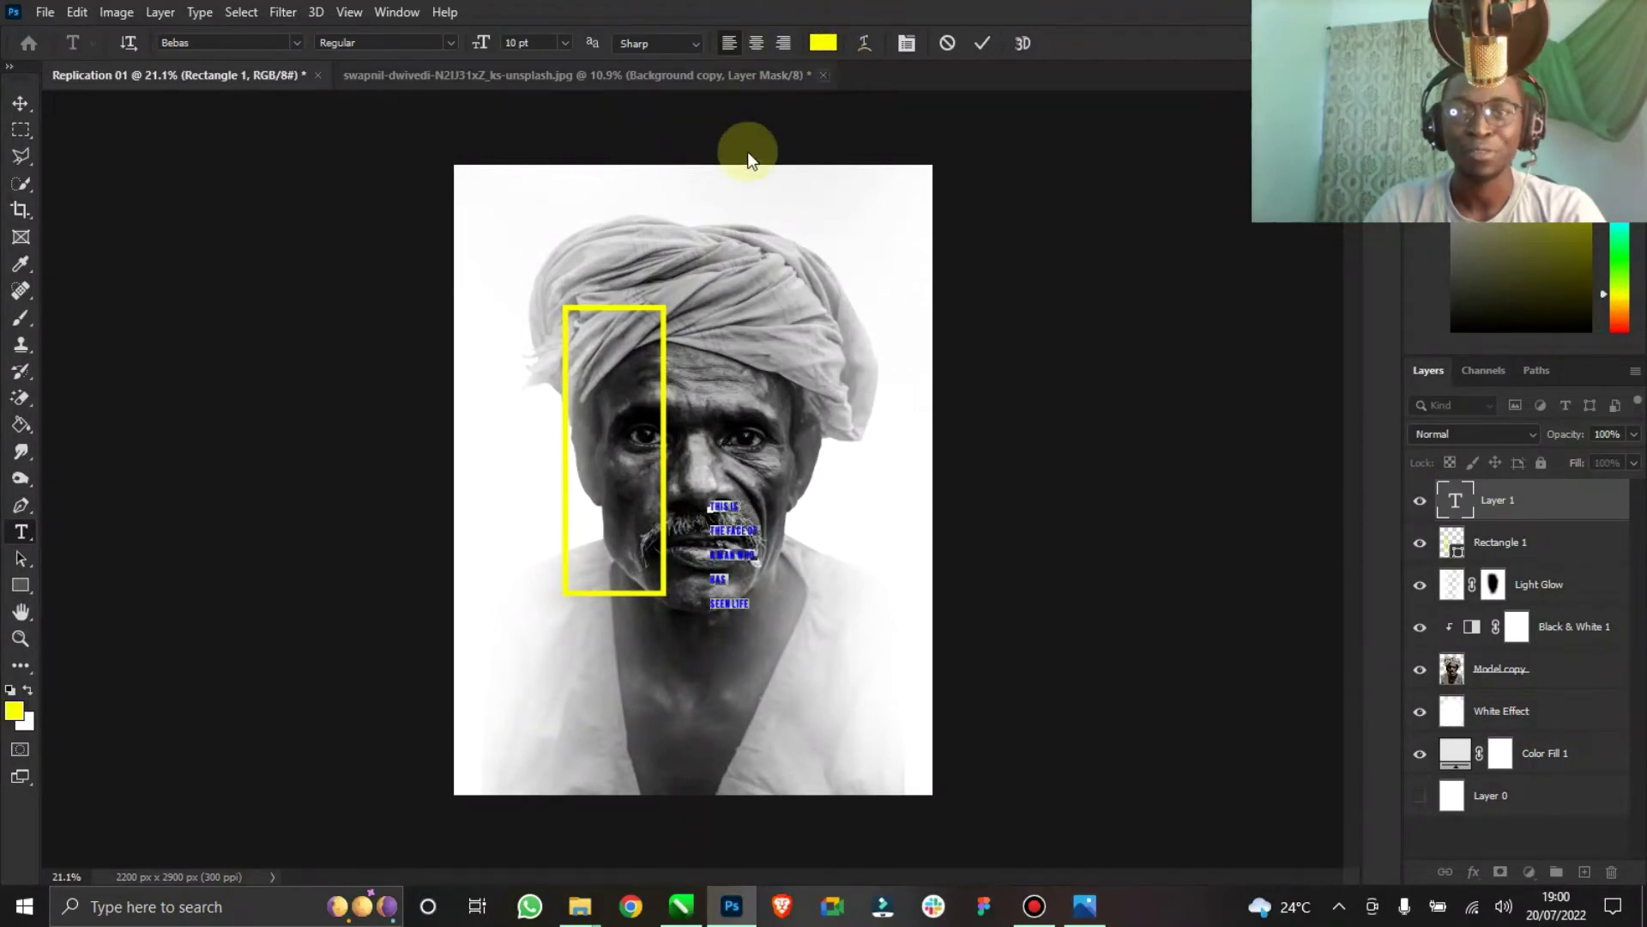
left_click(729, 549)
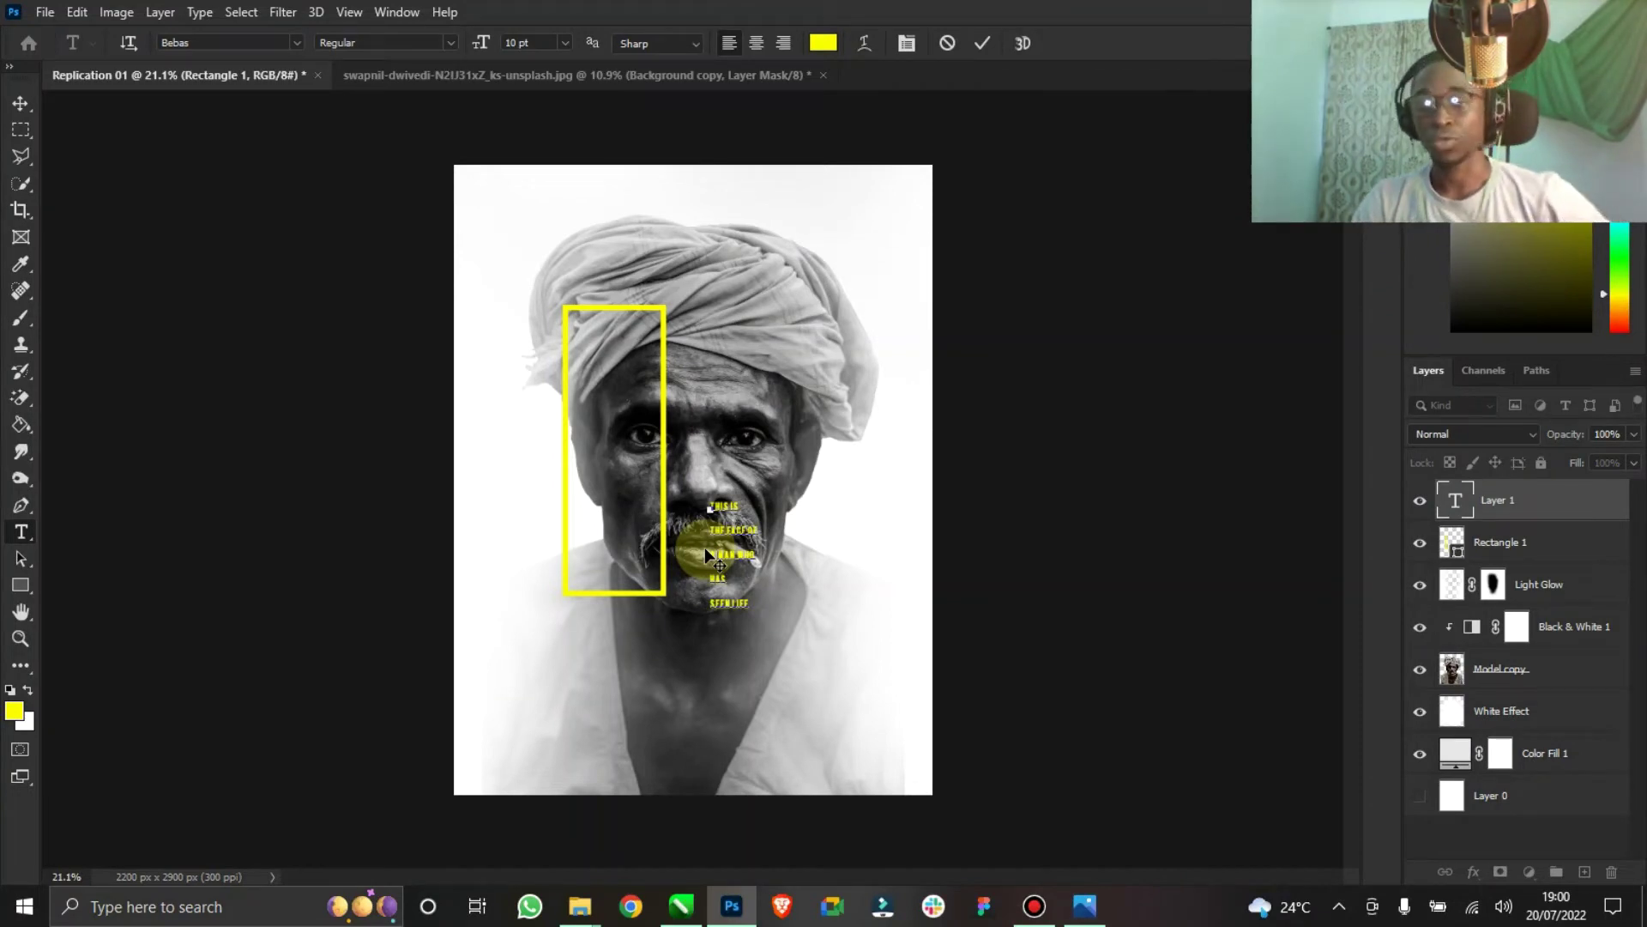
Set the whole text to a 26 pt font size with 34 pt leading and close the character settings.
key("ctrl+a")
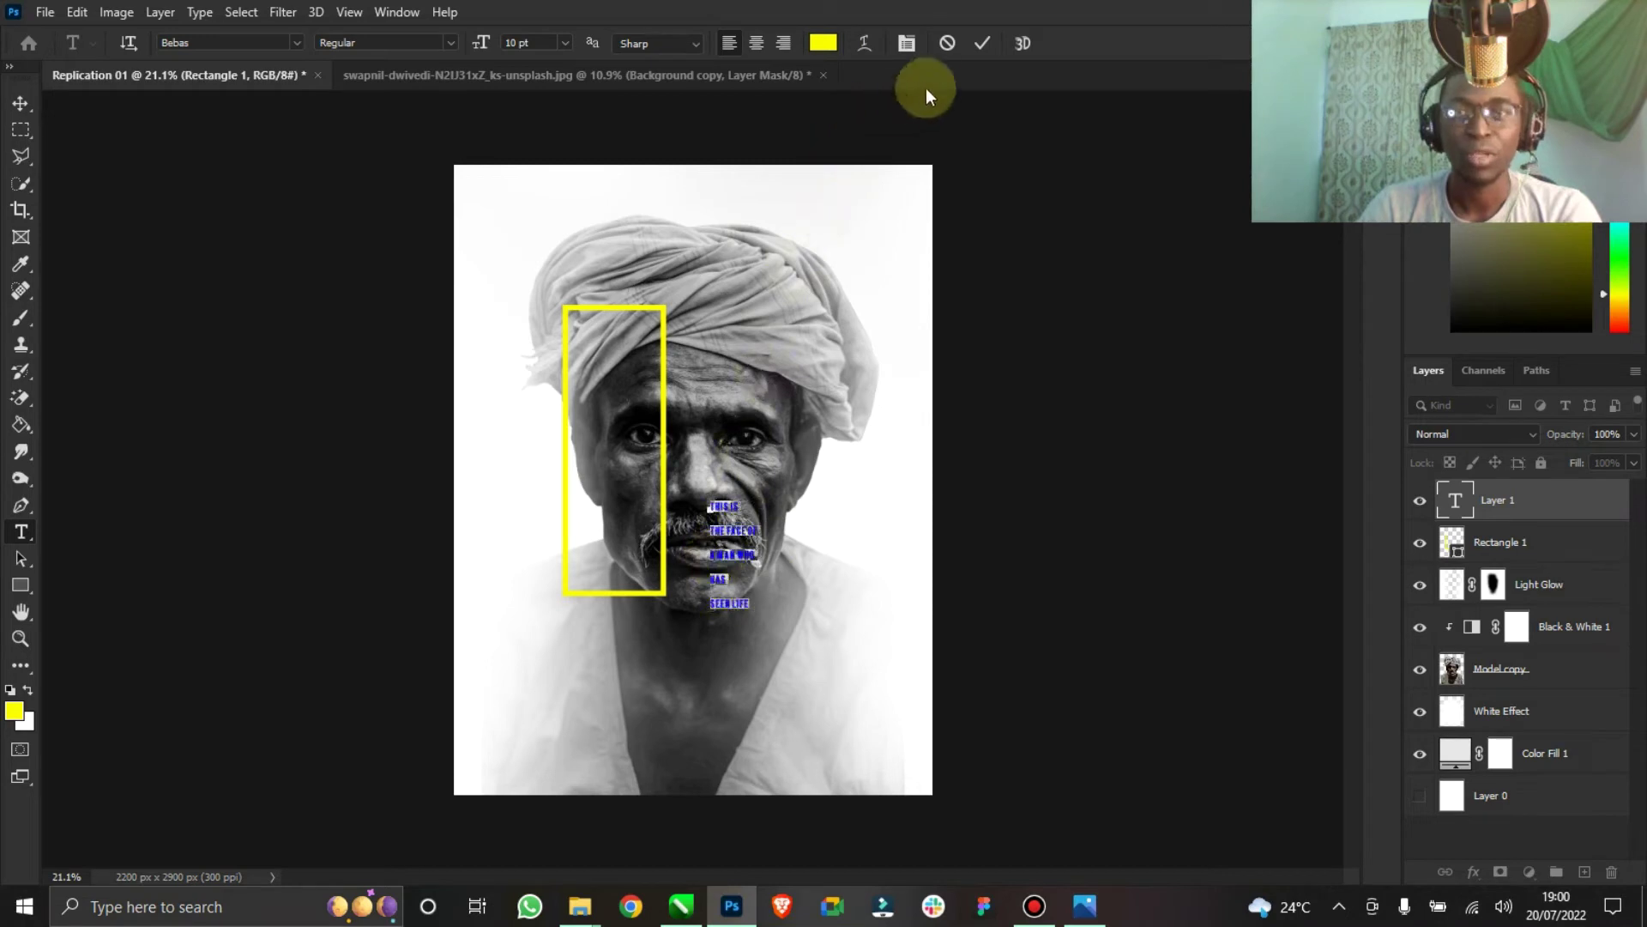
left_click(908, 45)
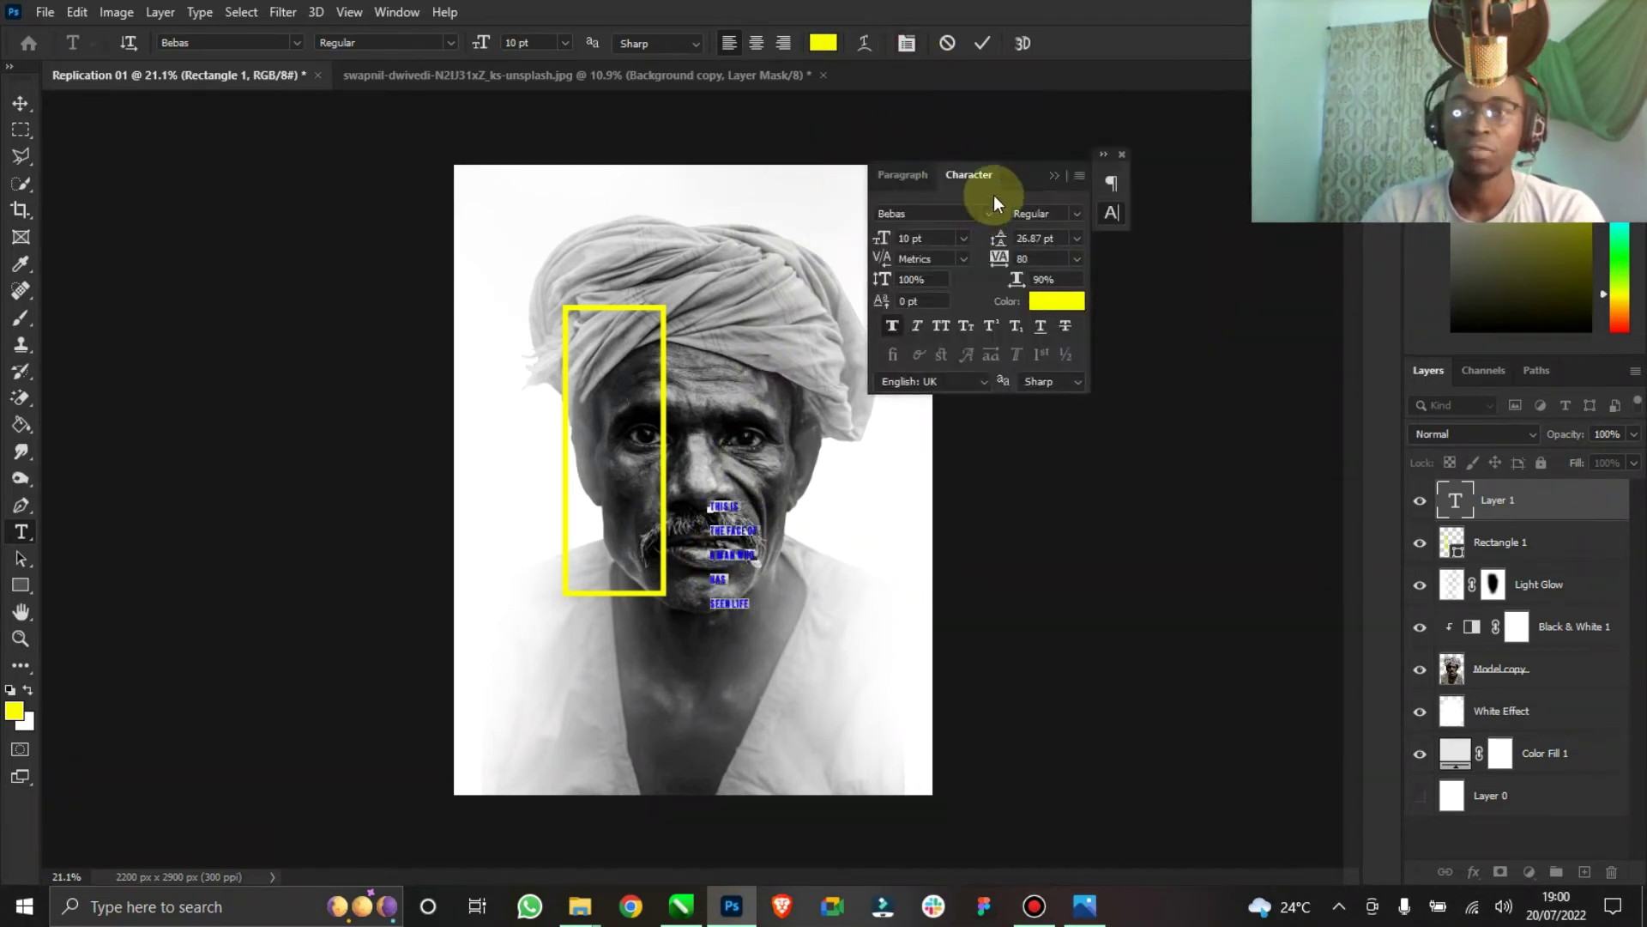
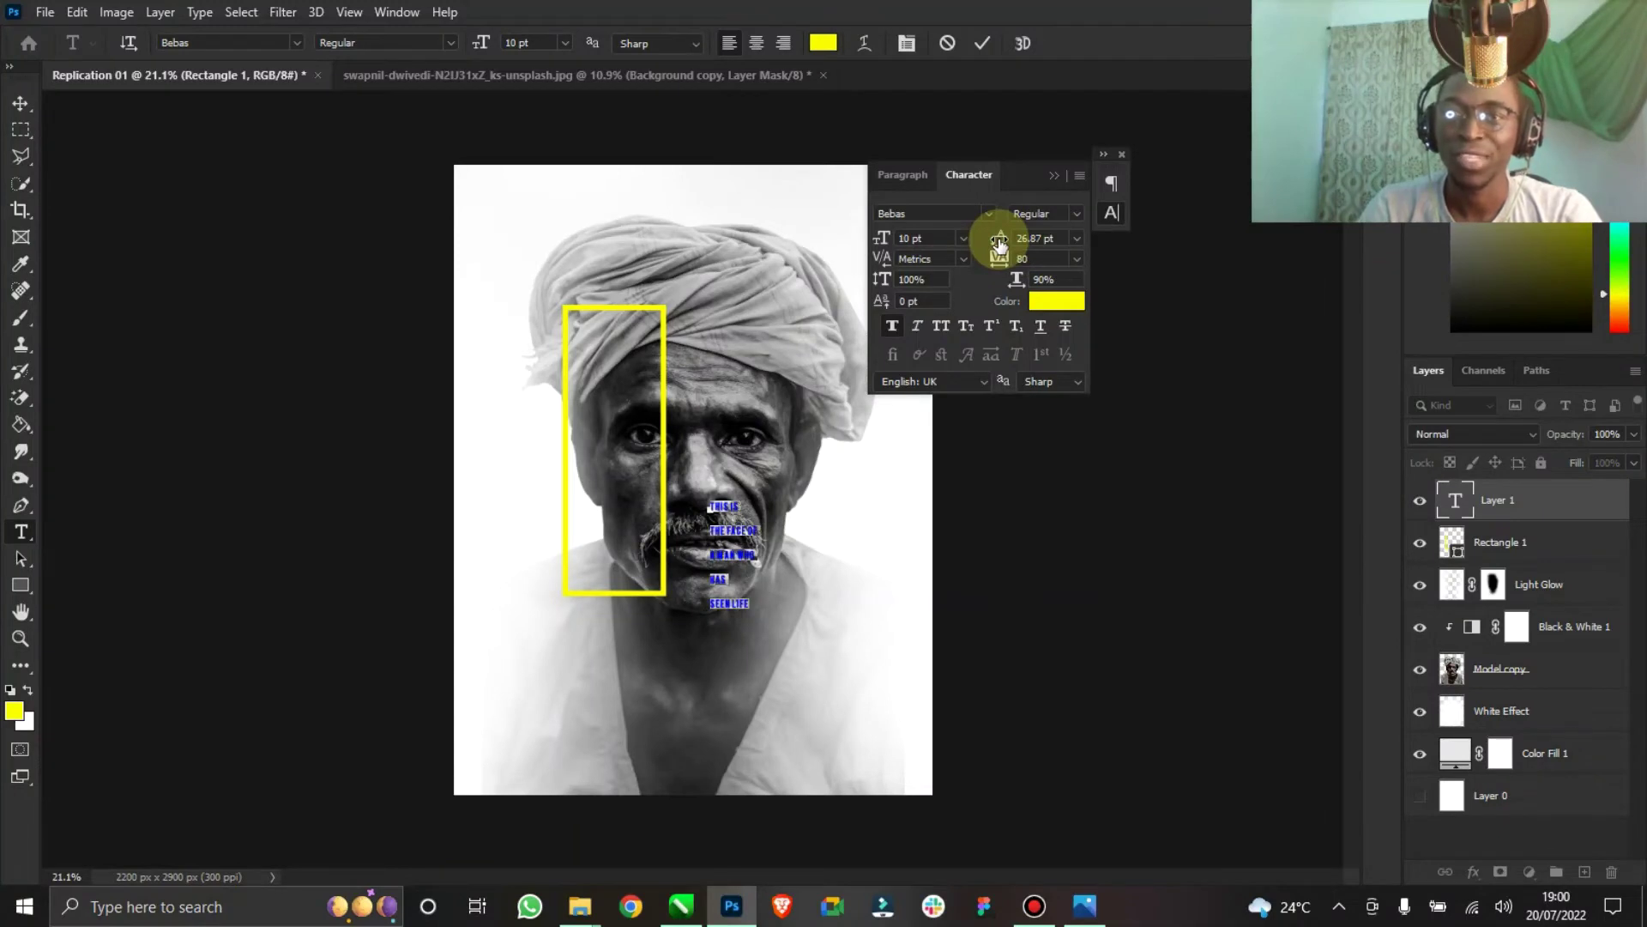
left_click_drag(1000, 243, 984, 240)
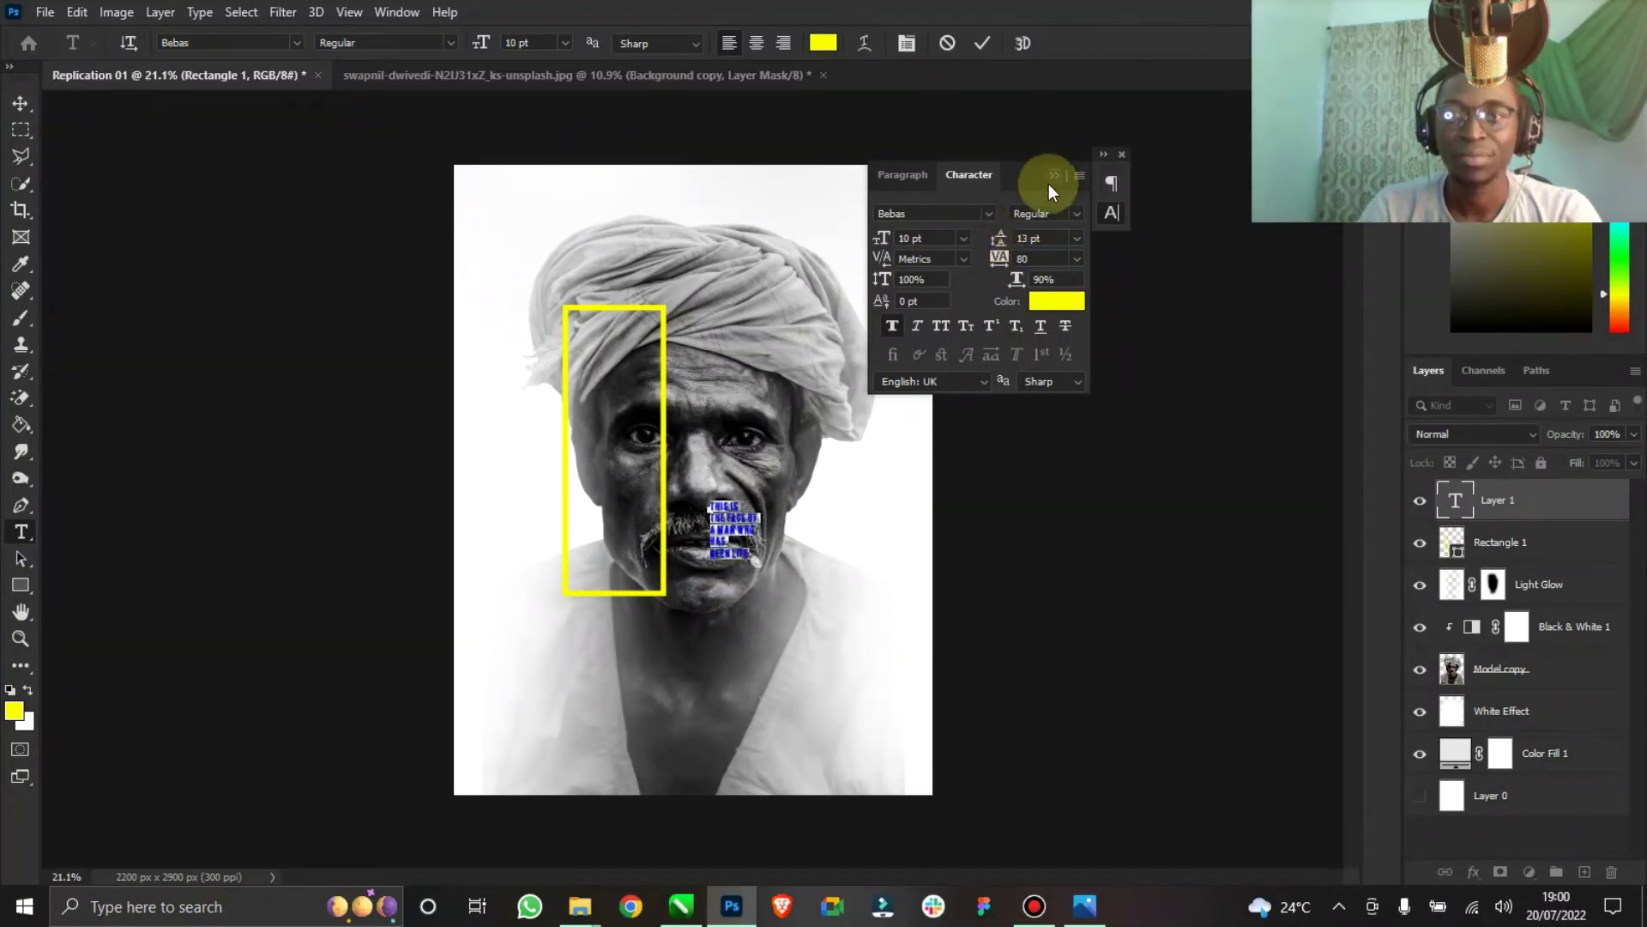
left_click_drag(886, 239, 1017, 240)
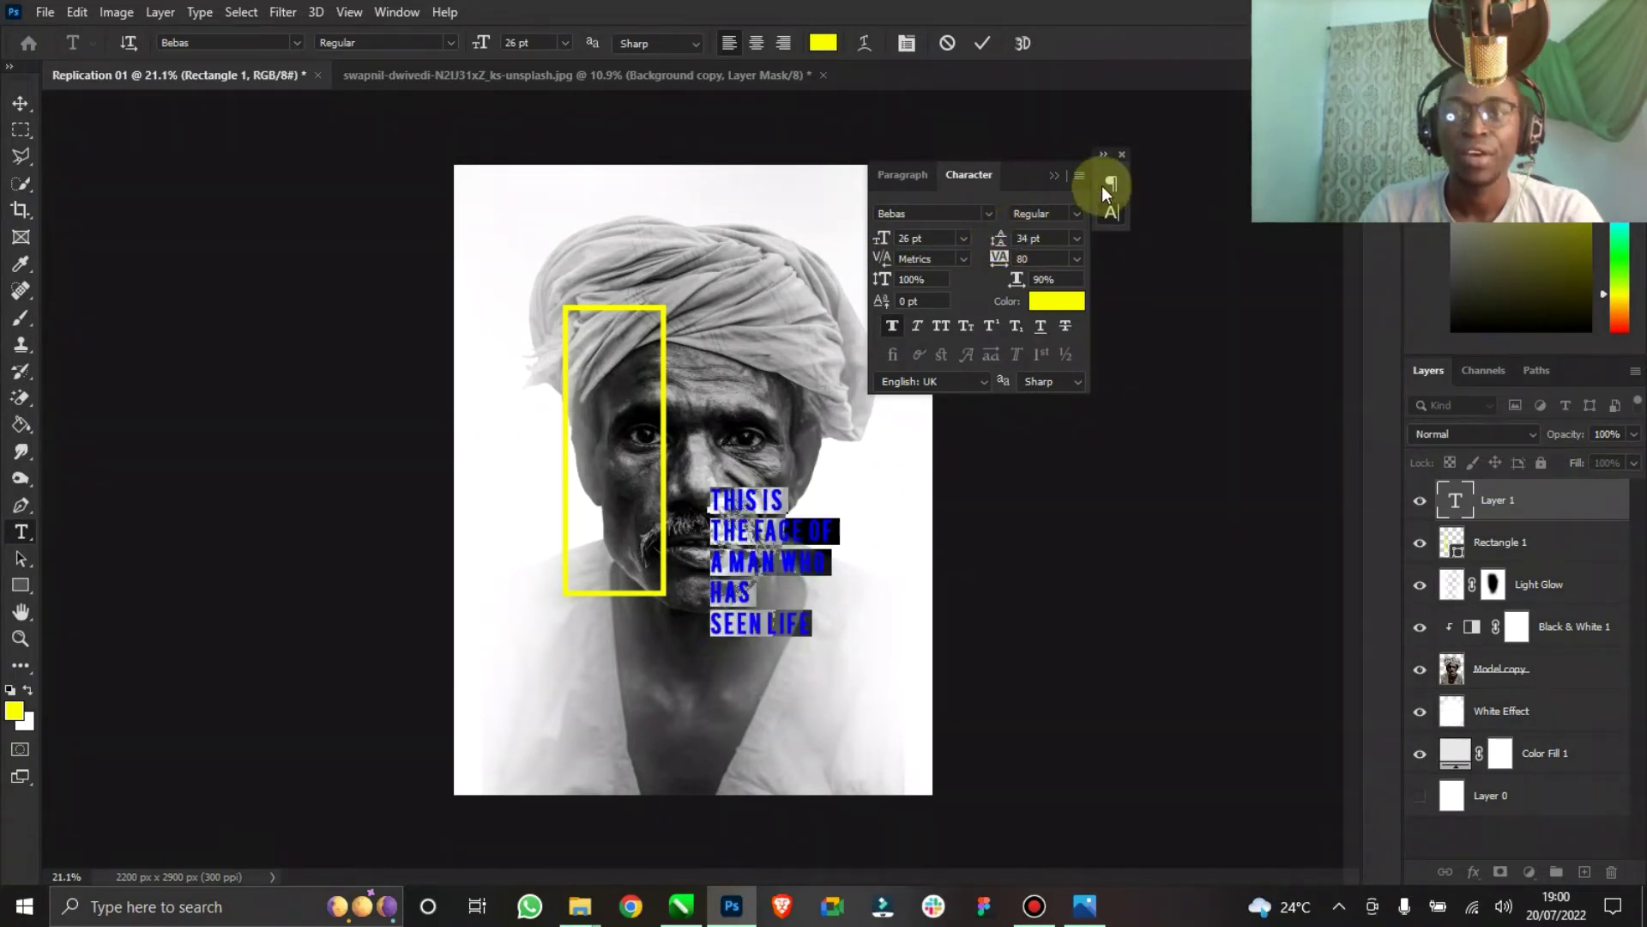
left_click(1056, 174)
left_click(1121, 154)
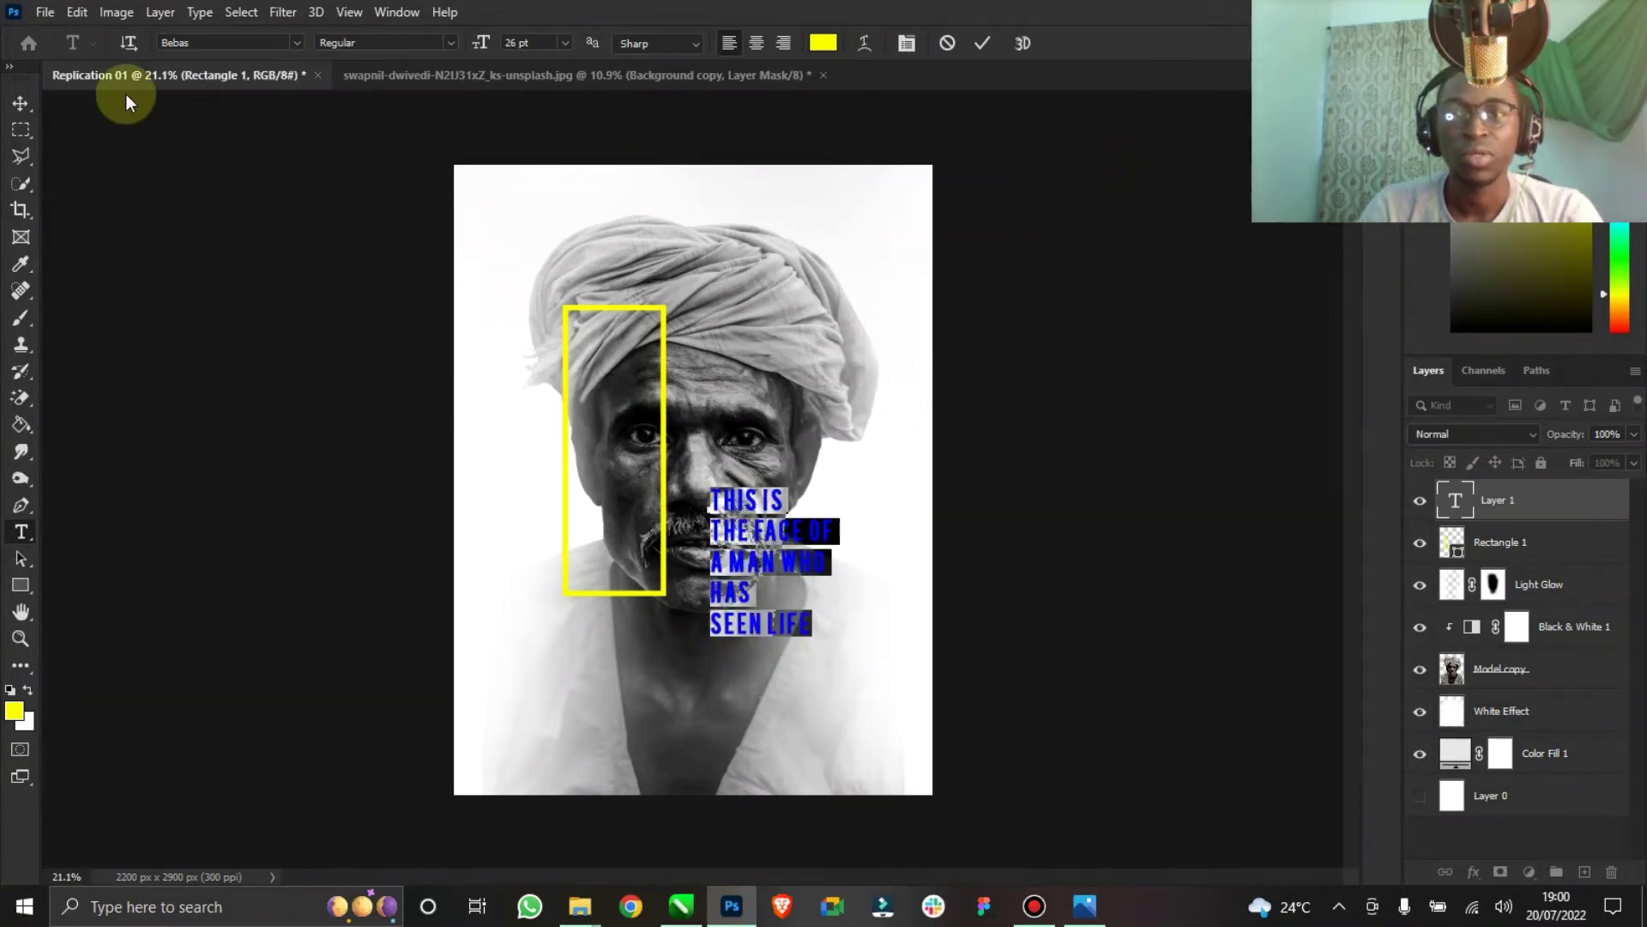
Scale the text down to fit the yellow rectangle's width, place it inside the lower part, and turn the transform controls off.
left_click(21, 103)
left_click(787, 543)
left_click_drag(757, 527, 619, 471)
left_click(337, 43)
left_click_drag(696, 437, 619, 469)
left_click(1019, 43)
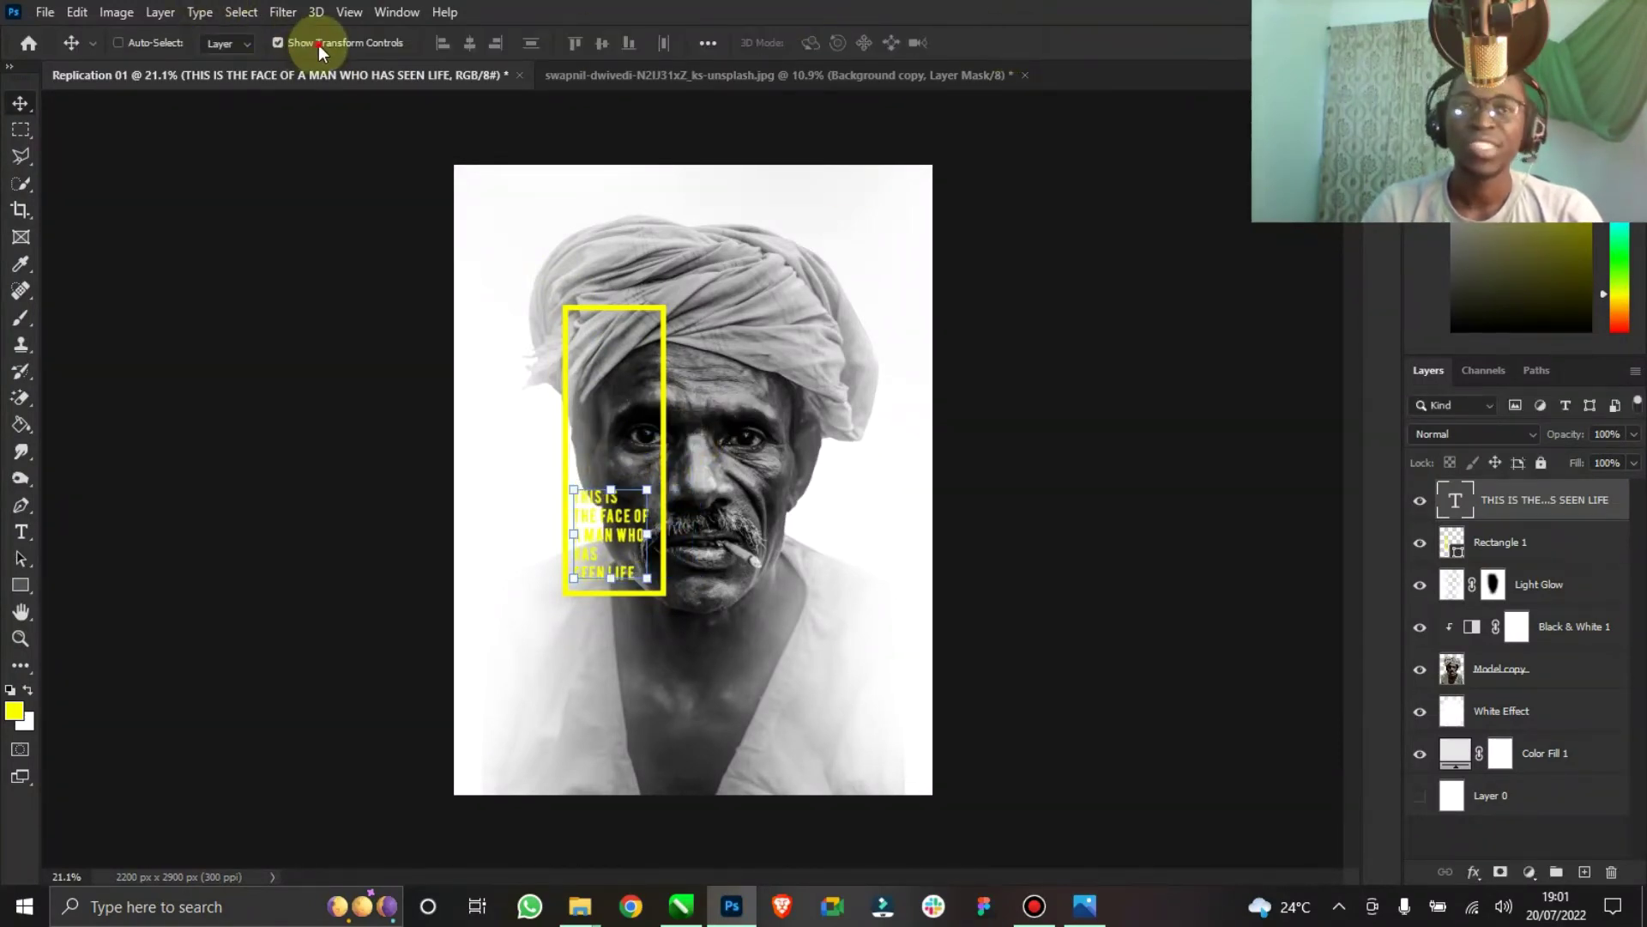
Move the text and rectangle together about 213 px right and 128 px up, plus a slight nudge higher, using the reference poster as guide.
left_click(1086, 906)
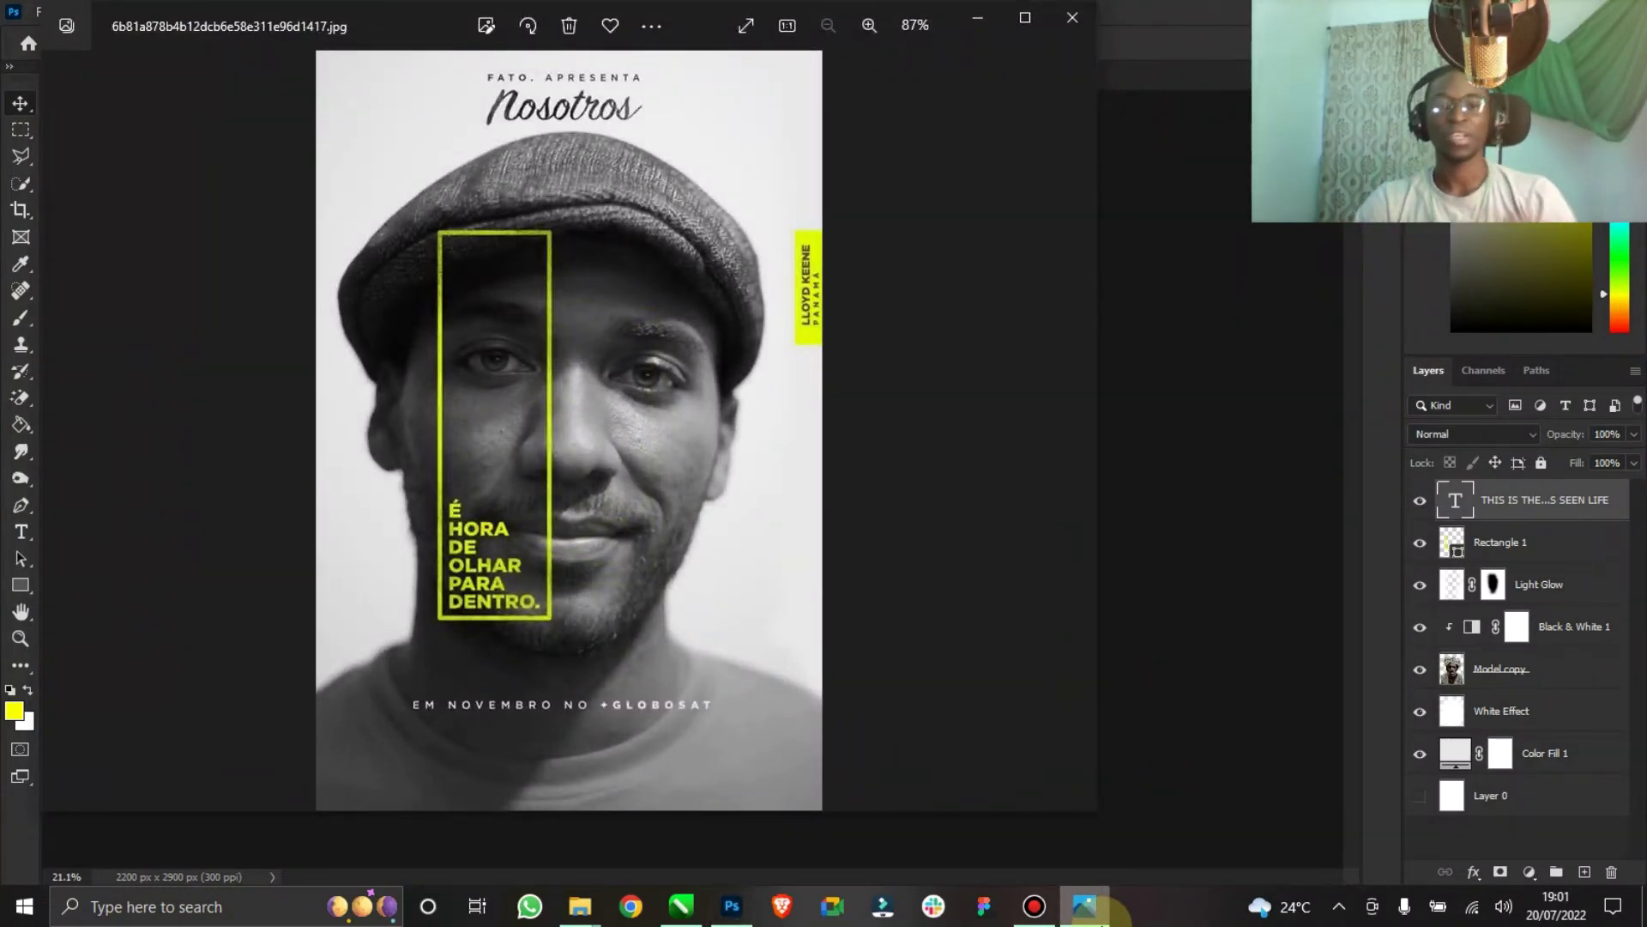
left_click(1263, 637)
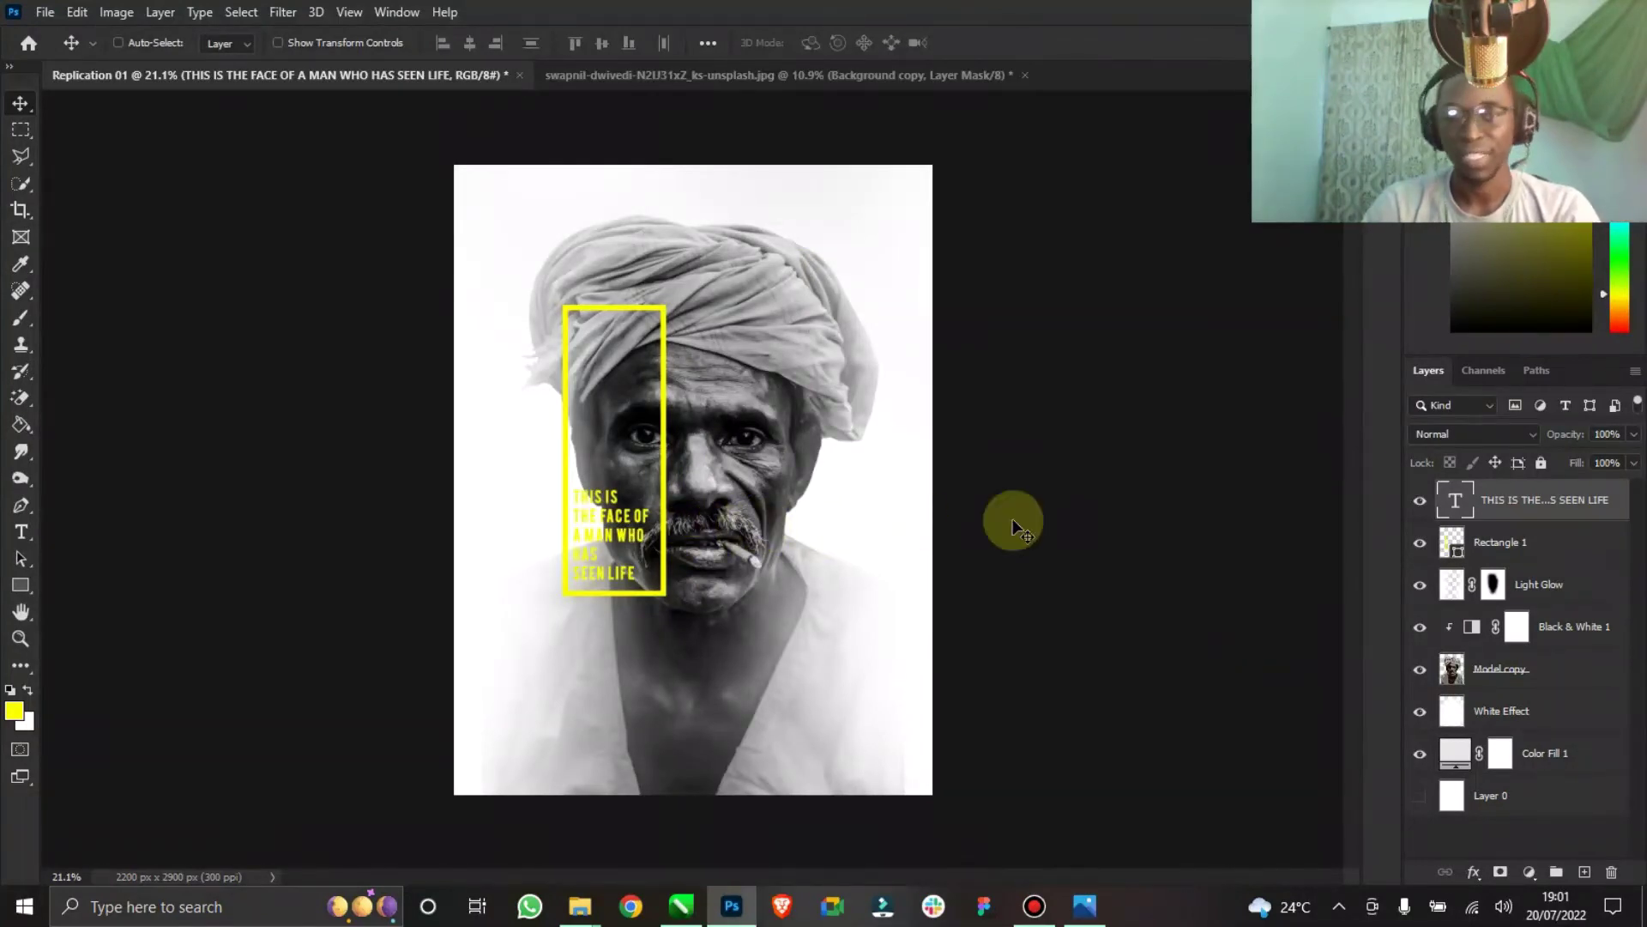
left_click(1514, 557, "shift")
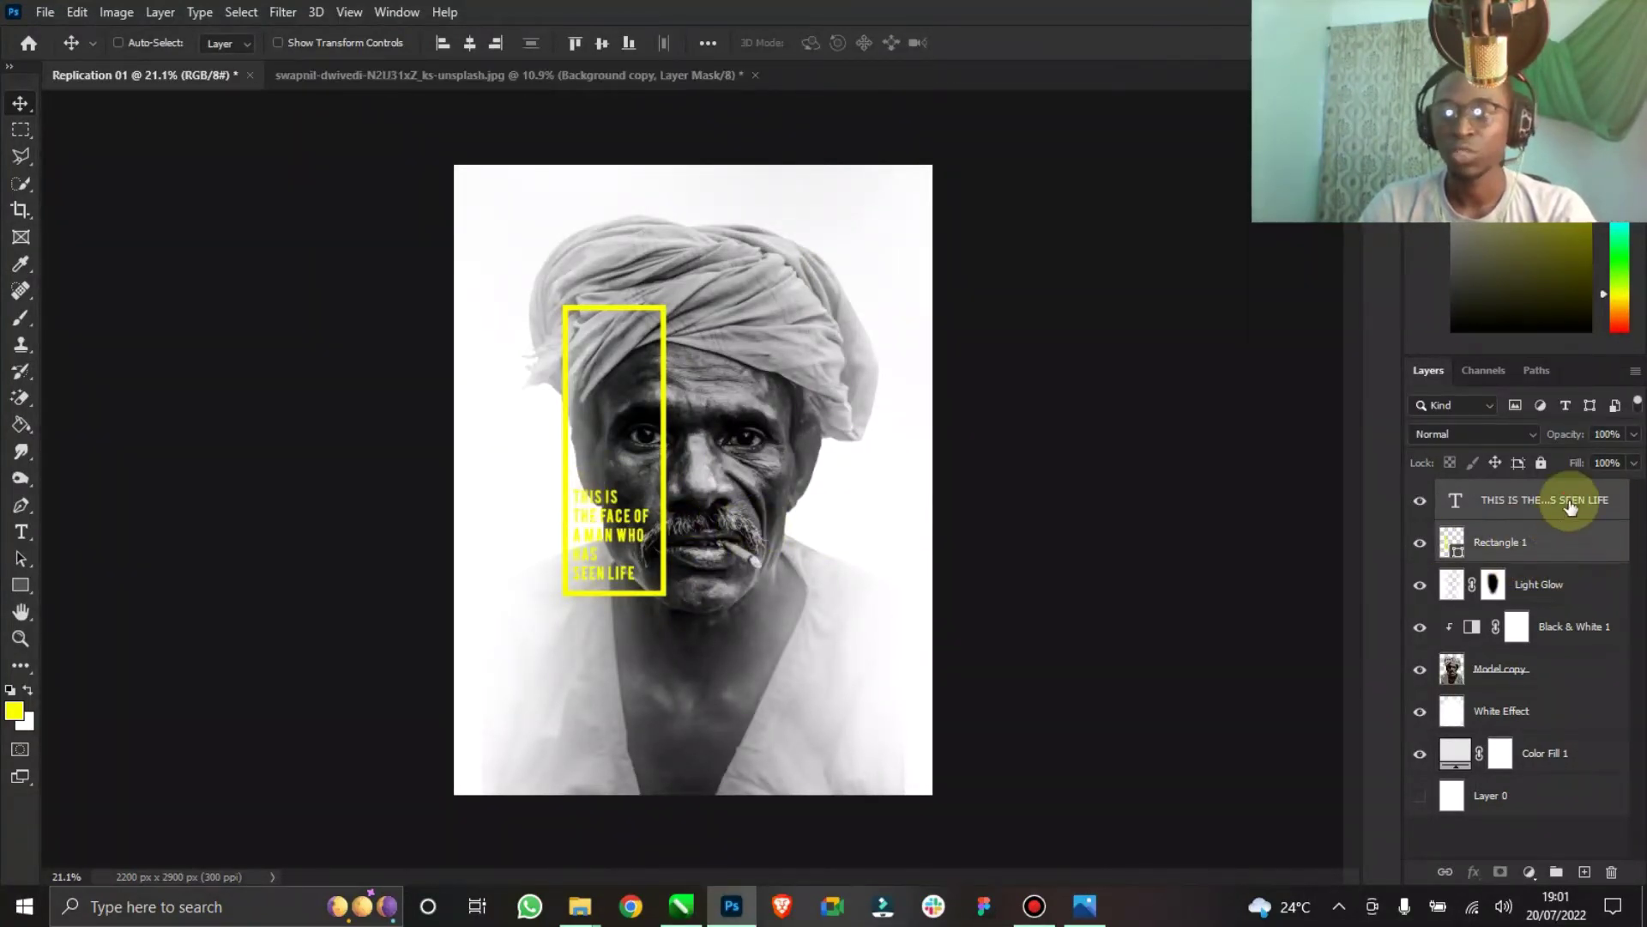
left_click(1512, 498)
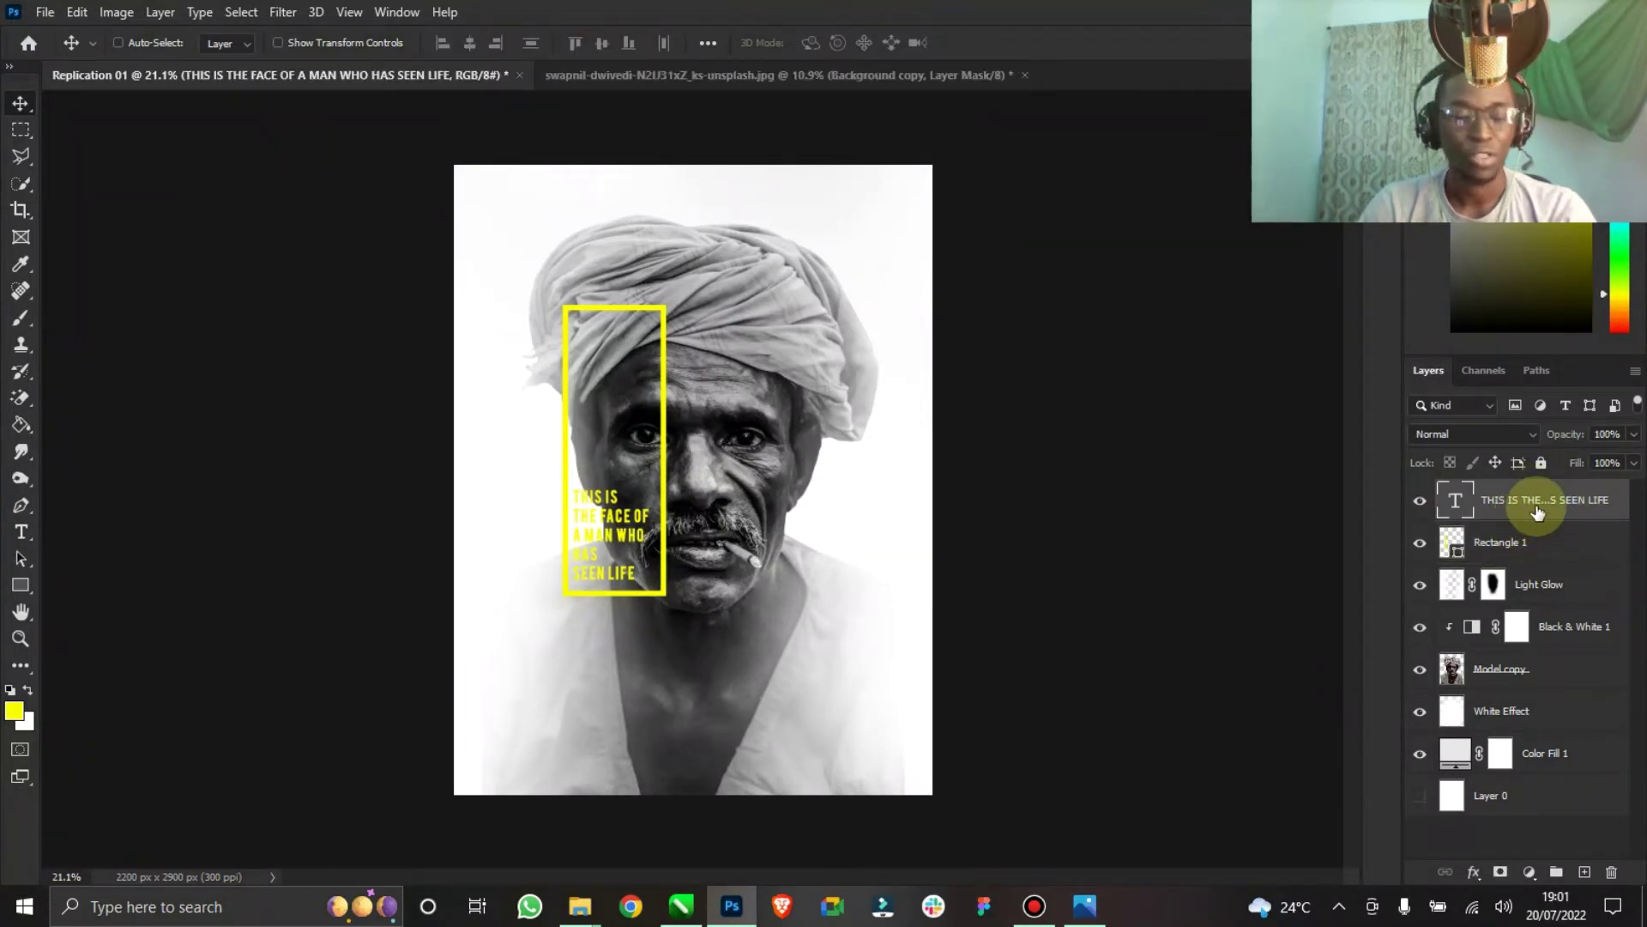
left_click(1540, 544, "shift")
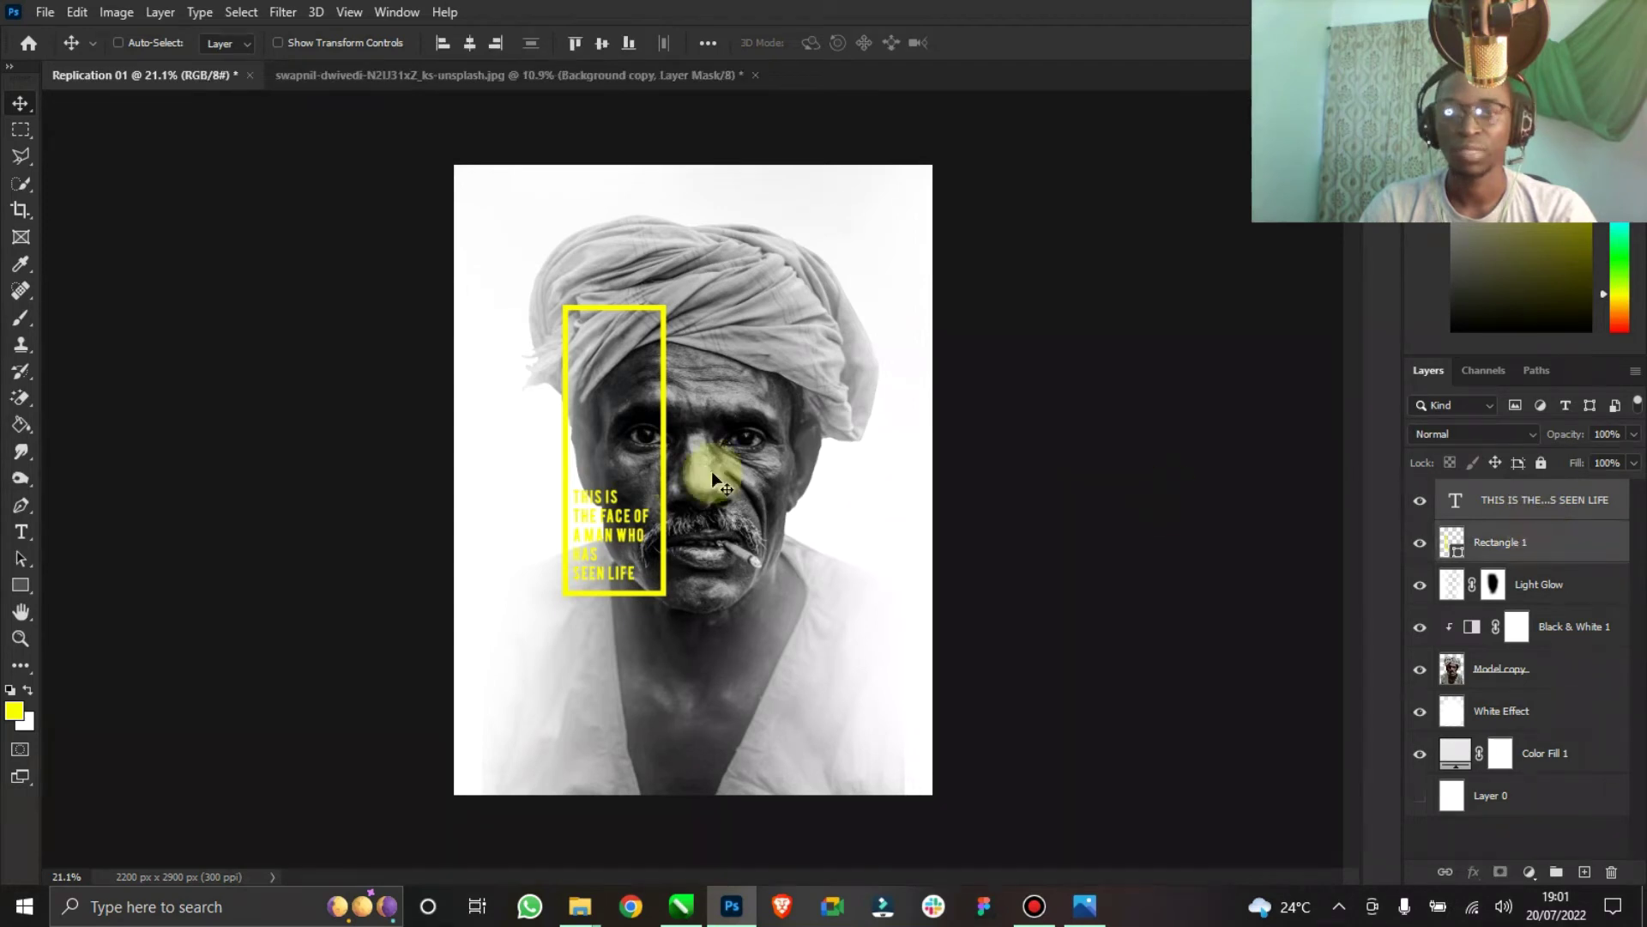
left_click_drag(626, 491, 672, 463)
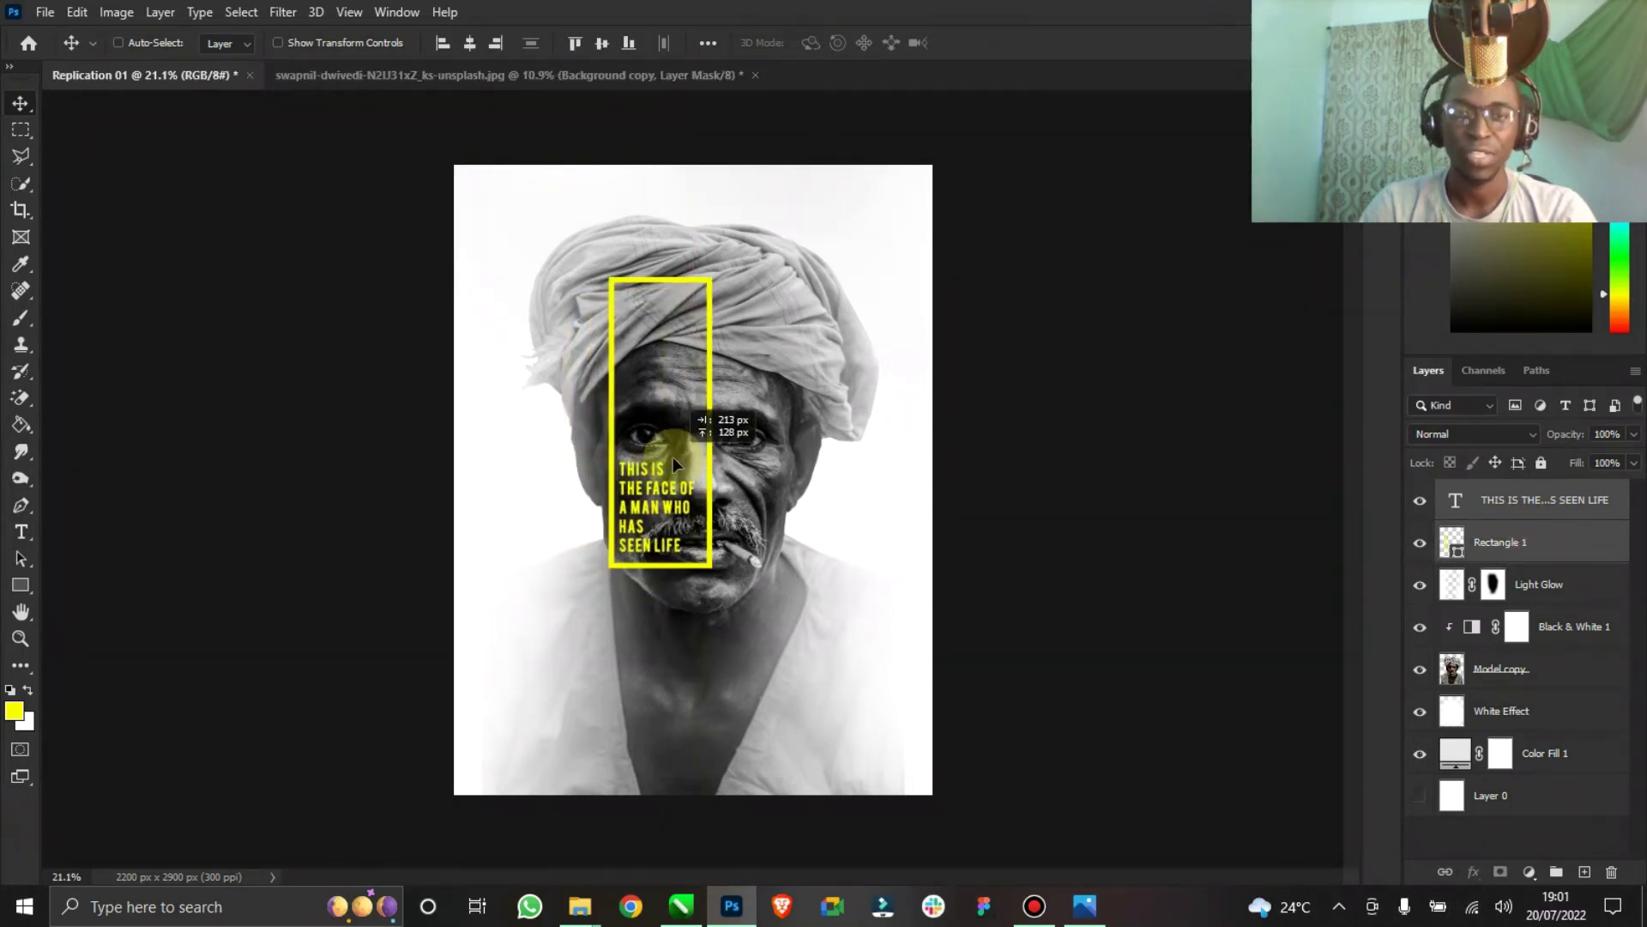
left_click(1093, 910)
left_click(1093, 910)
left_click_drag(680, 483, 682, 468)
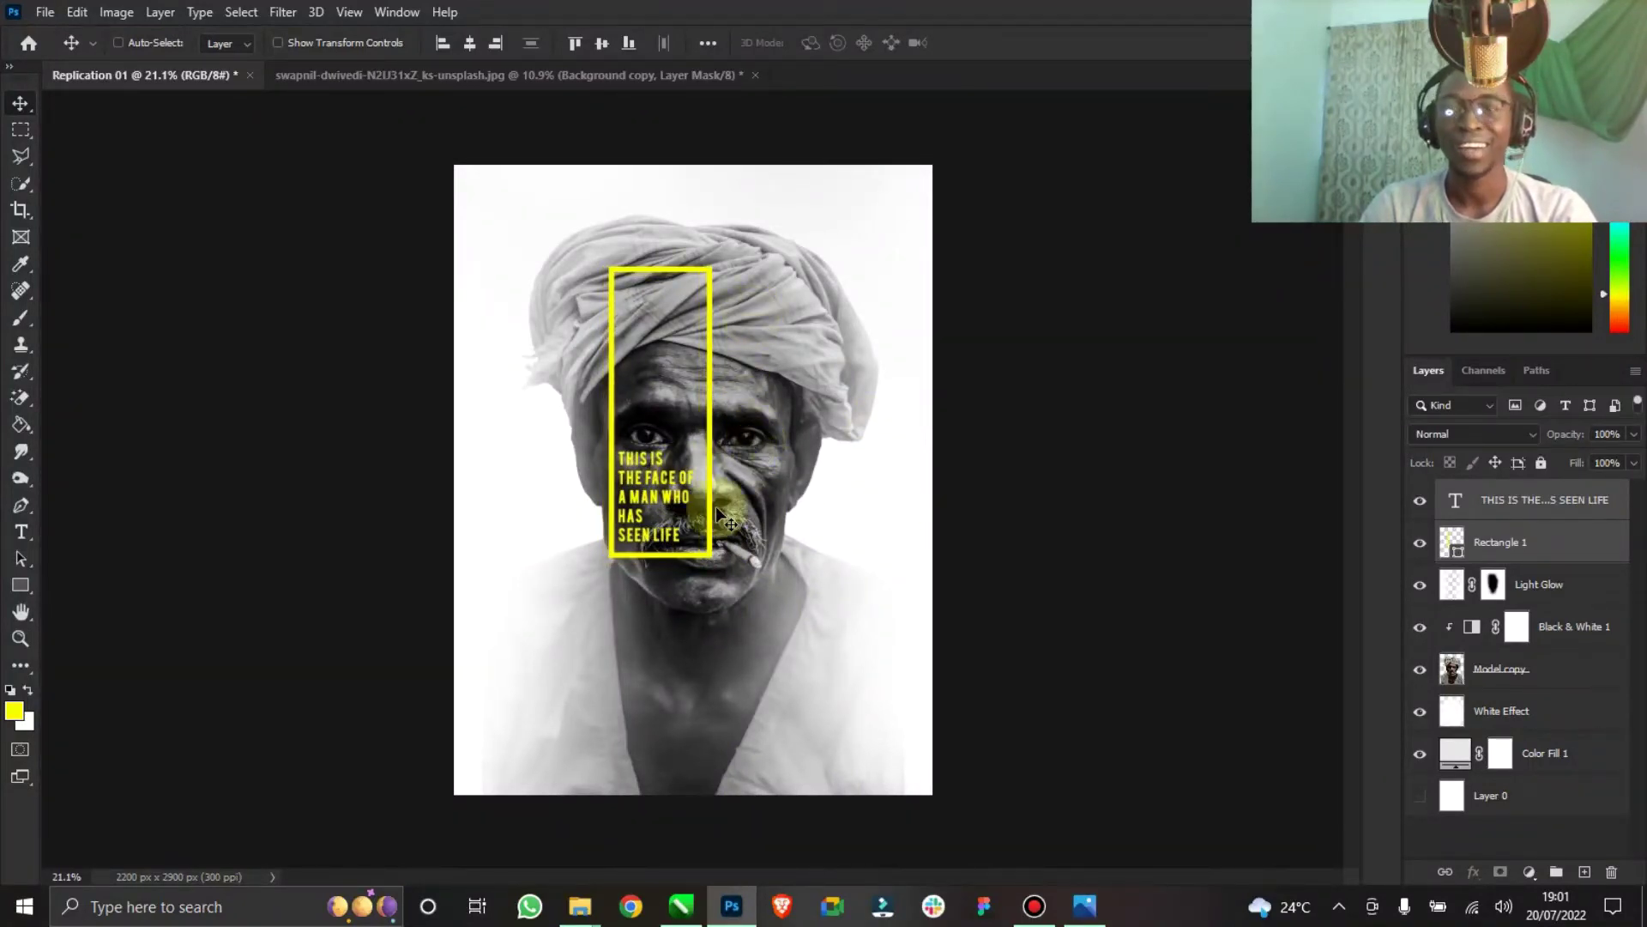
Scale the portrait on the Model copy layer up to about 129%, shift it lower on the poster, and turn the transform controls off.
left_click(1536, 678)
left_click(381, 45)
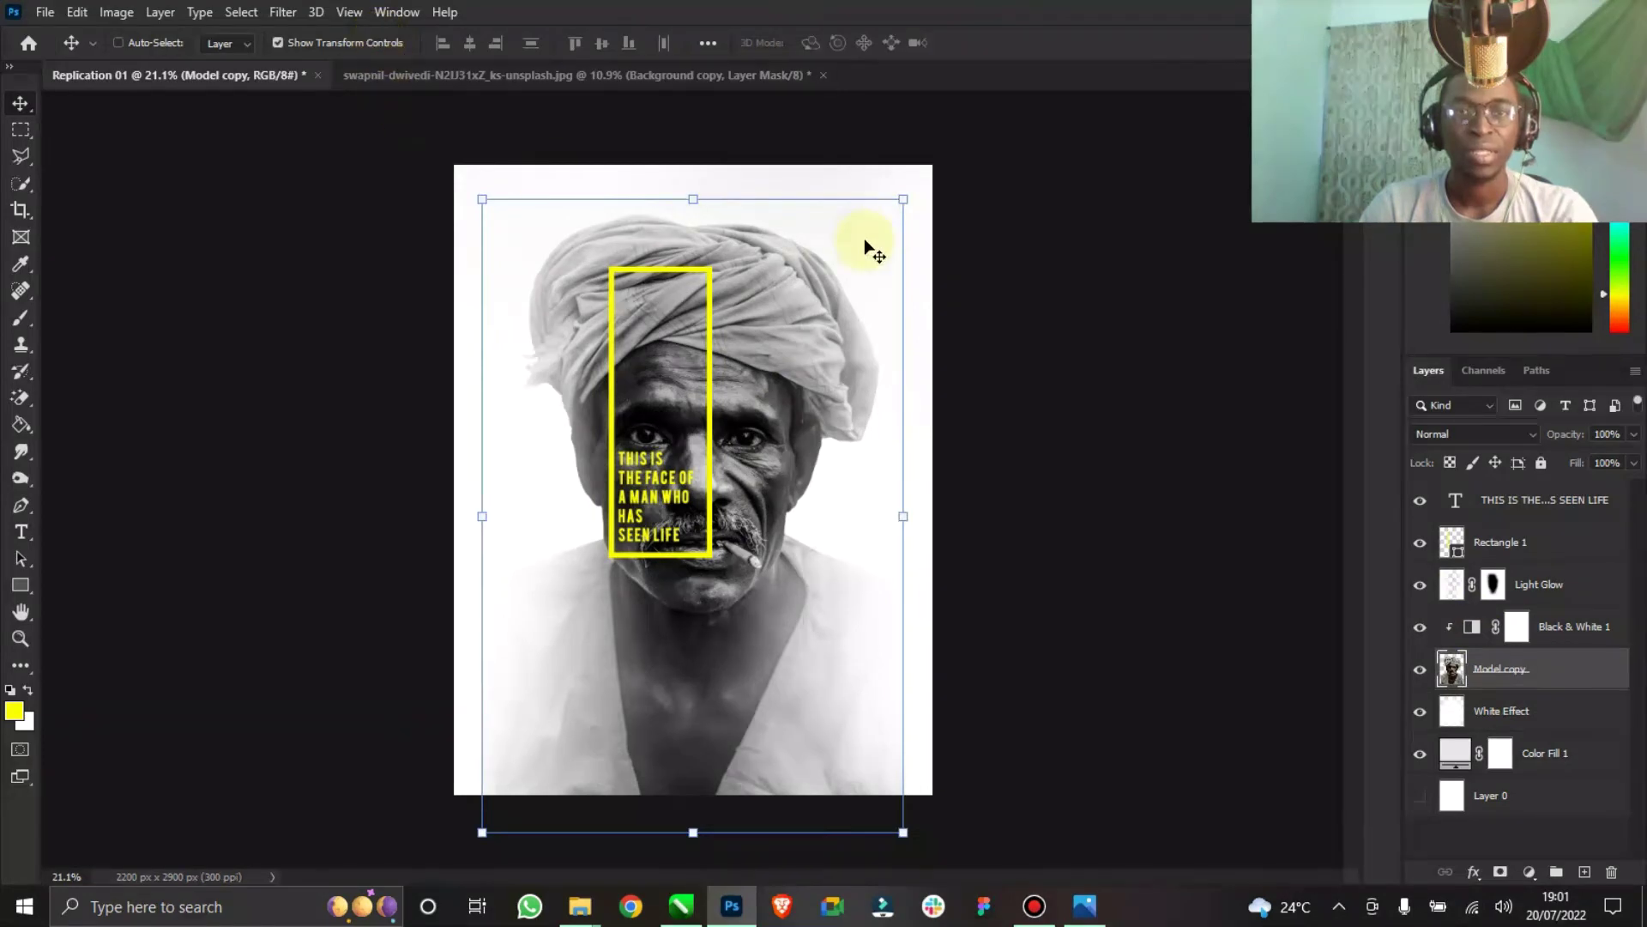
left_click_drag(900, 201, 1007, 117)
left_click_drag(807, 209, 805, 296)
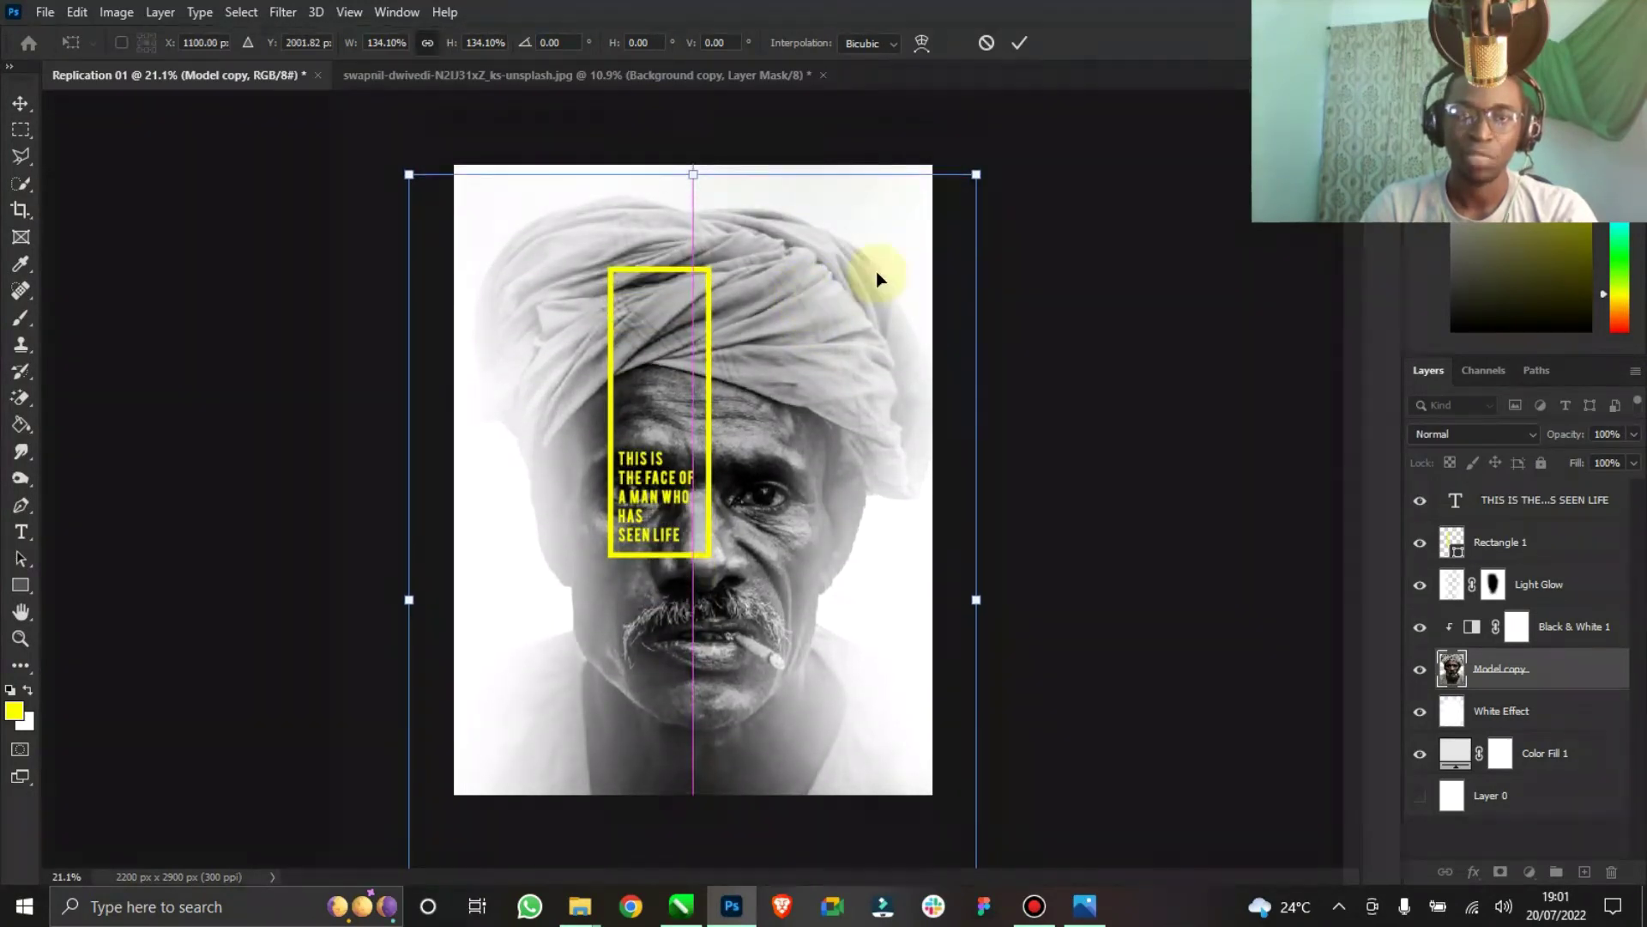
left_click_drag(978, 176, 963, 191)
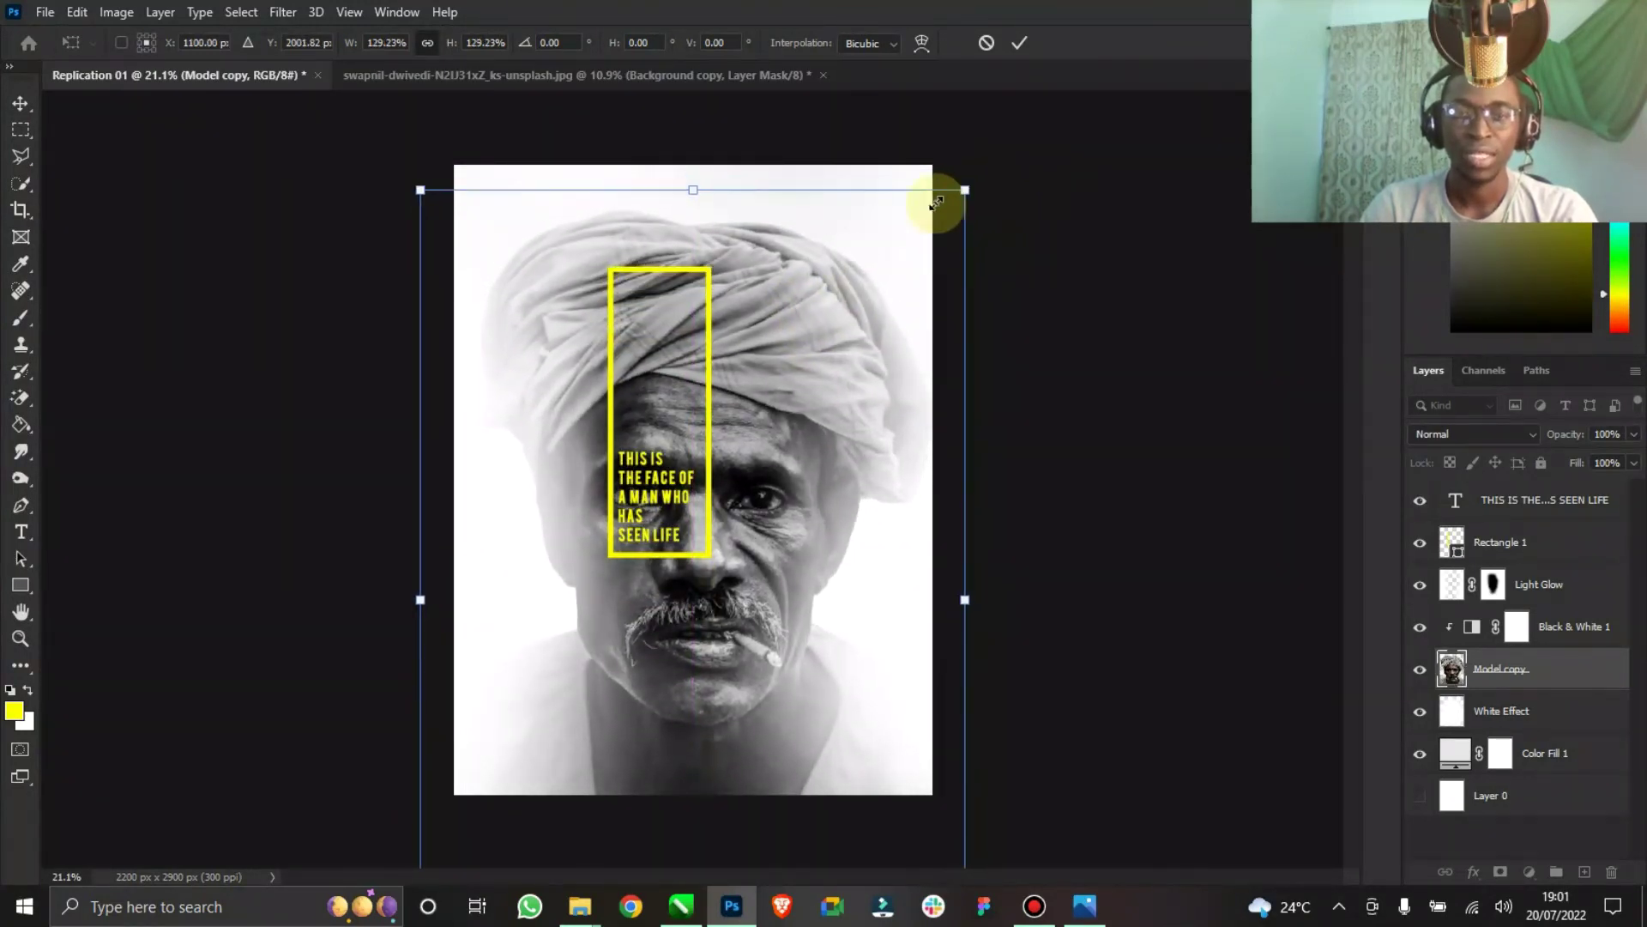
left_click_drag(810, 292, 810, 301)
left_click(1019, 42)
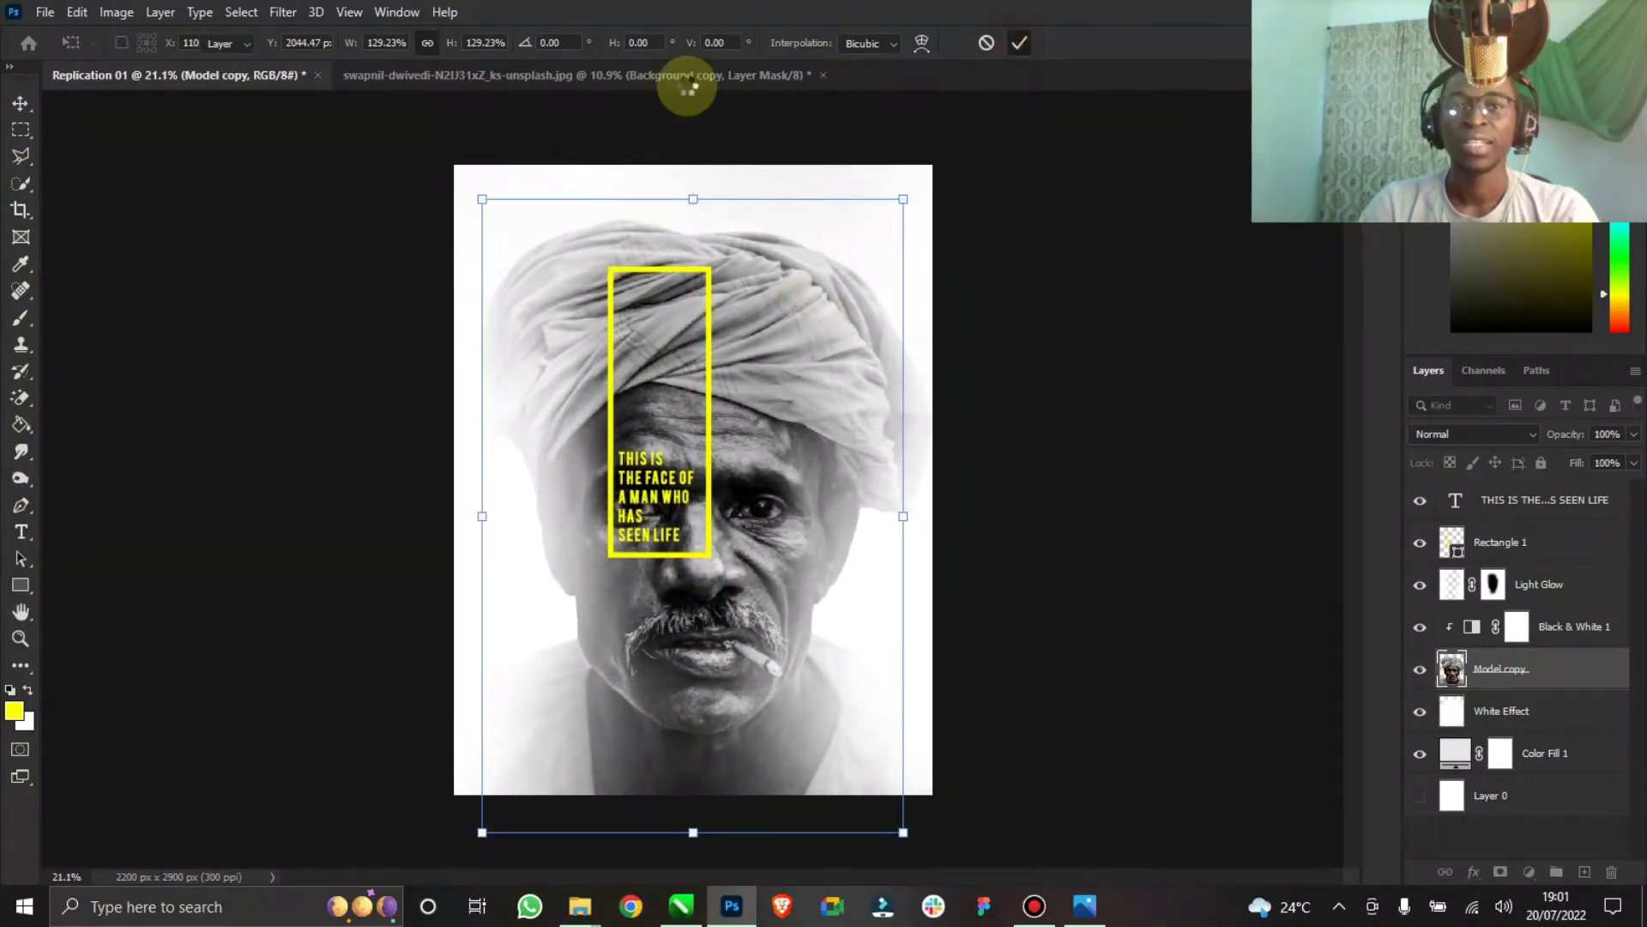
left_click(340, 47)
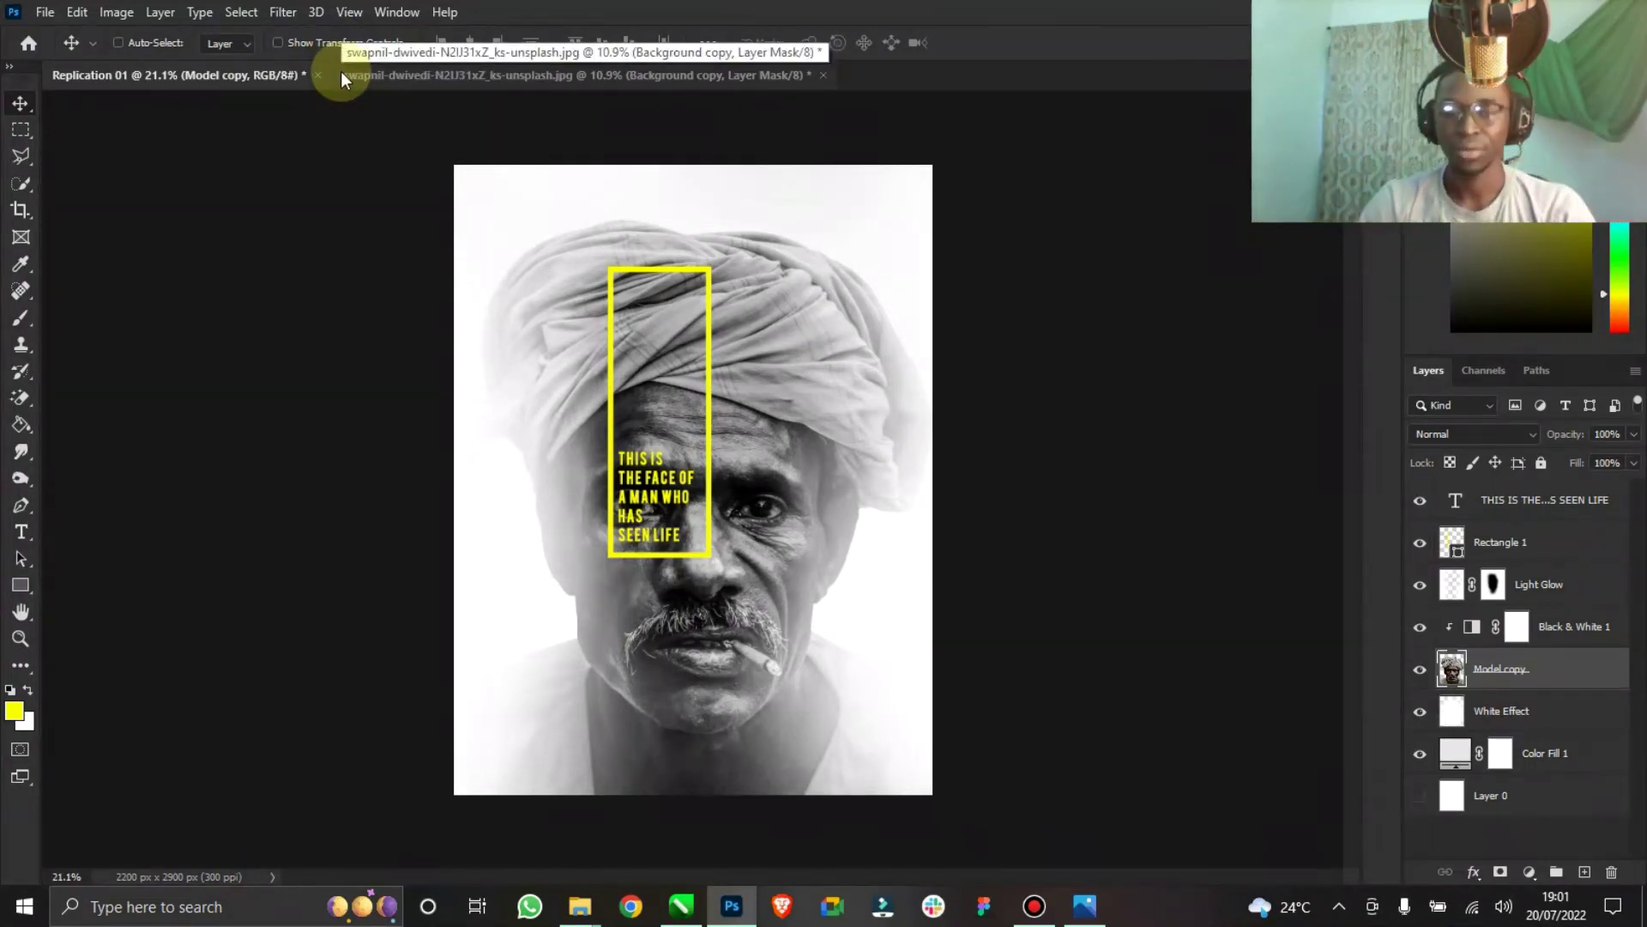
Move the yellow rectangle and its text together lower to frame the eye on the left half of the face, using the reference poster as guide.
left_click(1508, 531)
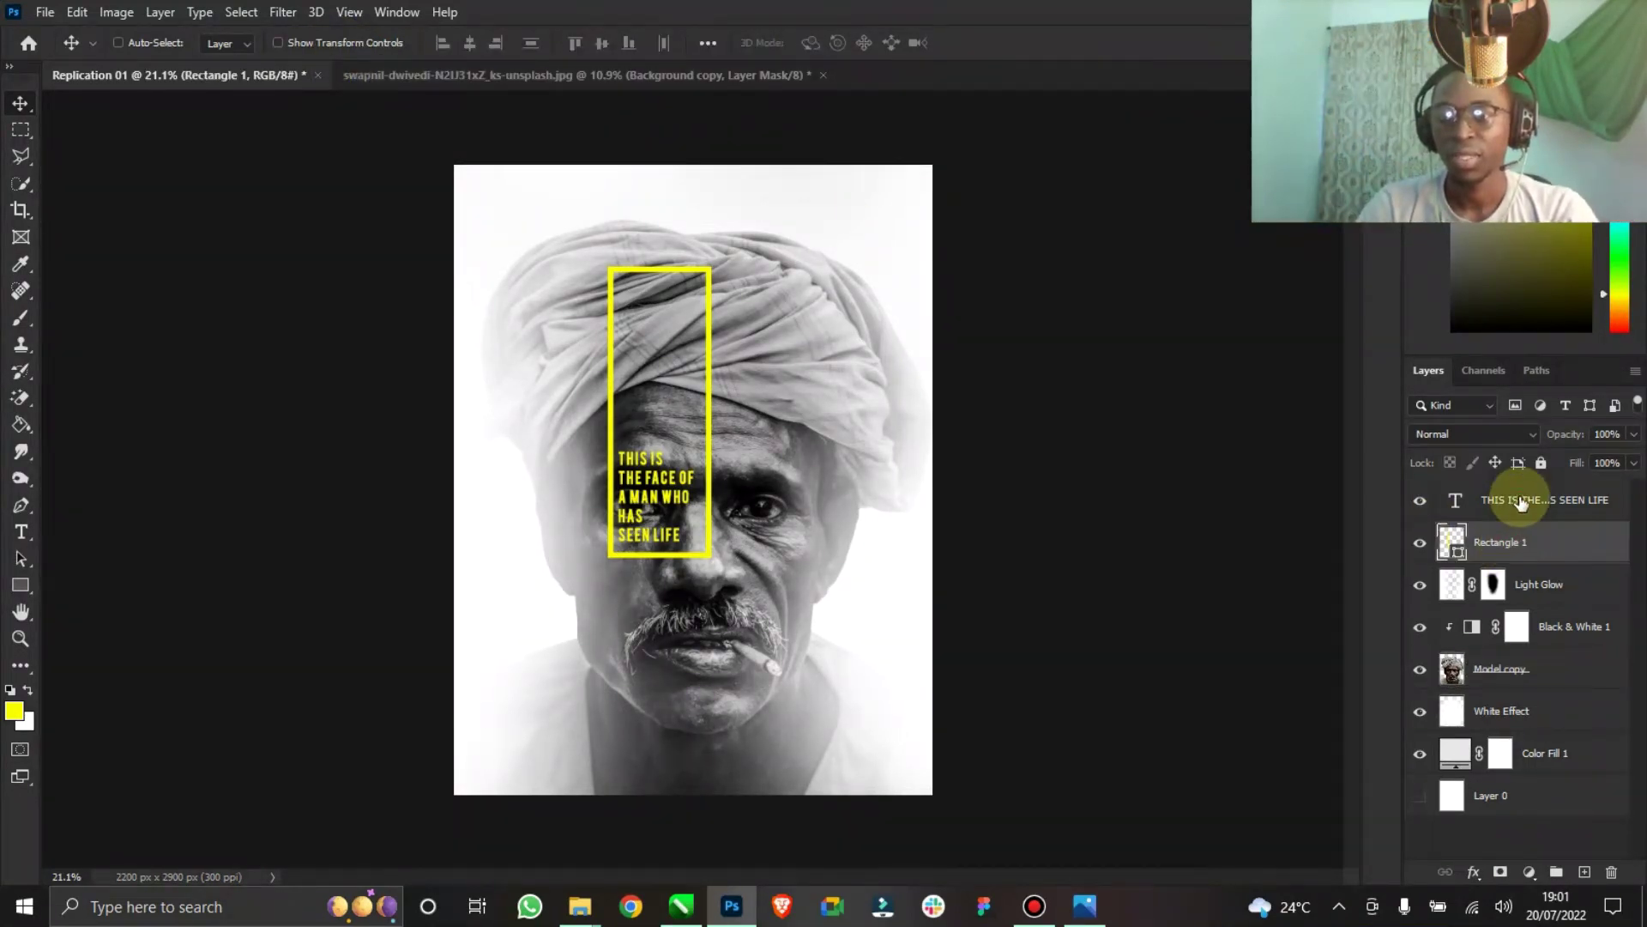
left_click(1518, 502, "shift")
left_click_drag(659, 384, 641, 498)
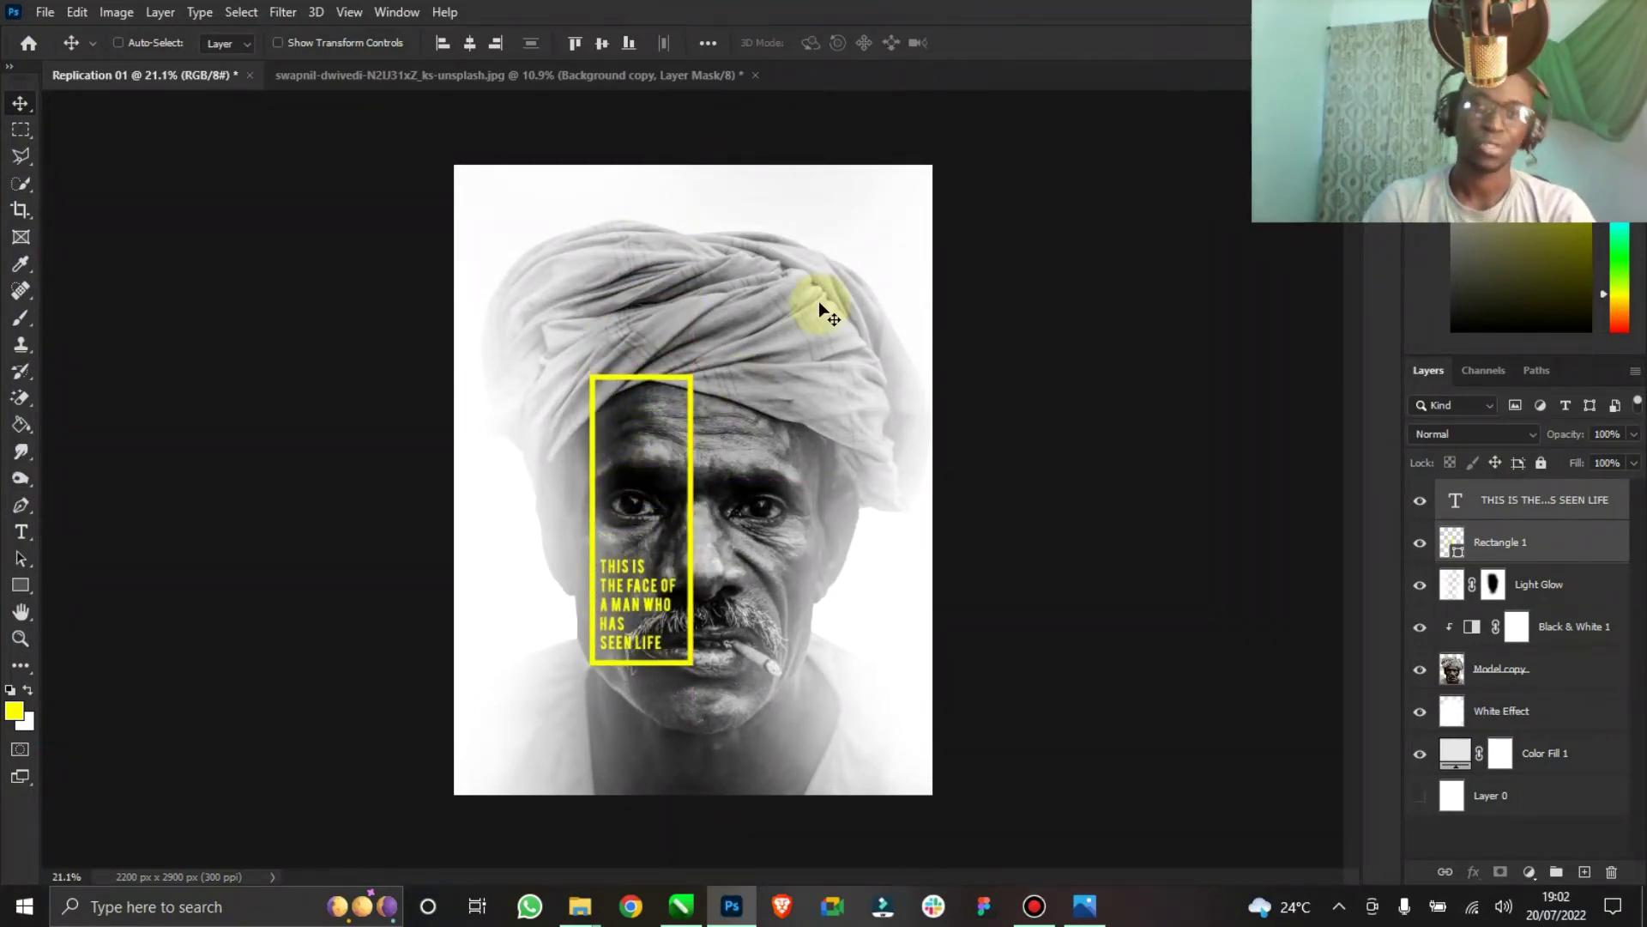
left_click(1087, 904)
left_click(1087, 905)
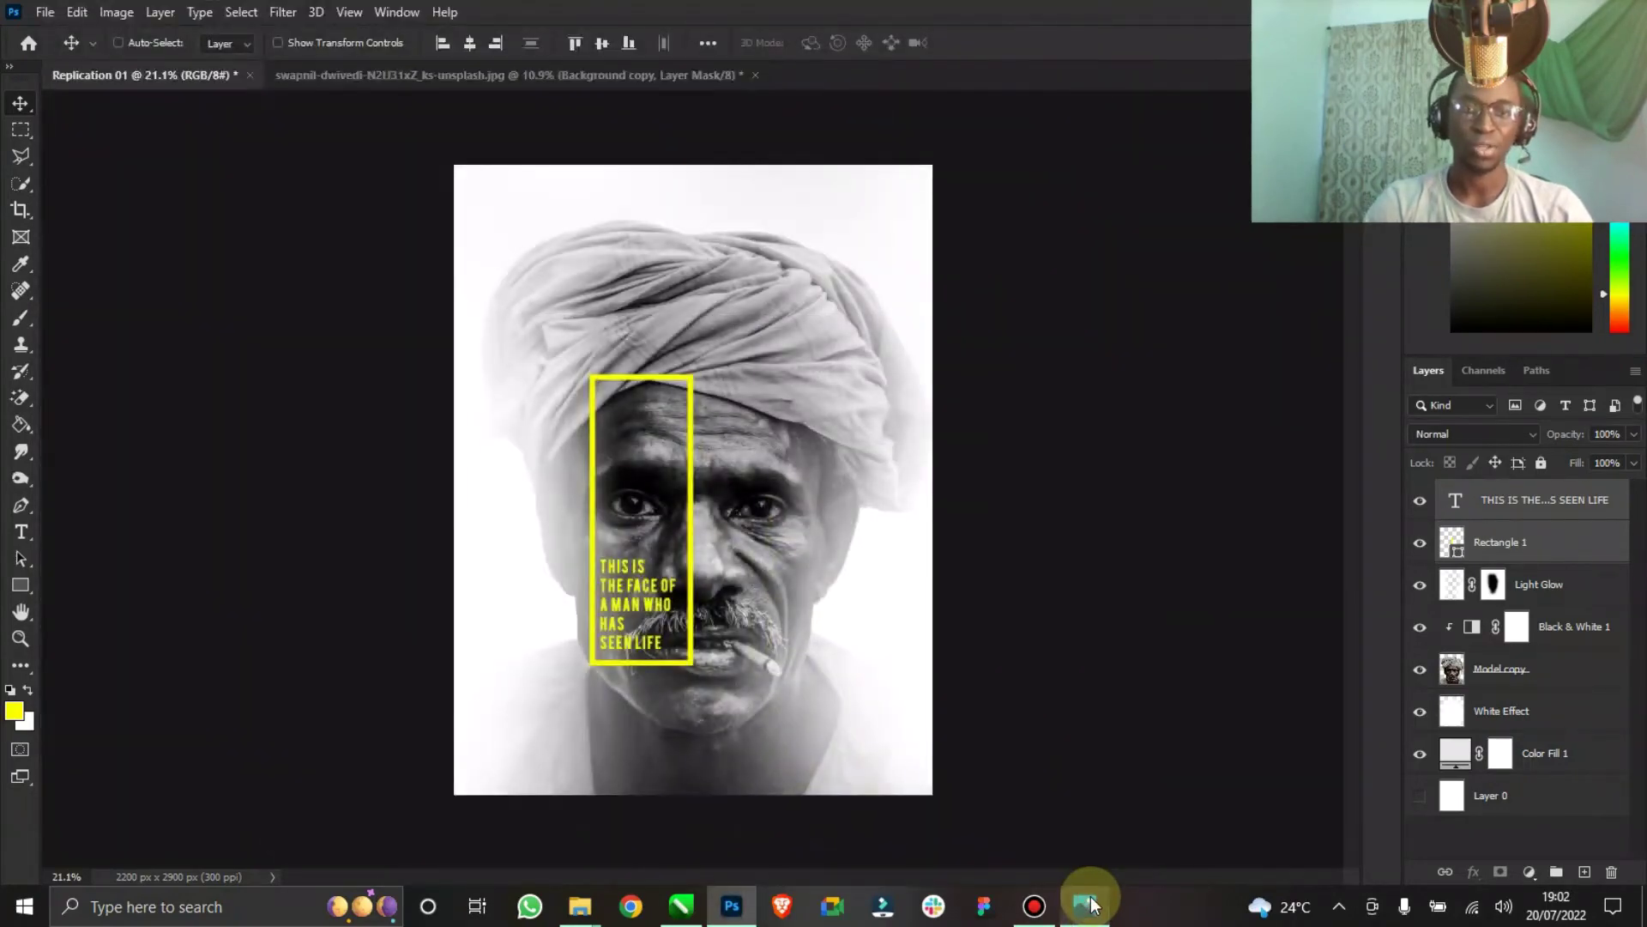
left_click(1090, 904)
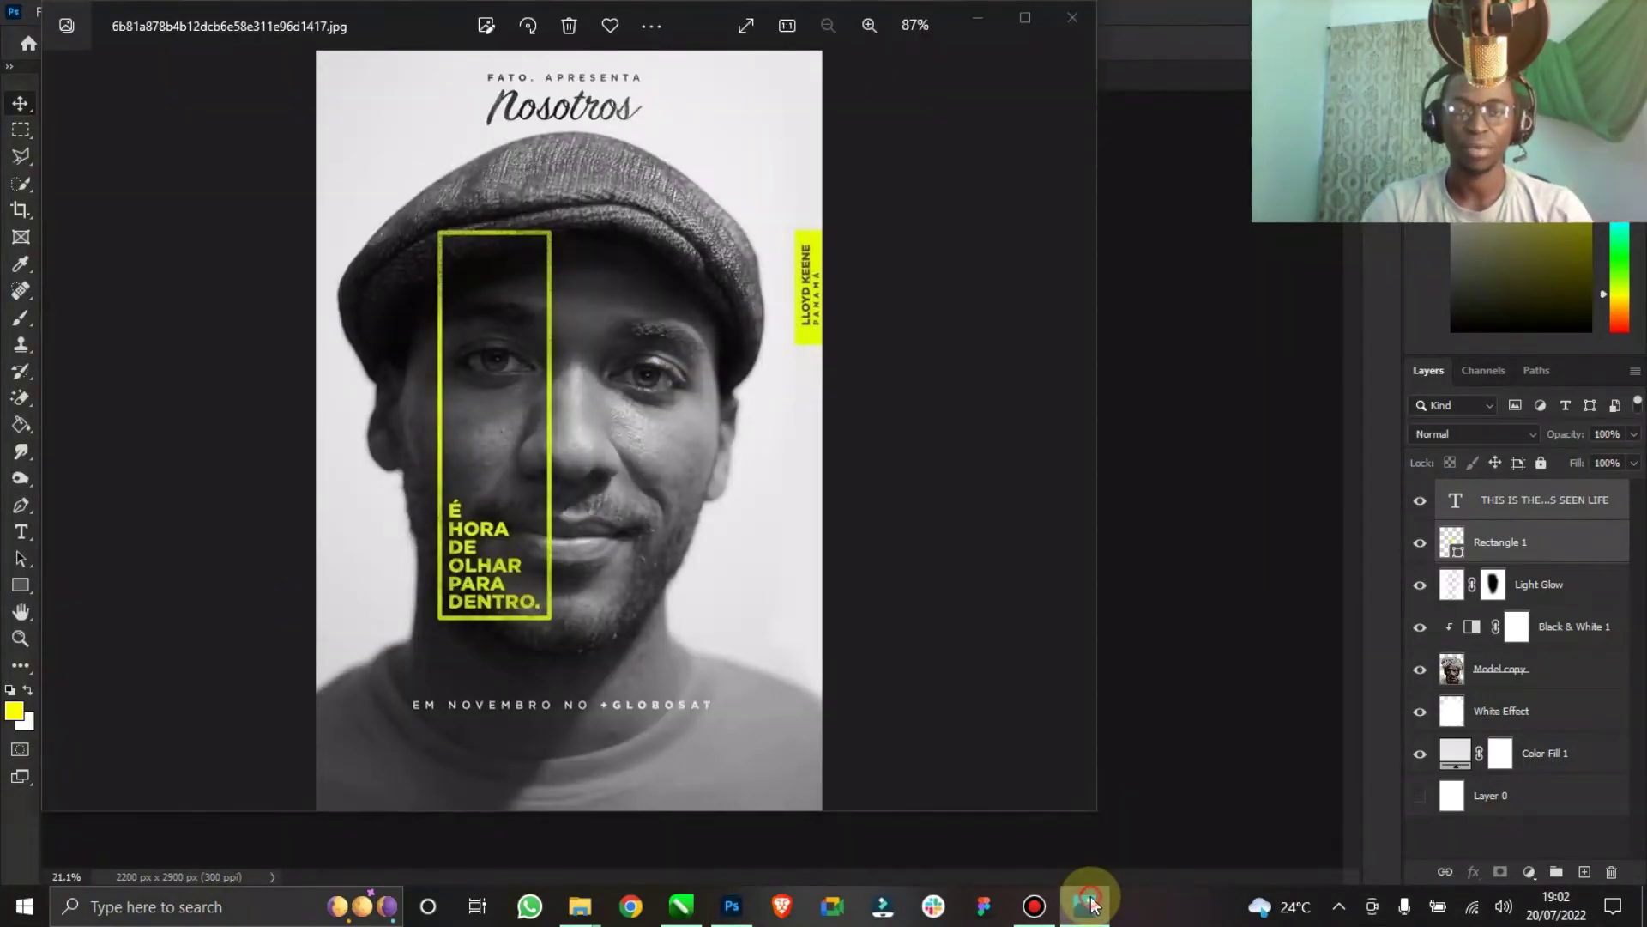
left_click(1090, 906)
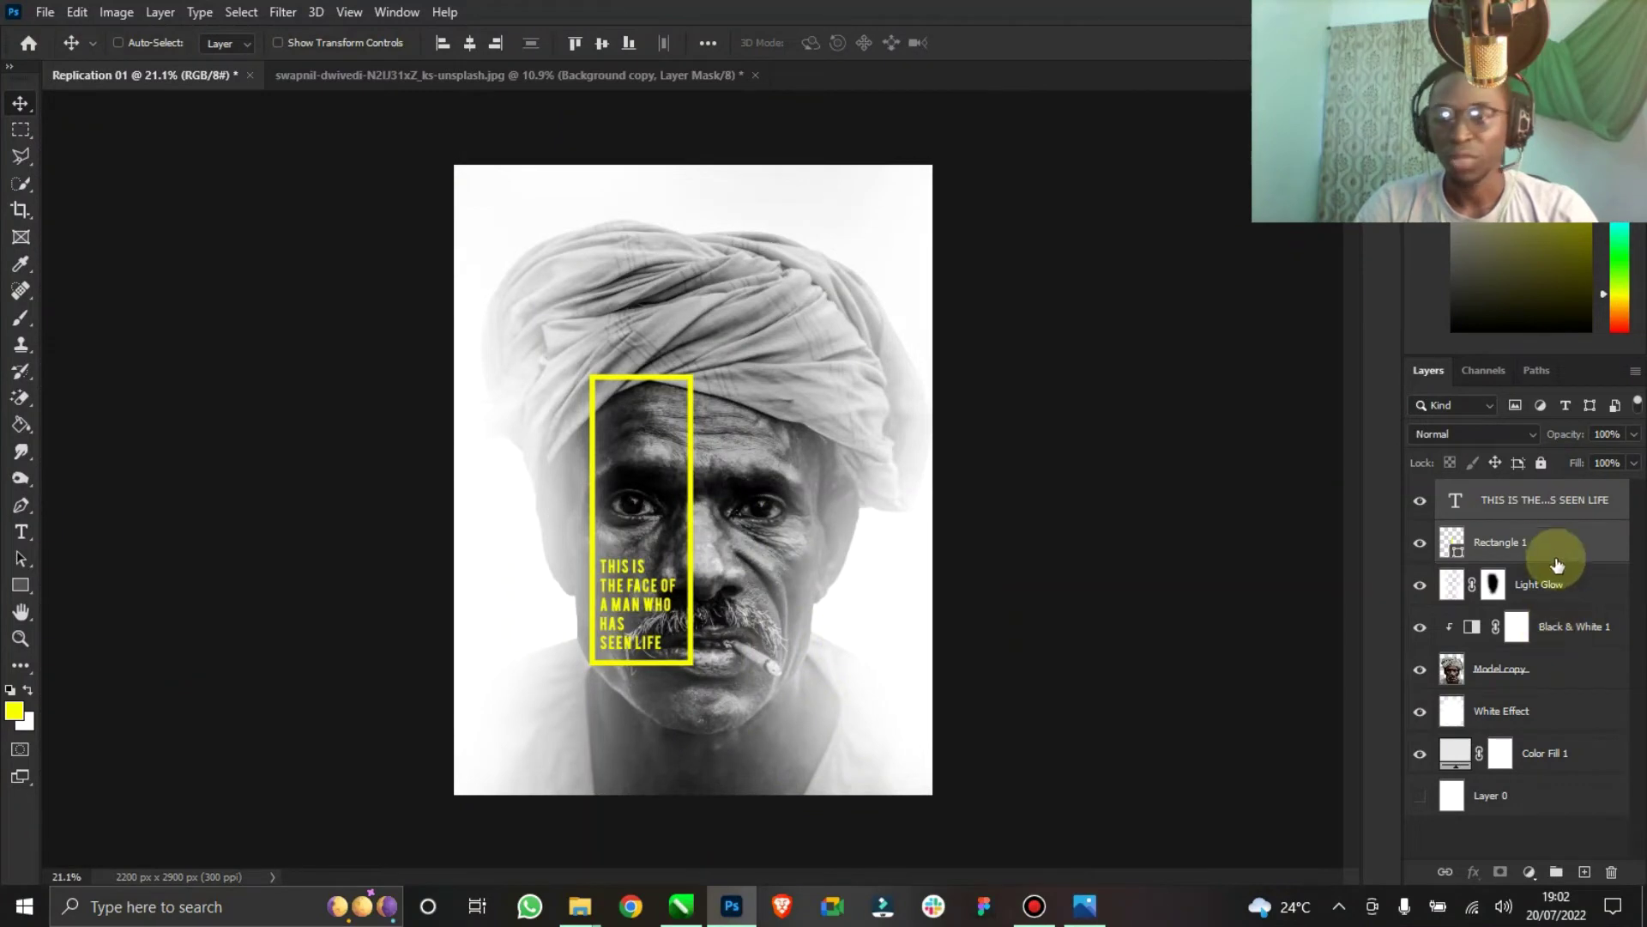
Compare the portrait with and without the Light Glow layer, and reduce that layer's opacity to 28%.
left_click(1449, 594)
left_click(1420, 590)
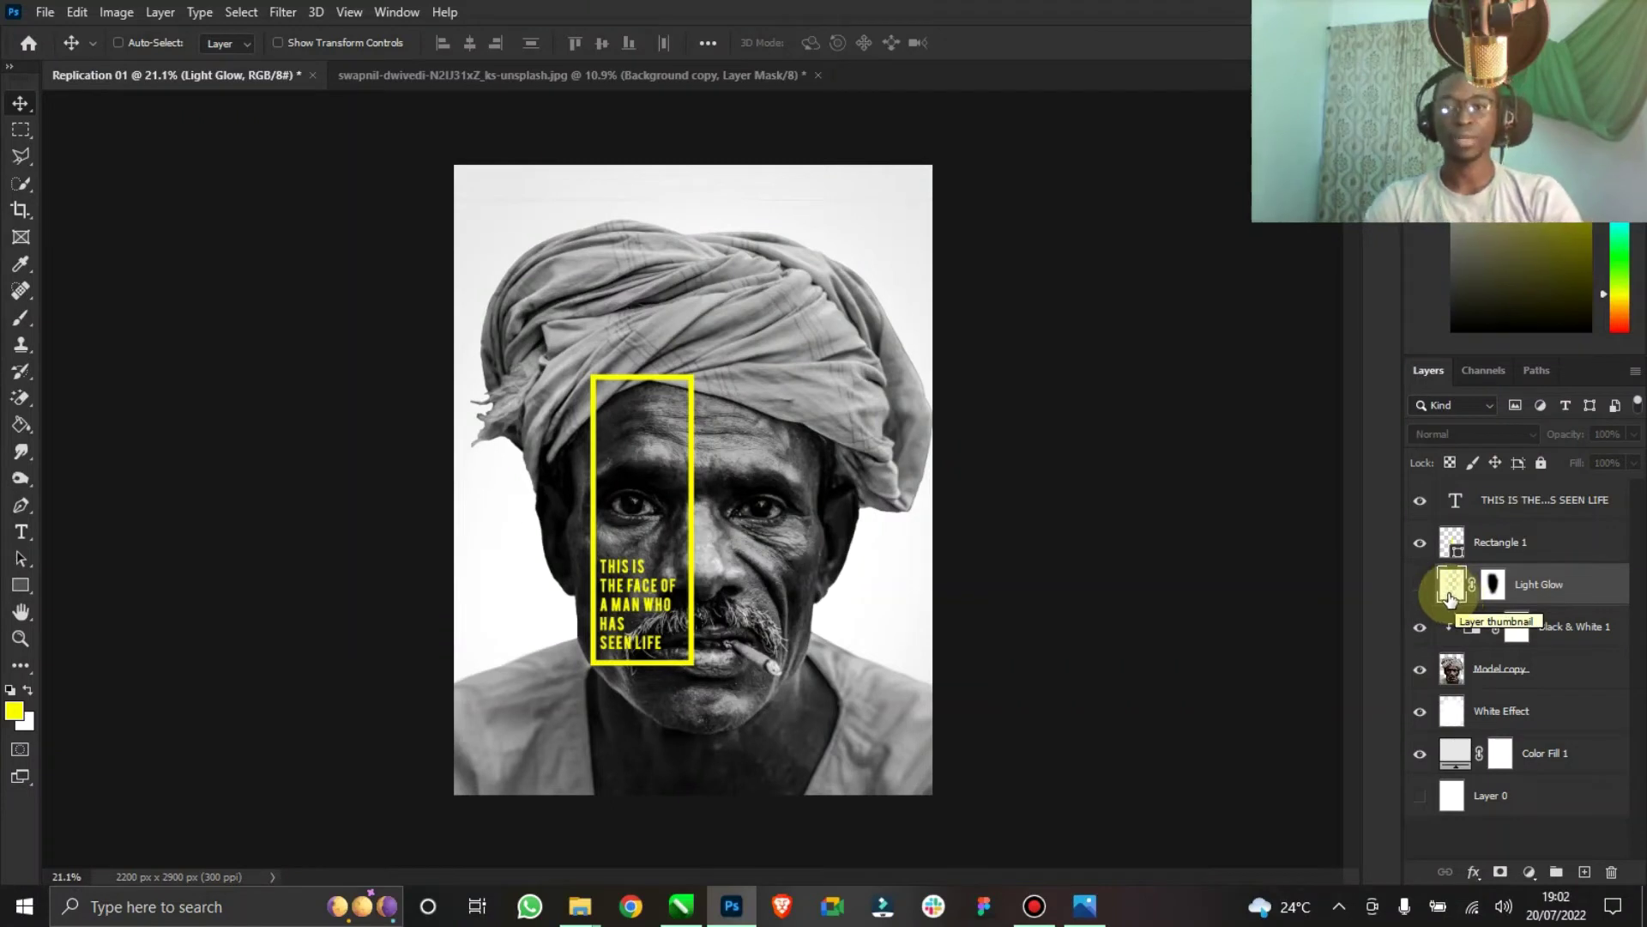
left_click(1418, 586)
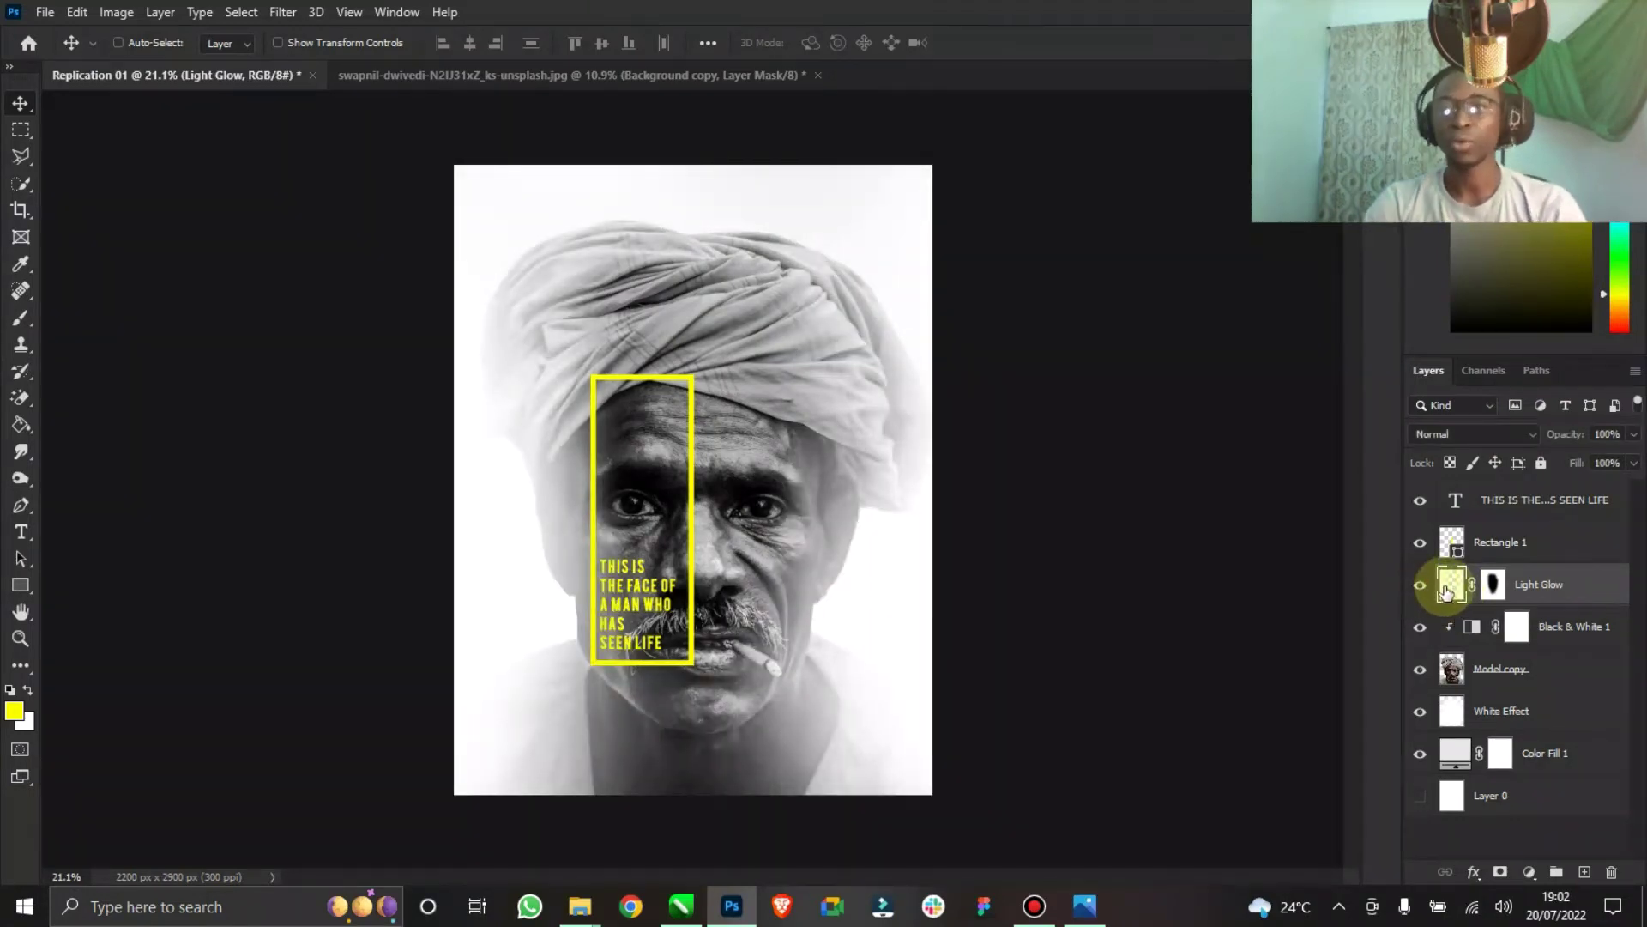
left_click_drag(1634, 434, 1565, 462)
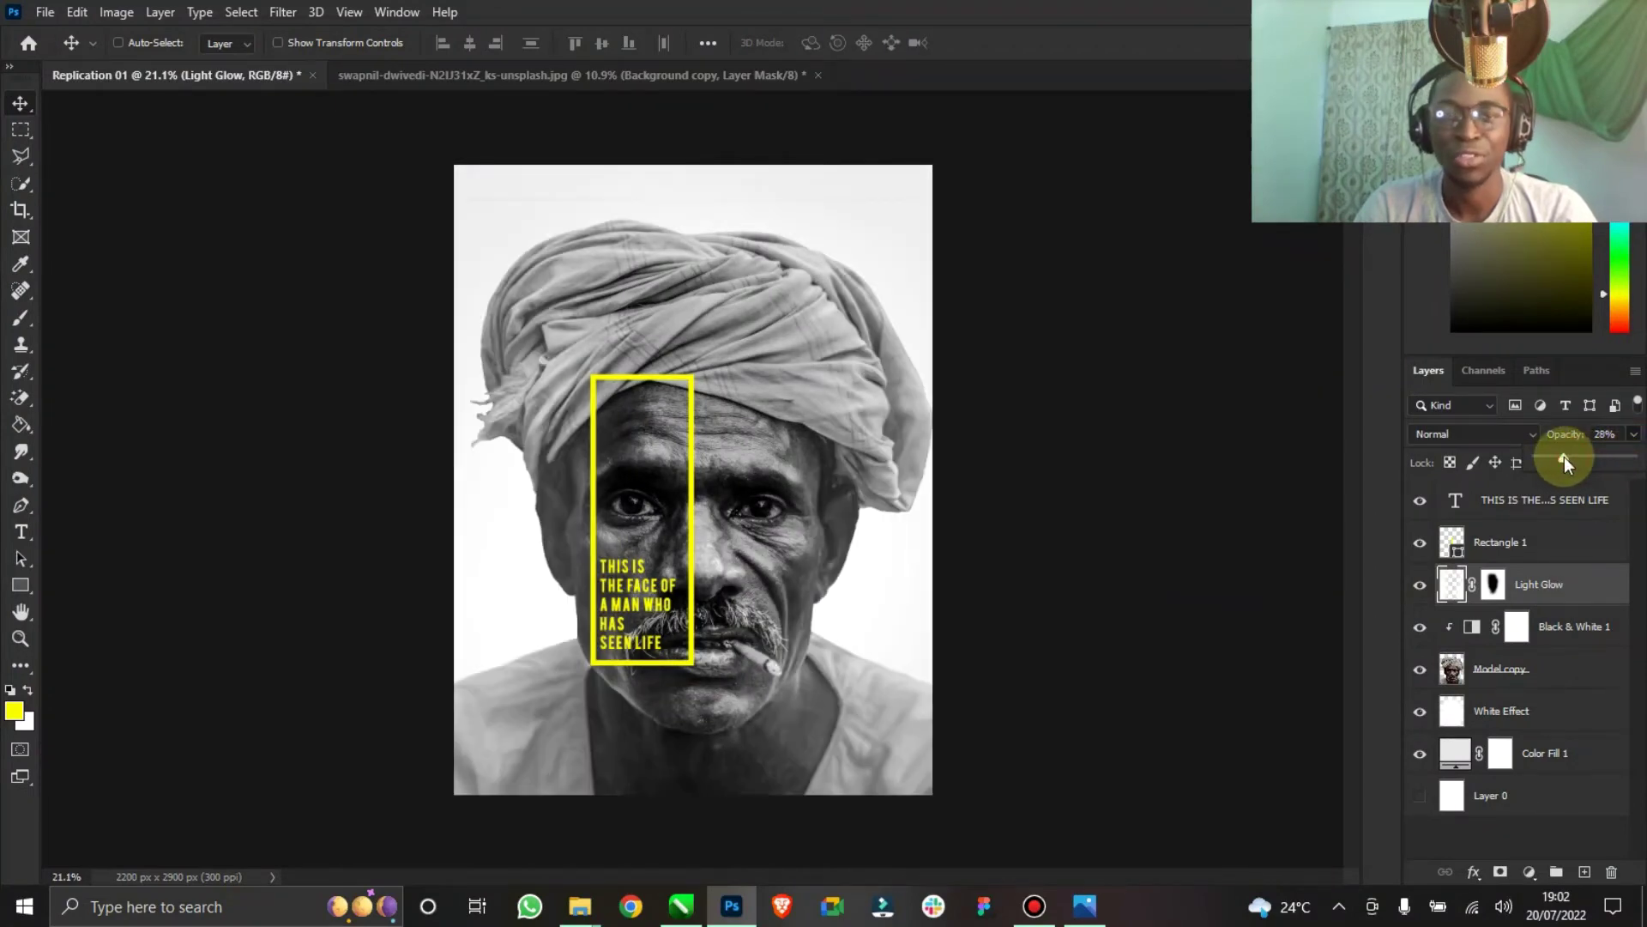
Scale the Light Glow layer up proportionally to about 127%, beyond the canvas edges, and turn the transform controls off.
left_click(1550, 602)
left_click(374, 49)
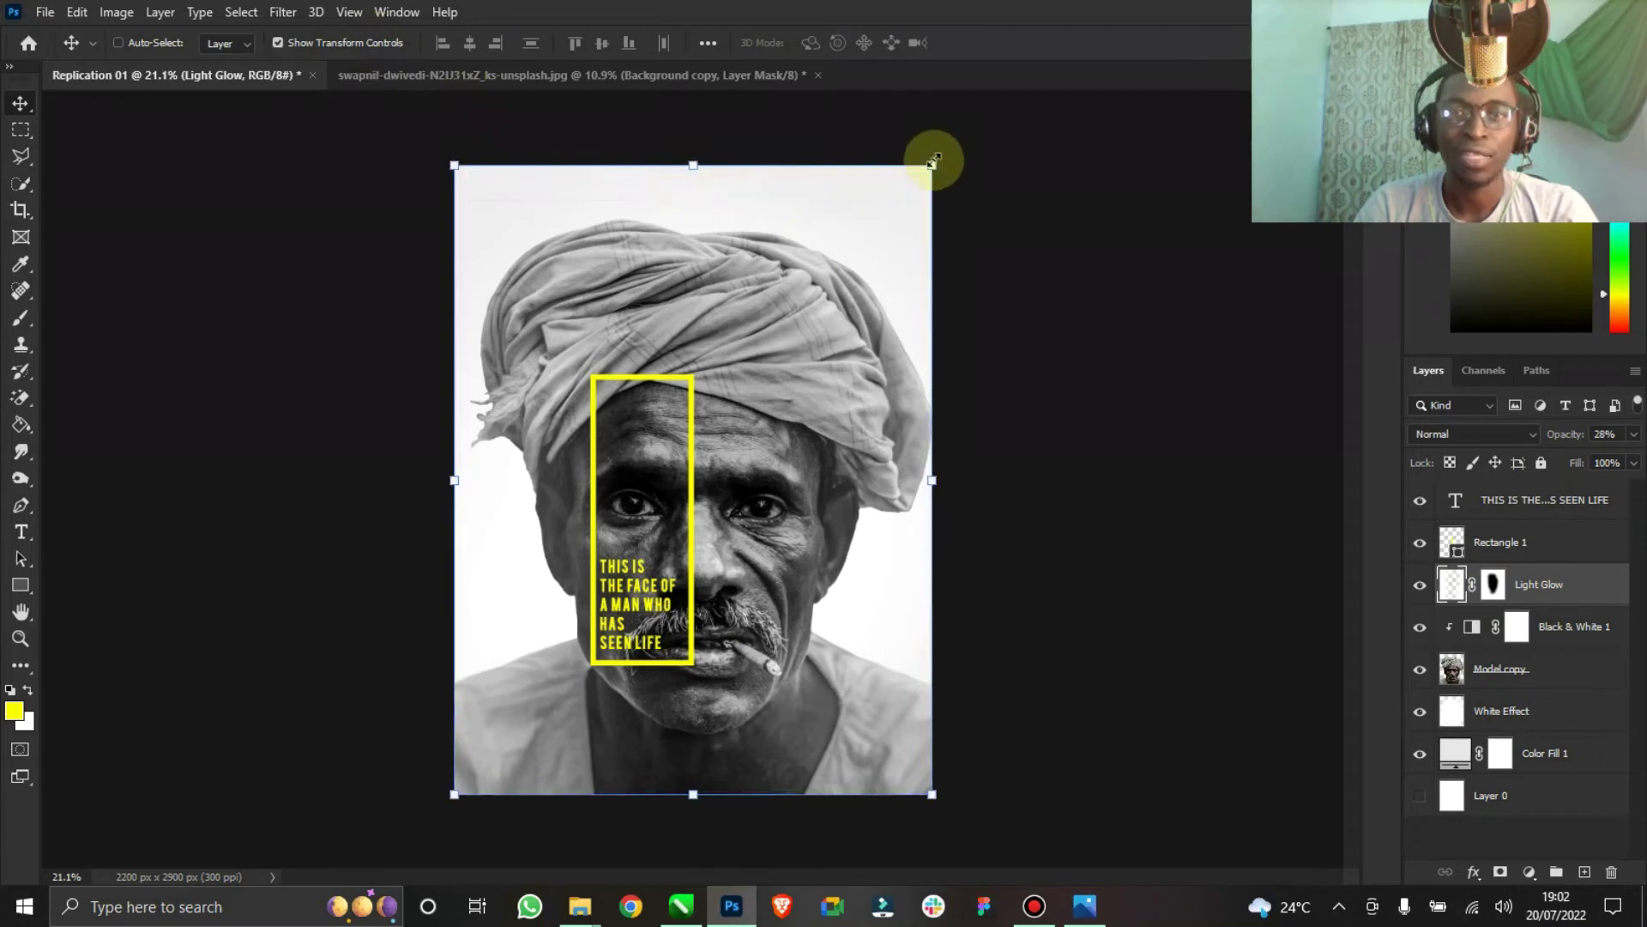
left_click_drag(933, 163, 1048, 109)
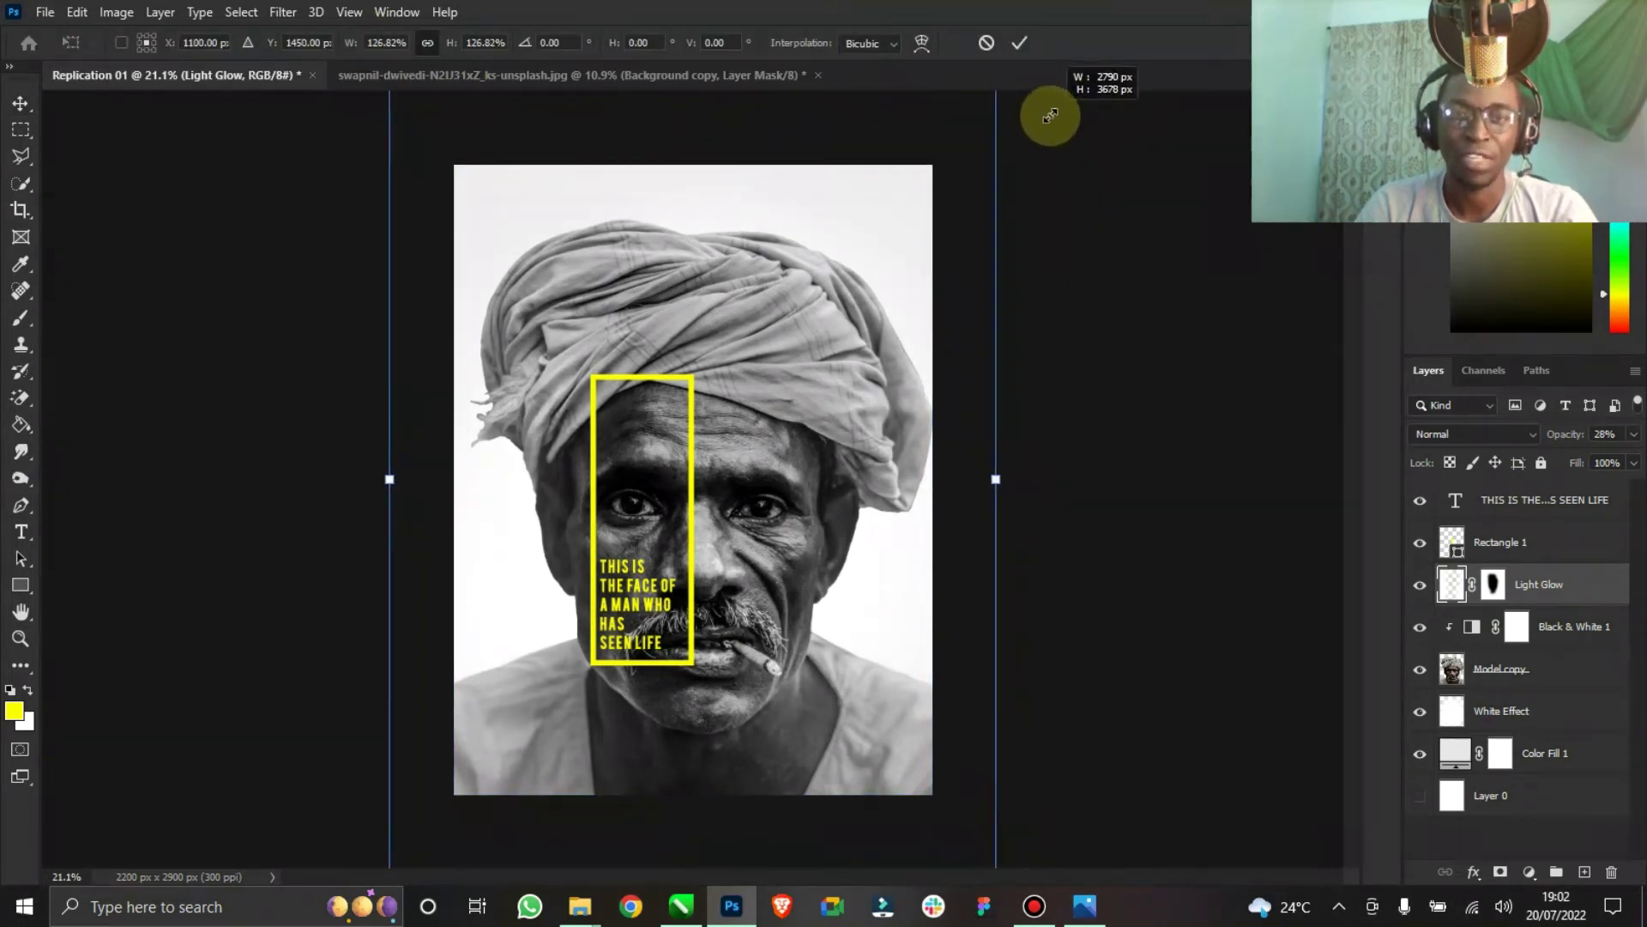
left_click(1025, 44)
left_click(367, 48)
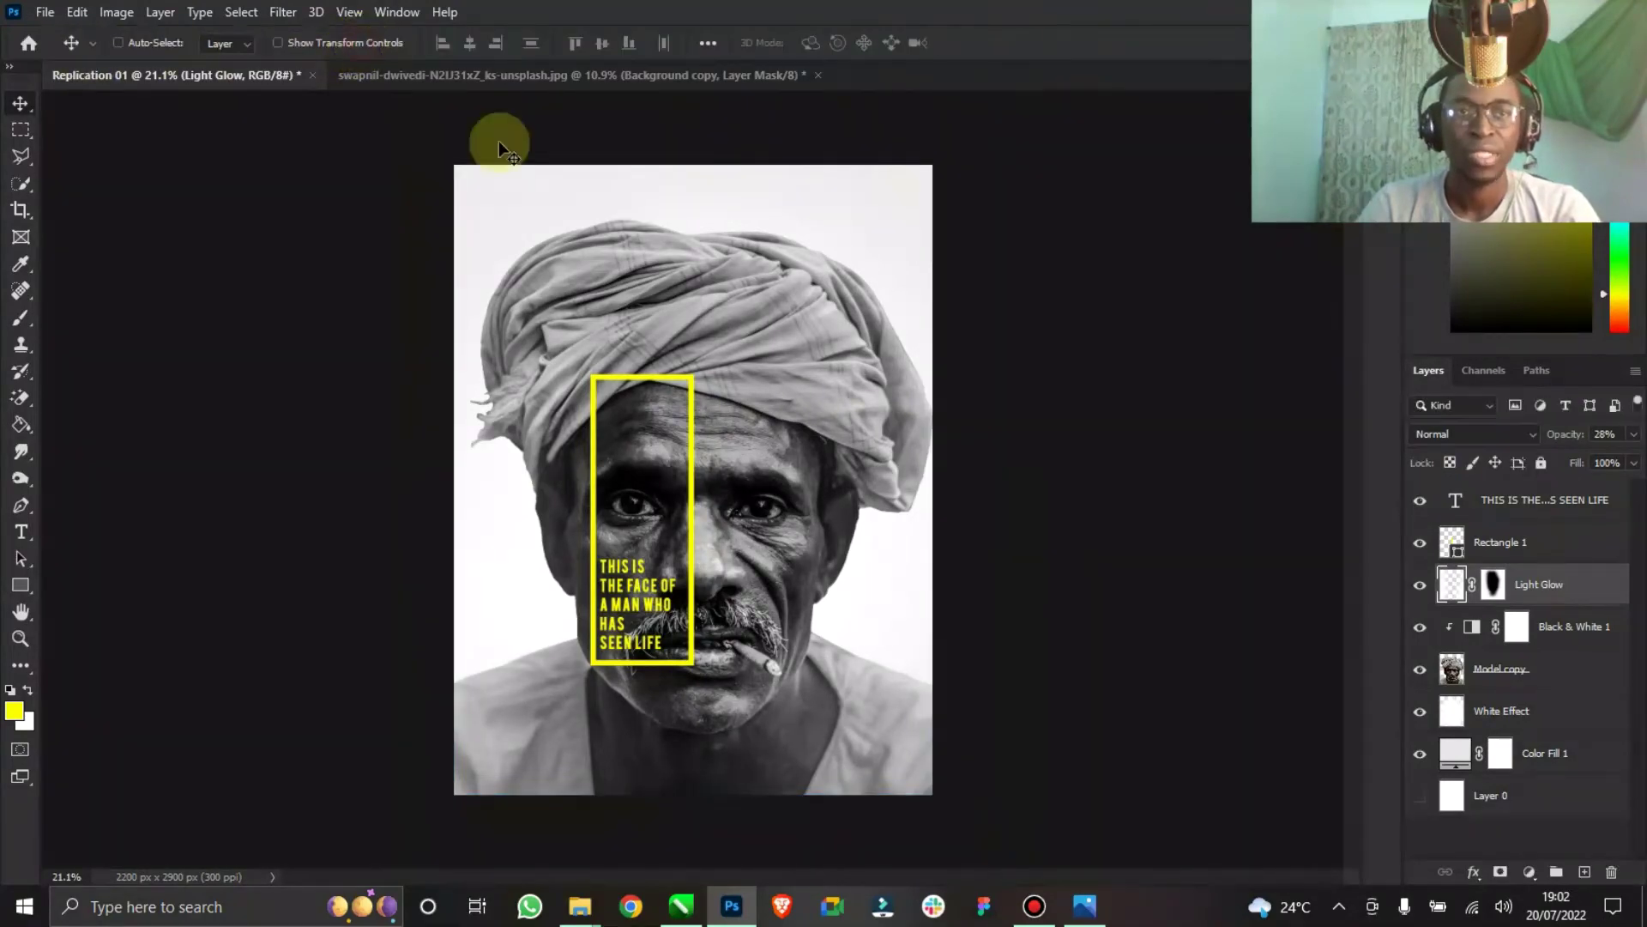
Compare the poster with the reference image, examining its rectangle, its lighting and the line of text below the chin.
left_click(1085, 902)
left_click(1086, 902)
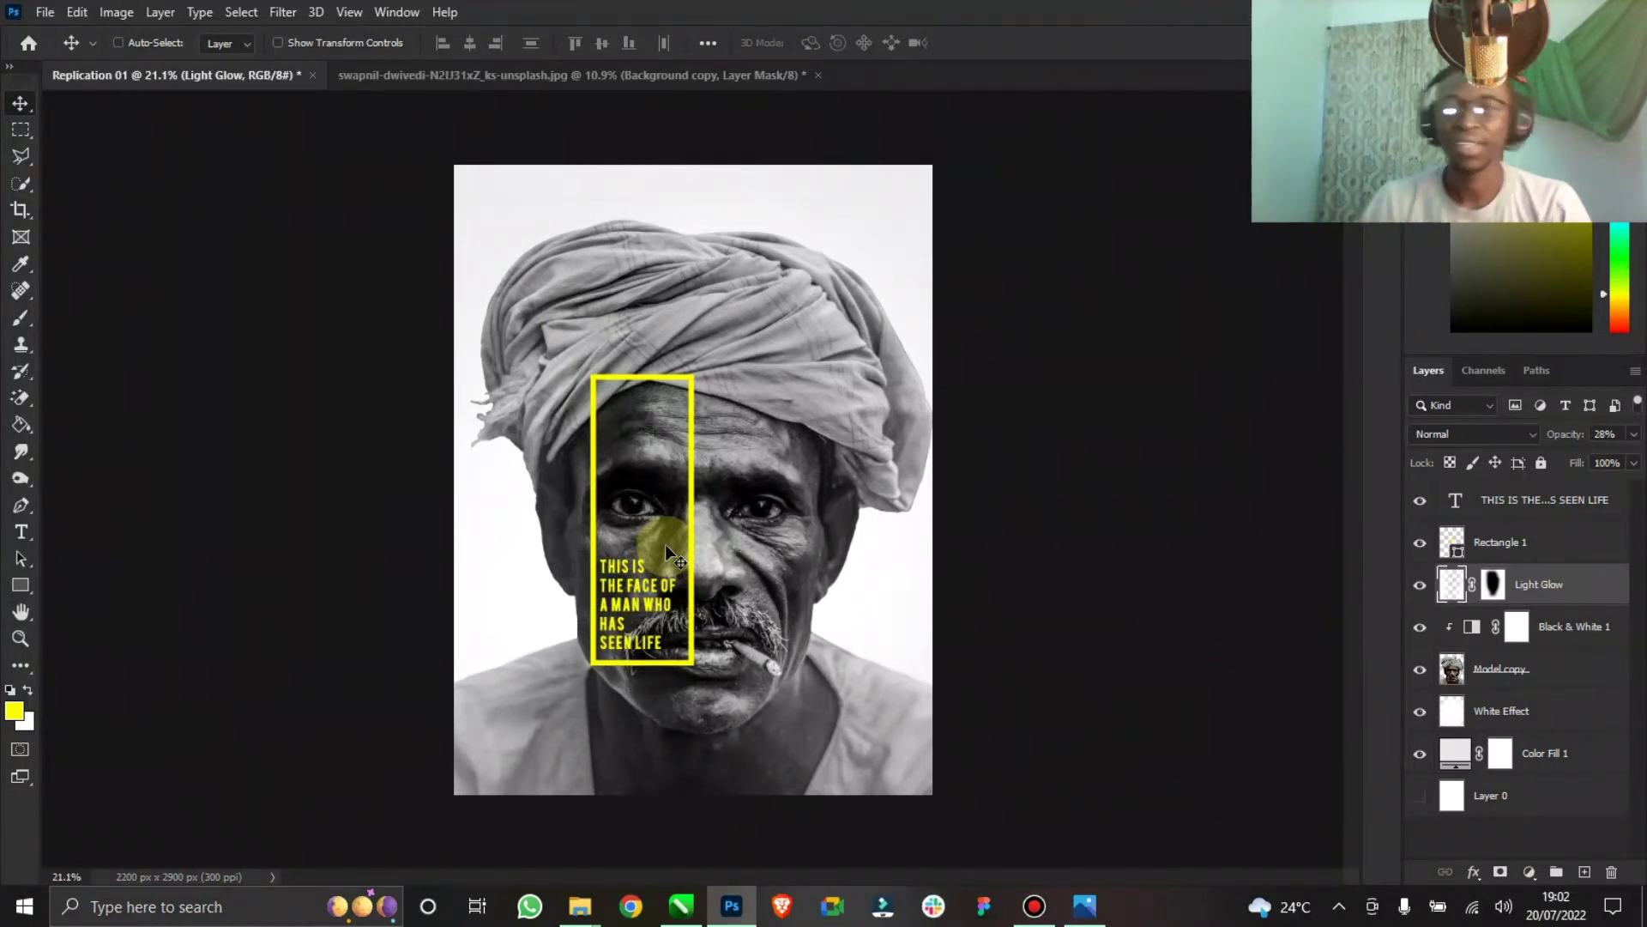
left_click(1084, 910)
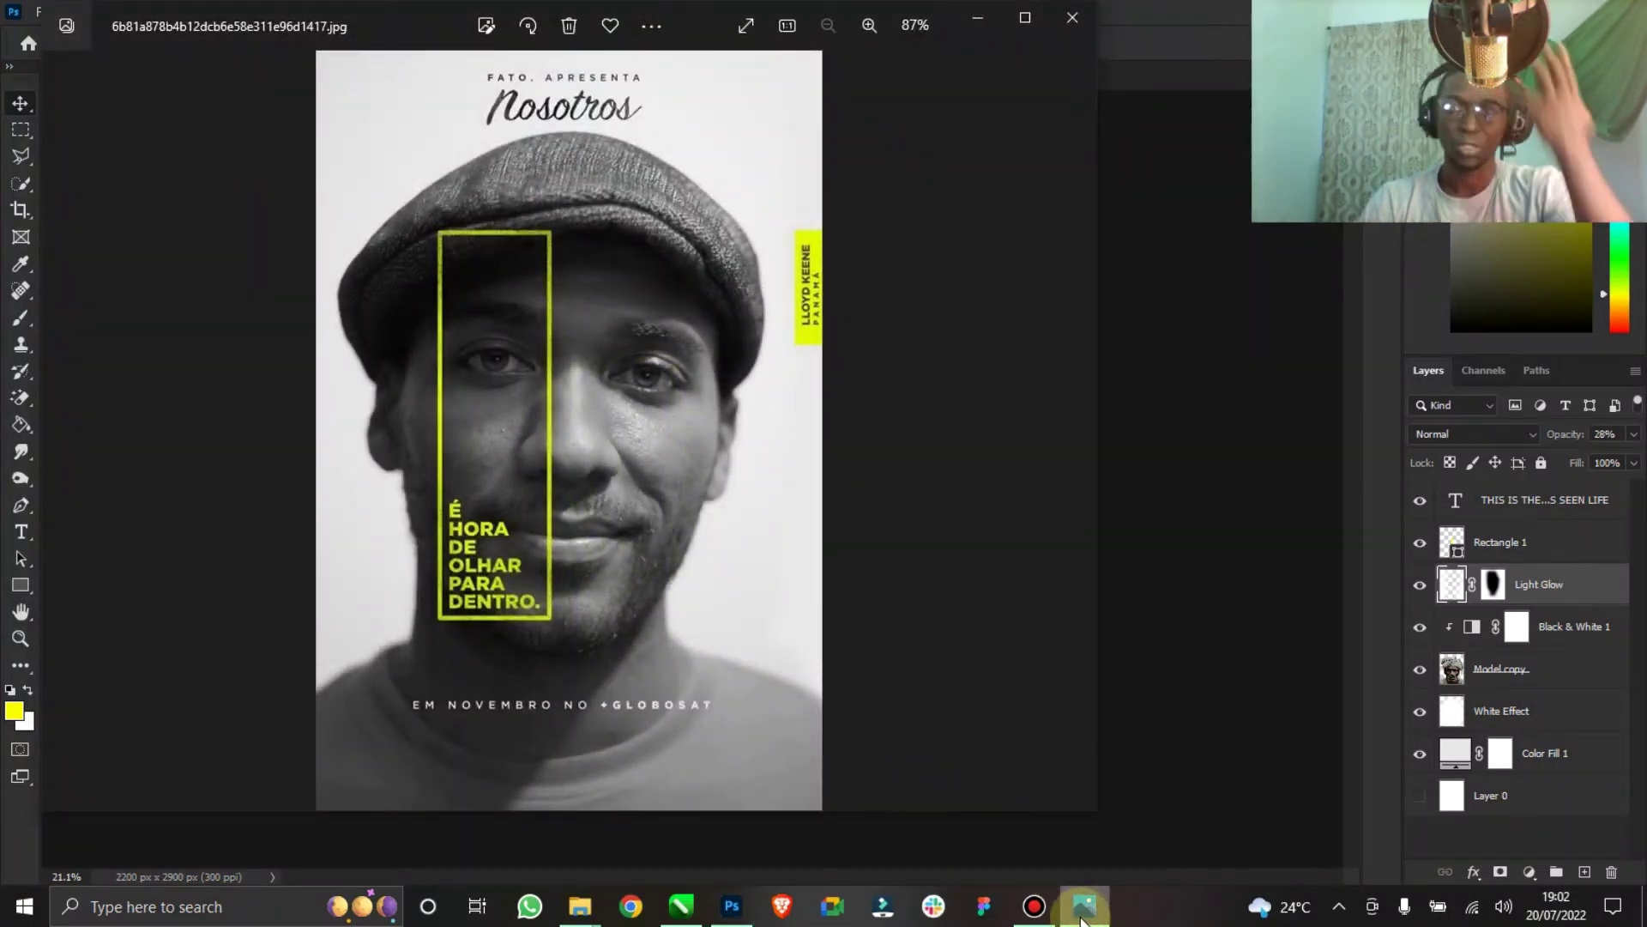
left_click(1082, 910)
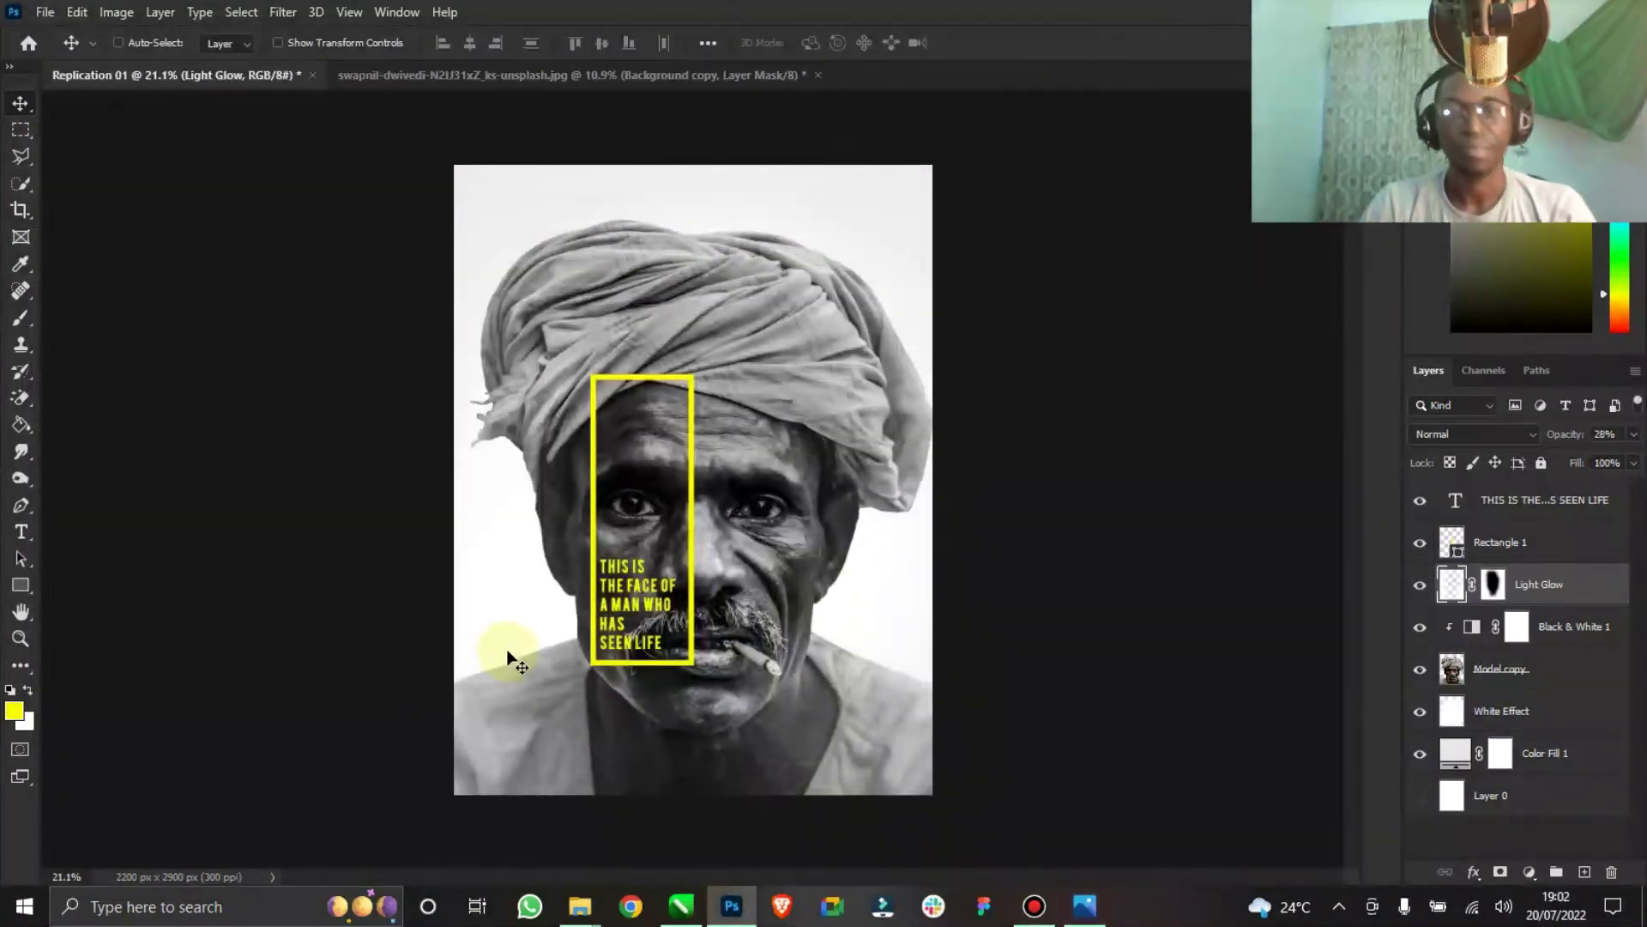
left_click(1084, 907)
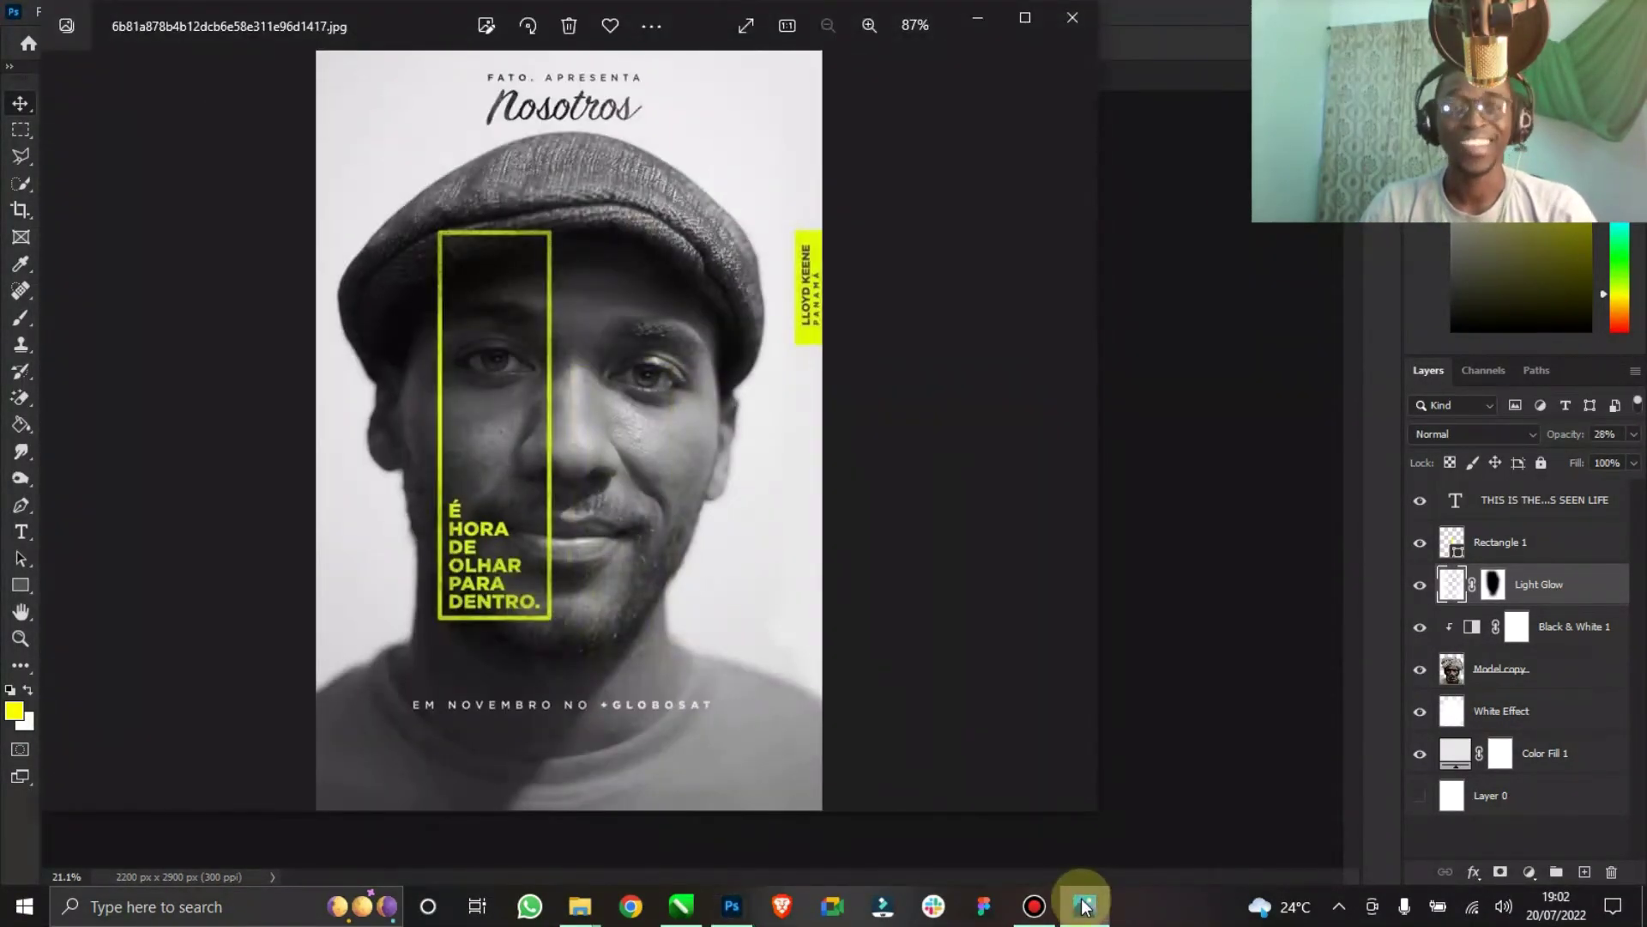
left_click(1082, 906)
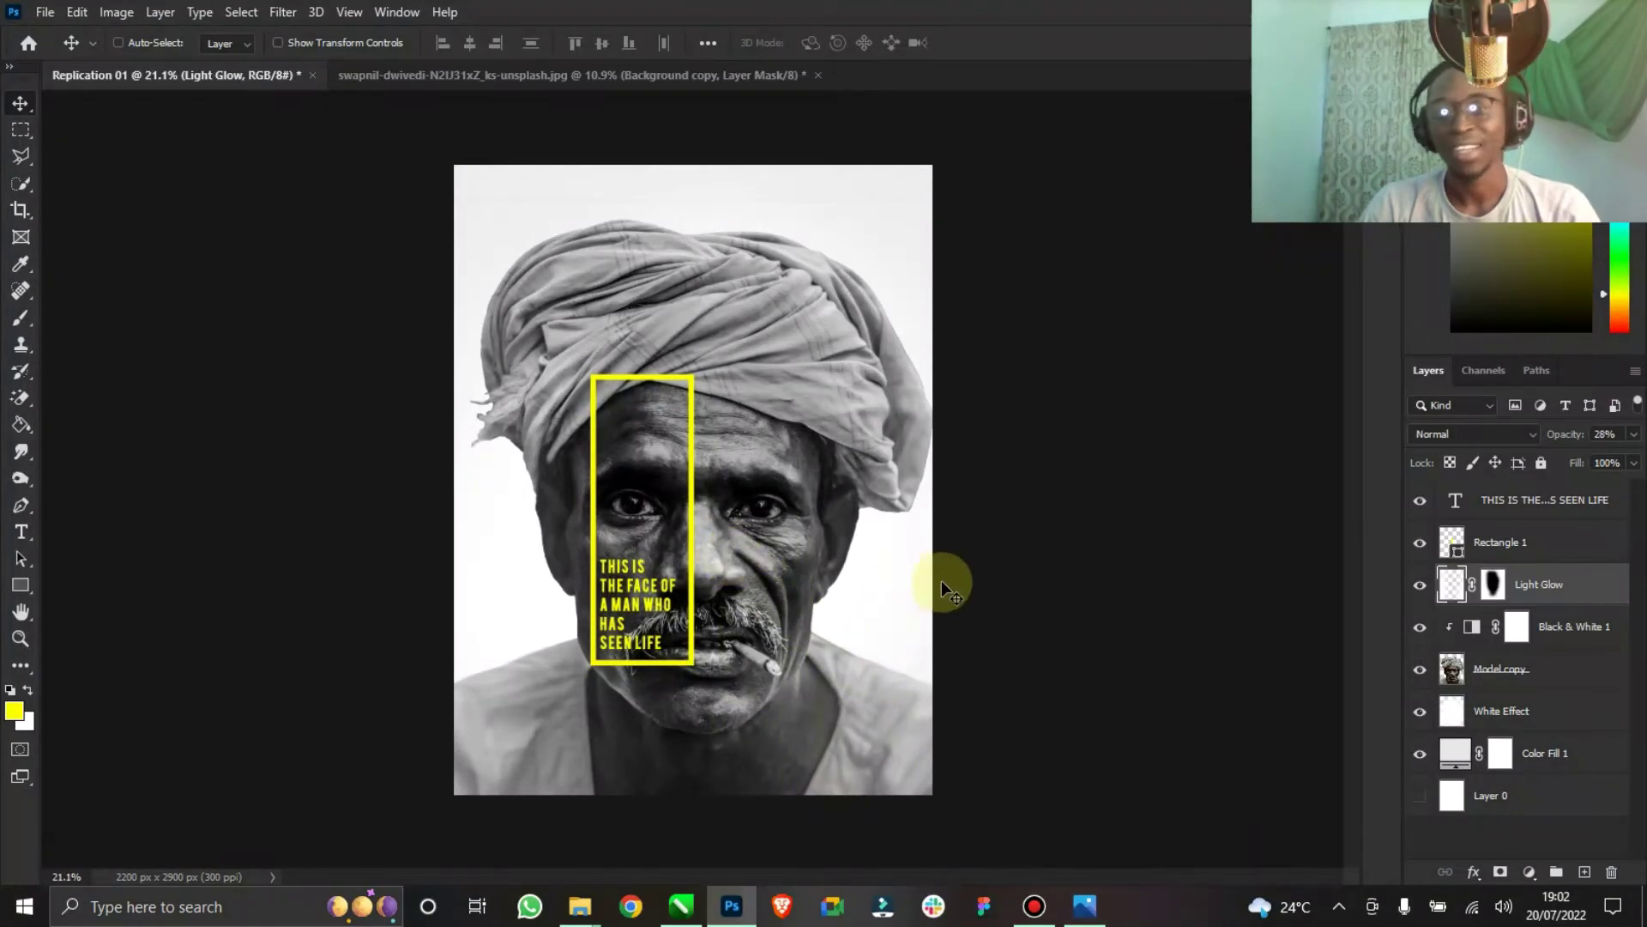
left_click(1082, 907)
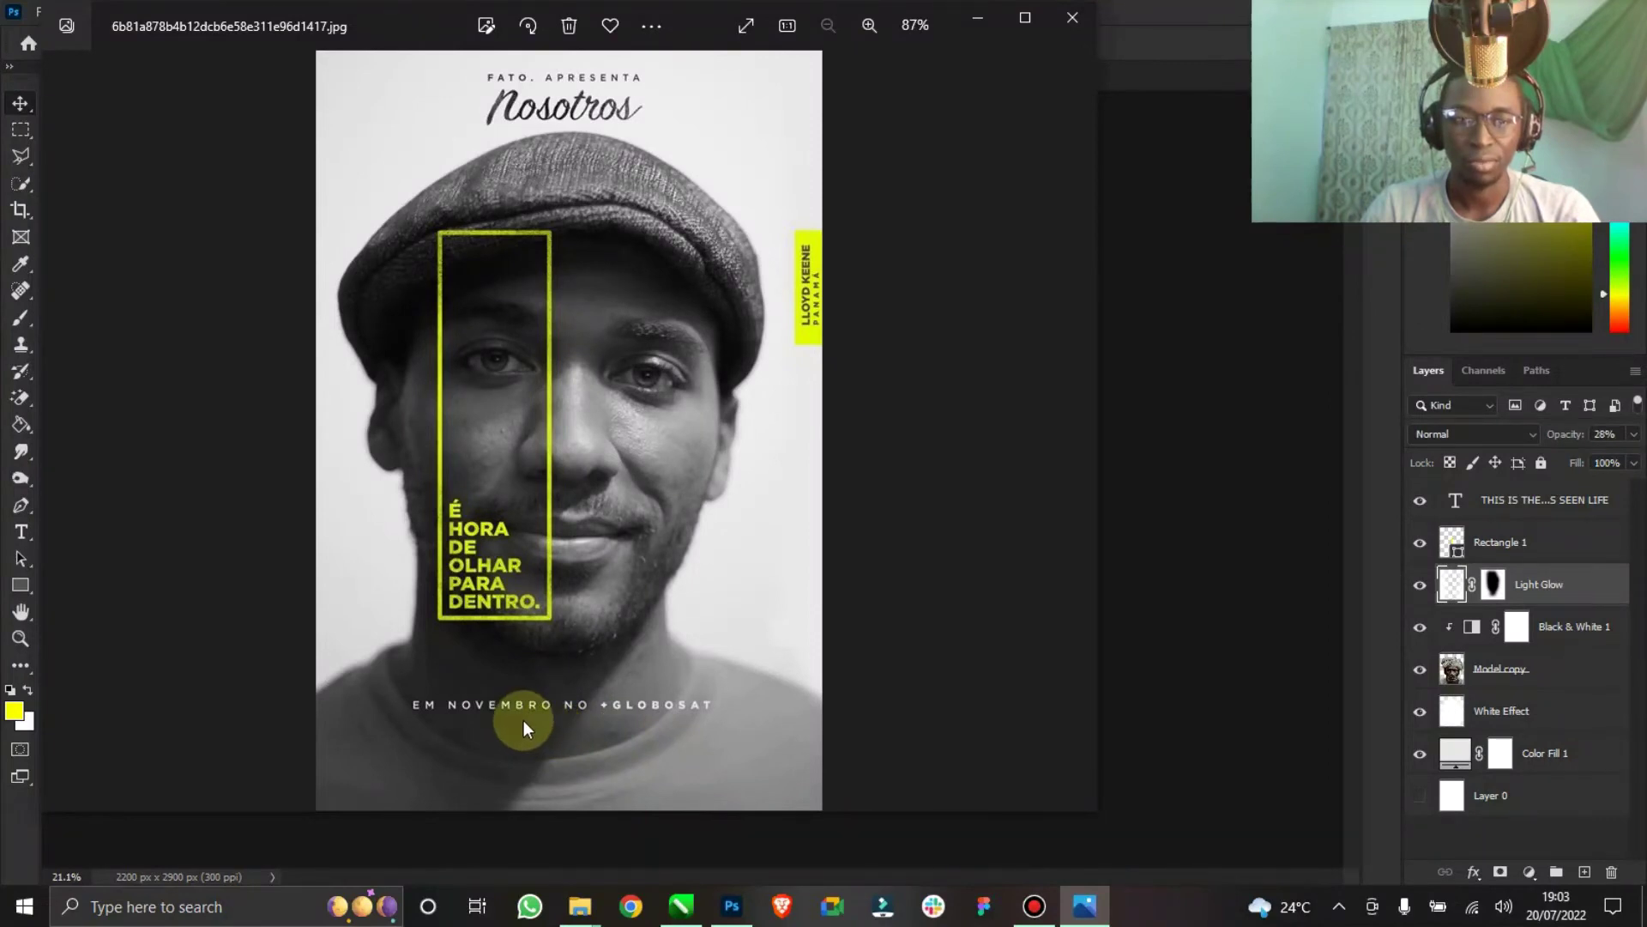
left_click(1563, 546)
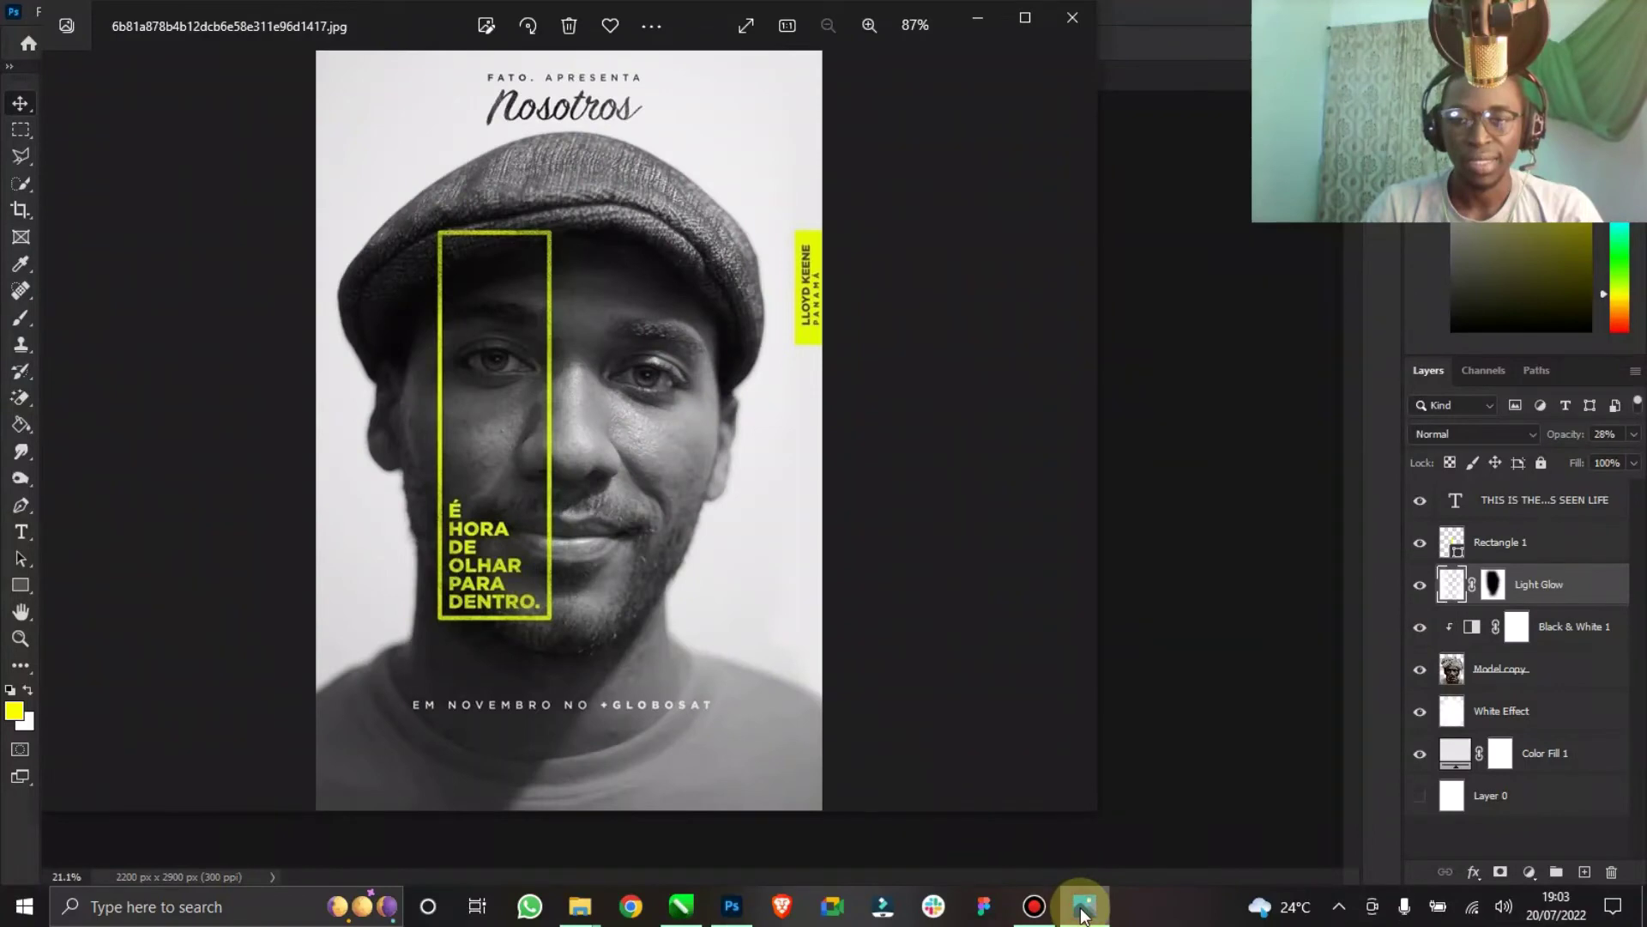
left_click(1082, 907)
left_click(1082, 910)
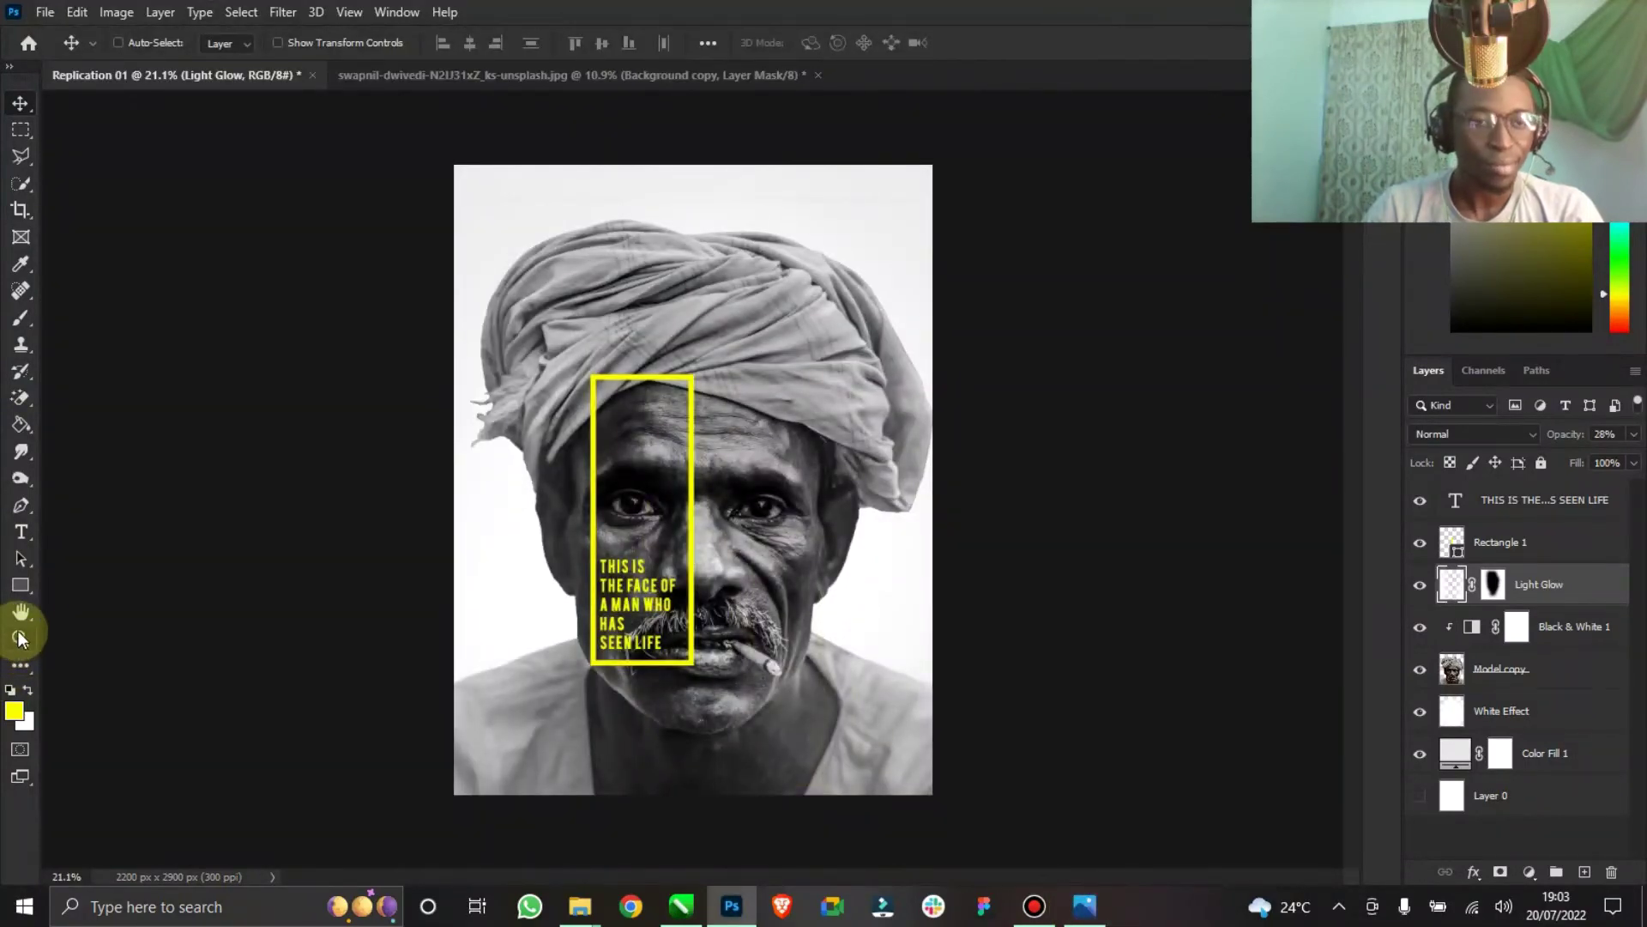
Swap the foreground and background colours and add the text line "TWENTY TWO, JULY 2022" over the neck below the chin.
left_click(27, 691)
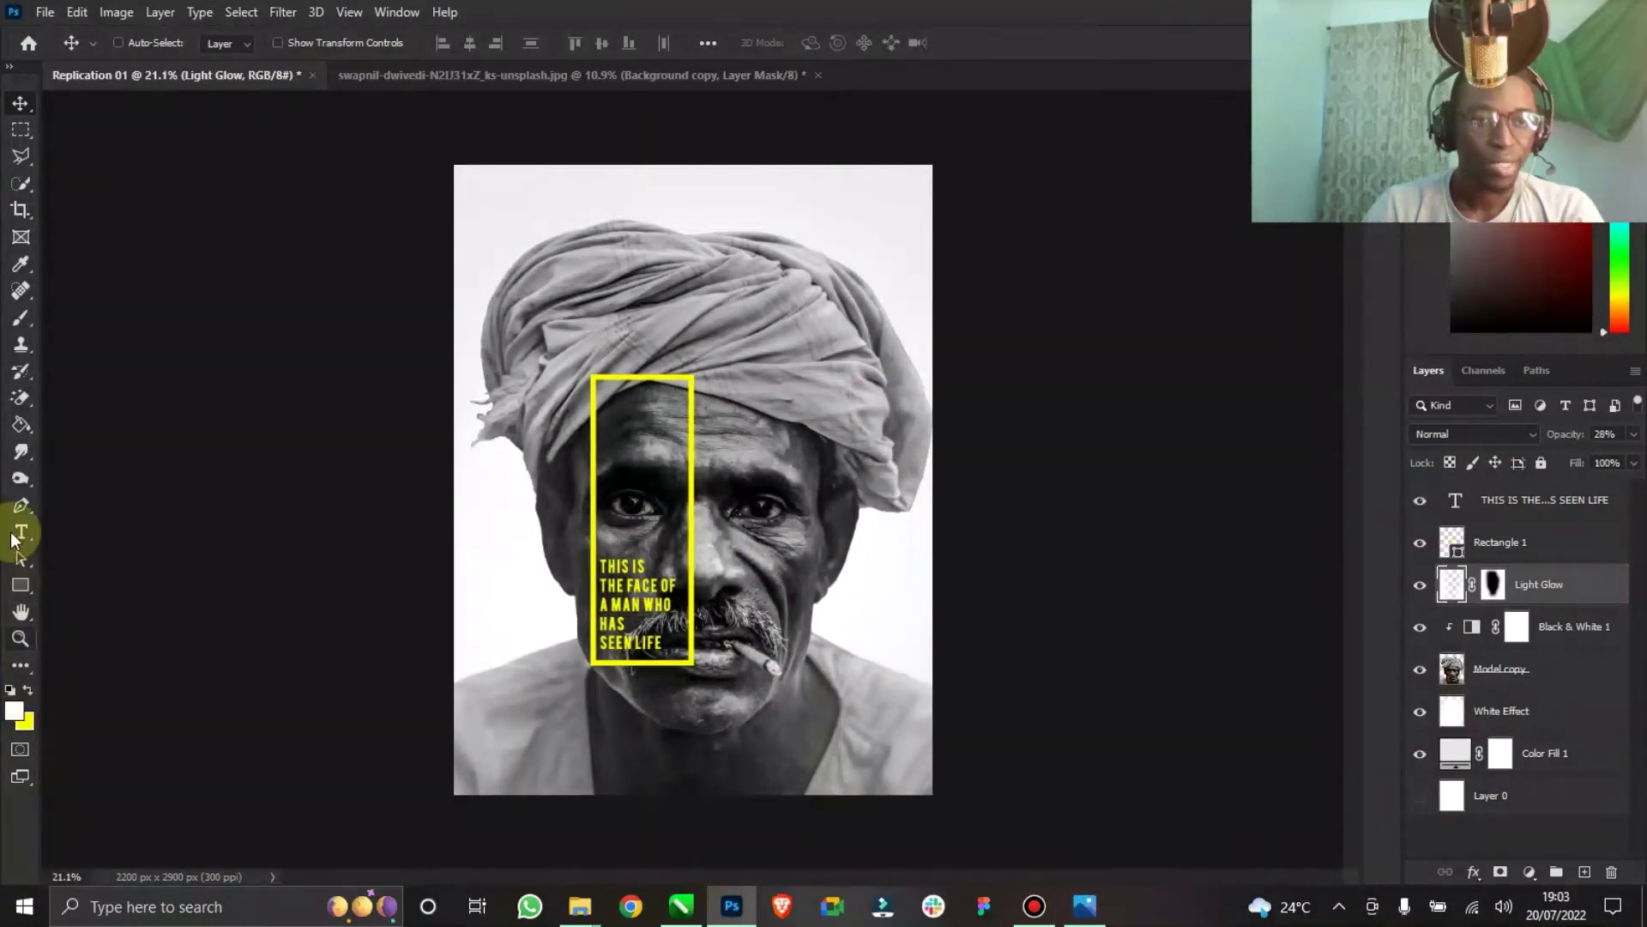
left_click(21, 533)
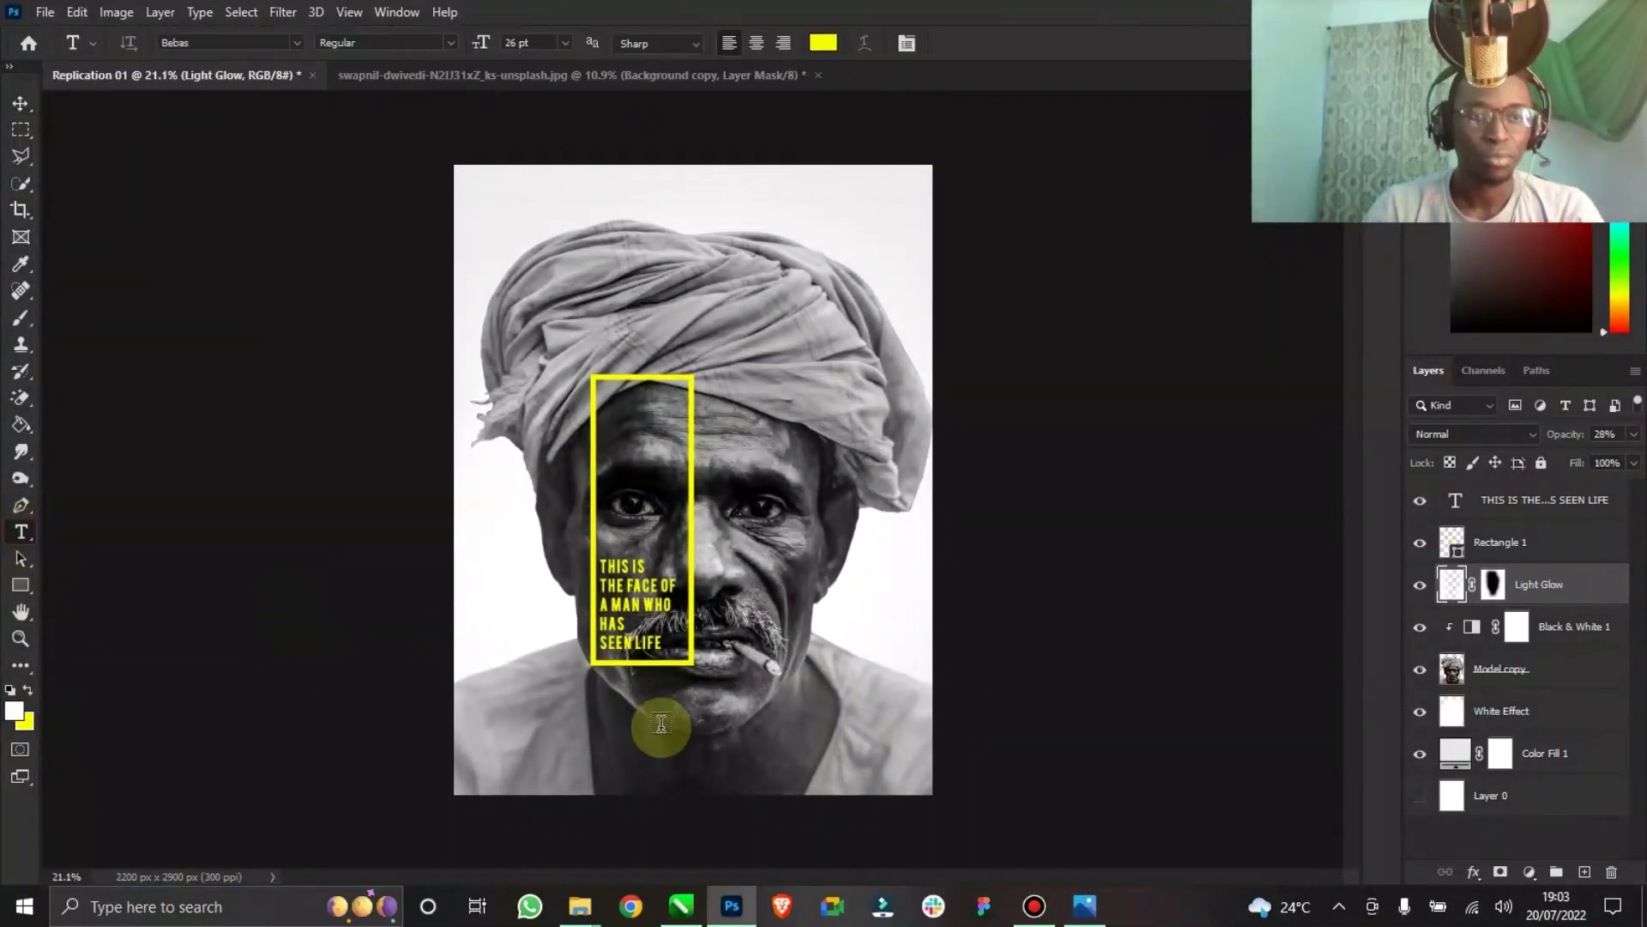
left_click(647, 766)
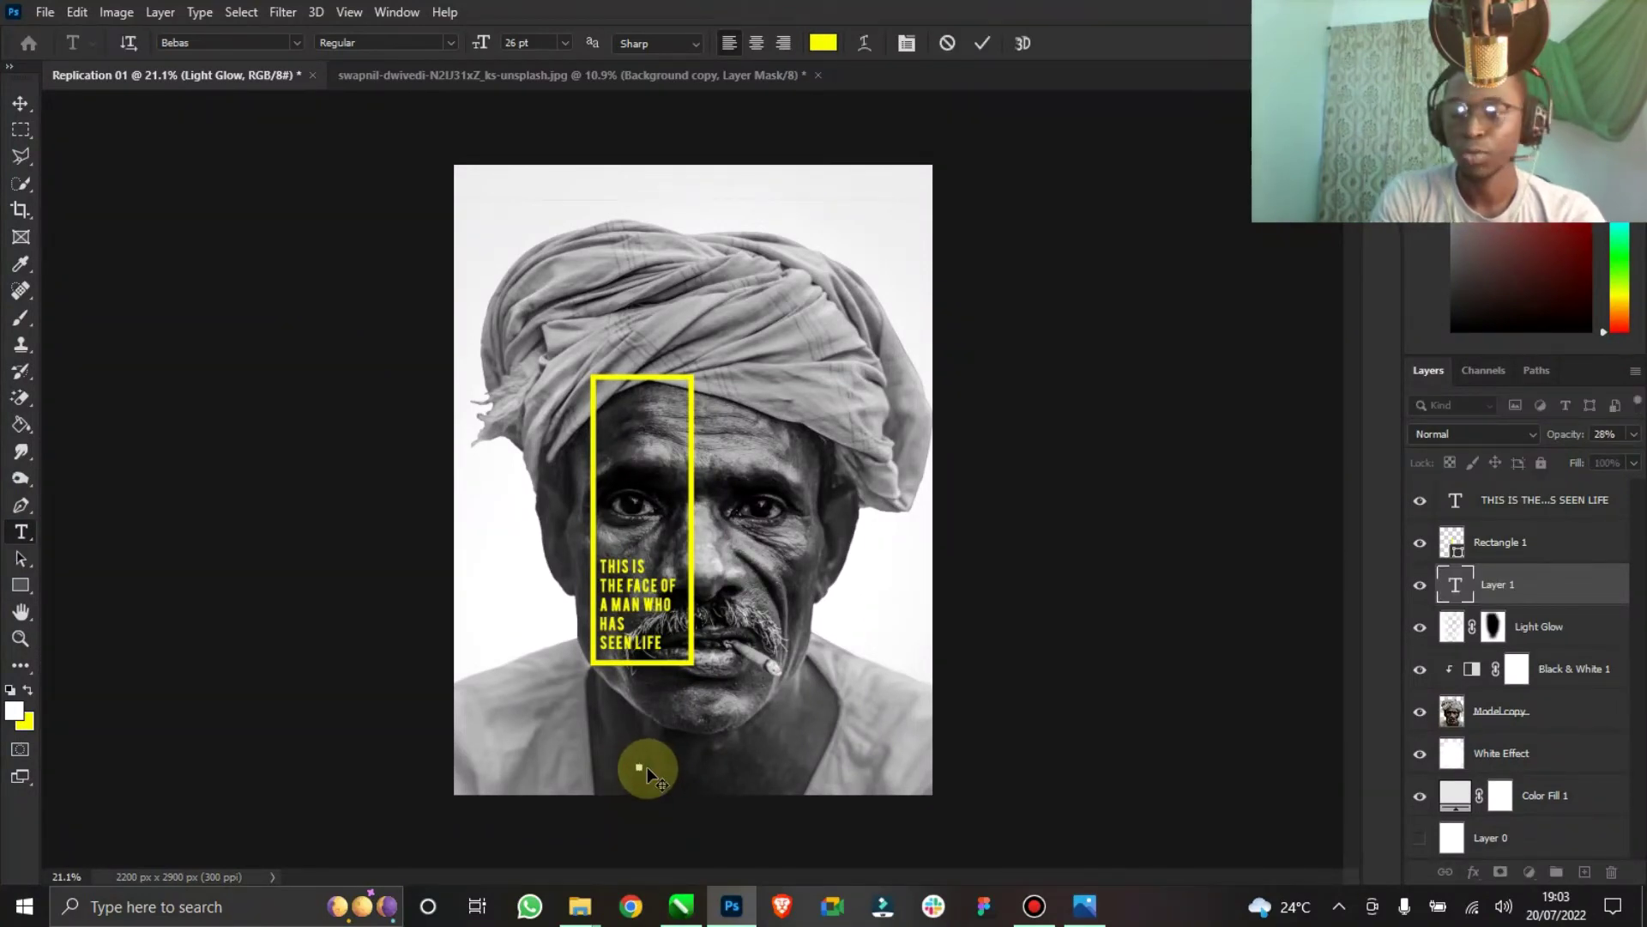
type("TW")
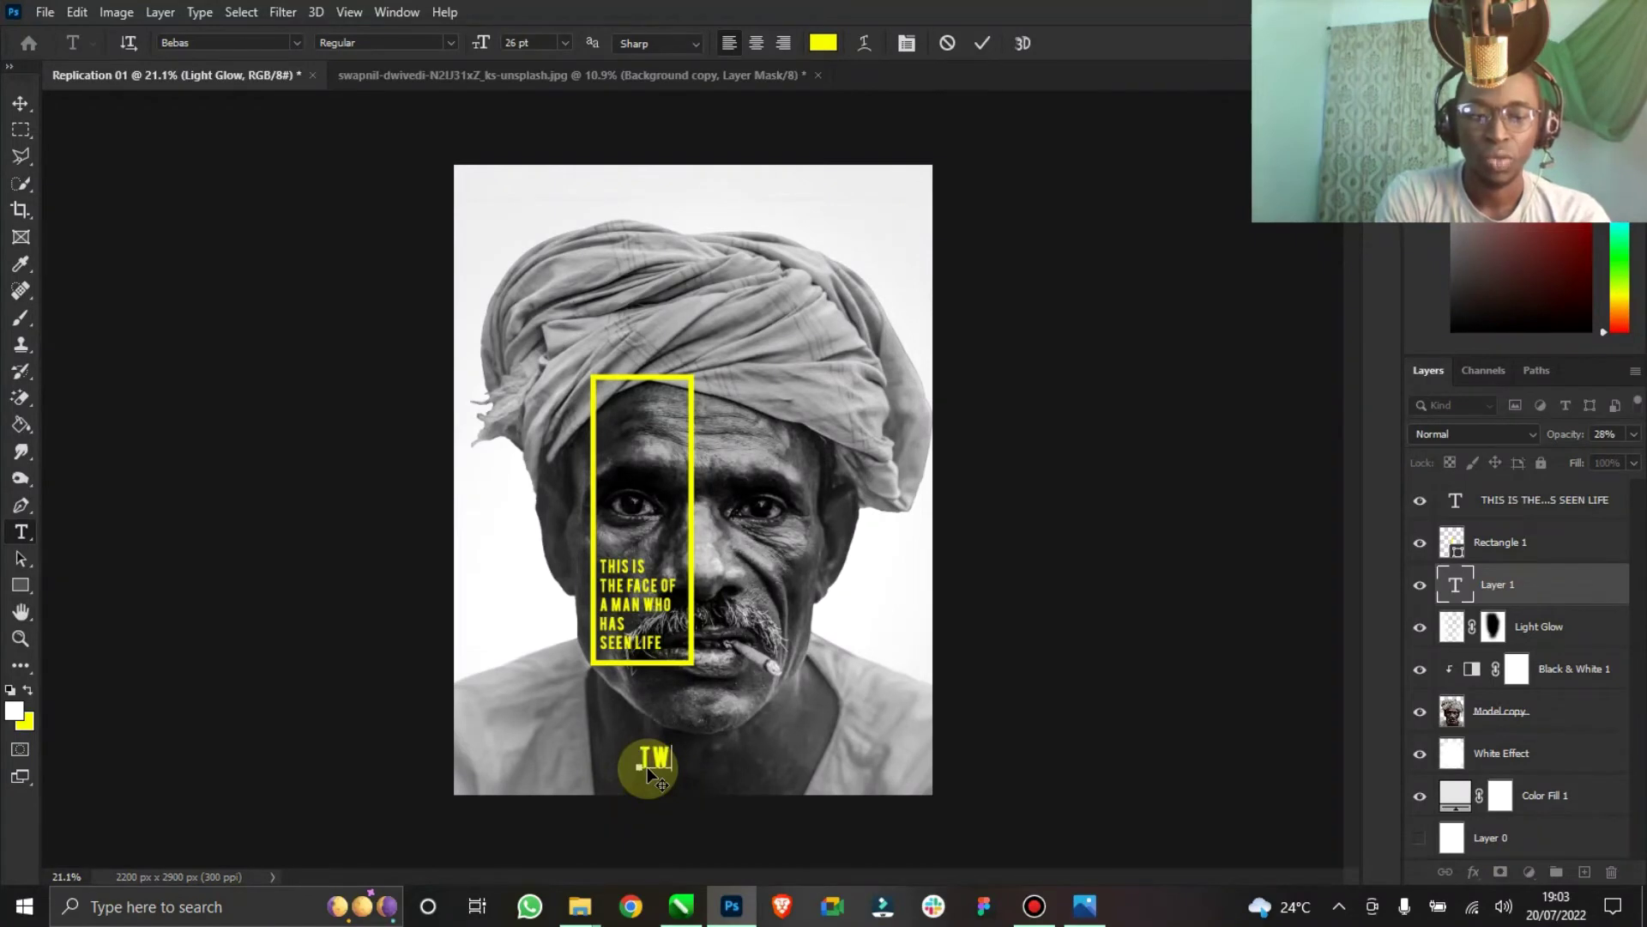
type("ENTY T")
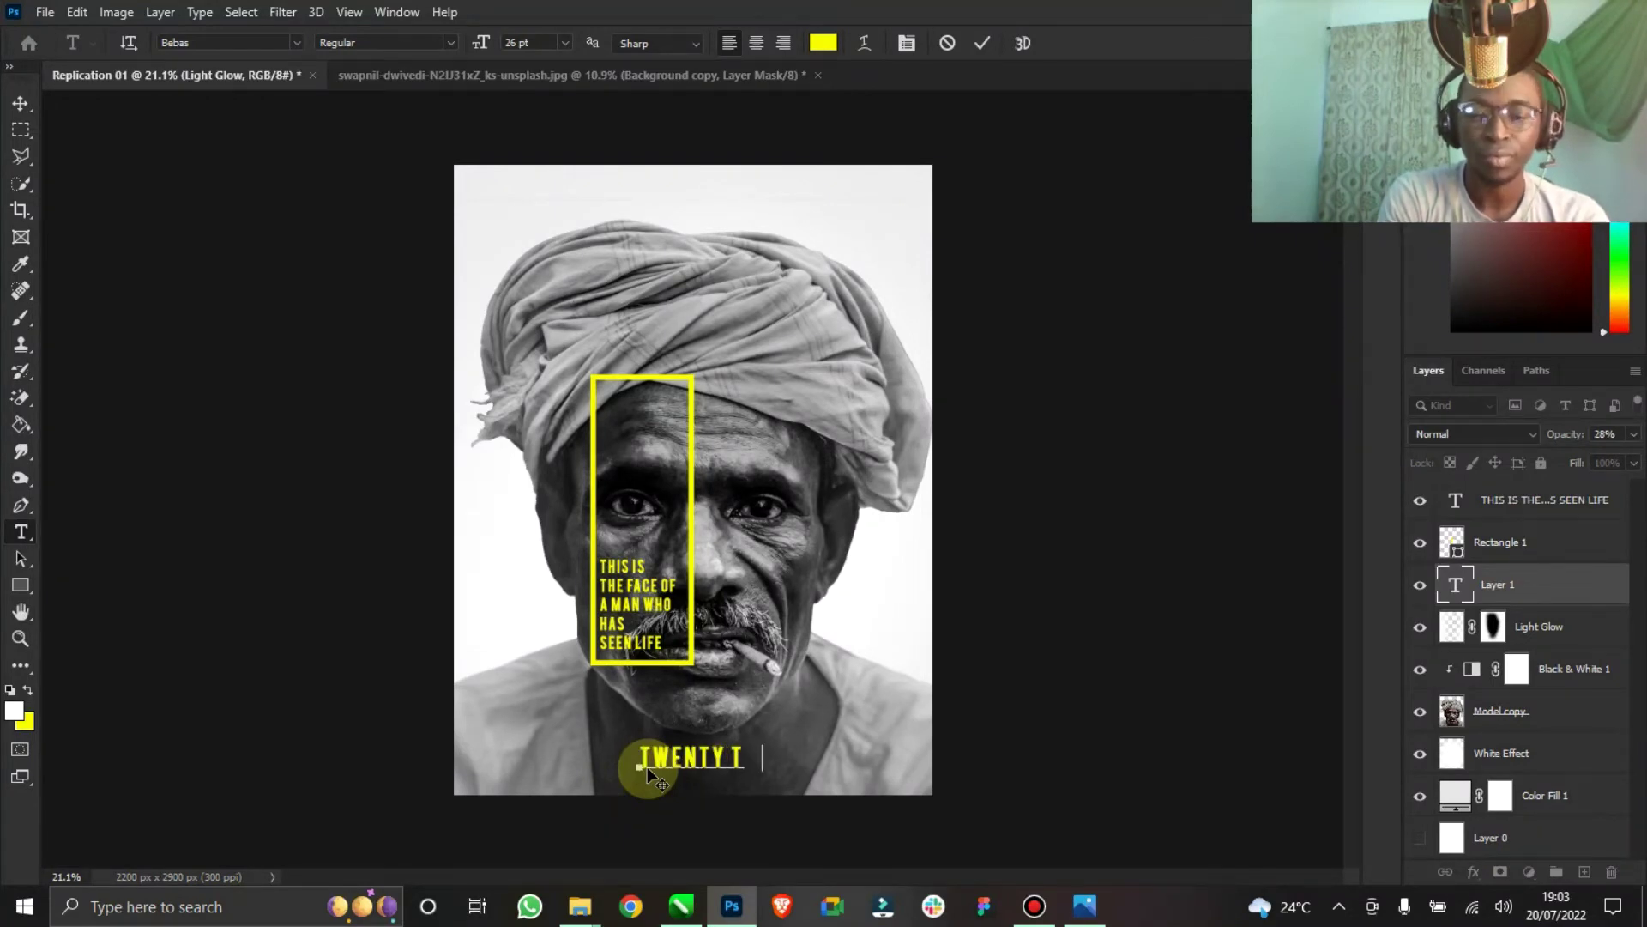
type("WO, JULY")
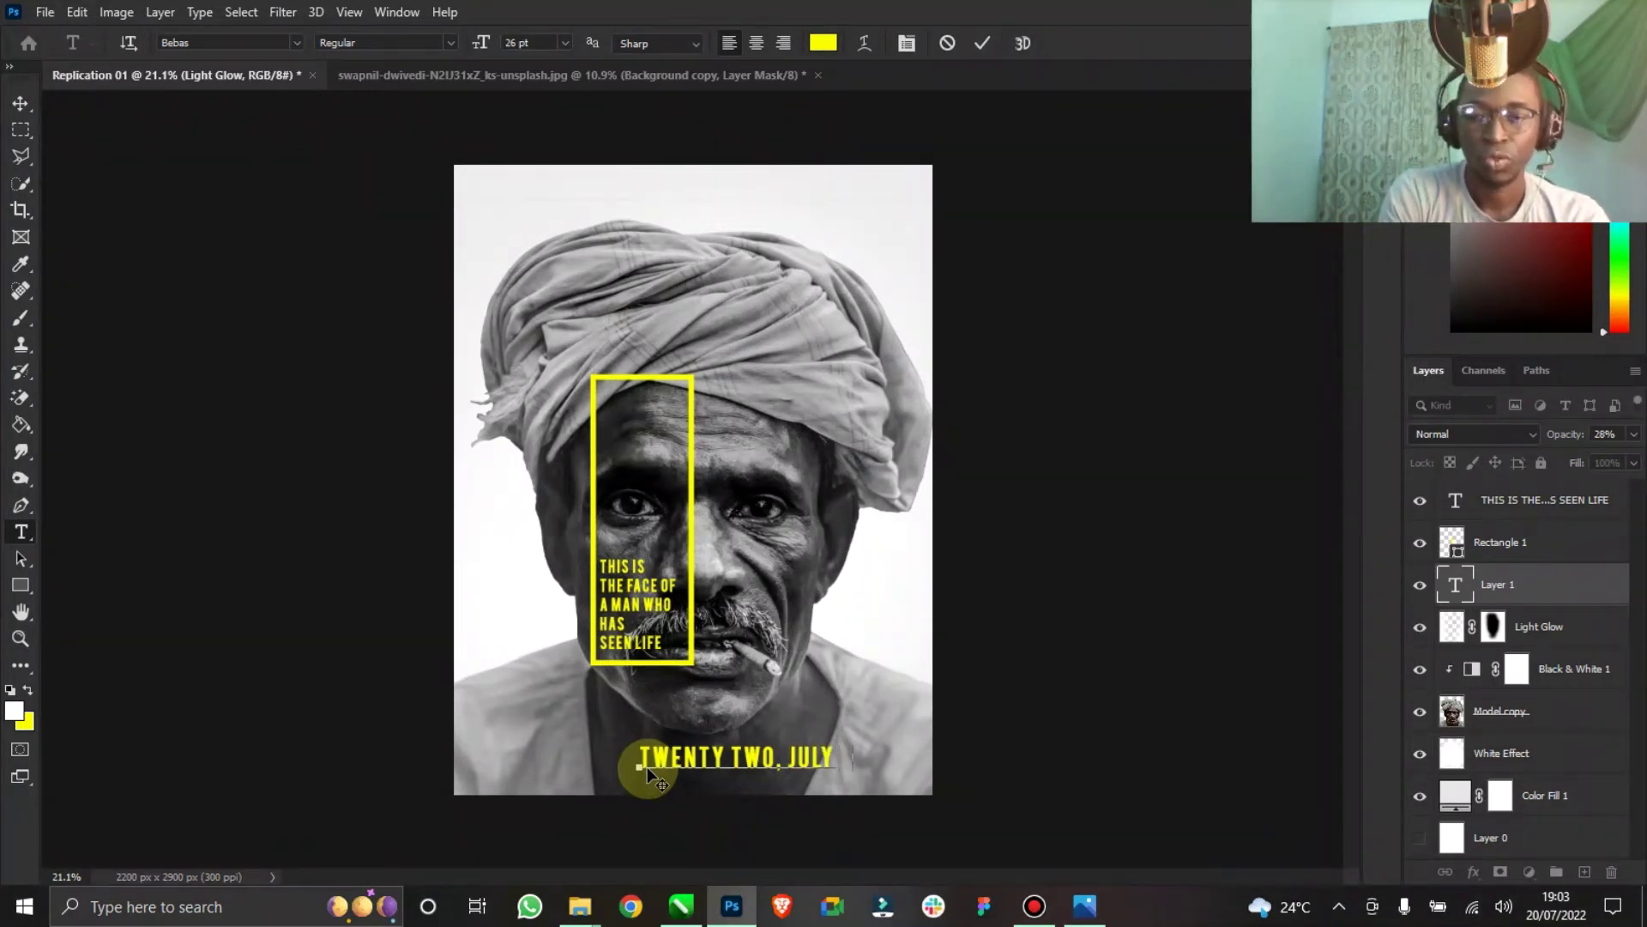
type(" 2022")
Check the reference image and set the whole "TWENTY TWO, JULY 2022" line in Montserrat SemiBold.
key("ctrl+a")
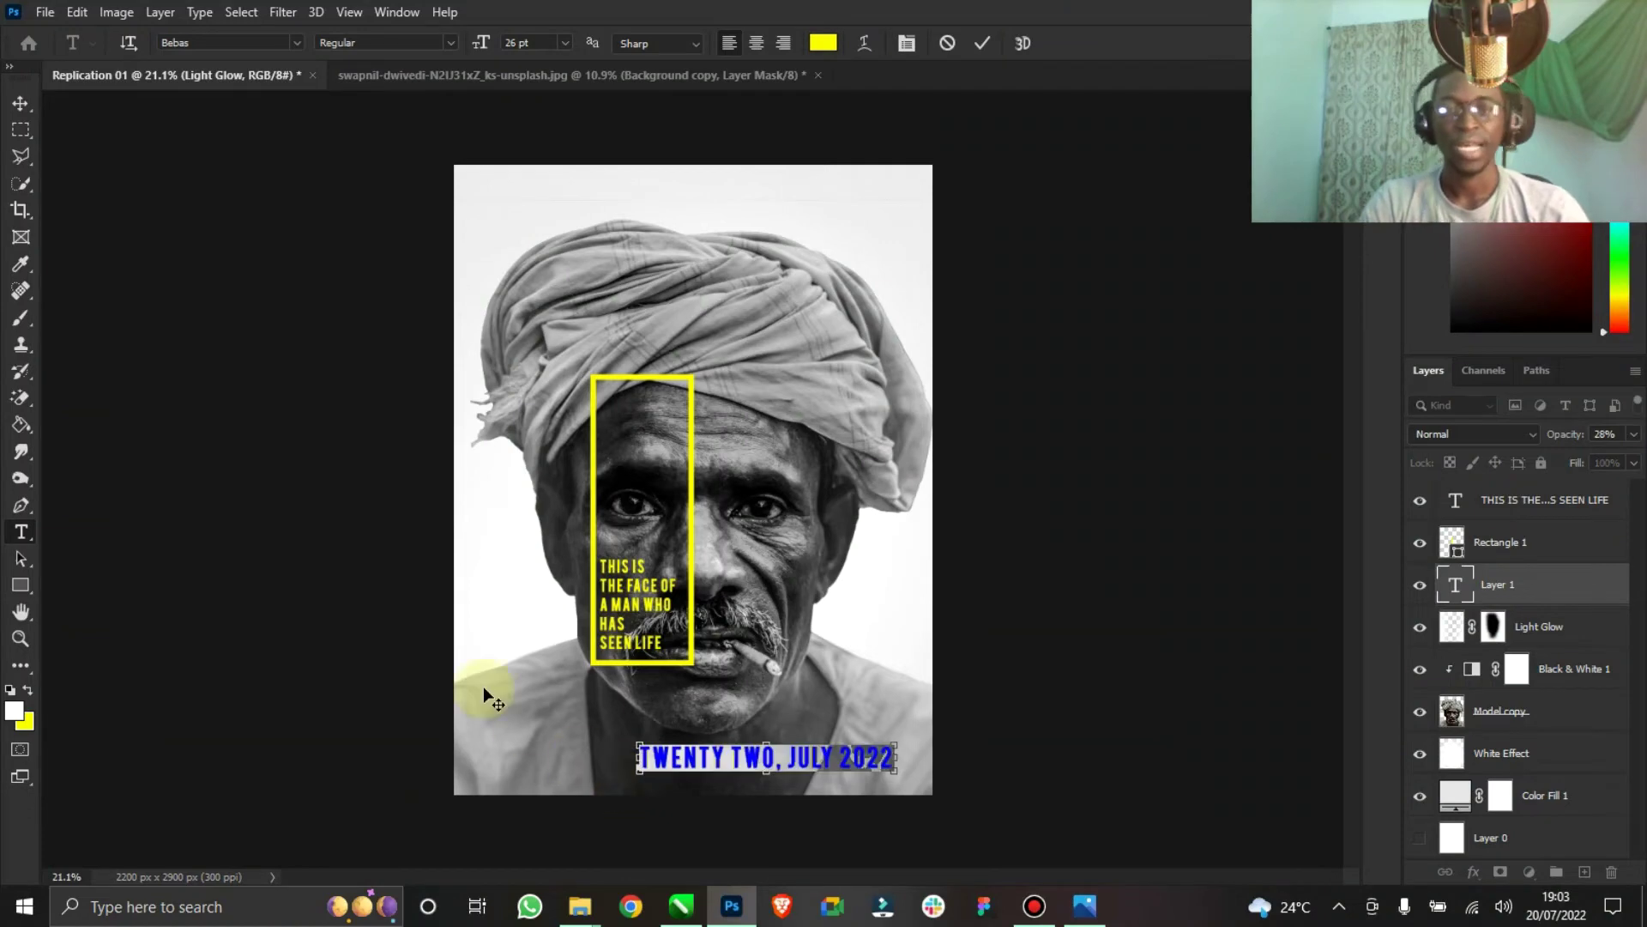
left_click(1083, 909)
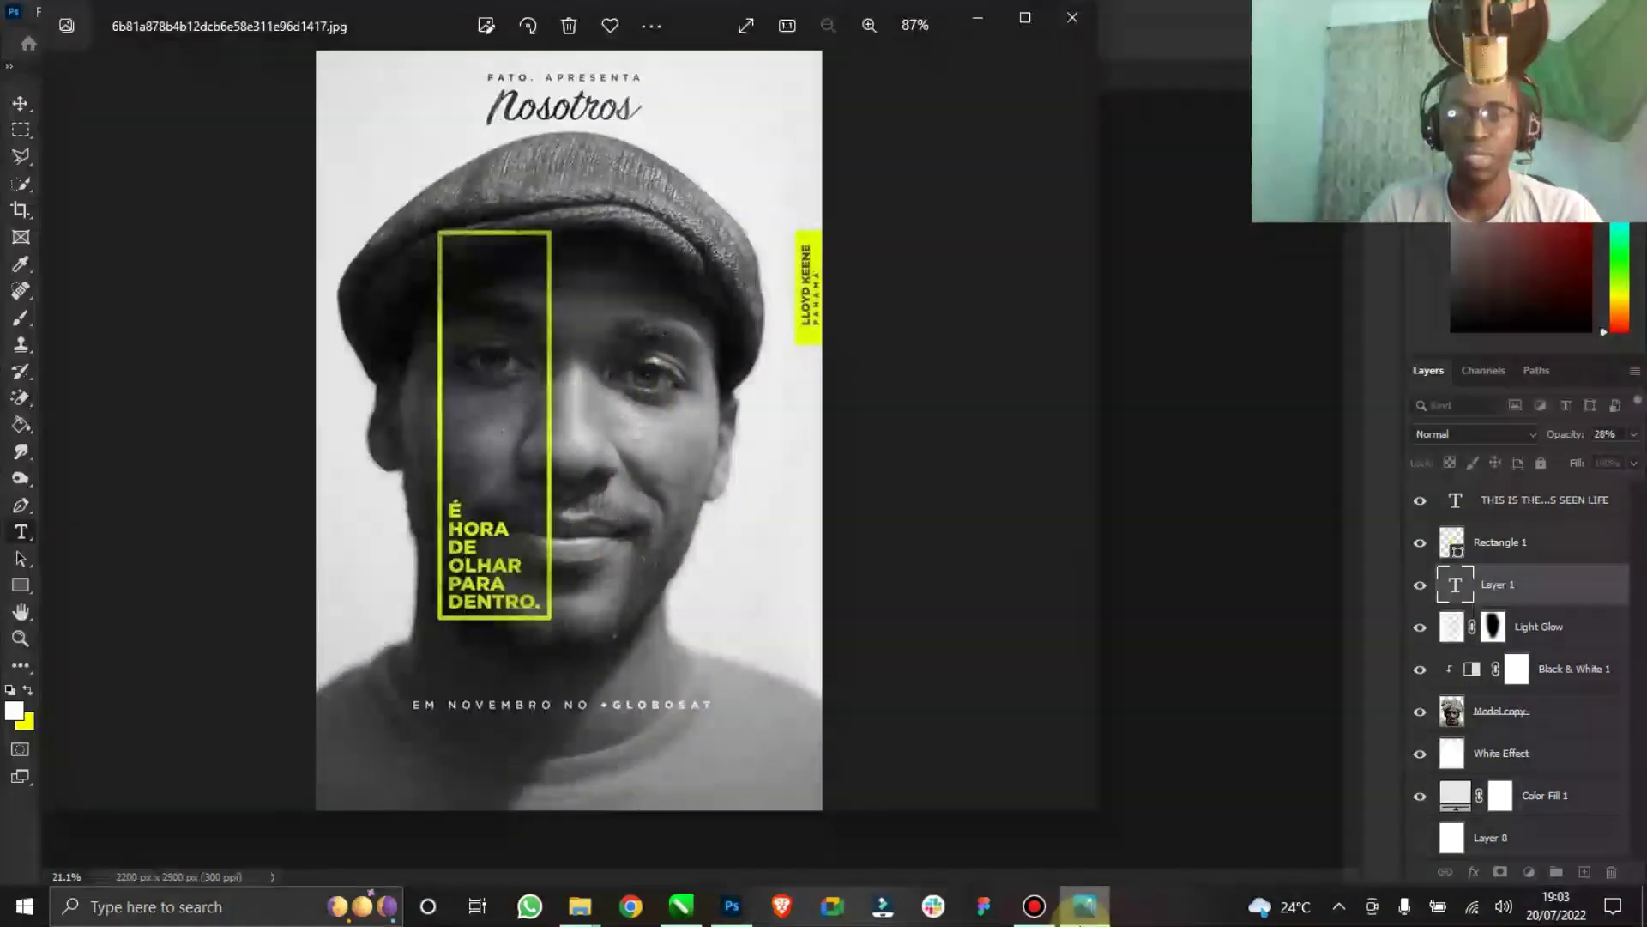
left_click(1083, 907)
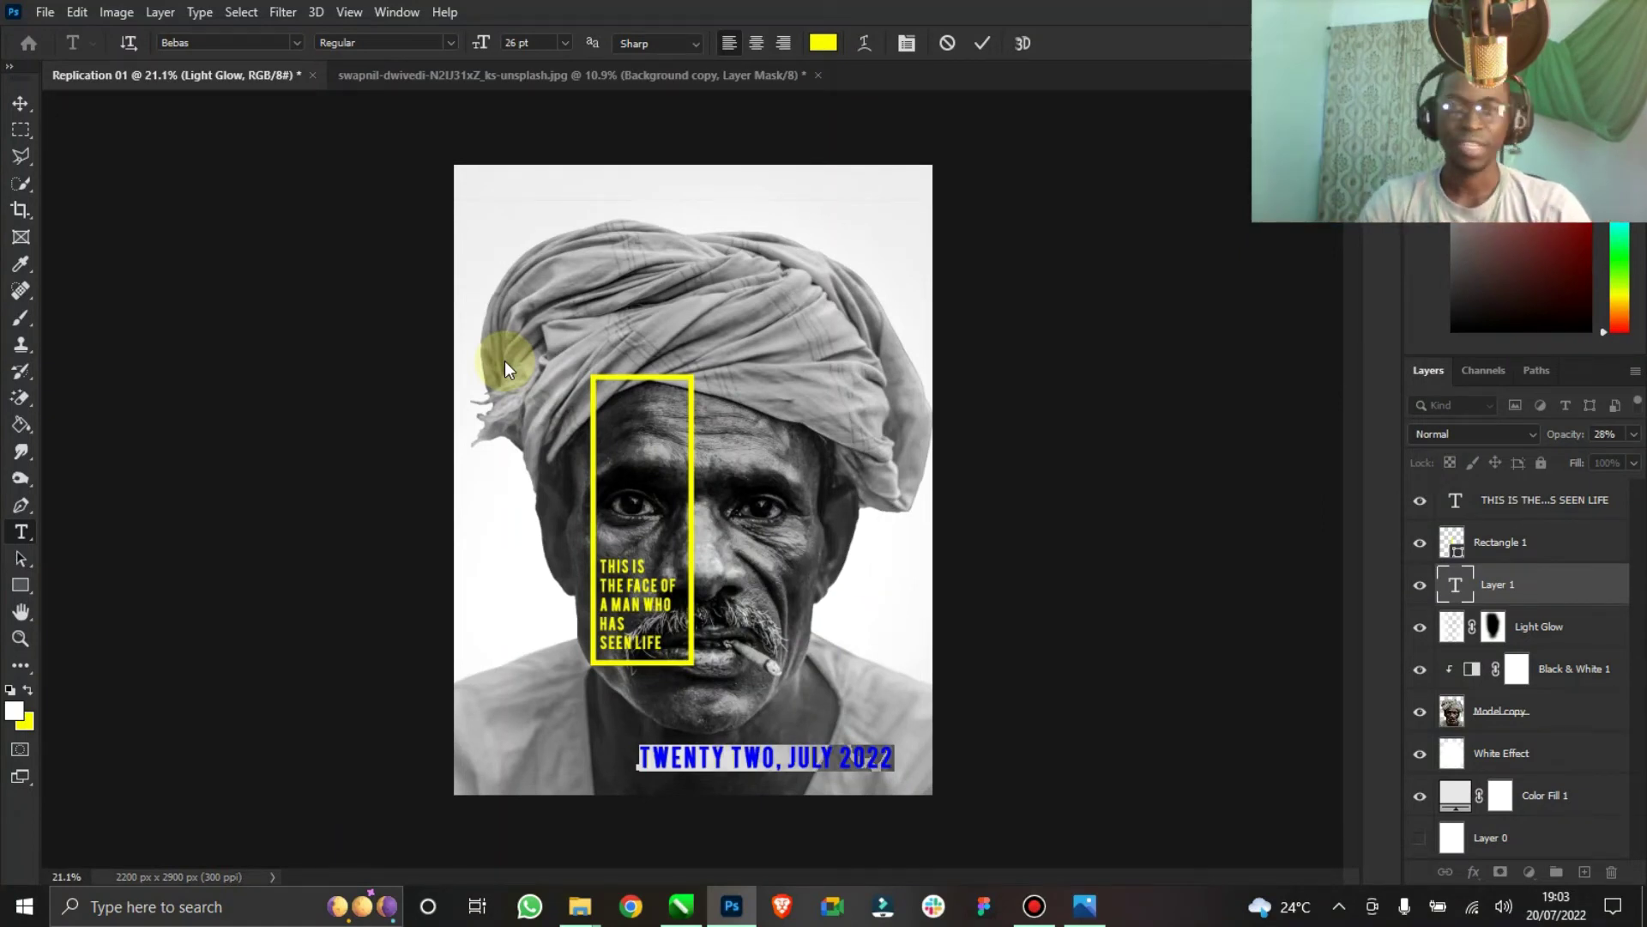
left_click(209, 42)
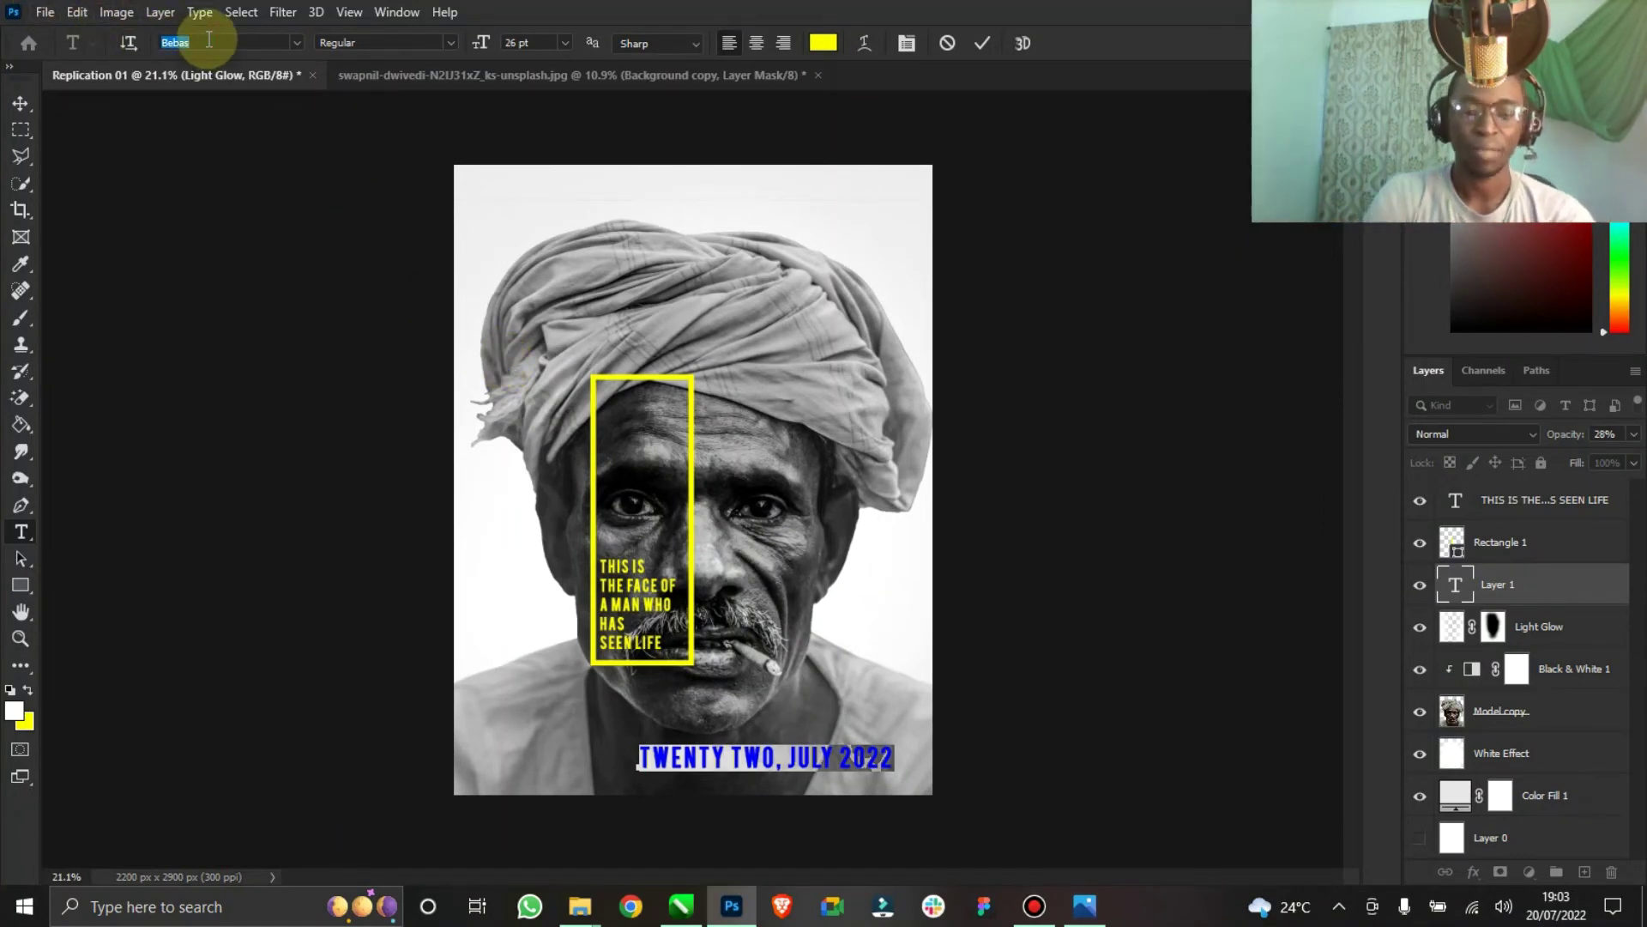
type("Montserrat")
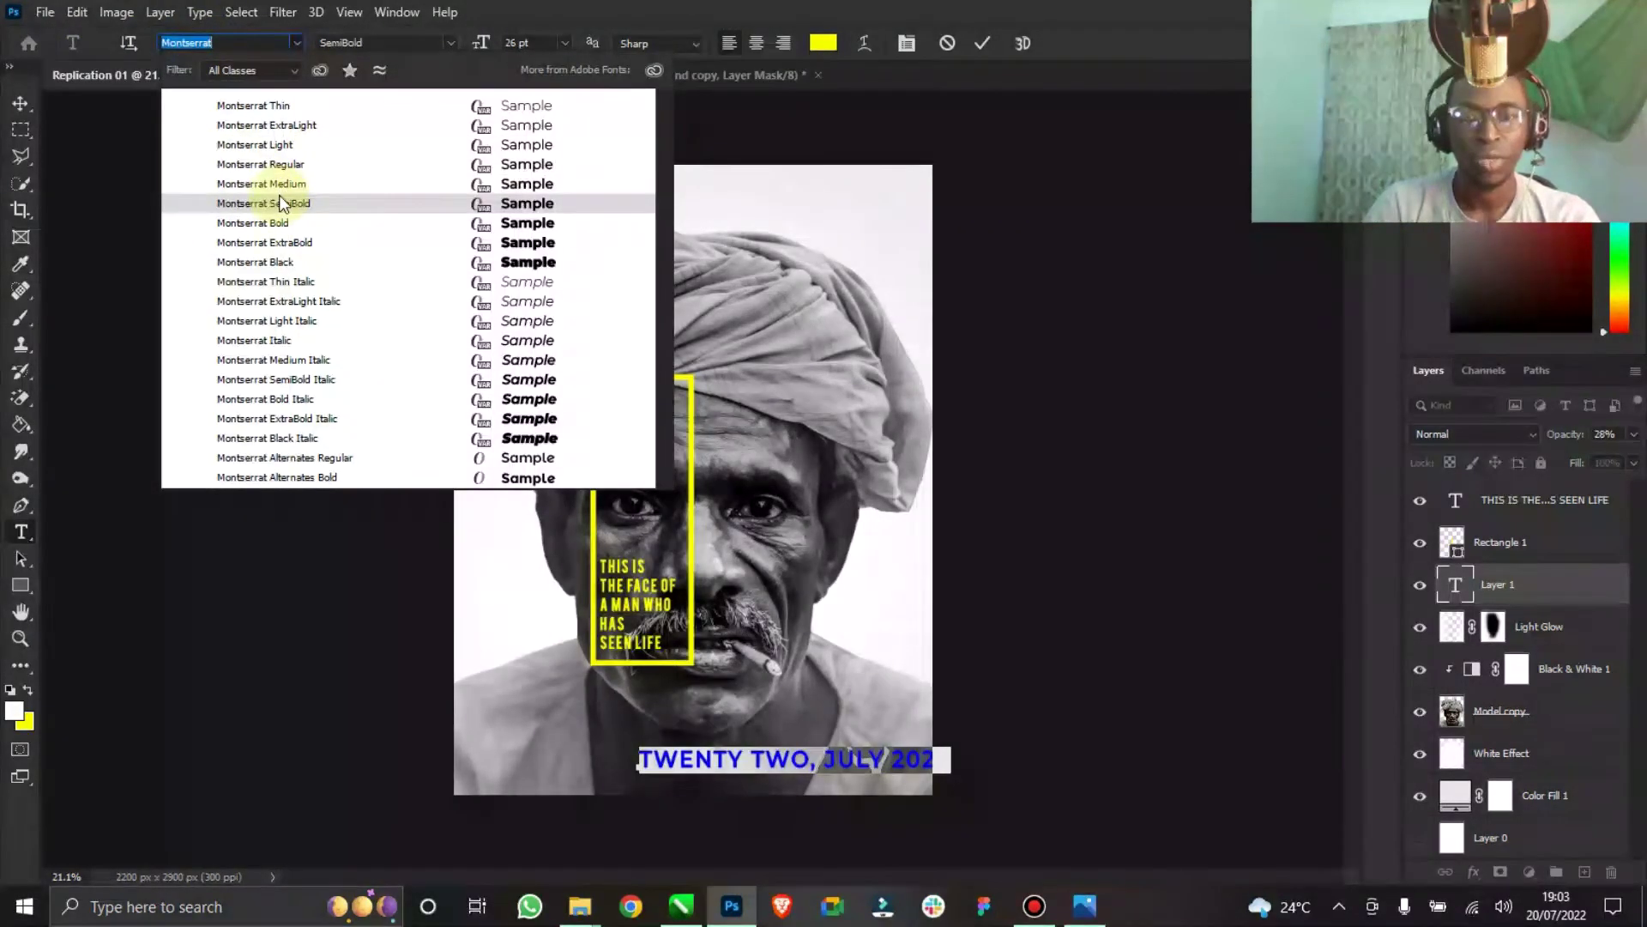
left_click(280, 202)
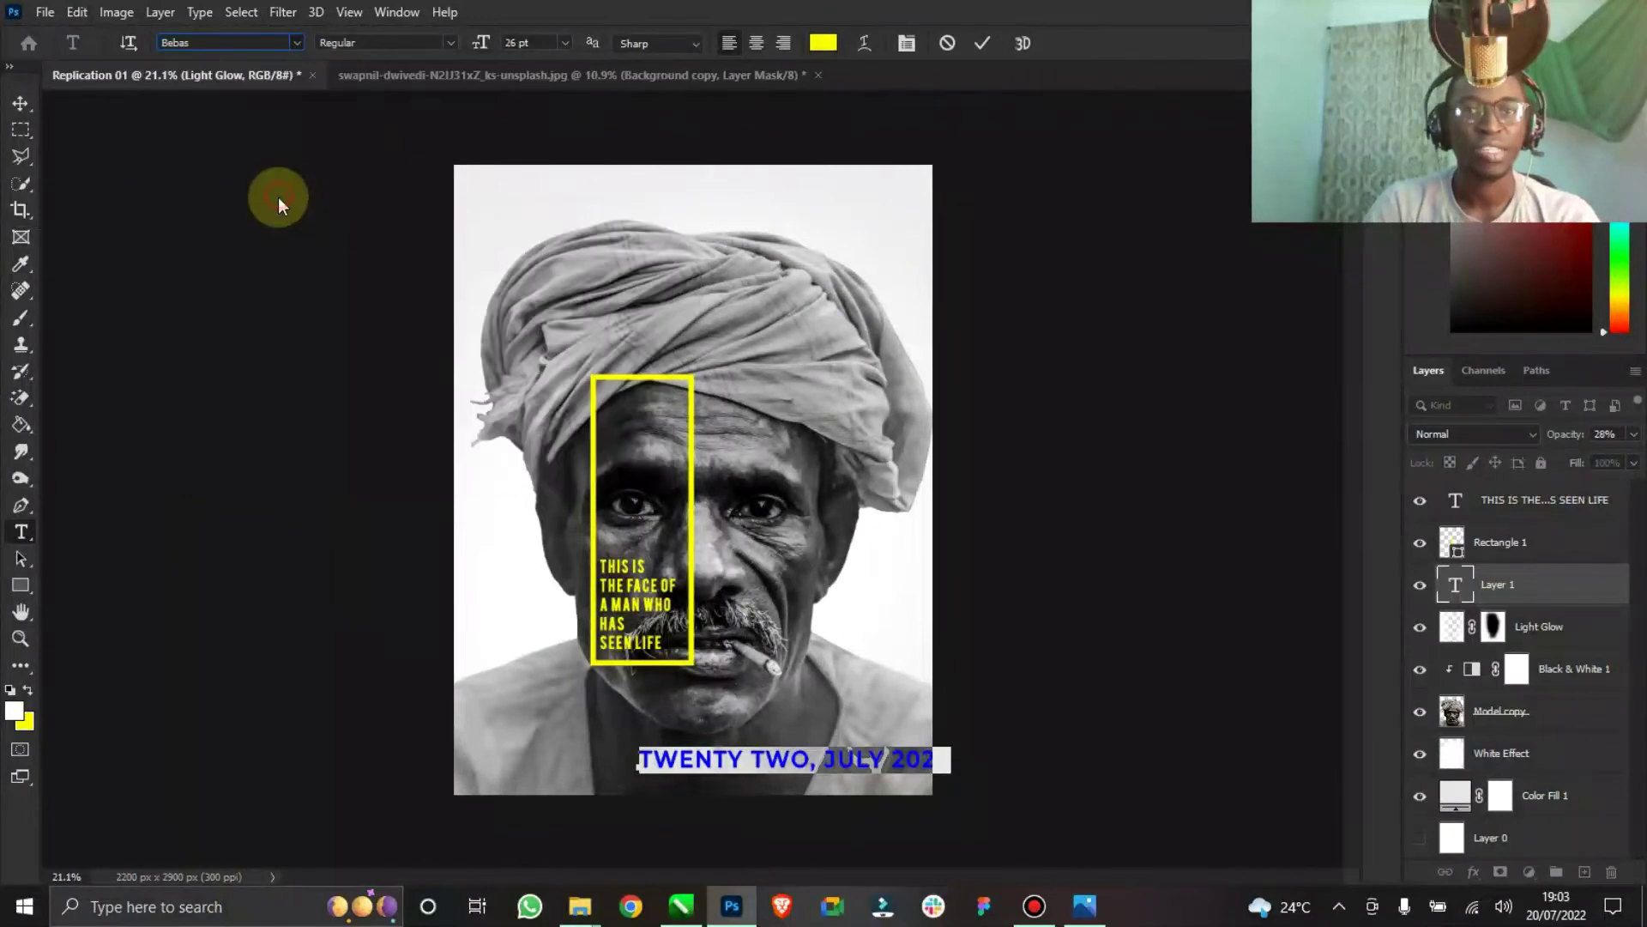
Centre-align the date line's text and finish editing it.
left_click(907, 43)
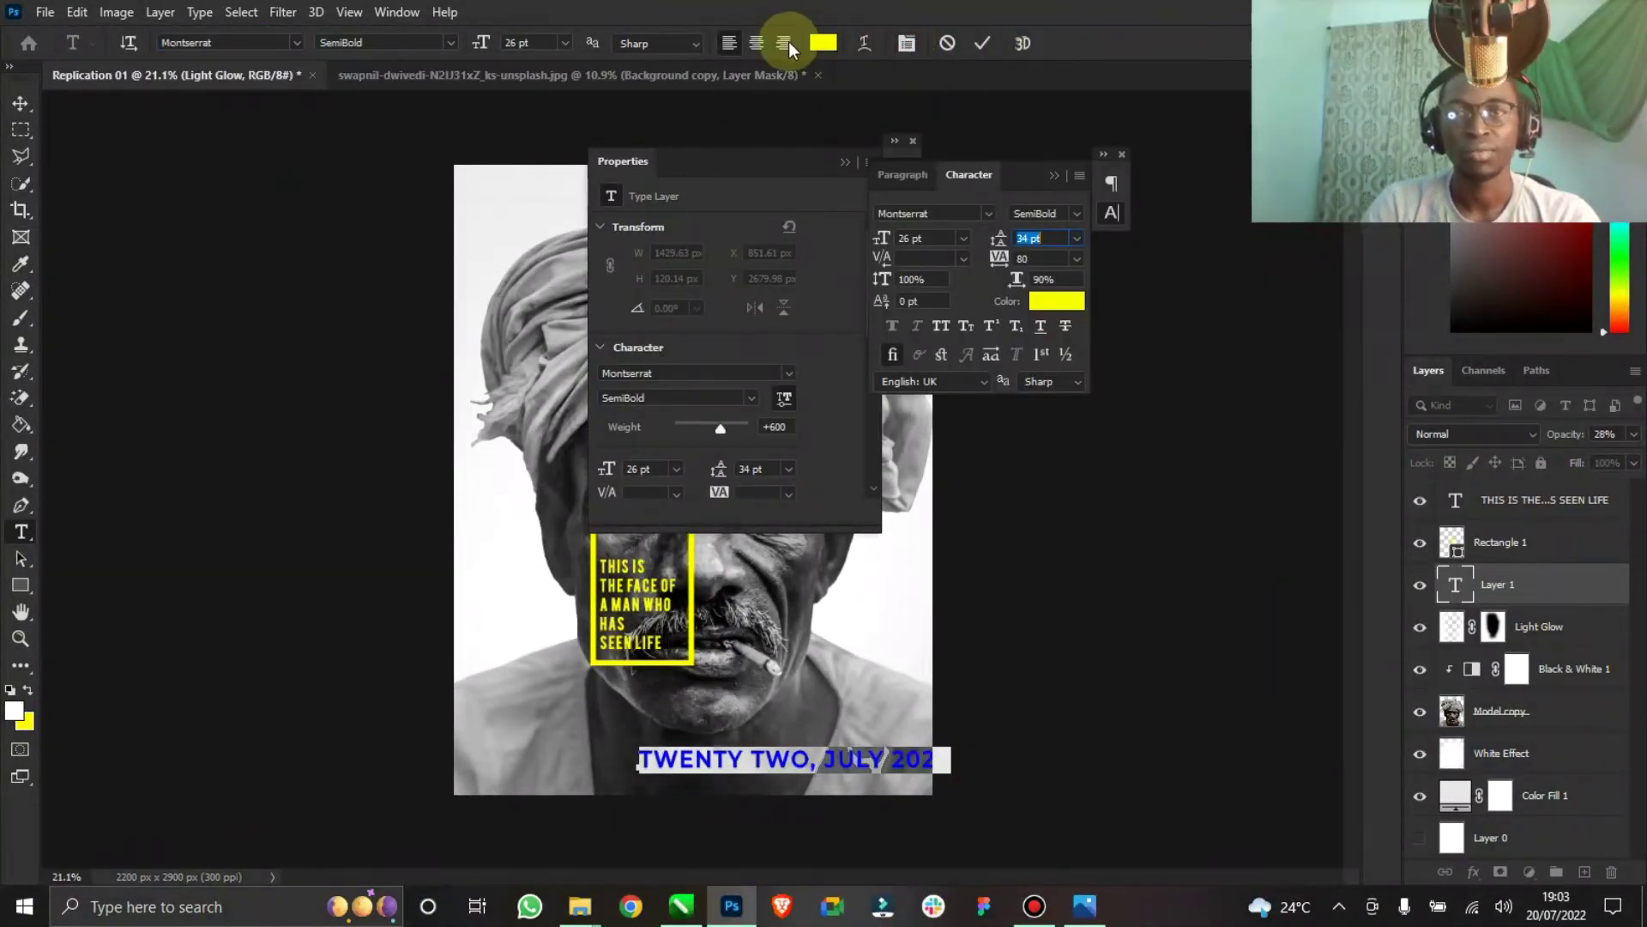
left_click(907, 43)
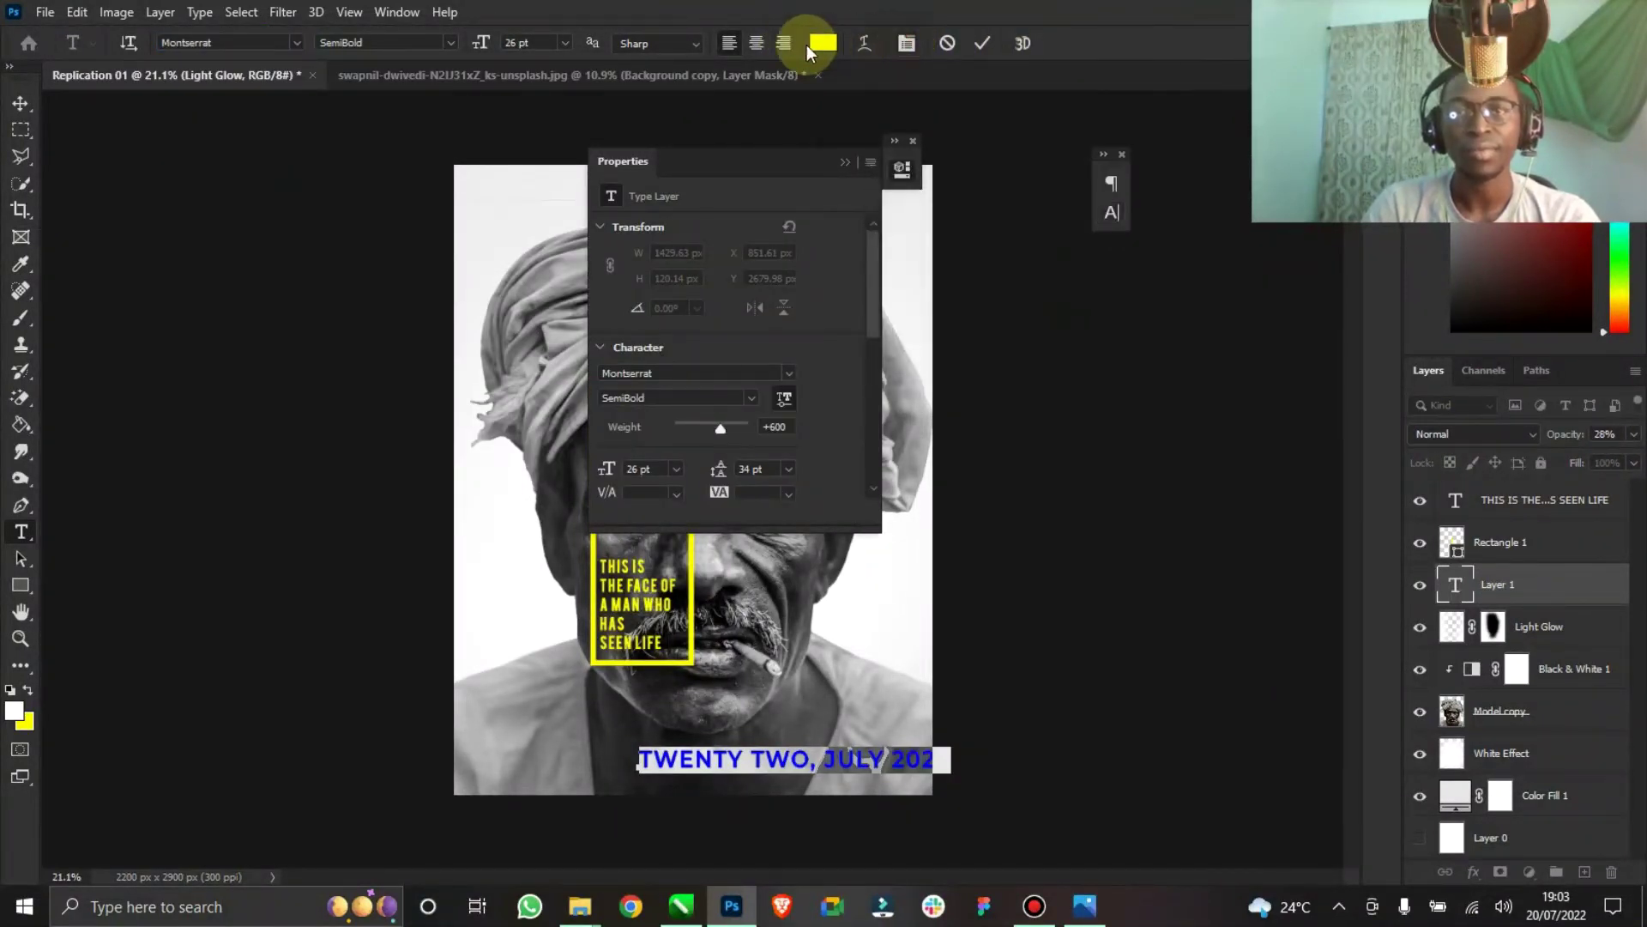
left_click(758, 47)
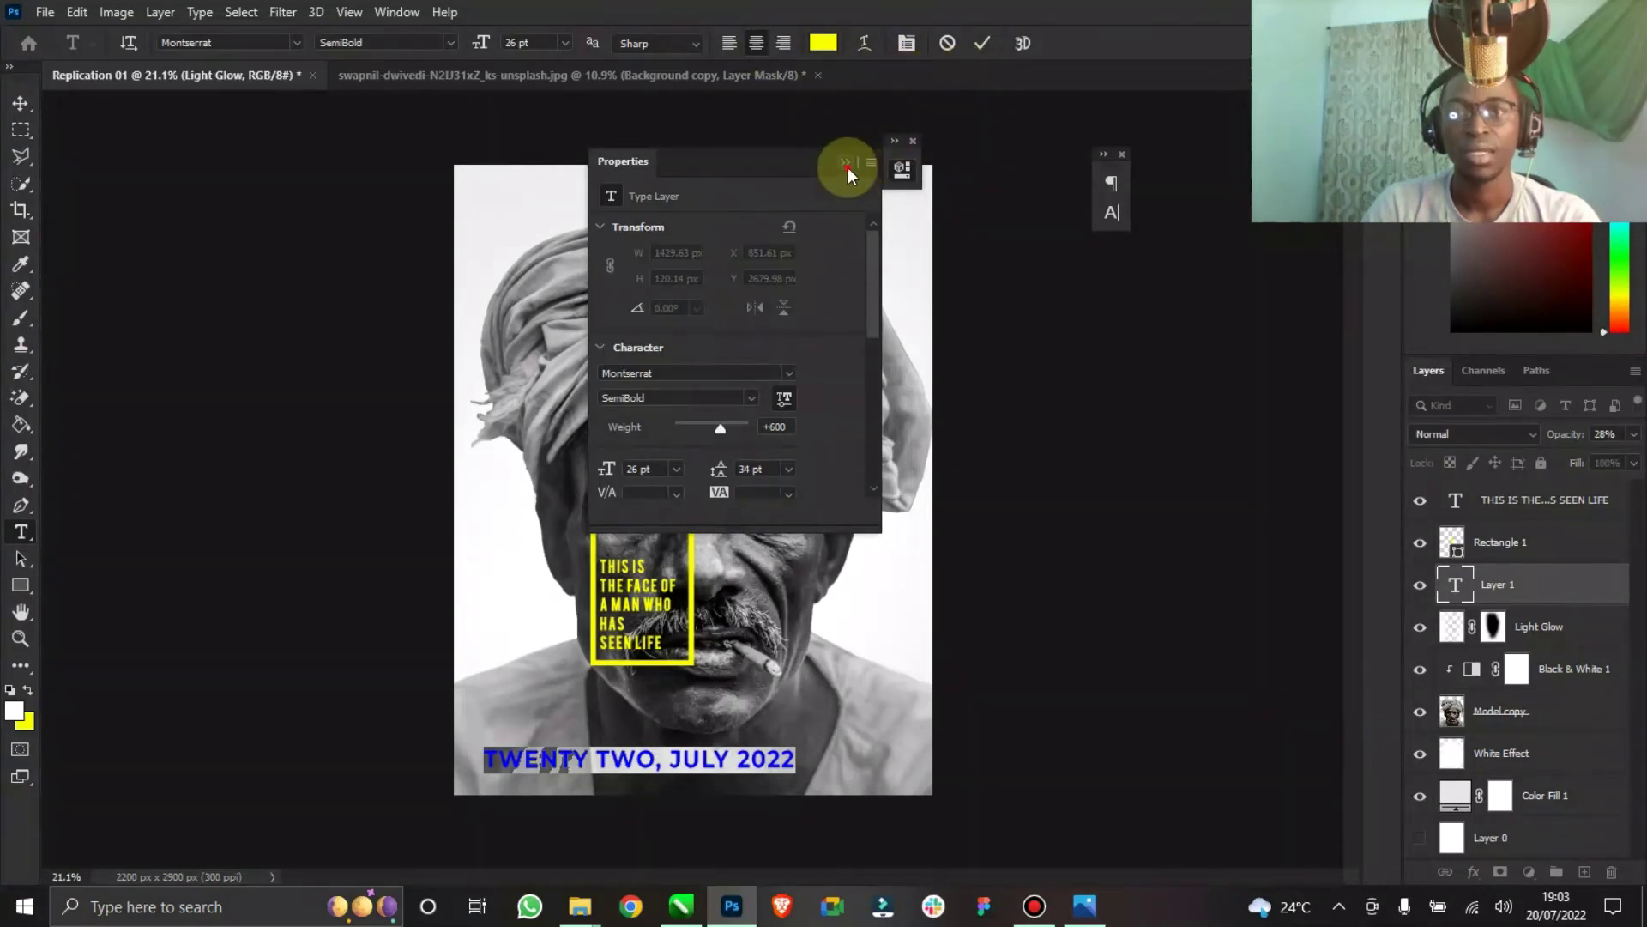
left_click(914, 141)
left_click(915, 140)
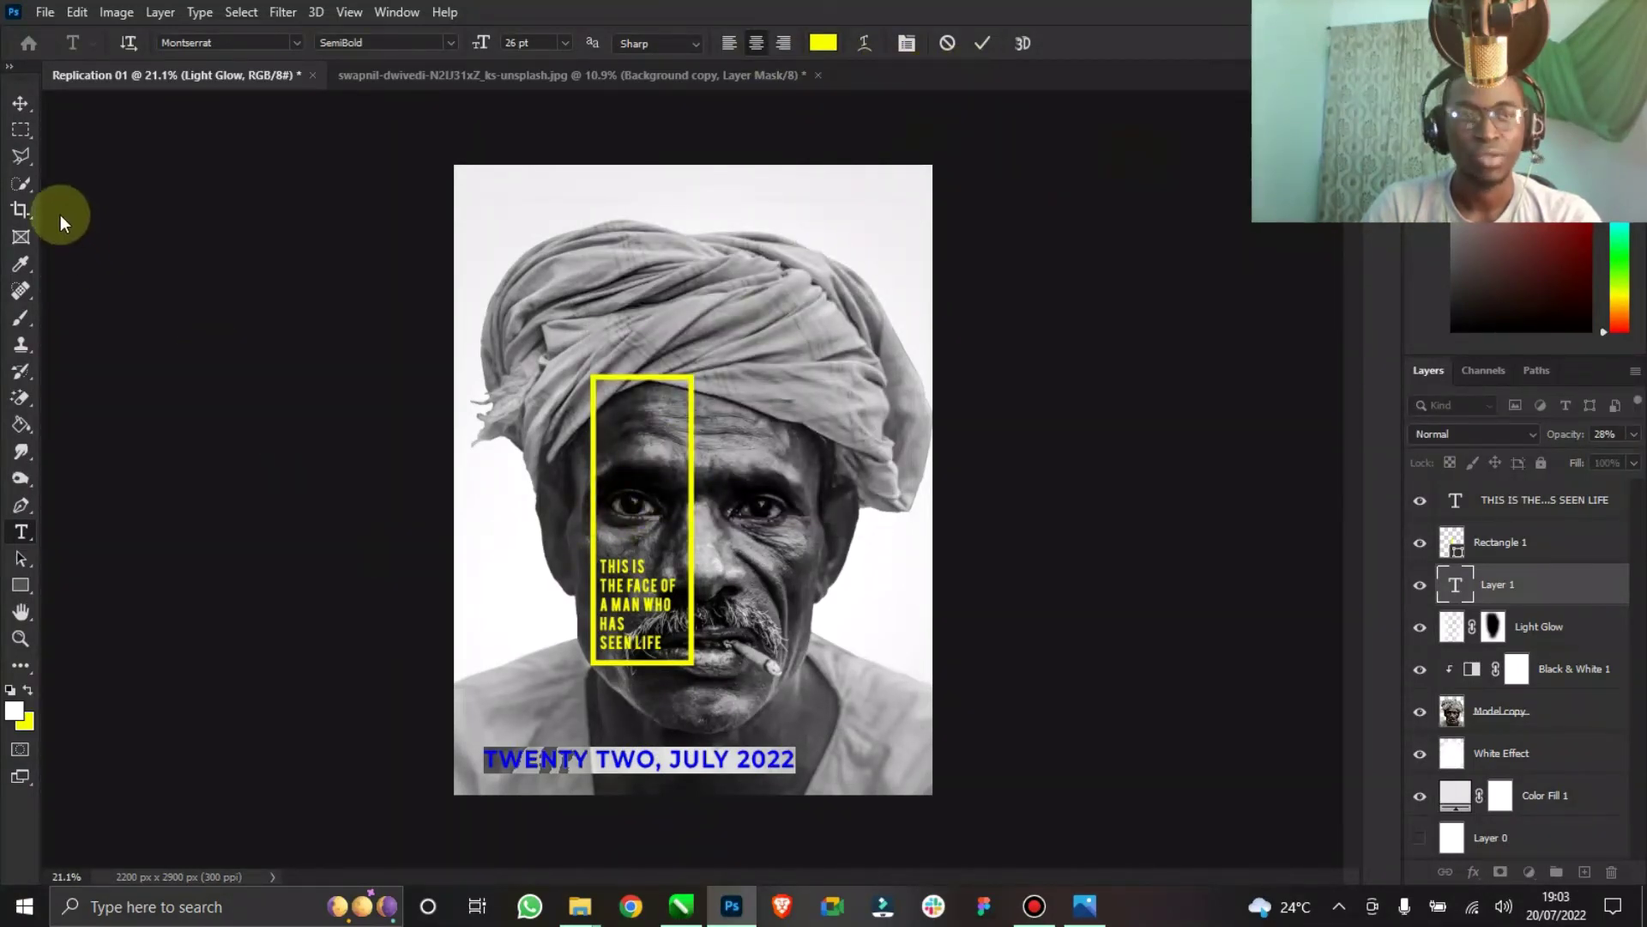
left_click(18, 104)
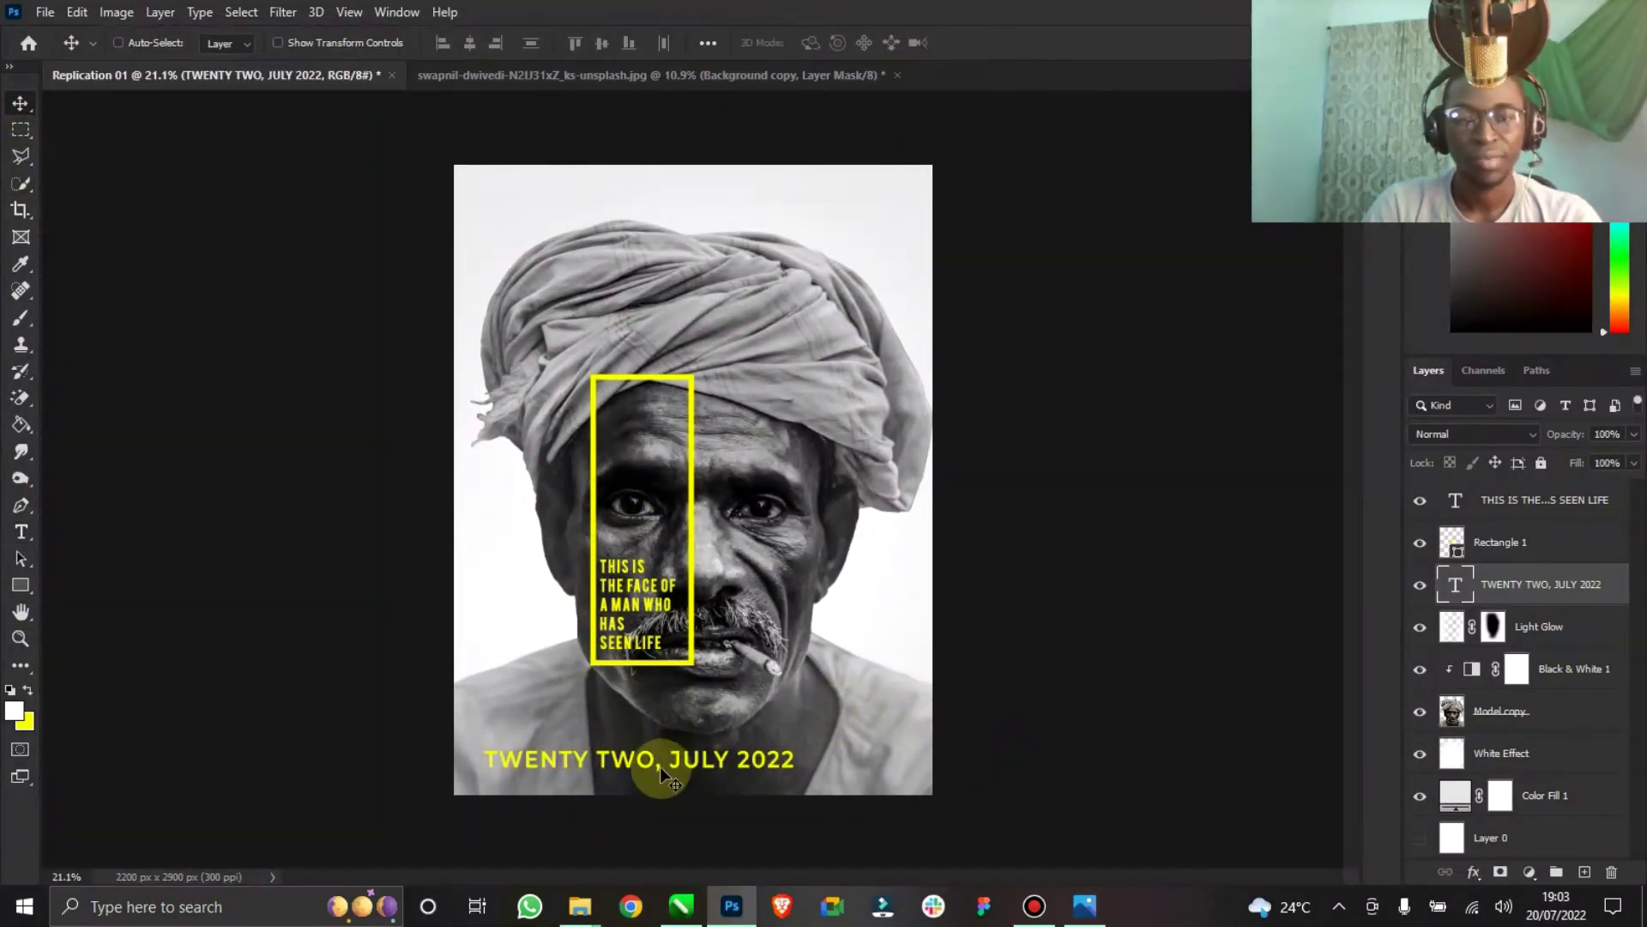
Scale the date line down to about 14.89 pt and centre it on the neck below the chin.
left_click_drag(650, 768, 705, 771)
left_click(343, 48)
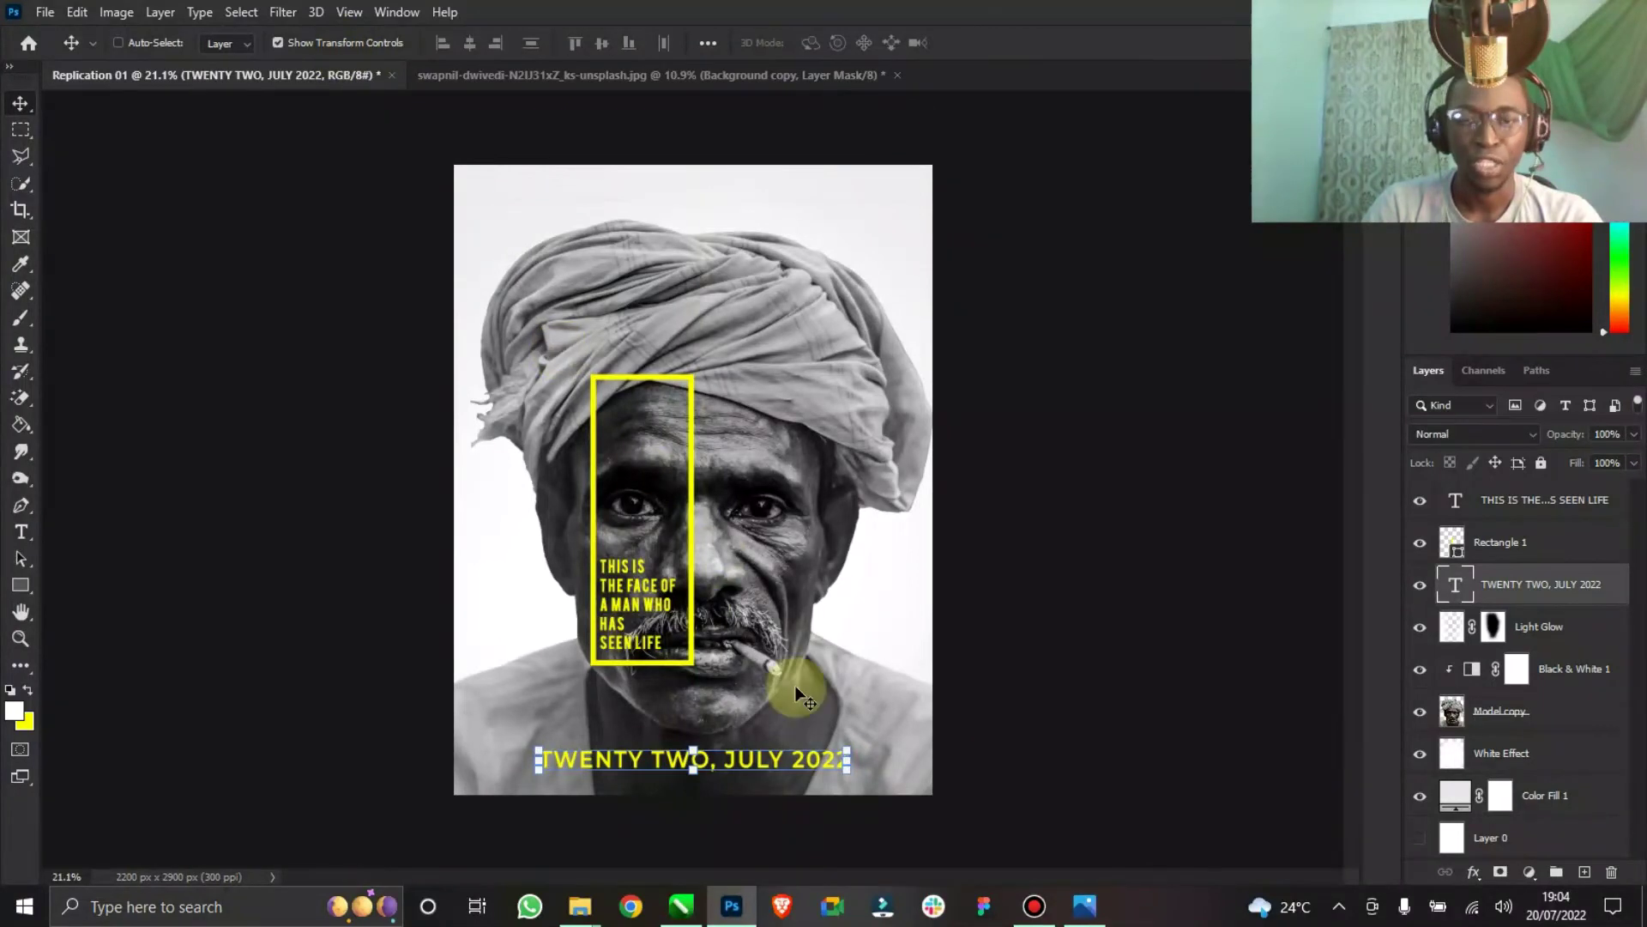
left_click_drag(848, 776, 842, 772)
left_click_drag(821, 770, 786, 771)
left_click(1020, 42)
left_click(375, 50)
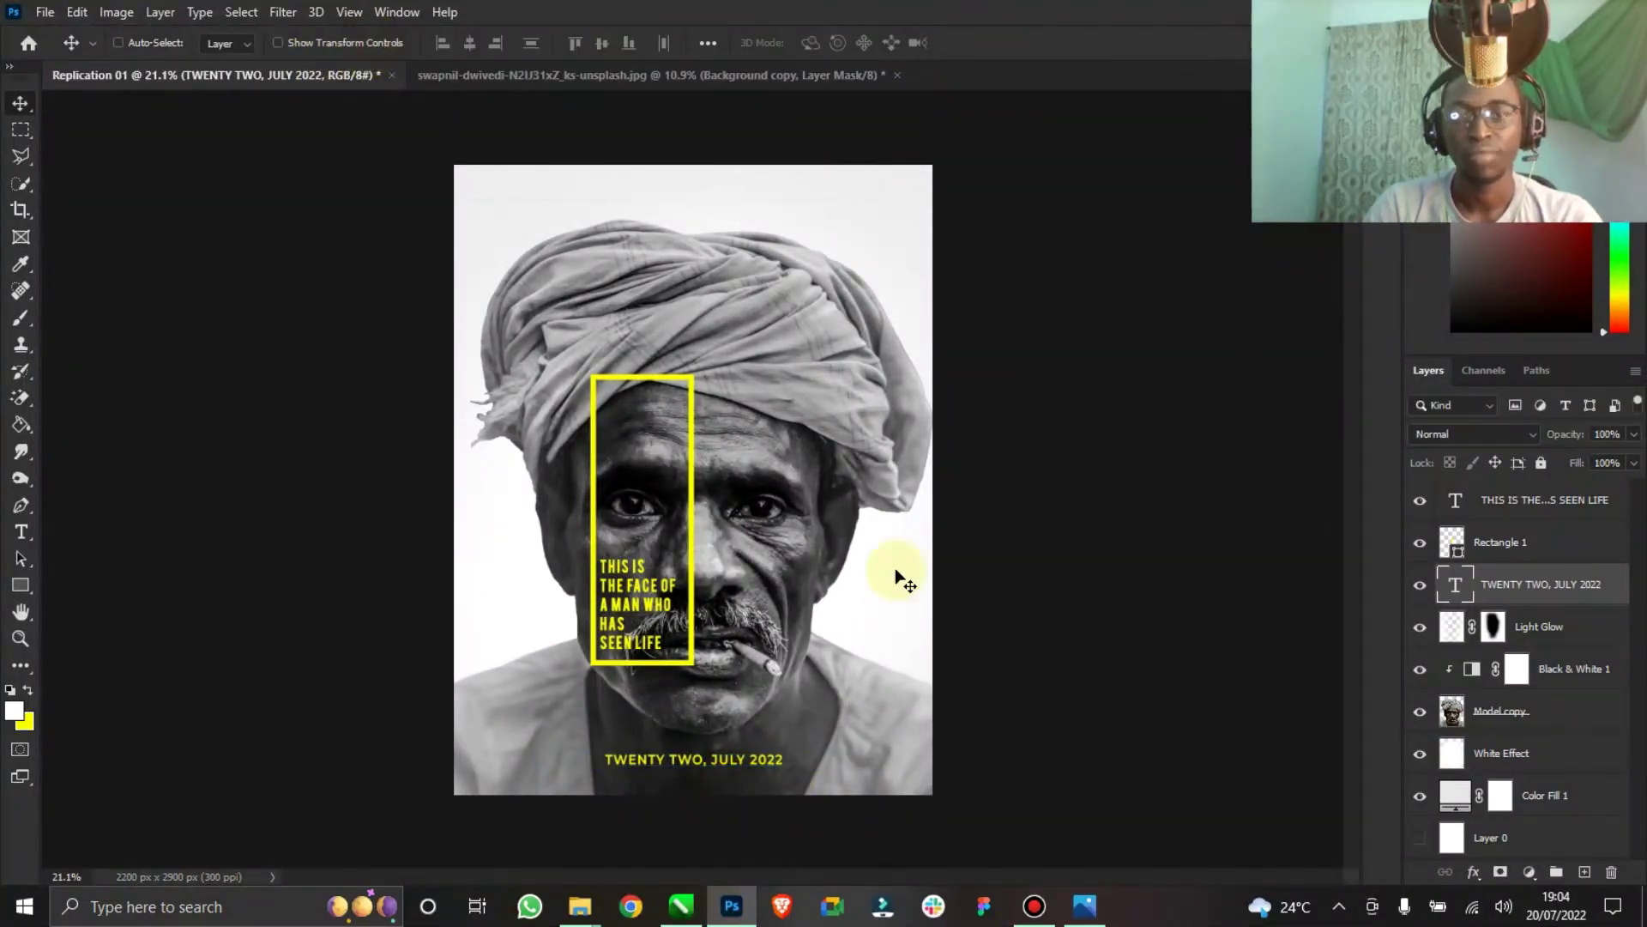
Change the date line's text colour to white (ffffff) and commit the edit.
double_click(1453, 598)
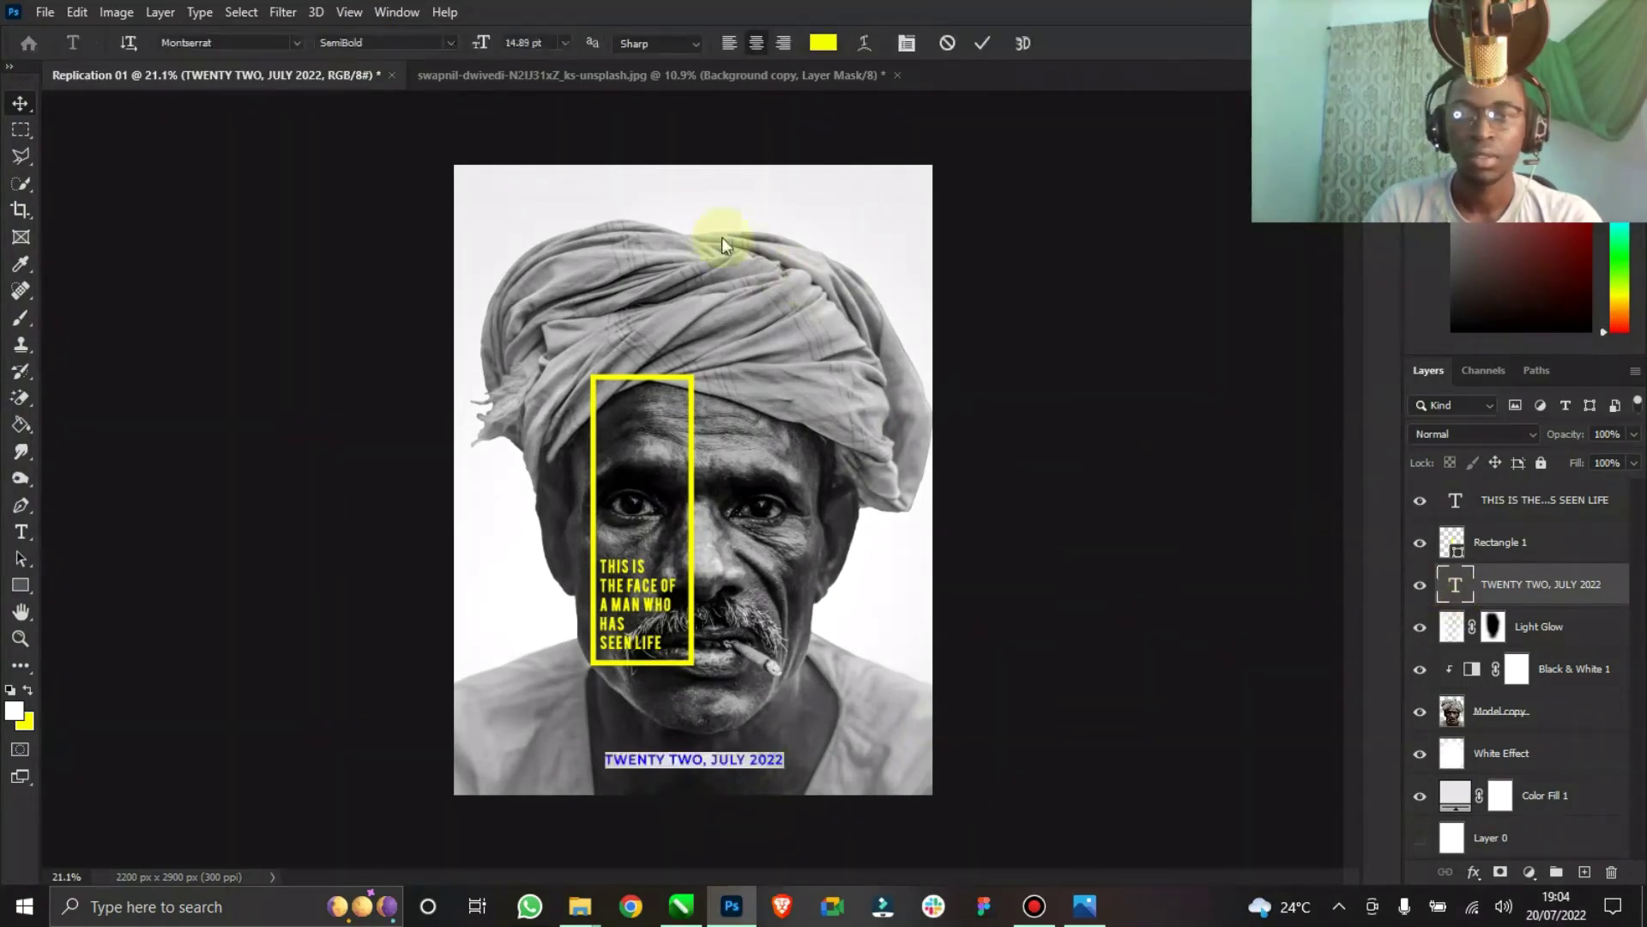
left_click(822, 42)
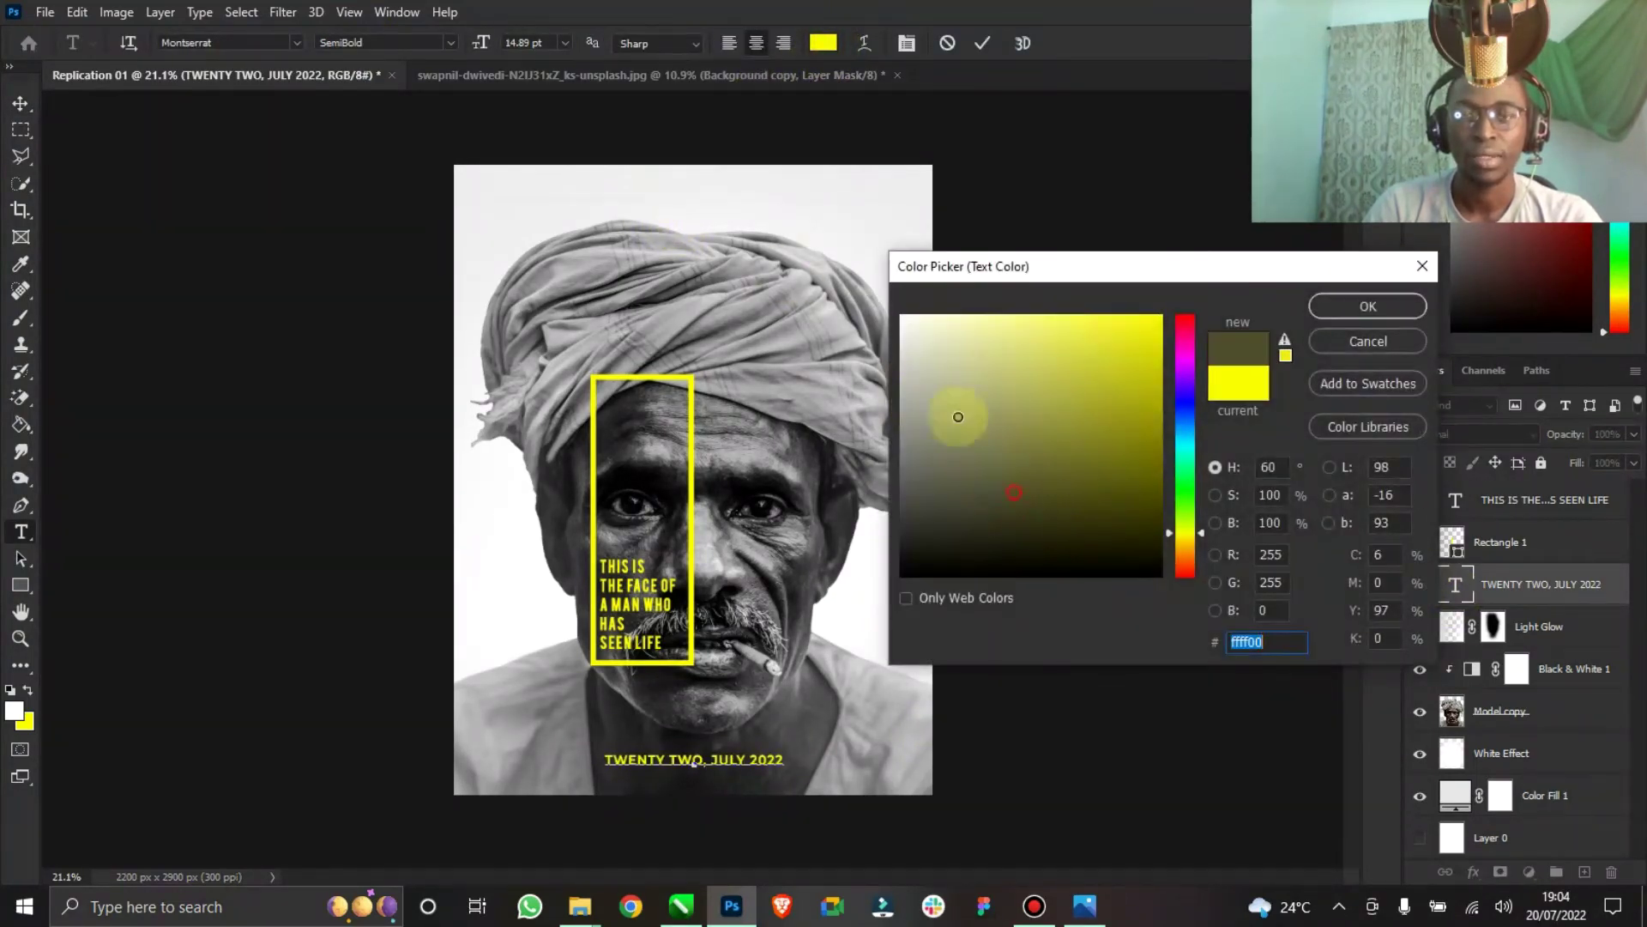
left_click_drag(992, 456, 827, 265)
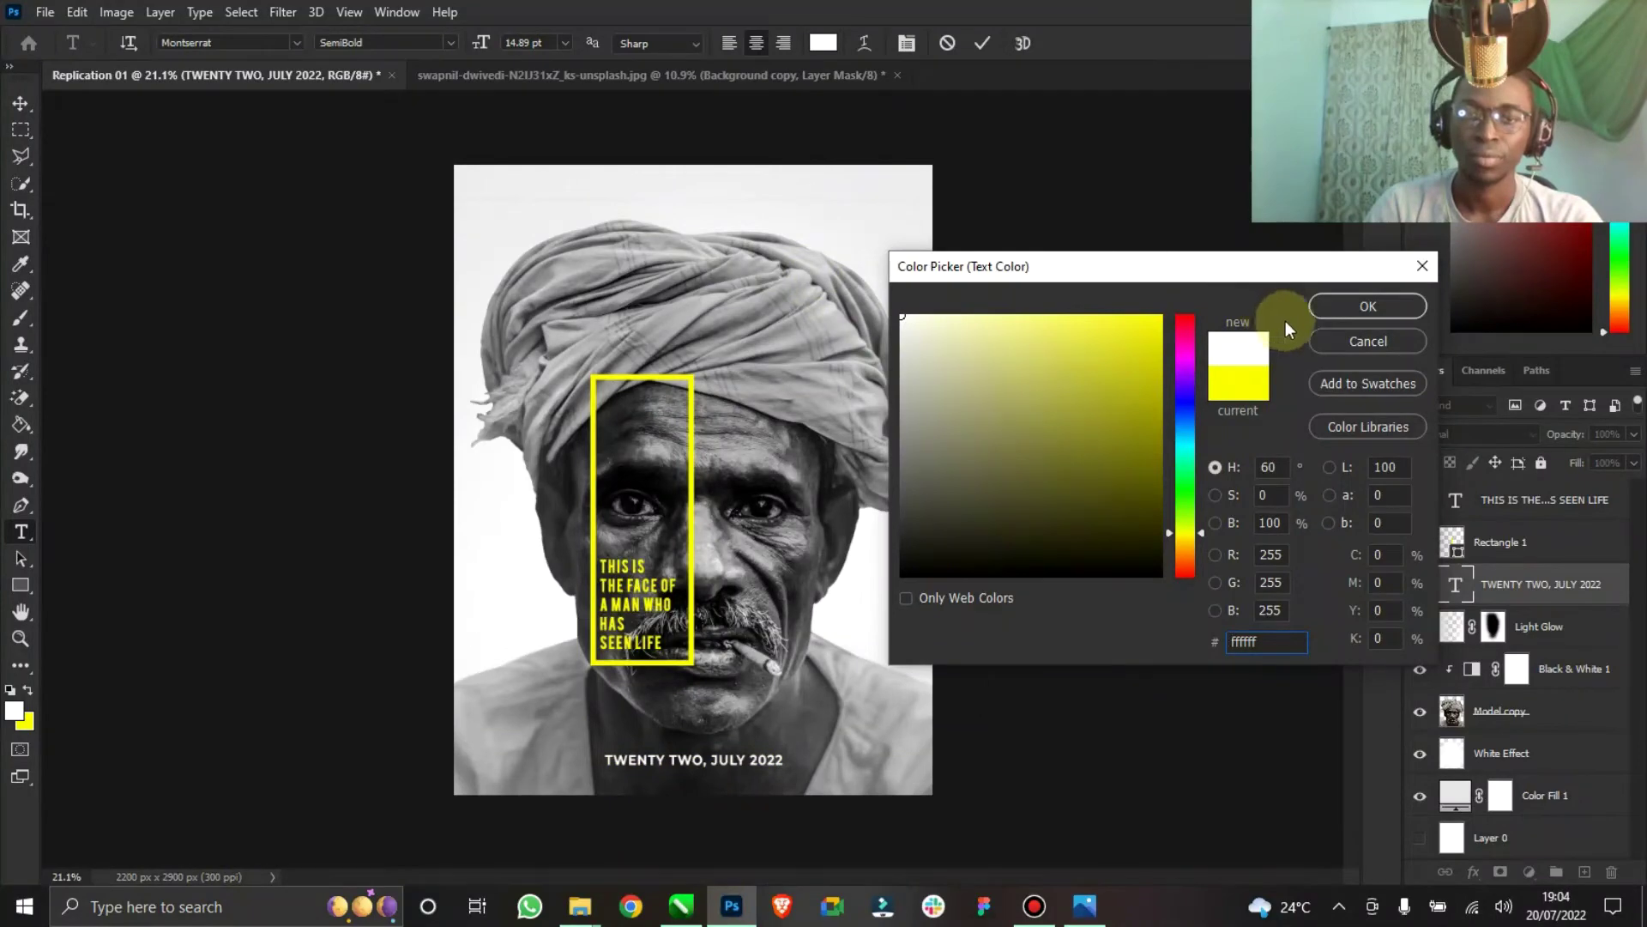
left_click(1335, 311)
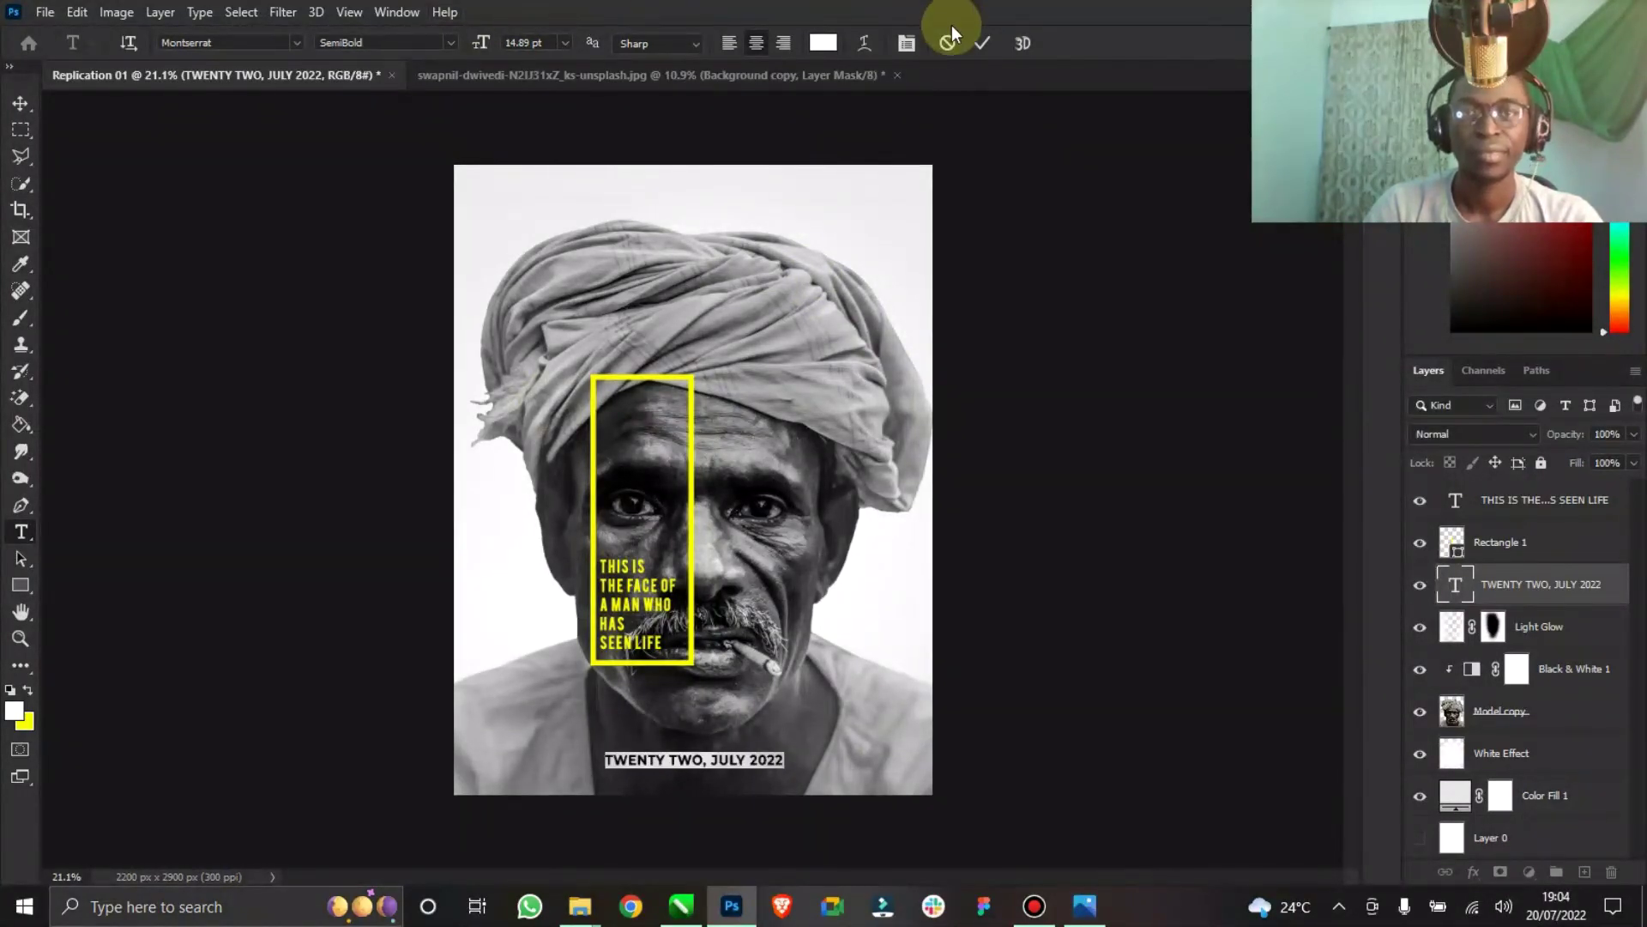
left_click(983, 43)
key("v")
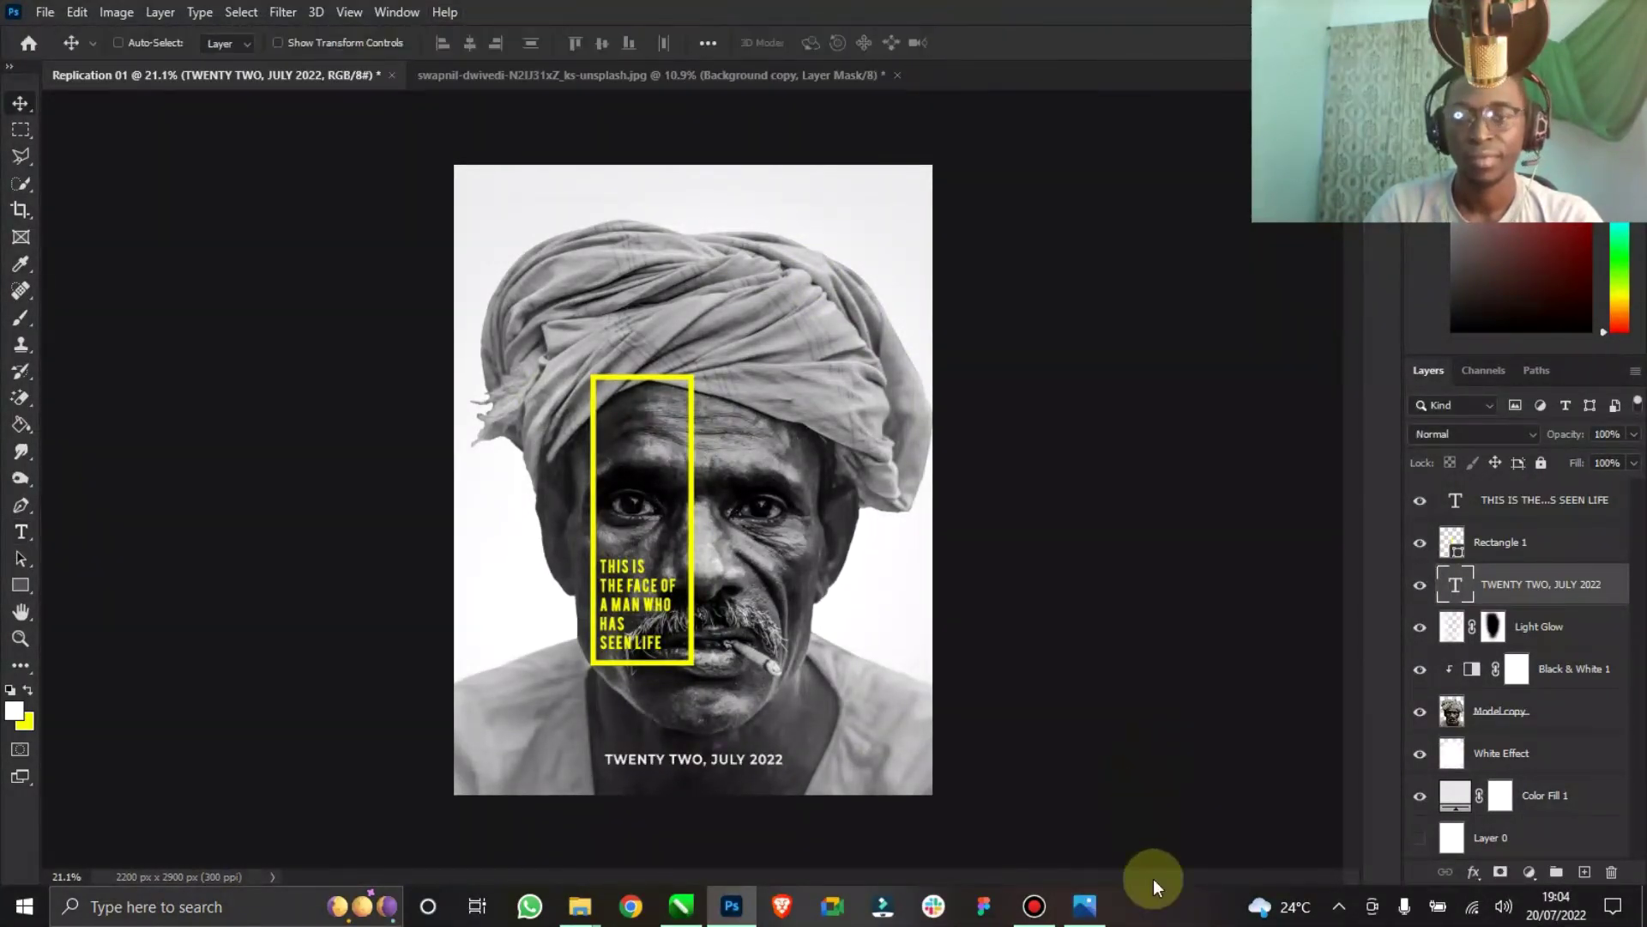
Compare the poster with the reference and scale the Model copy layer proportionally to 92.64%, leaving more space above the turban.
left_click(1086, 906)
left_click(1086, 906)
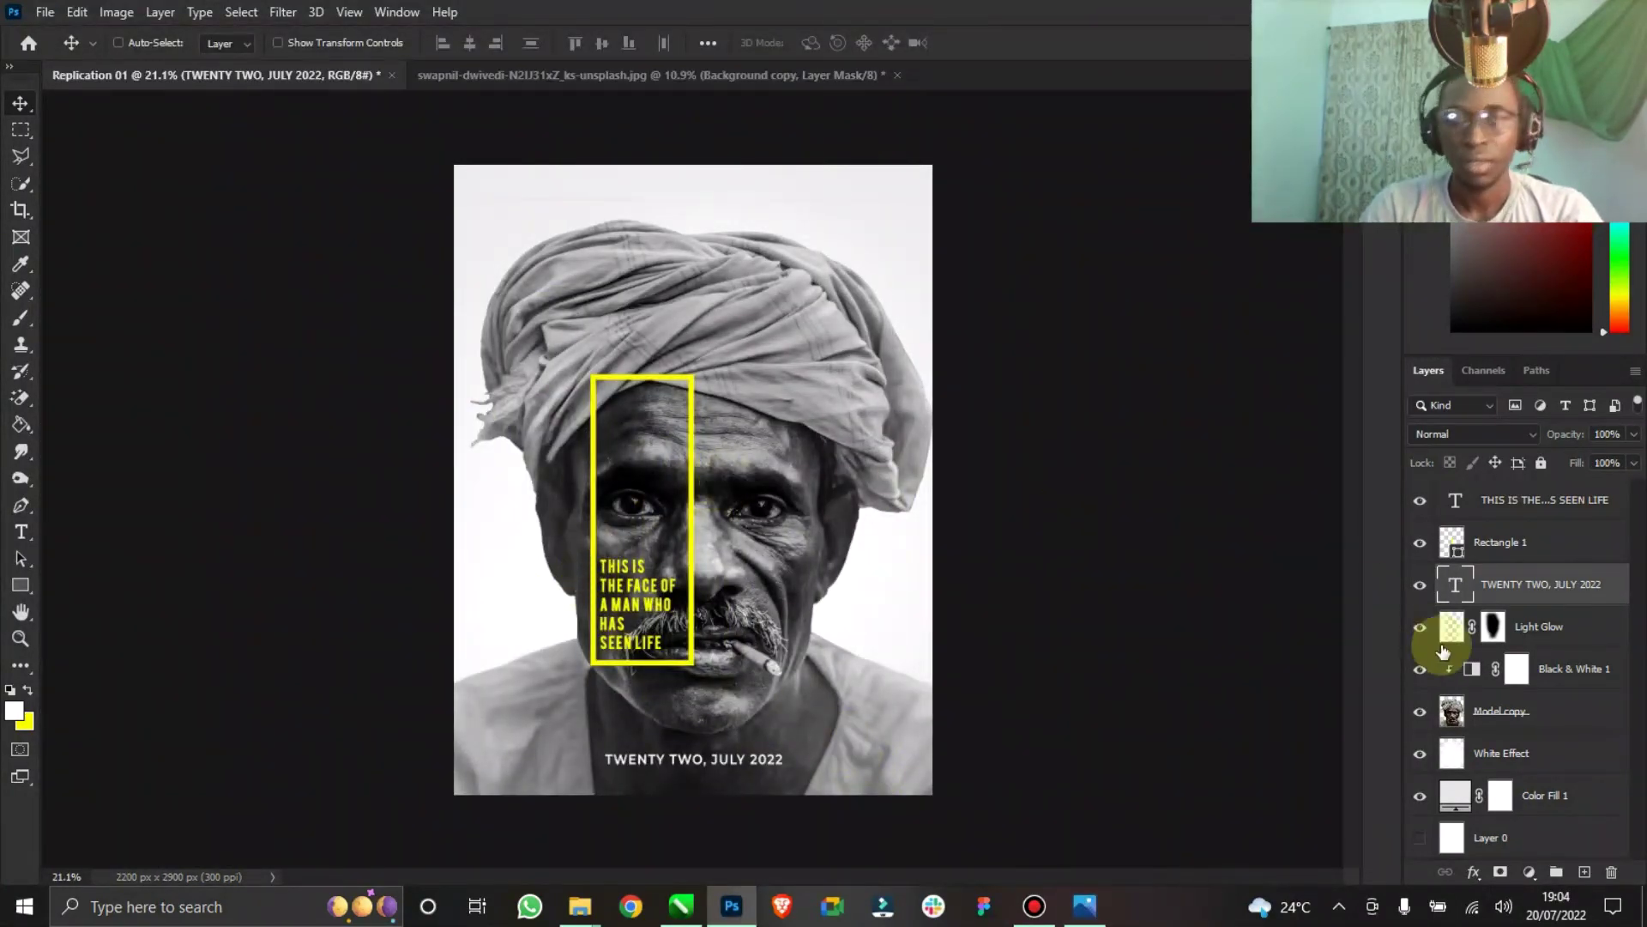
left_click(1515, 717)
mouse_move(790, 520)
left_mouse_down()
mouse_move(791, 490)
mouse_move(791, 509)
left_mouse_up()
left_click(306, 47)
left_click_drag(960, 188, 944, 213)
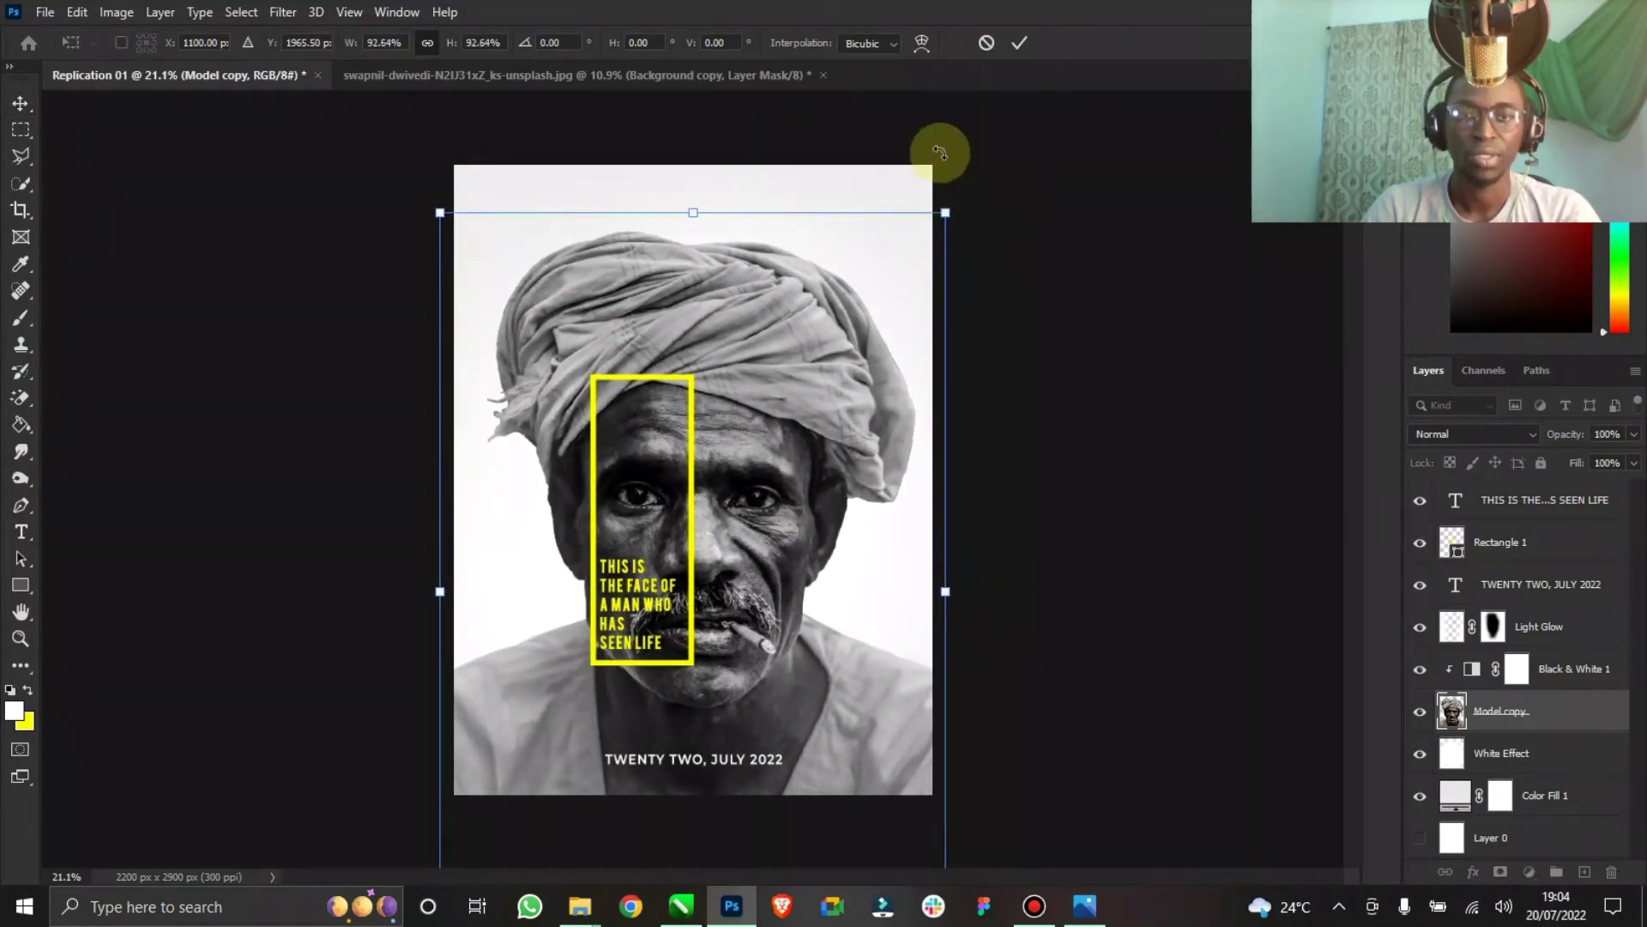
left_click(1014, 48)
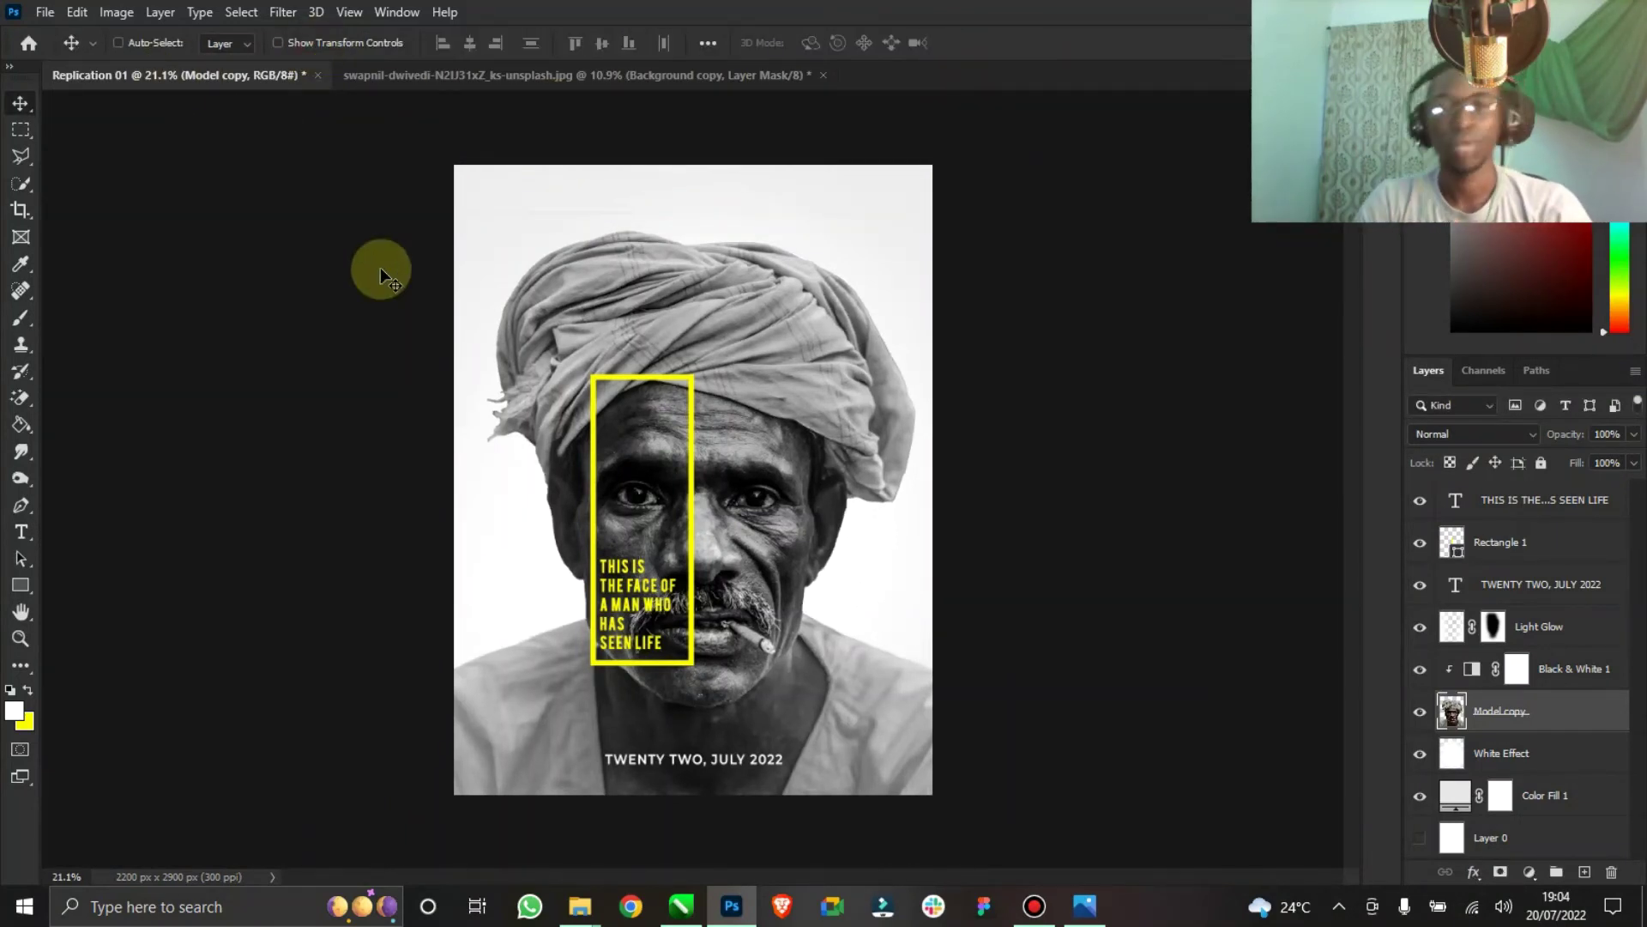
Check the reference image again and move the date text layer to the top of the layer stack.
left_click(1086, 908)
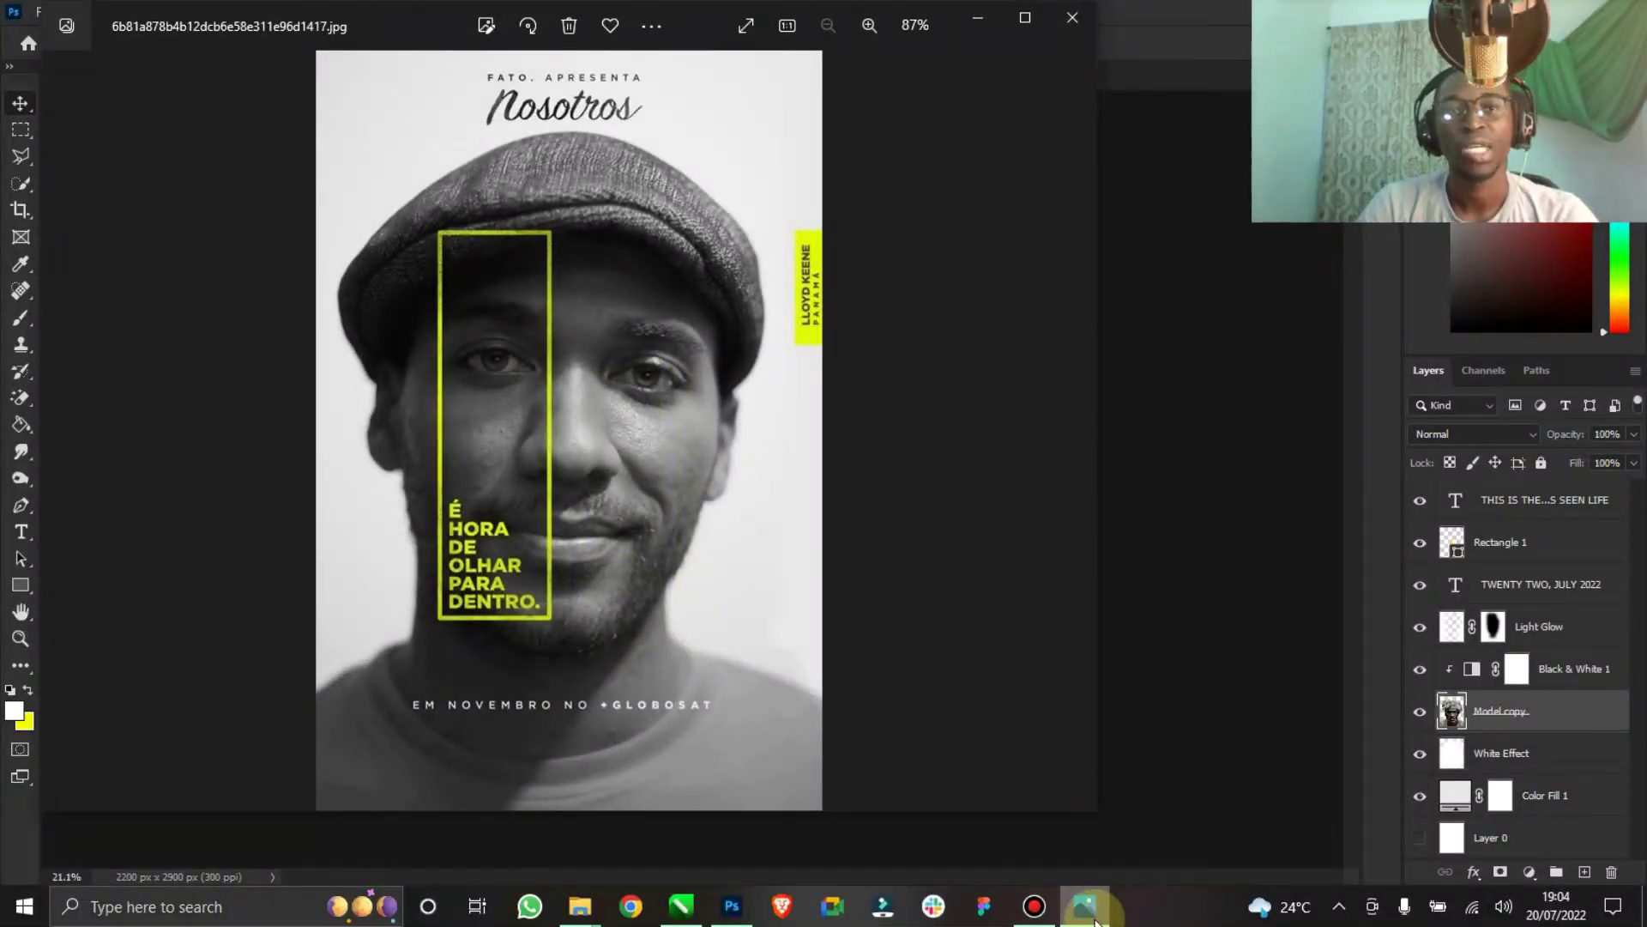
left_click(1086, 908)
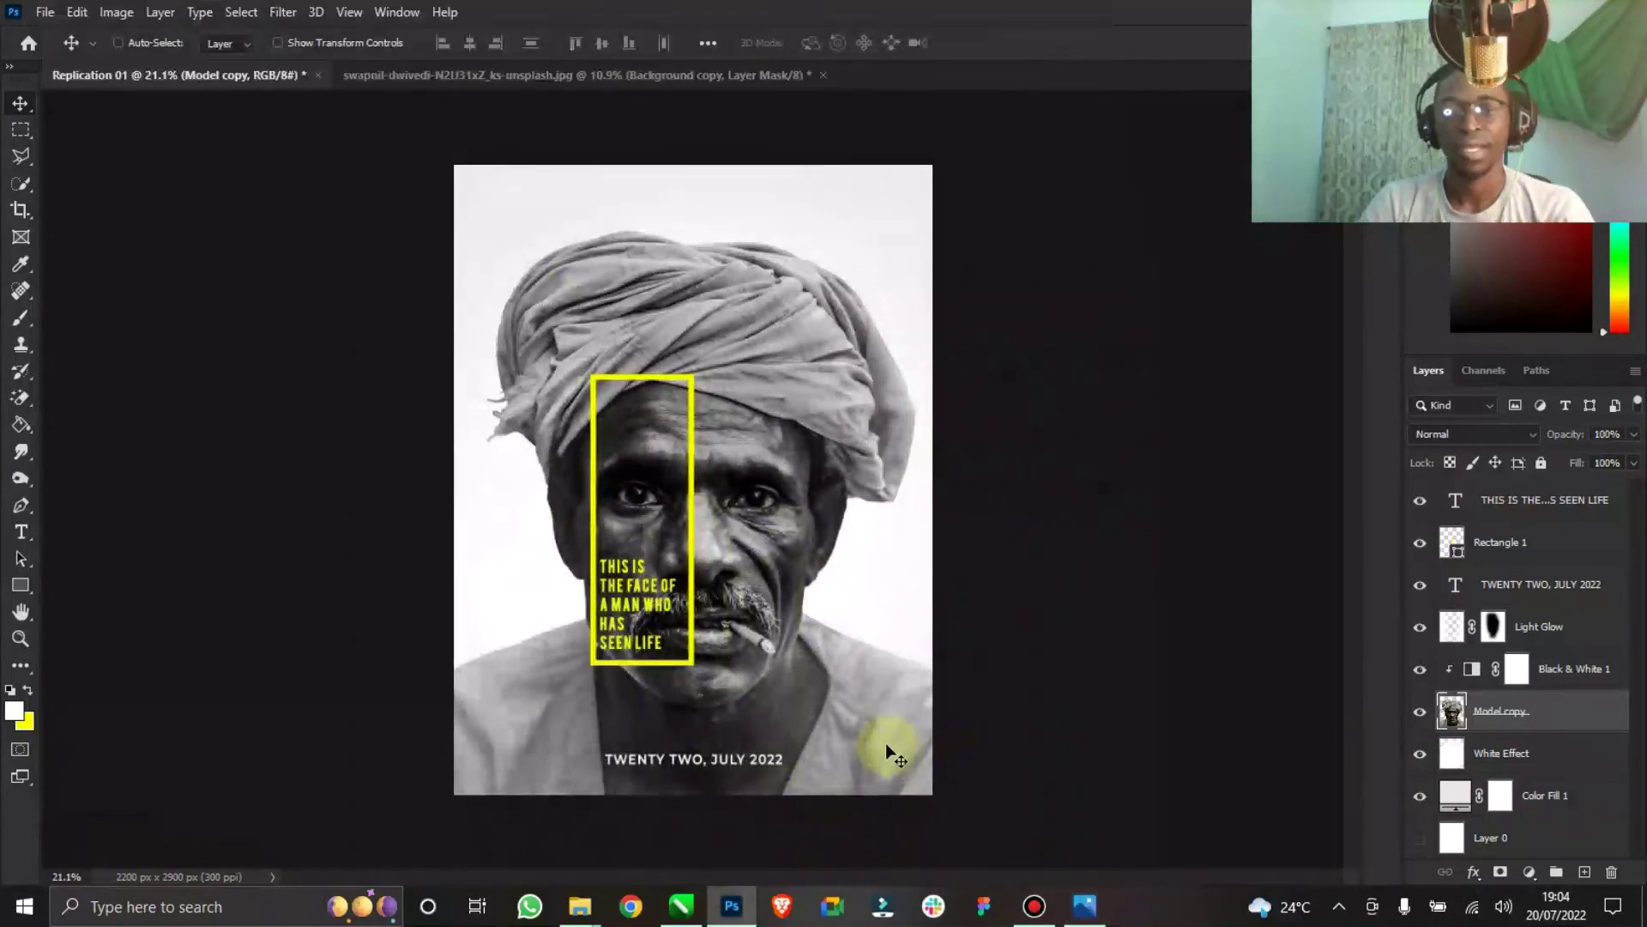
left_click(1520, 513)
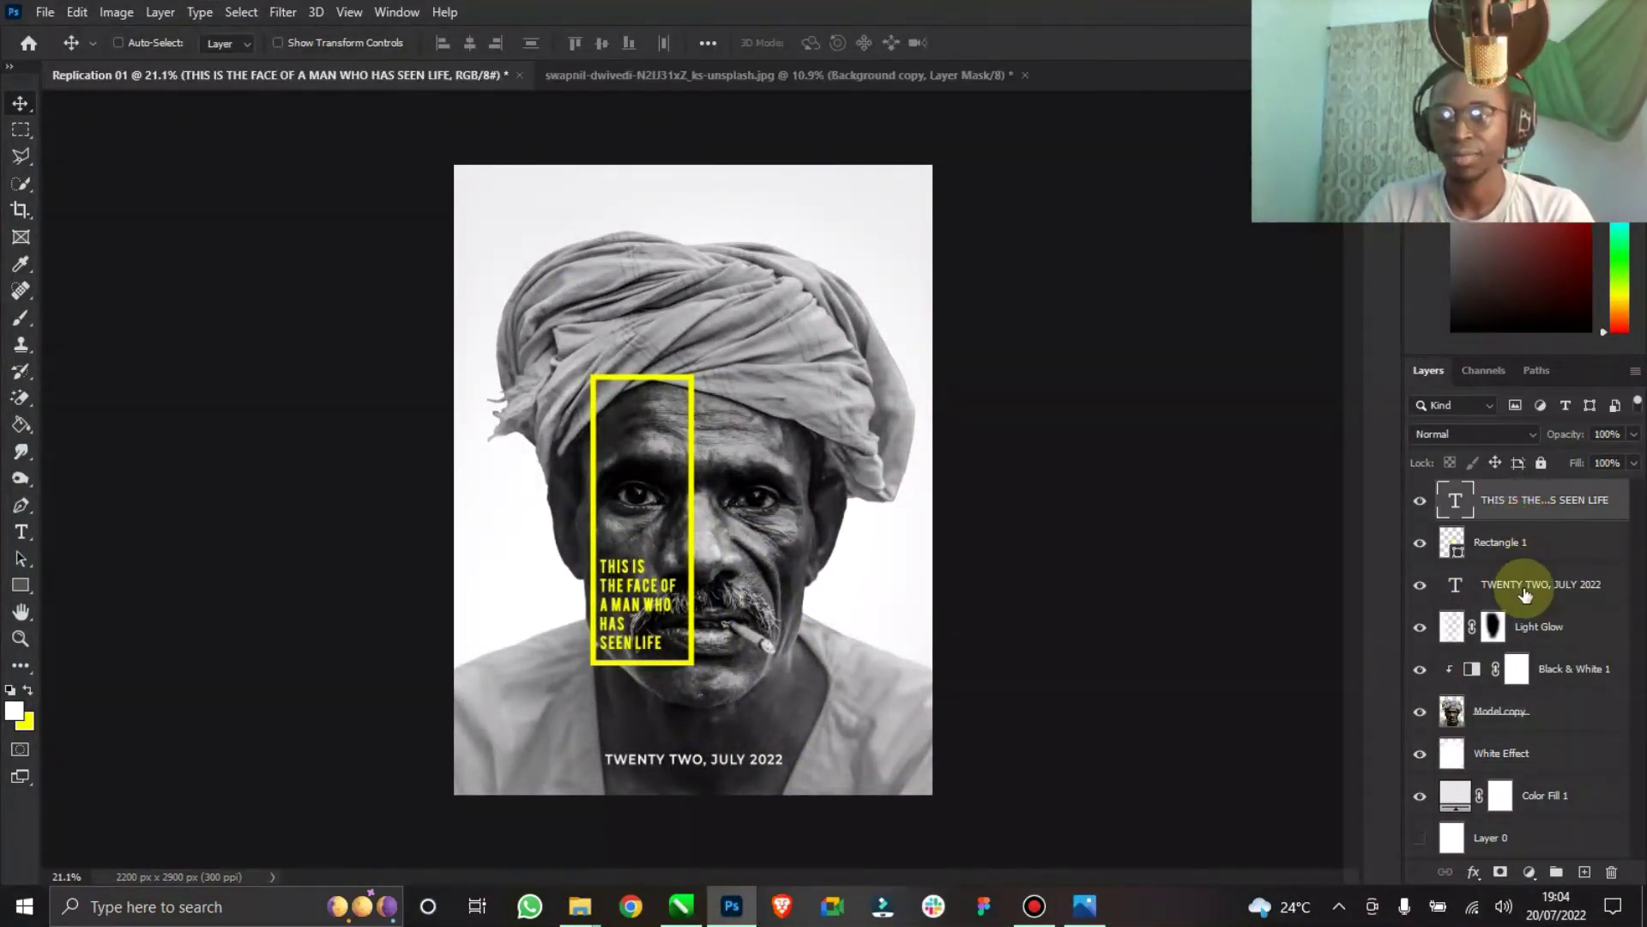
left_click(1525, 593)
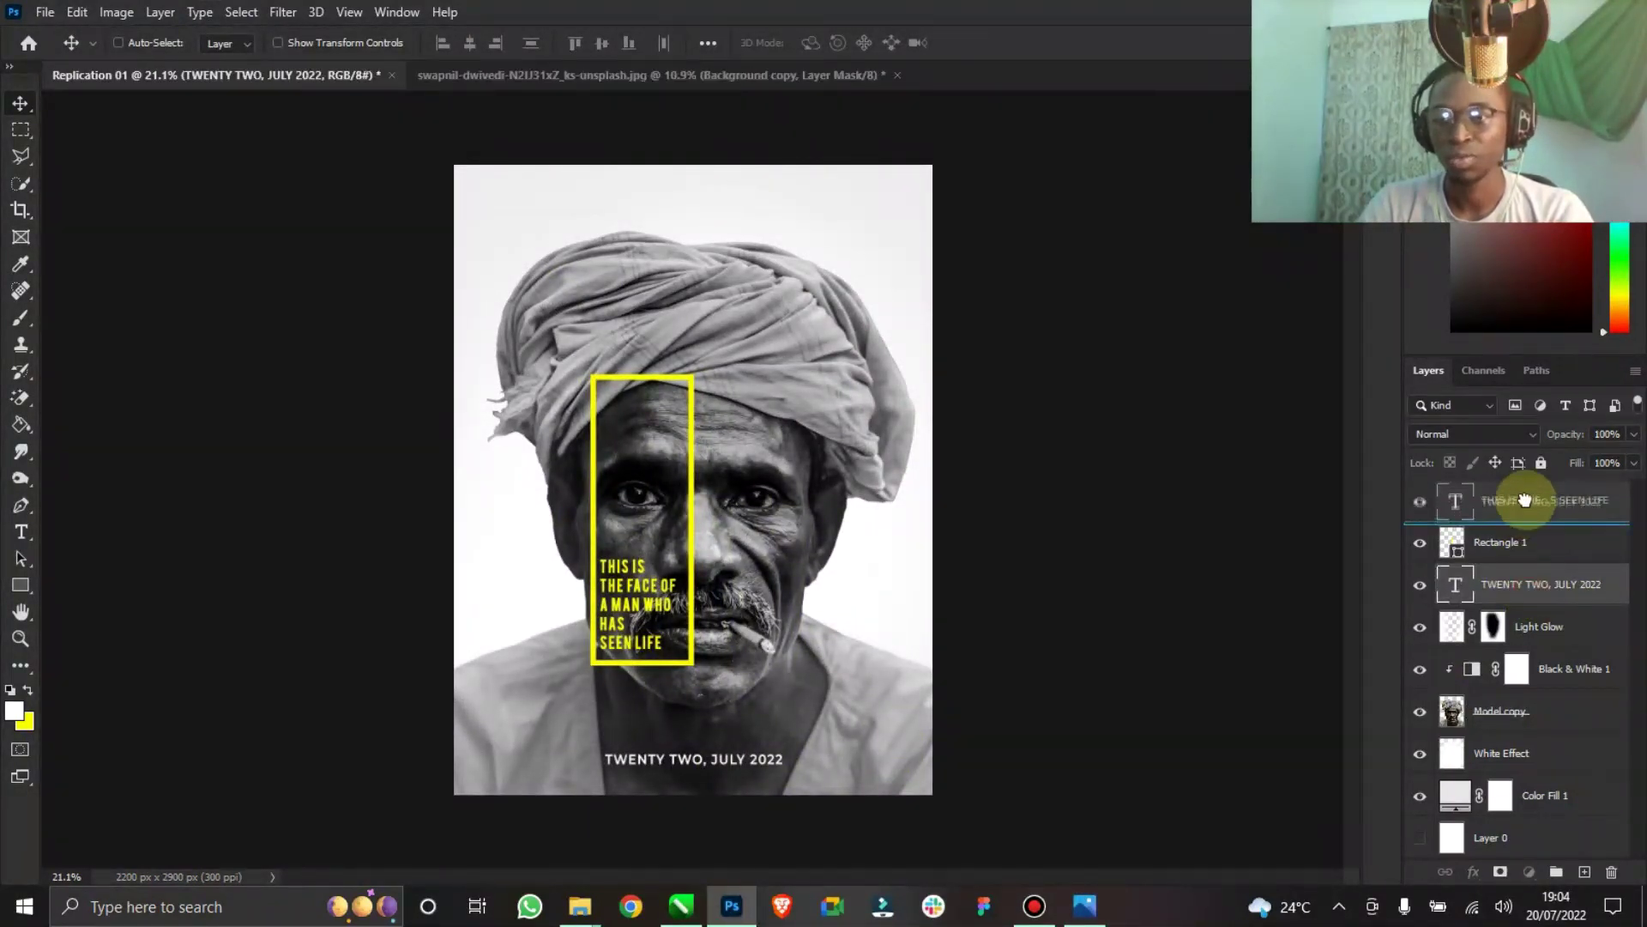
left_click_drag(1524, 500, 1517, 504)
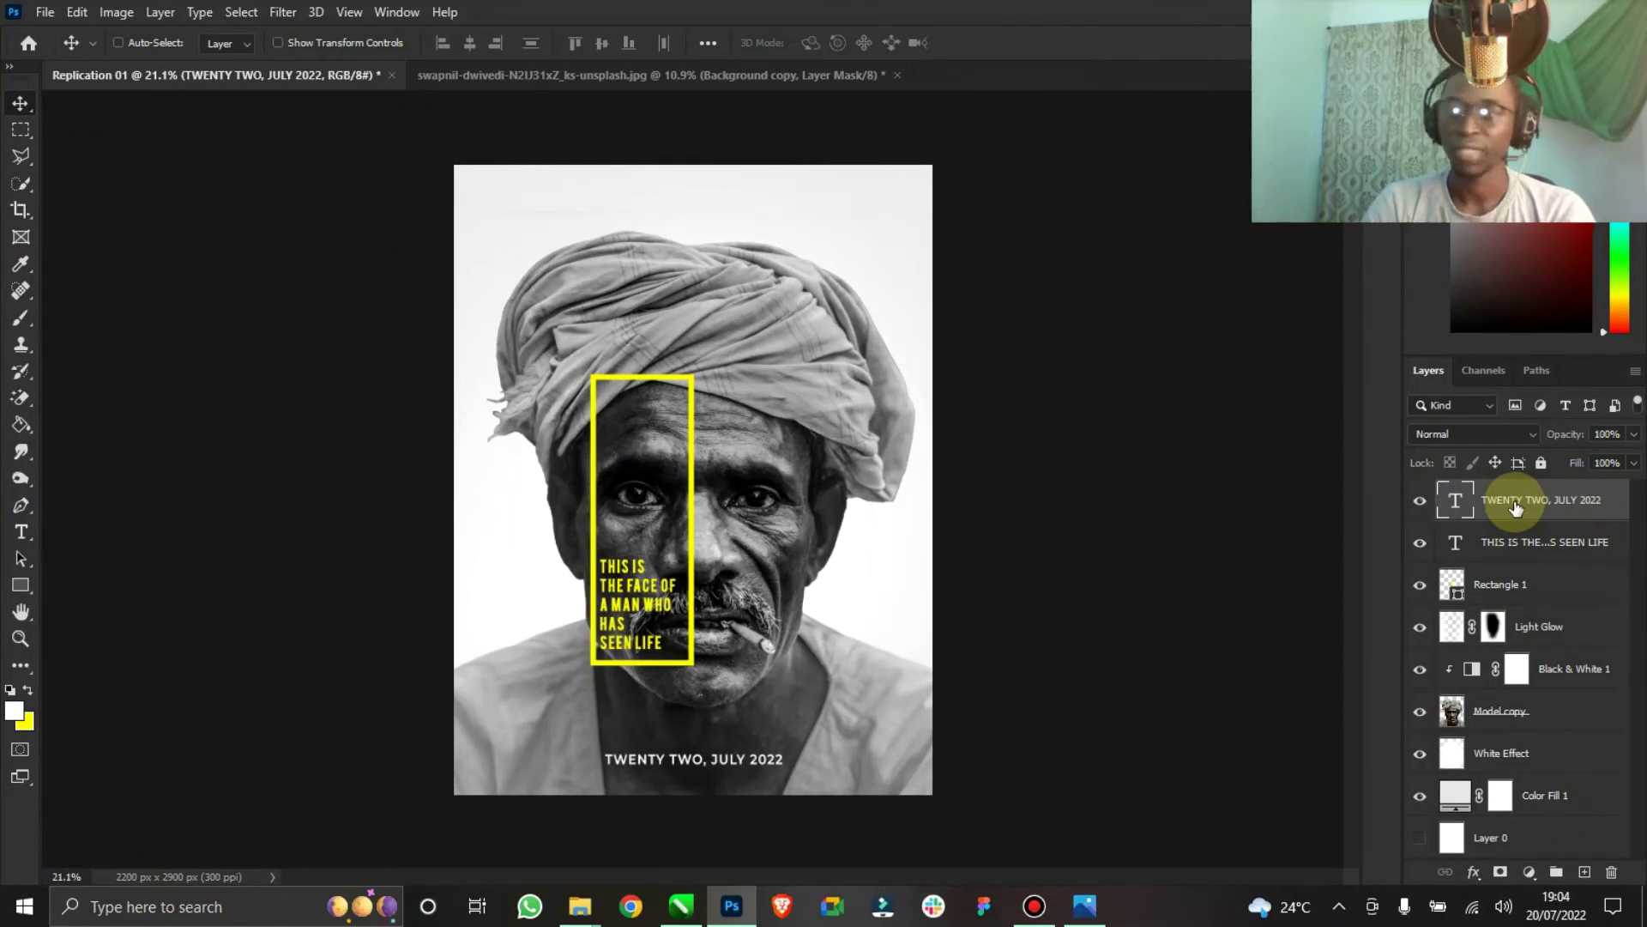
Duplicate the date text layer and move the copy straight up into the empty space above the turban.
key("ctrl+j")
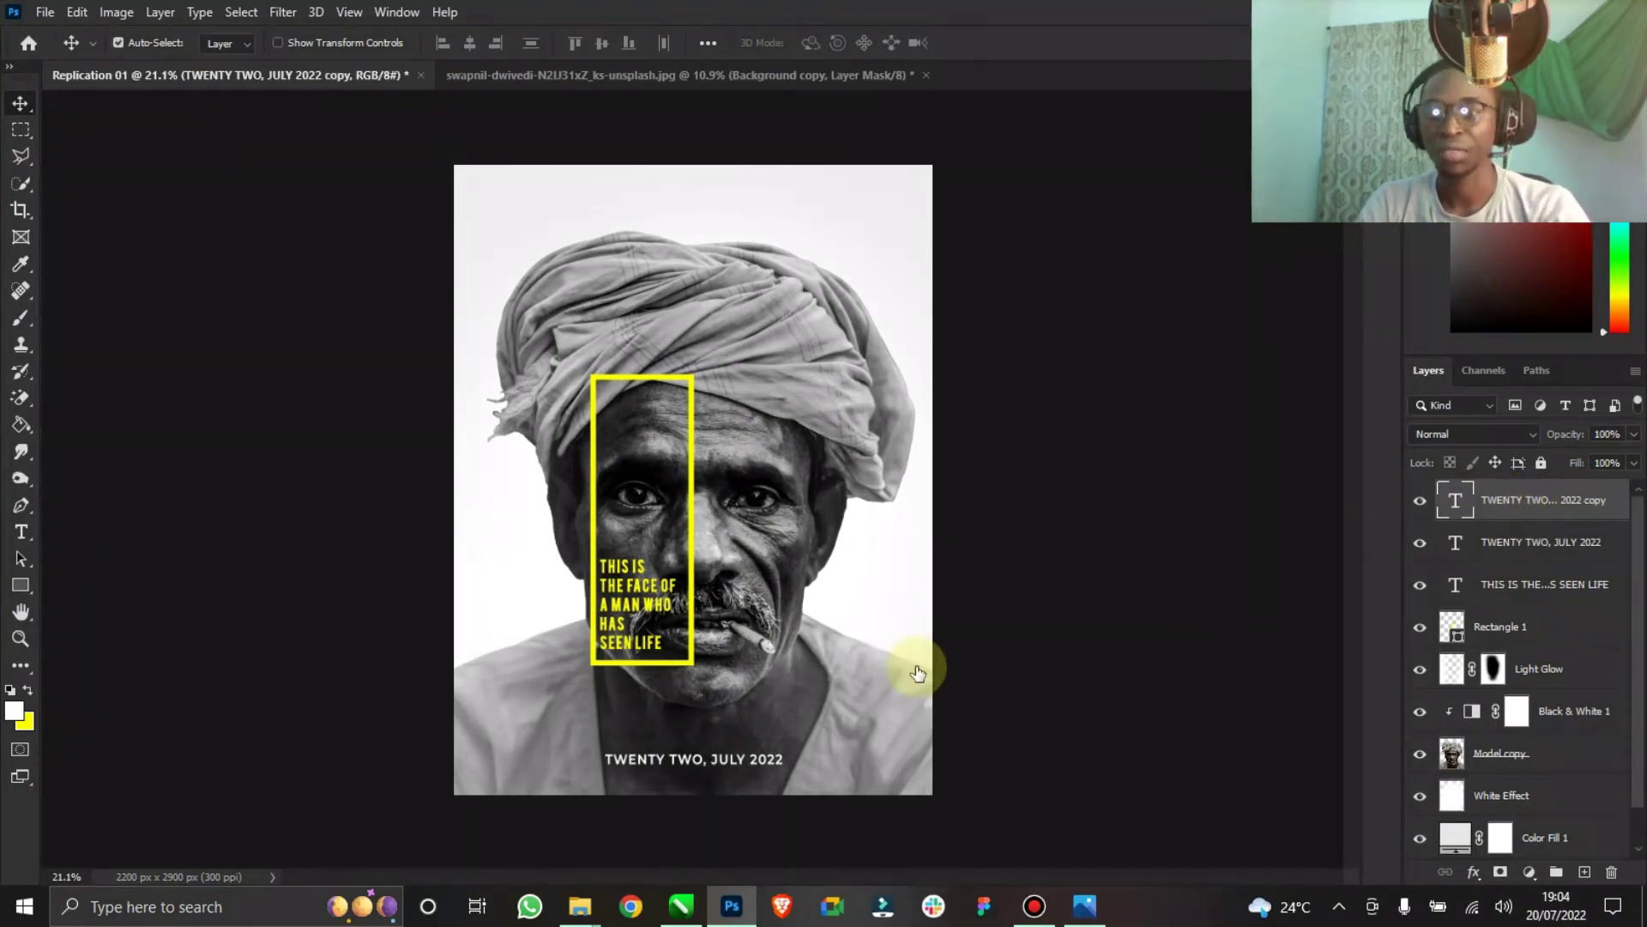
left_click_drag(754, 766, 780, 201)
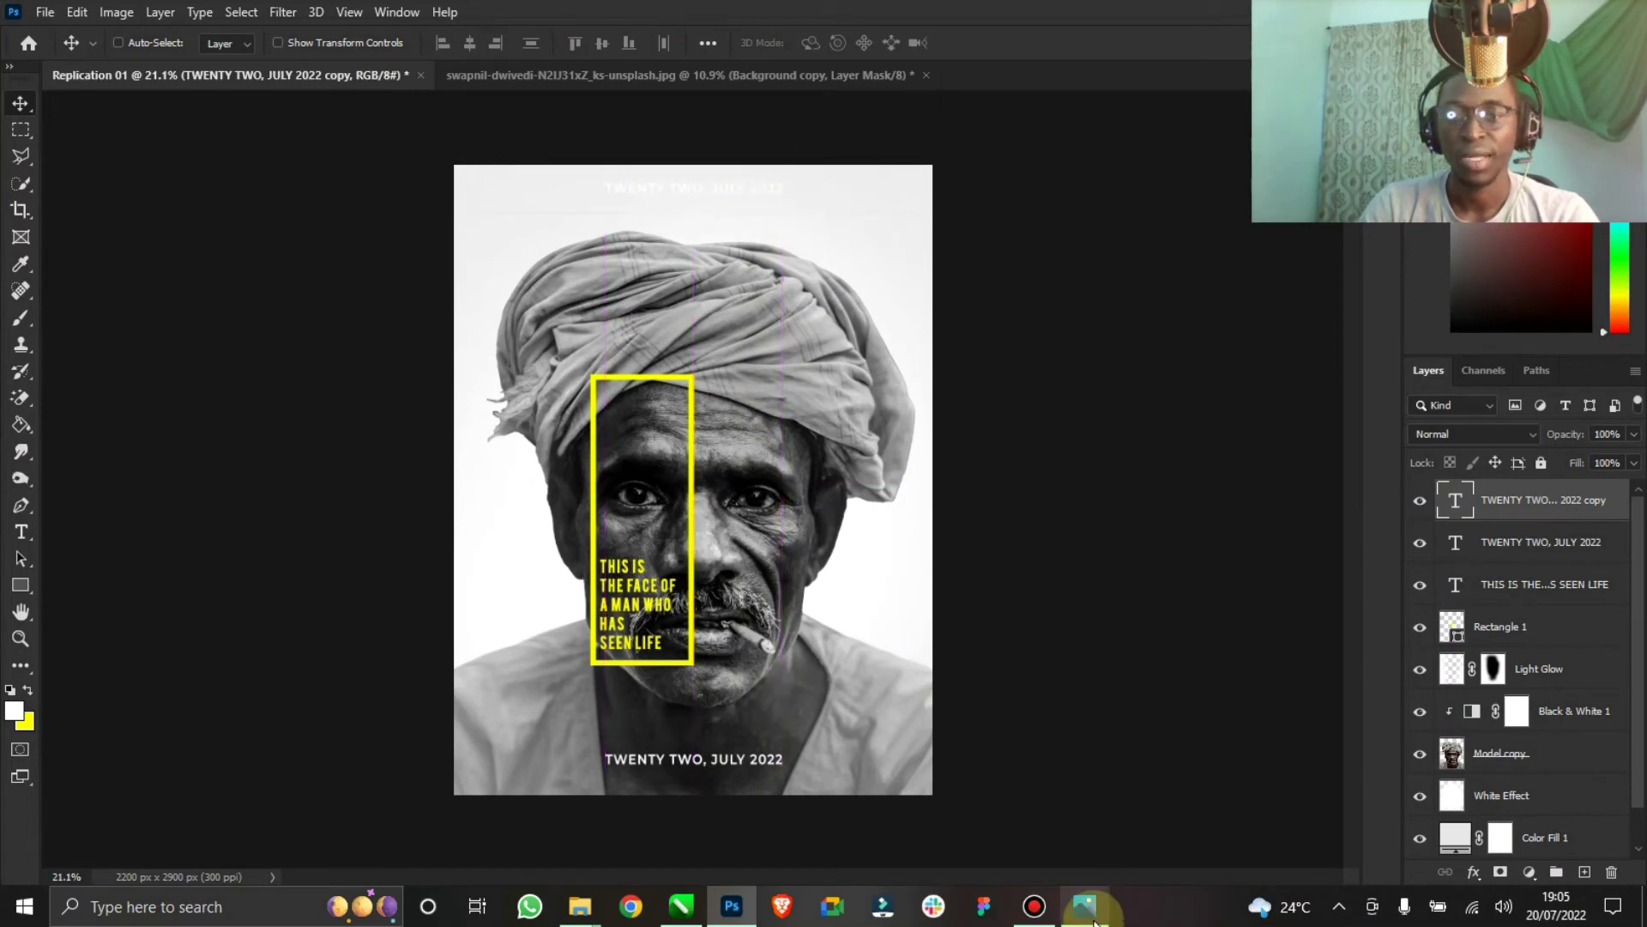
left_click(1090, 907)
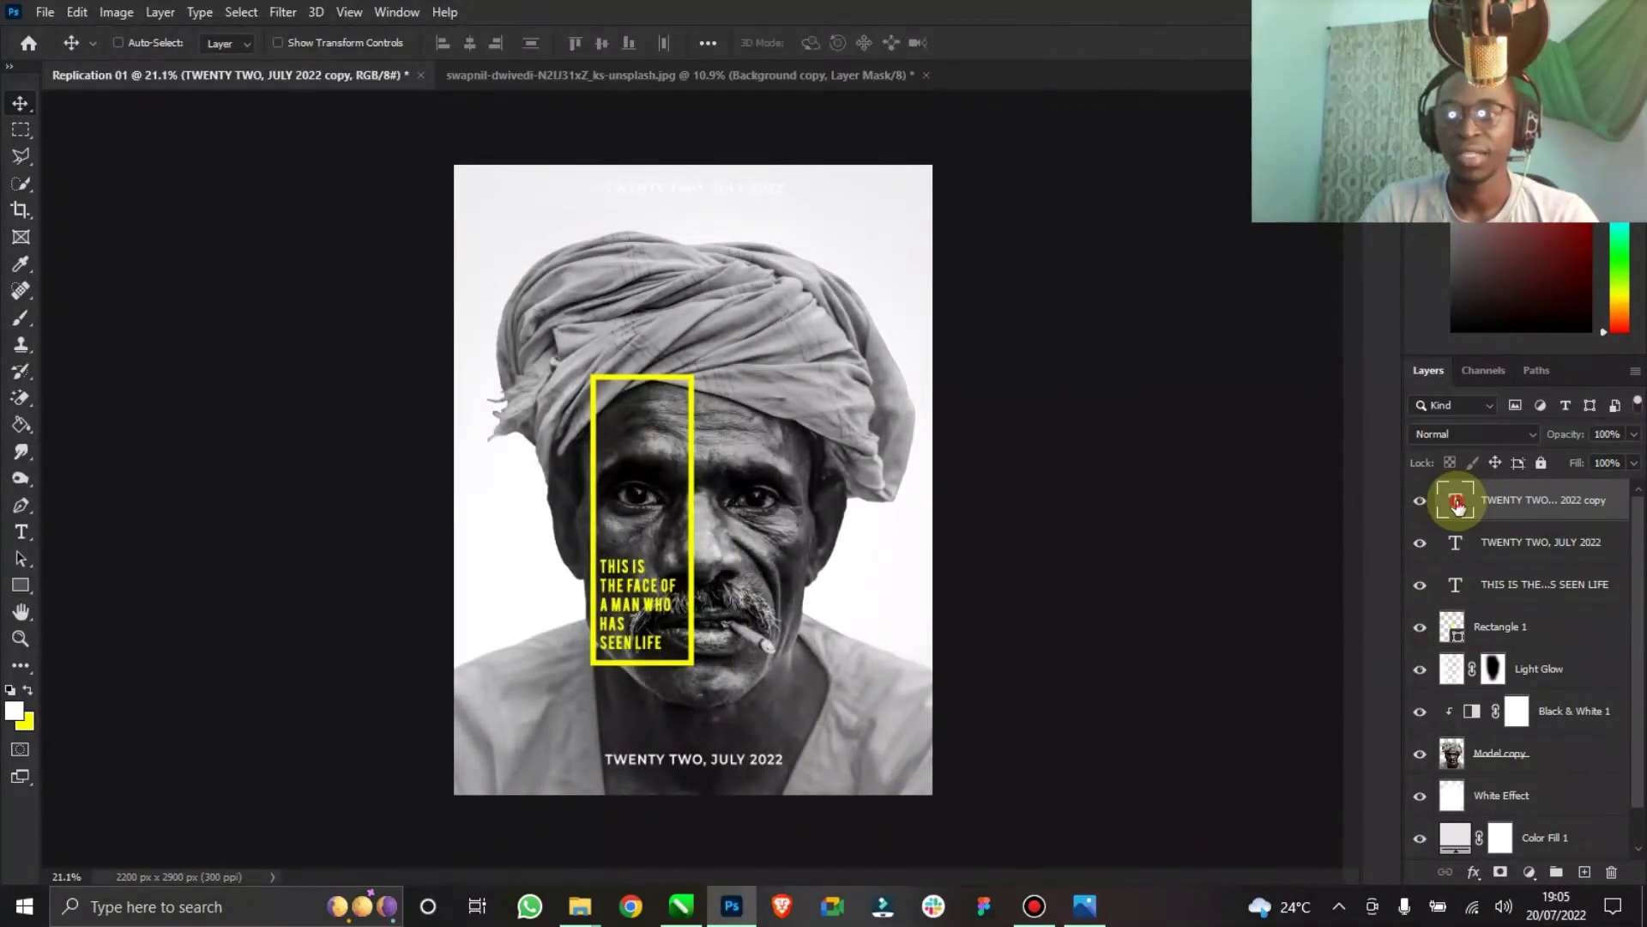
Change the text colour of the copied line above the turban to black.
double_click(1455, 501)
left_click(823, 43)
left_click(1161, 579)
left_click(1367, 306)
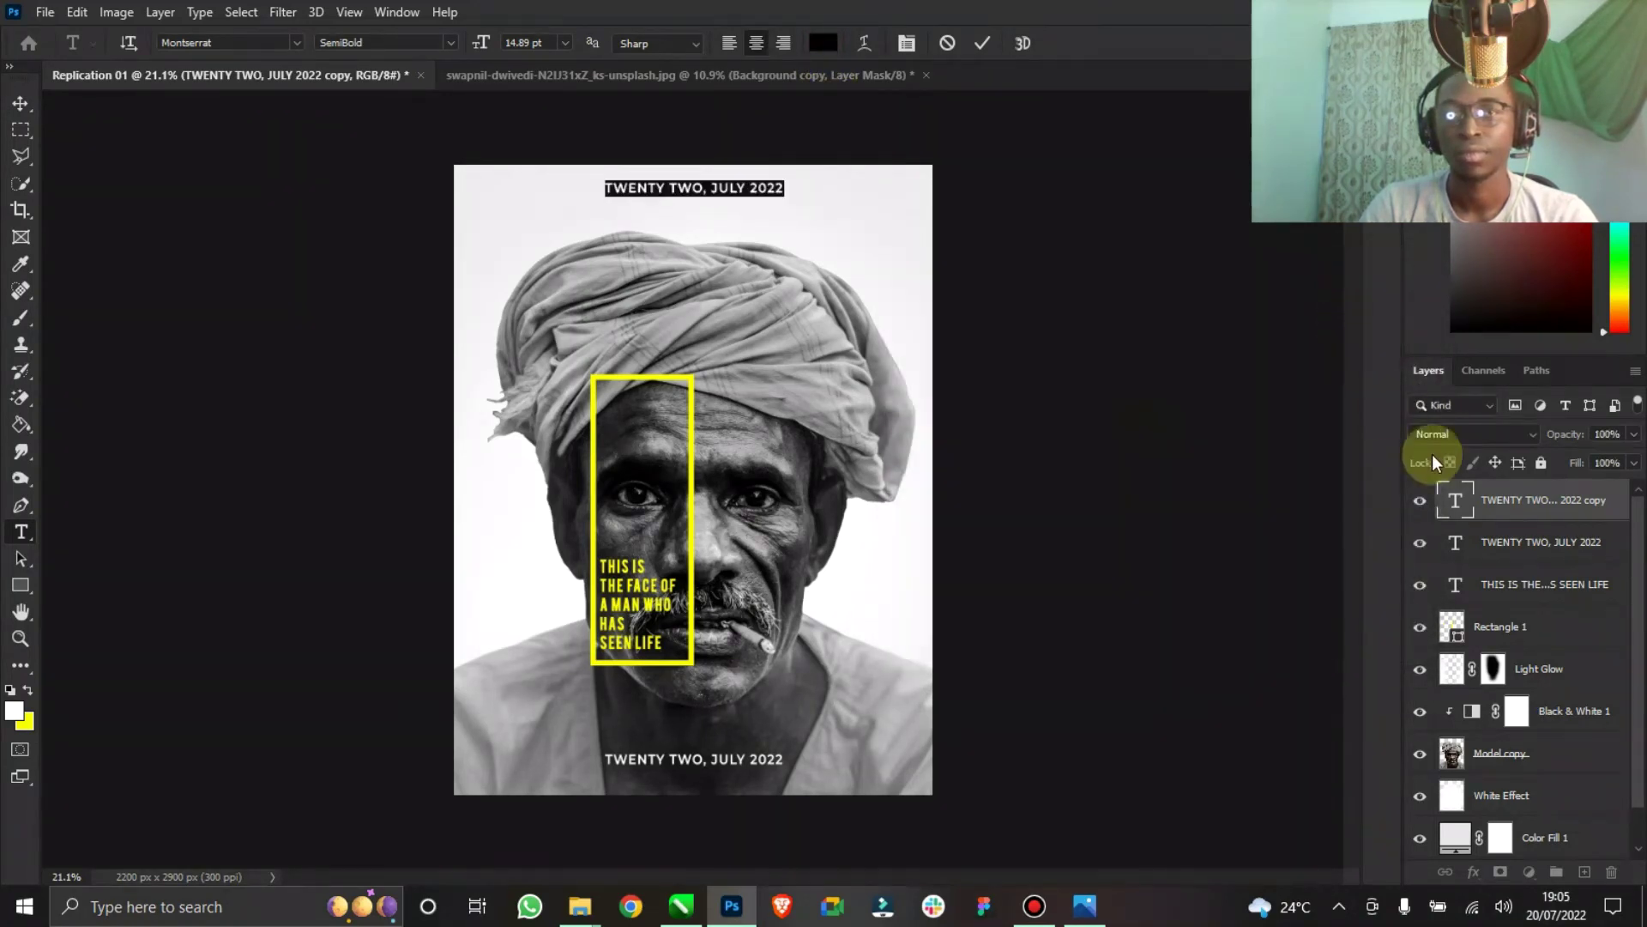
Replace the text of the copied line above the turban with "ELZENITHO PRESENTS".
left_click(1456, 505)
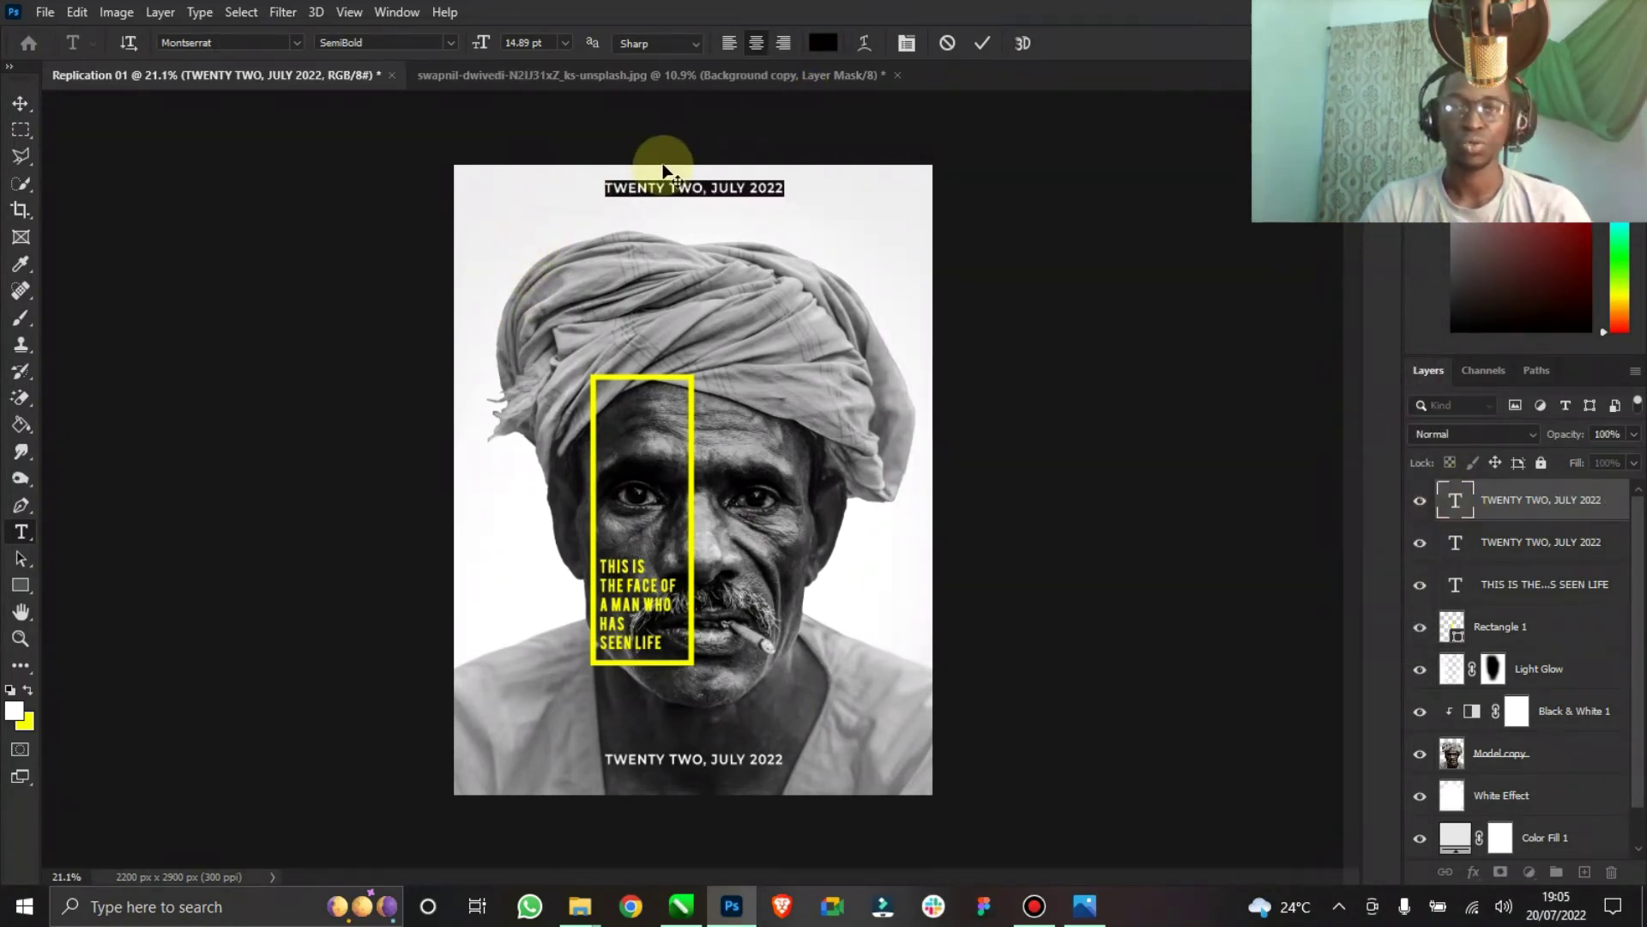
type("ELEVENTH STUDIO ")
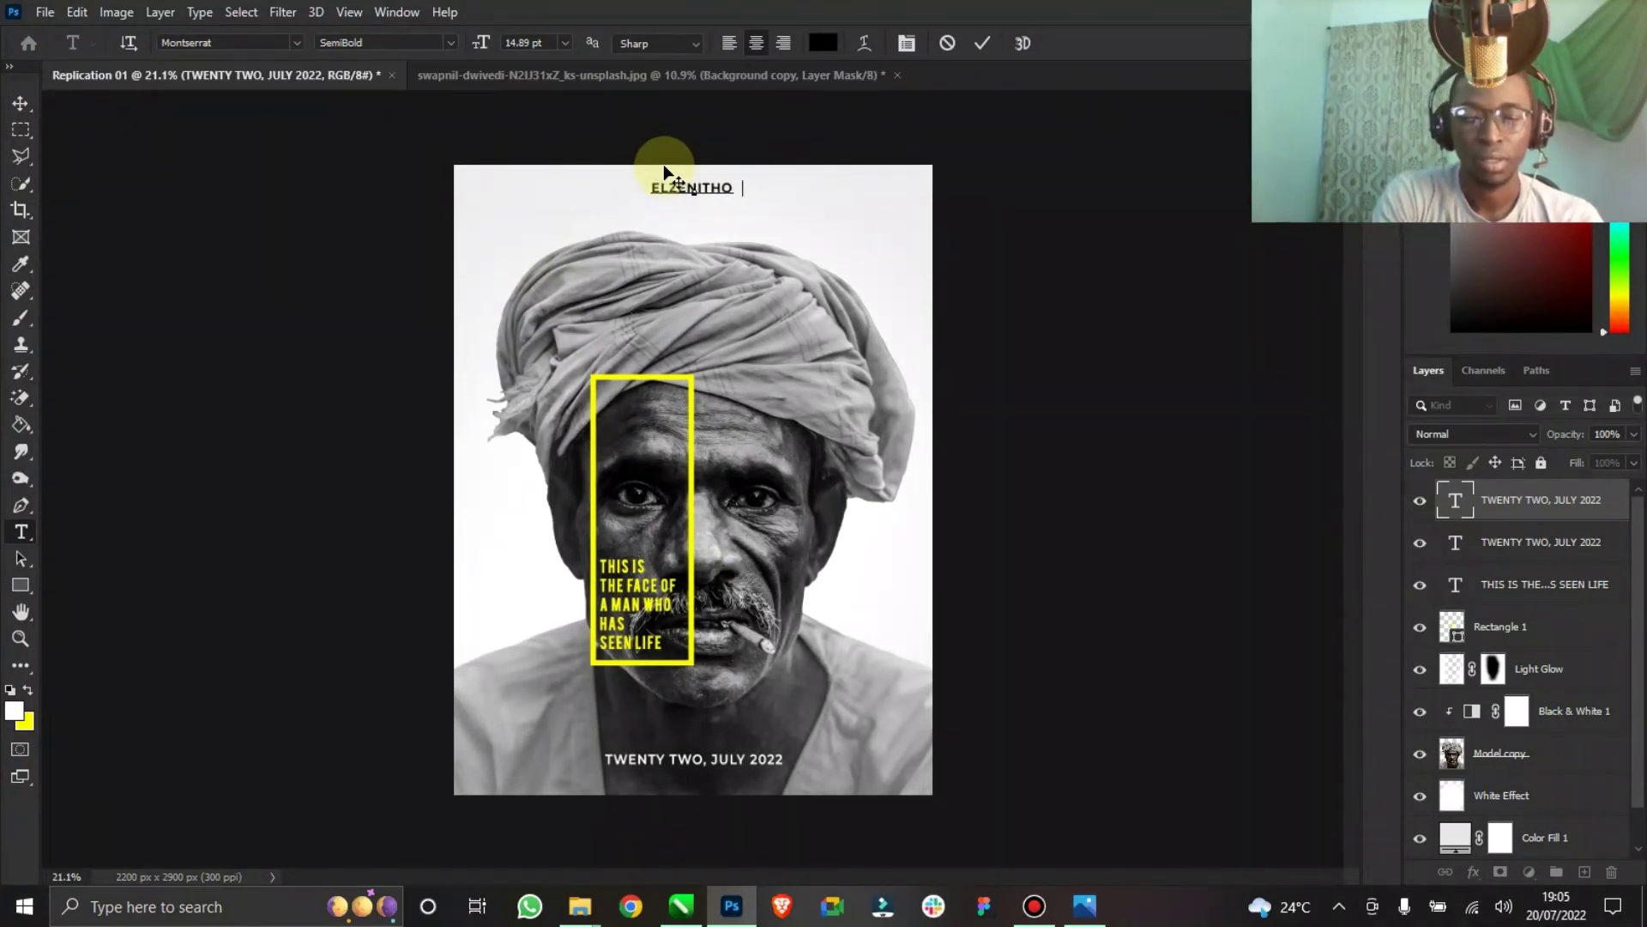
type("PRESENTS")
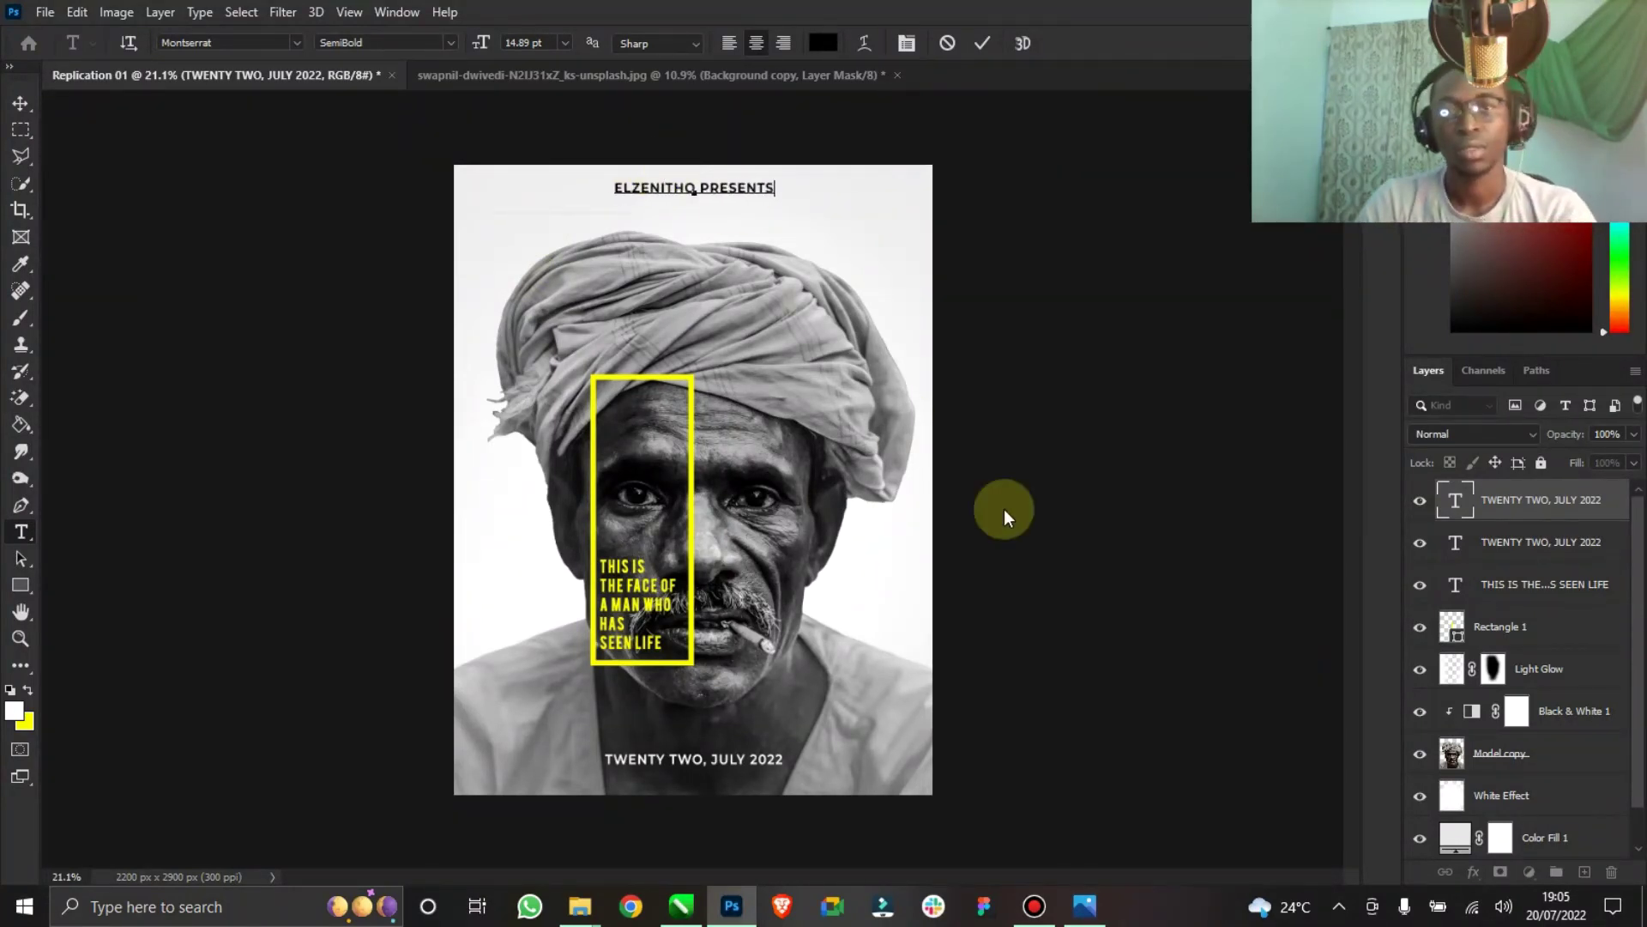
Check the reference image and set the font style of the "ELZENITHO PRESENTS" line to Regular.
left_click(1084, 905)
left_click(1085, 905)
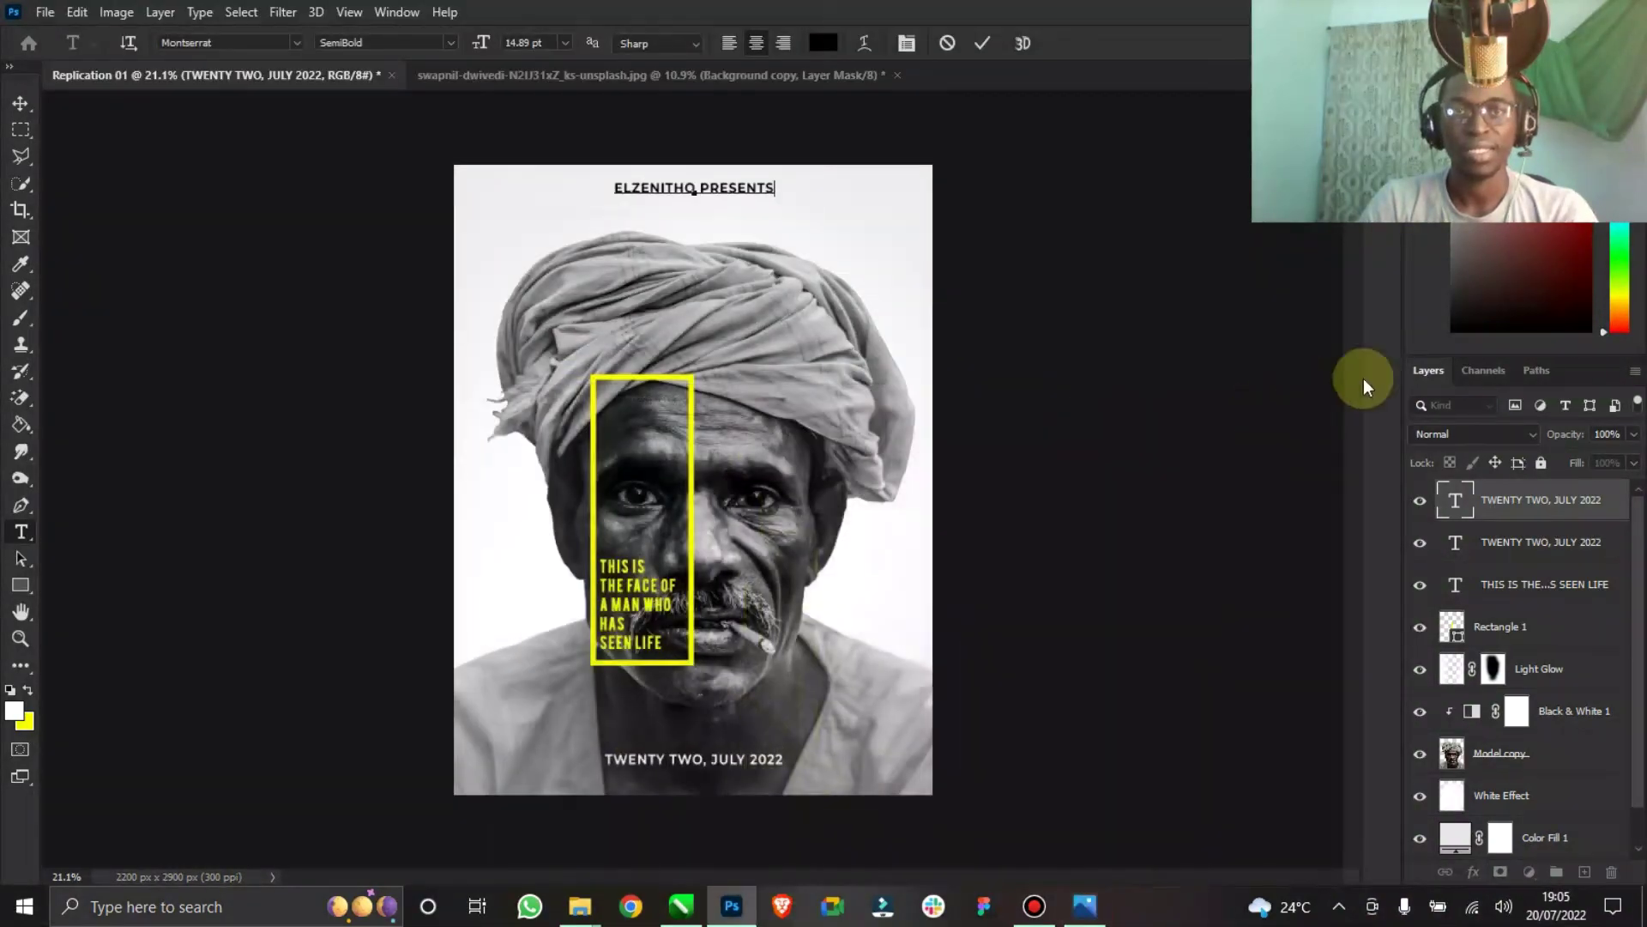
key("ctrl+a")
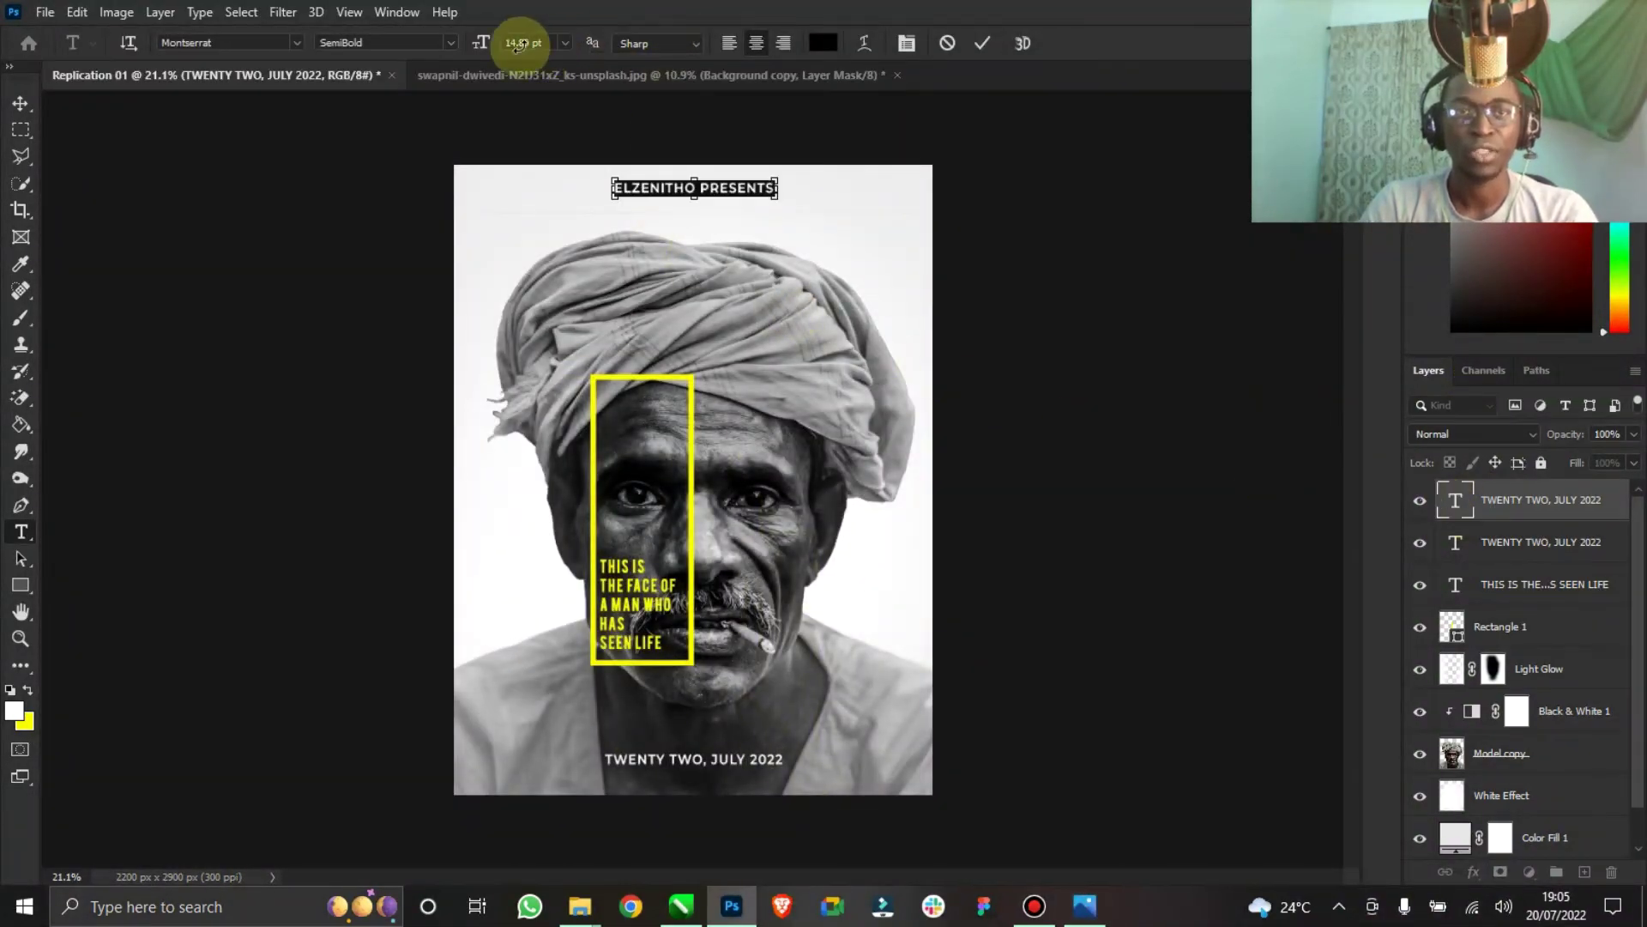
left_click(447, 46)
left_click(446, 112)
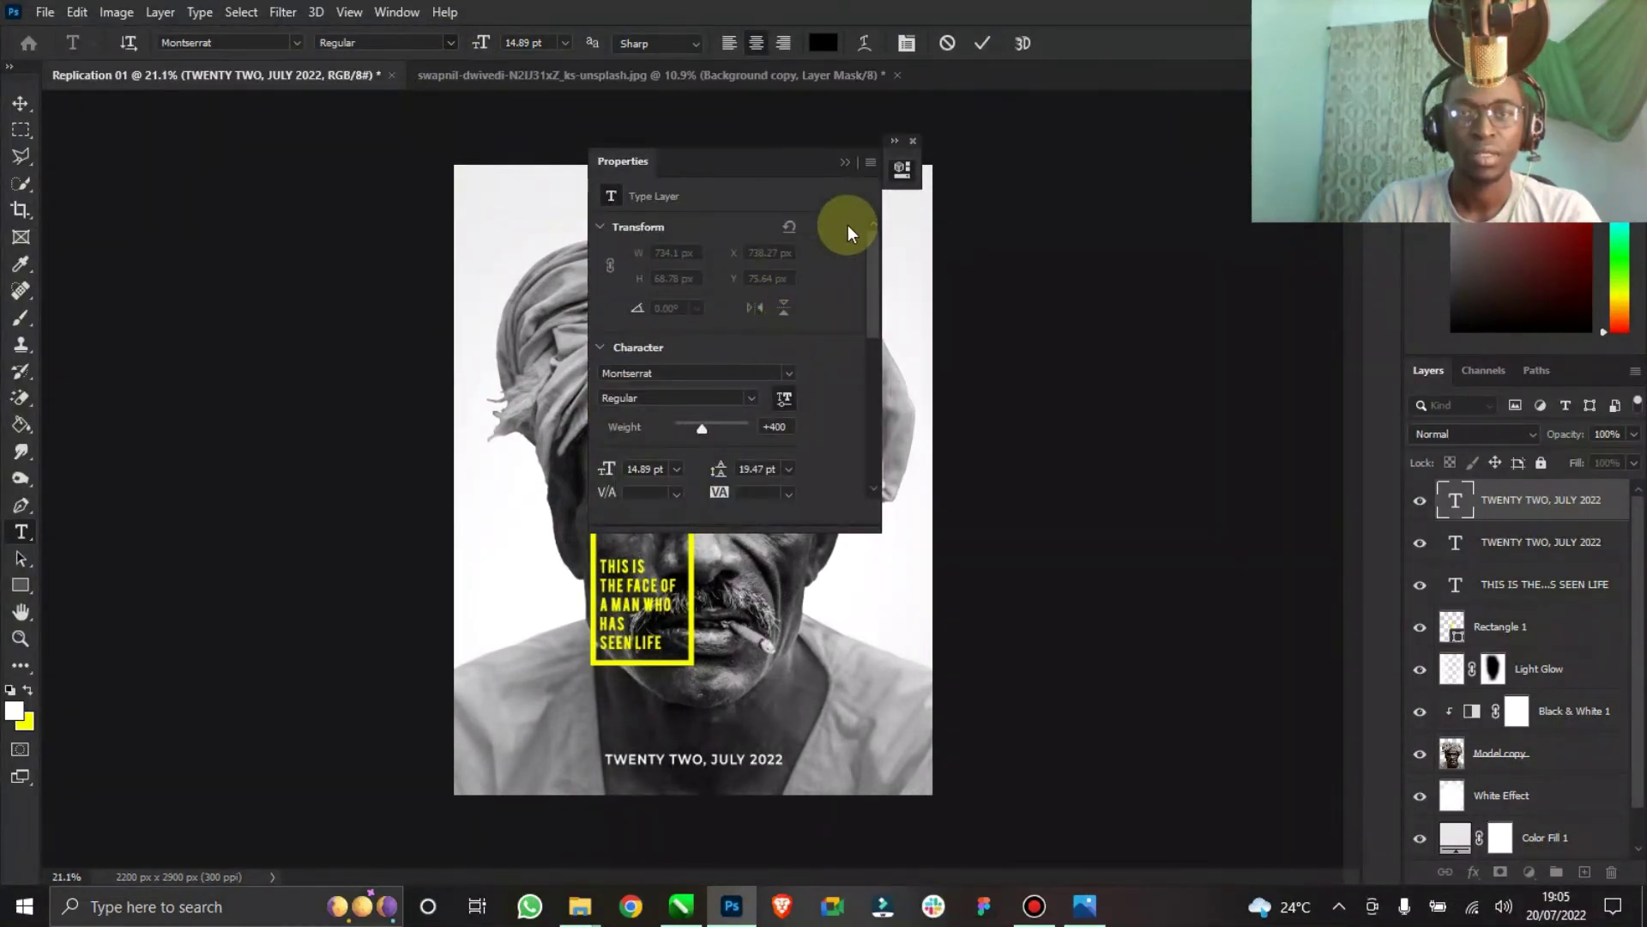
left_click(844, 163)
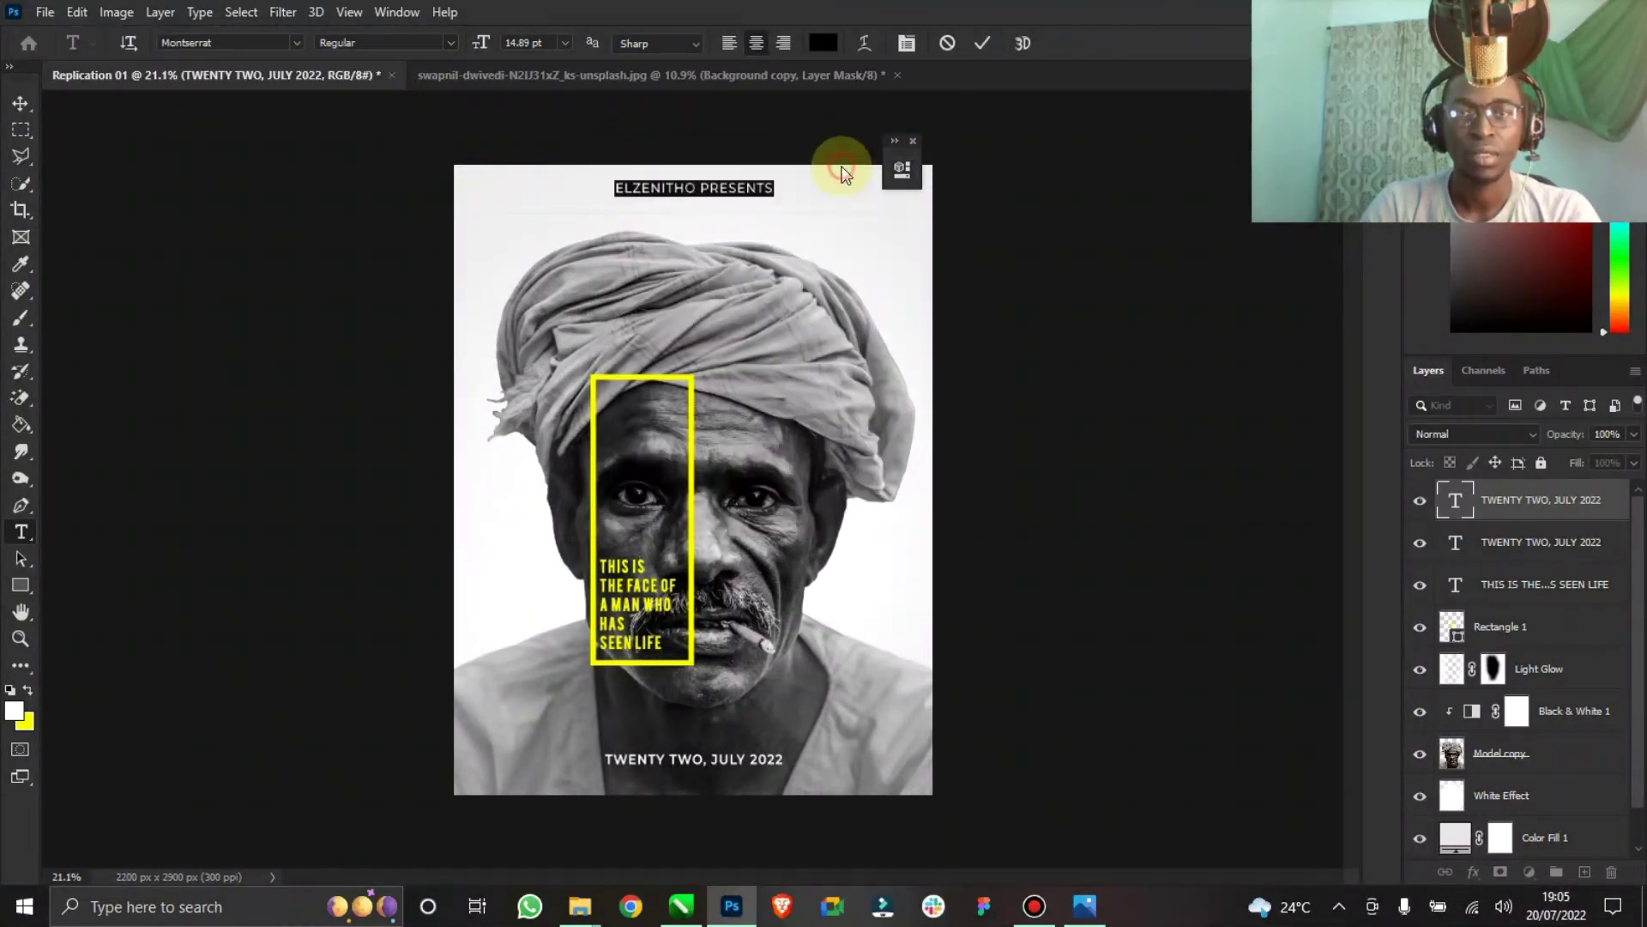
left_click(913, 140)
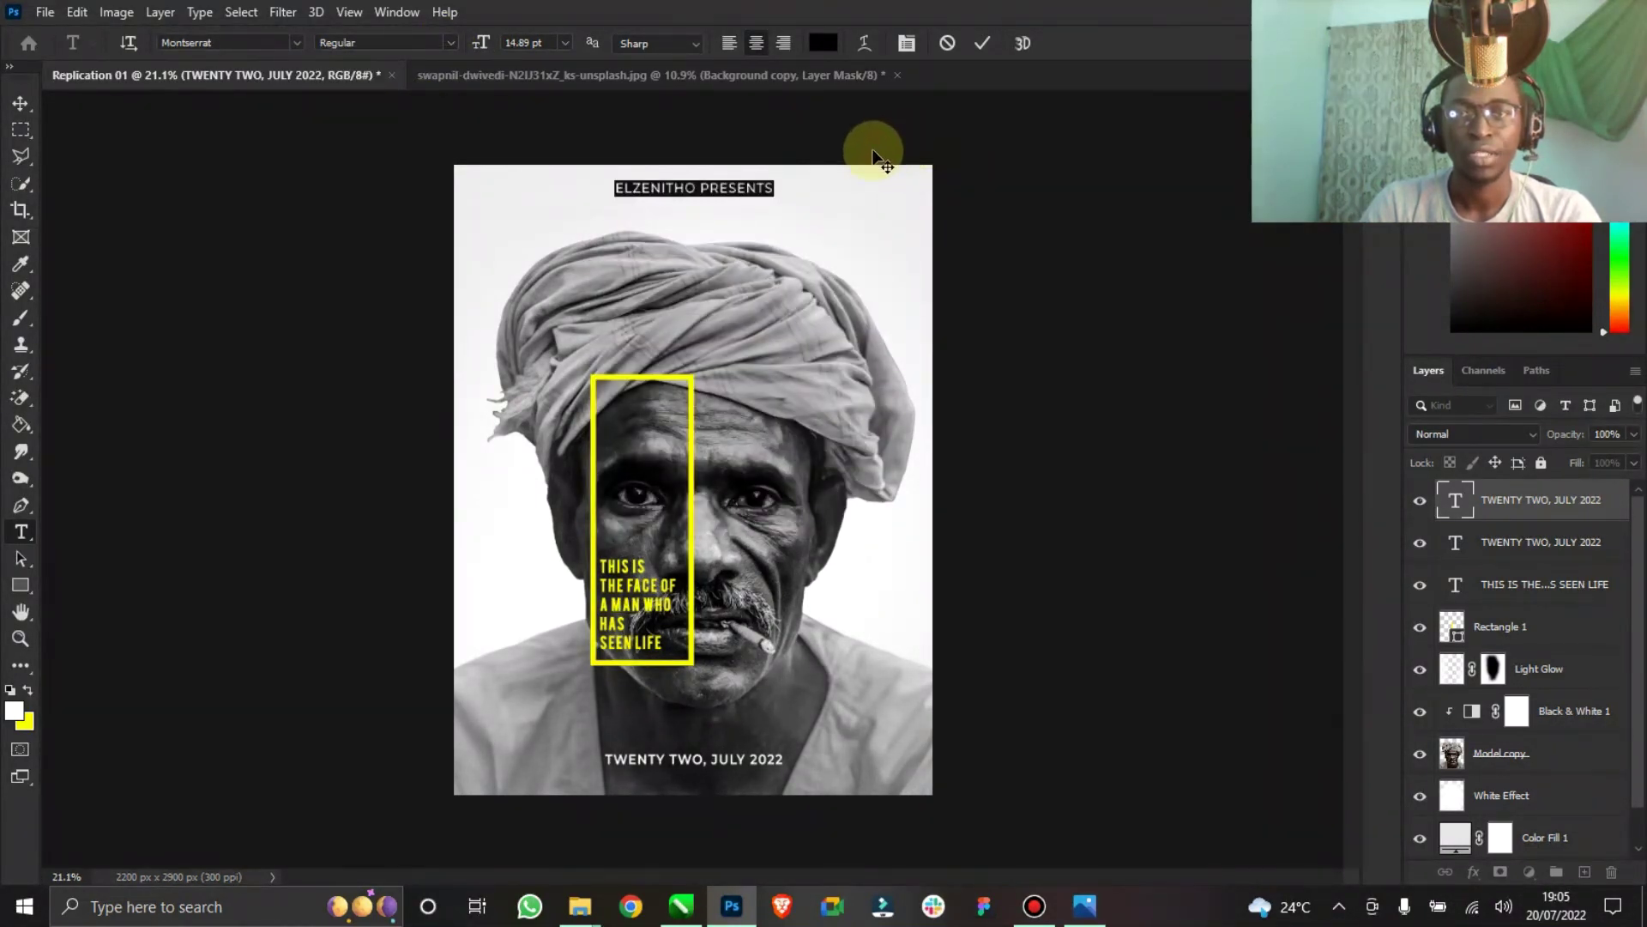
left_click(5, 101)
left_click(101, 103)
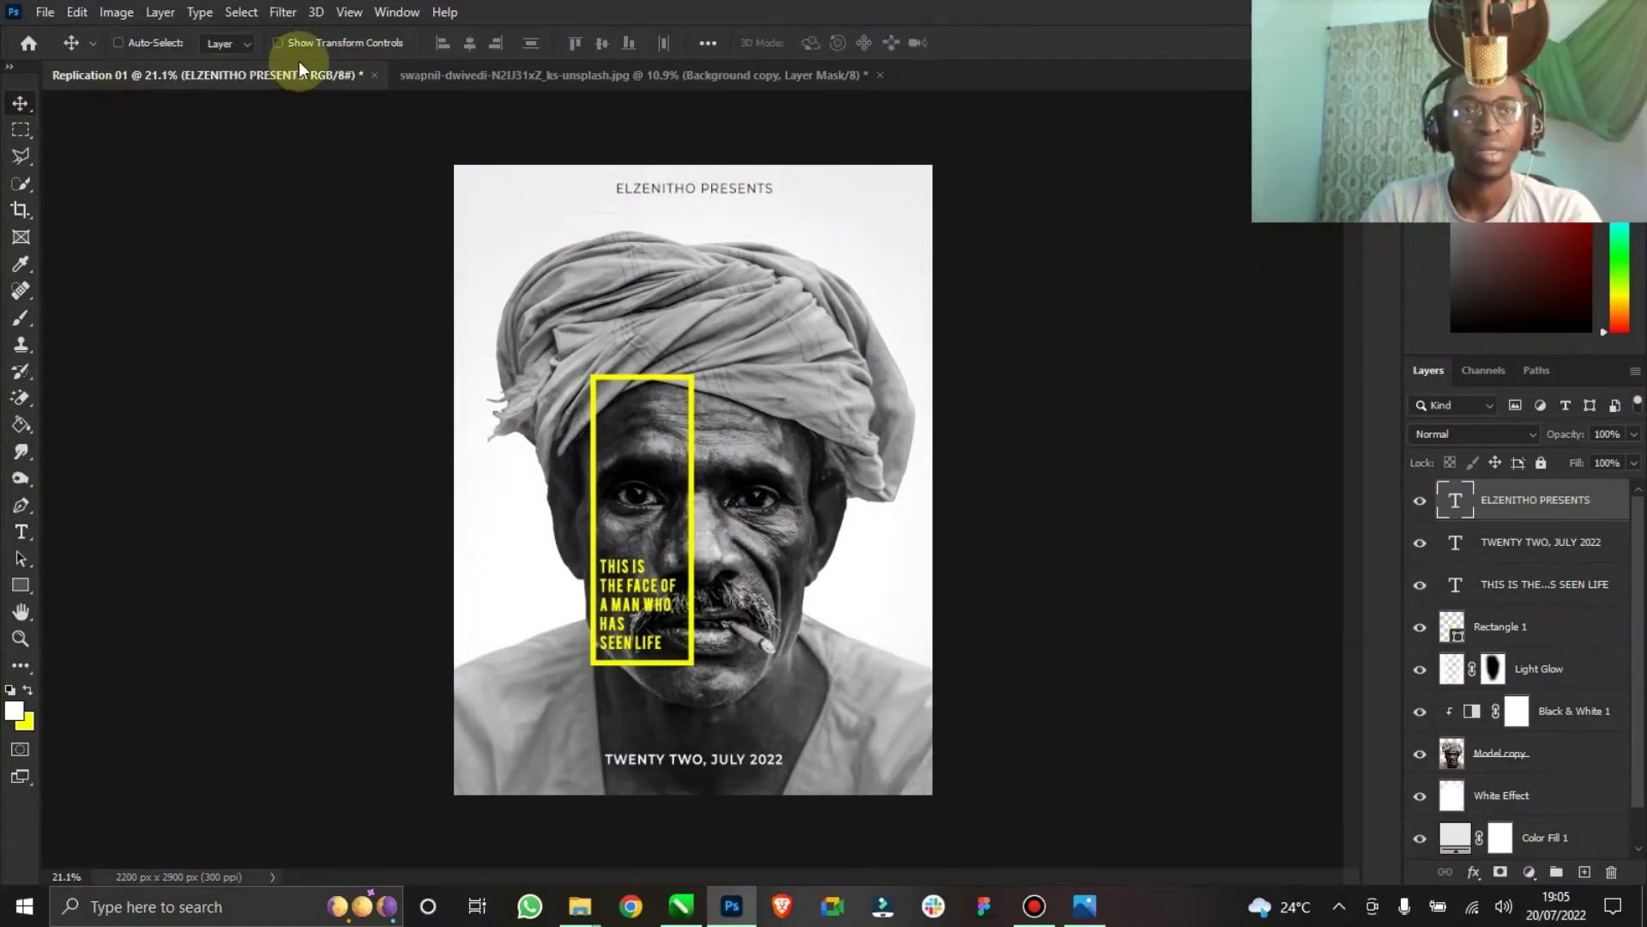
Scale the "ELZENITHO PRESENTS" line down about its centre to about 68%, roughly 492 px wide.
left_click(378, 47)
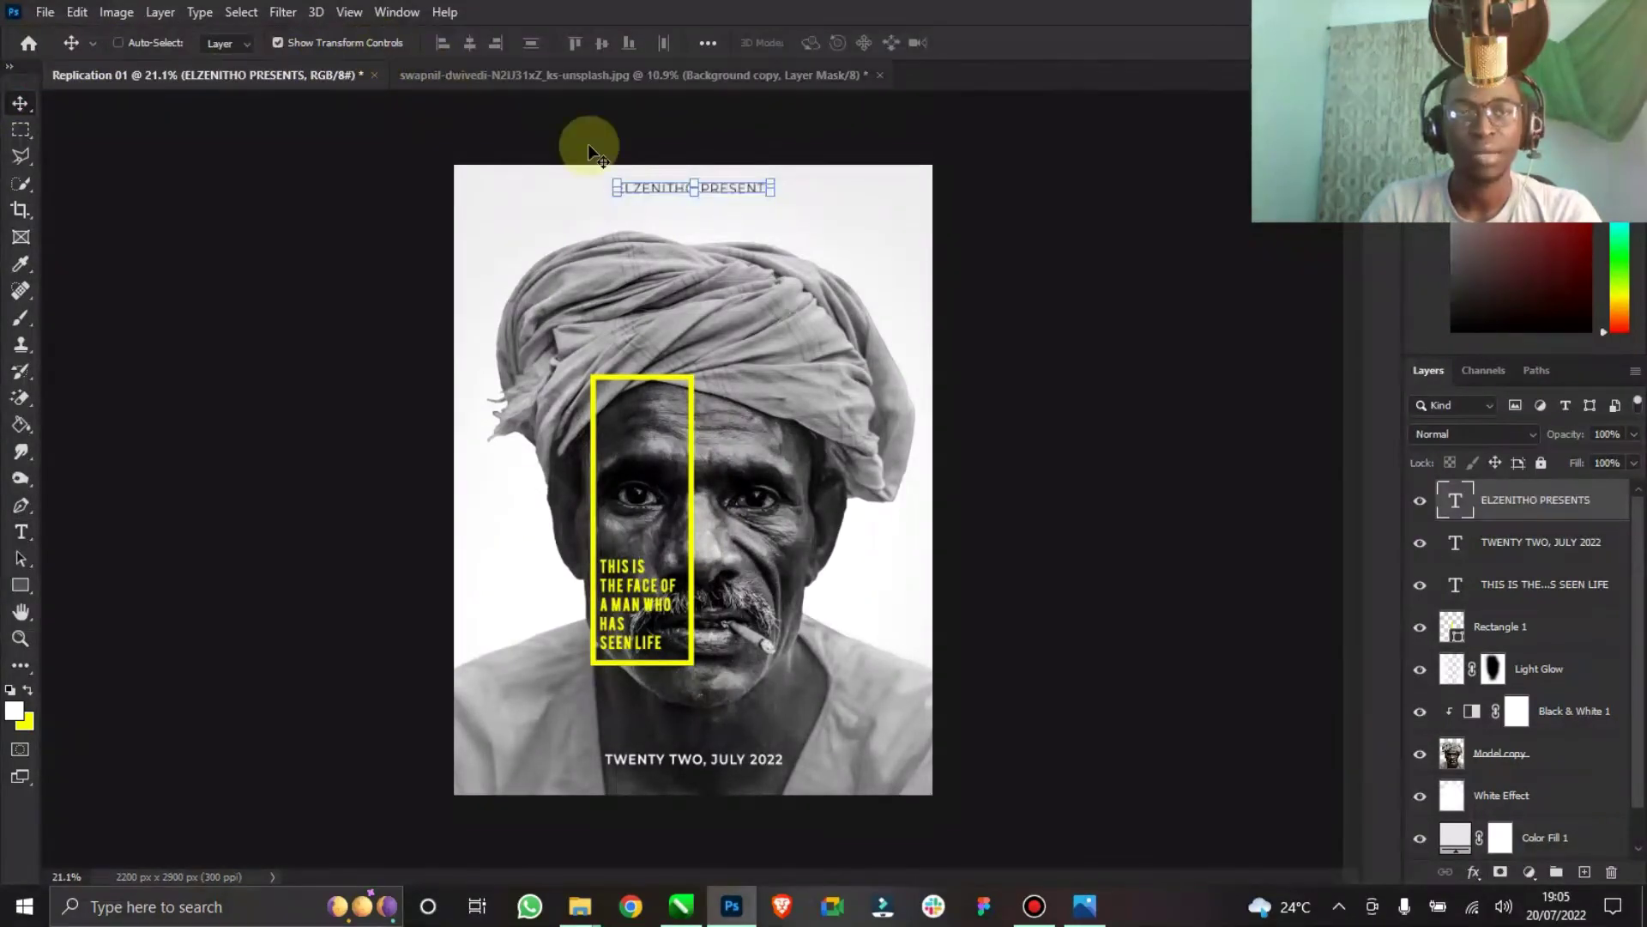
left_click(772, 196)
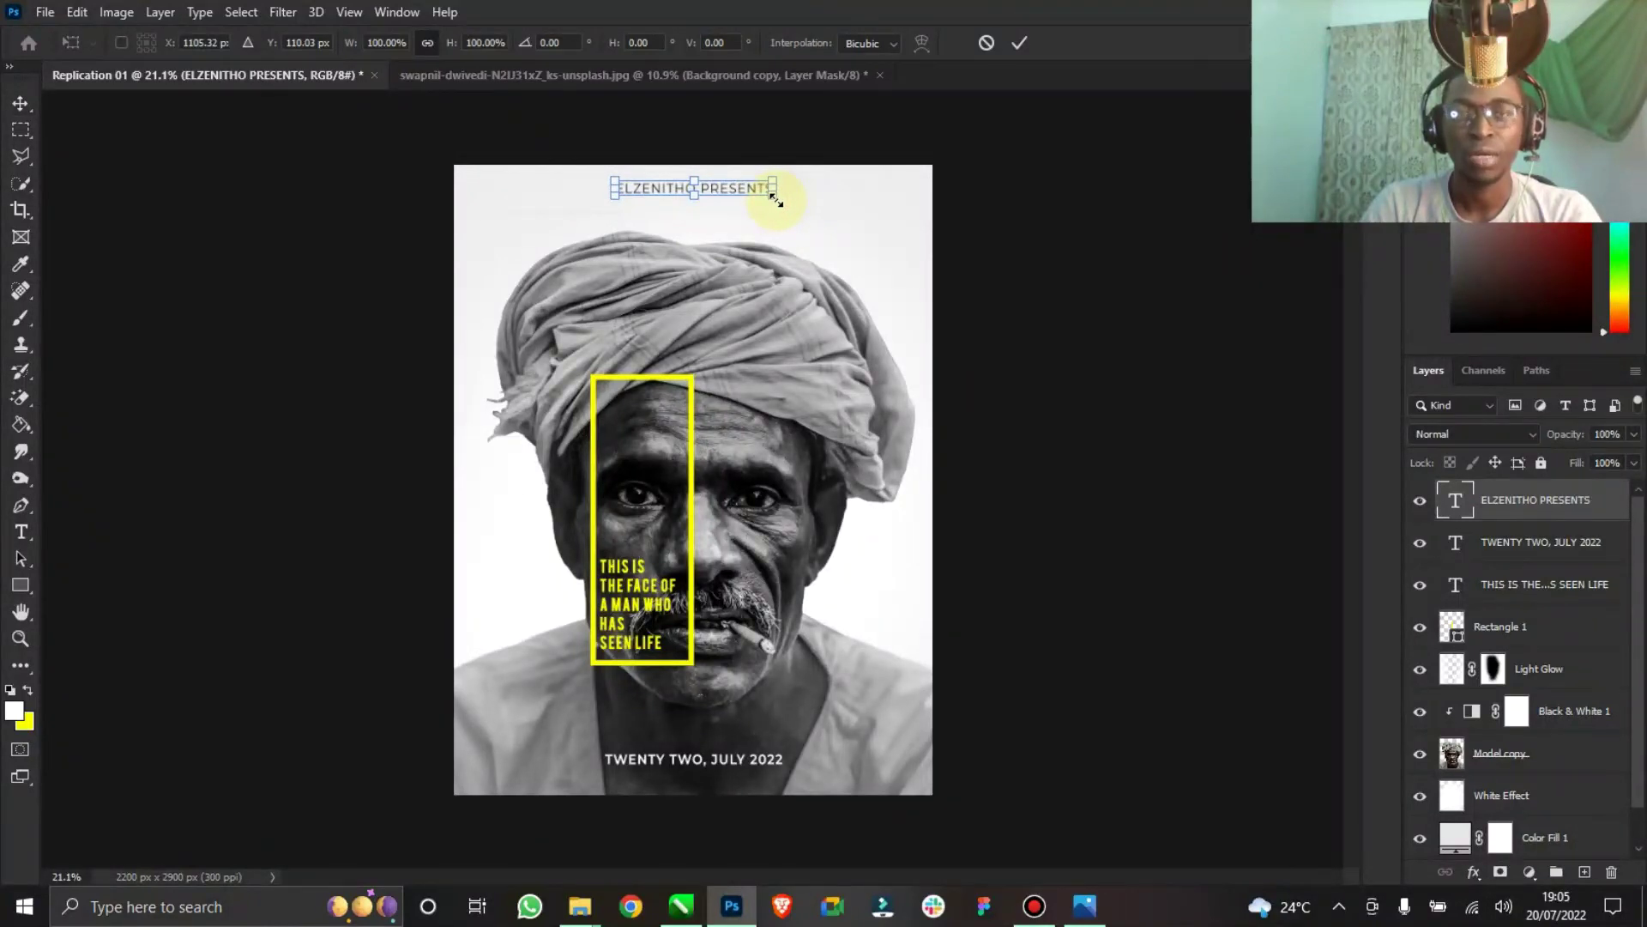
left_click_drag(774, 199, 748, 199)
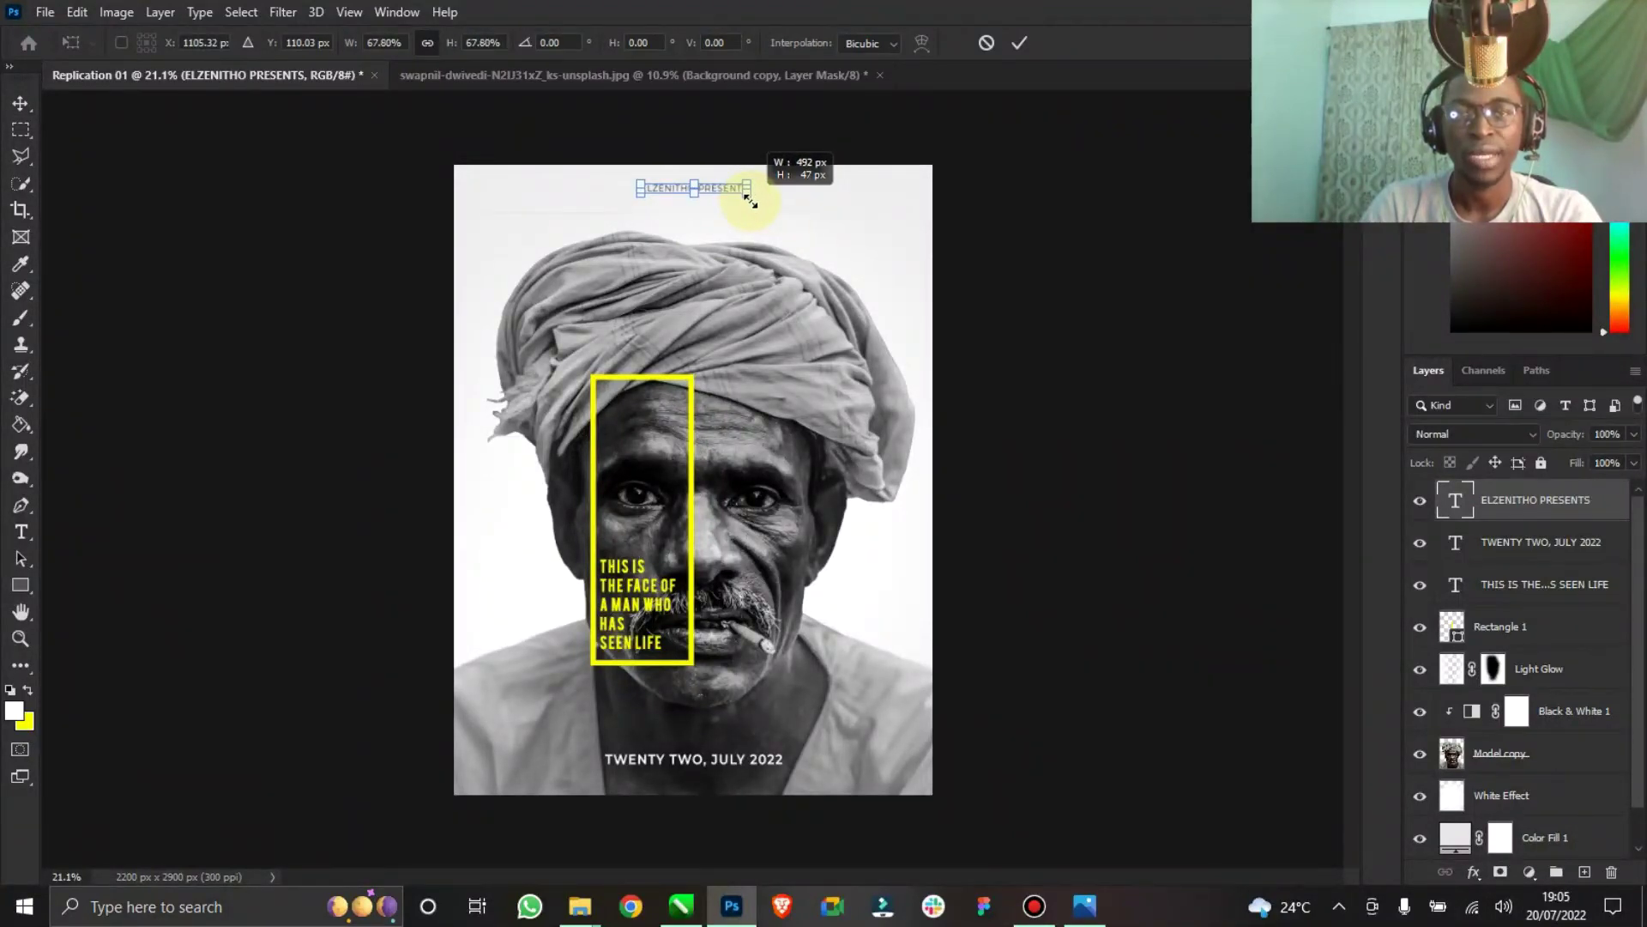
left_click(1011, 49)
left_click(341, 45)
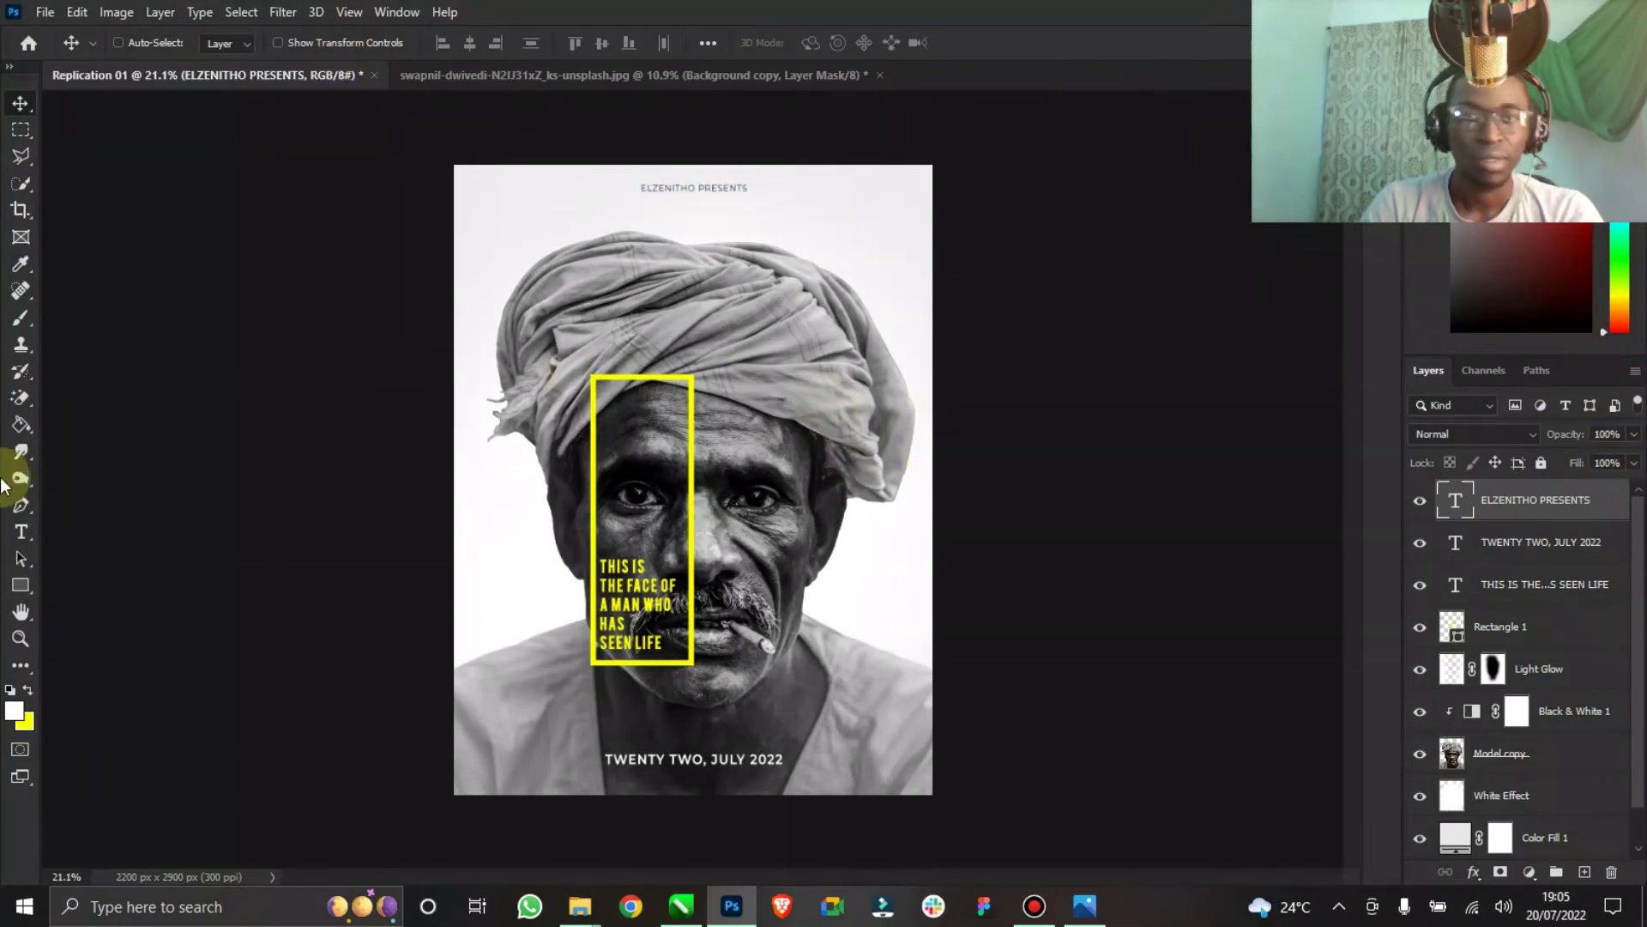
Add a new text layer reading "Photoshop" just below the "ELZENITHO PRESENTS" line.
left_click(22, 535)
left_click(673, 218)
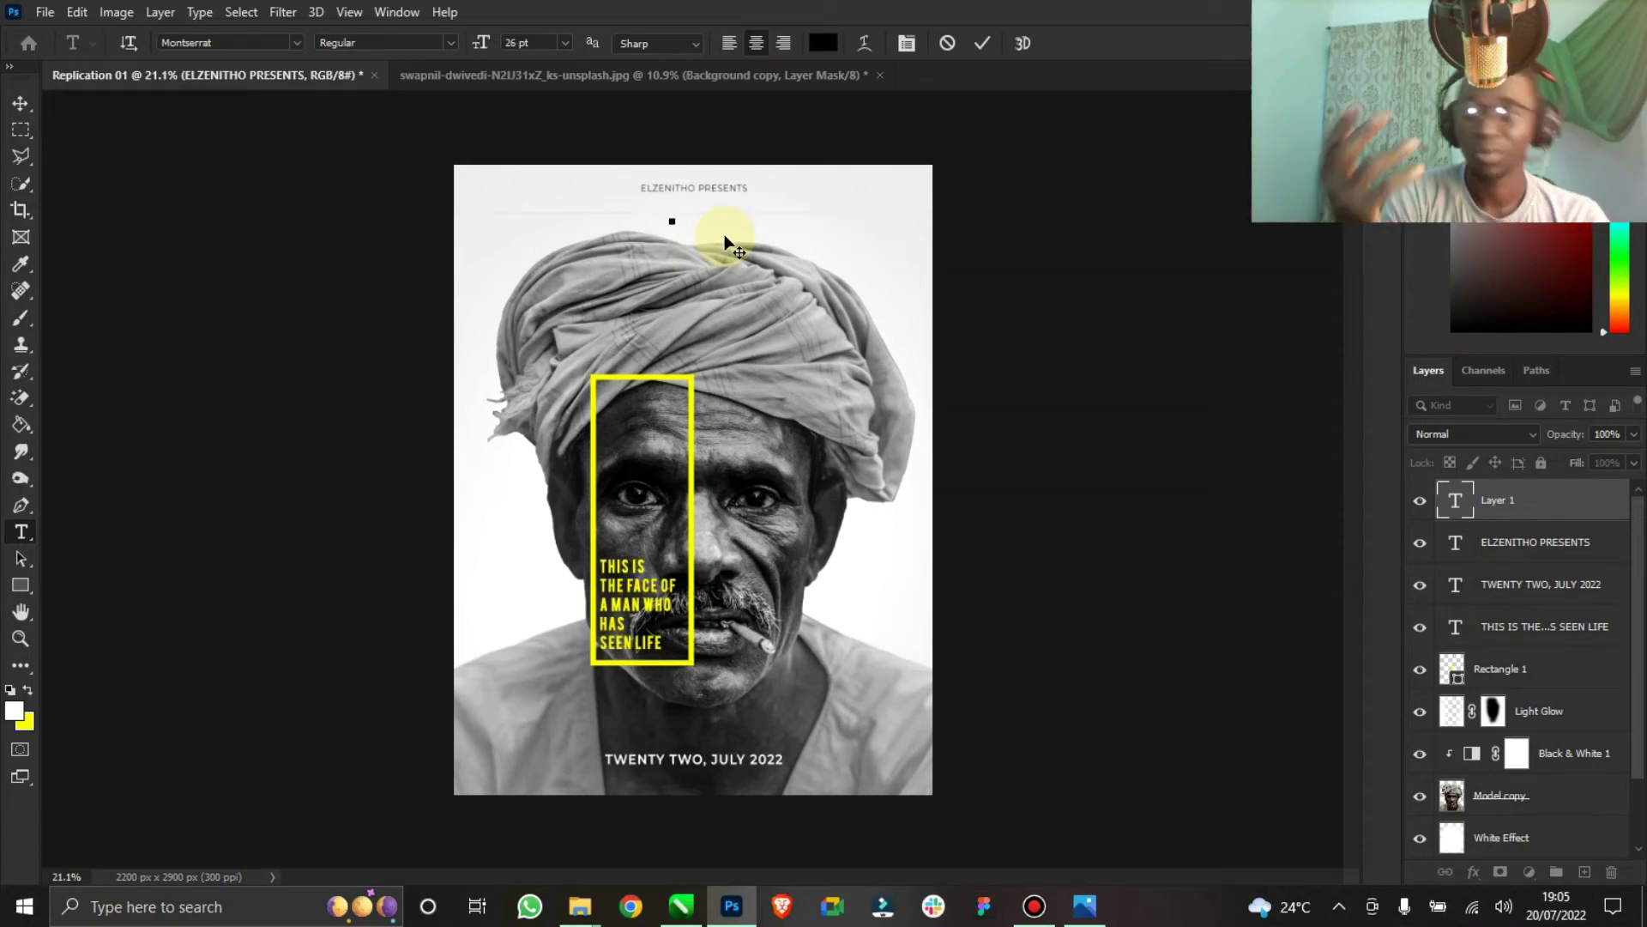
type("otoshop")
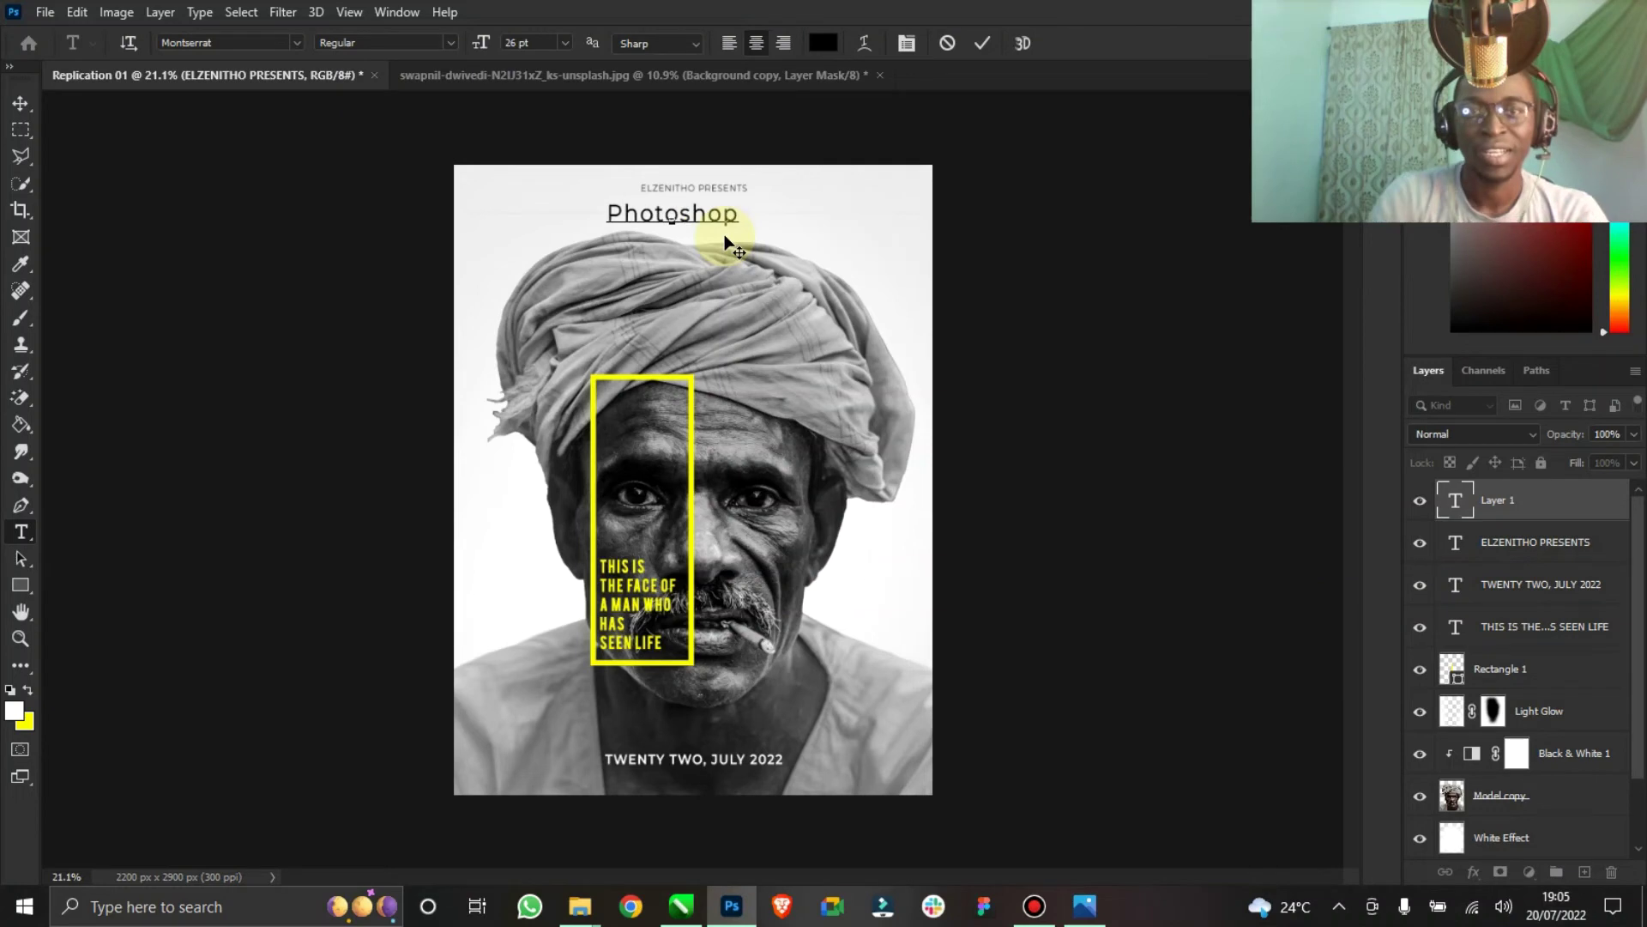
Change the font of the "Photoshop" text to Rochester Signature Regular.
key("ctrl+a")
left_click(211, 43)
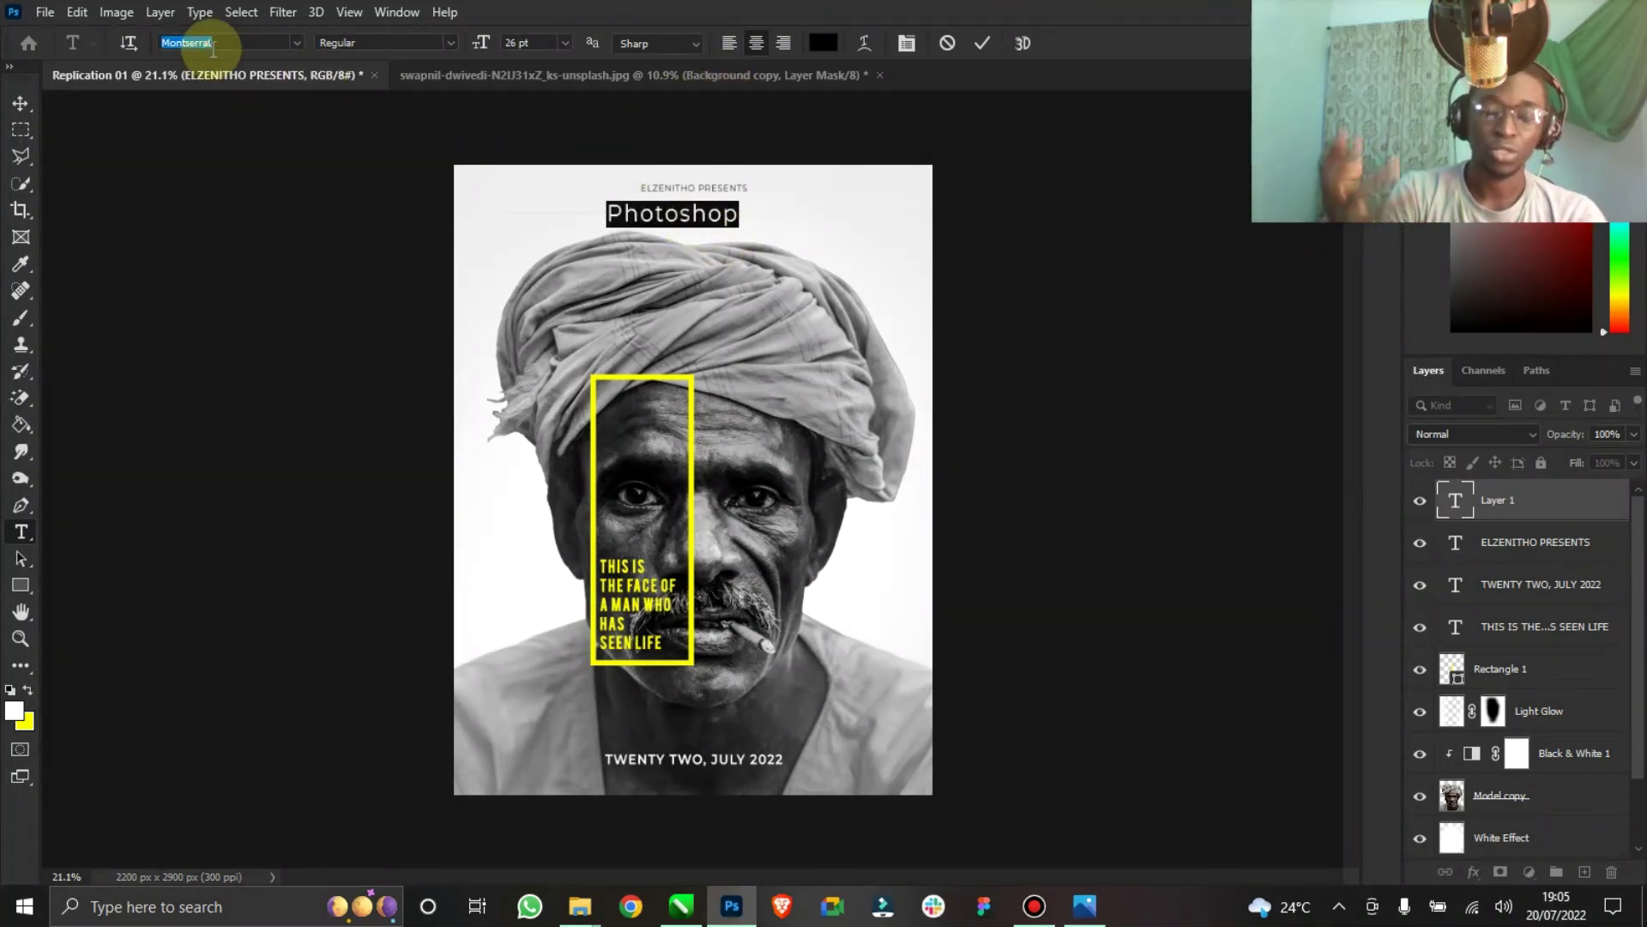
type("rocher")
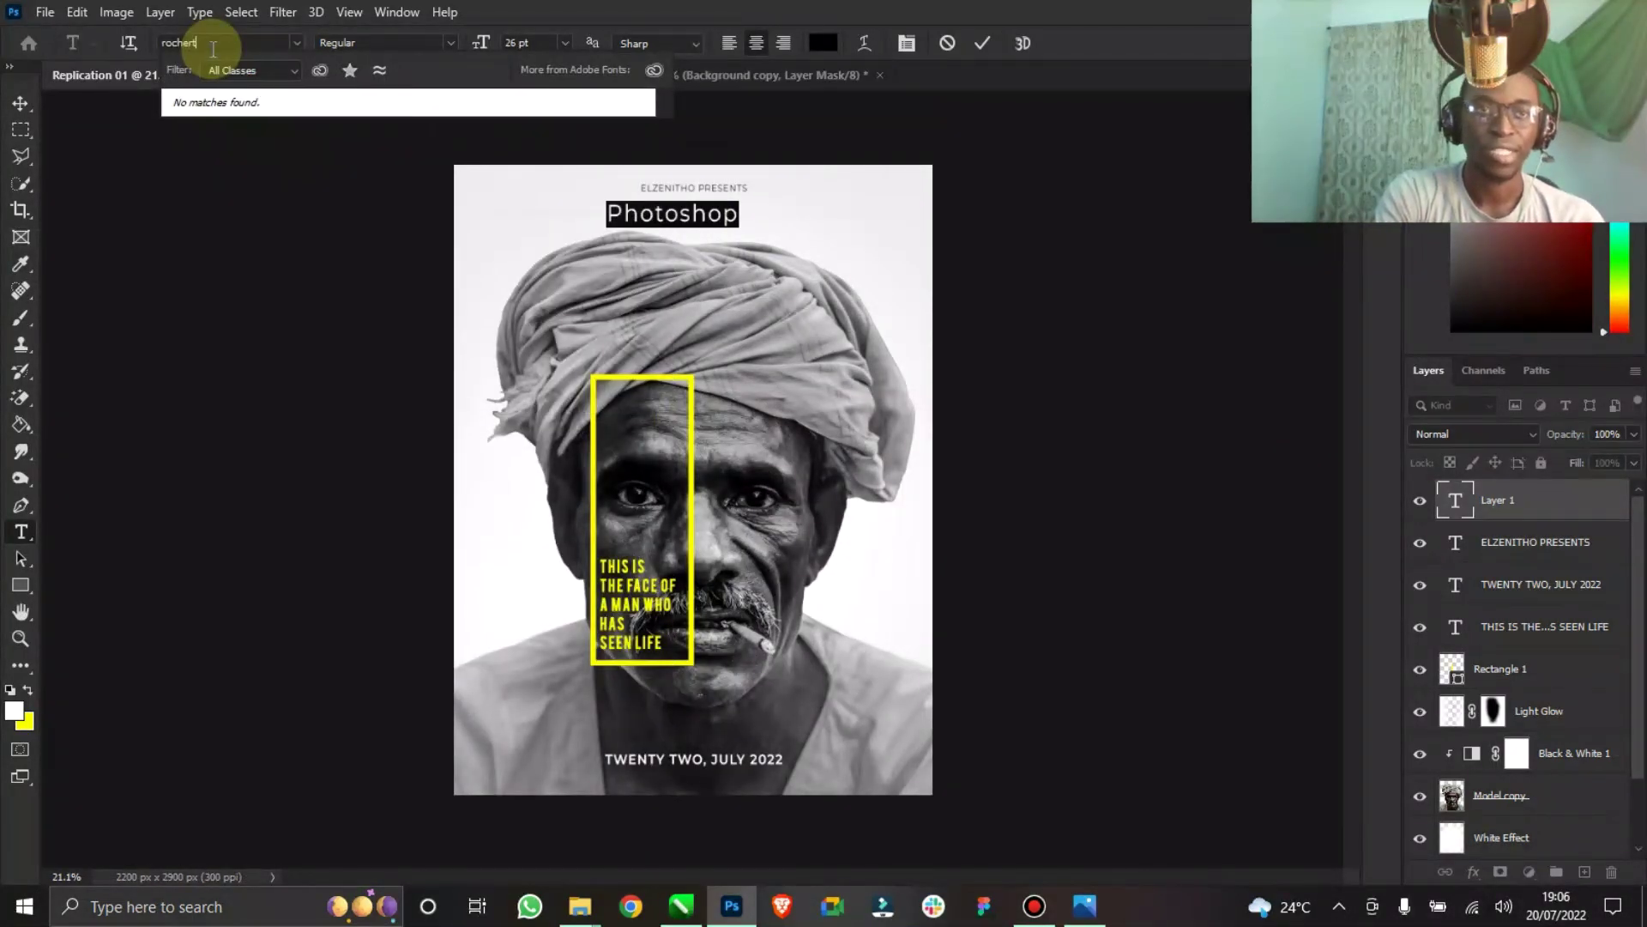
key("BackSpace")
type("s")
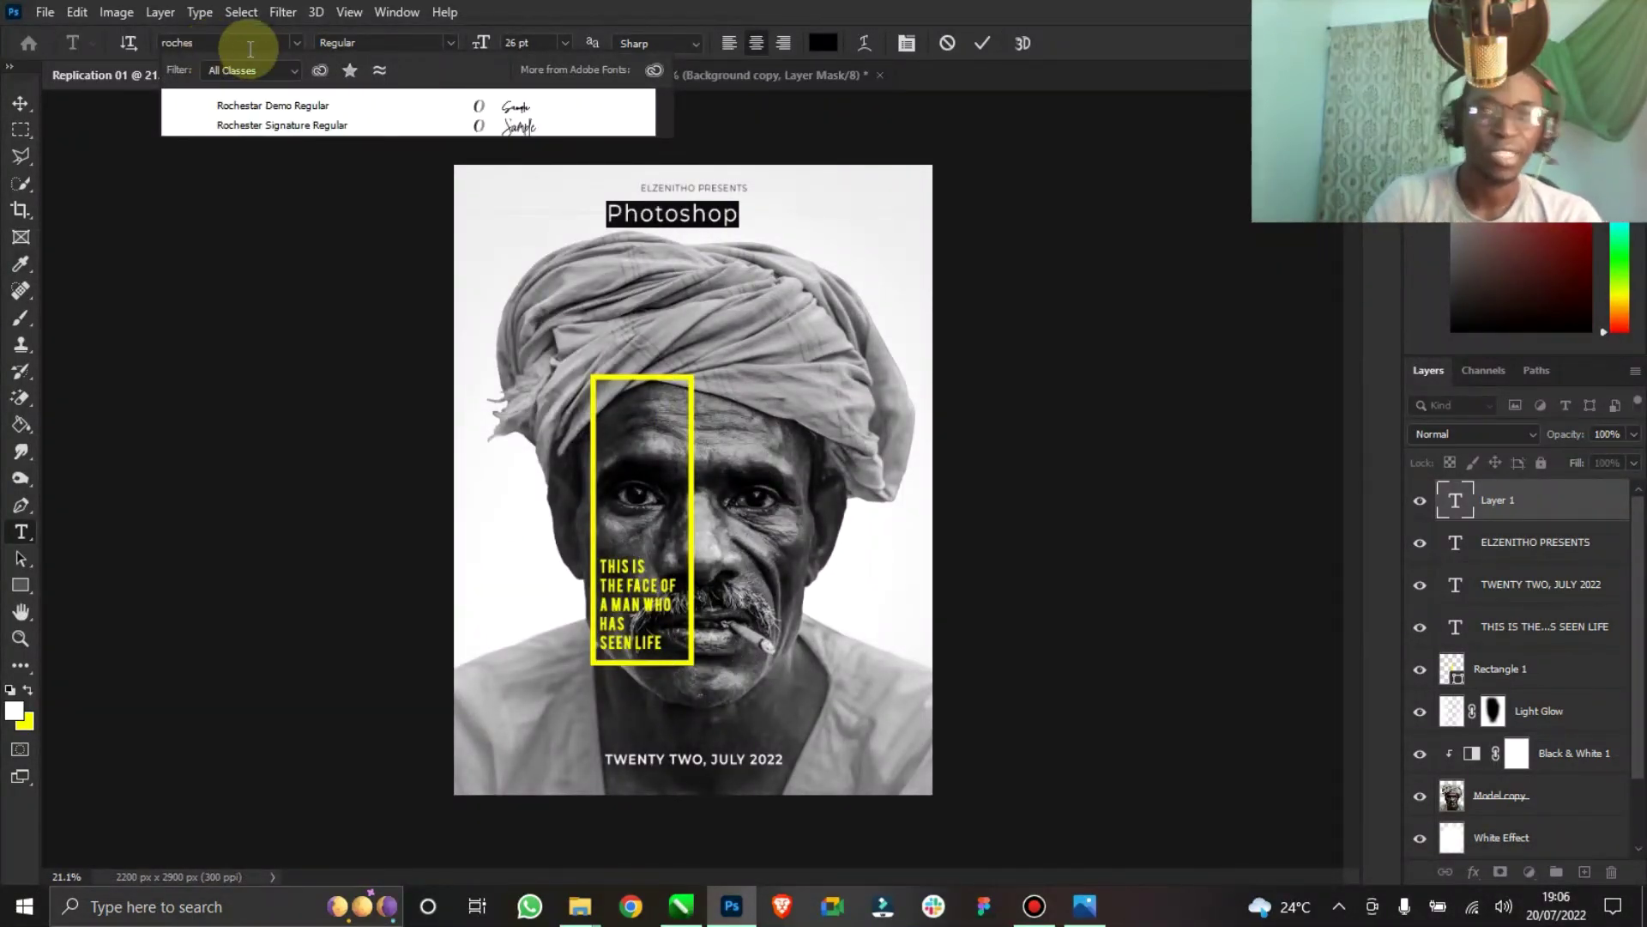
left_click(500, 129)
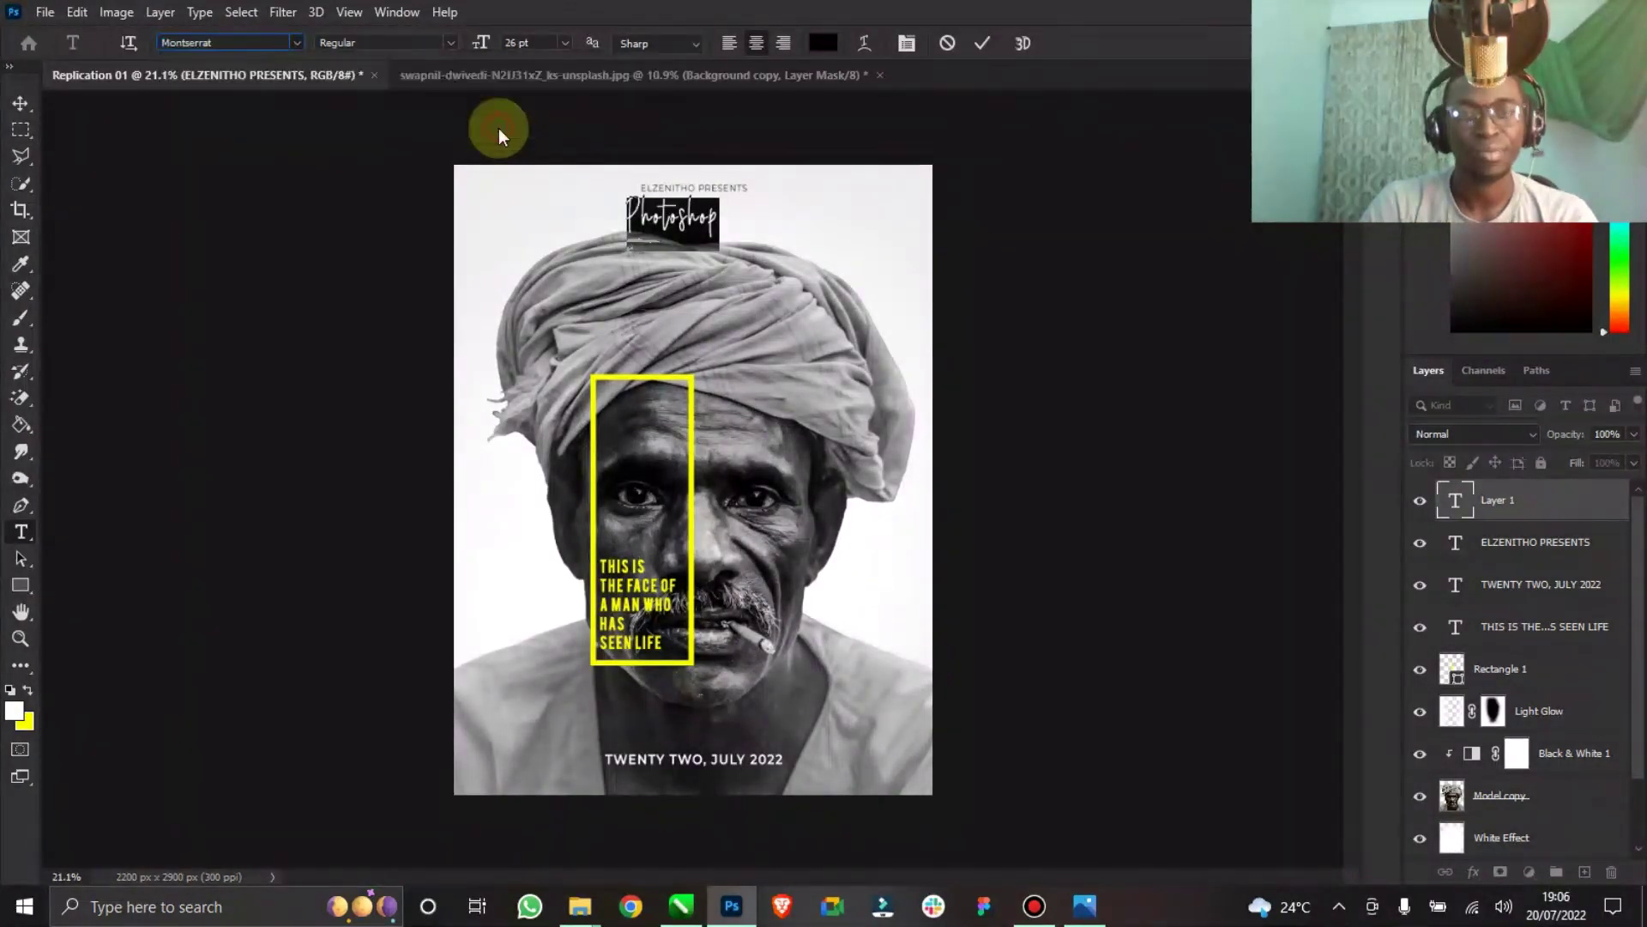
left_click(982, 45)
Raise the "Photoshop" text slightly under the heading and shift it sideways into the empty space right of the turban.
left_click(21, 103)
left_click_drag(686, 225, 695, 222)
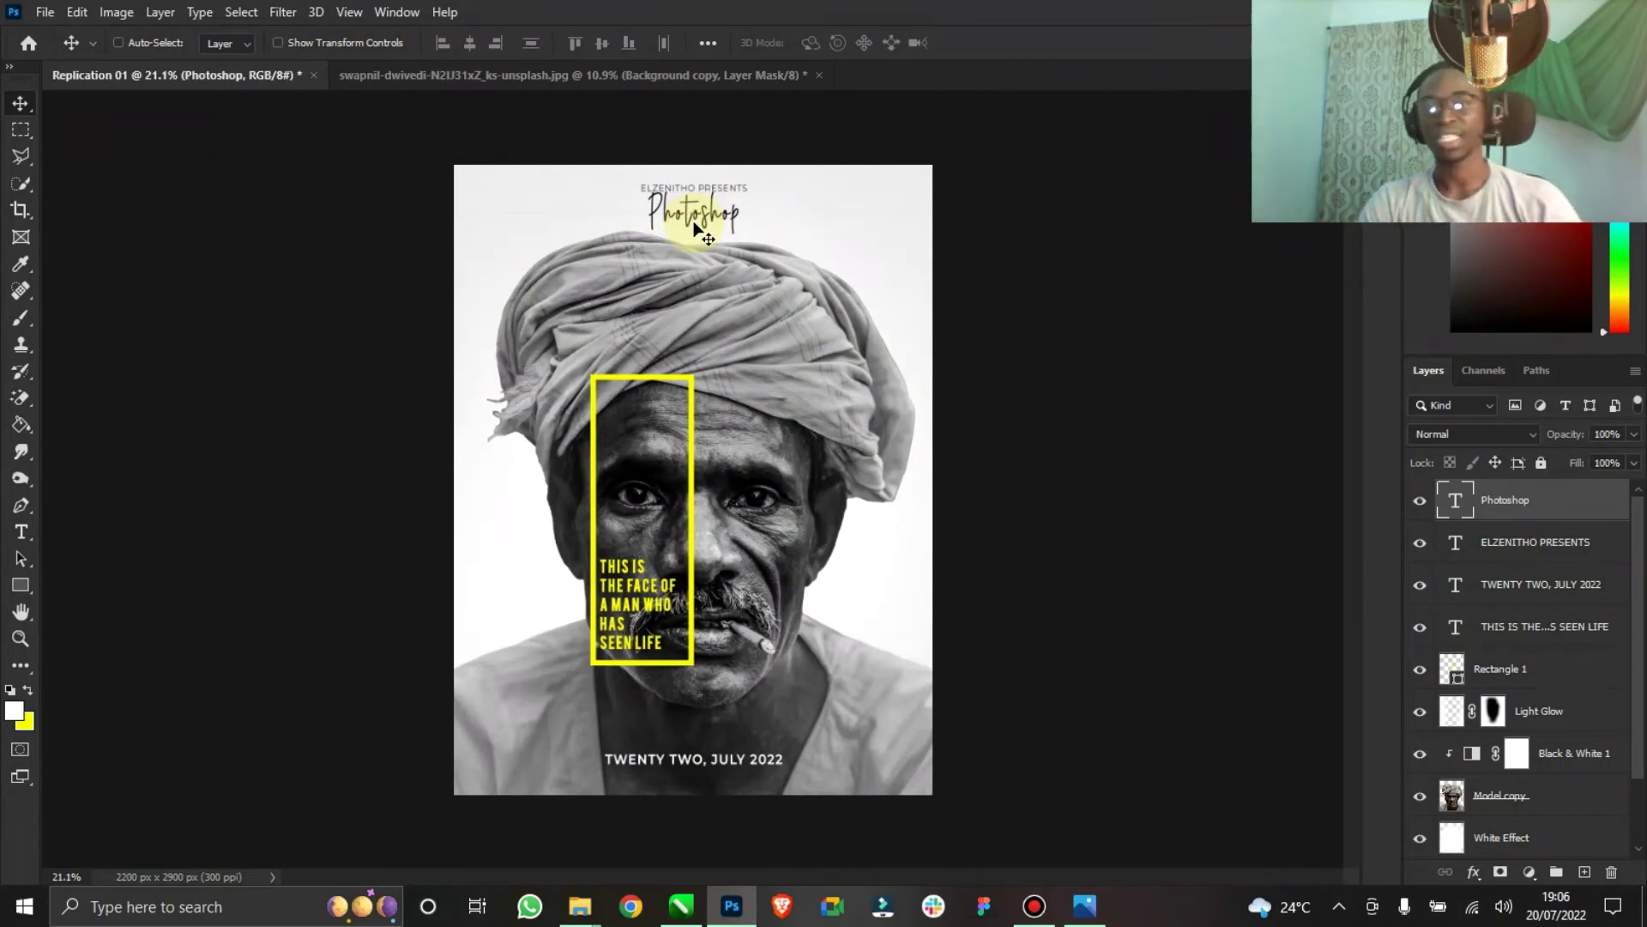
left_click_drag(697, 228, 862, 227)
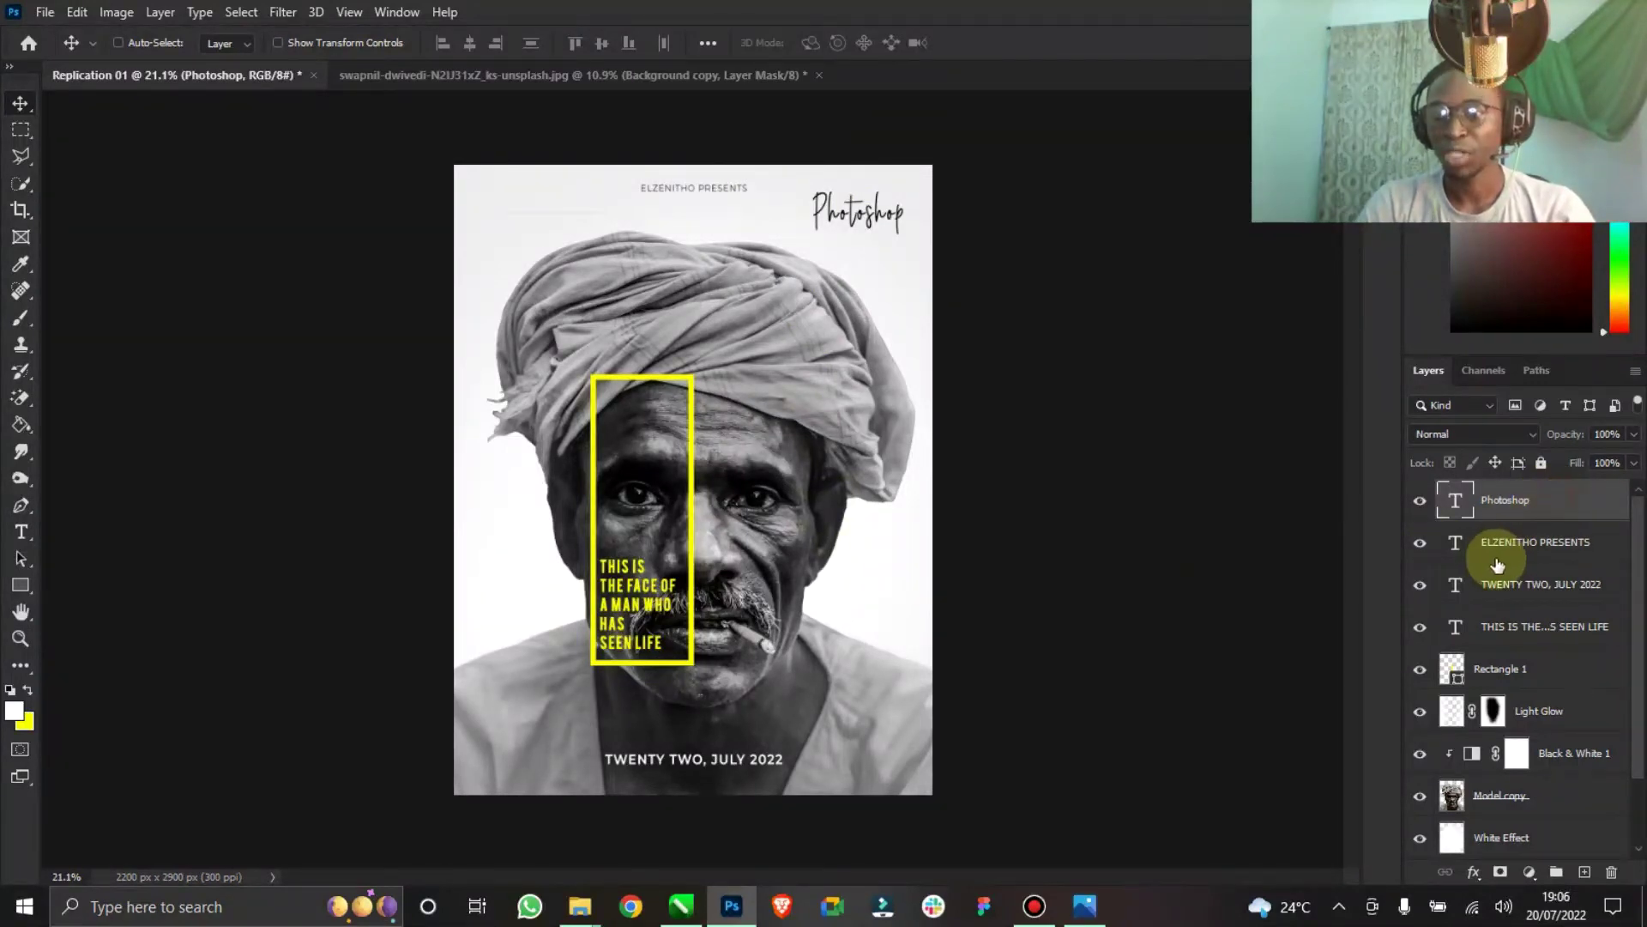
Try to centre the "Photoshop" text horizontally against the Color Fill 1 layer.
left_click(1543, 535)
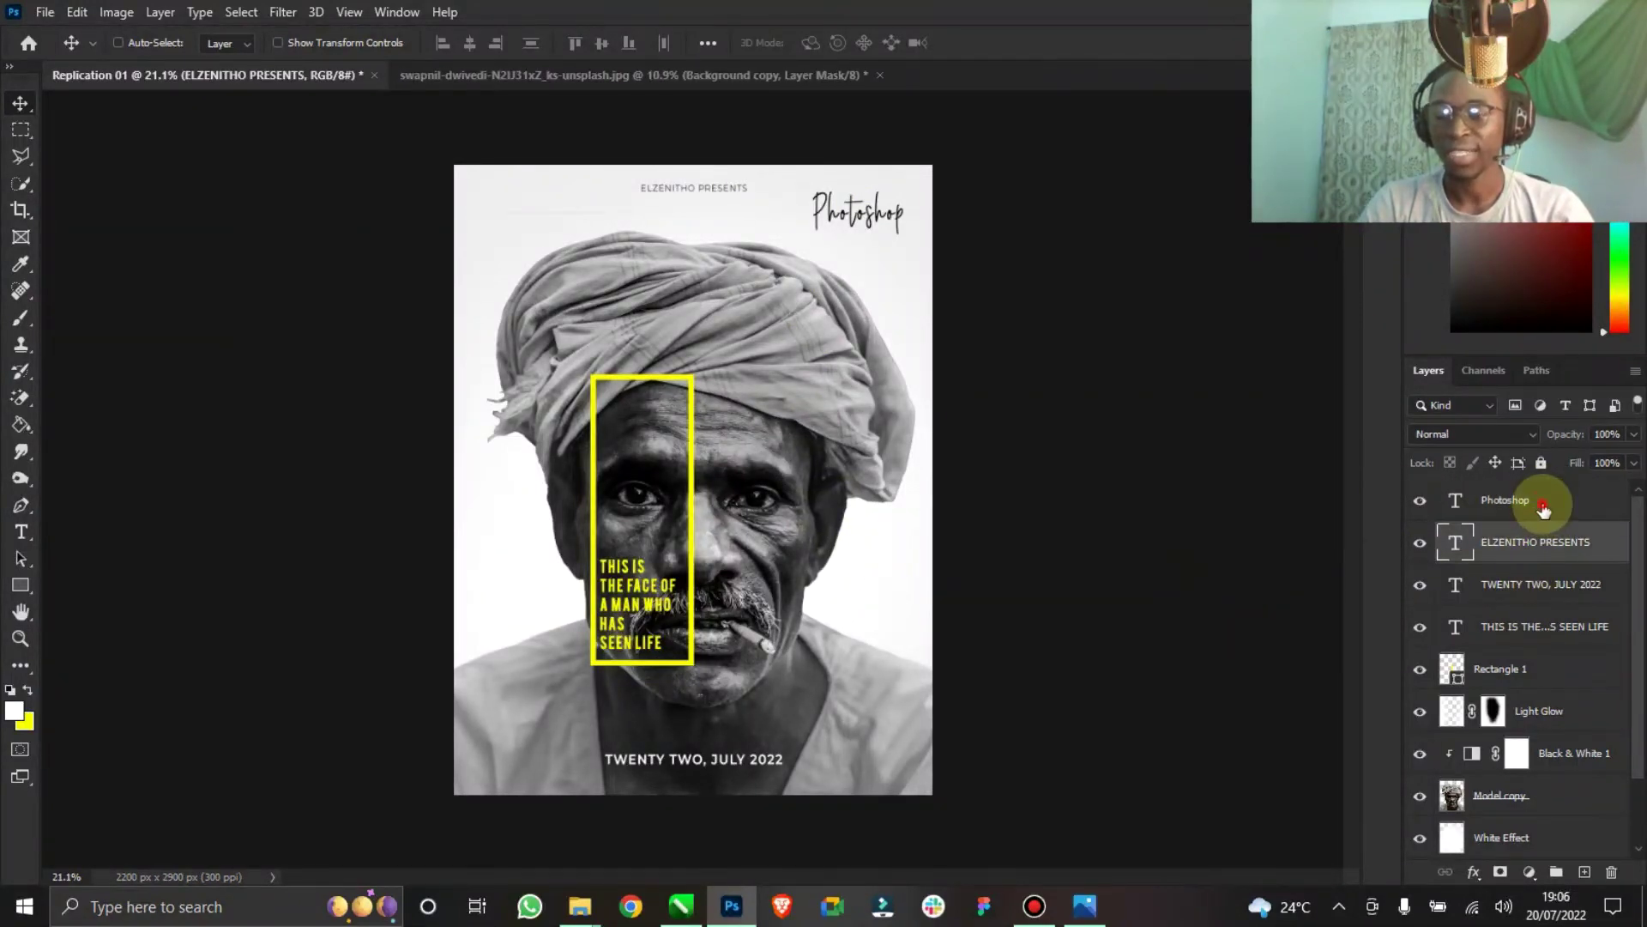
left_click(1544, 509)
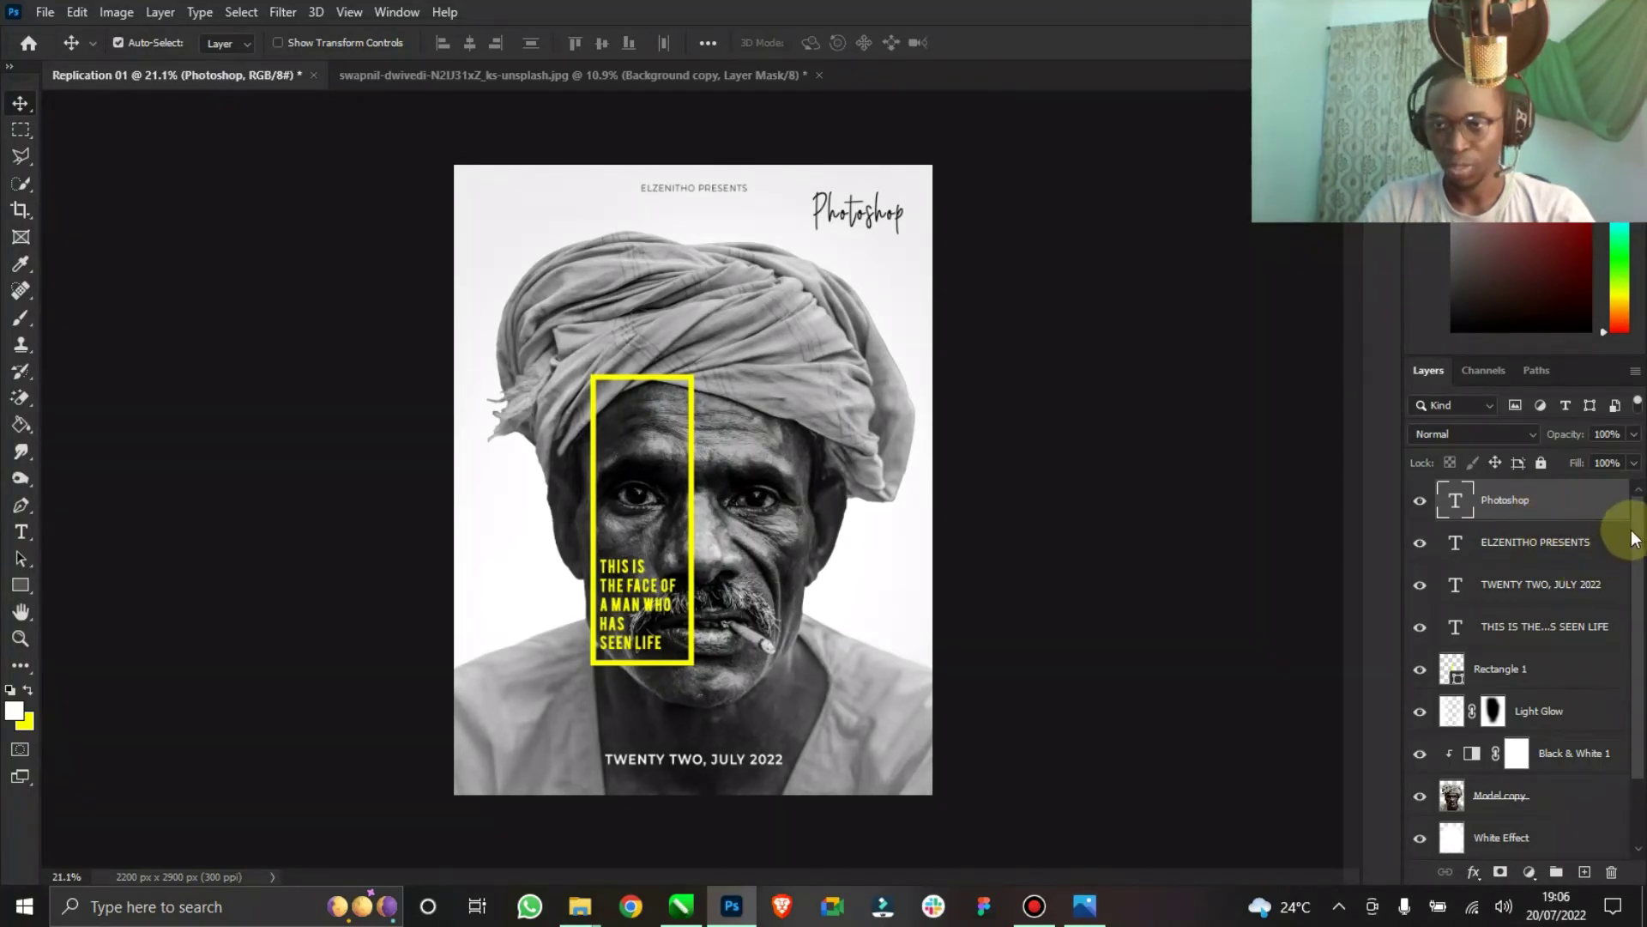
scroll(1630, 558, "down", 2)
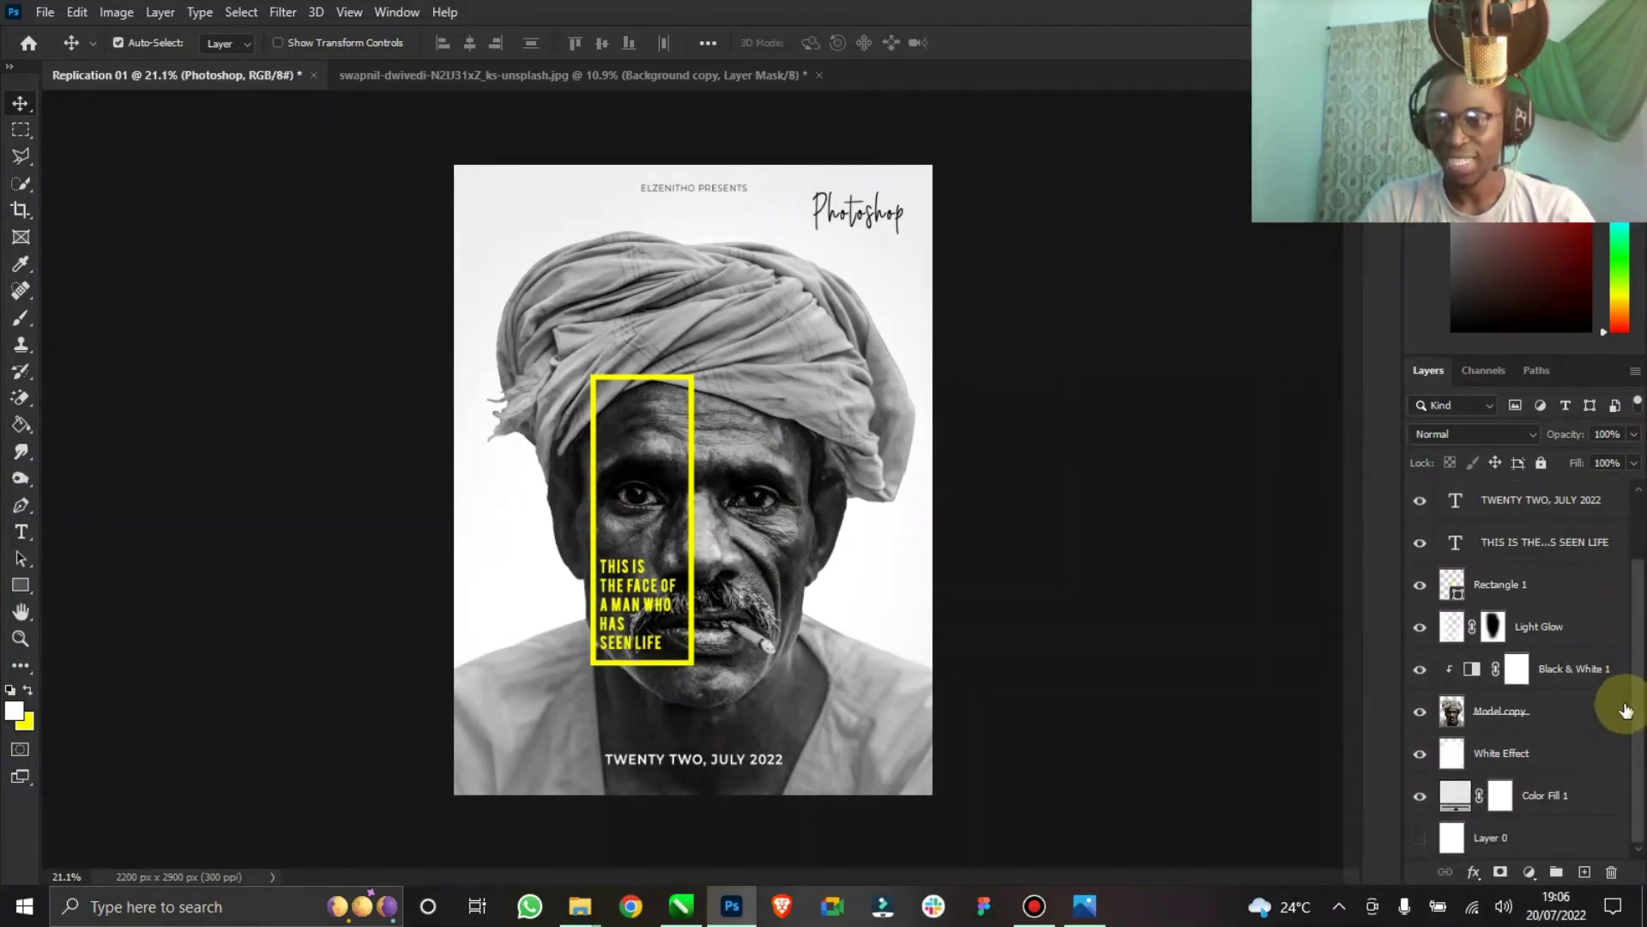
left_click(1549, 797)
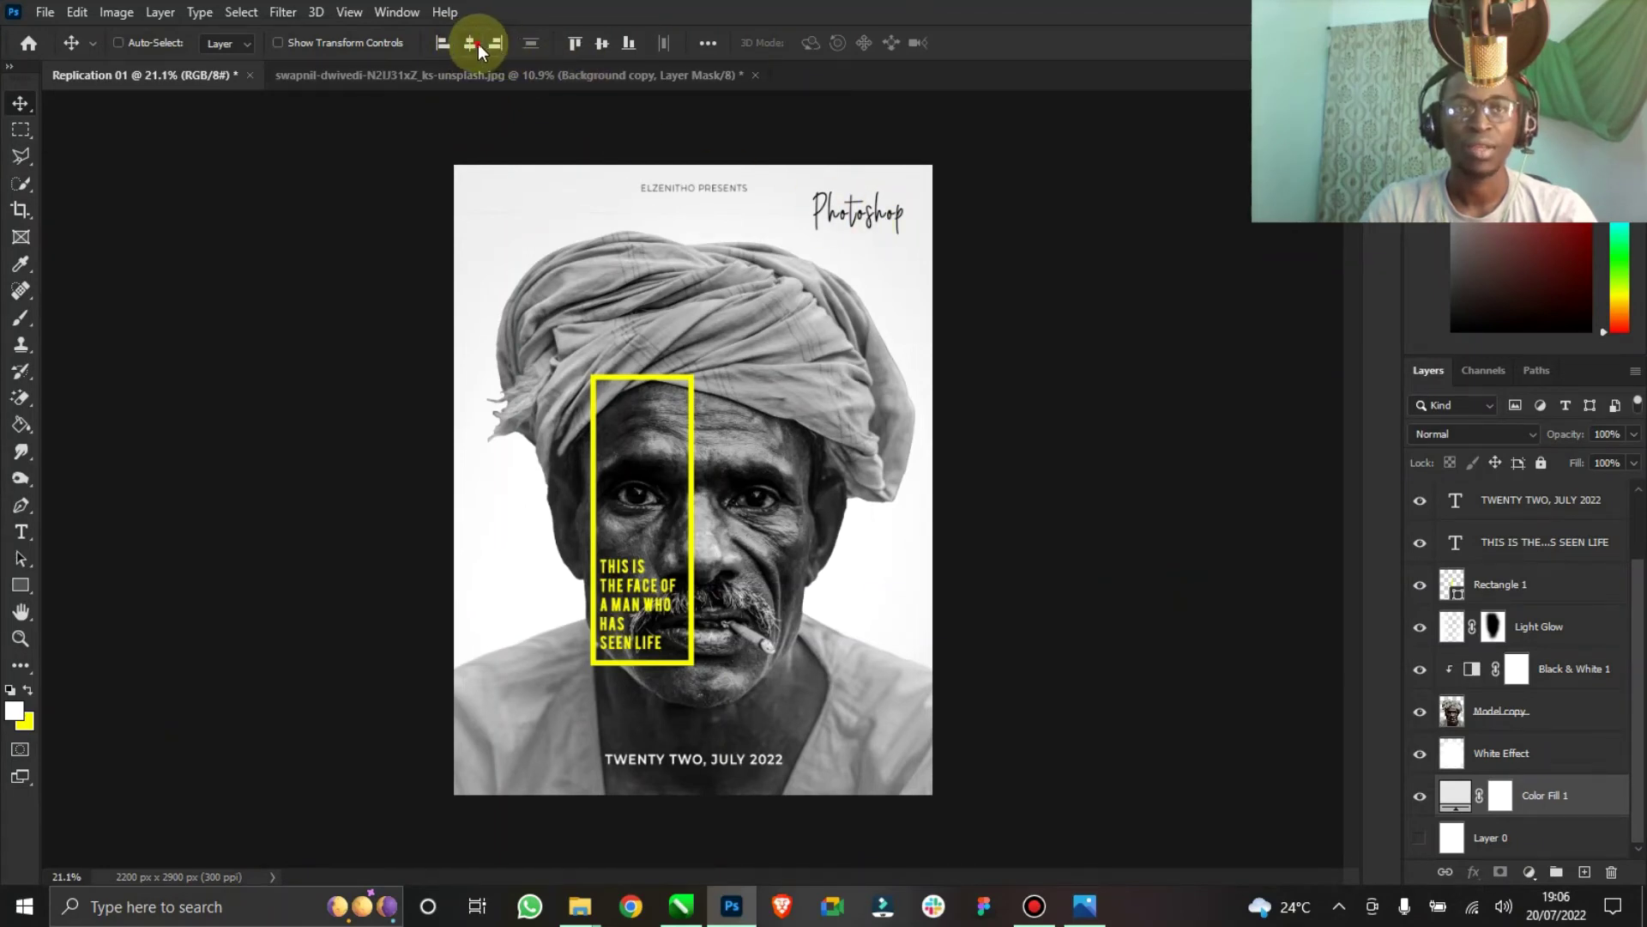
scroll(1561, 501, "up", 2)
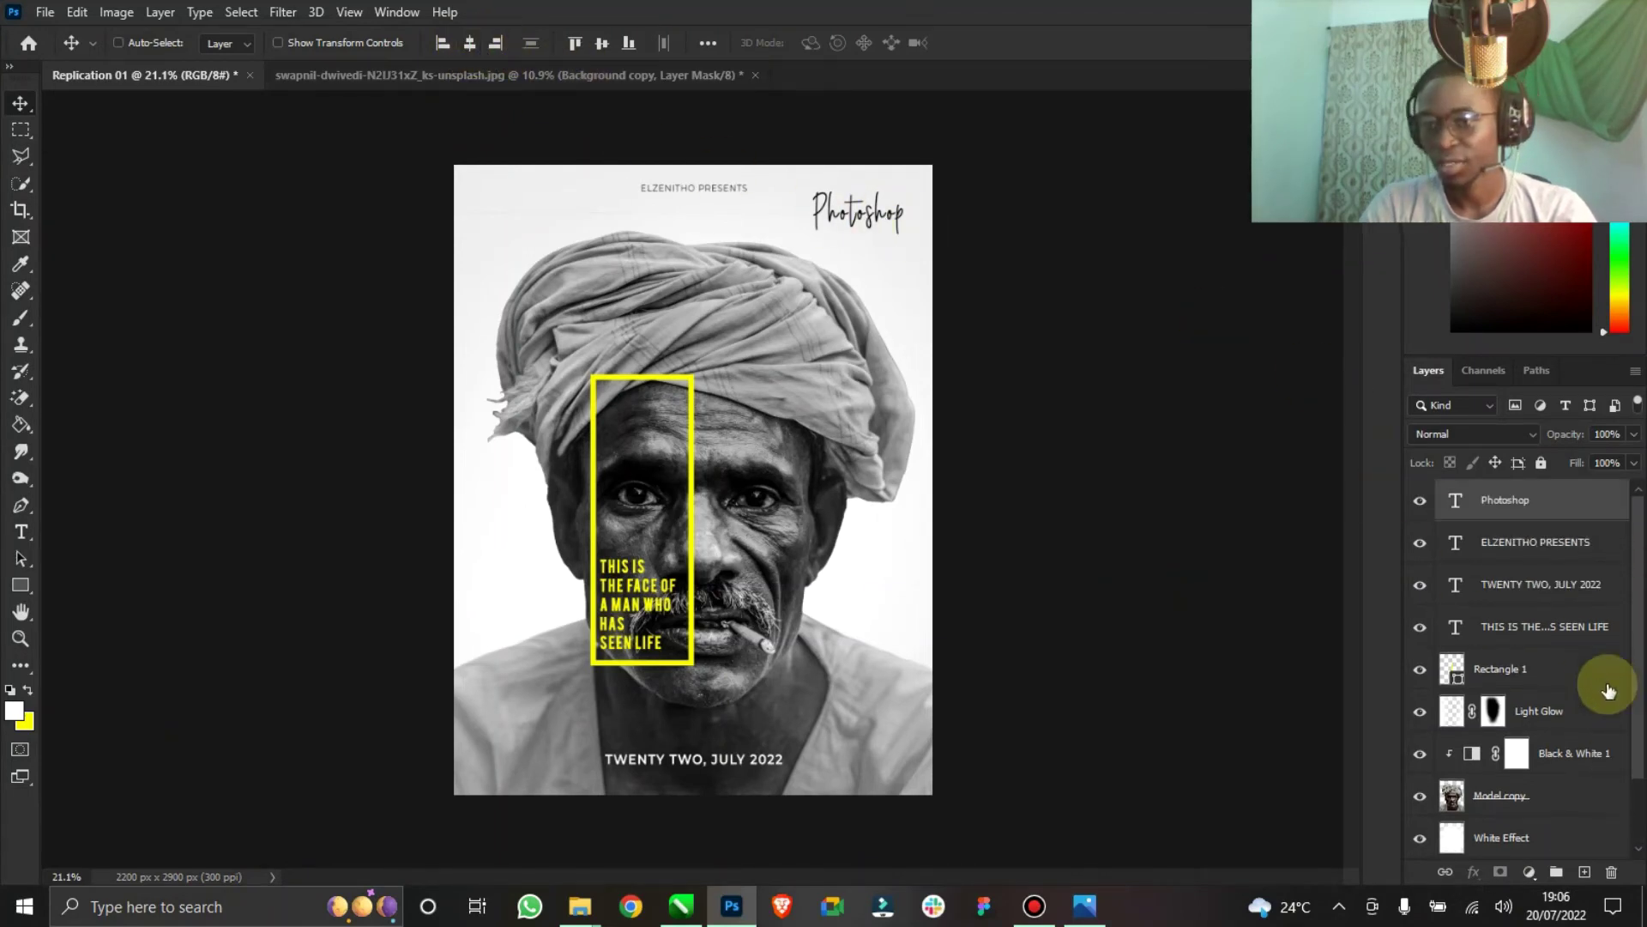
Make Layer 0 visible and align the "Photoshop" text layer with it by horizontal centres.
left_click(1561, 497)
left_click(1548, 554)
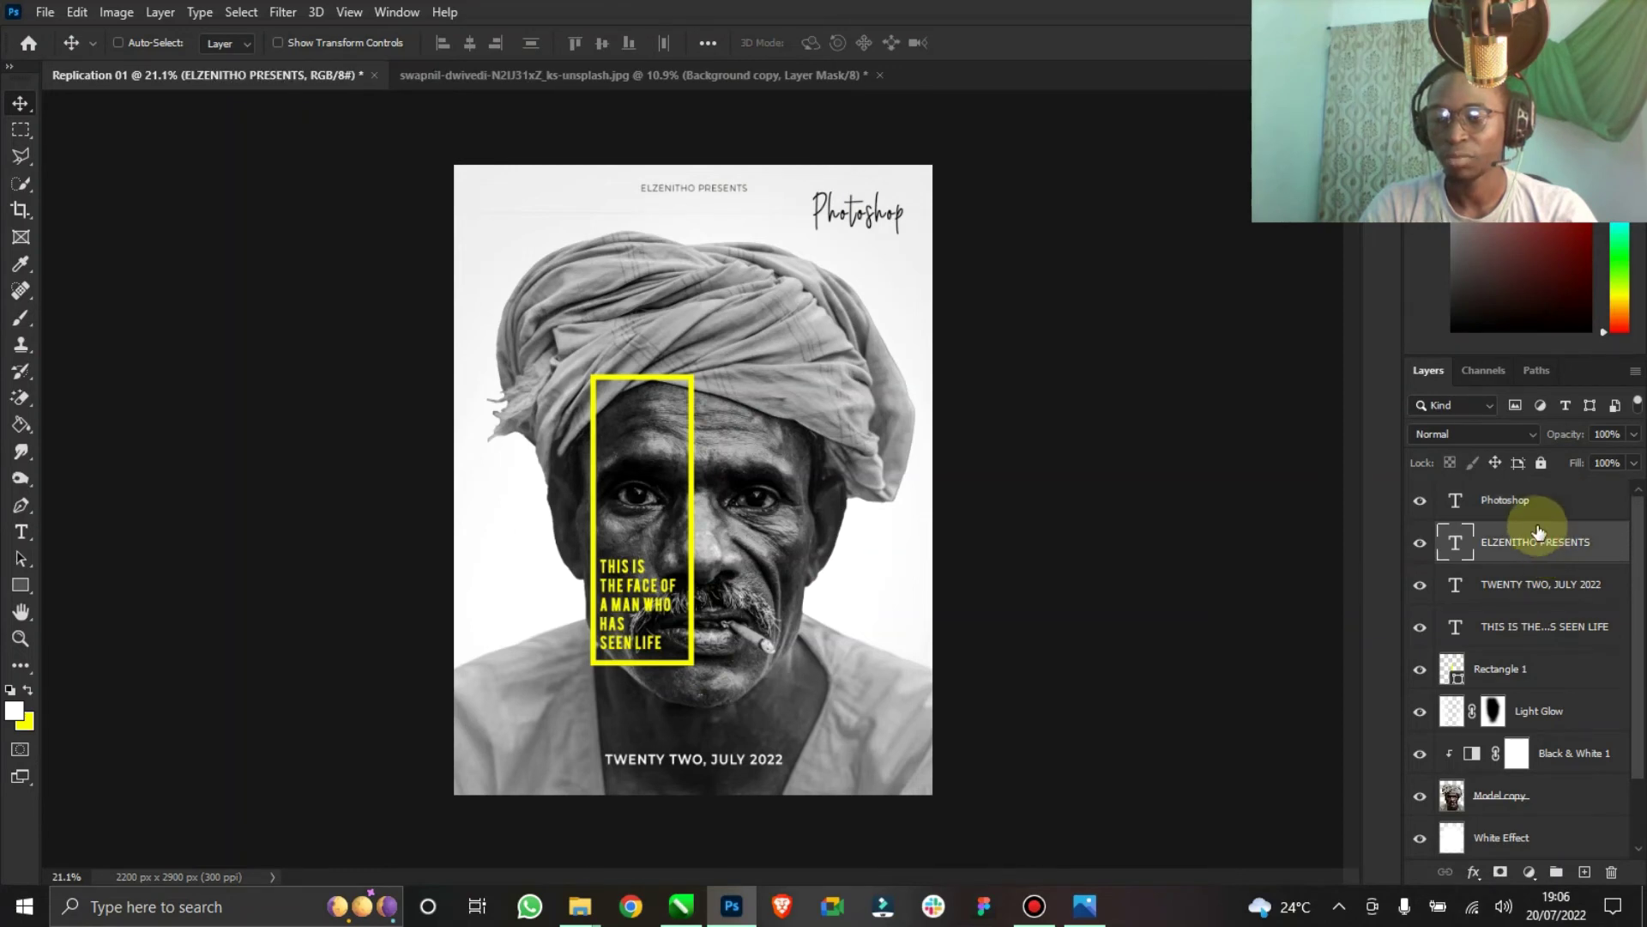
left_click(1533, 513)
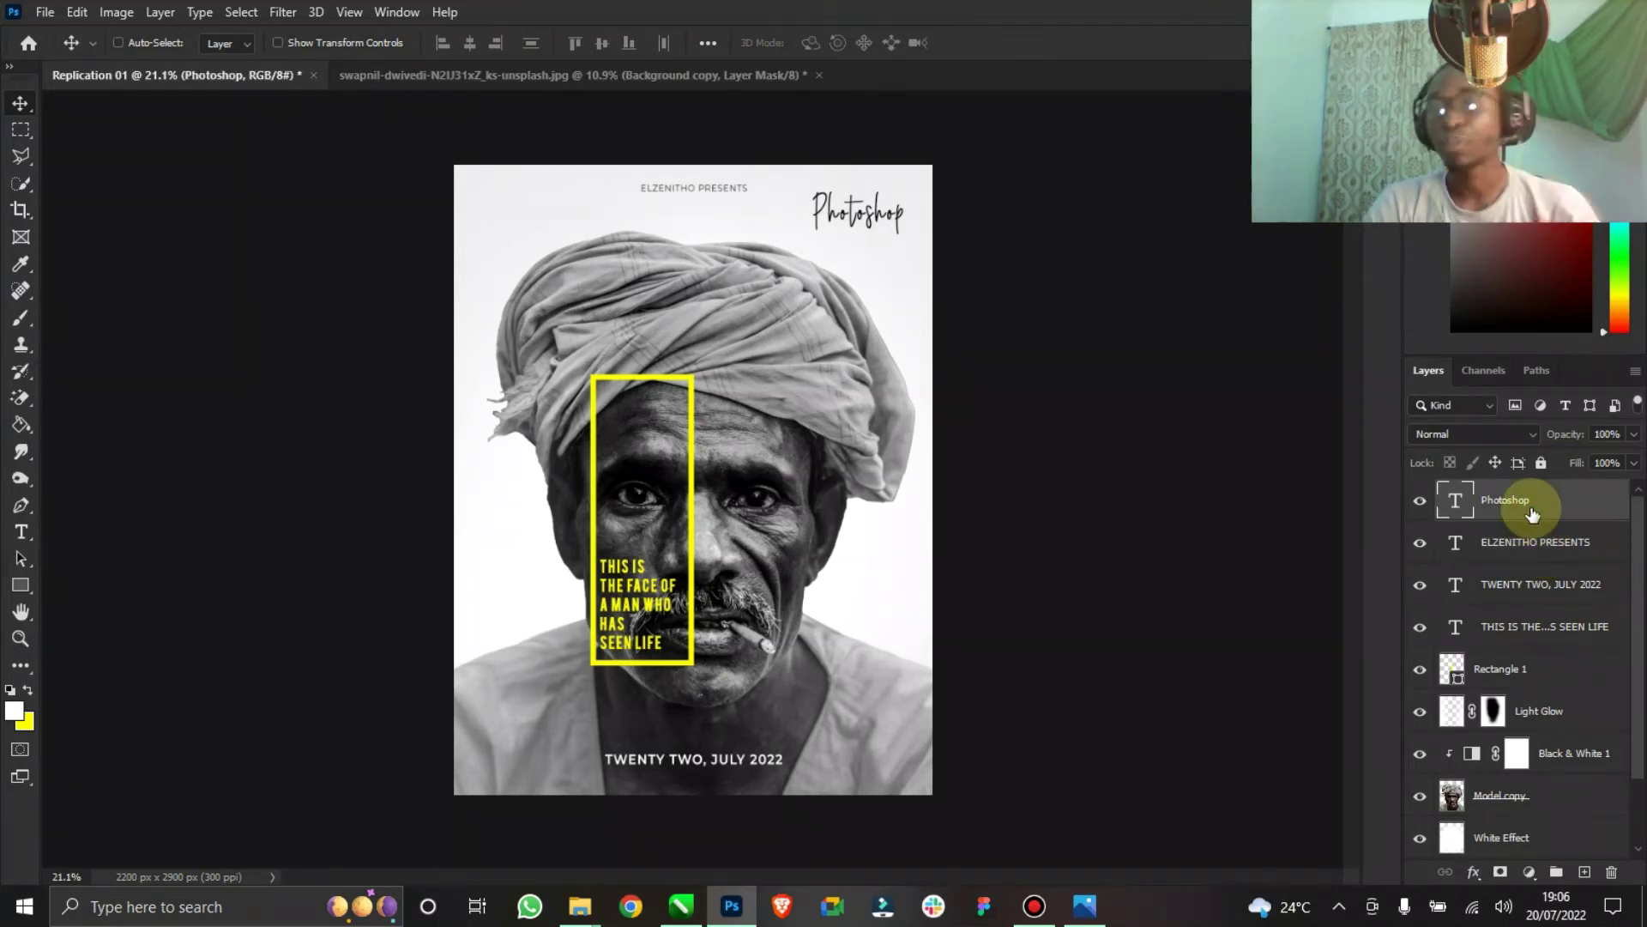
scroll(1624, 674, "down", 2)
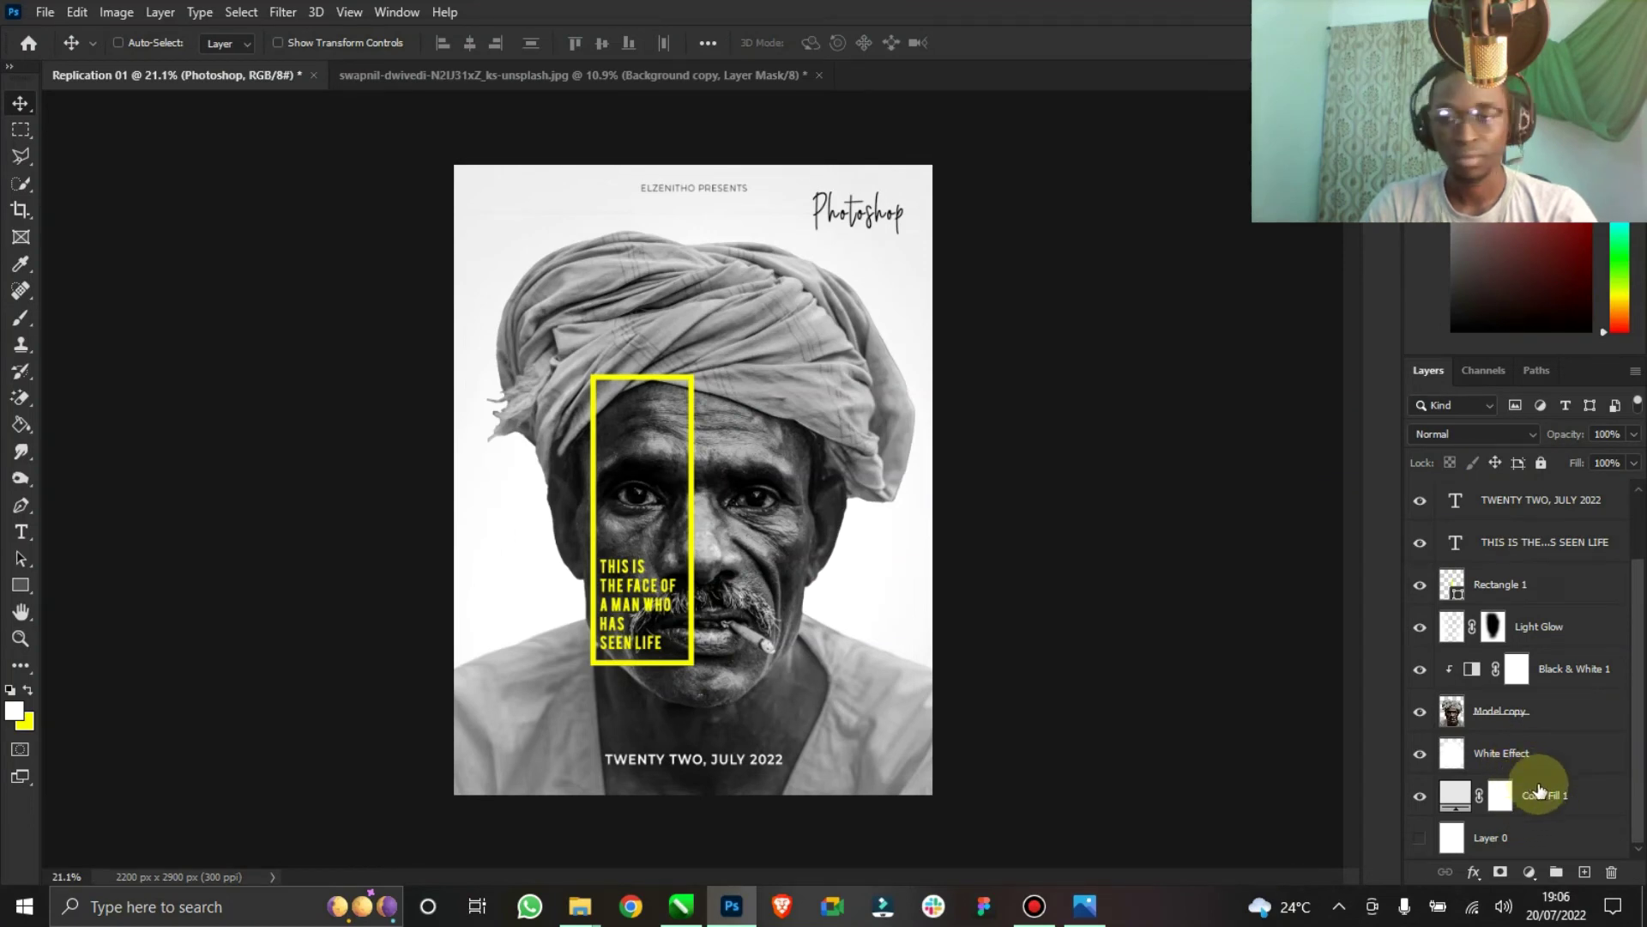
left_click(1420, 839)
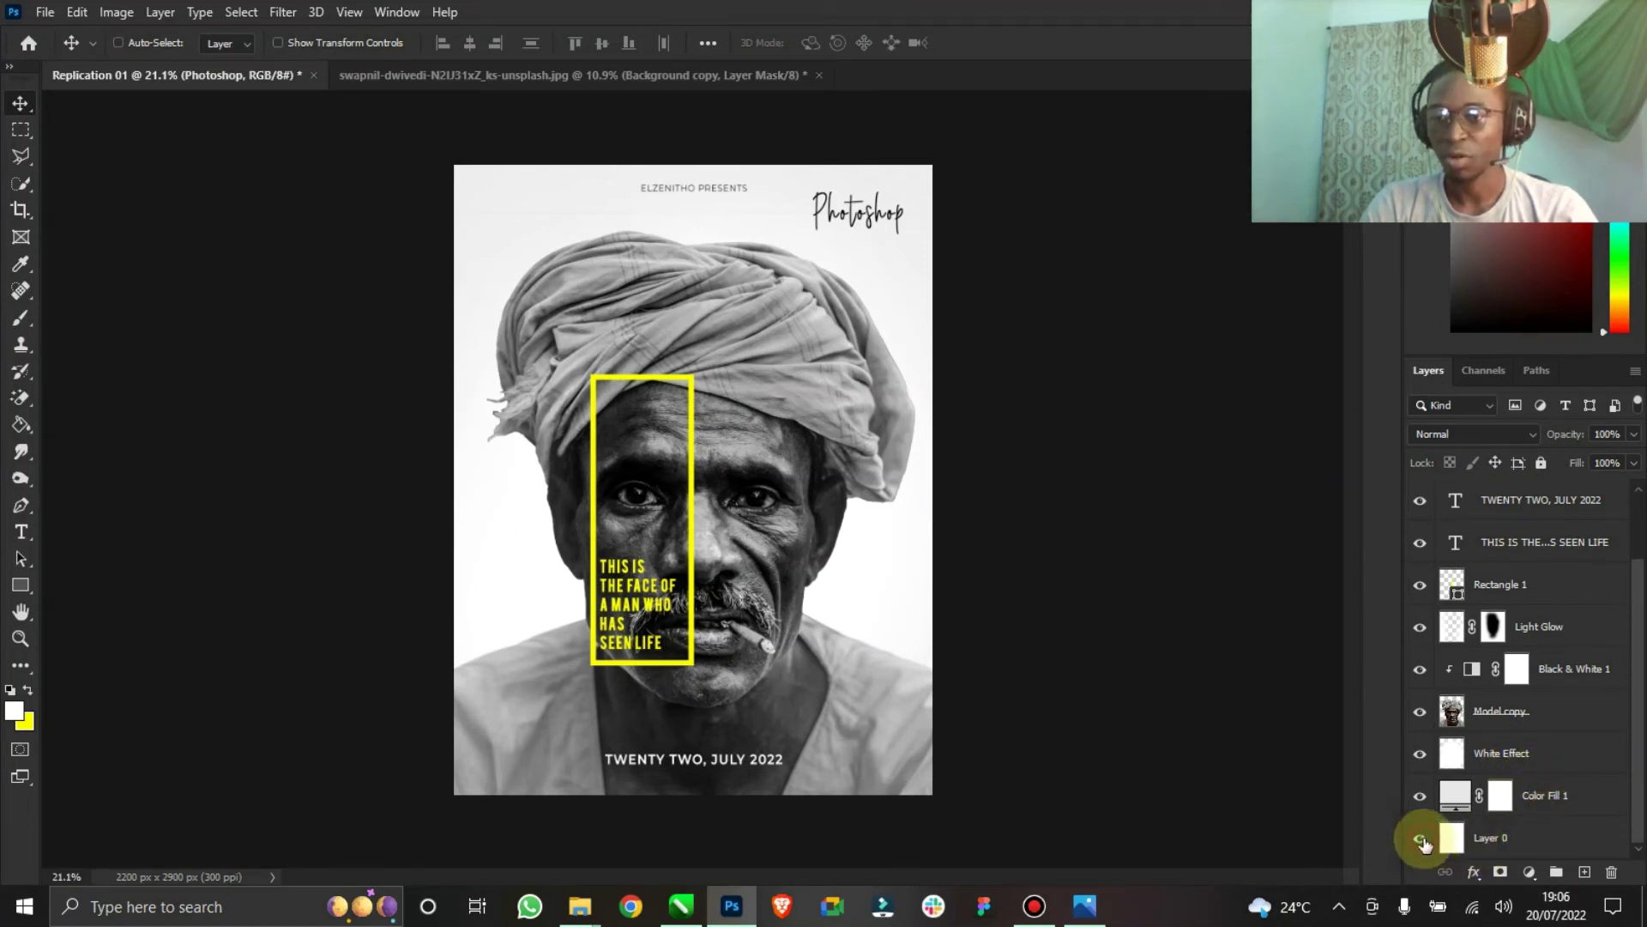
left_click(1527, 839, "ctrl")
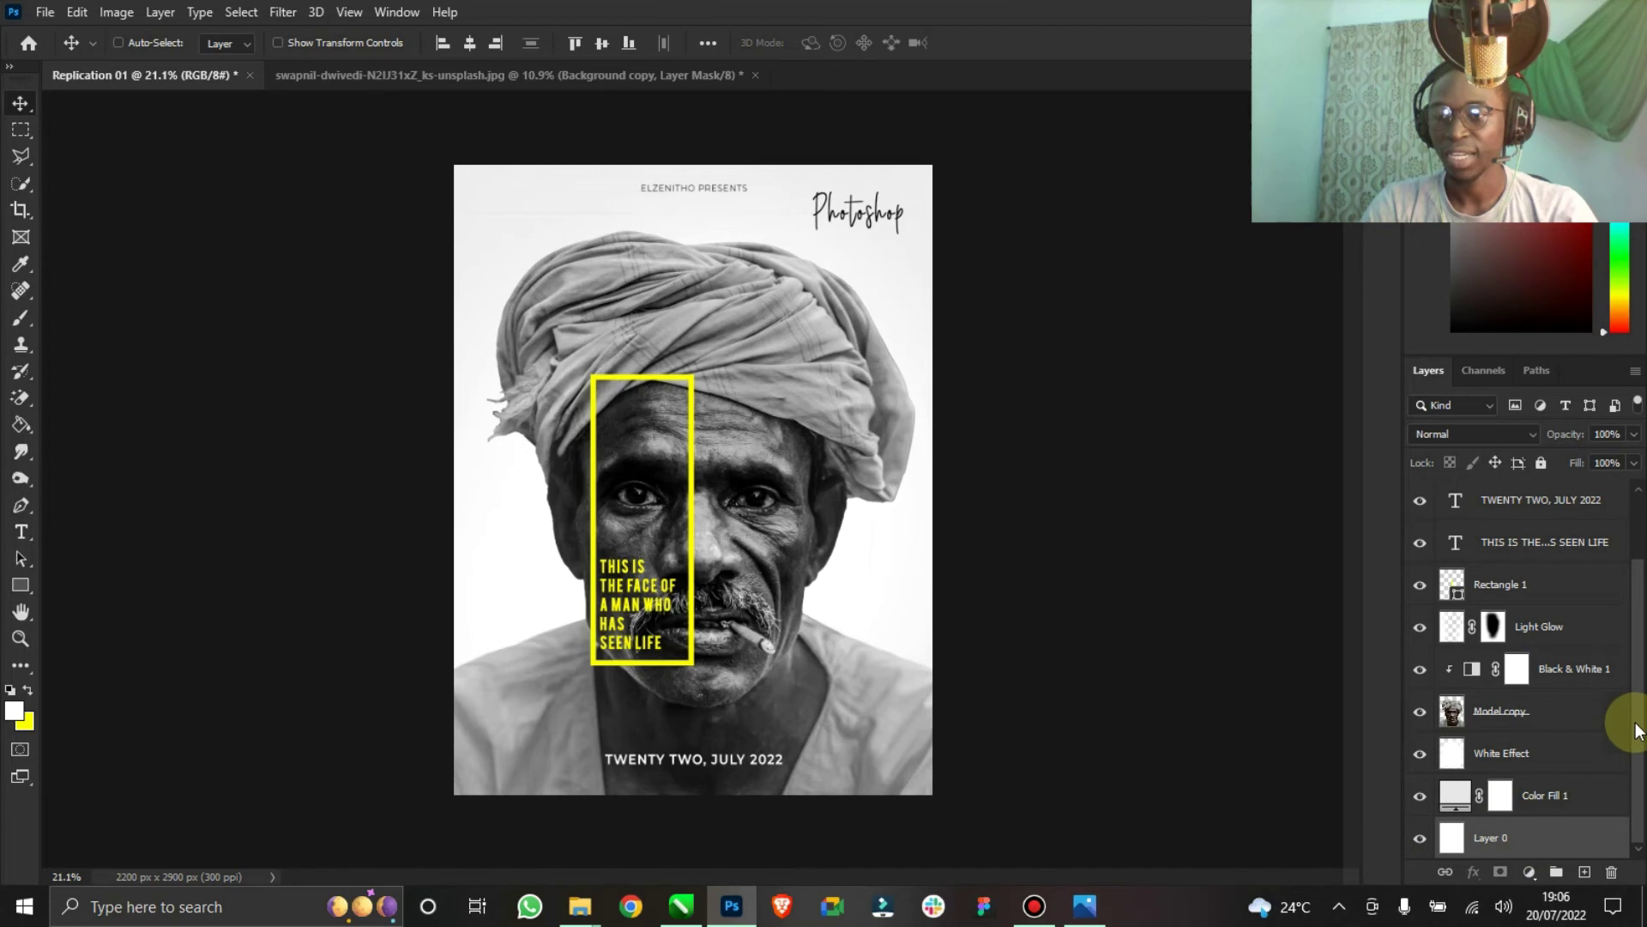
left_click_drag(1638, 715, 1639, 583)
left_click_drag(1640, 694, 1639, 763)
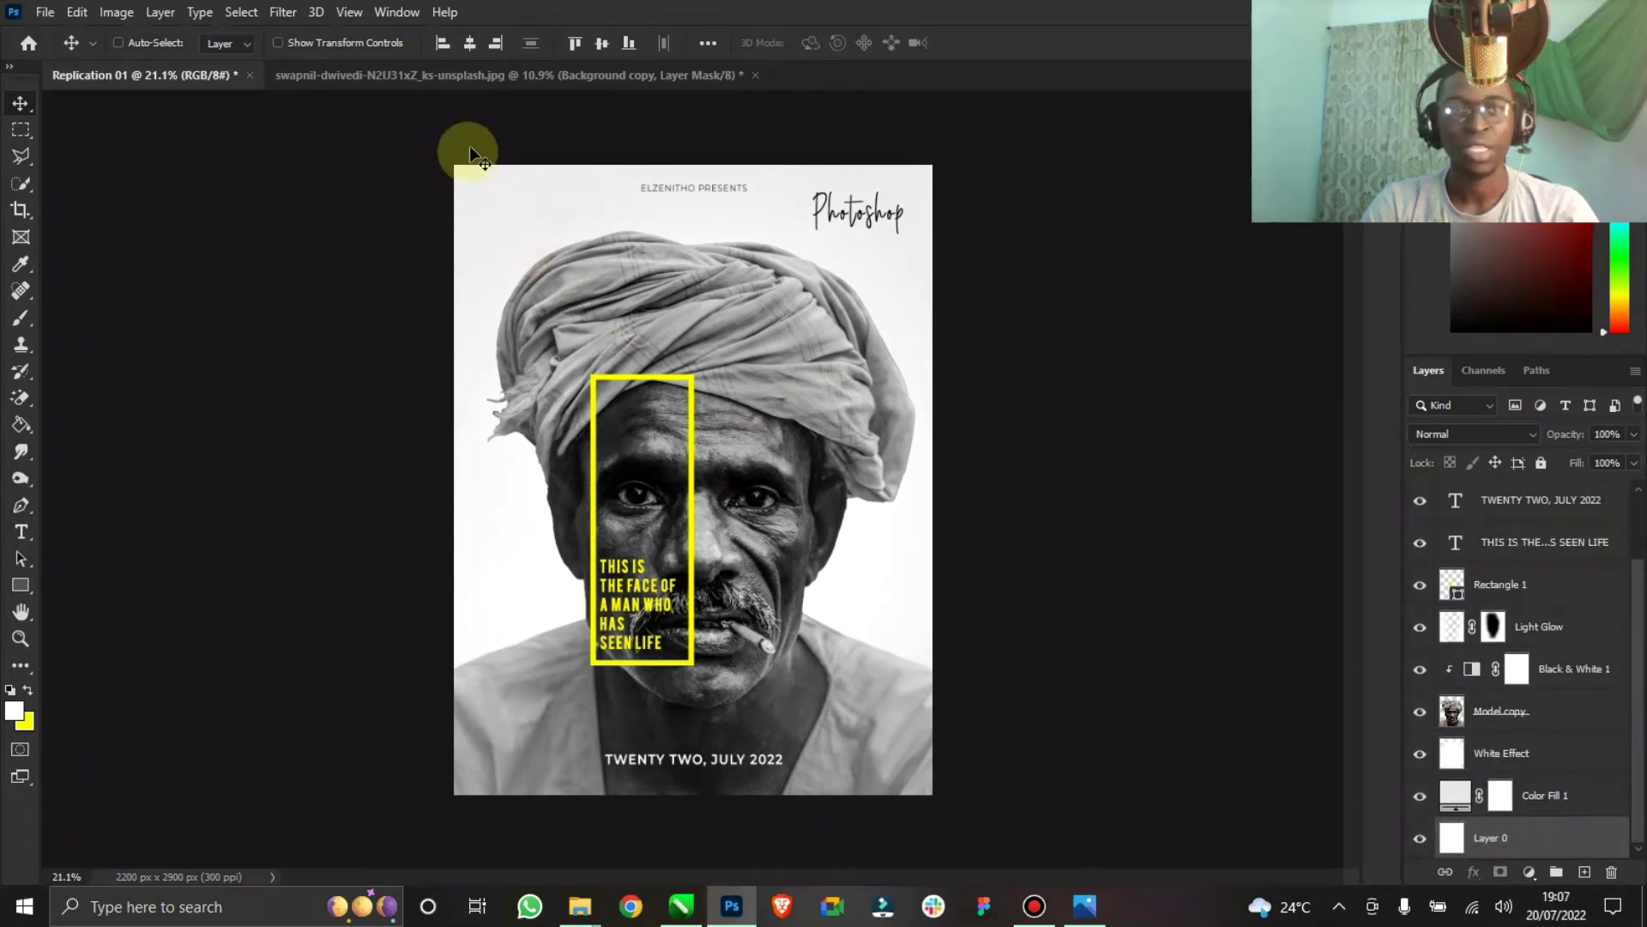
left_click(469, 44)
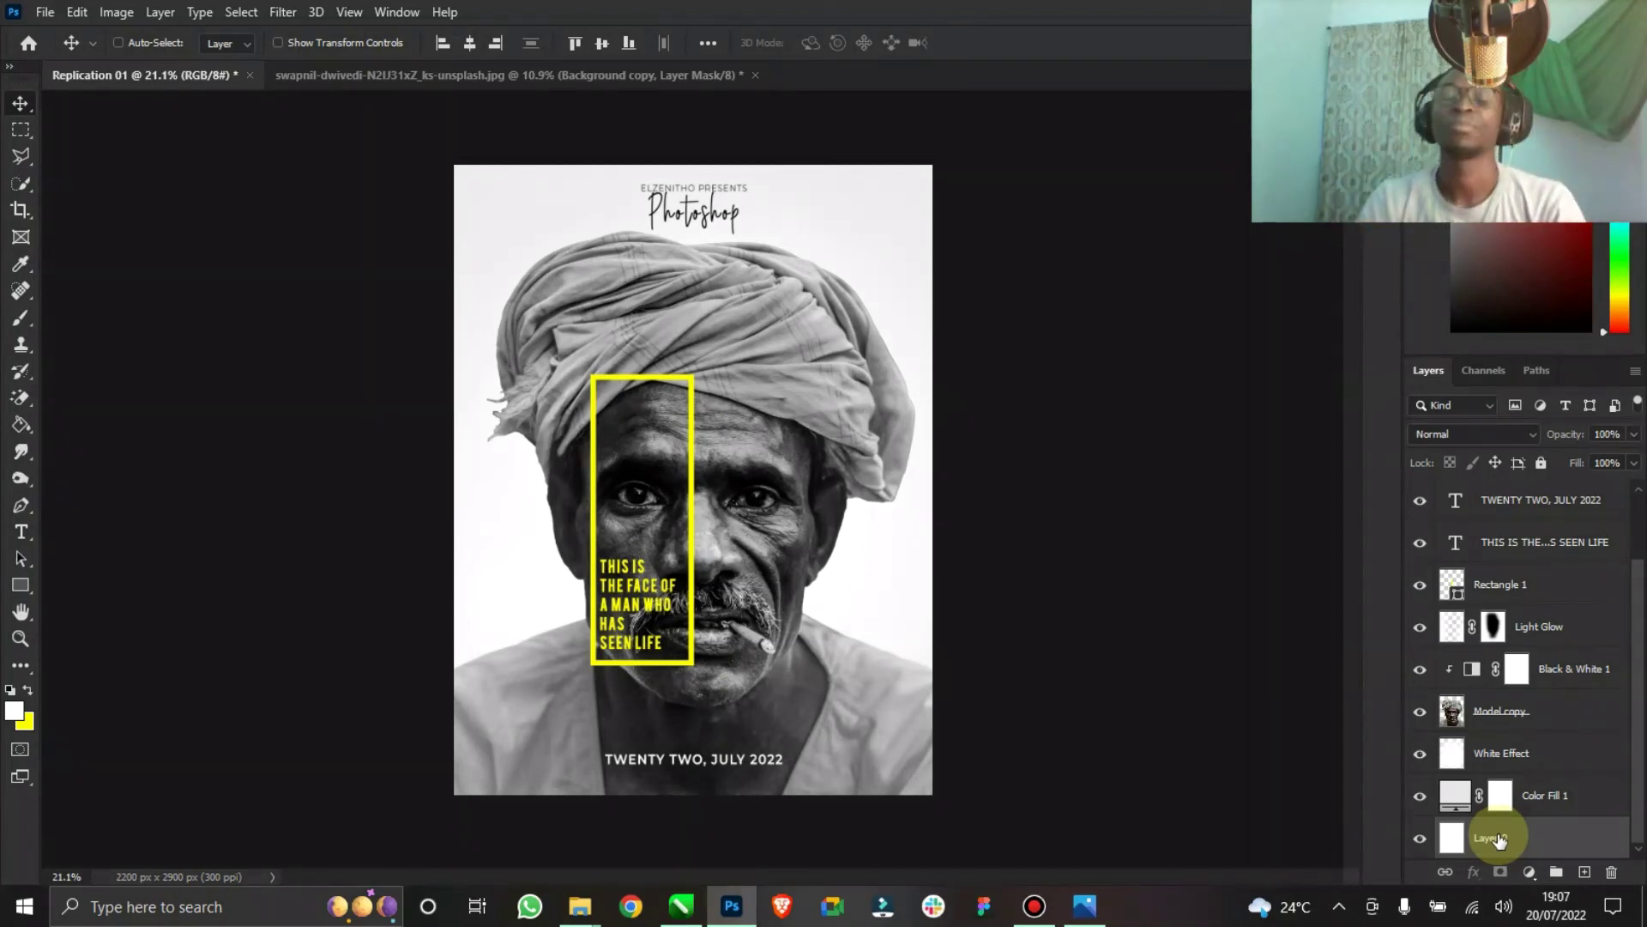
Nudge only the "Photoshop" text slightly down so it sits clear beneath the "ELZENITHO PRESENTS" line.
left_click_drag(1637, 586, 1561, 456)
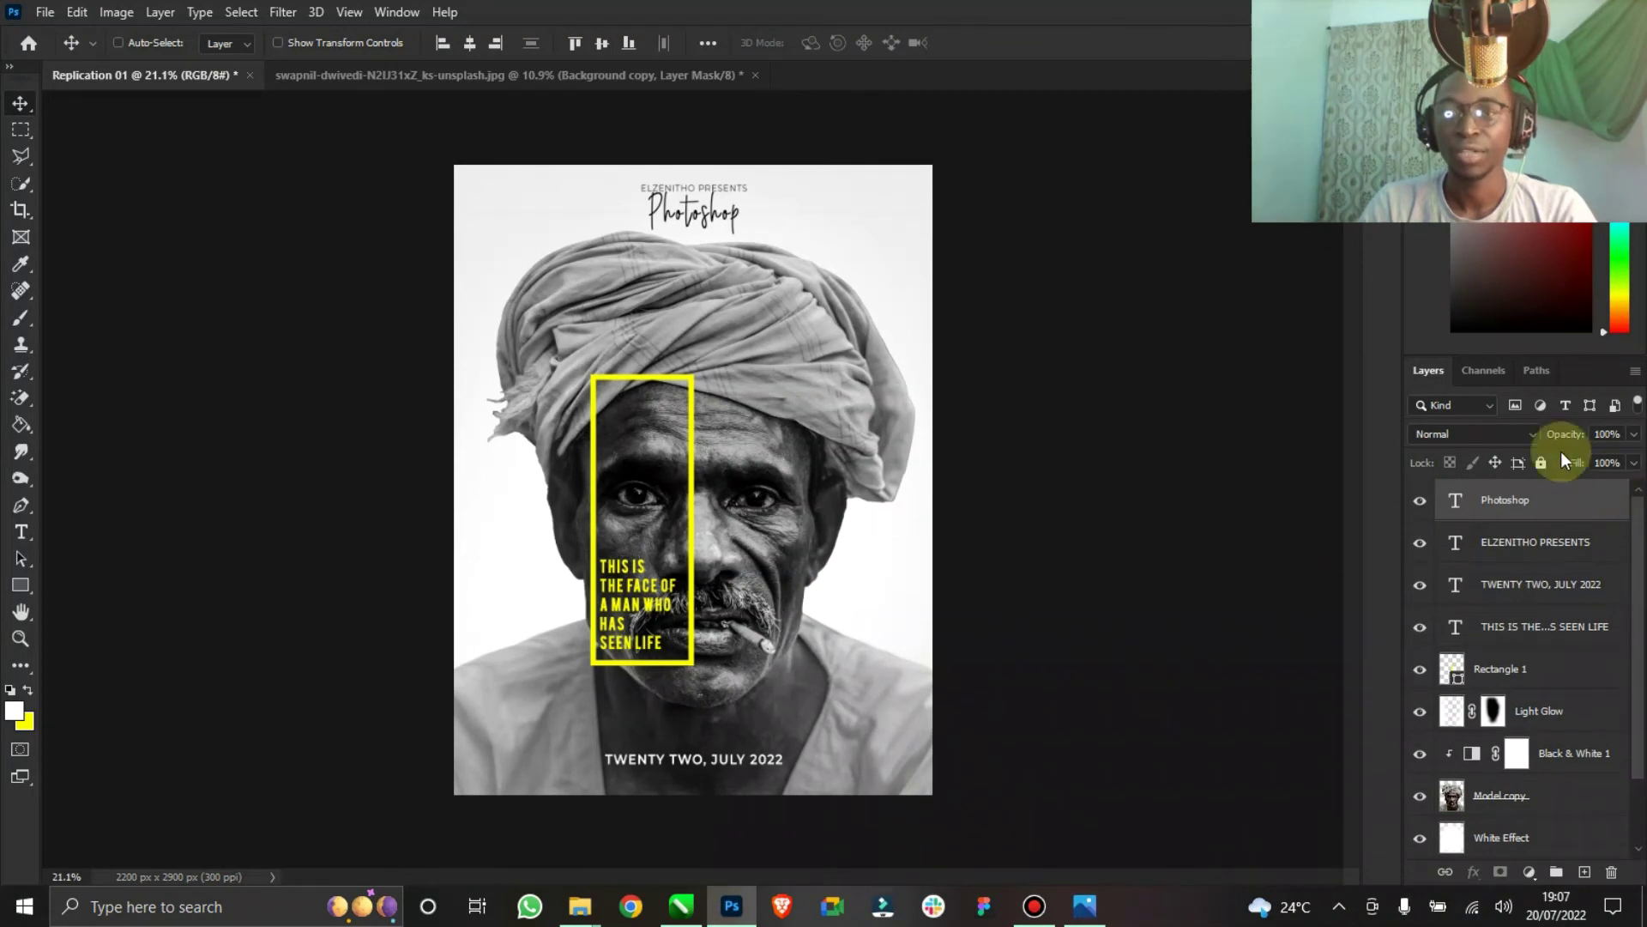
left_click(1506, 537)
left_click(1473, 504)
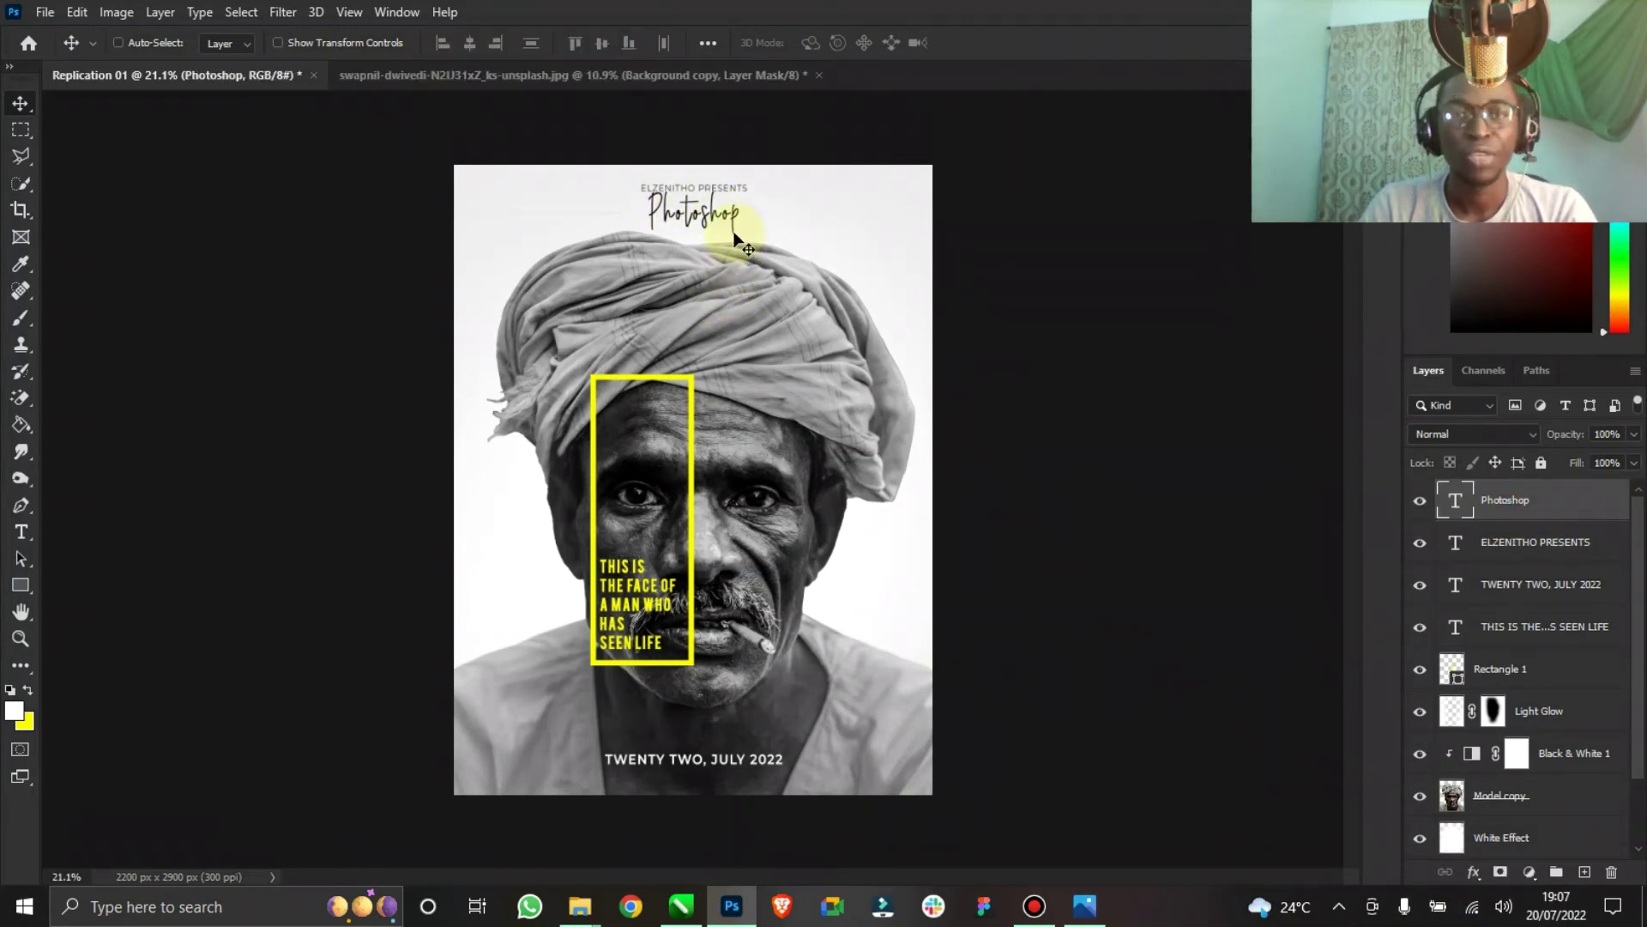
key("Down")
key("Down")
key("Down")
key("Down")
key("Down")
key("Down")
key("Down")
key("Down")
key("Down")
key("Down")
key("Down")
key("Down")
key("Down")
key("Down")
key("Down")
key("Down")
key("Down")
key("Down")
key("Down")
key("Down")
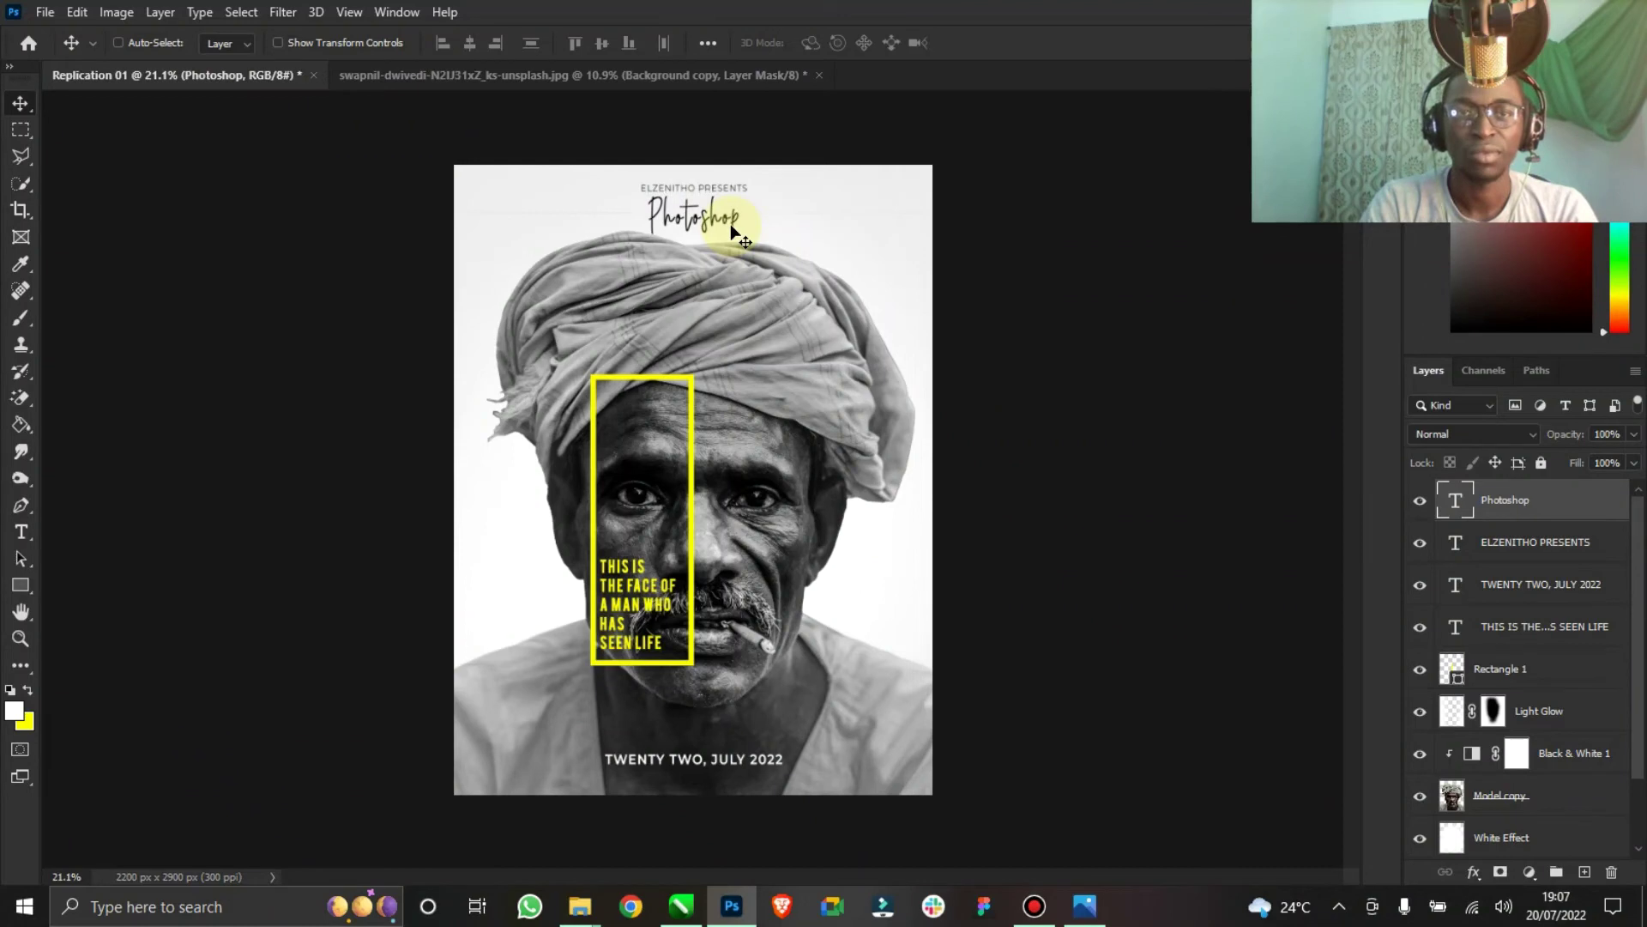
key("Up")
key("Up")
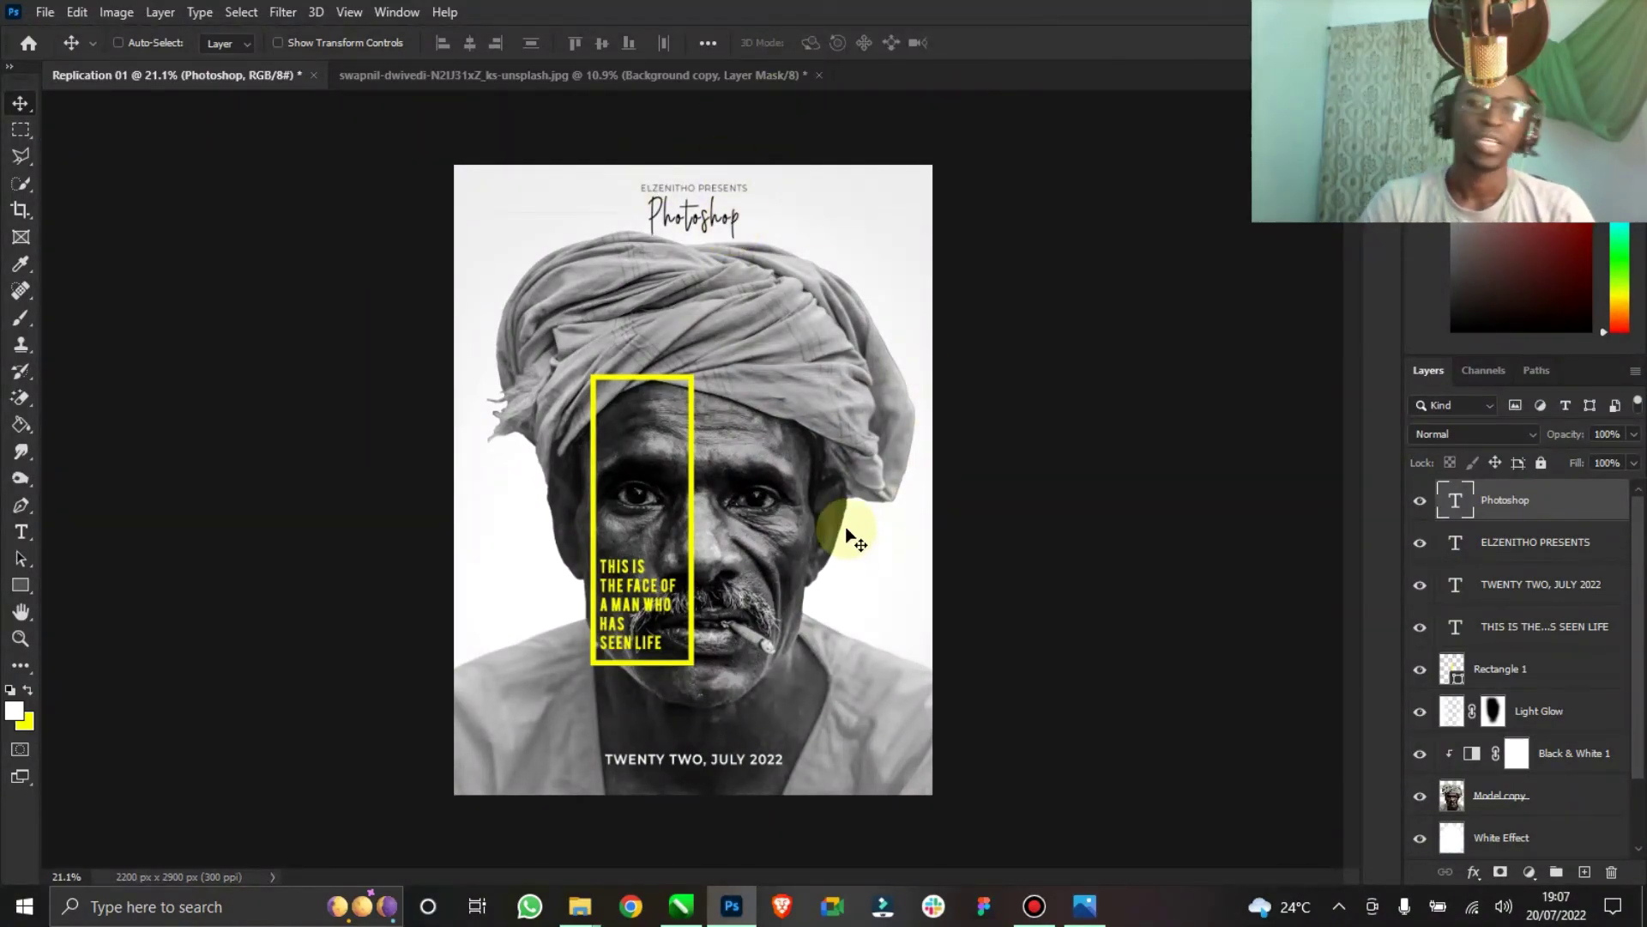
key("ctrl")
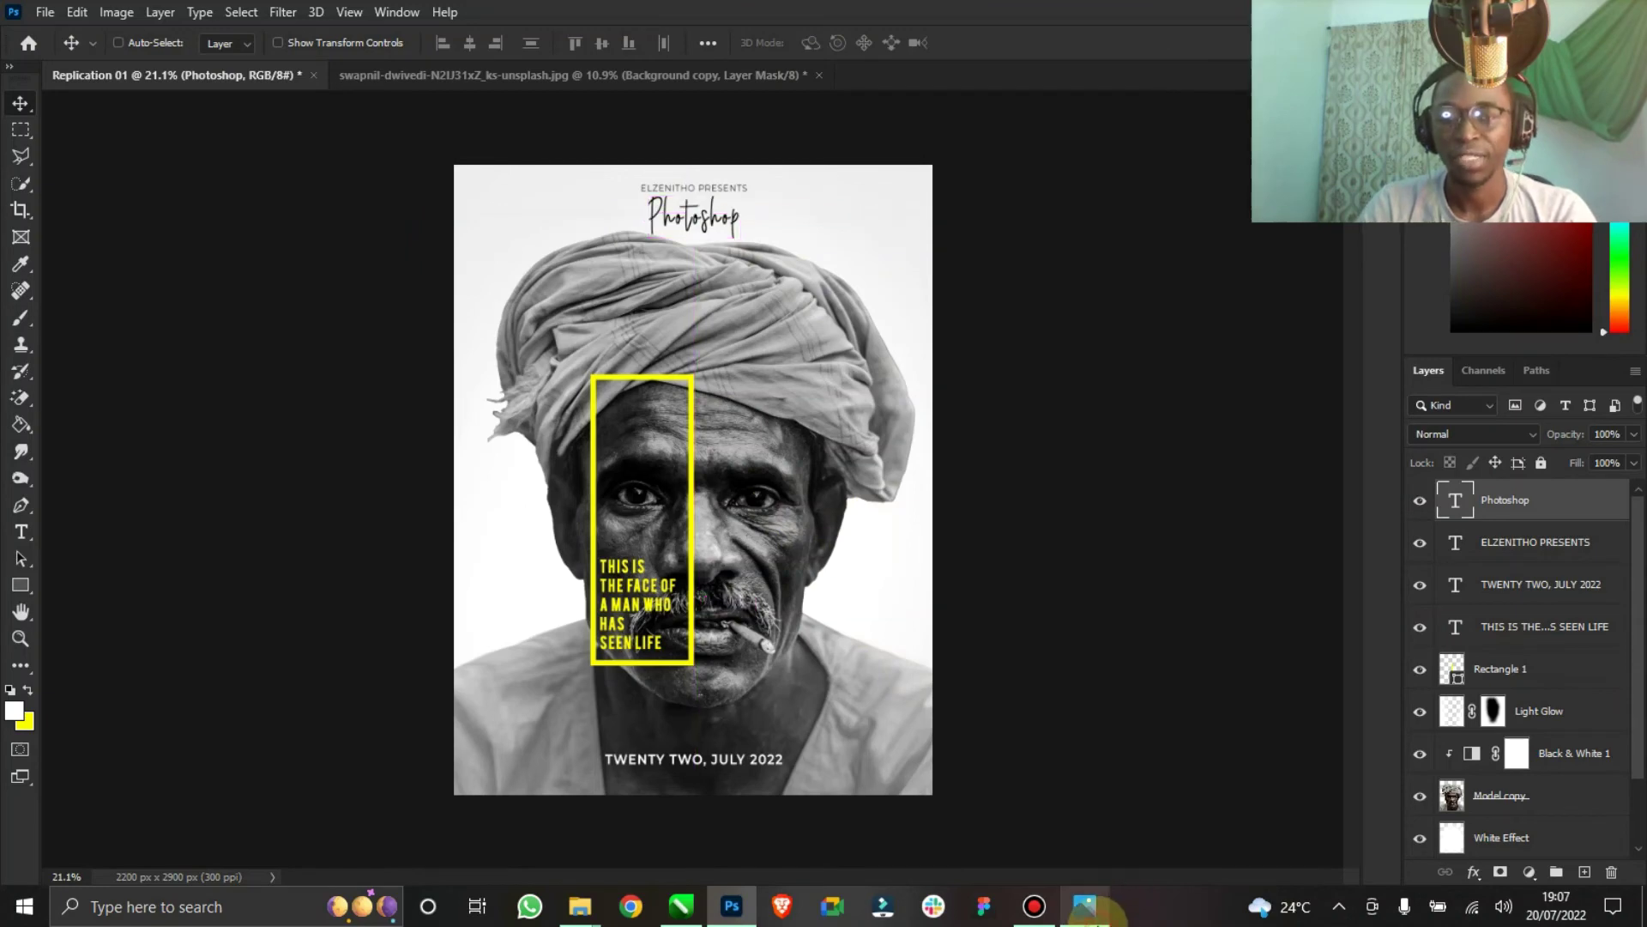
Compare the poster with the reference image in the photo viewer and return to Photoshop.
left_click(1084, 906)
left_click(1085, 906)
left_click(1084, 906)
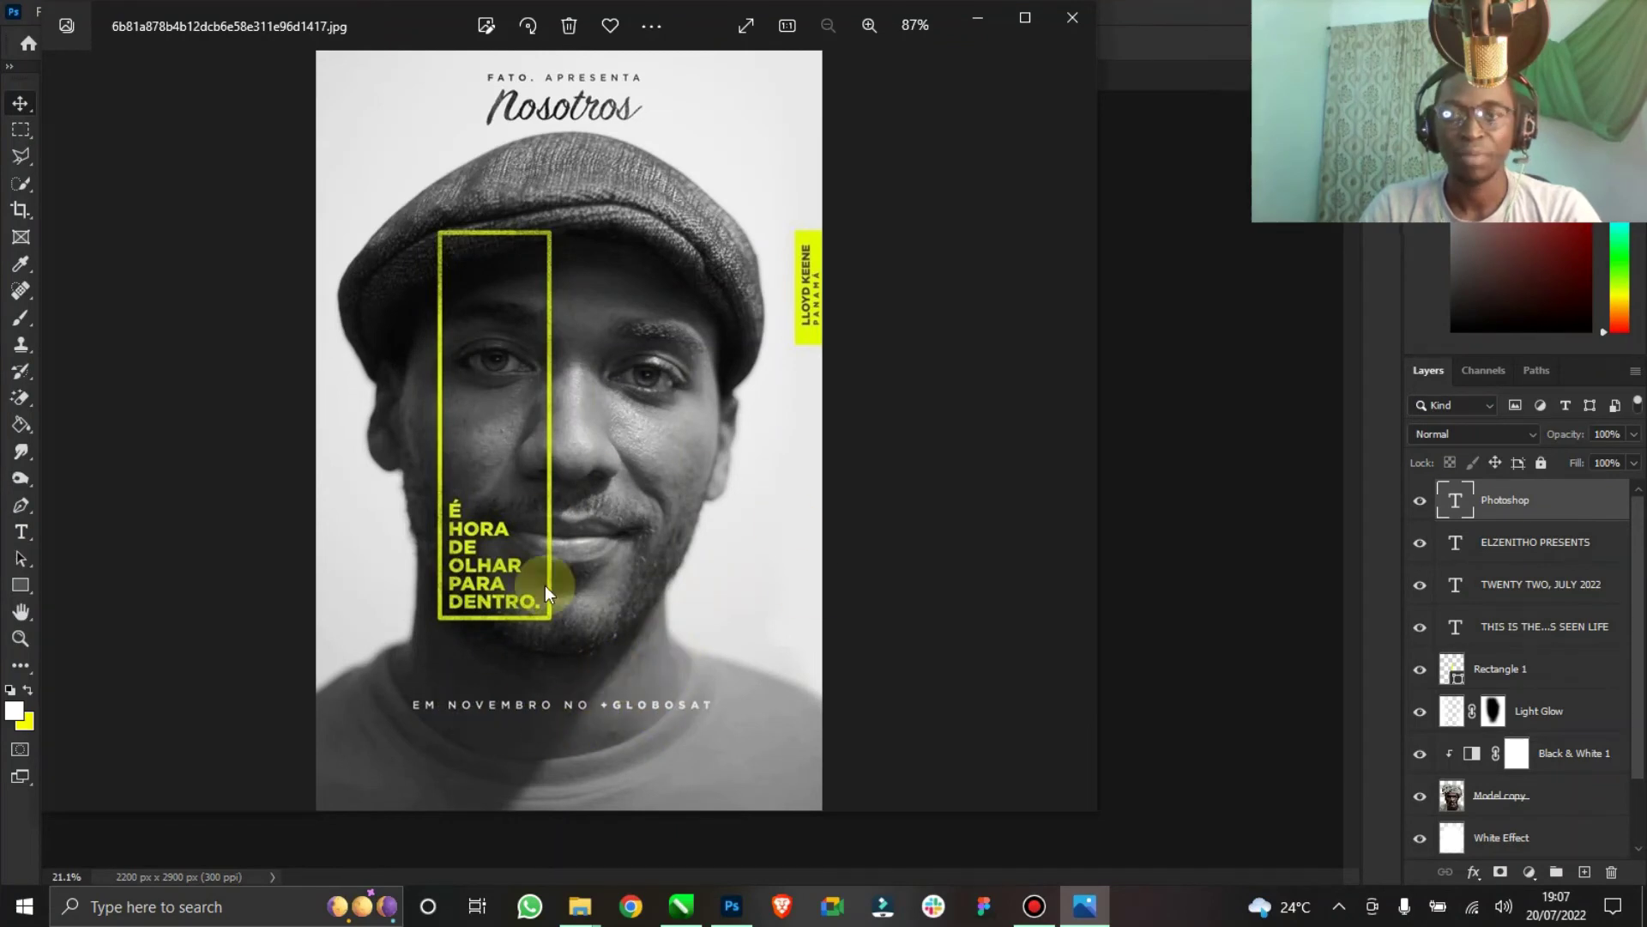
left_click(1156, 563)
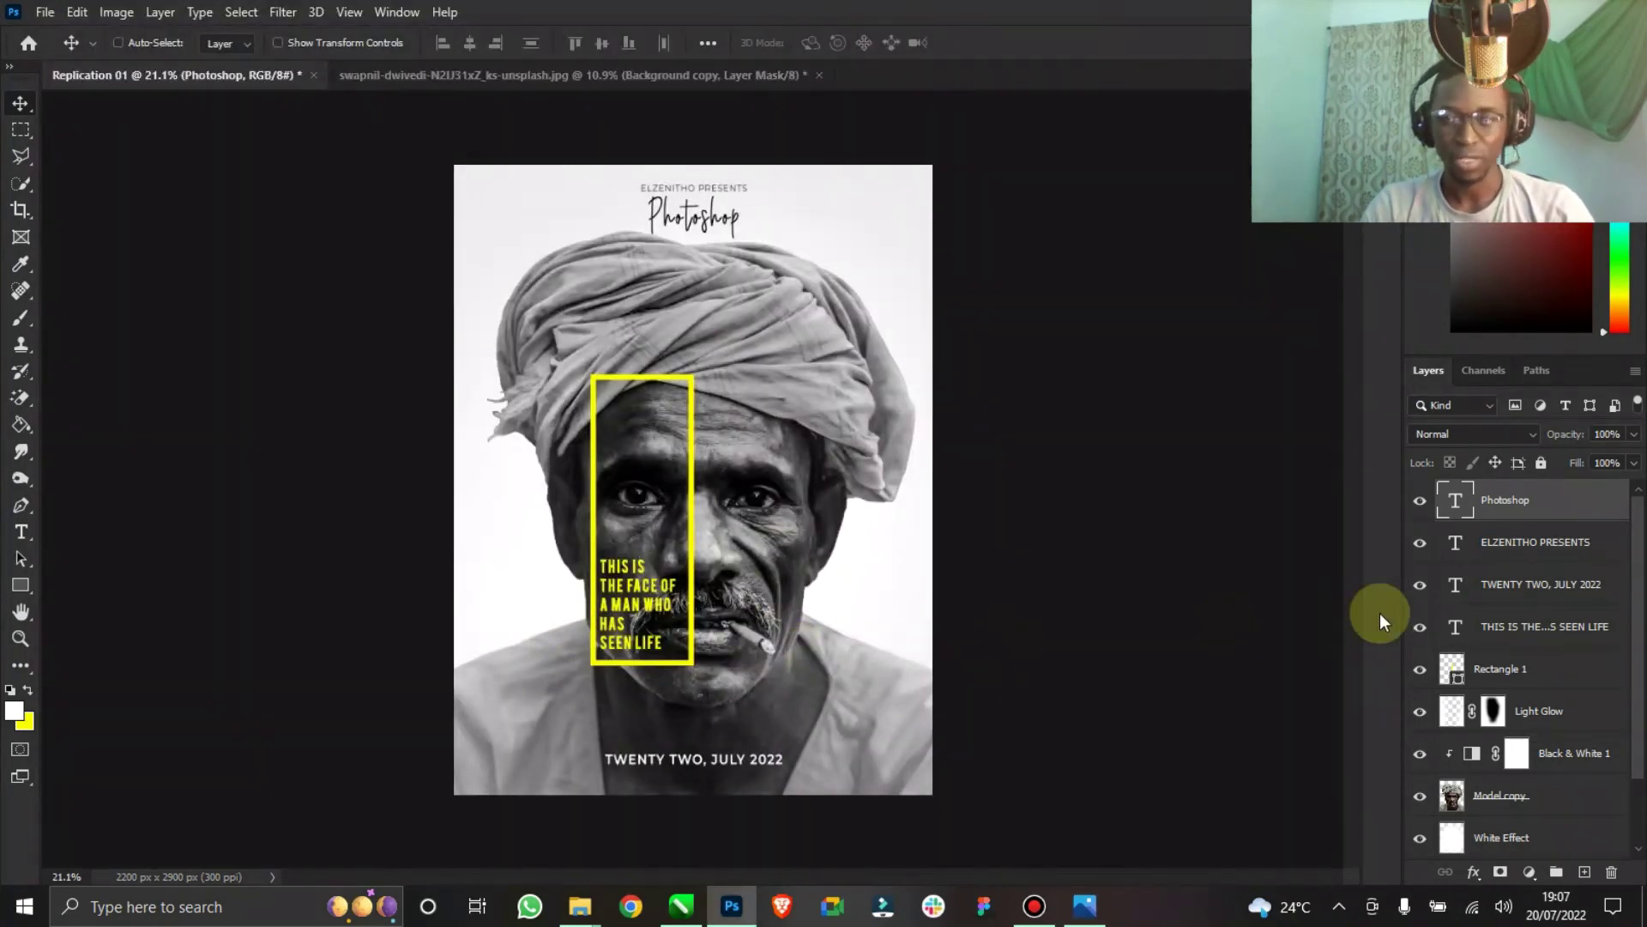
Duplicate the Model copy layer and clip the duplicate to the original as a clipping mask.
scroll(1563, 644, "down", 2)
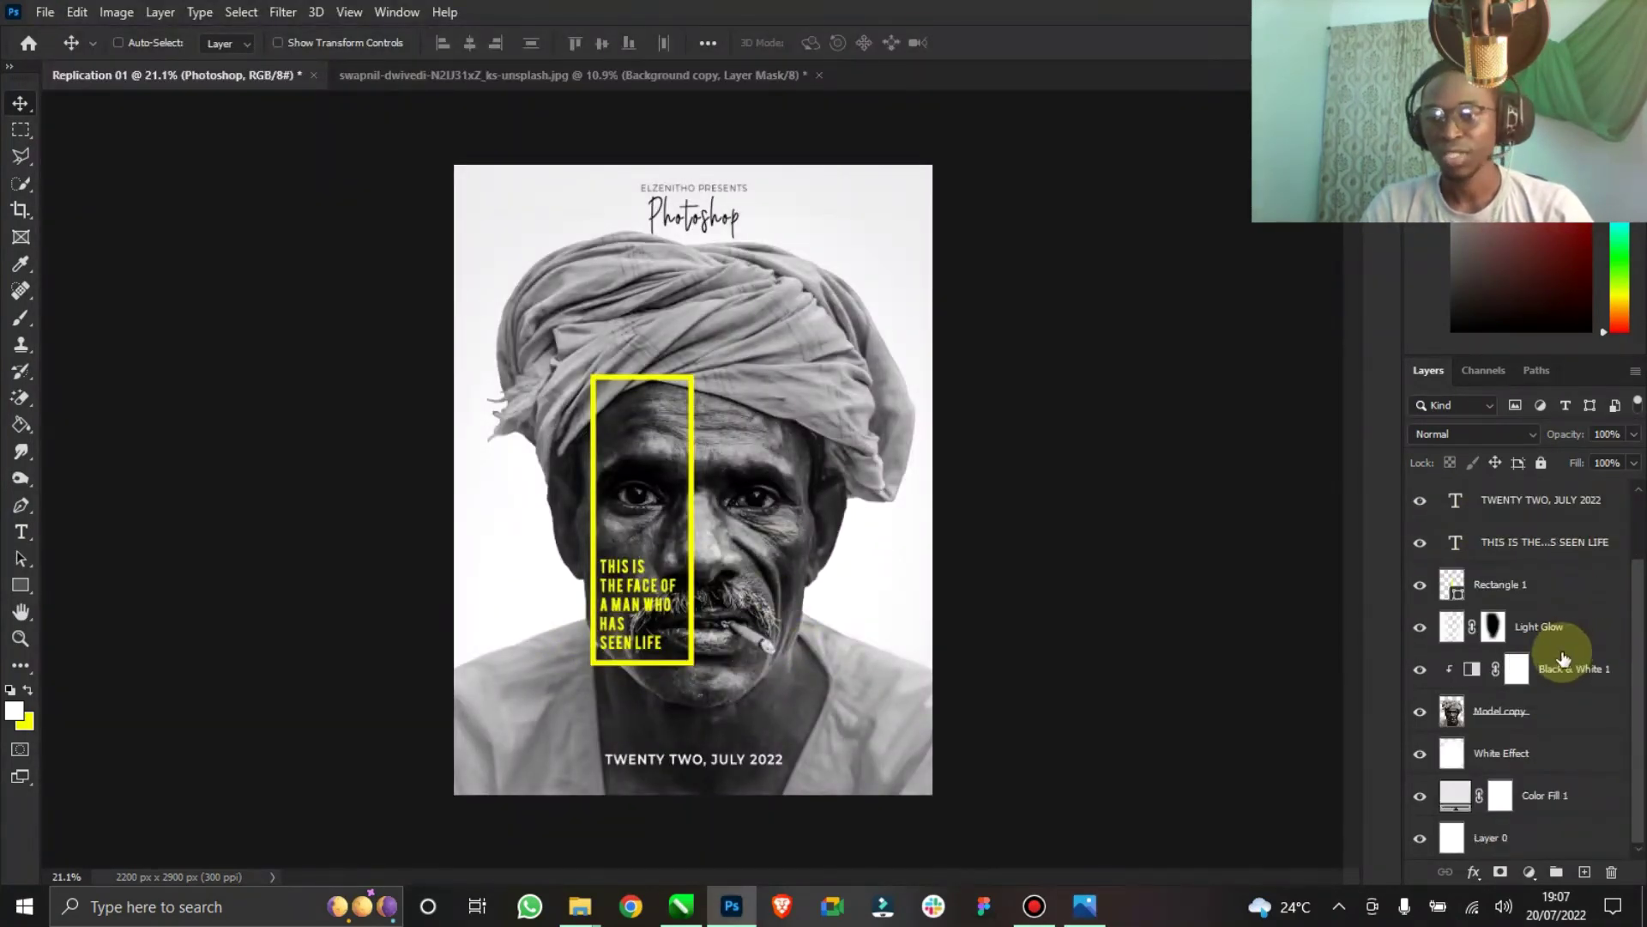
left_click(1546, 714)
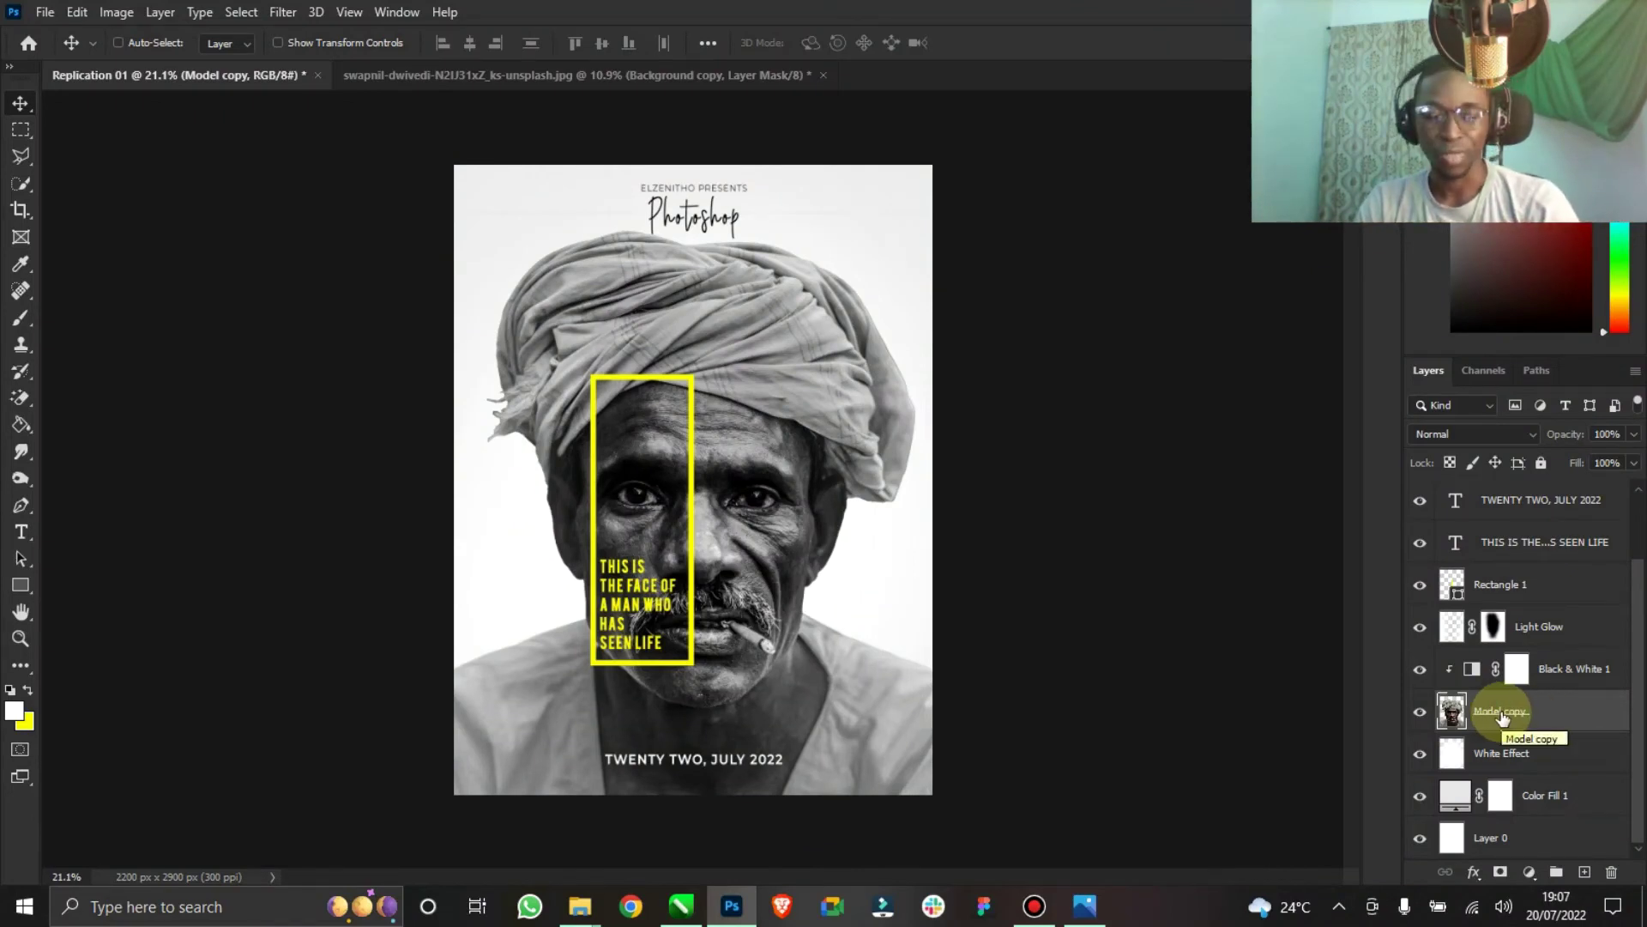
key("ctrl+j")
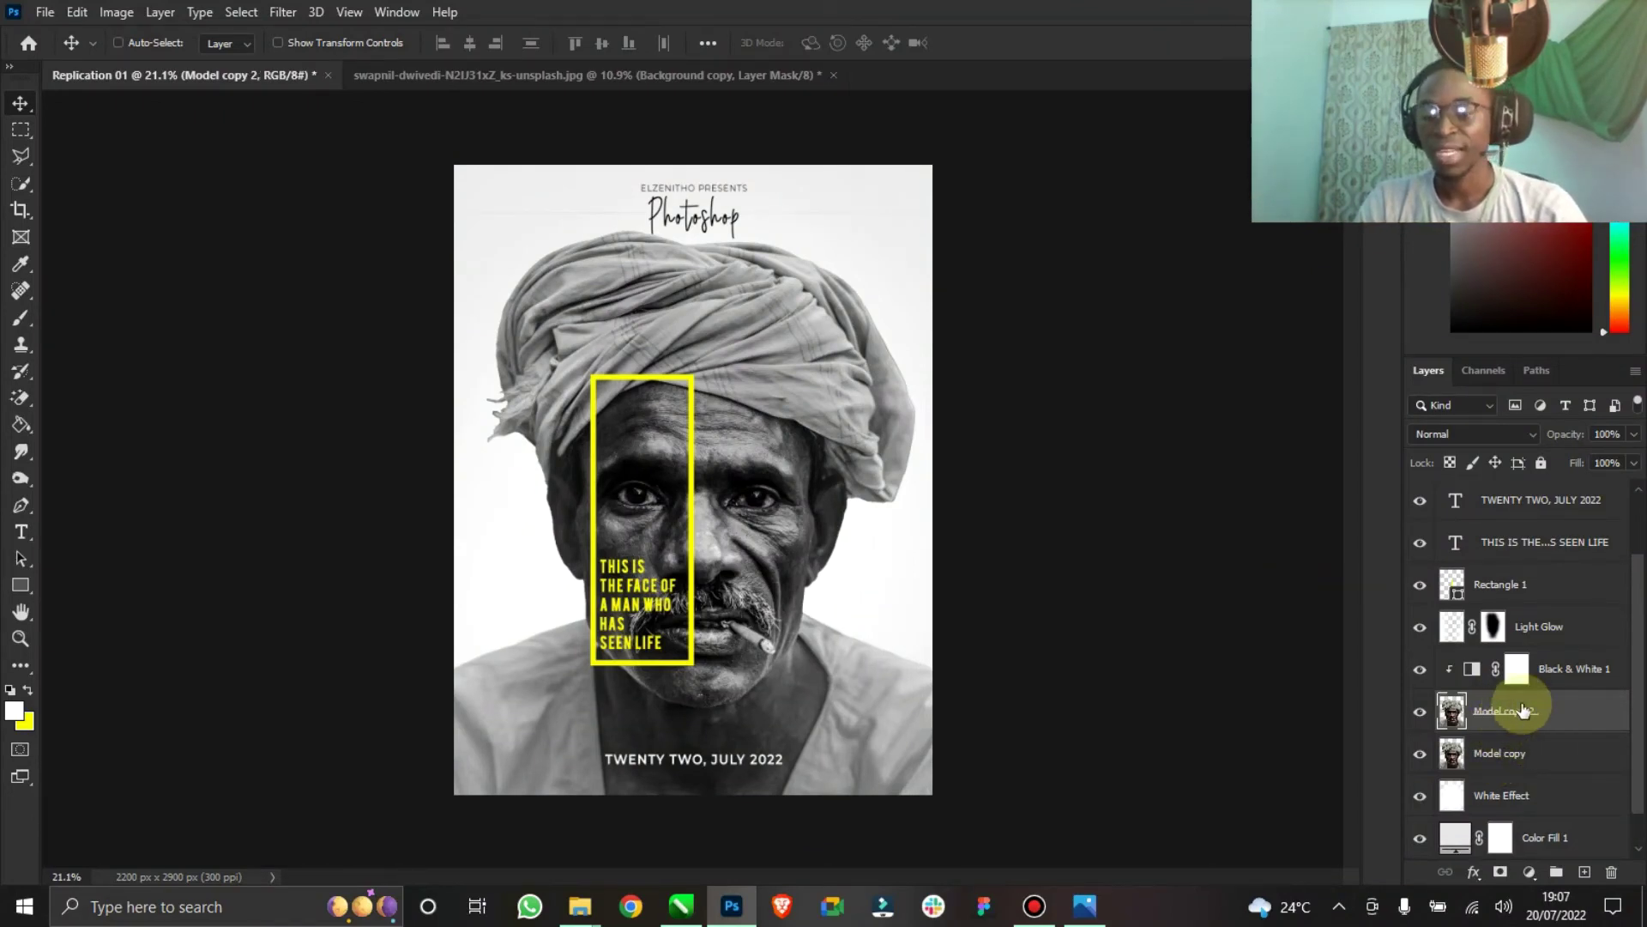
right_click(1563, 714)
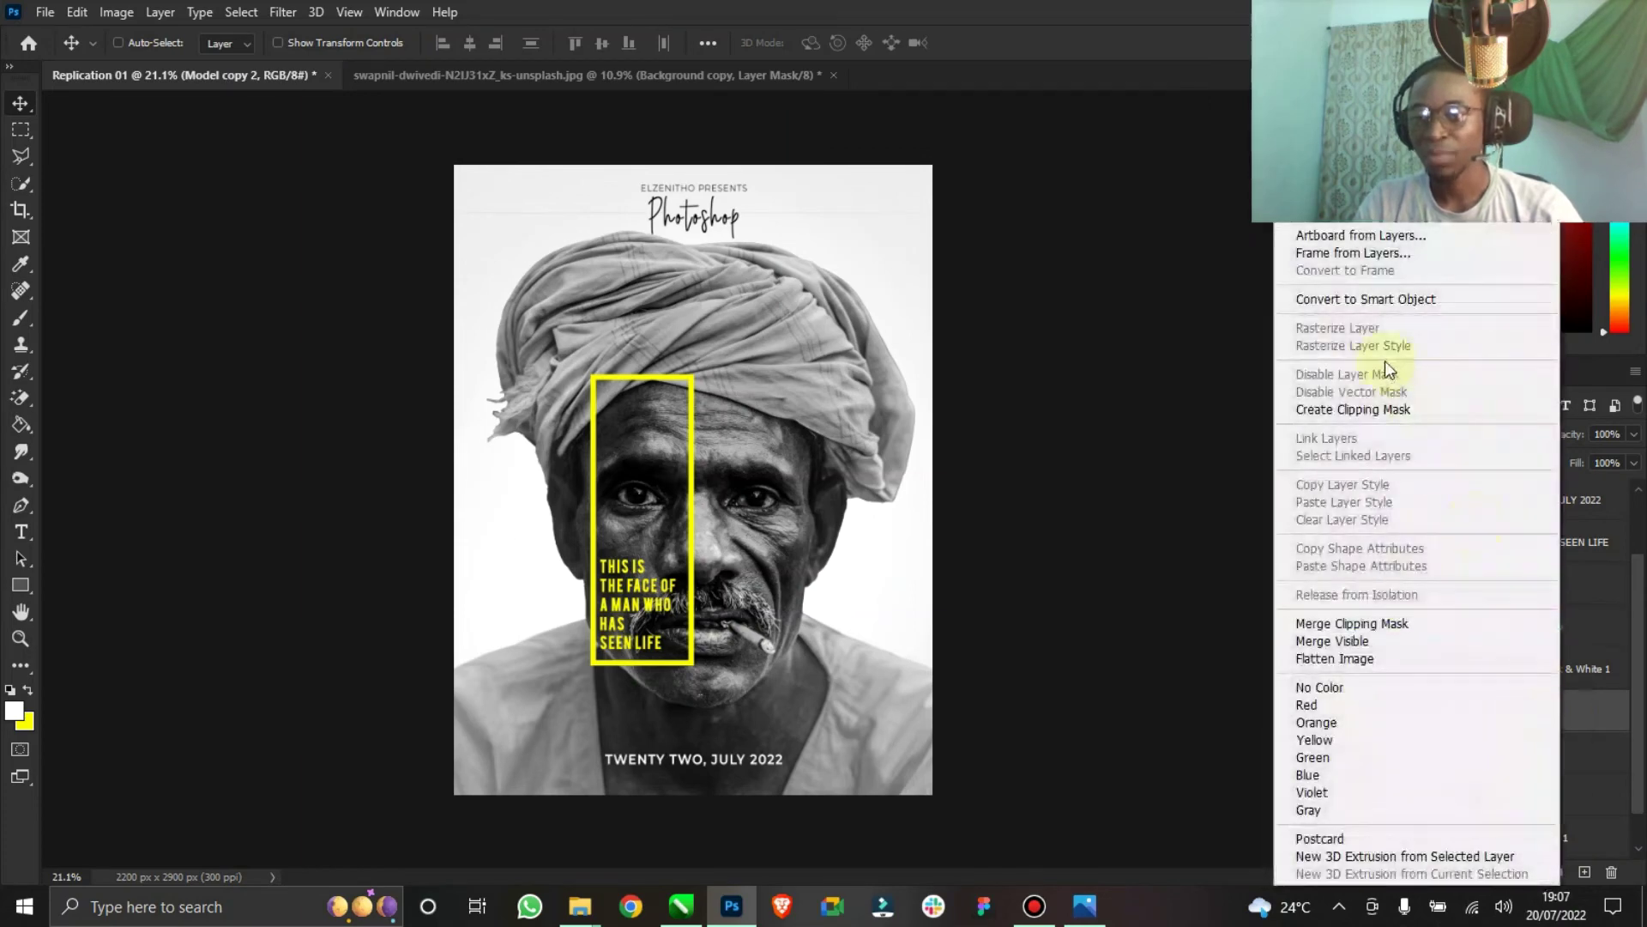
left_click(1368, 409)
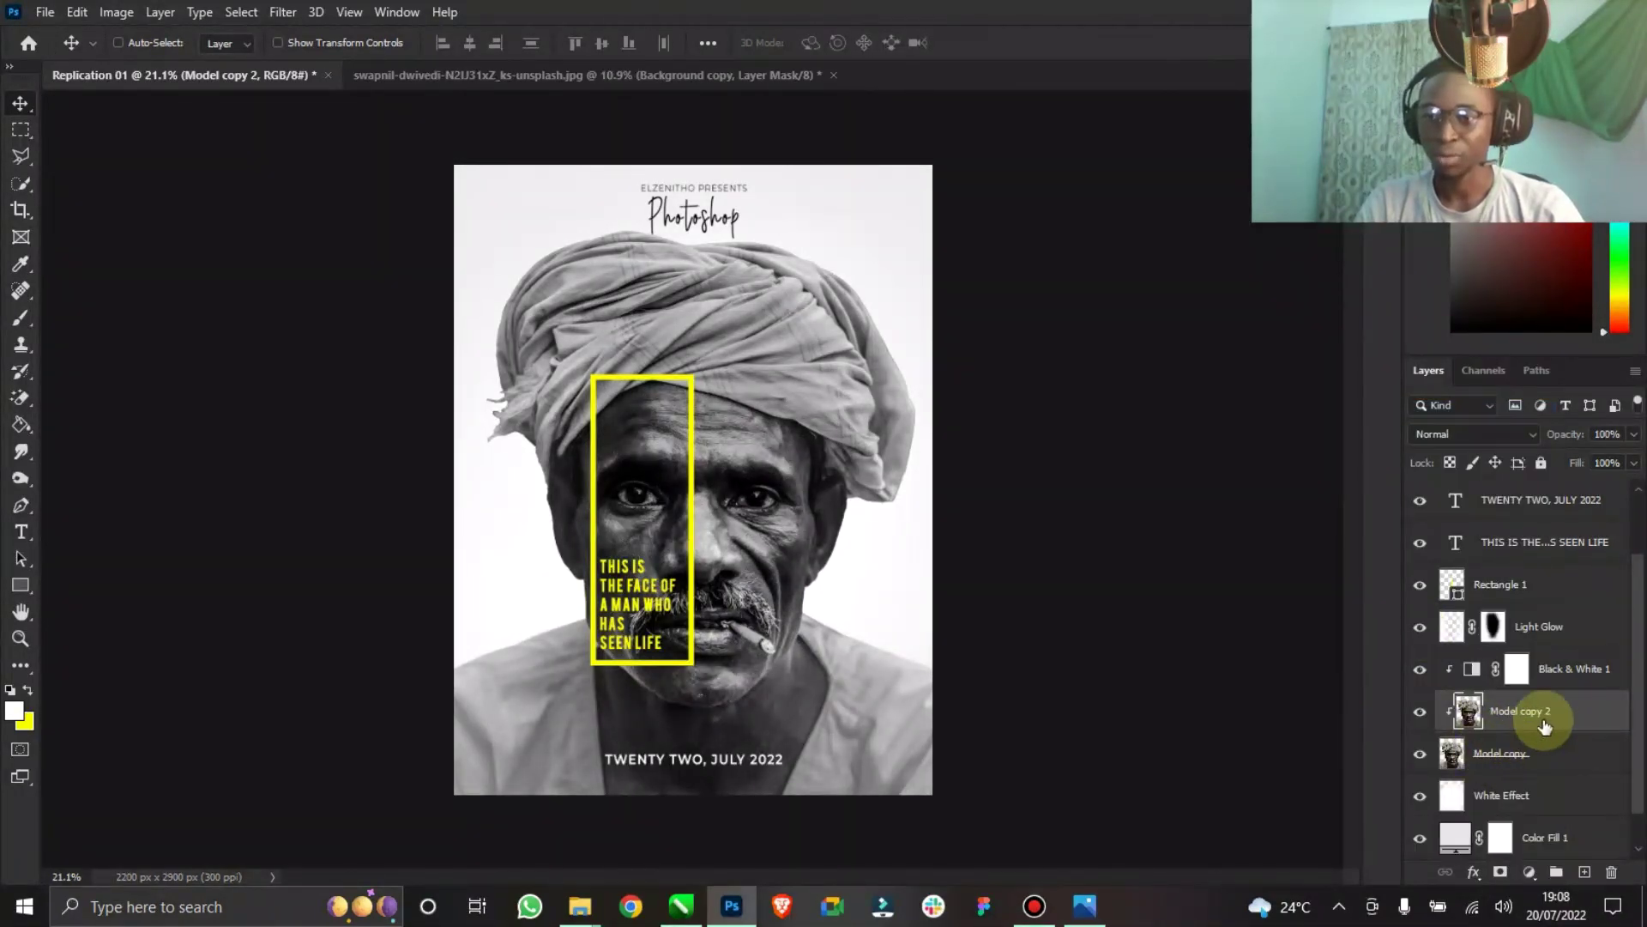
Rename the clipped duplicate layer as Model Blur.
double_click(1546, 715)
left_click_drag(1556, 709, 1524, 715)
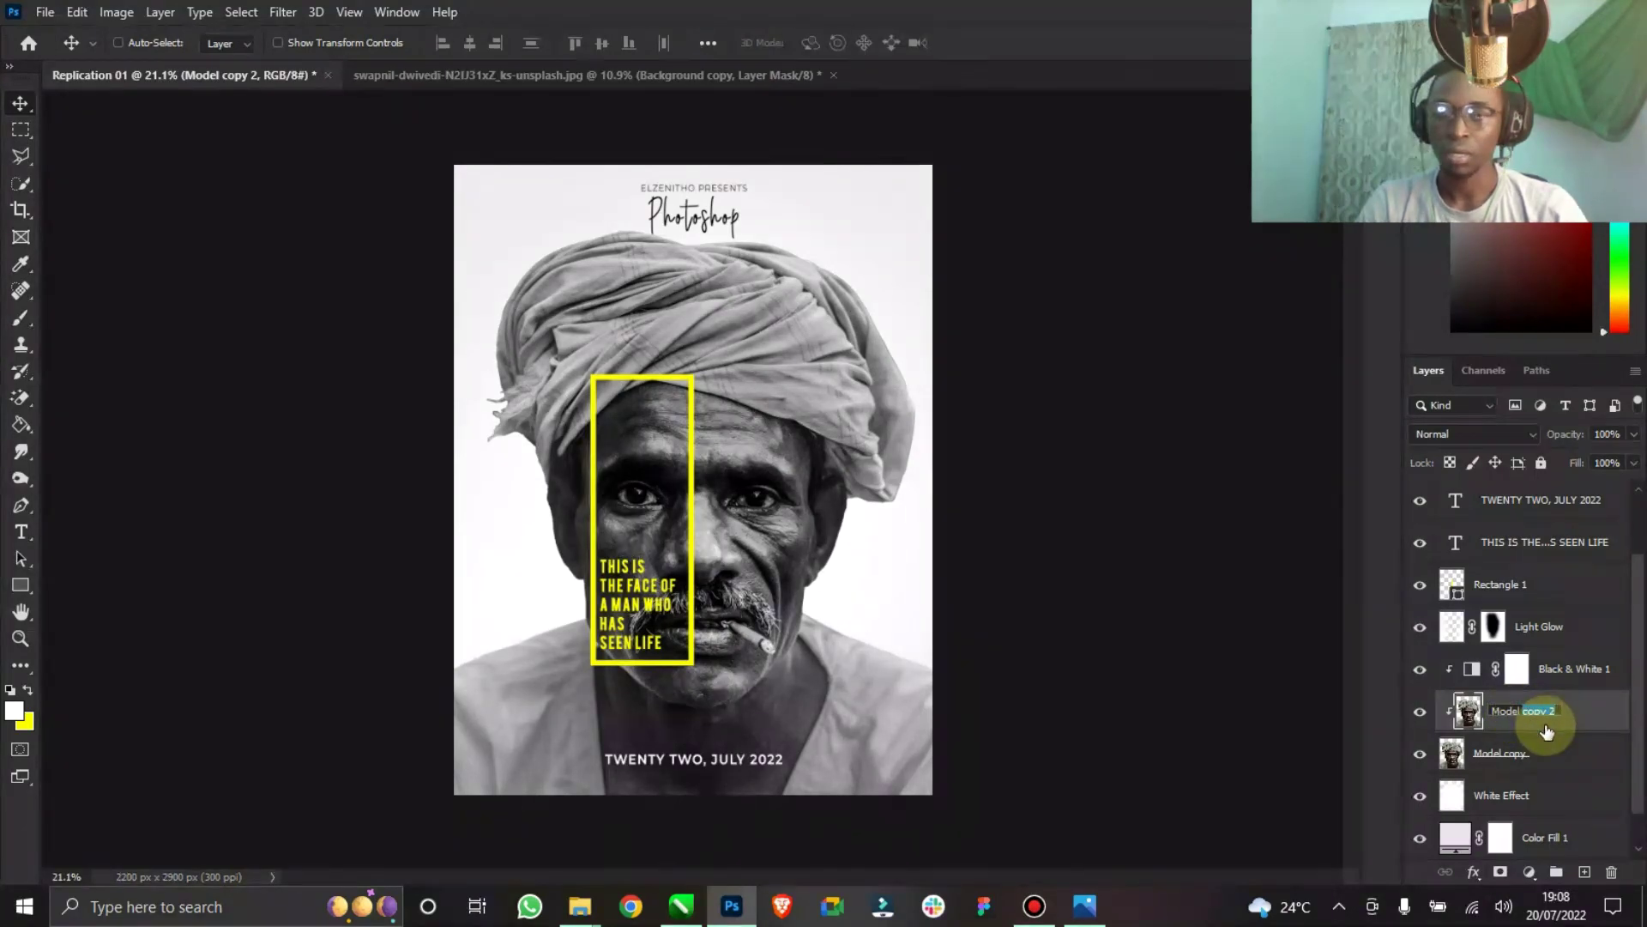
type("Blur")
key("Return")
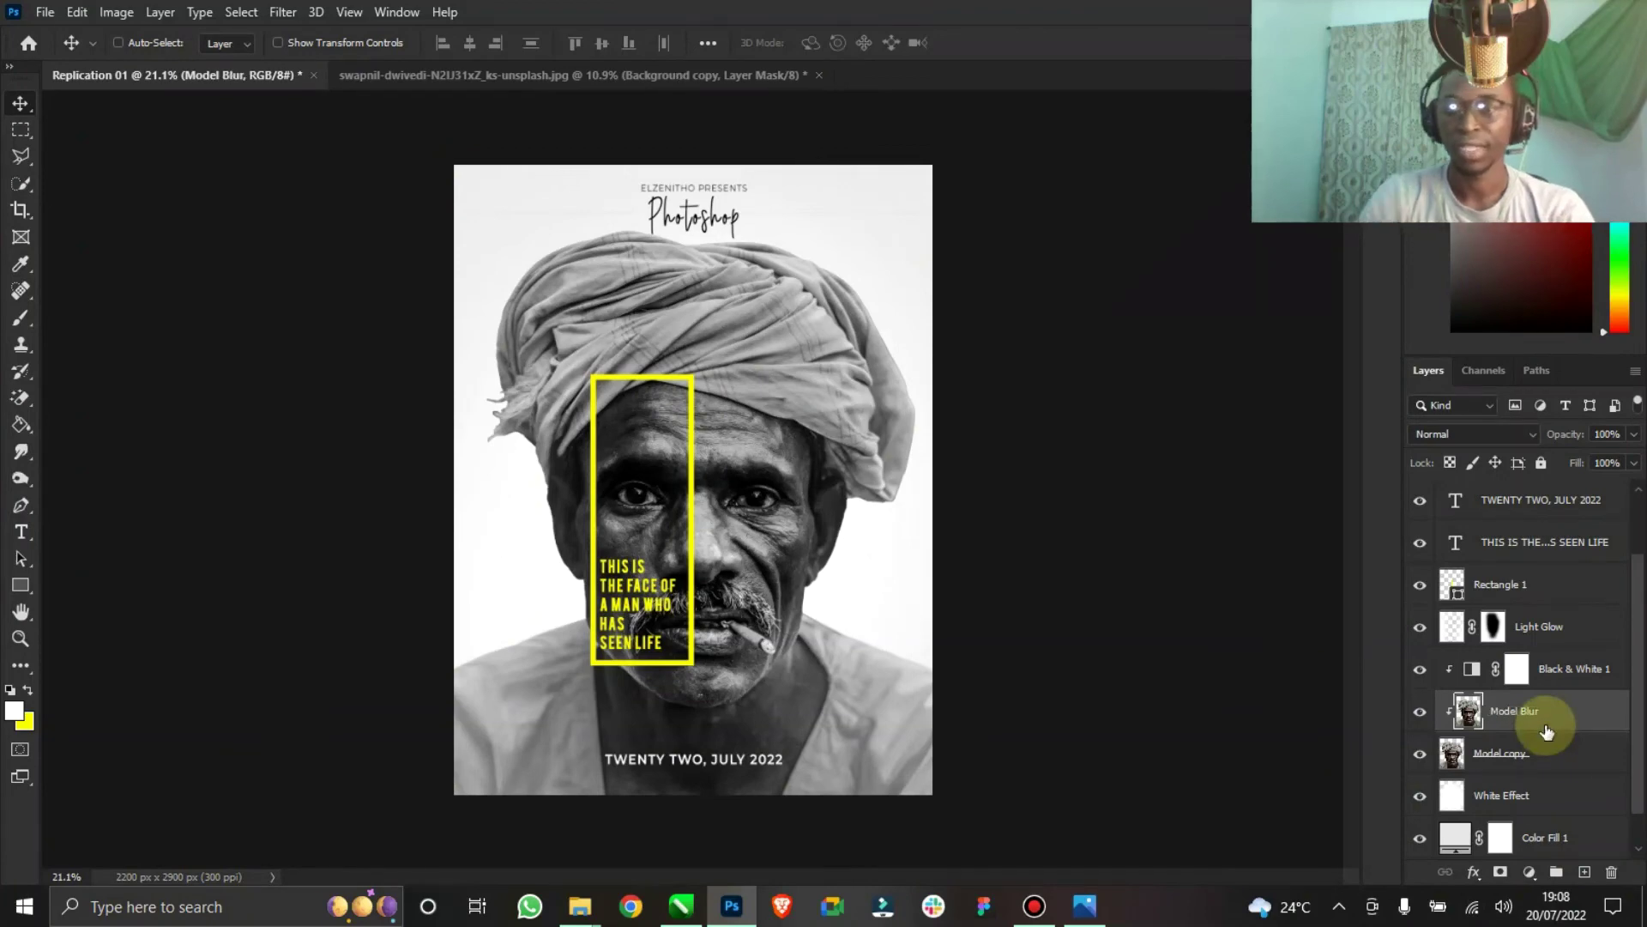
Apply a Gaussian Blur with a radius of about 9.4 pixels to the Model Blur layer.
left_click(288, 19)
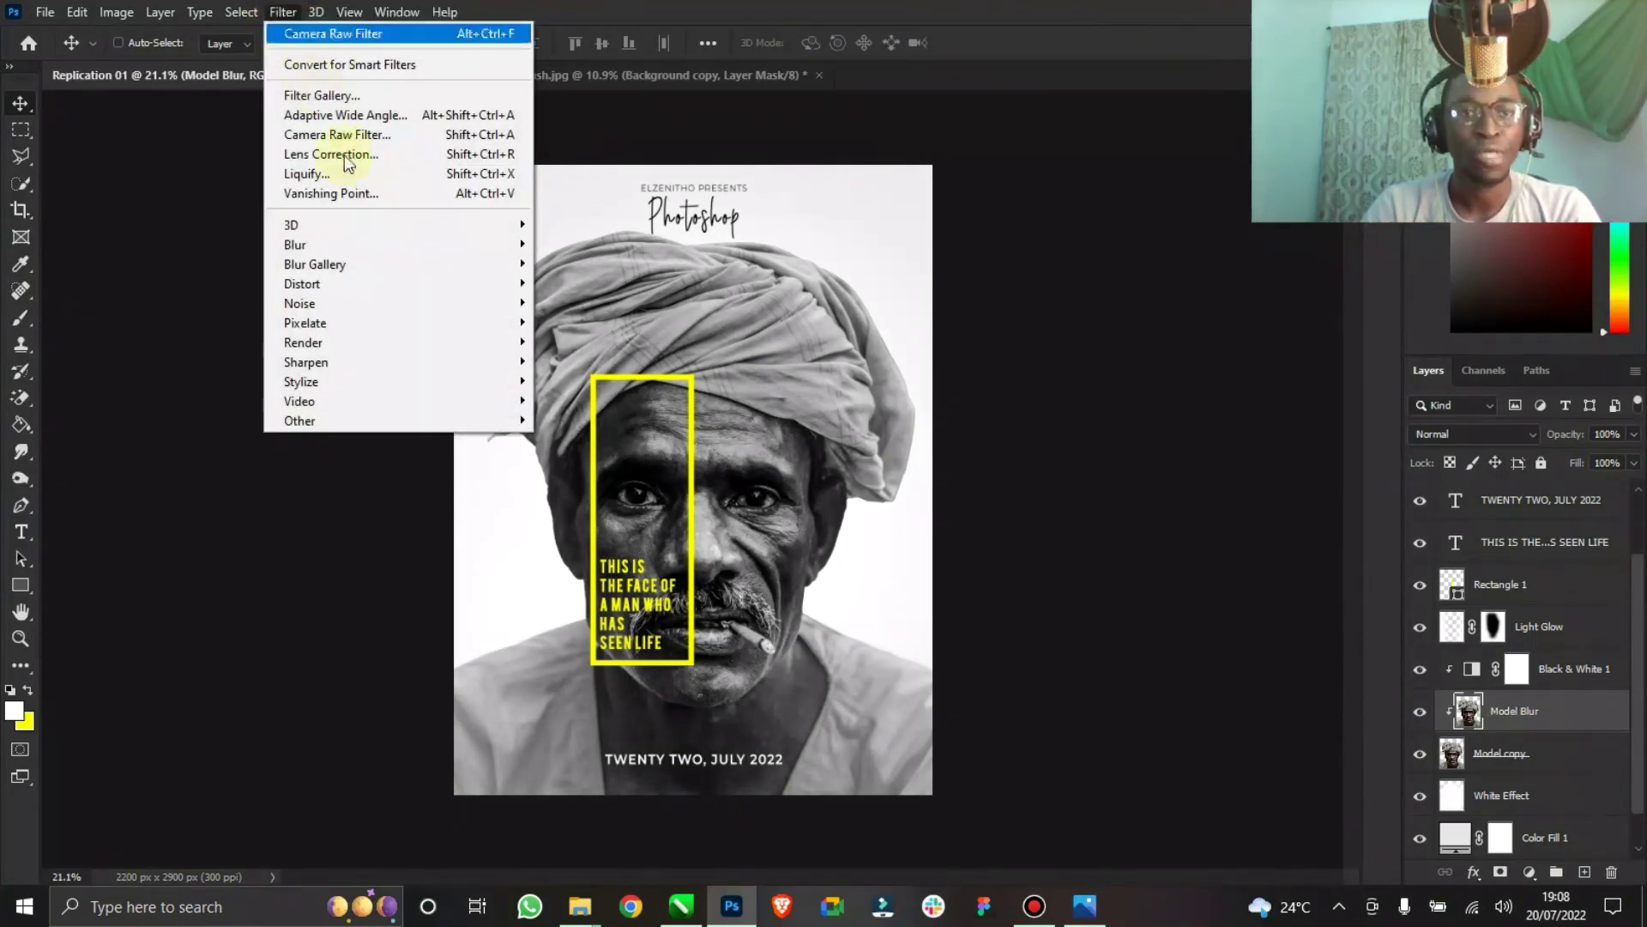
mouse_move(403, 243)
left_click(589, 322)
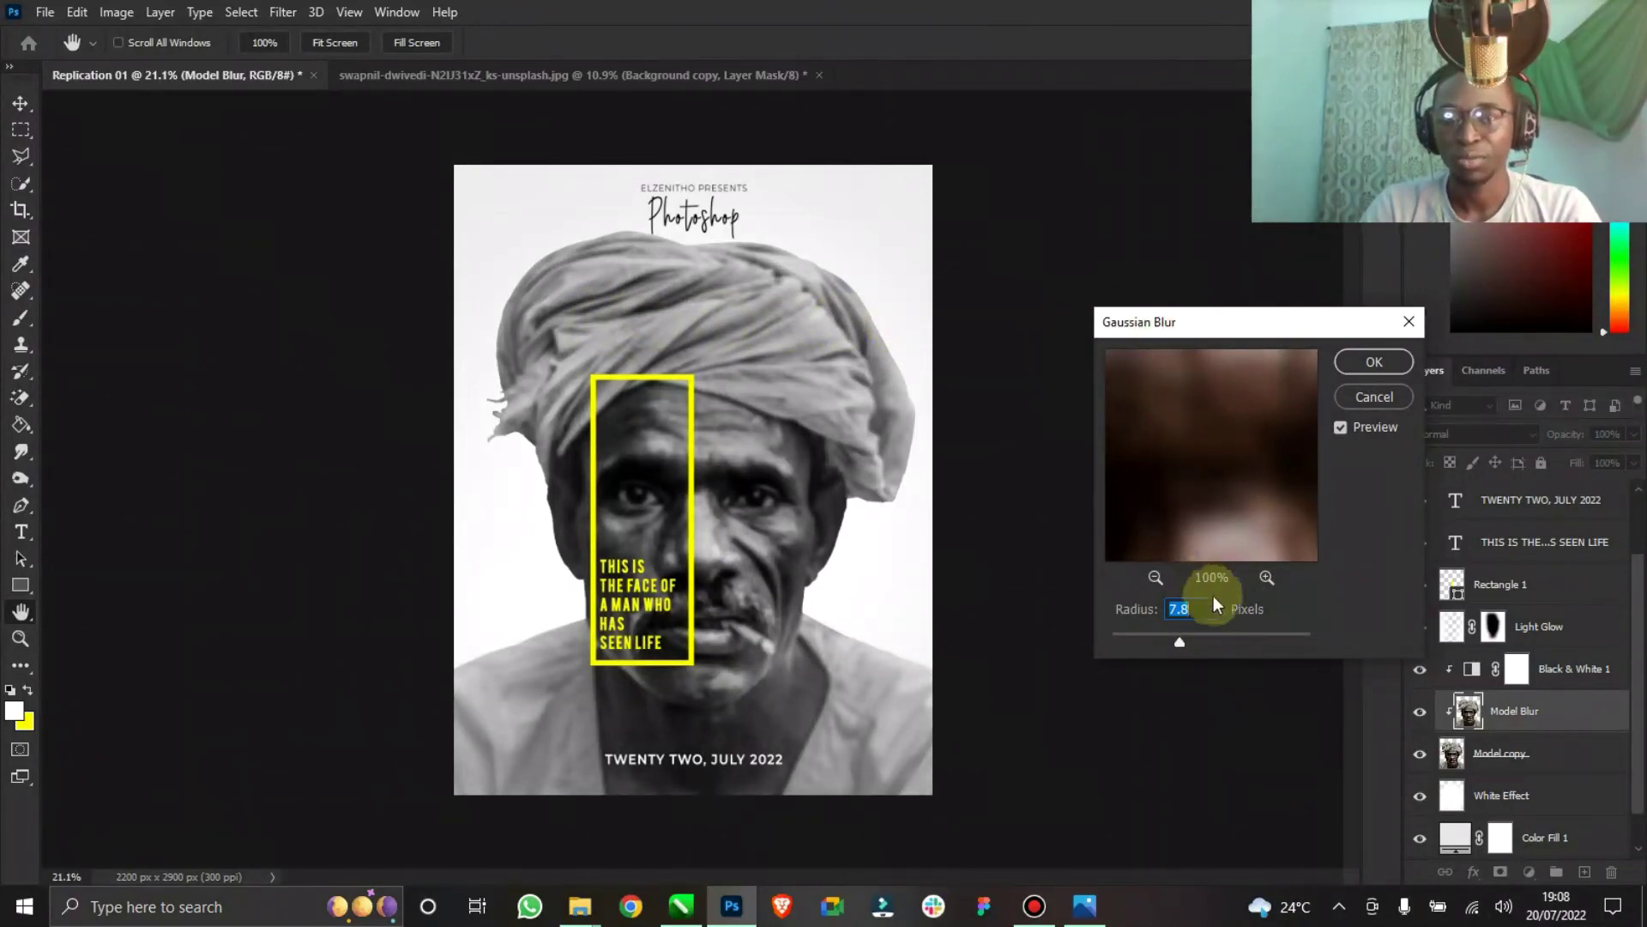
left_click(1206, 636)
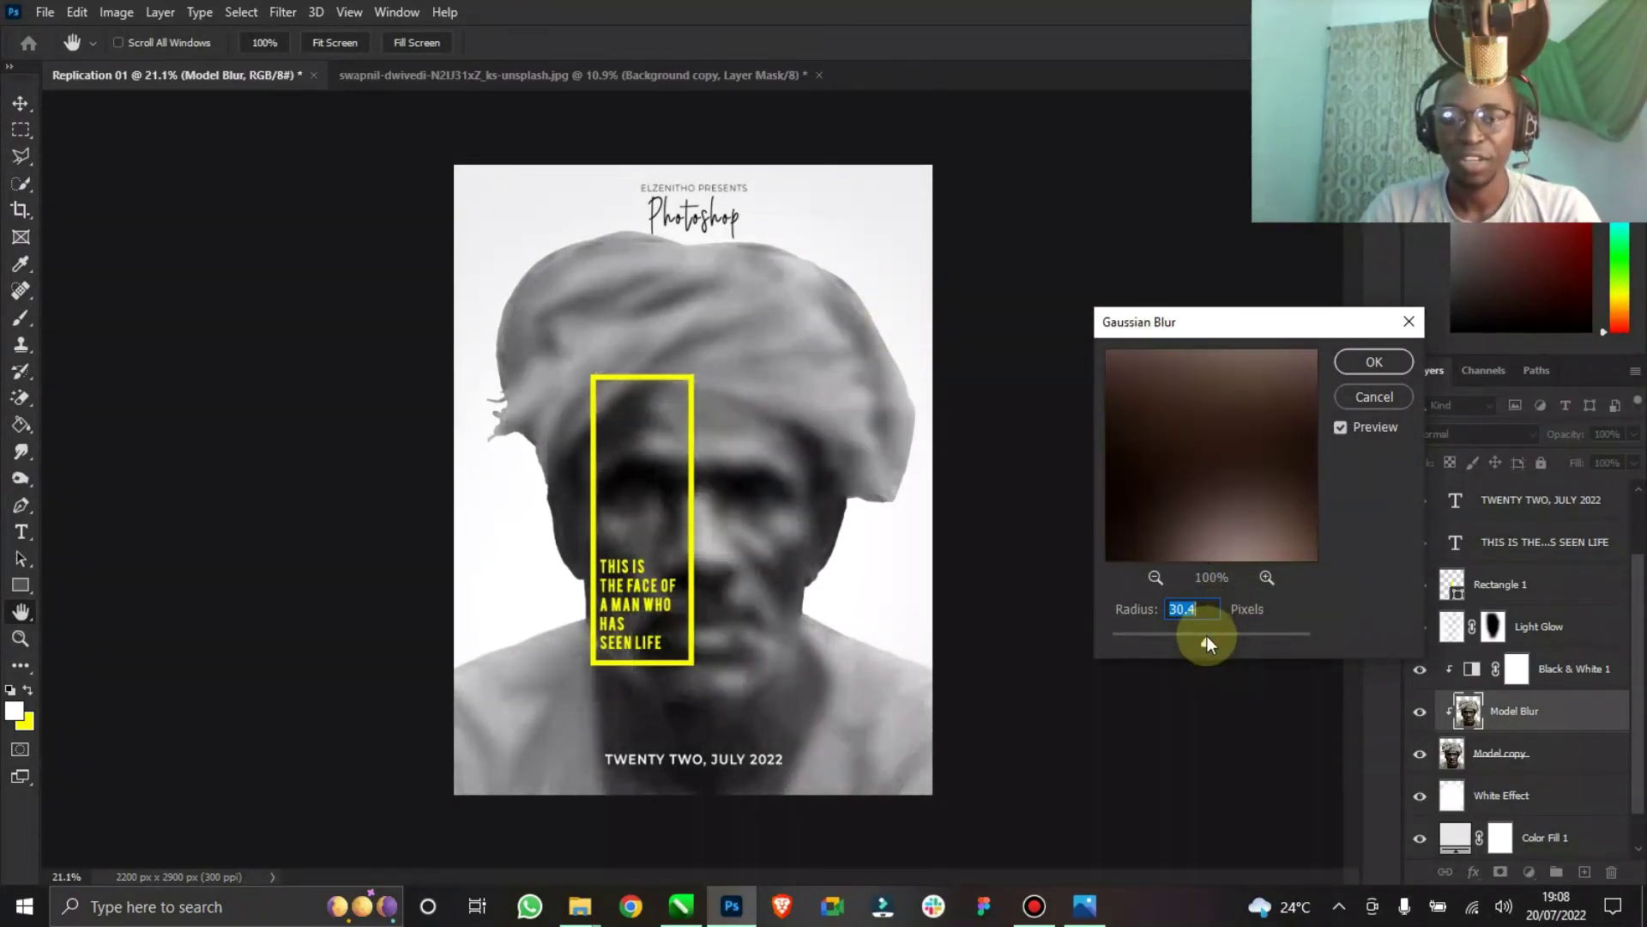
left_click(1185, 642)
left_click(1166, 646)
left_click(1187, 646)
left_click(1194, 643)
left_click(1187, 642)
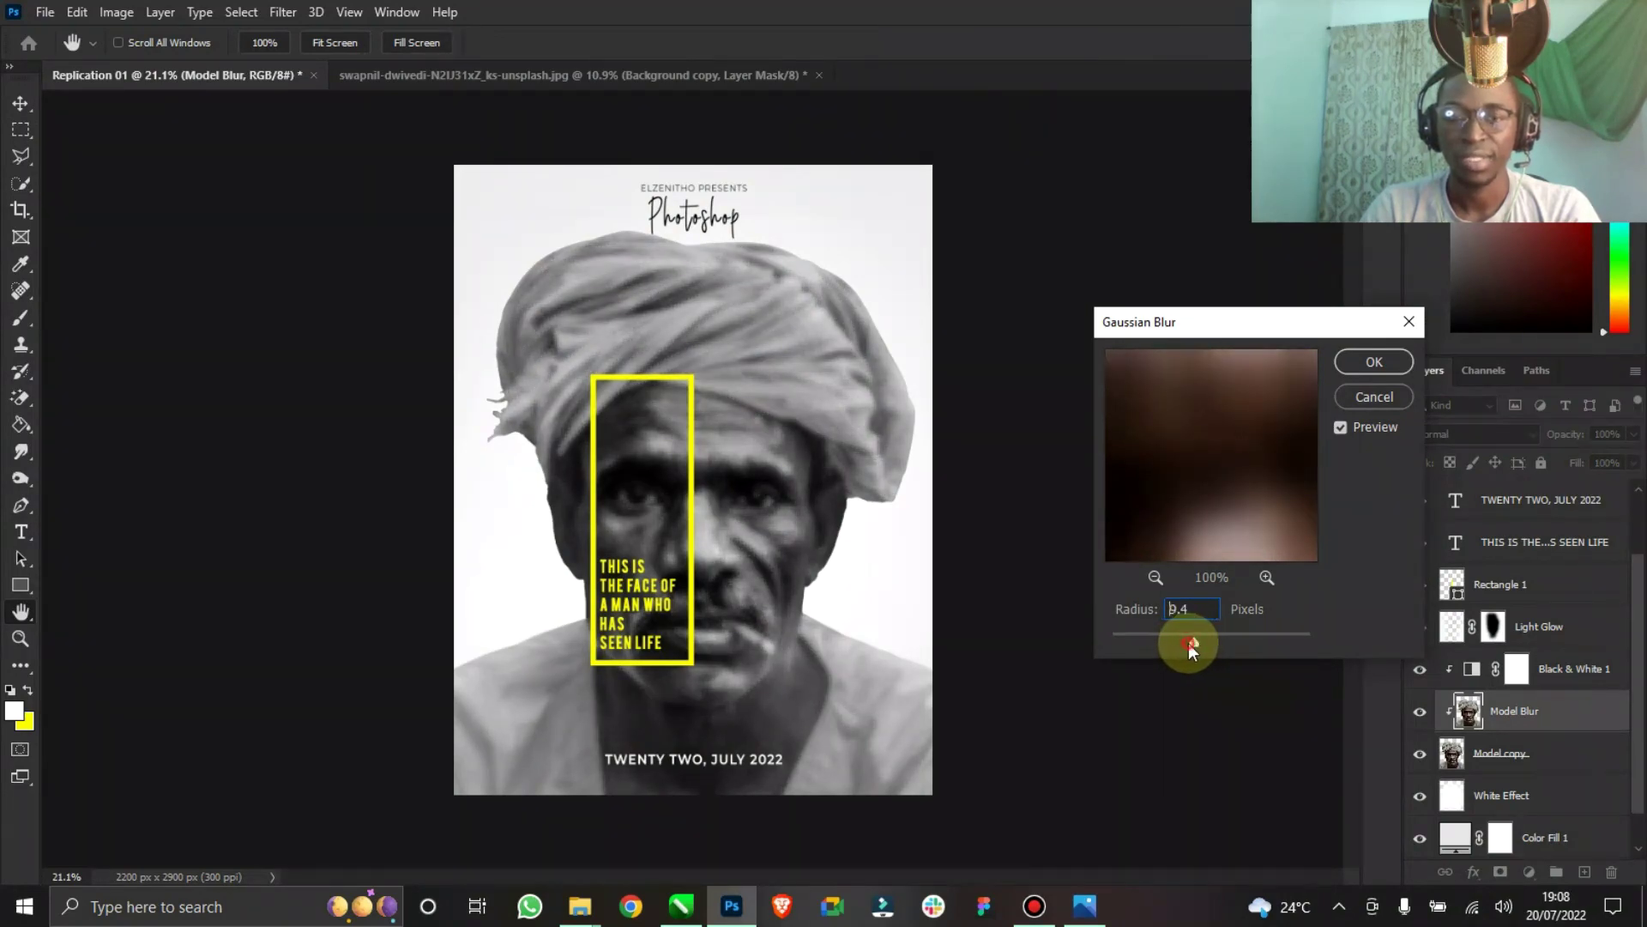
left_click(1359, 362)
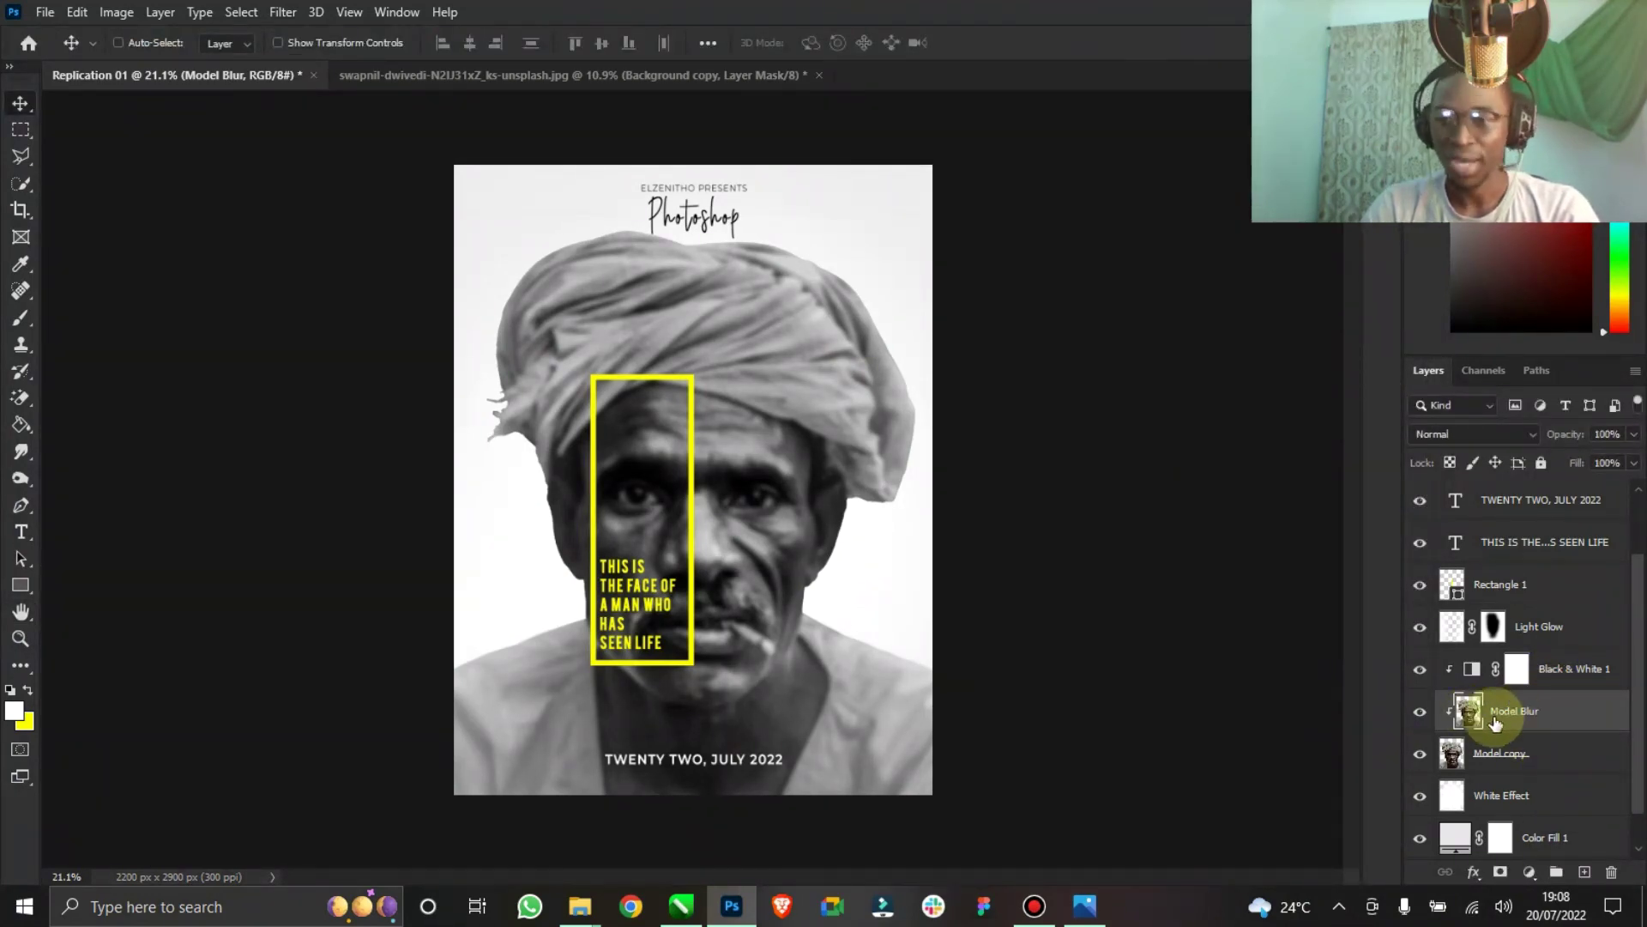
Add a layer mask to Model Blur and set up the Brush tool with 100% opacity and a size of 900.
left_click(1500, 874)
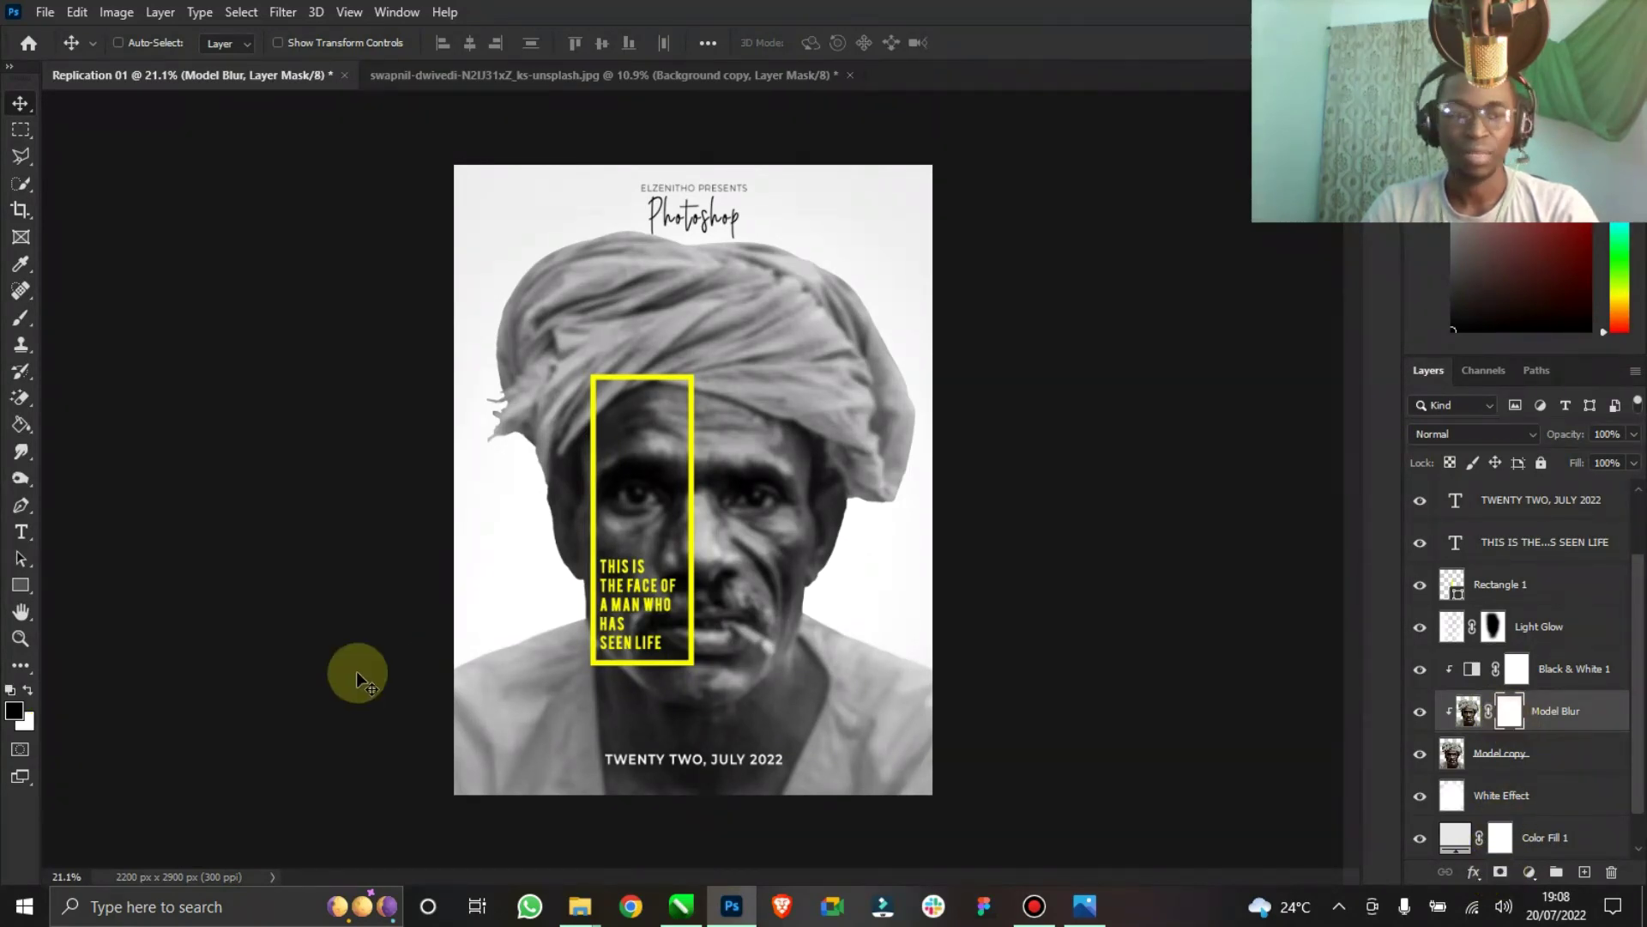
left_click(21, 318)
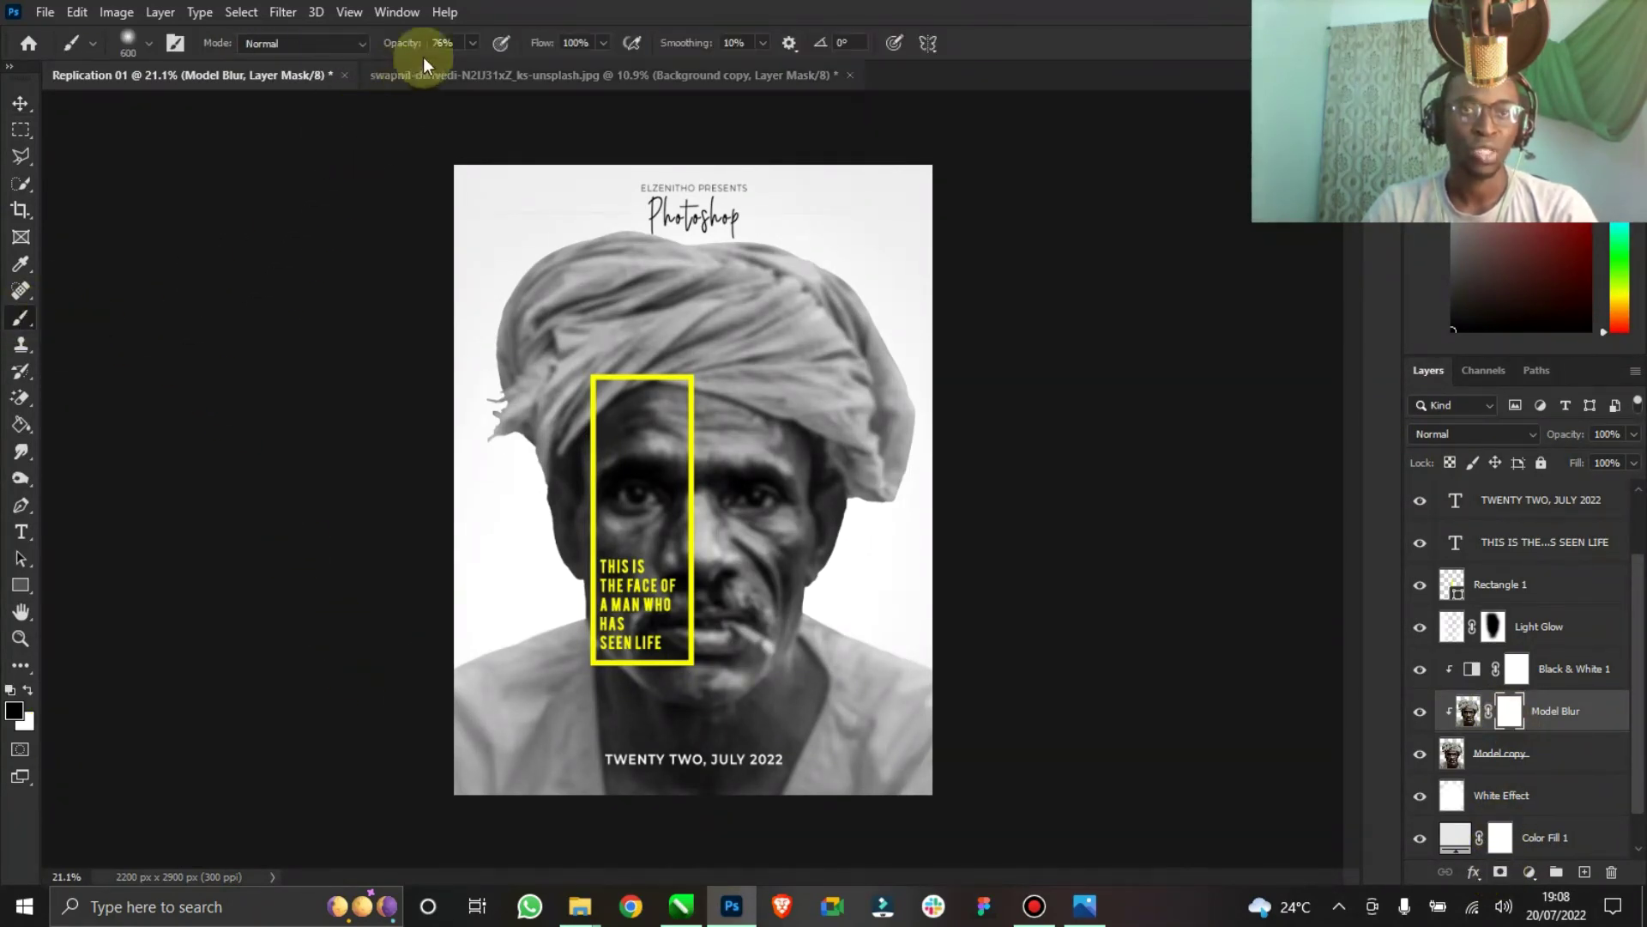
left_click(470, 44)
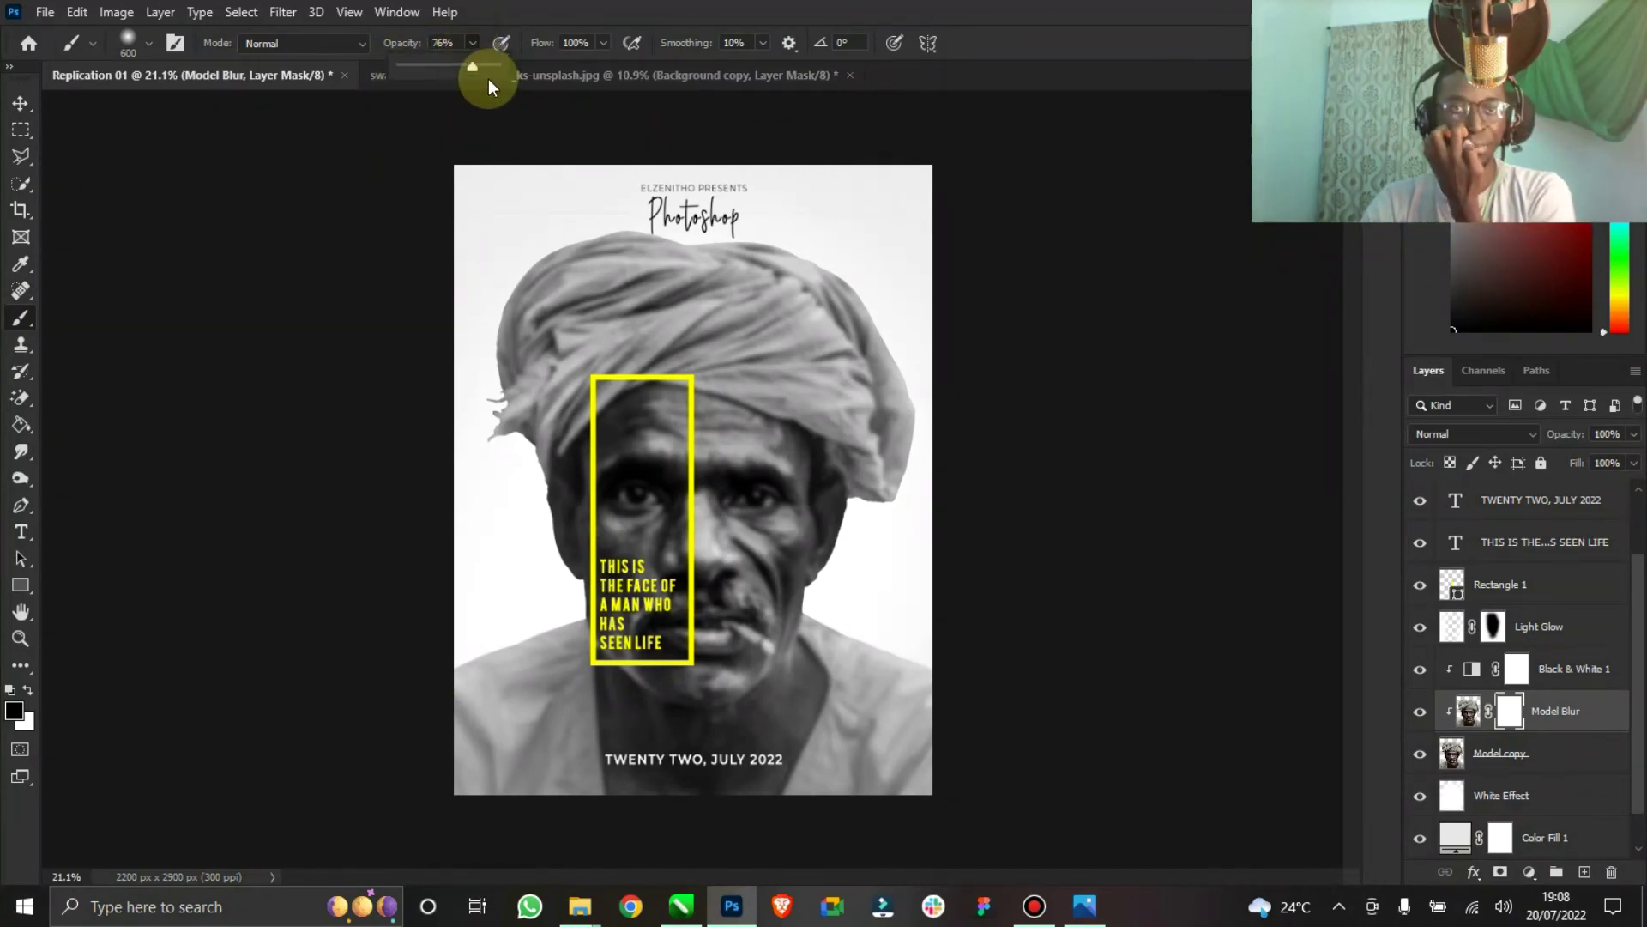
left_click_drag(472, 66, 504, 68)
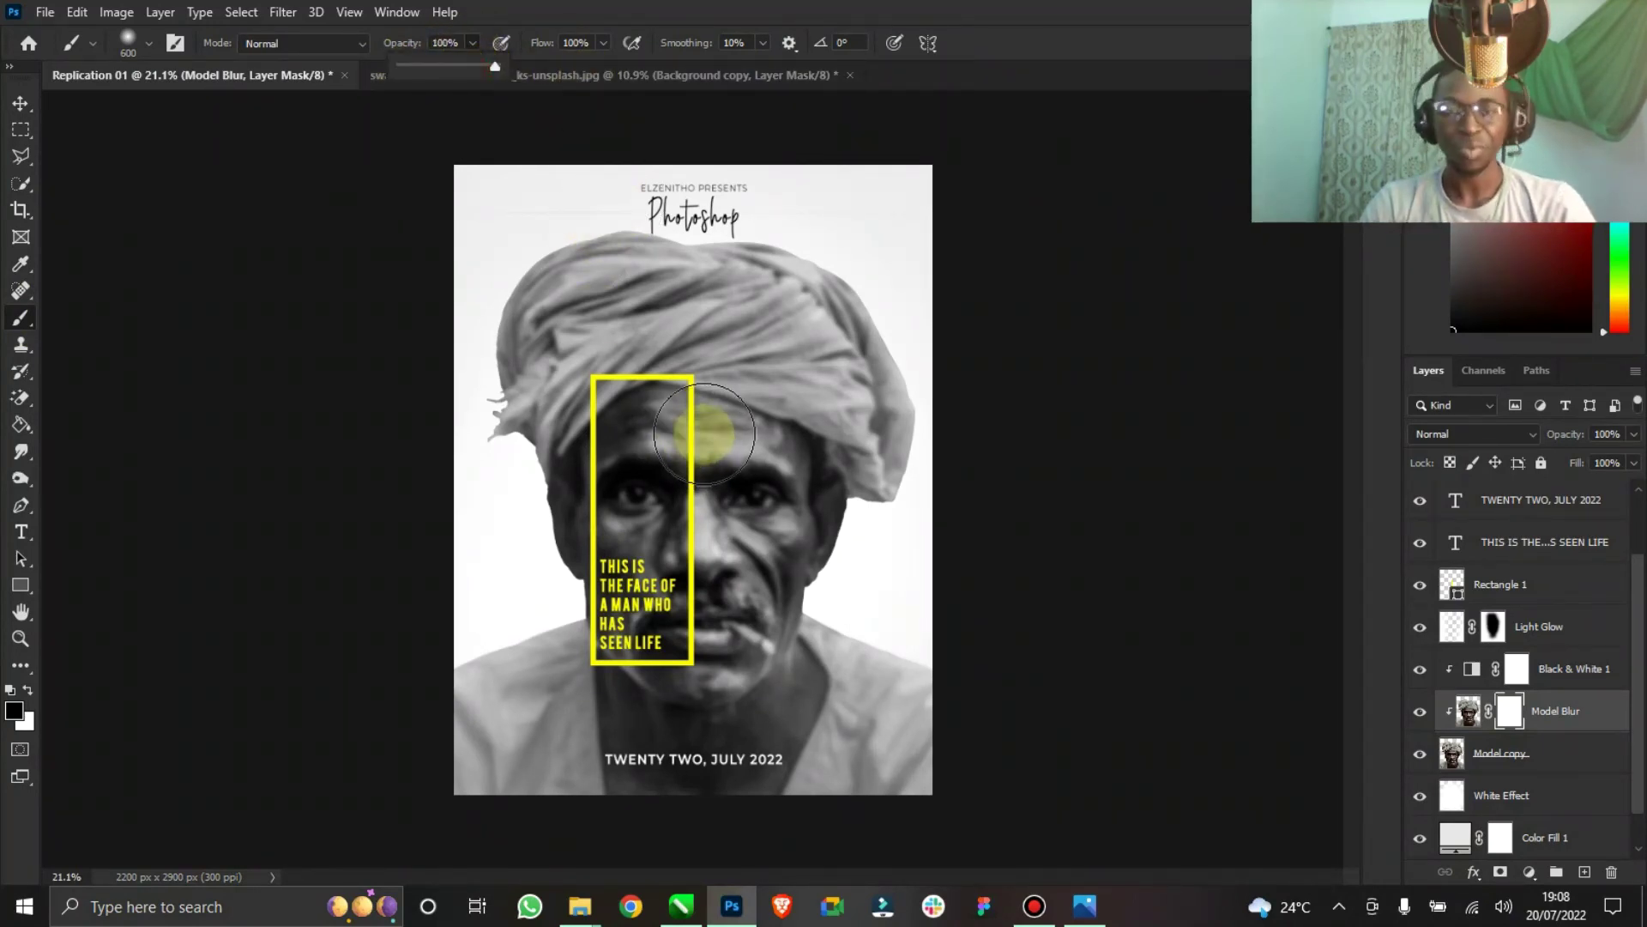
key("bracketright")
key("bracketright")
key("bracketright")
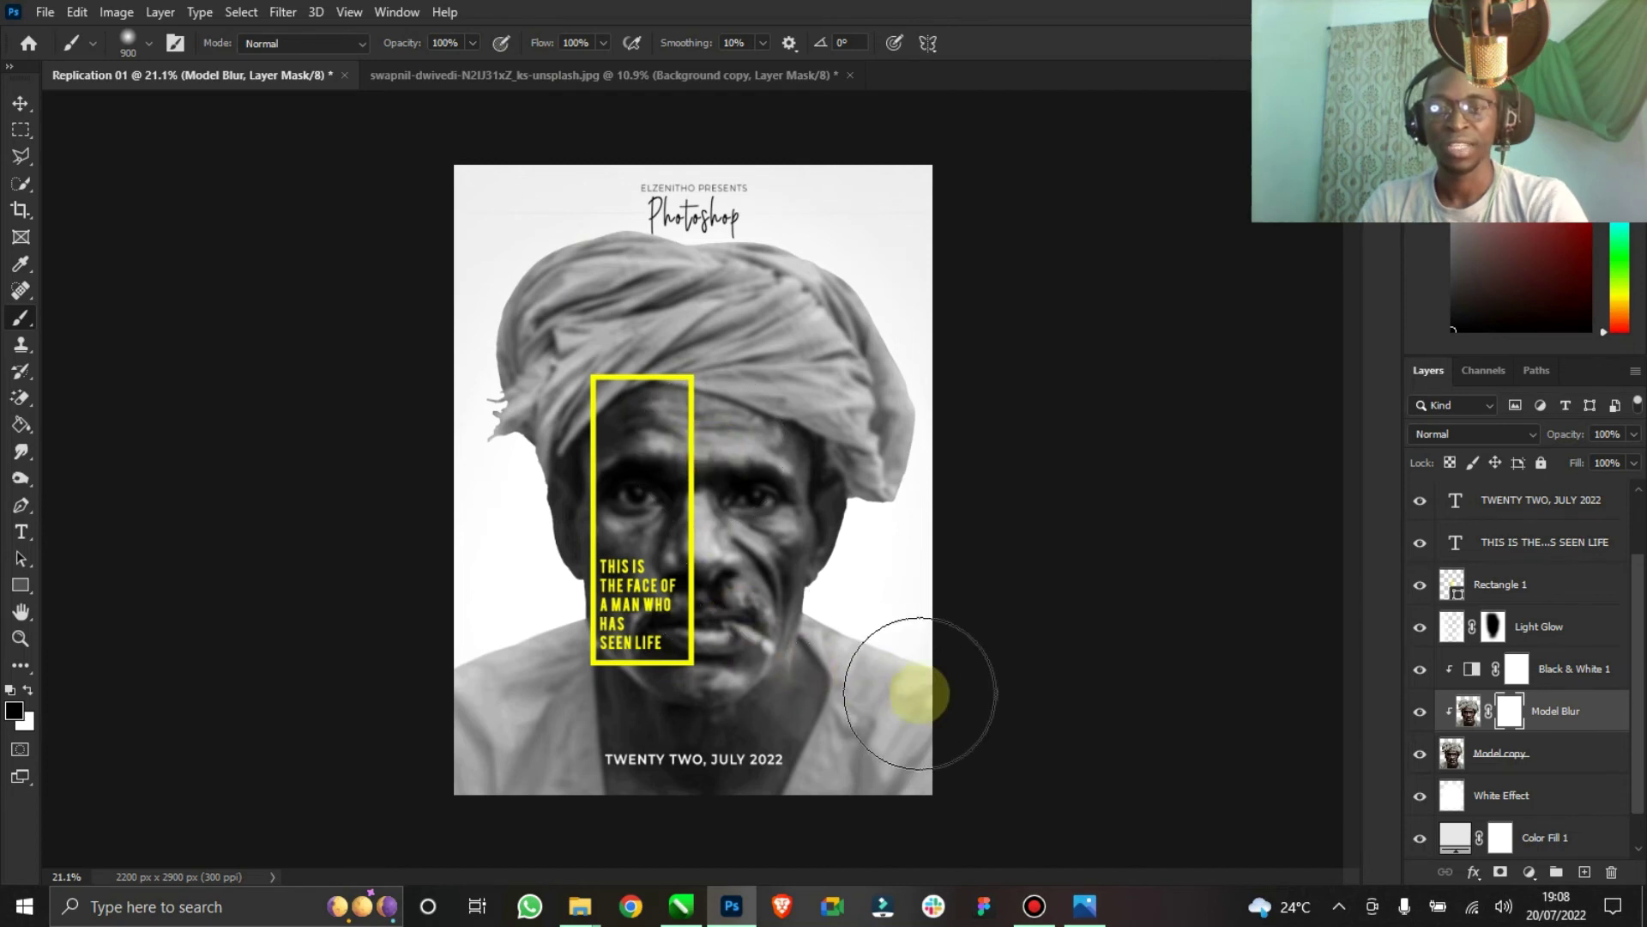
Check the focus on the face and shoulders in the reference image and return to the poster.
left_click(1094, 913)
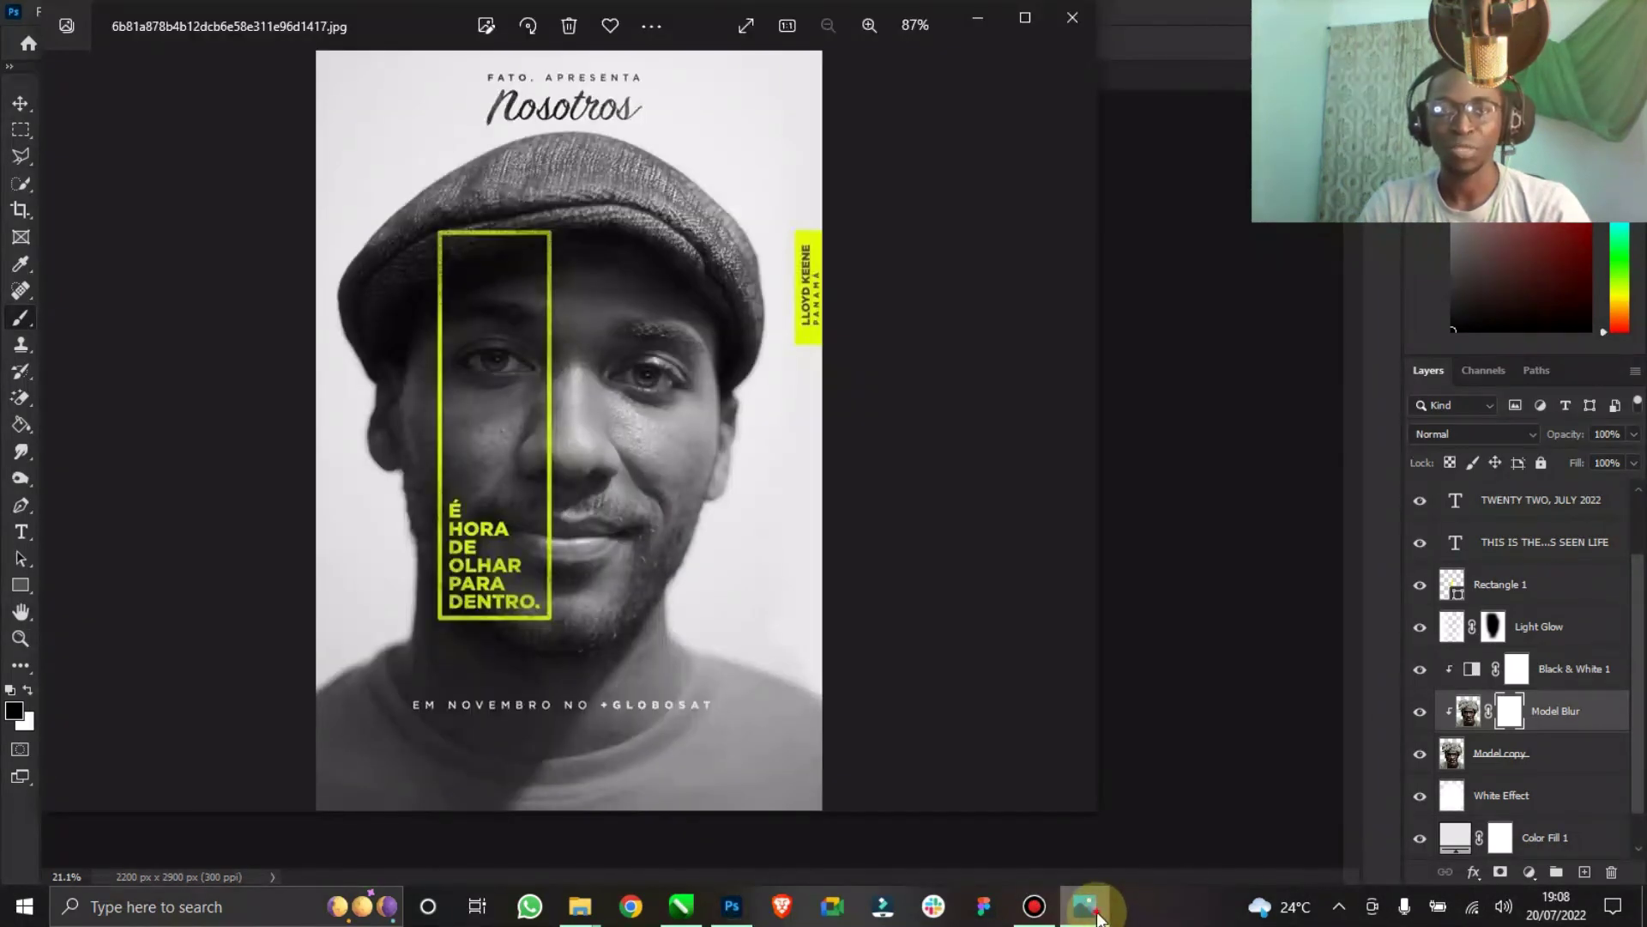
left_click(1099, 917)
left_click(1094, 915)
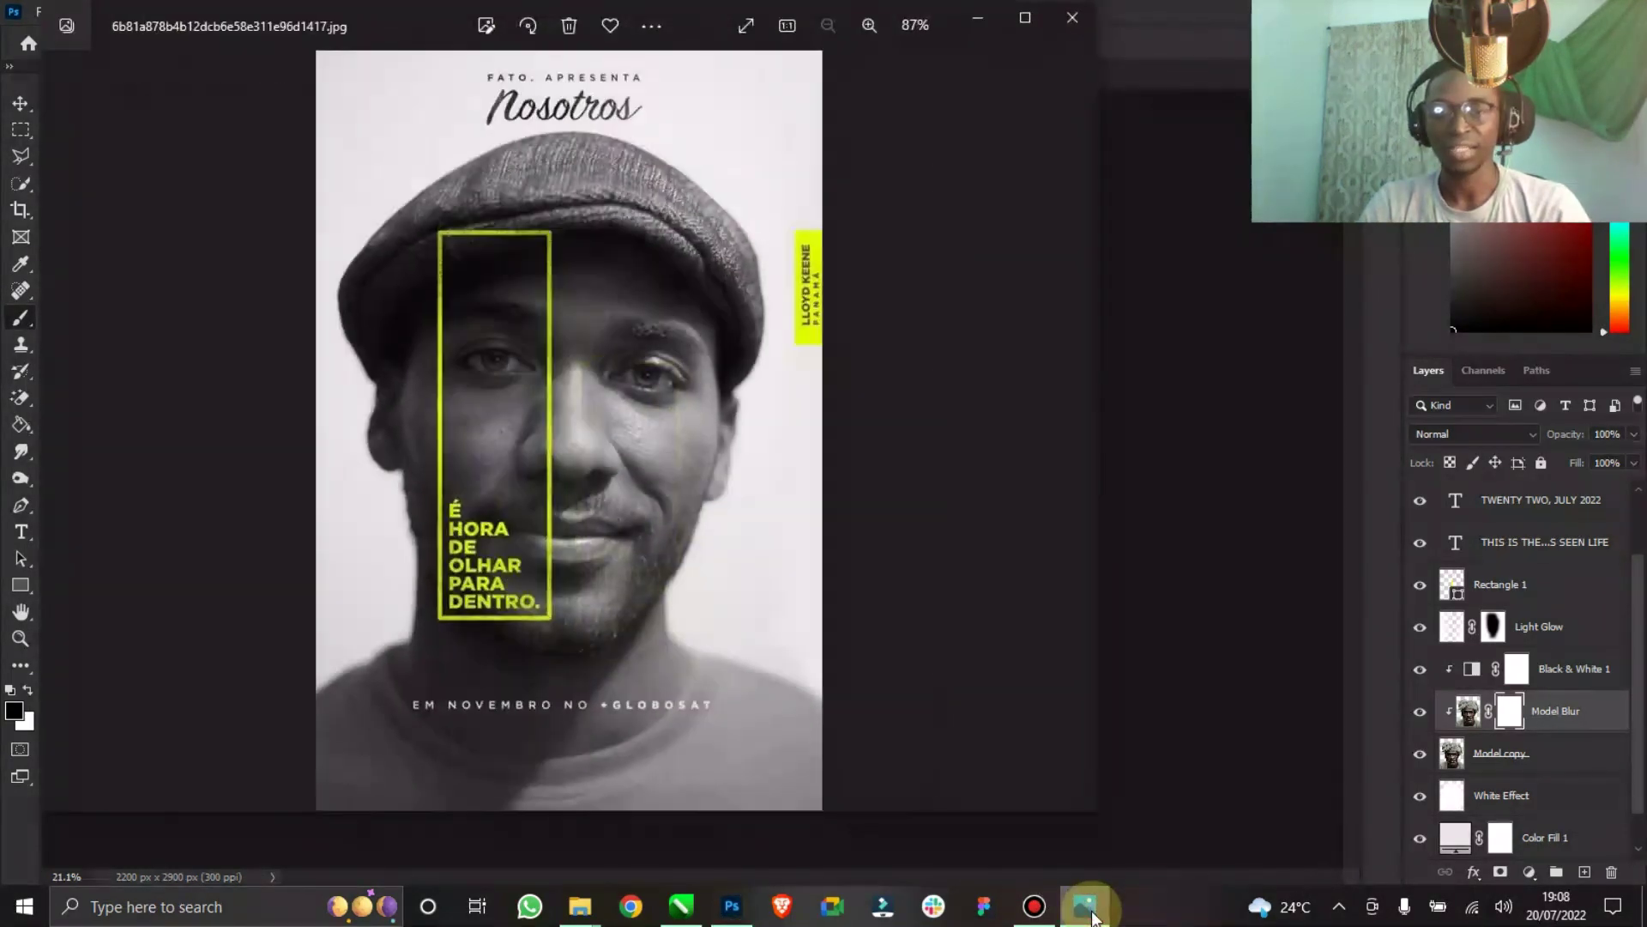
left_click(1092, 915)
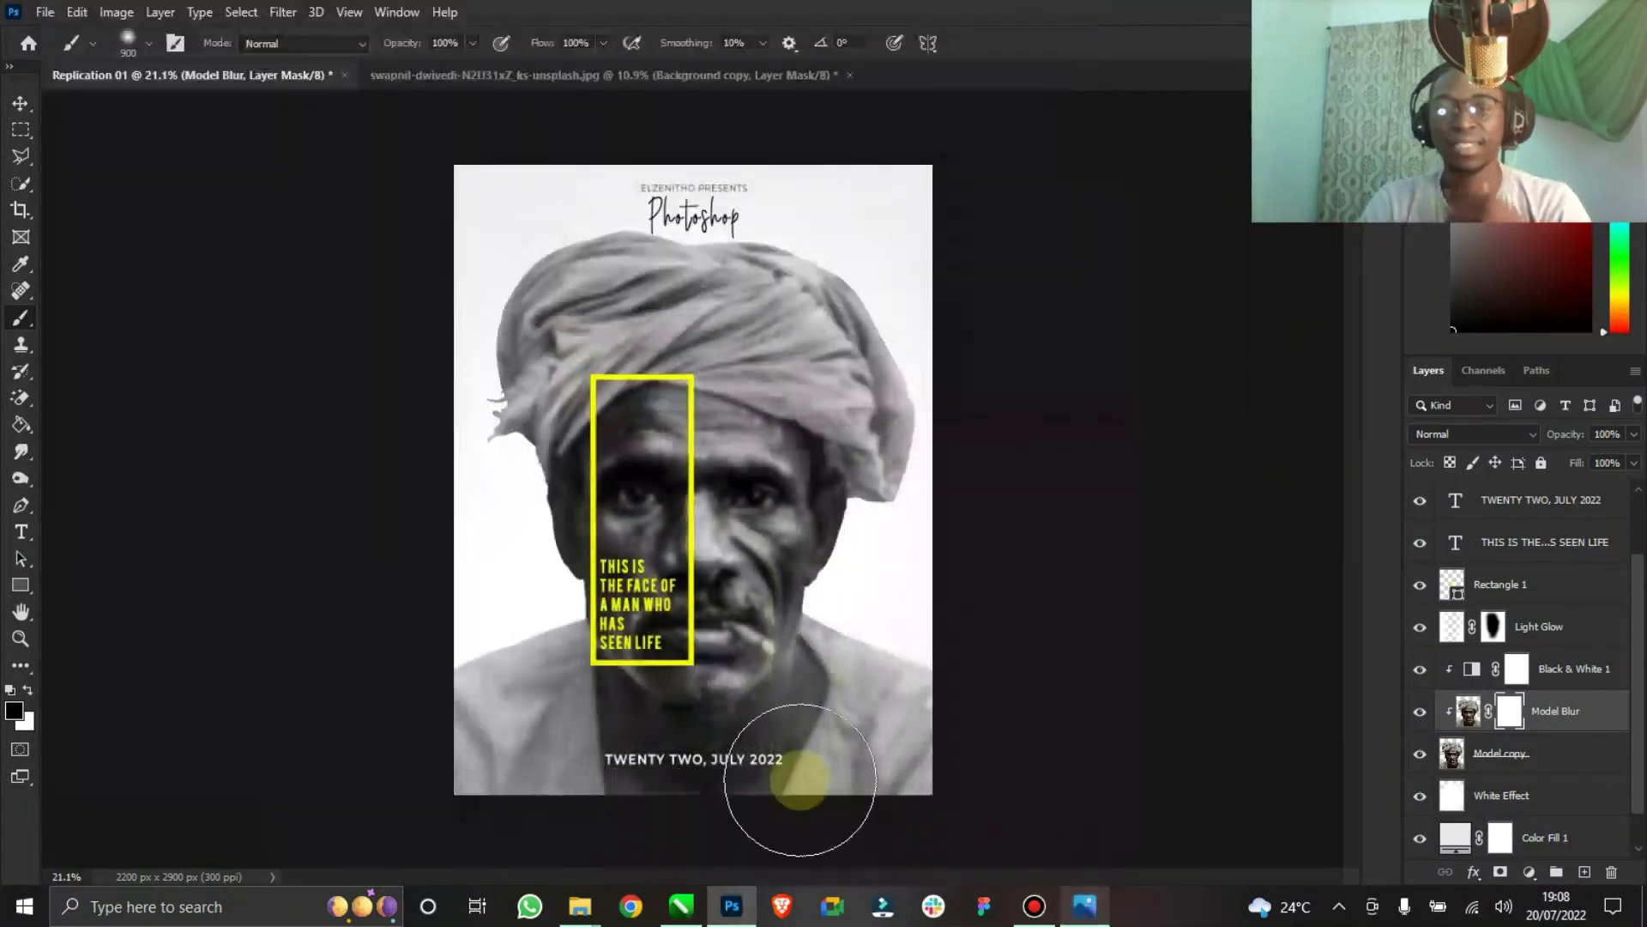
Paint black over the face and central turban on the Model Blur mask, keeping the outer areas blurred.
mouse_move(731, 441)
left_mouse_down()
mouse_move(665, 431)
mouse_move(708, 522)
mouse_move(699, 566)
mouse_move(723, 524)
mouse_move(691, 610)
mouse_move(704, 620)
mouse_move(713, 596)
mouse_move(667, 620)
mouse_move(671, 456)
mouse_move(650, 414)
mouse_move(668, 373)
mouse_move(716, 395)
mouse_move(785, 393)
mouse_move(785, 429)
mouse_move(651, 397)
mouse_move(624, 368)
mouse_move(627, 410)
mouse_move(648, 377)
left_mouse_up()
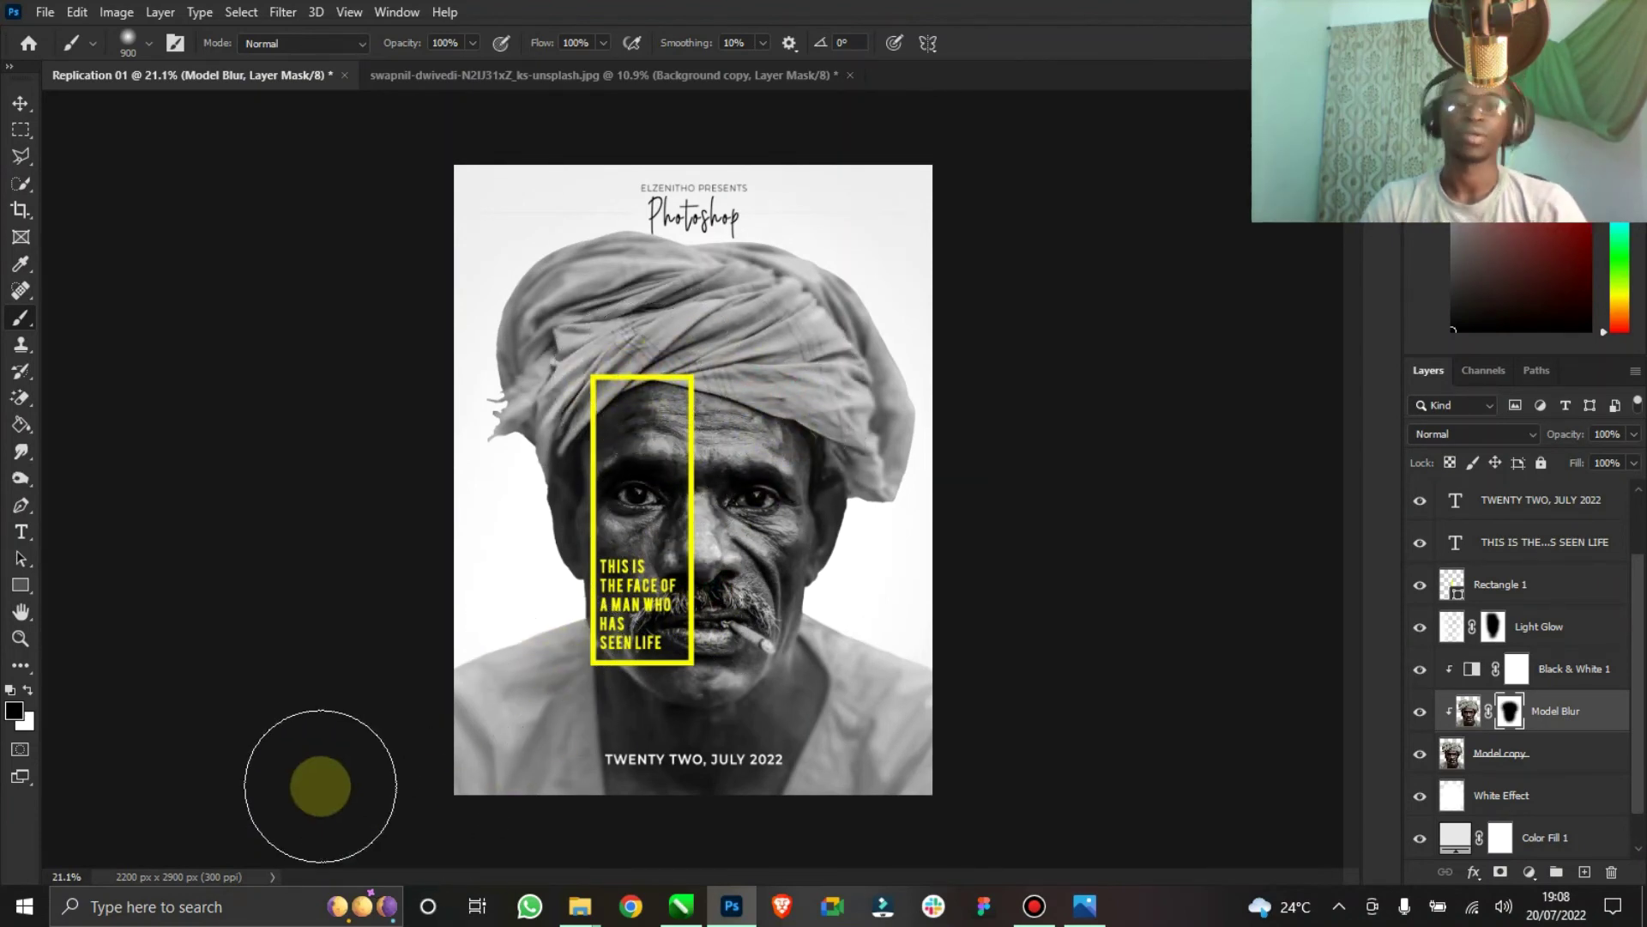
left_click(20, 102)
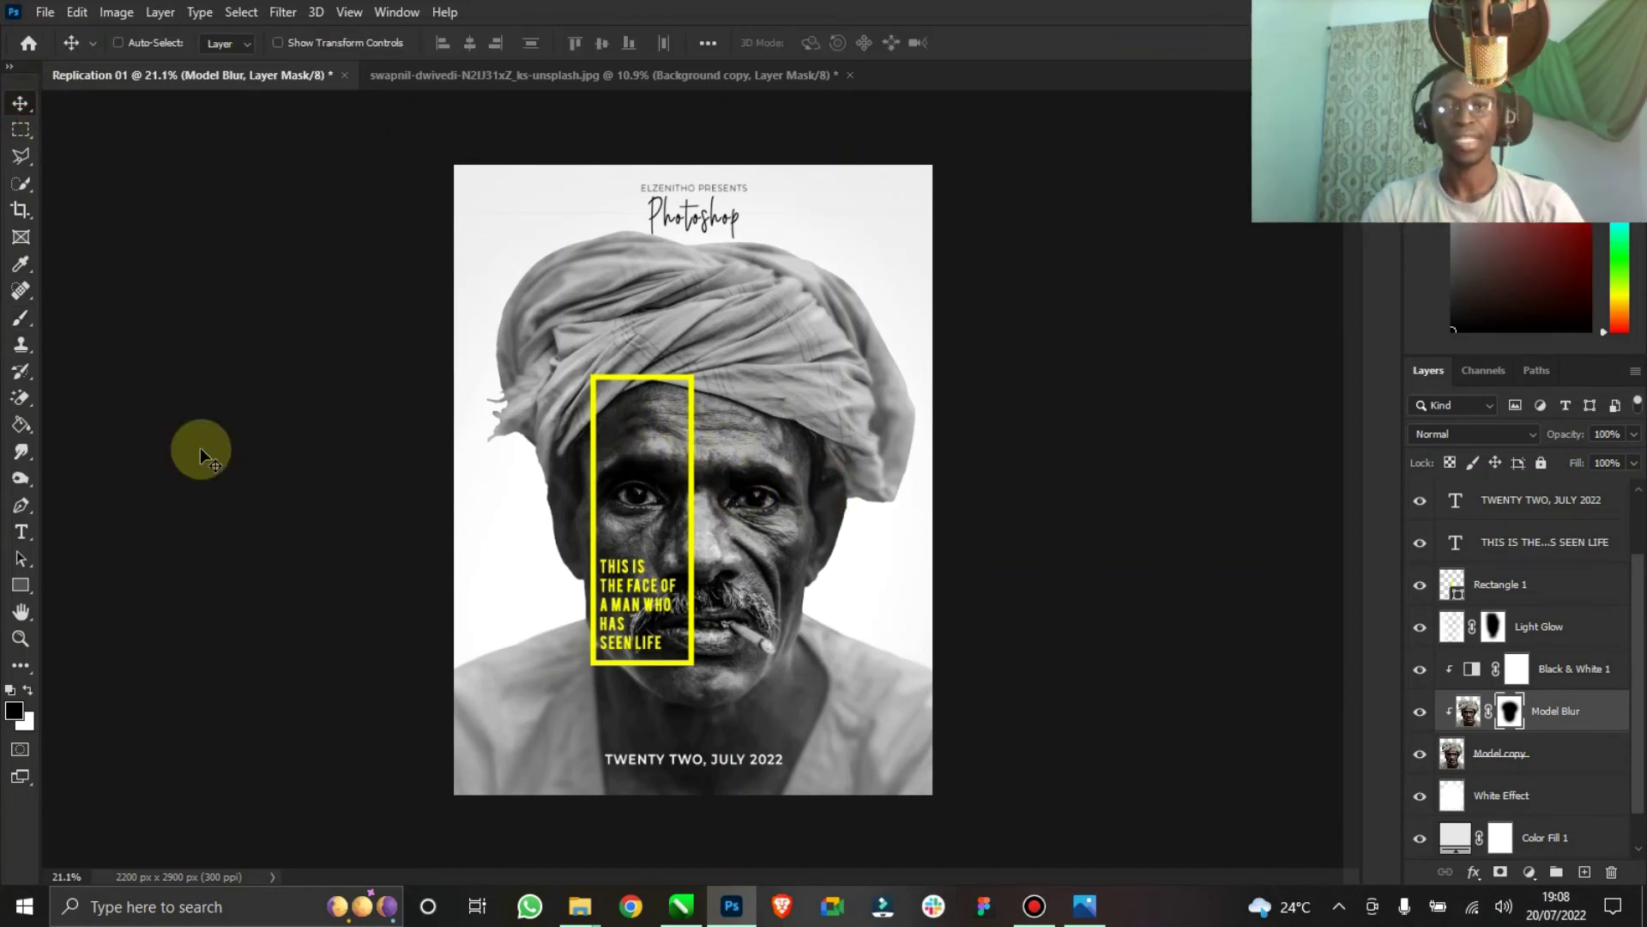
Review the whole poster against the reference image, including its yellow side label.
left_click(20, 637)
left_click_drag(824, 471, 792, 473)
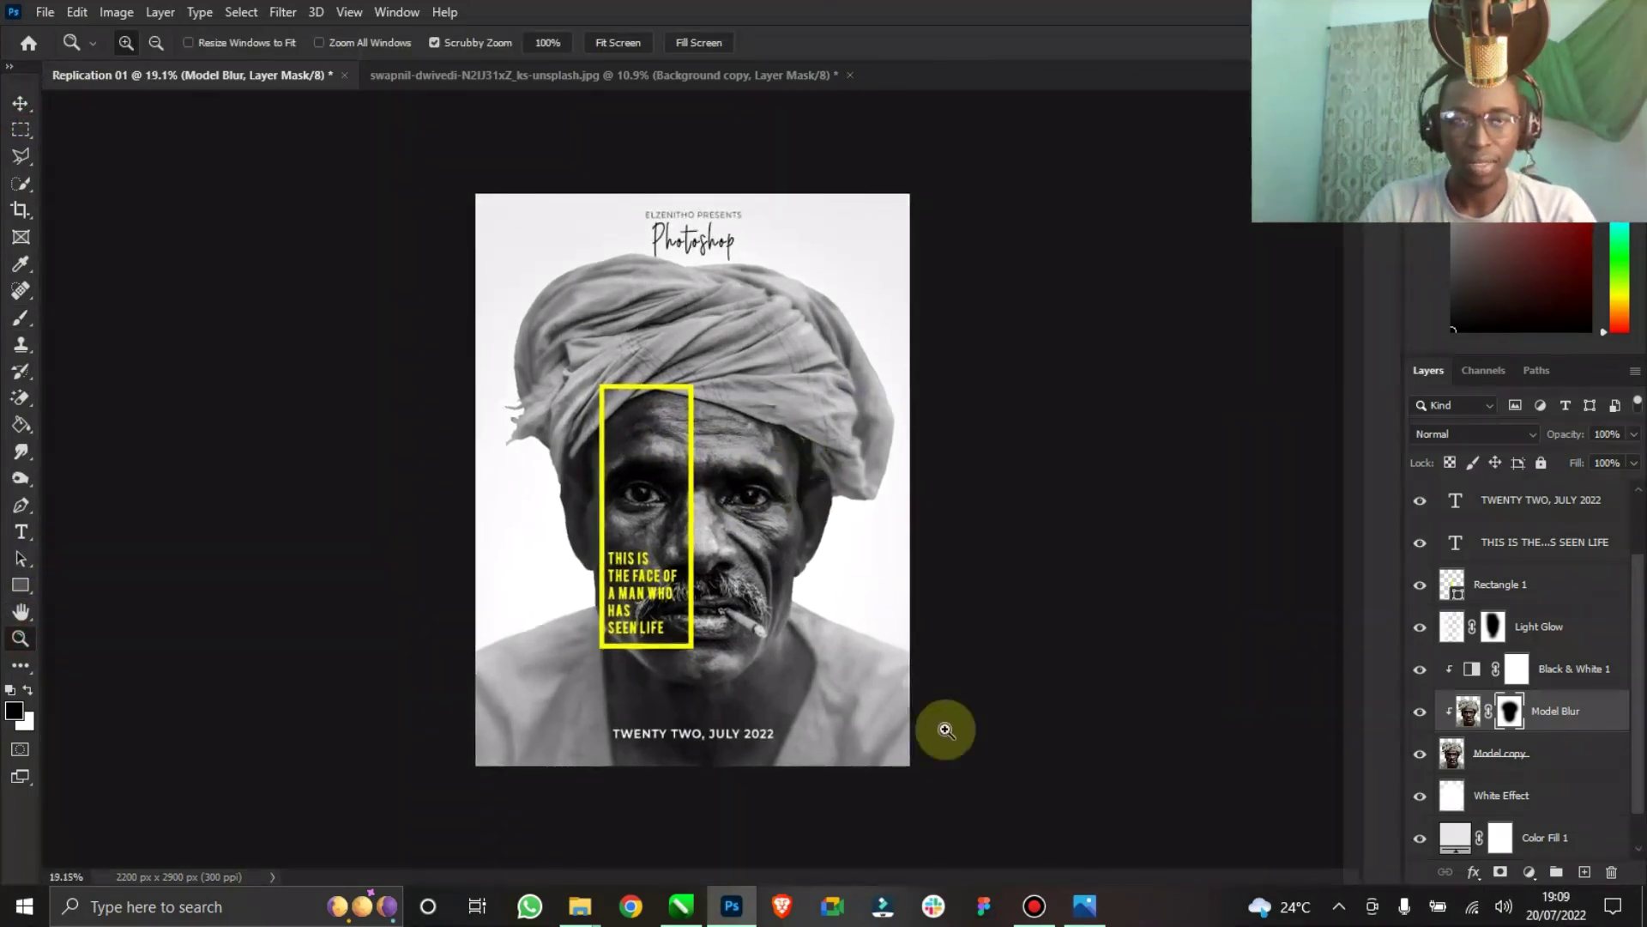
left_click(1104, 910)
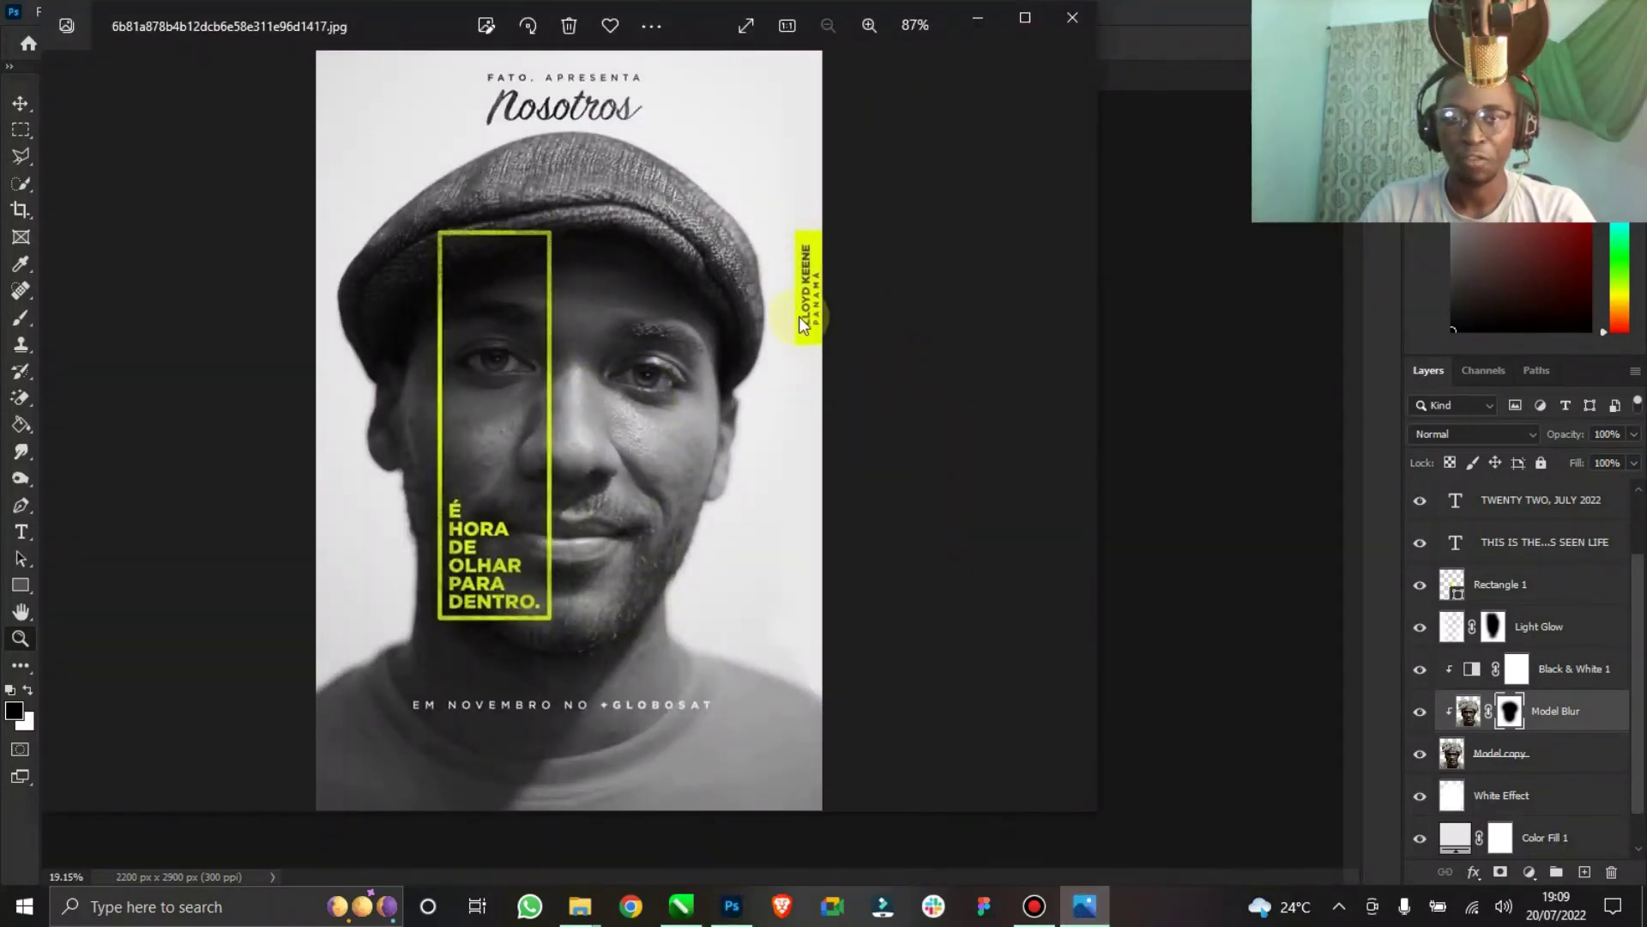
left_click(1135, 178)
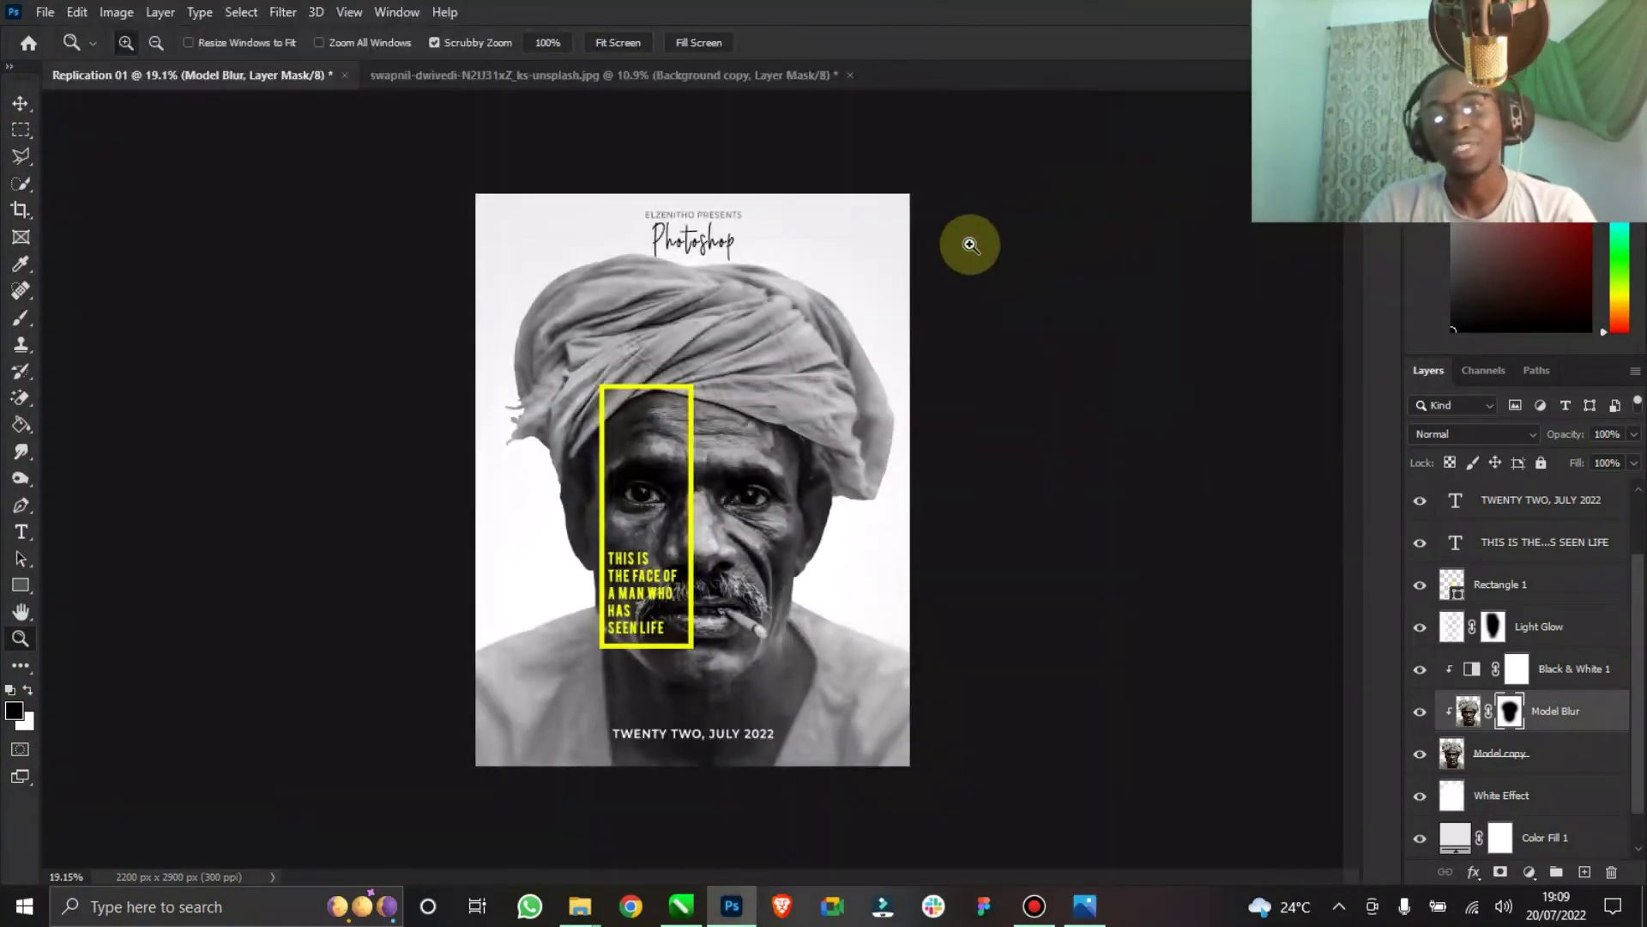
left_click(21, 103)
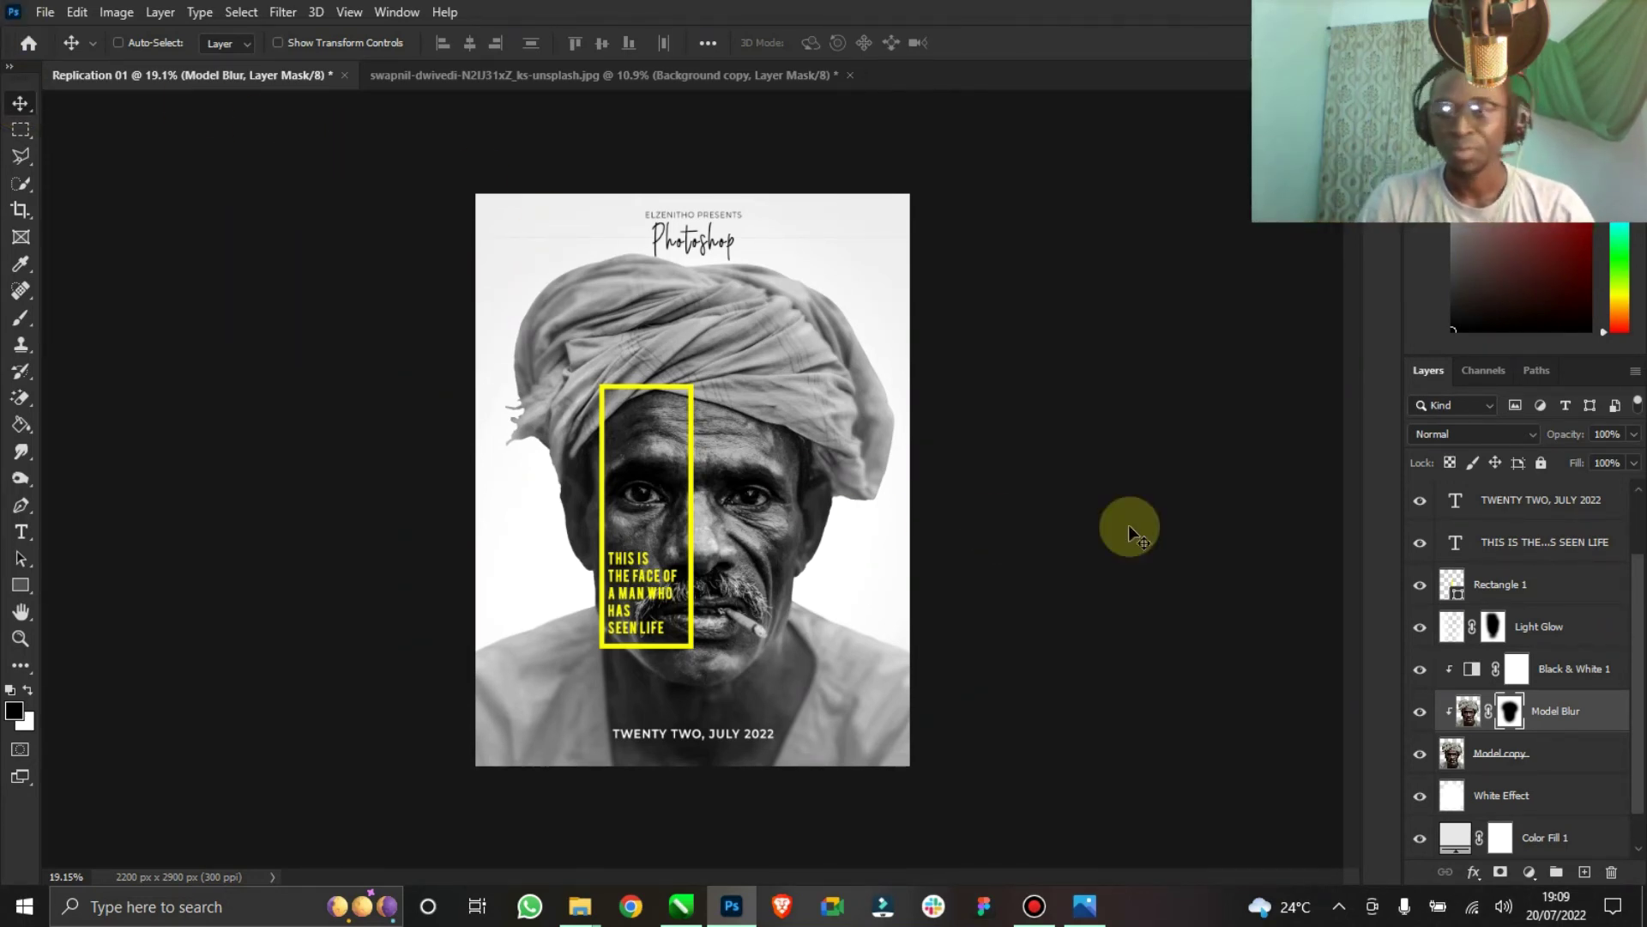
Move the yellow Rectangle 1 outline and its "THIS IS THE FACE OF A MAN WHO HAS SEEN LIFE" text slightly up together.
scroll(1507, 552, "up", 2)
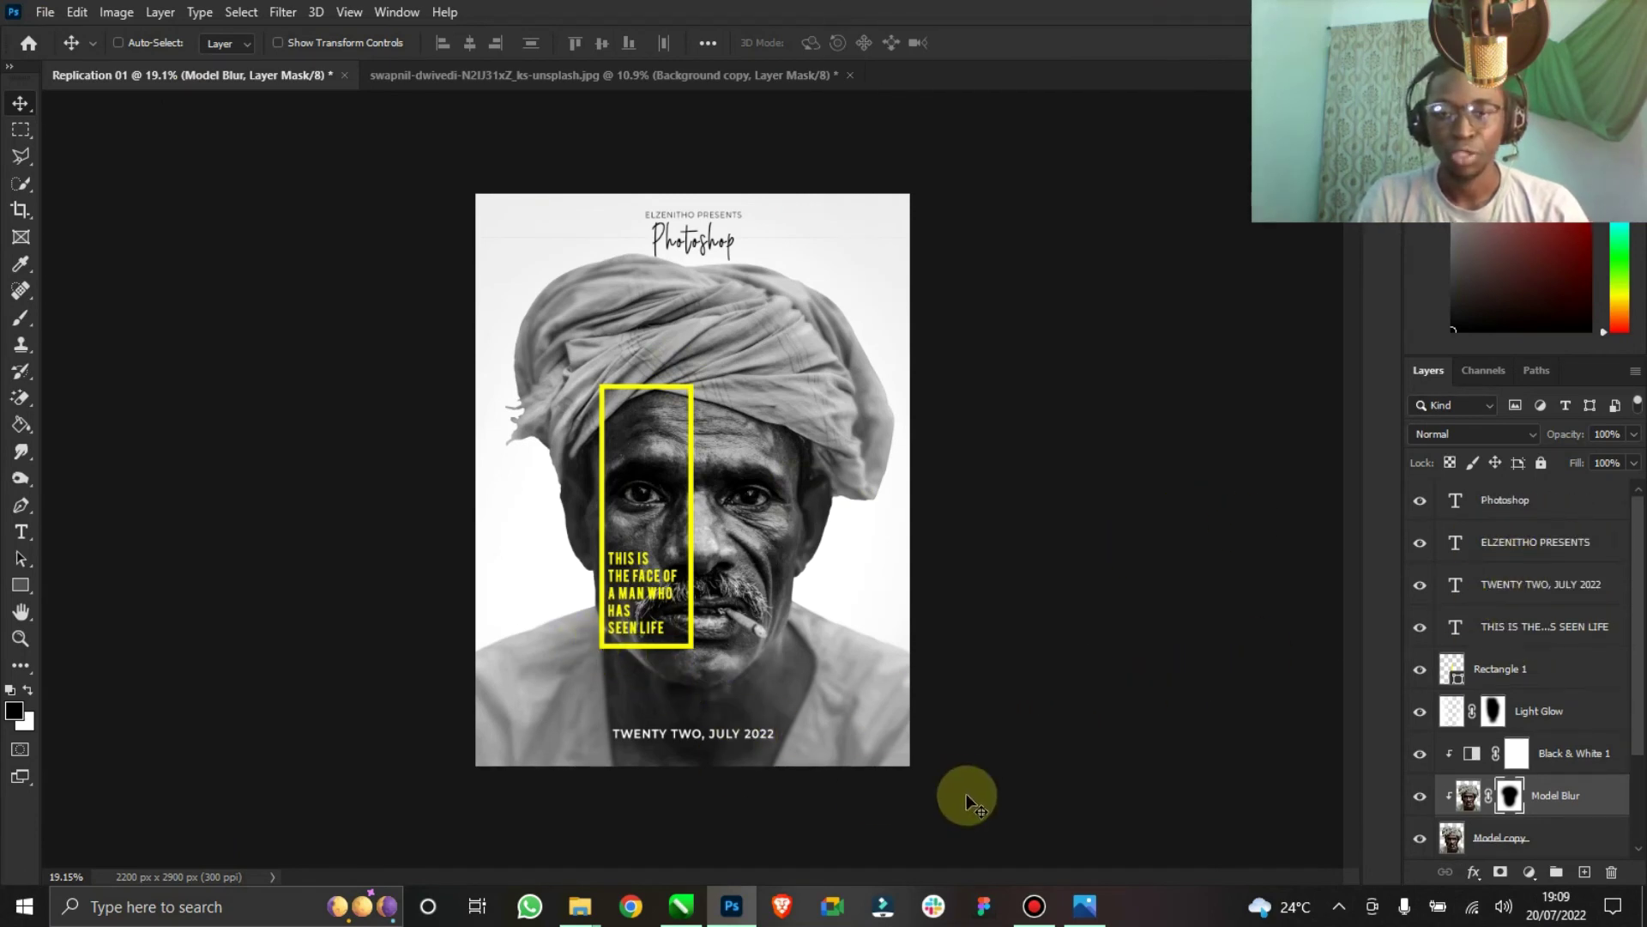
left_click(1517, 673)
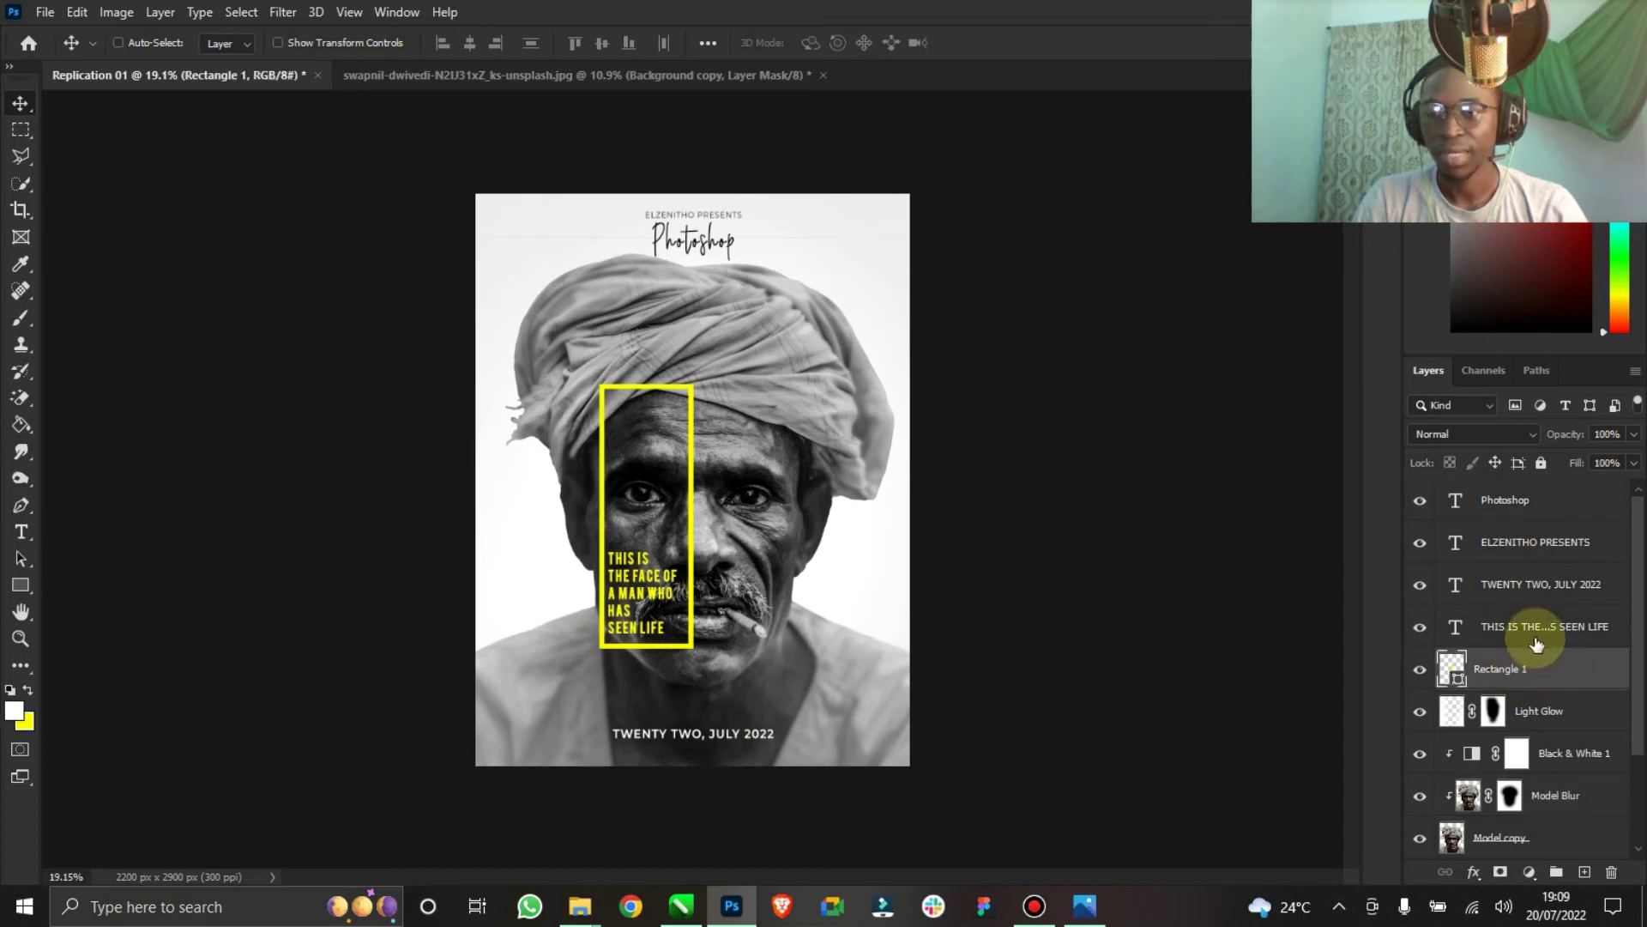
left_click(1535, 641, "shift")
left_click_drag(720, 589, 721, 551)
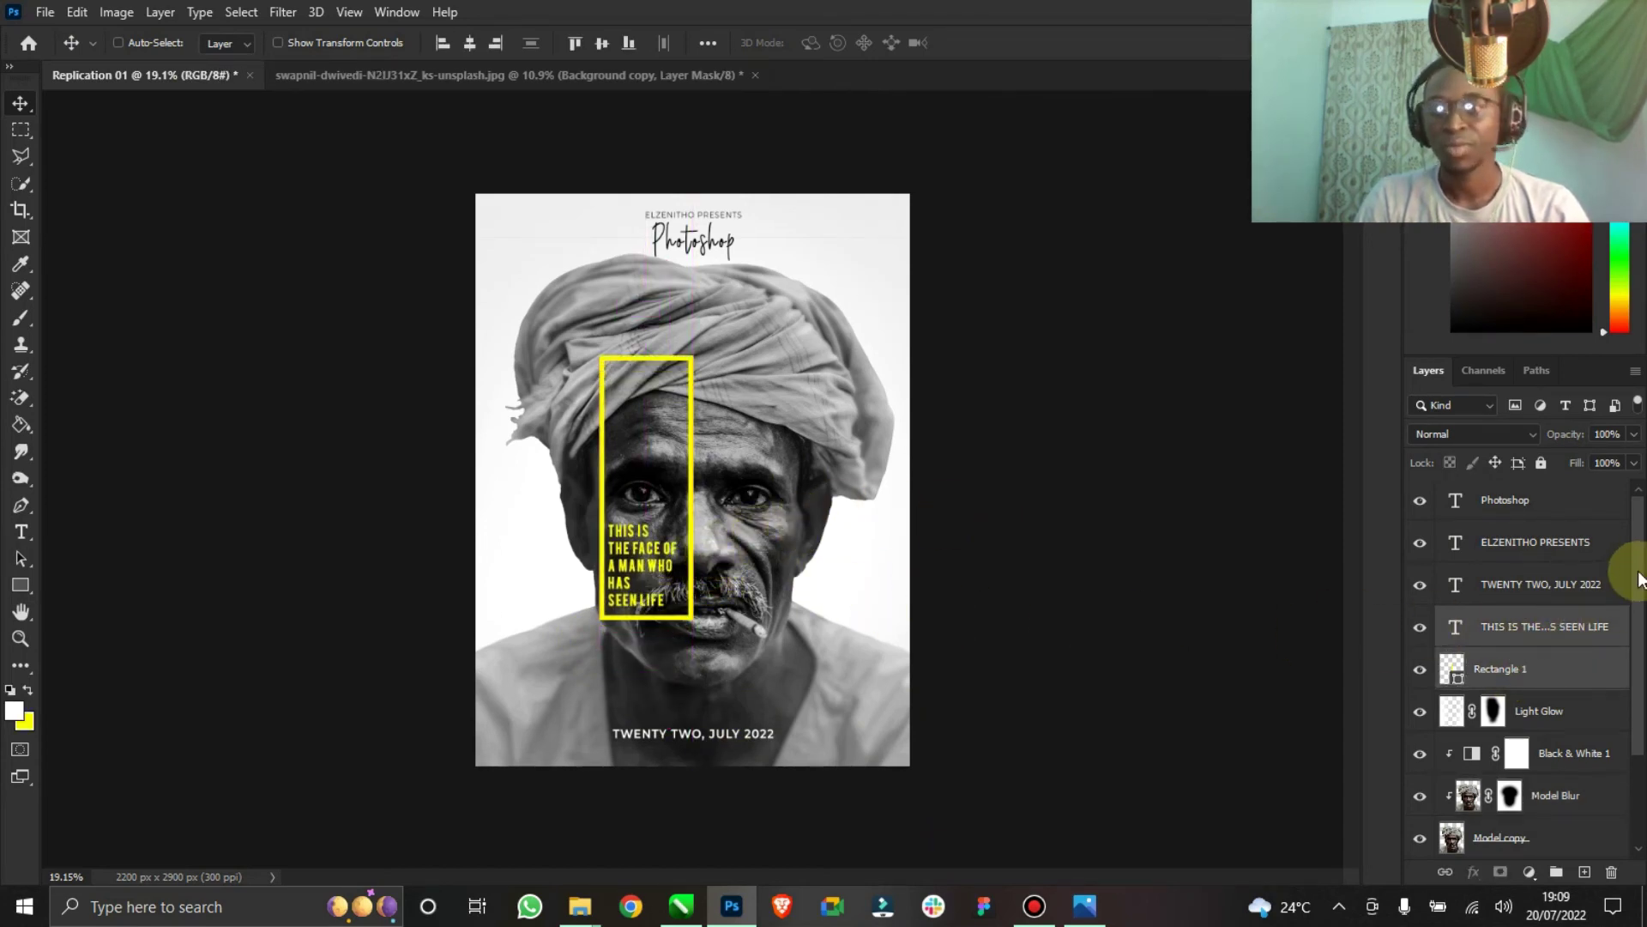
Select the full layer stack from the "Photoshop" text down to Layer 0, and reset the selection to only the "Photoshop" layer.
left_click(1536, 516)
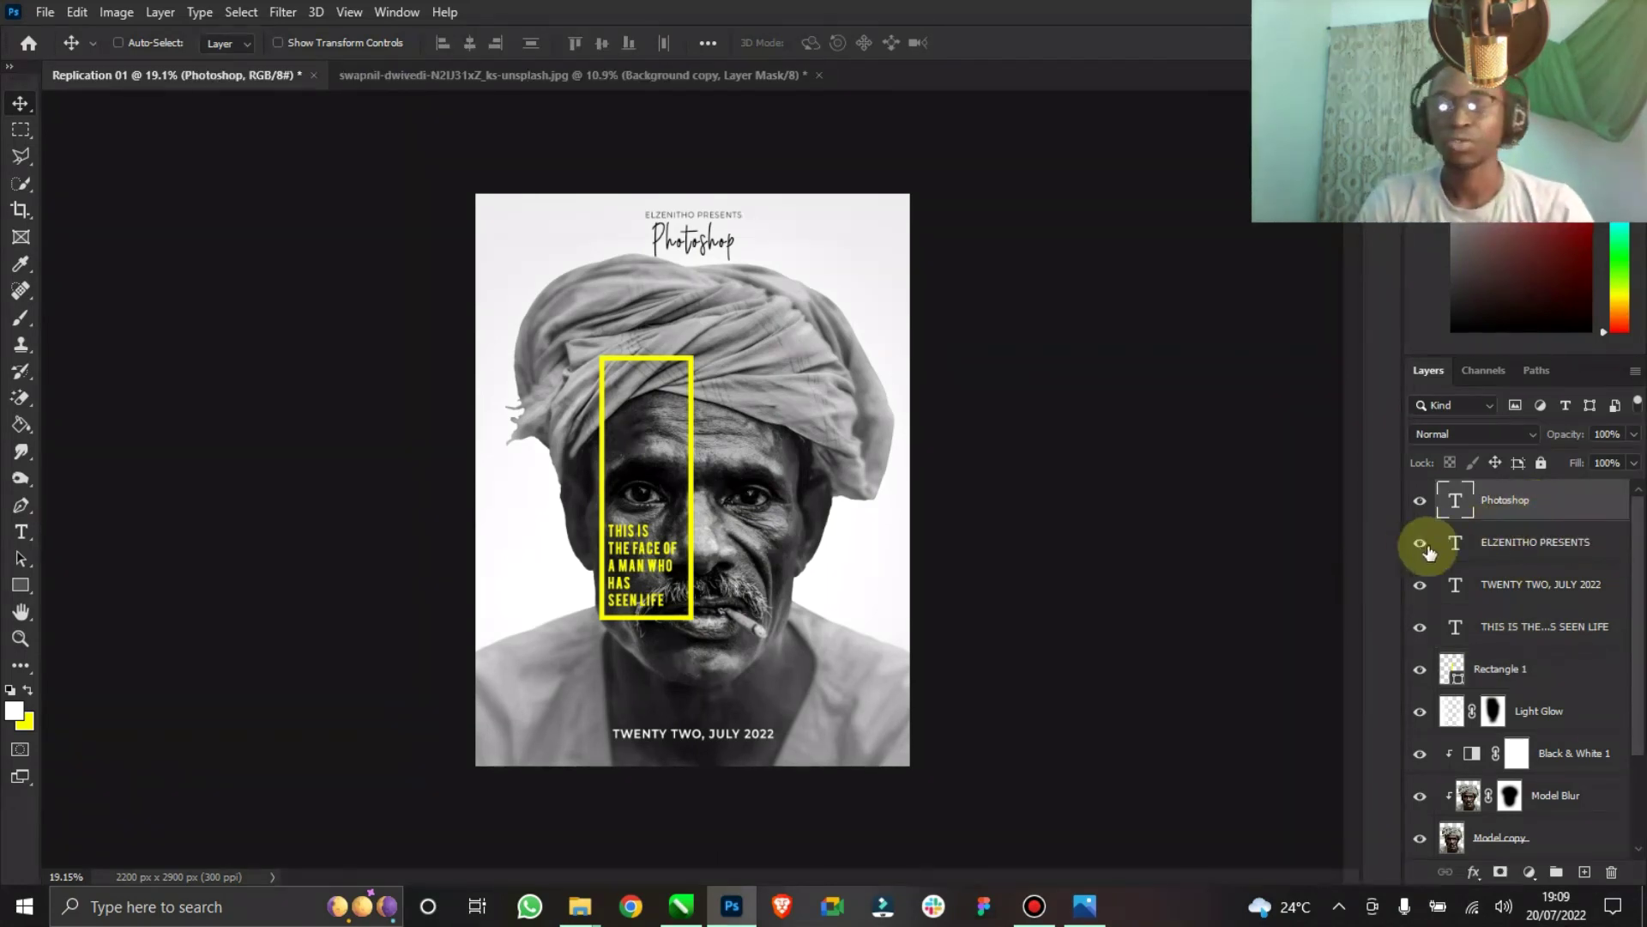
scroll(1563, 558, "down", 3)
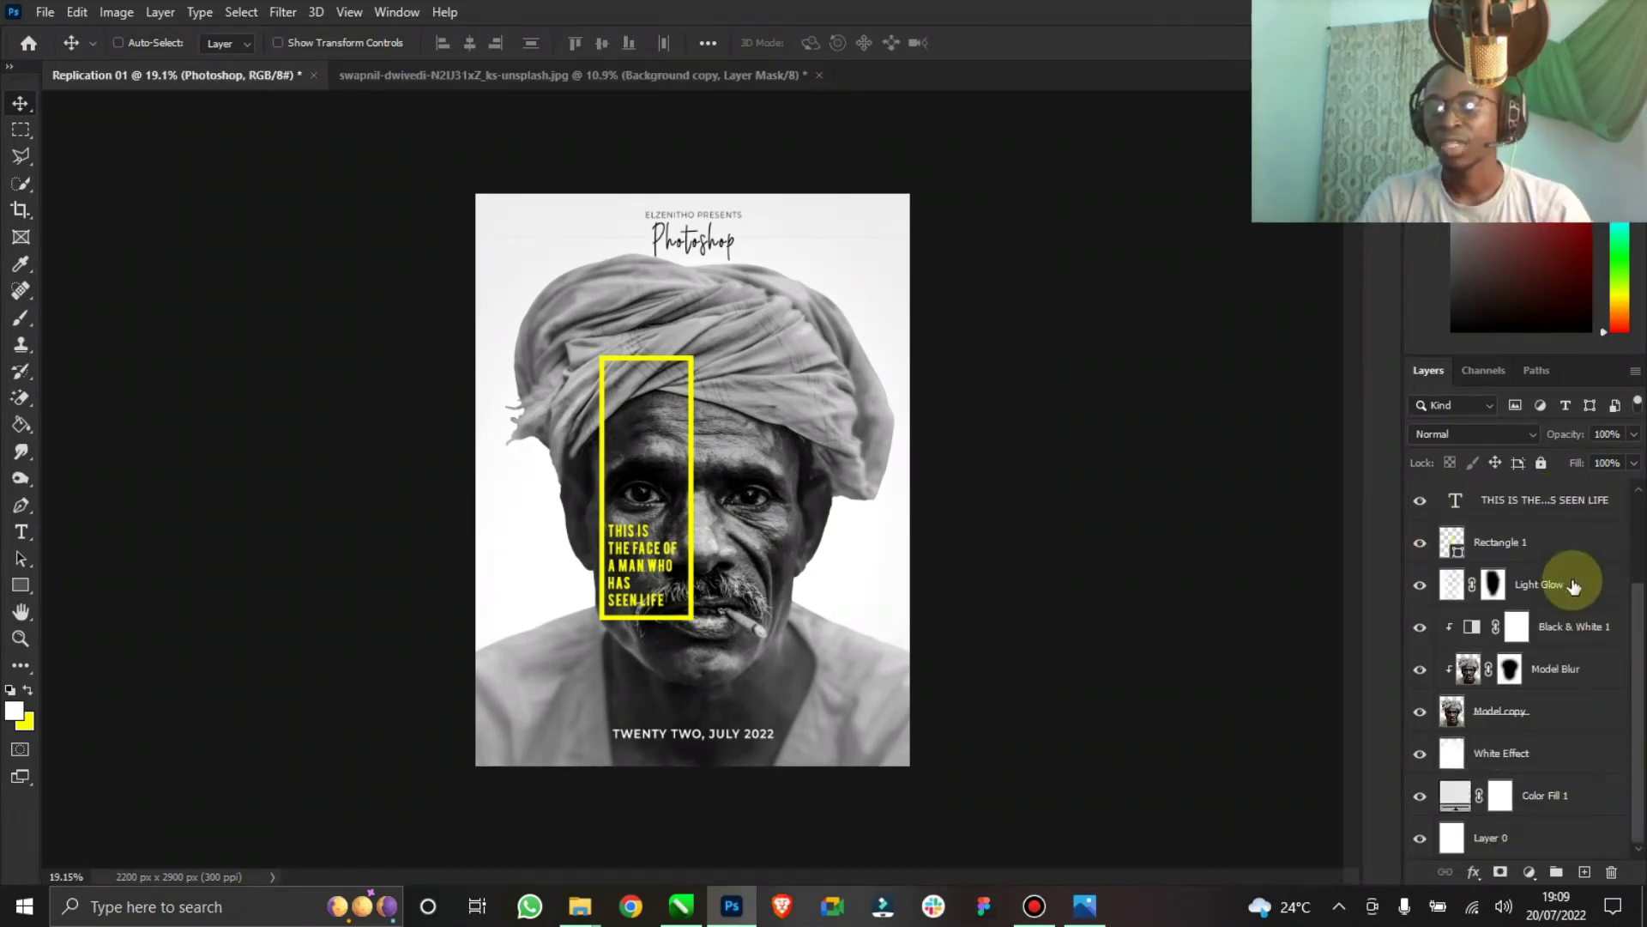
left_click(1508, 844, "shift")
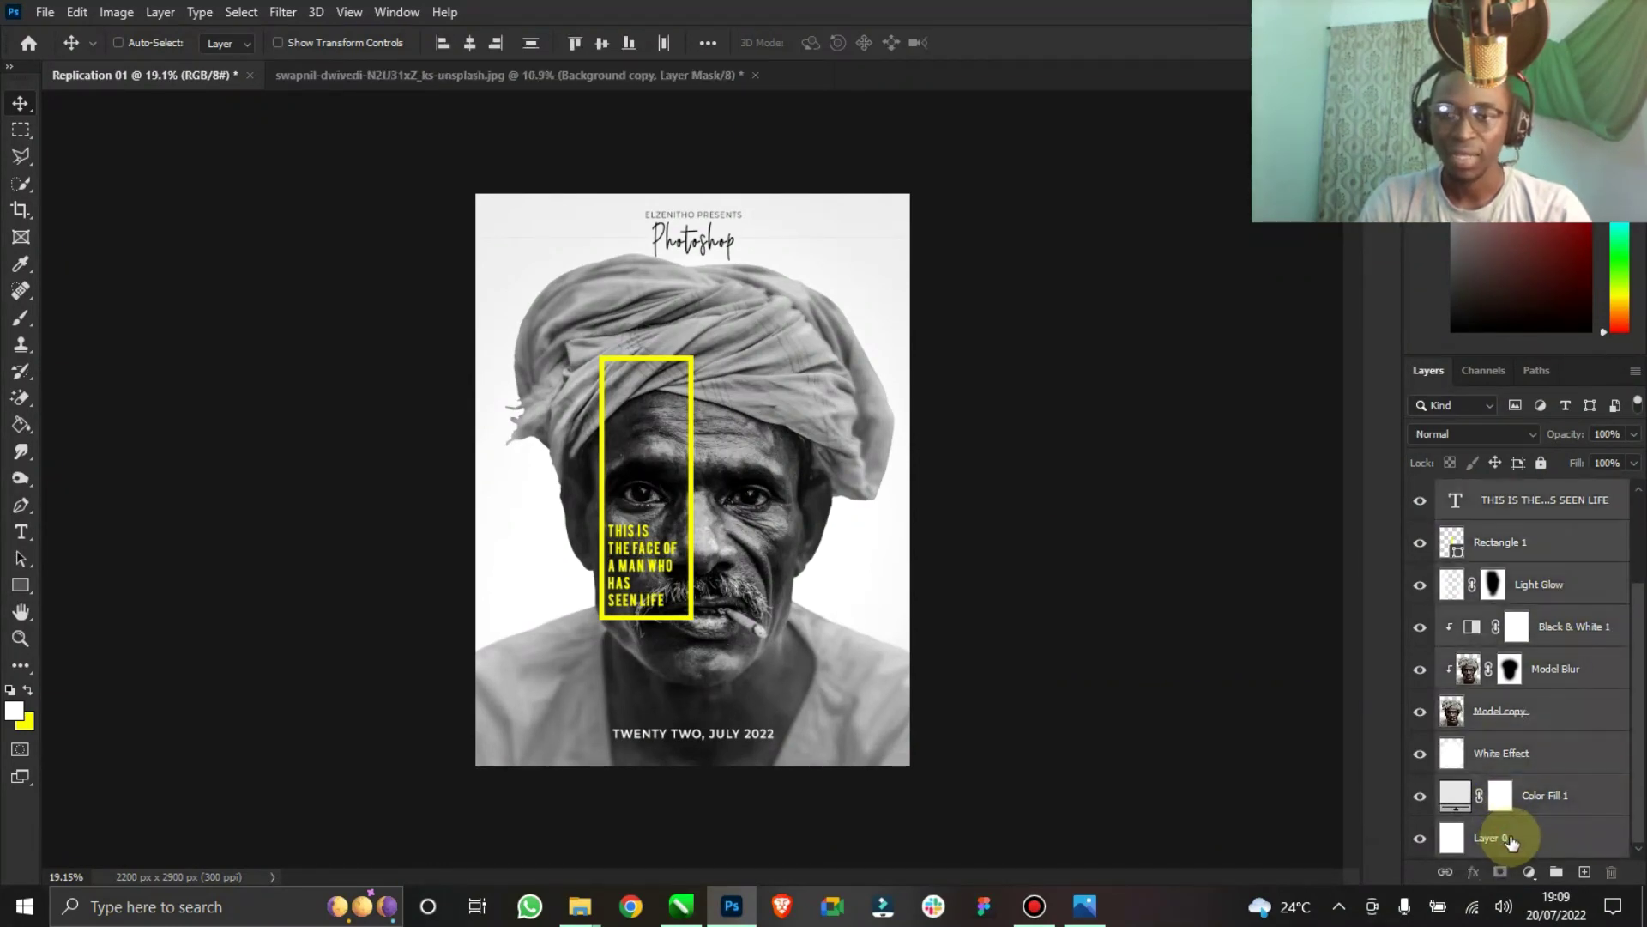
scroll(1540, 635, "up", 3)
left_click(1543, 498)
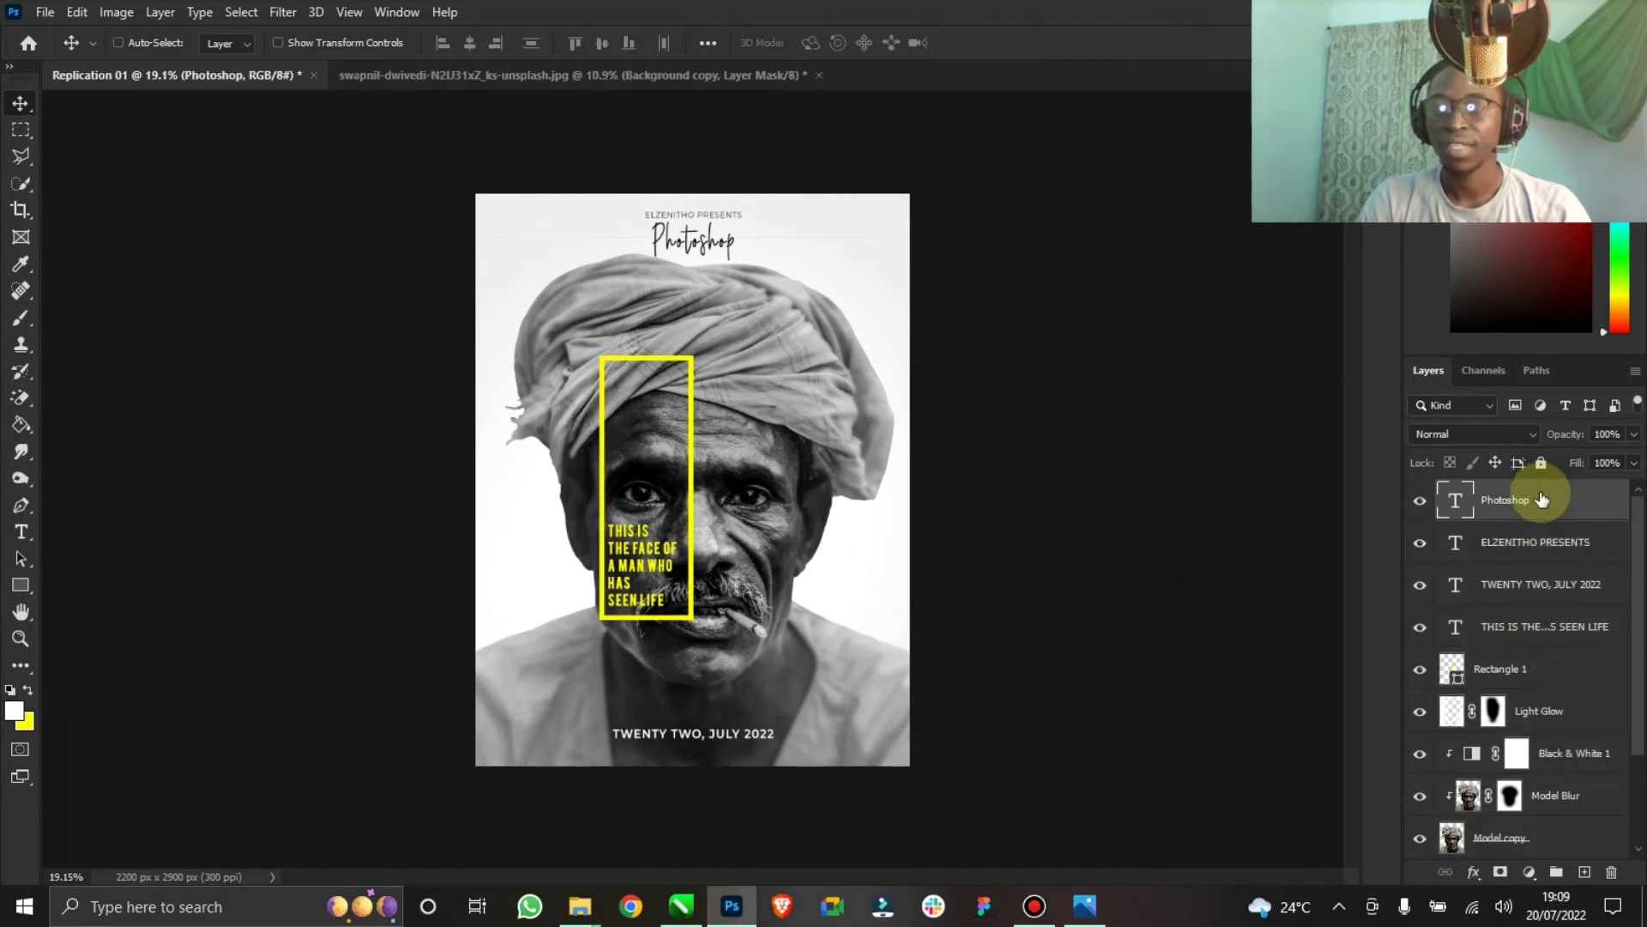
Select all layers from the "Photoshop" text down to Layer 0 and stamp them into a new merged layer above the stack.
scroll(1544, 600, "down", 3)
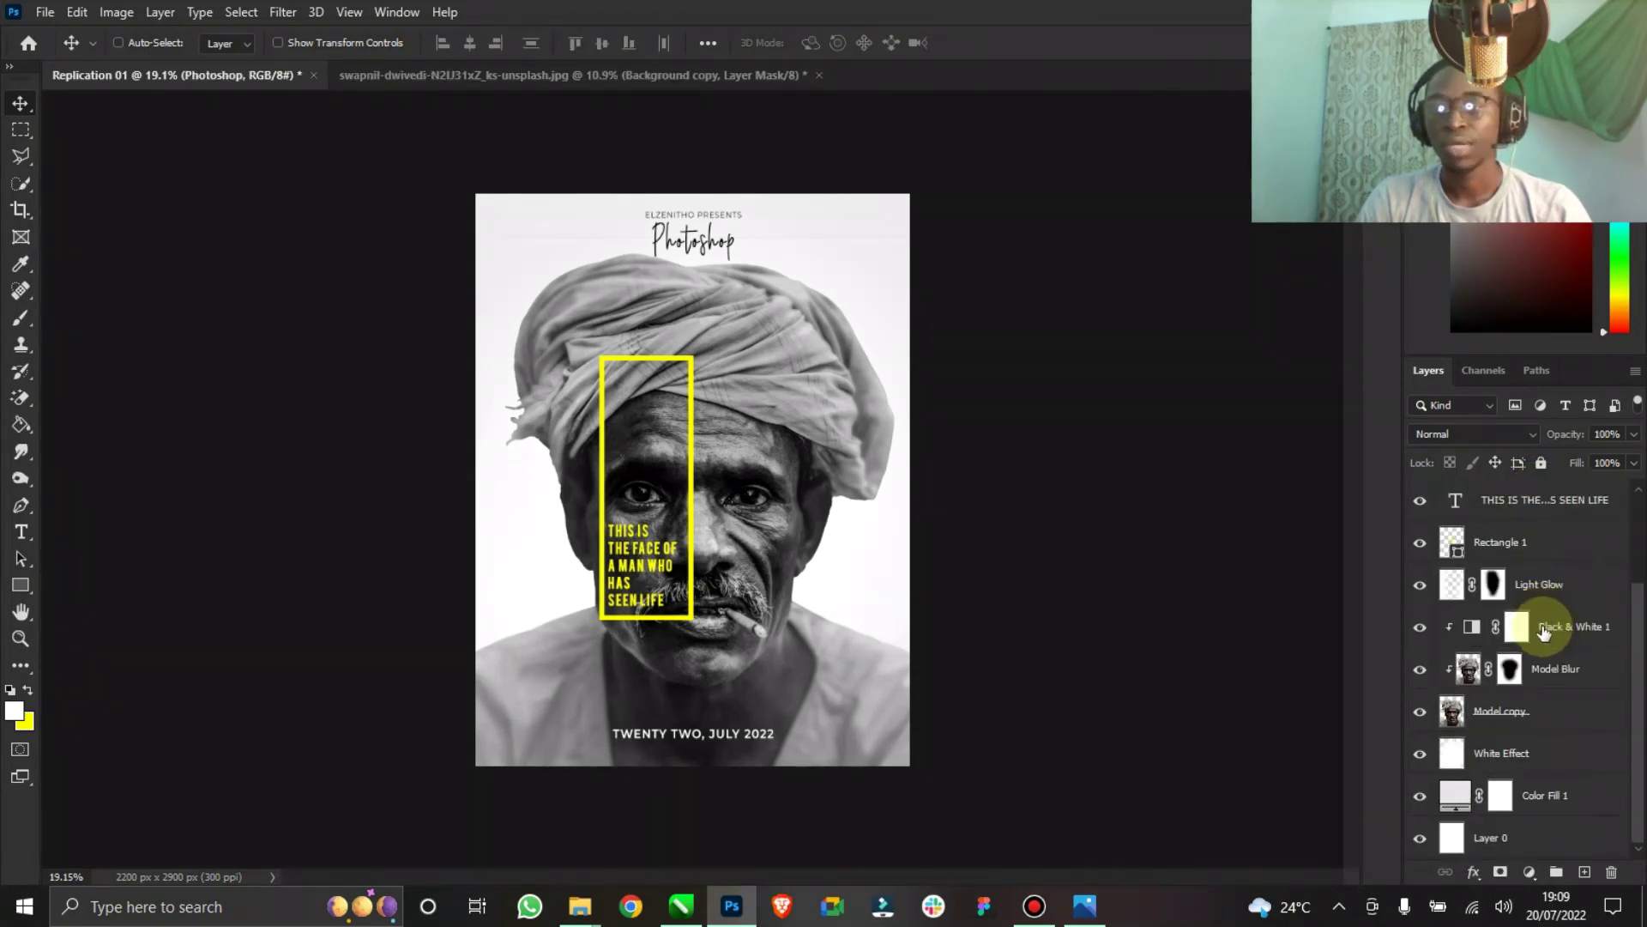
left_click(1534, 853, "shift")
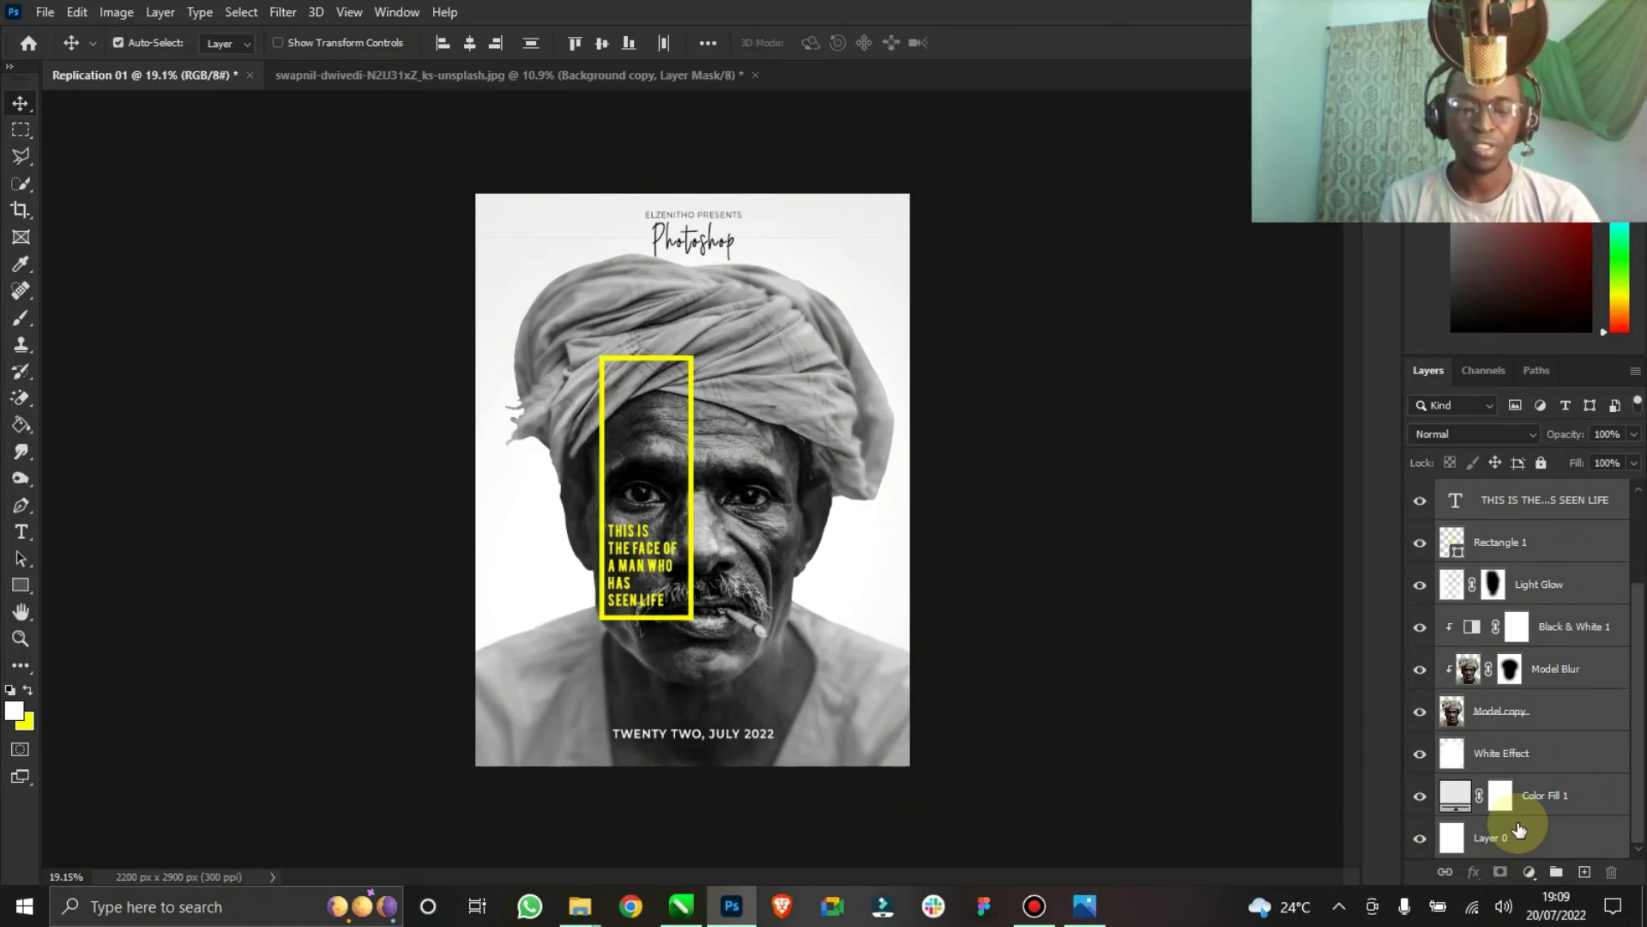
key("ctrl+alt+shift+e")
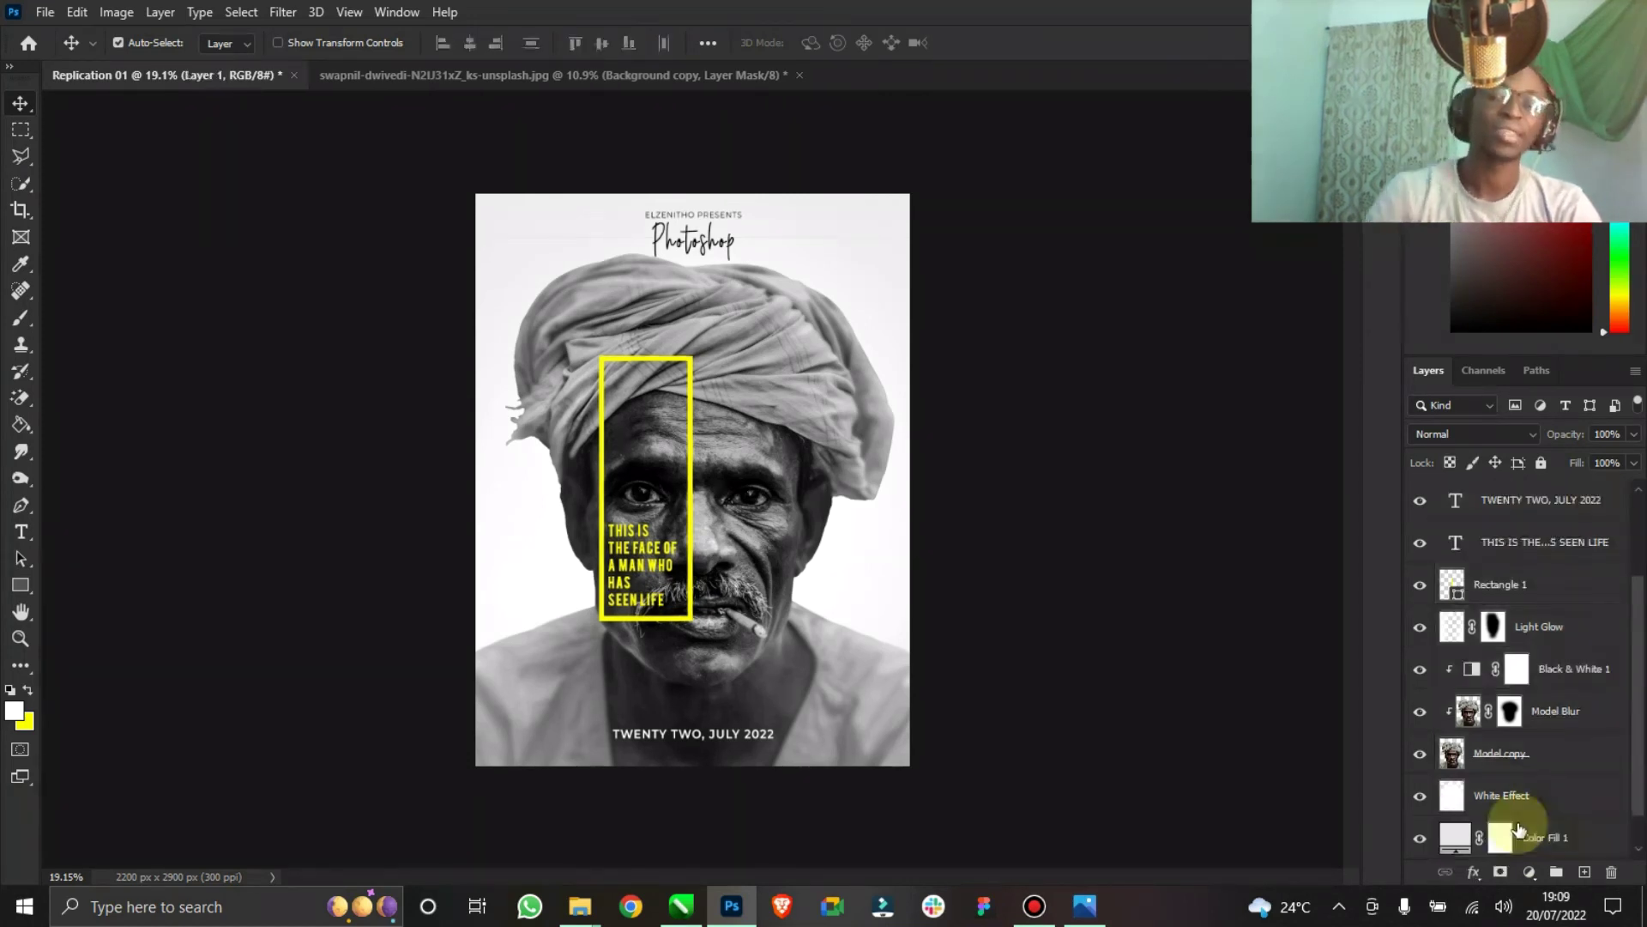
left_click_drag(1643, 654, 1621, 533)
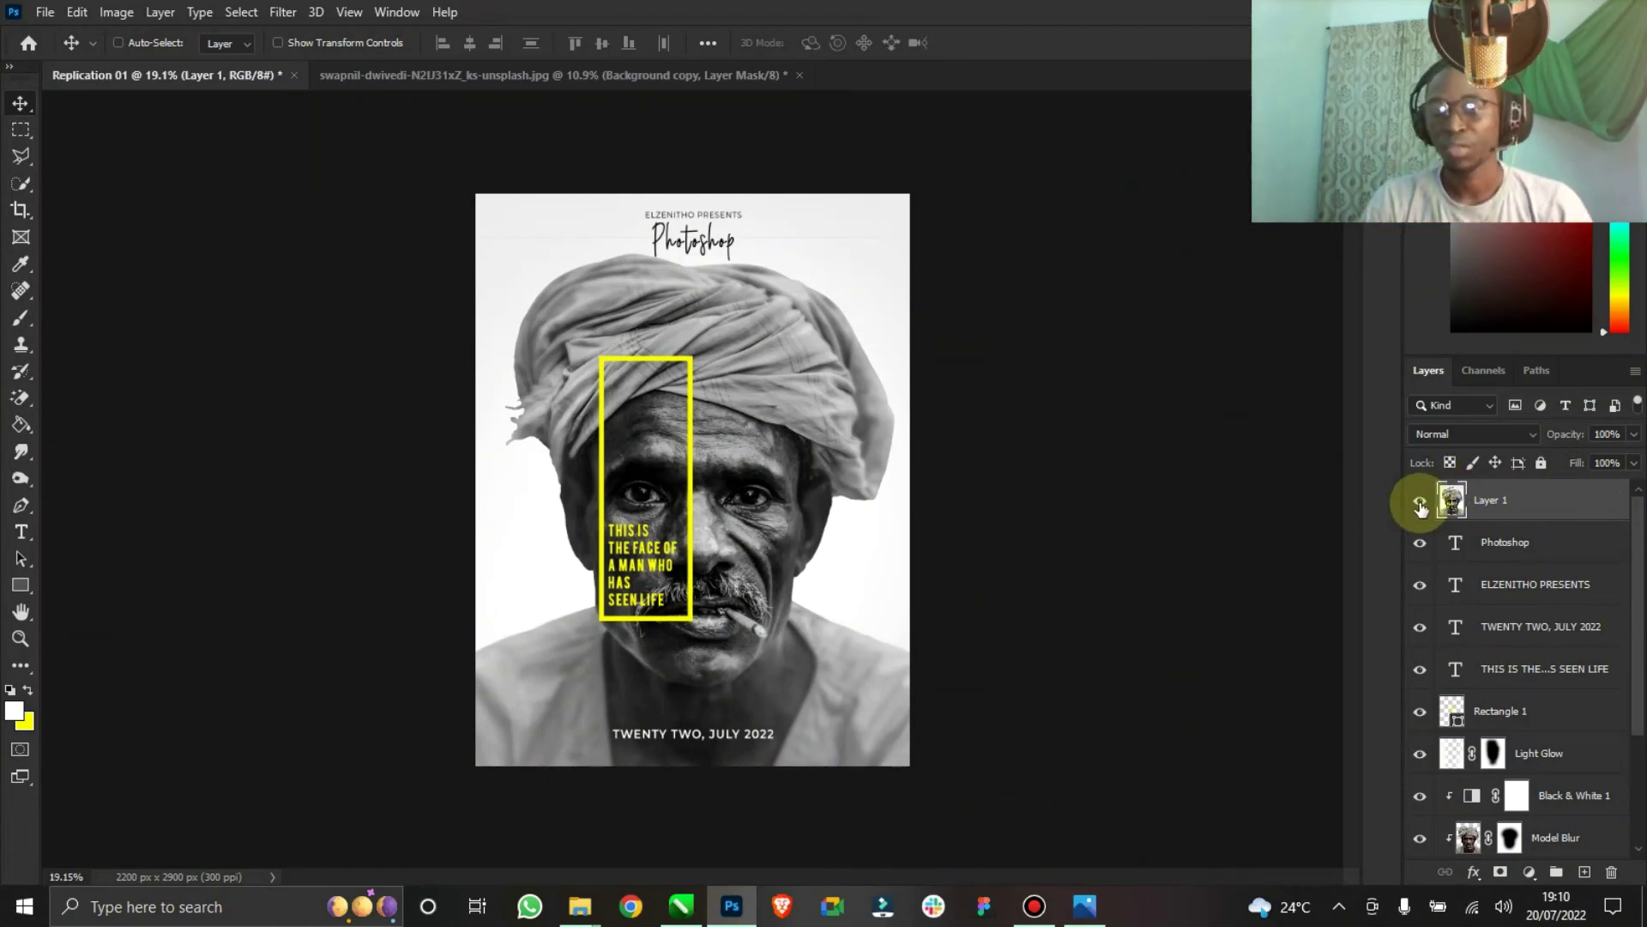
Open the merged layer in the Camera Raw Filter and set Exposure -0.35, Contrast -32, Highlights +26, Shadows -12 and Whites +35.
left_click(282, 12)
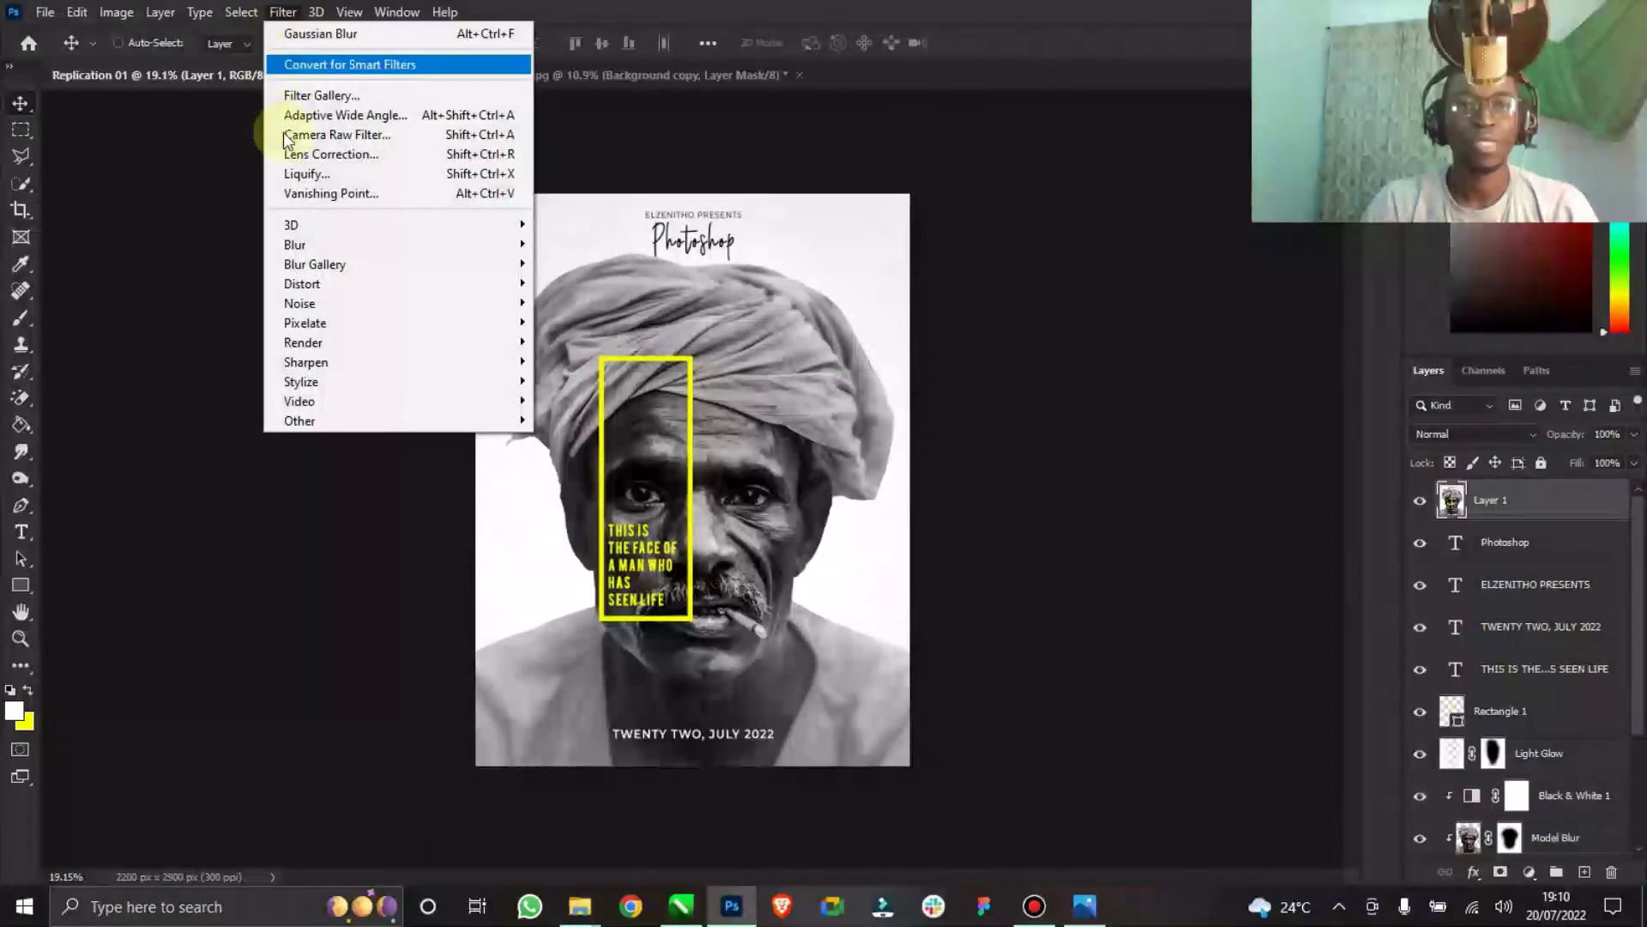
left_click(357, 137)
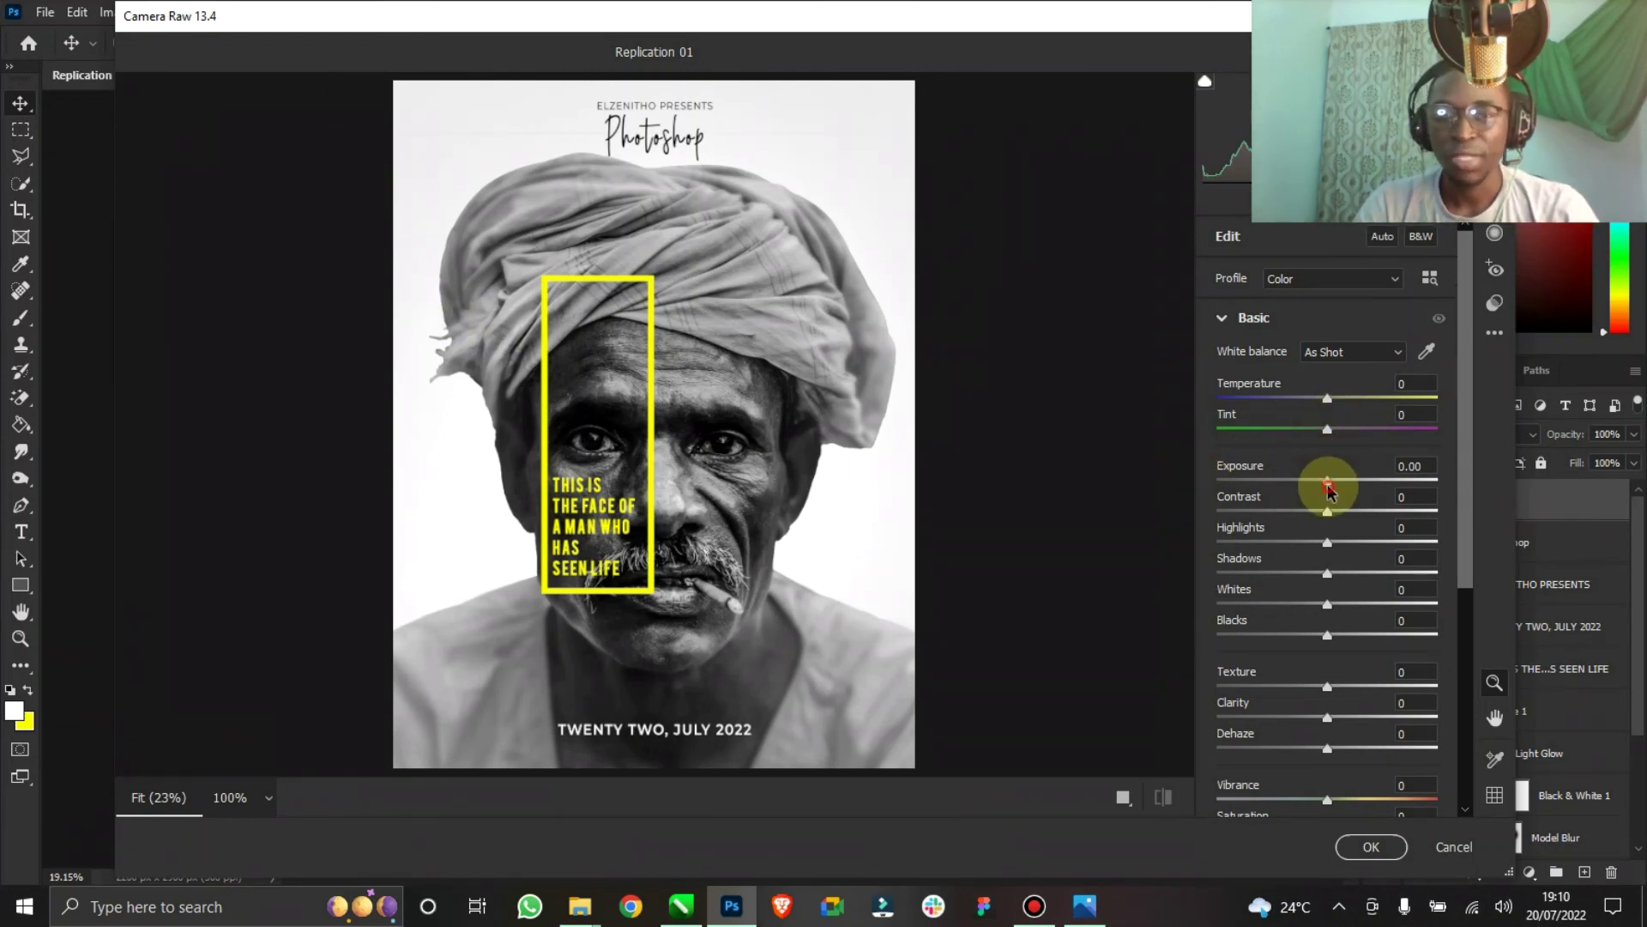
left_click_drag(1328, 480, 1315, 573)
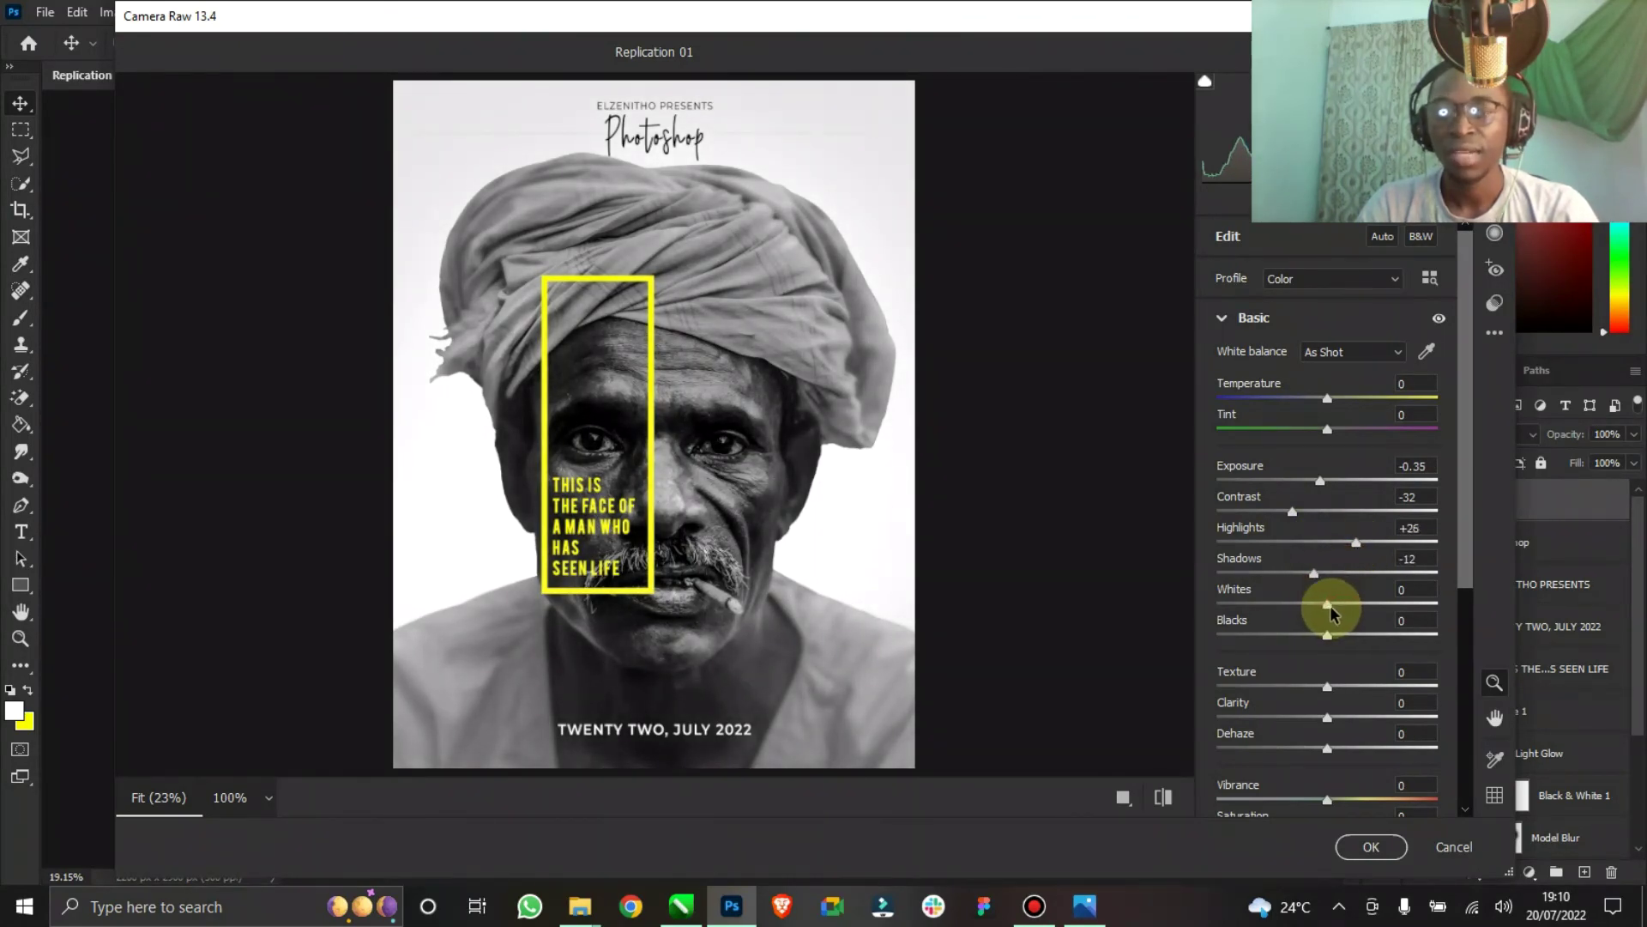
left_click_drag(1344, 605, 1368, 606)
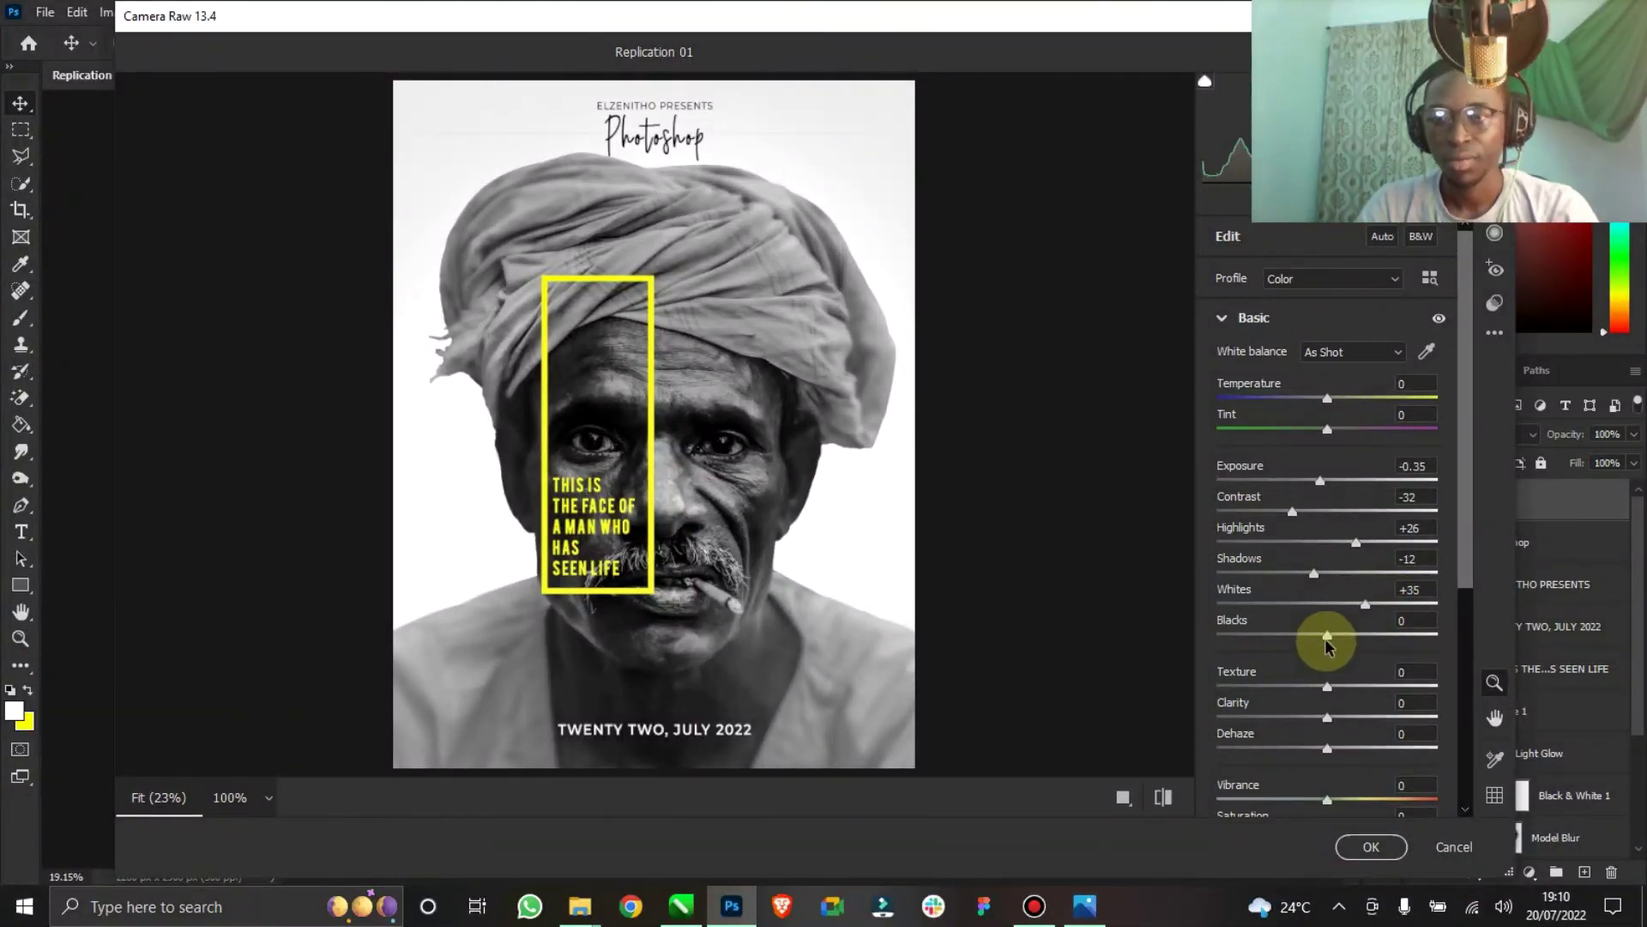
Set Blacks to -8, Texture to -31, Clarity to +4 and Vibrance to +25, and apply the Camera Raw adjustments to the merged layer.
left_click_drag(1330, 635, 1291, 688)
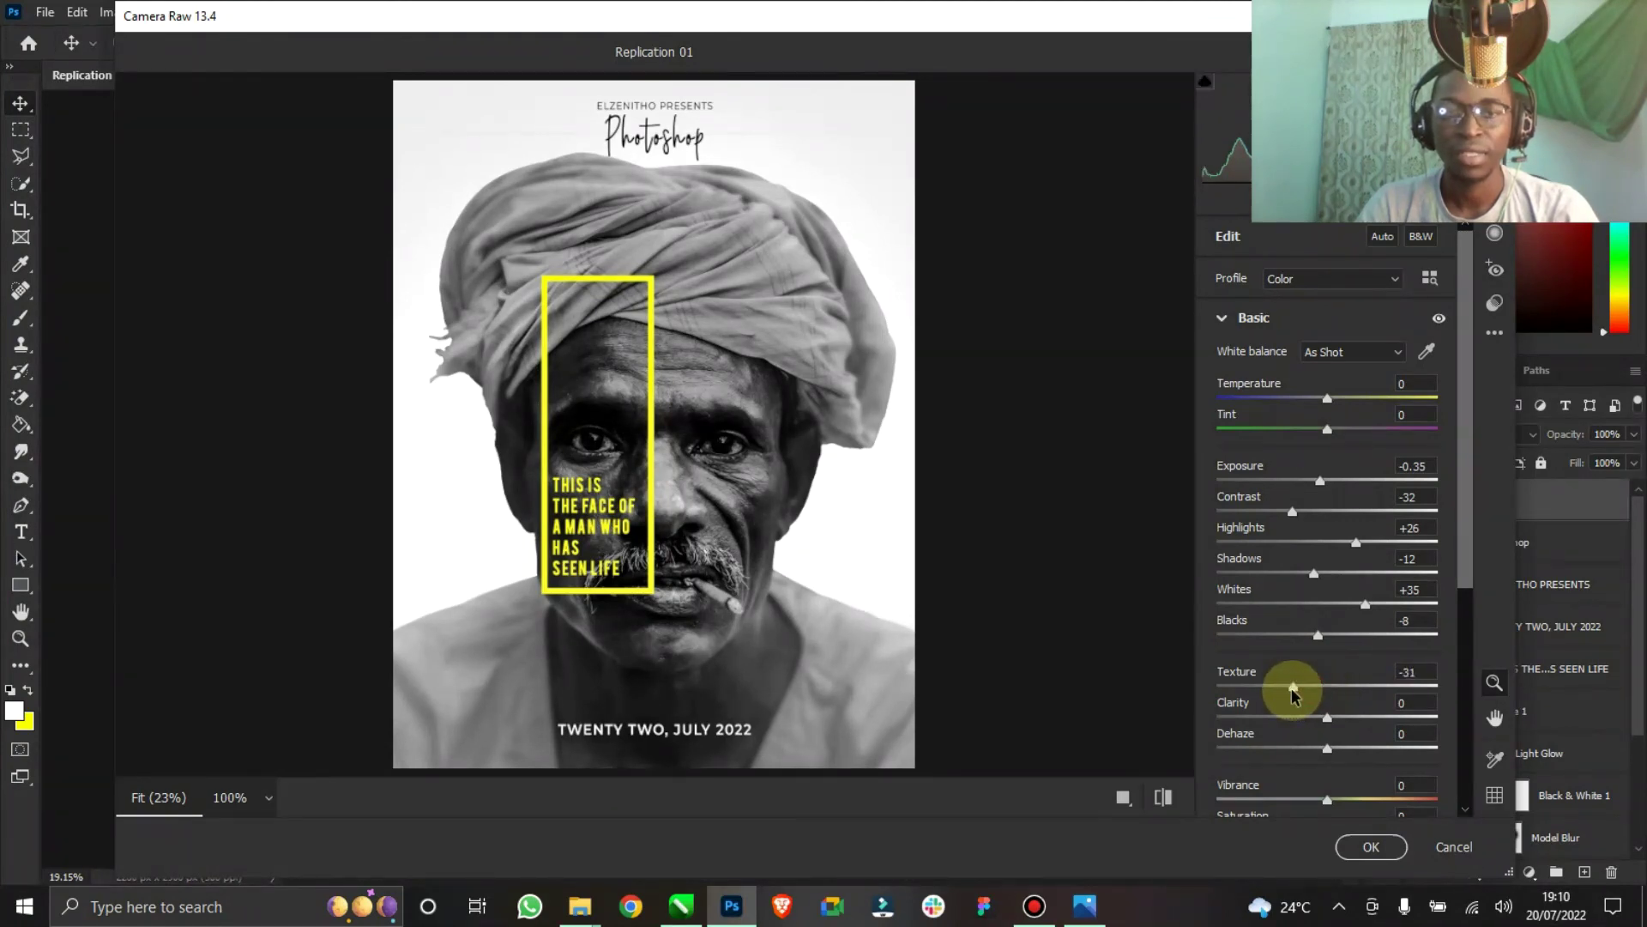
left_click_drag(1374, 721, 1431, 728)
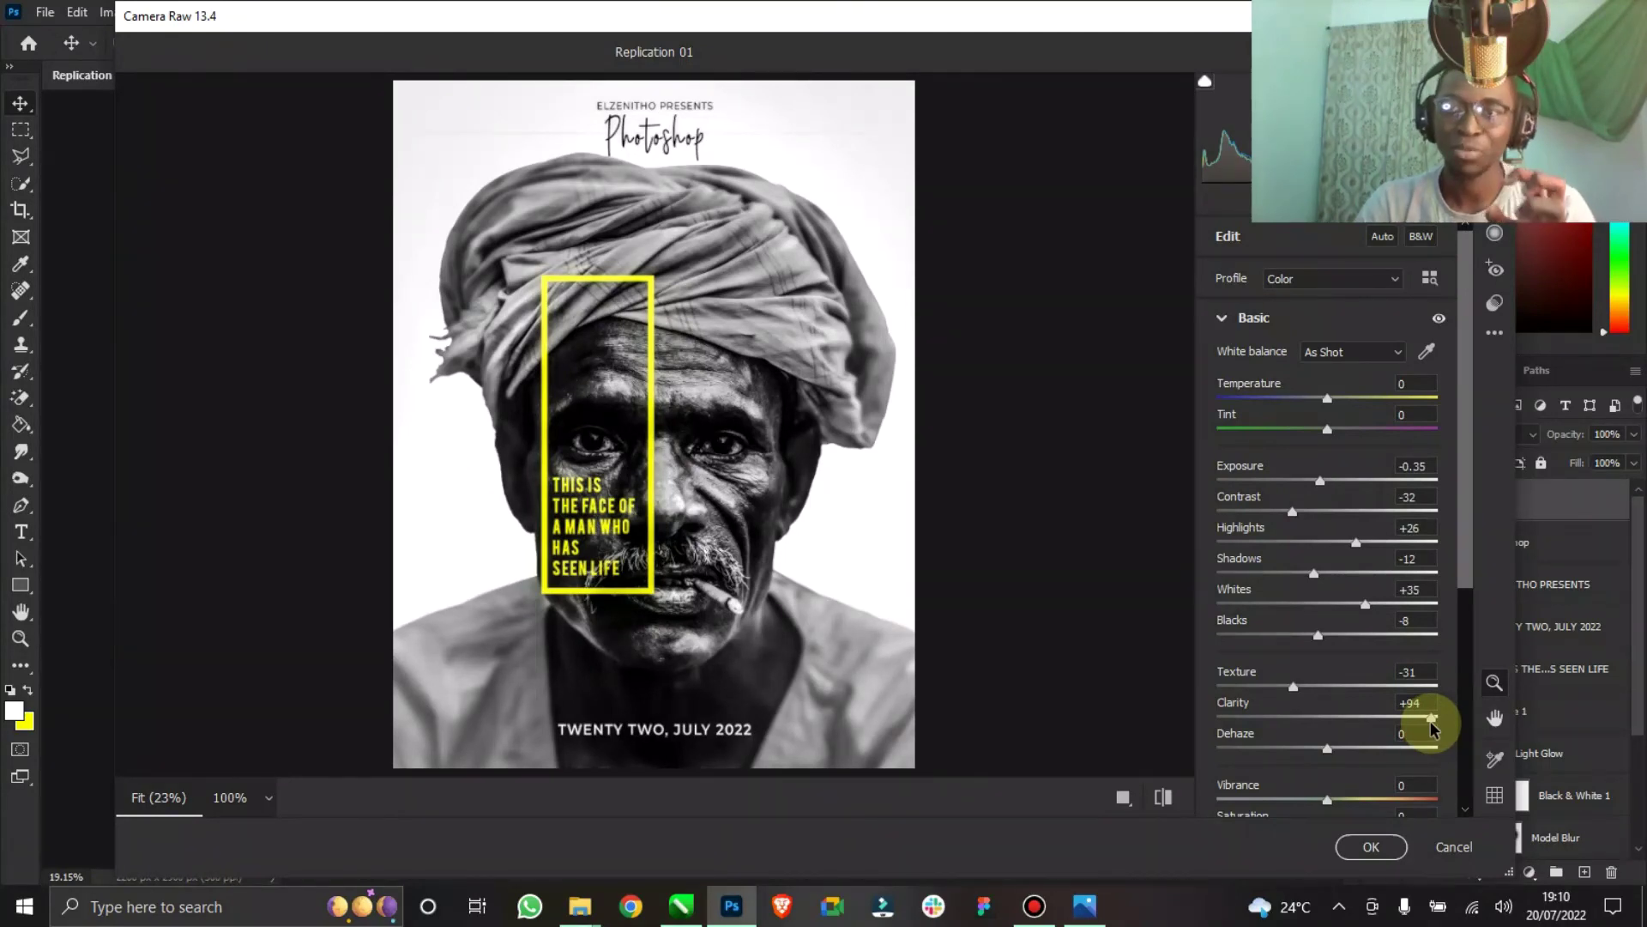
left_click_drag(1431, 727, 1331, 724)
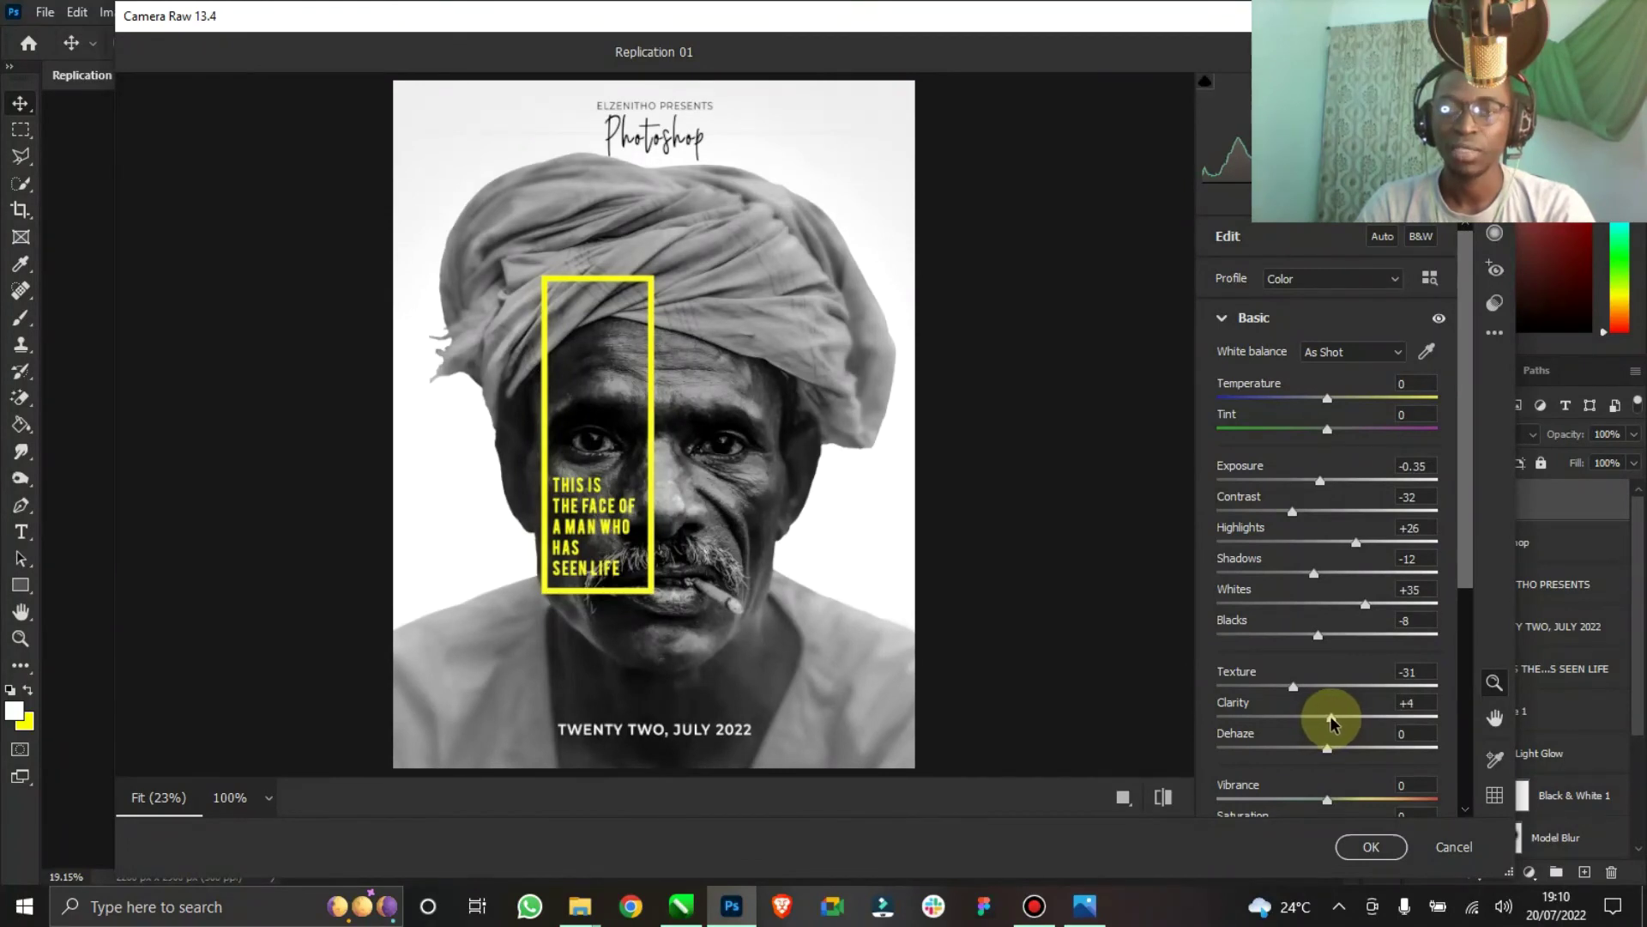
mouse_move(1332, 798)
left_mouse_down()
mouse_move(1382, 803)
mouse_move(1355, 805)
left_mouse_up()
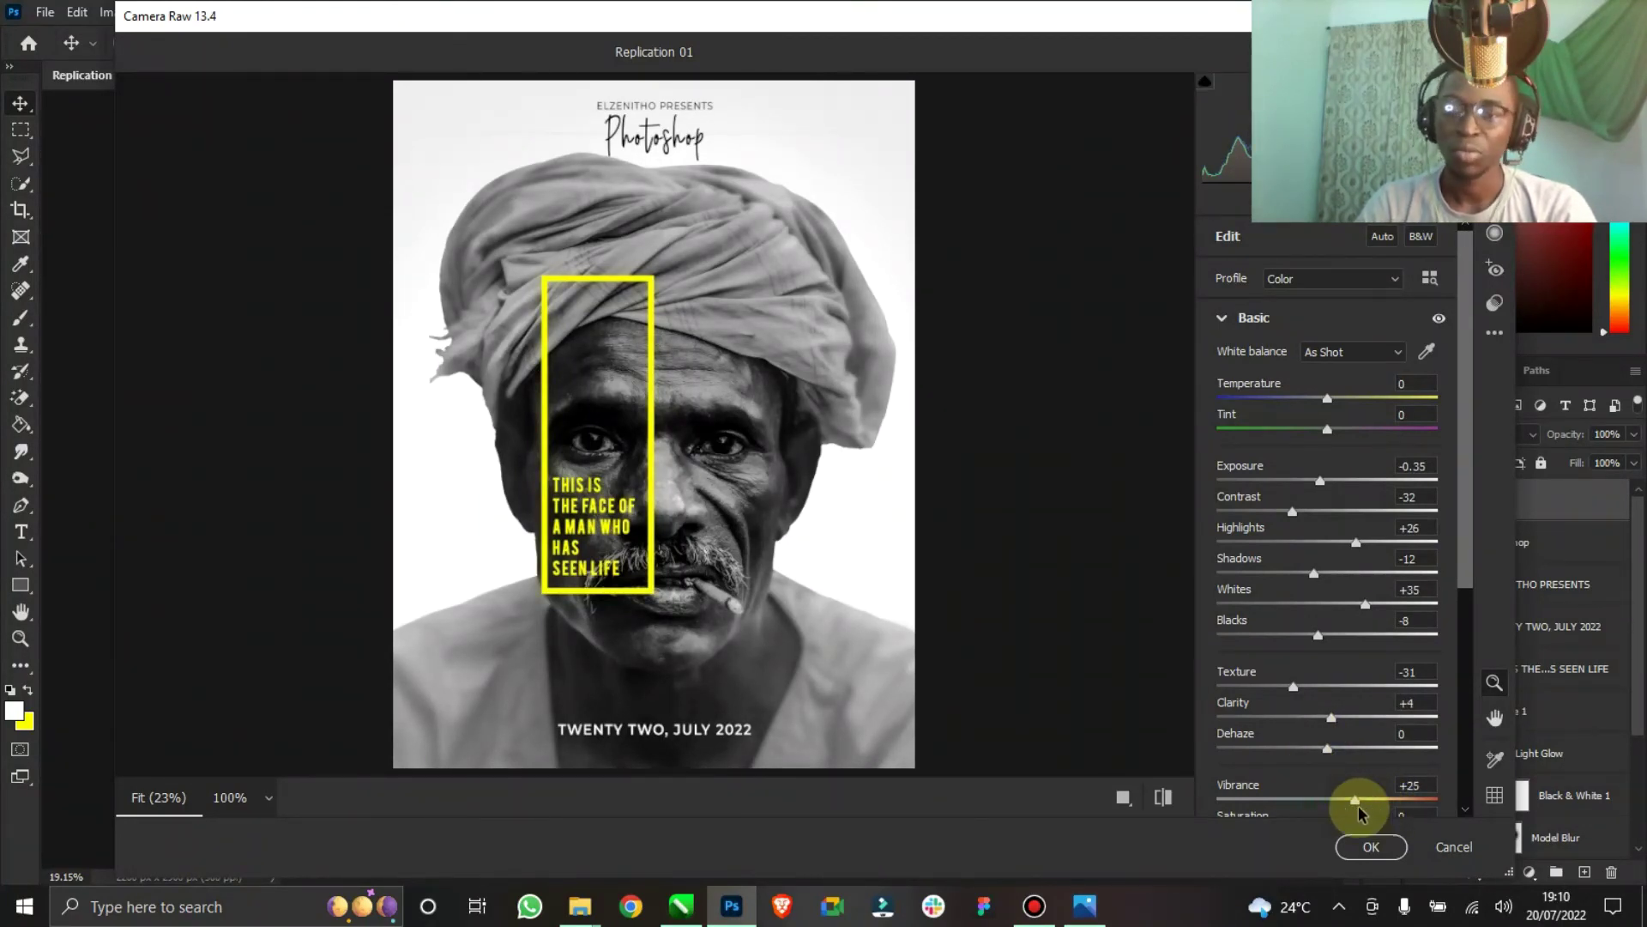
left_click(1227, 316)
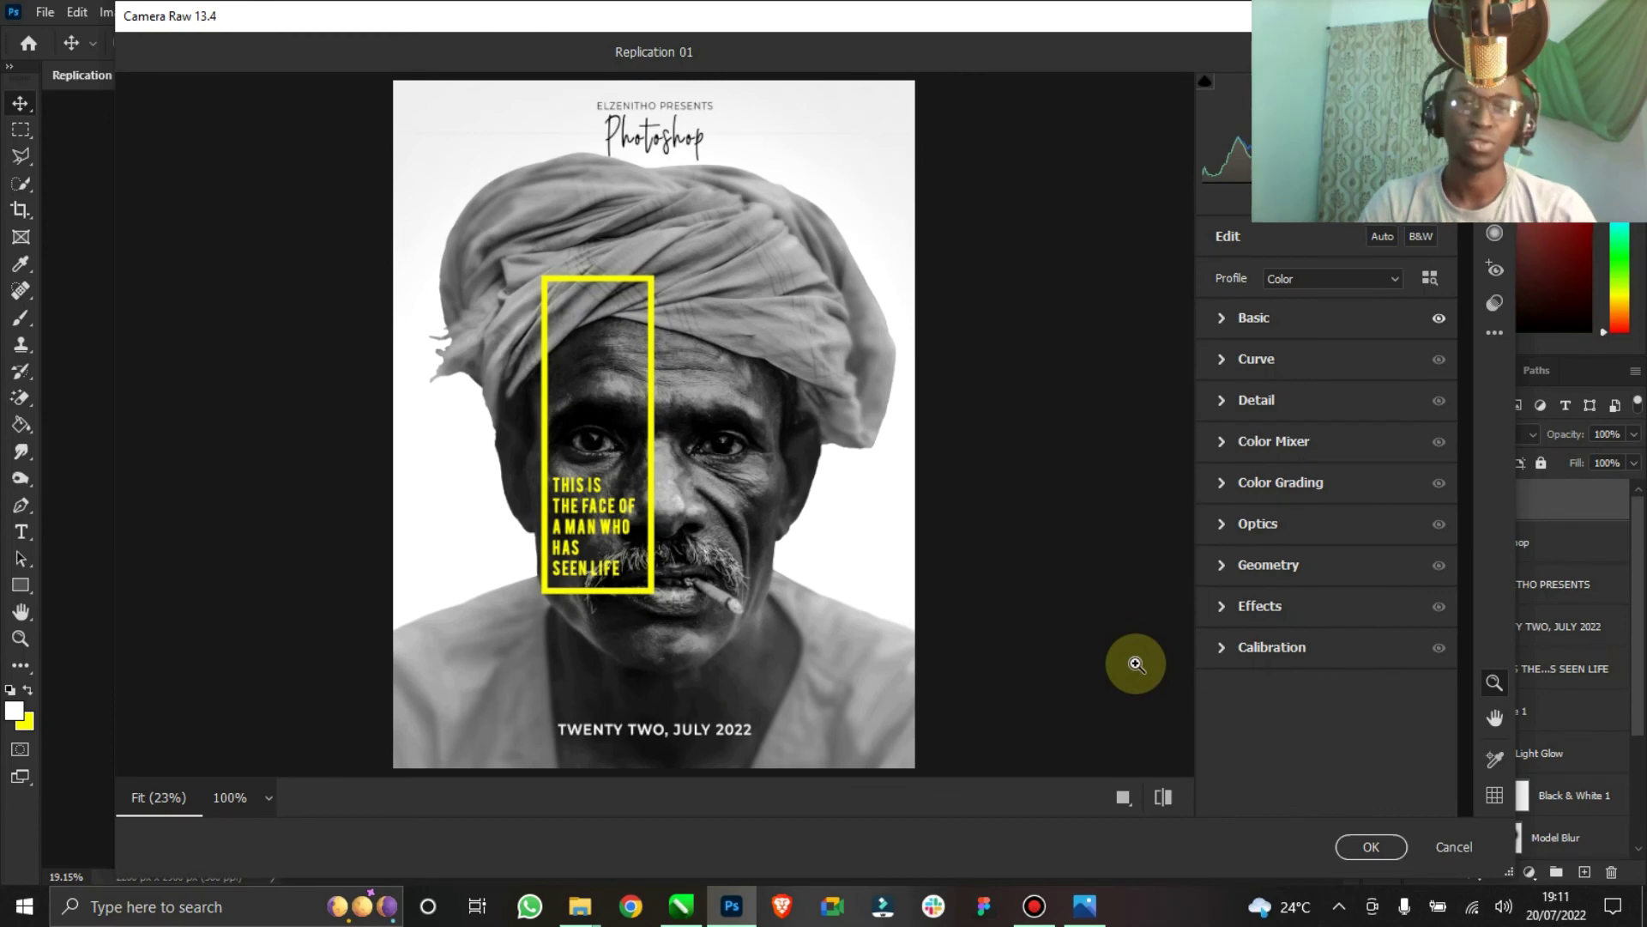
left_click(1360, 854)
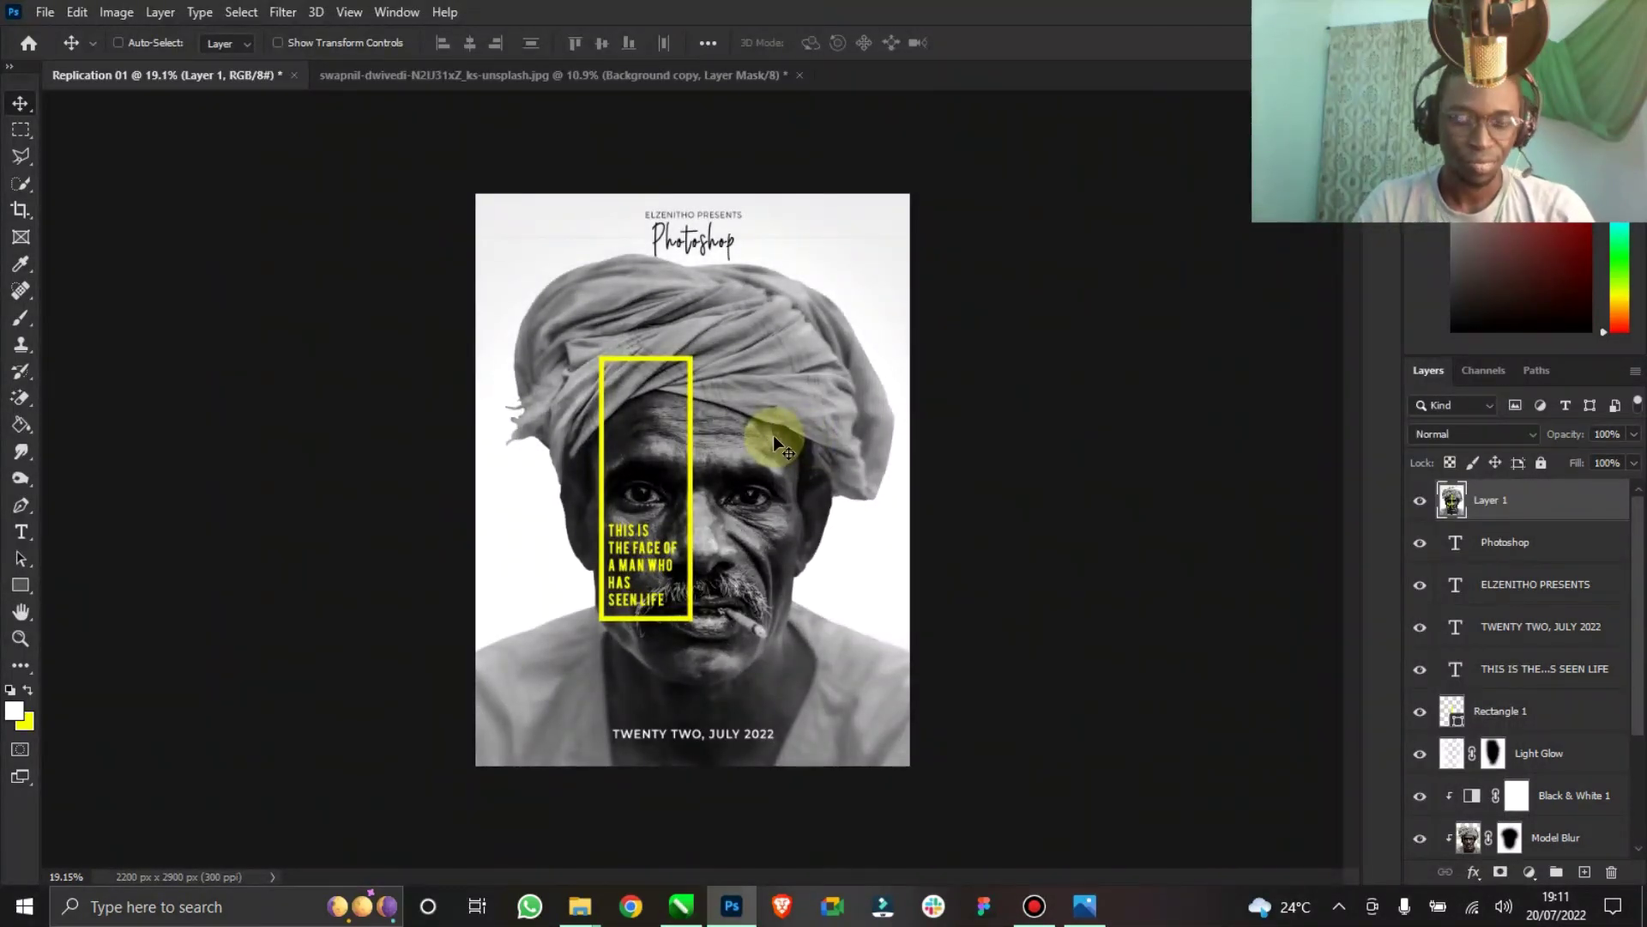
Start saving the poster and browse to the My PSD folder inside Elzenitho Hub on the Desktop.
key("ctrl+s")
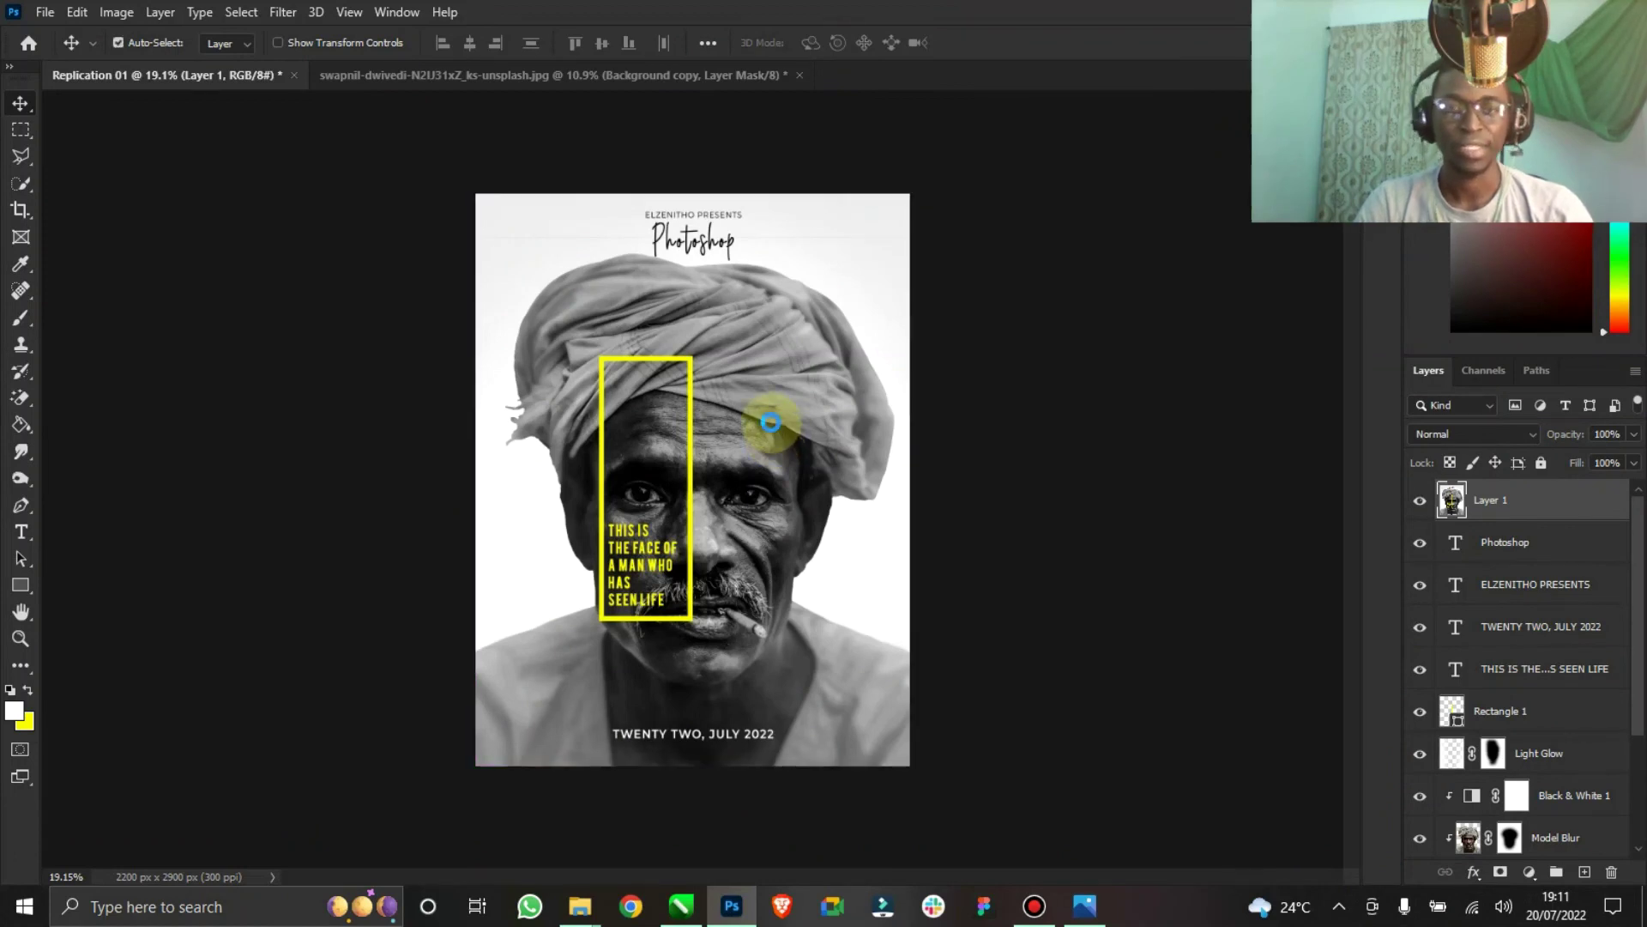
double_click(1359, 326)
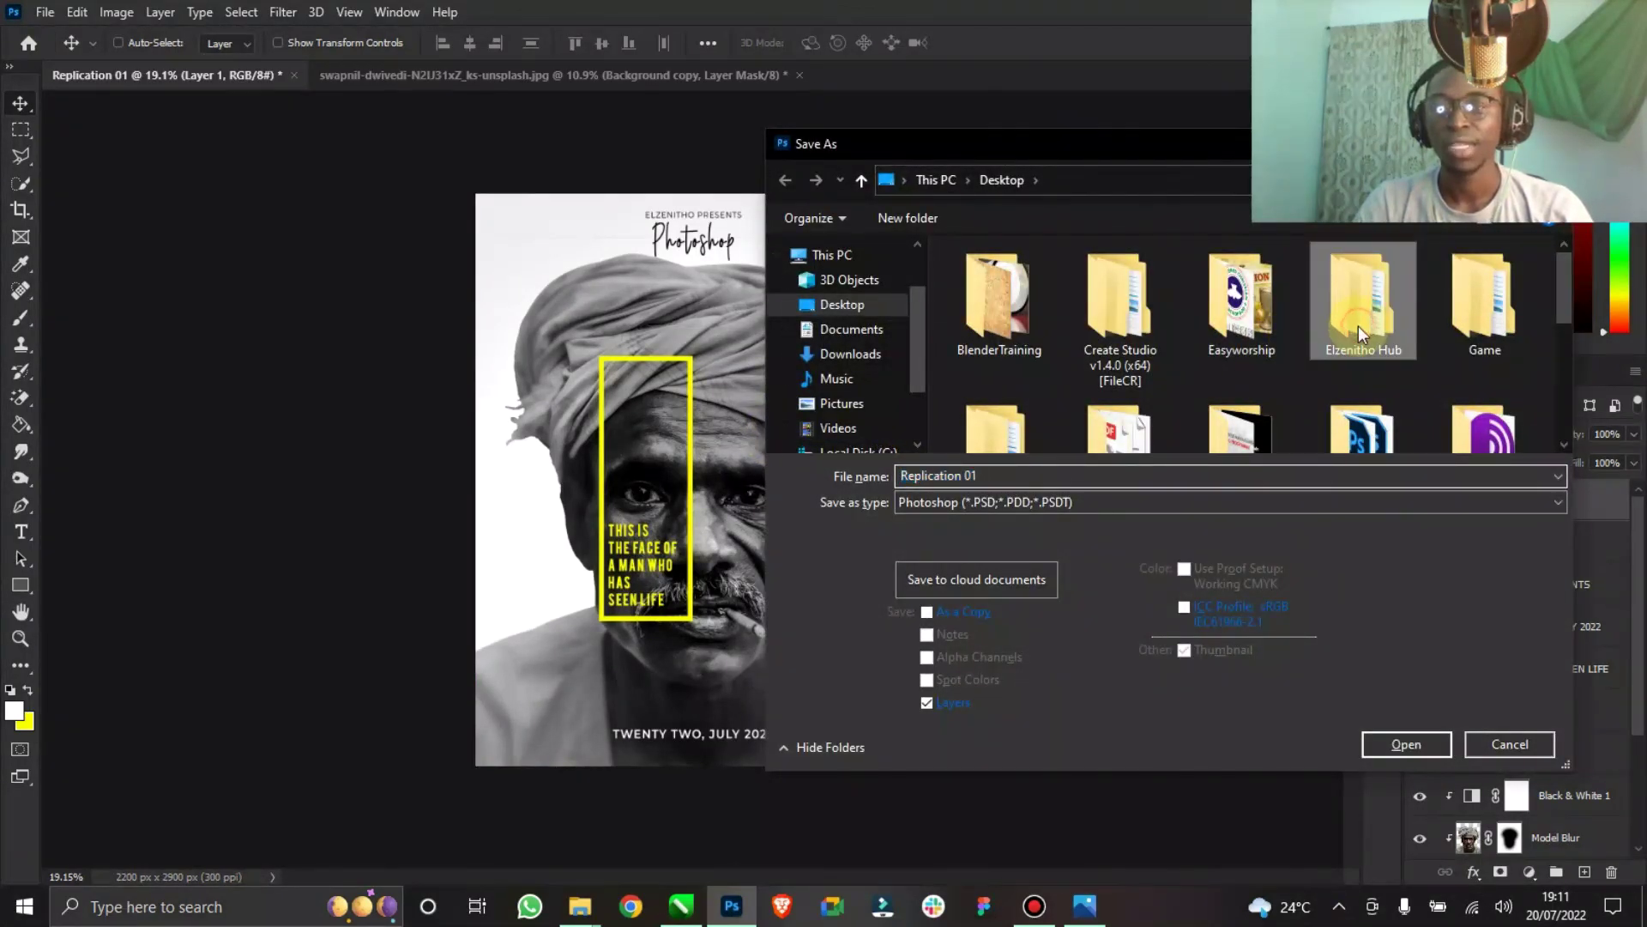
left_click(1001, 180)
scroll(1207, 350, "down", 3)
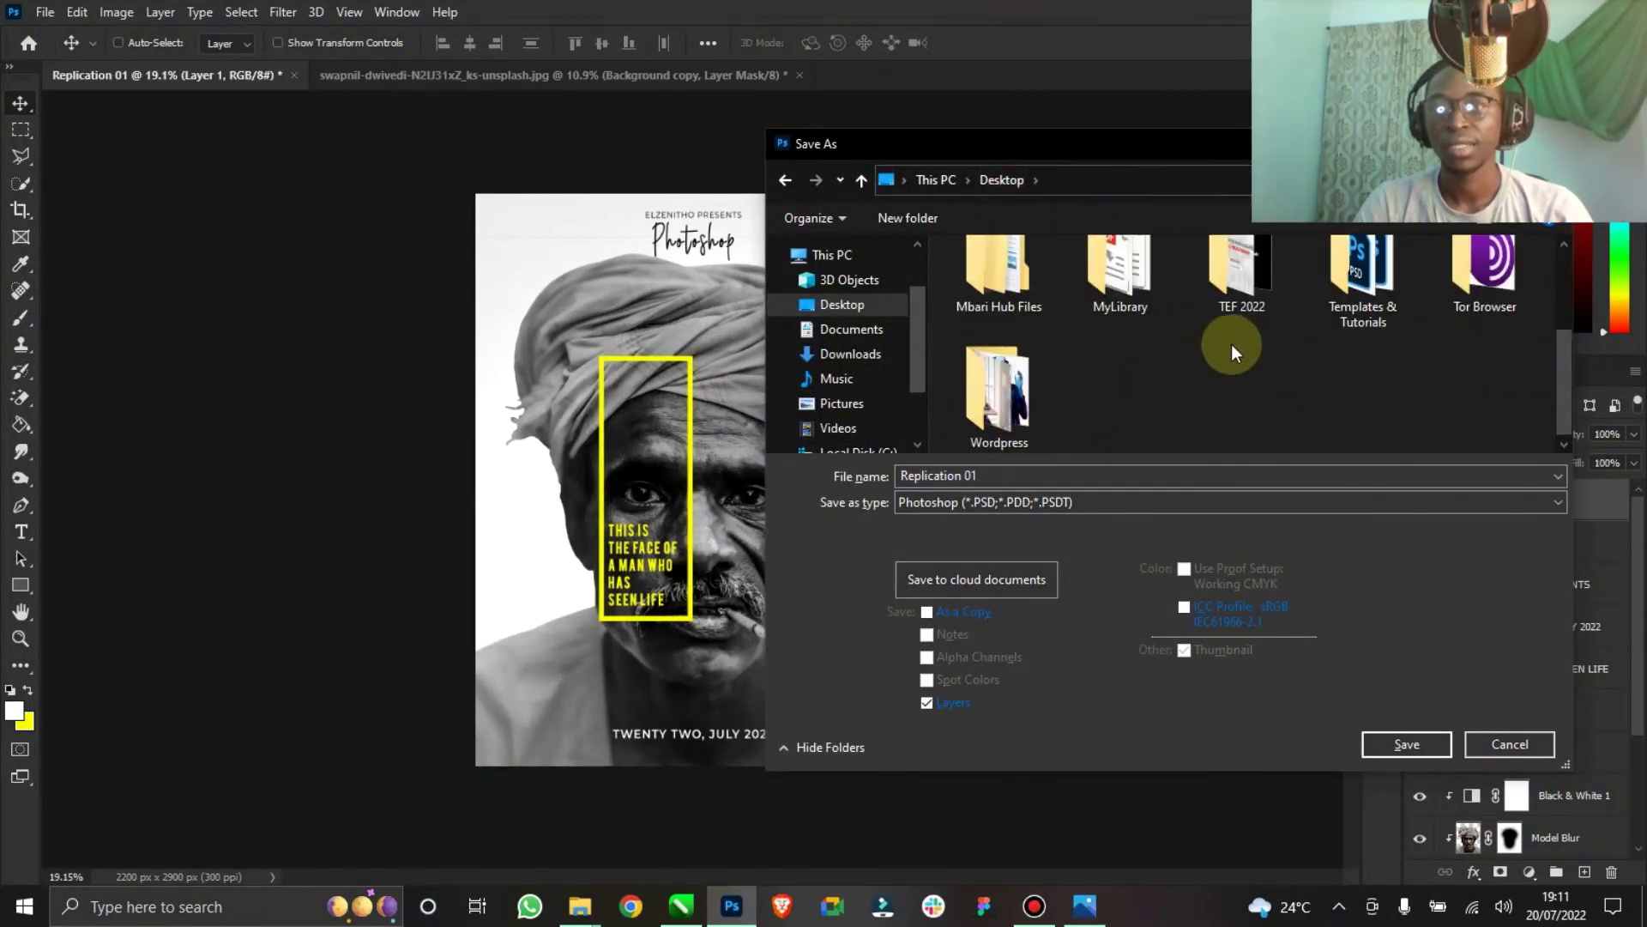
scroll(1226, 345, "up", 2)
scroll(1236, 353, "down", 1)
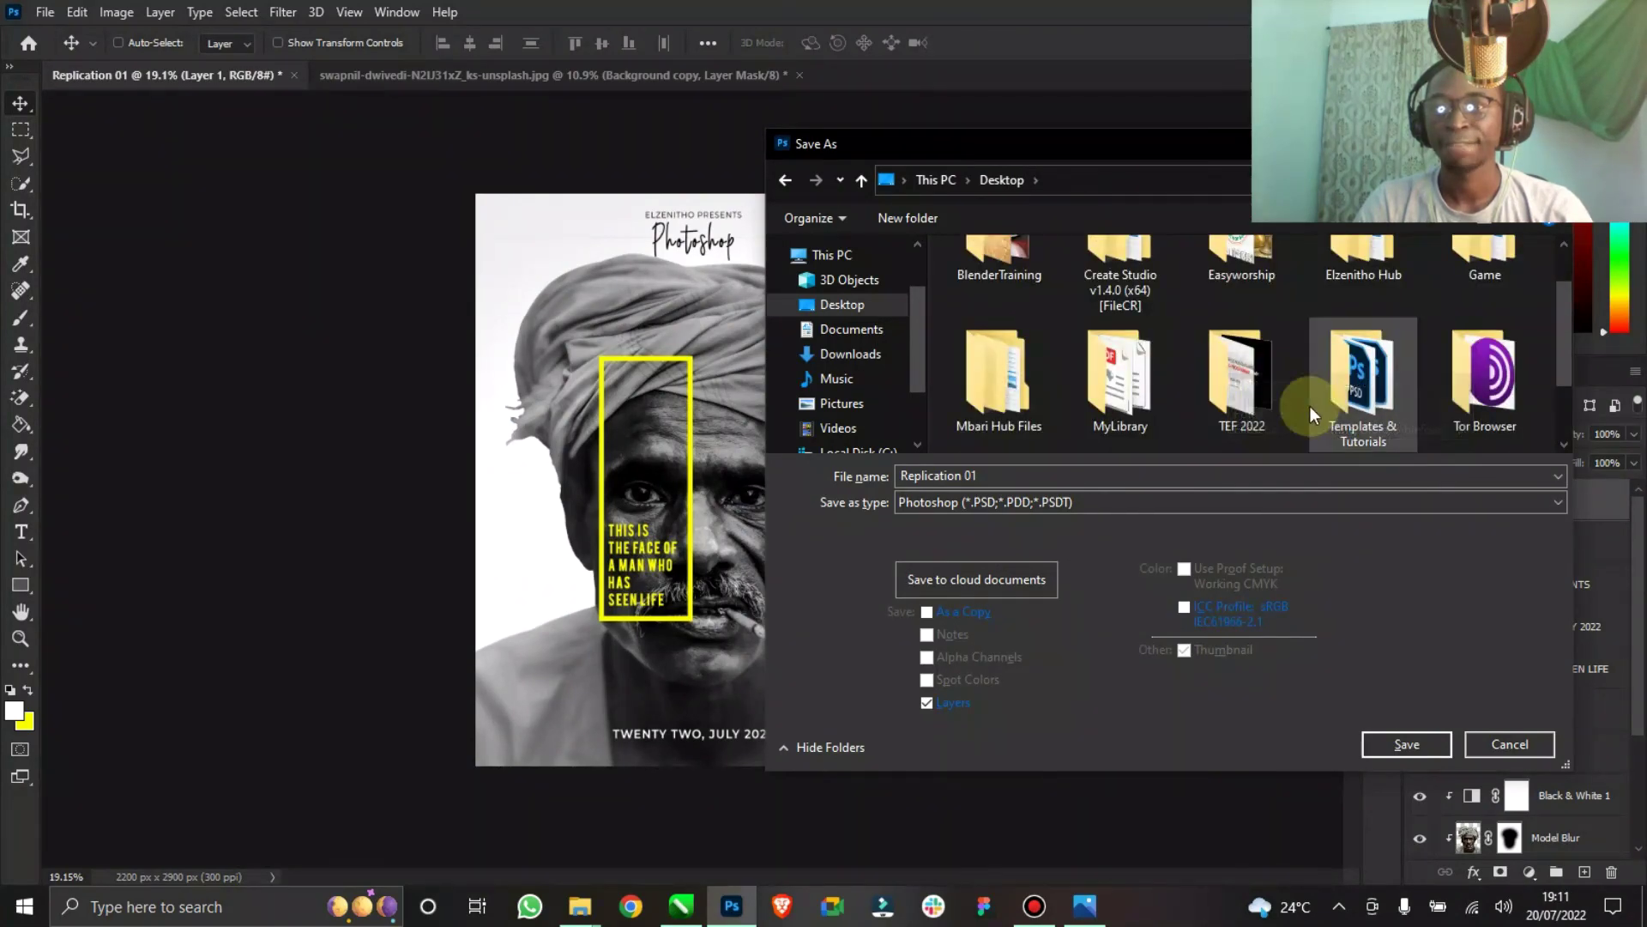
scroll(1244, 386, "up", 1)
double_click(1364, 313)
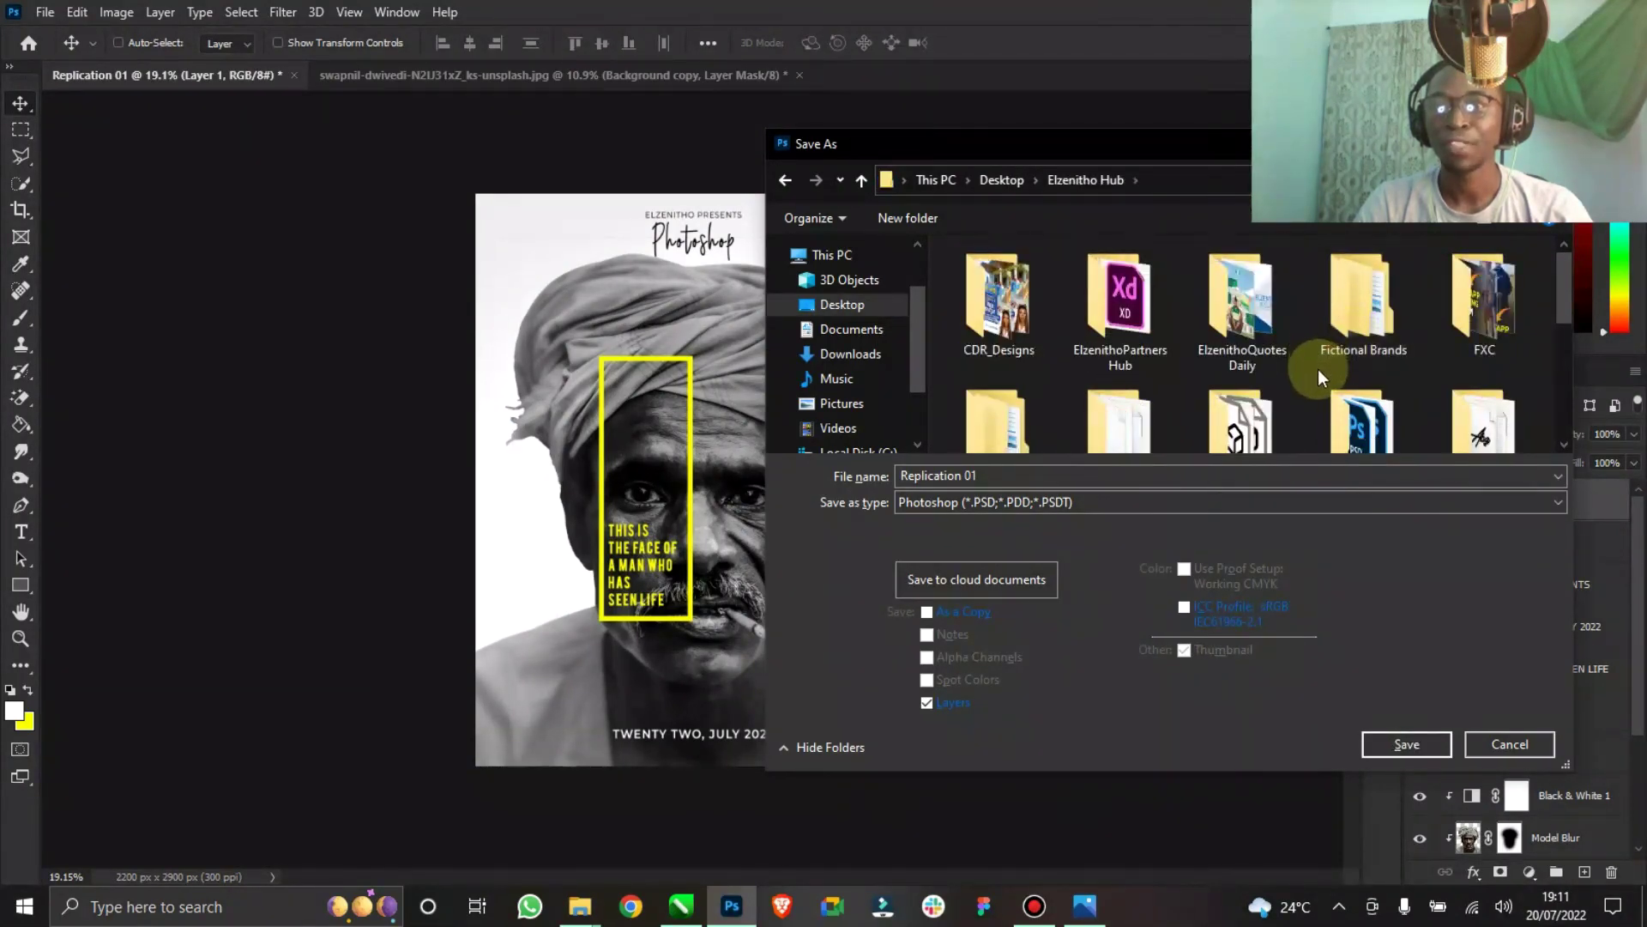
double_click(1362, 274)
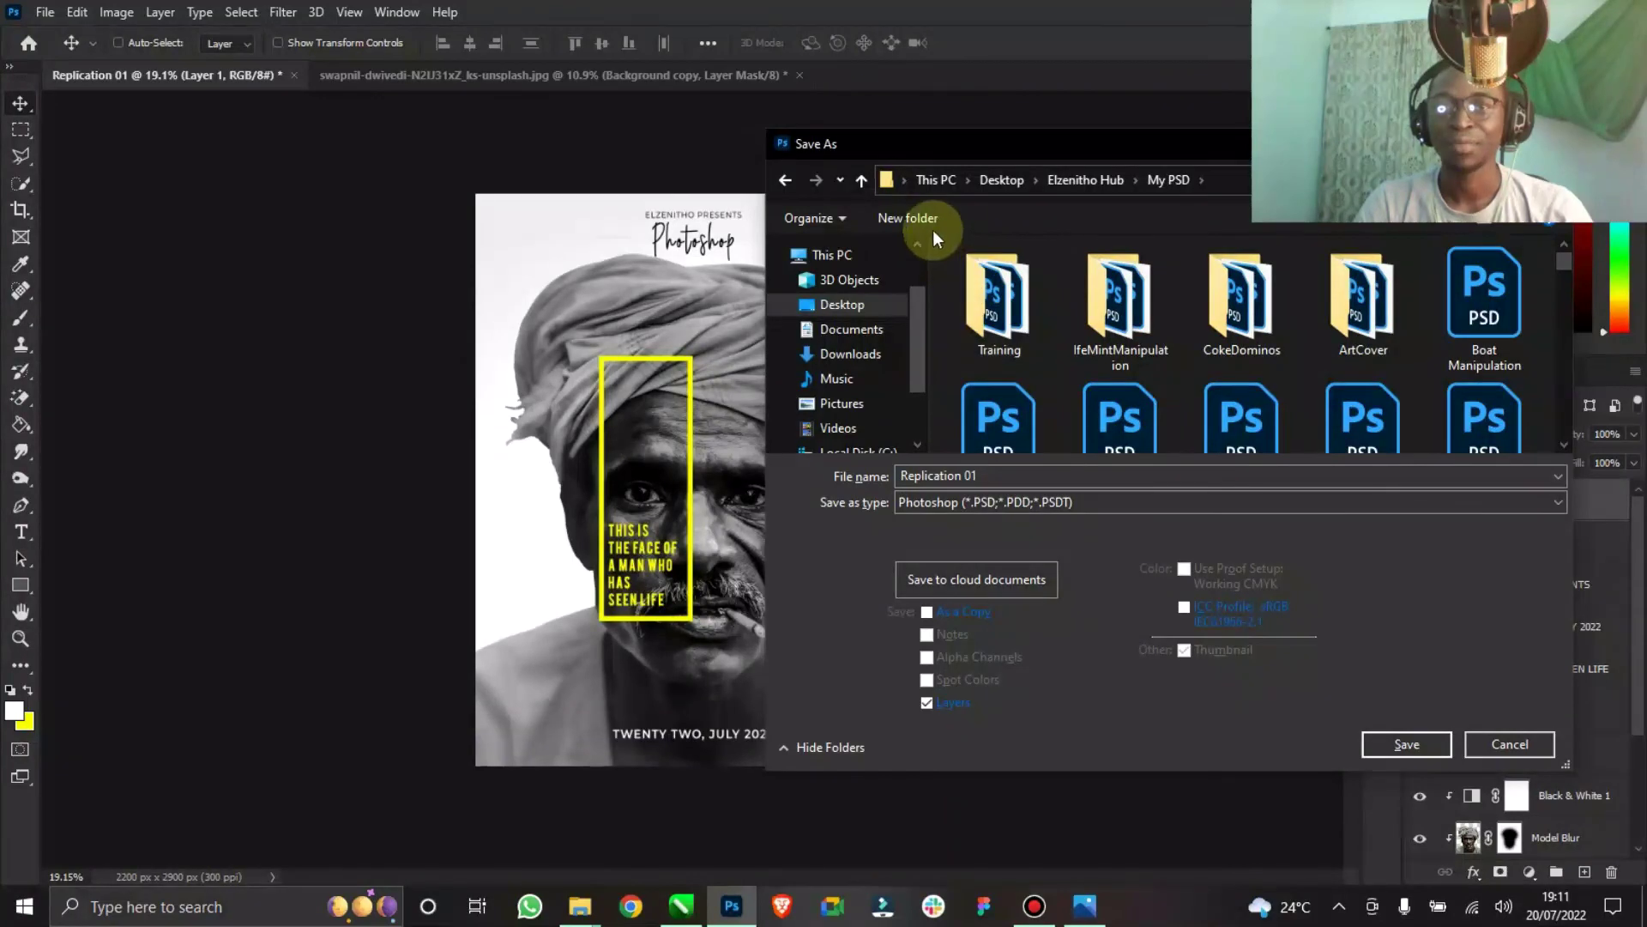
Create a folder named Replications inside My PSD and save the poster in it as the Photoshop file Replication 01.
type("R")
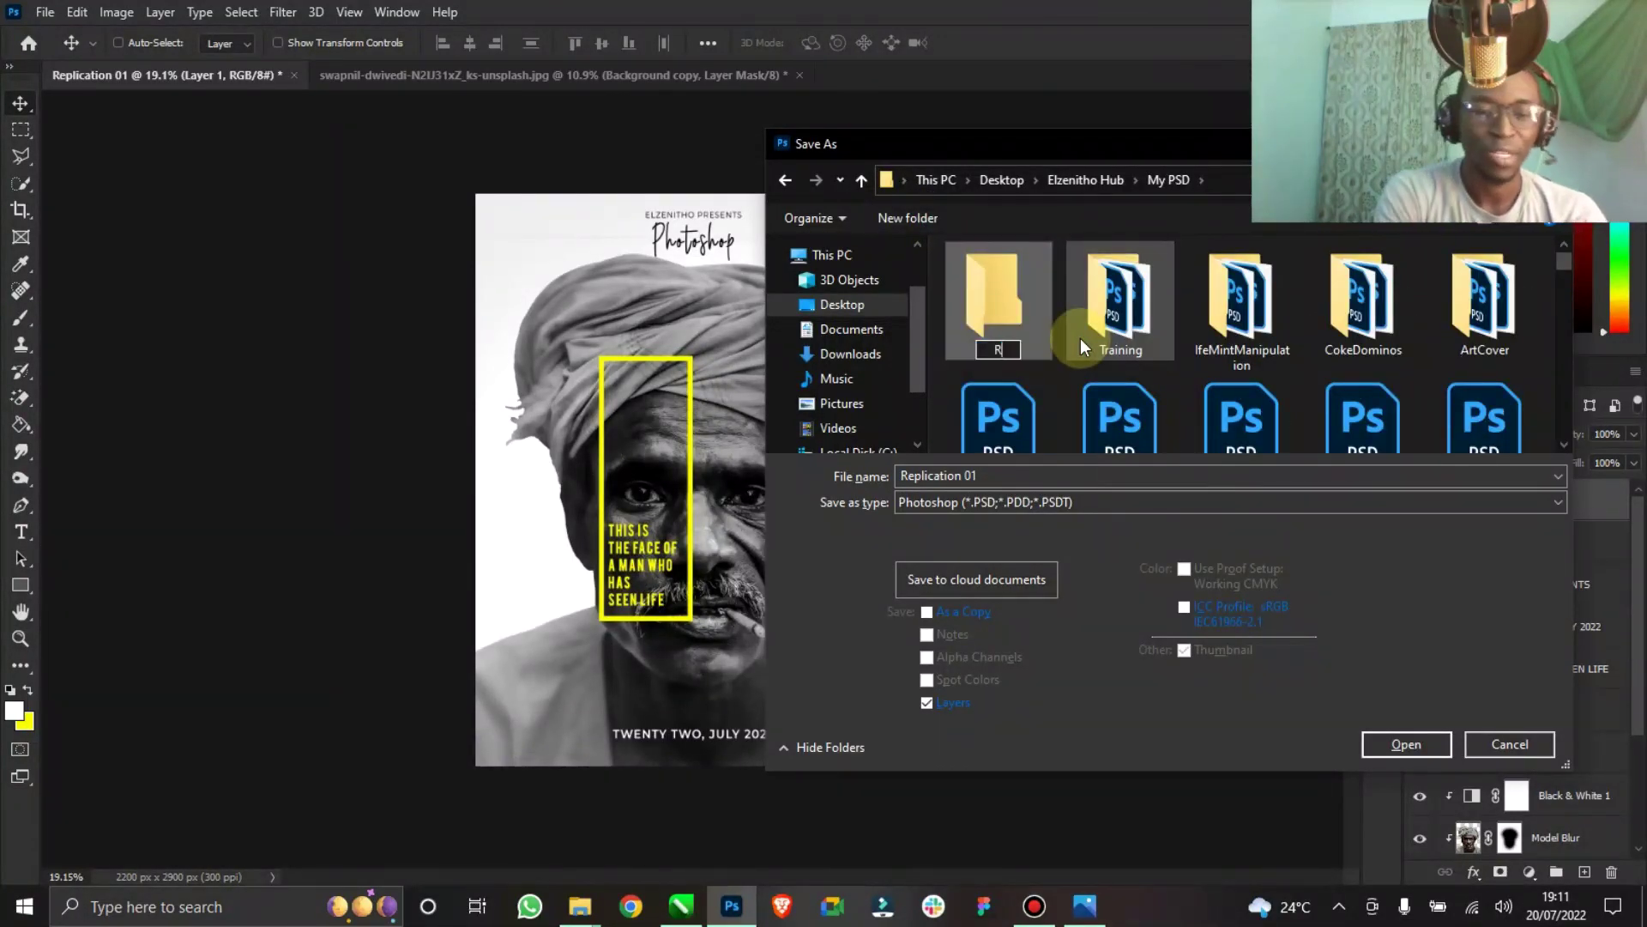
type("eplica")
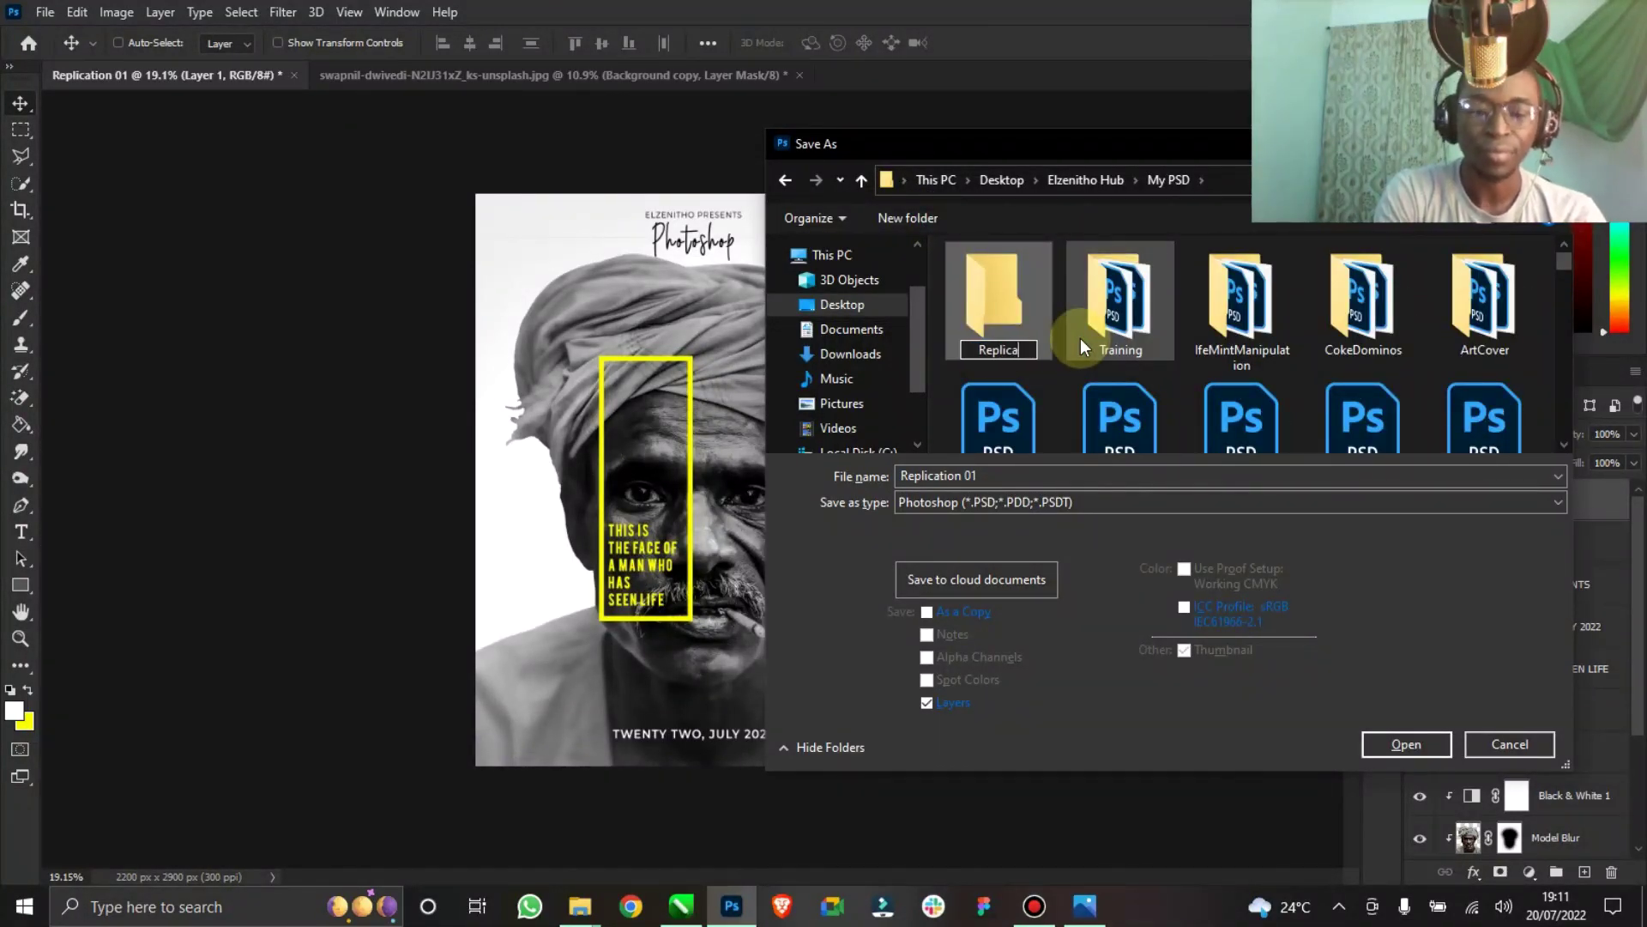
type("tions")
key("Return")
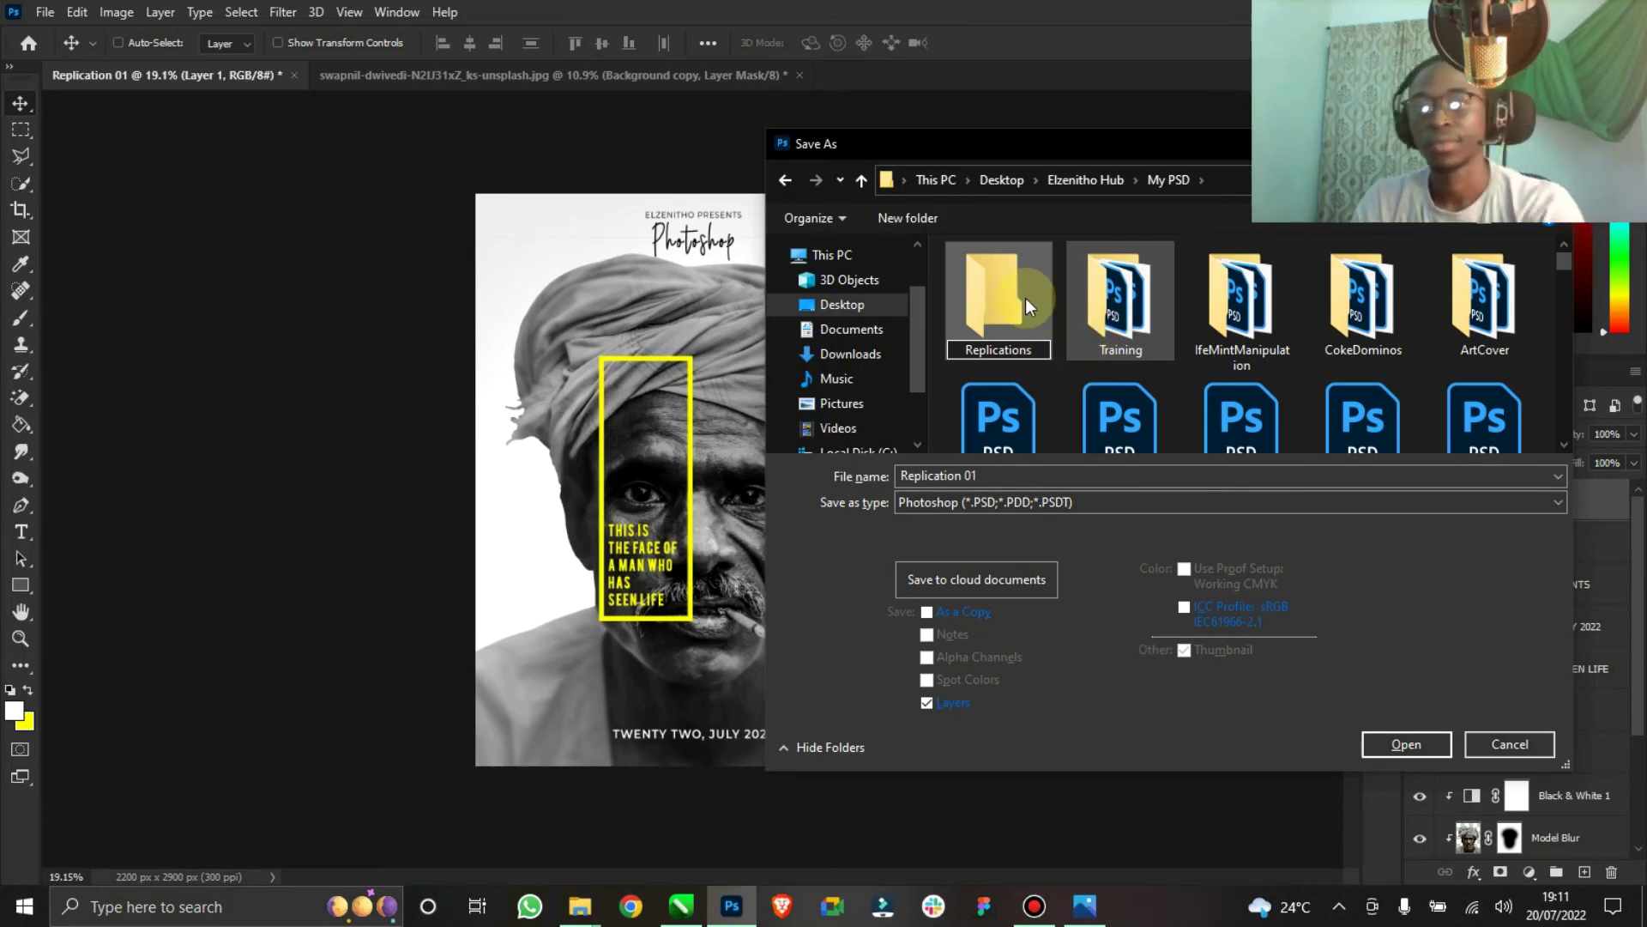
double_click(992, 317)
left_click(1422, 755)
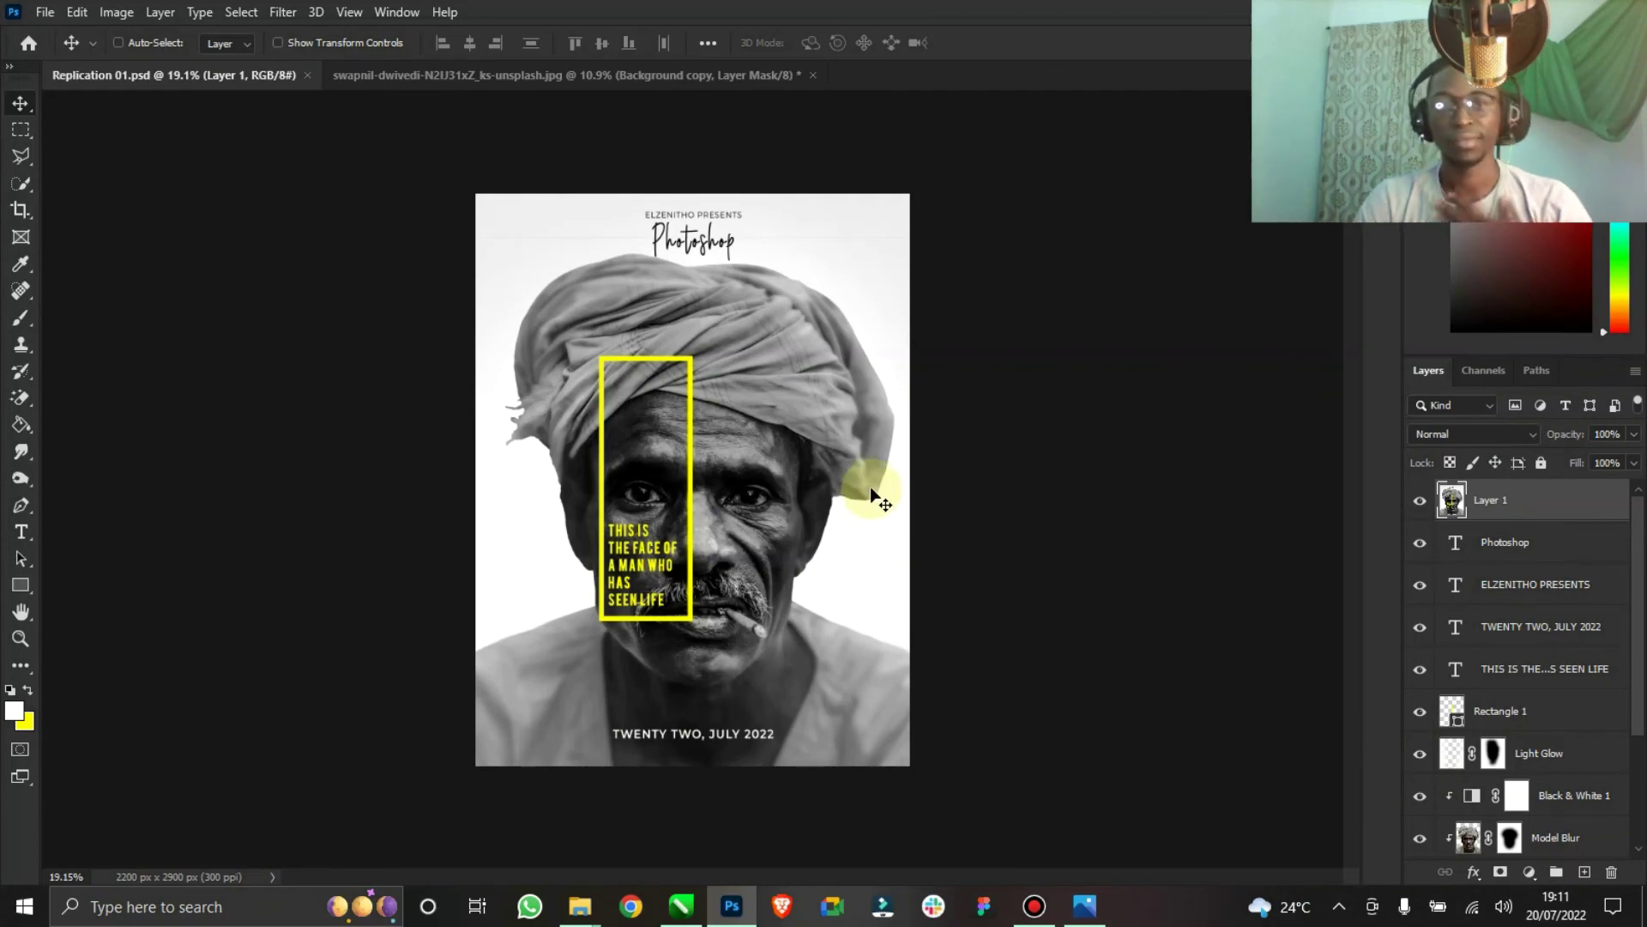
Save a JPEG copy of the poster named Replication 01 to the Desktop at maximum quality 12 in progressive format.
left_click(44, 12)
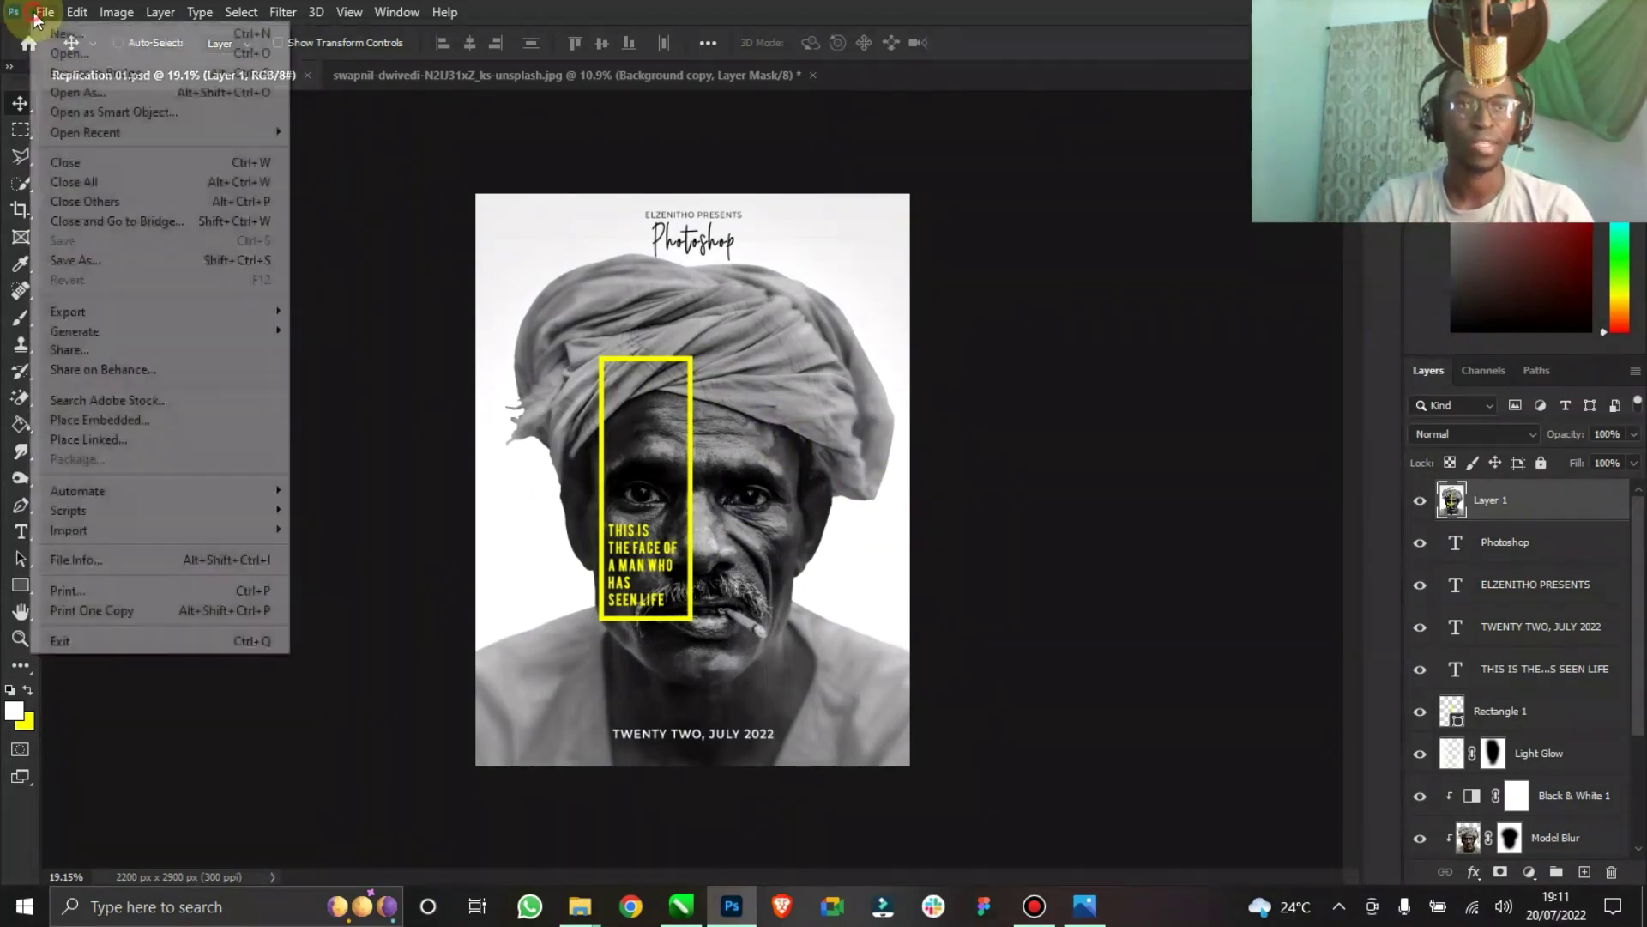
left_click(103, 269)
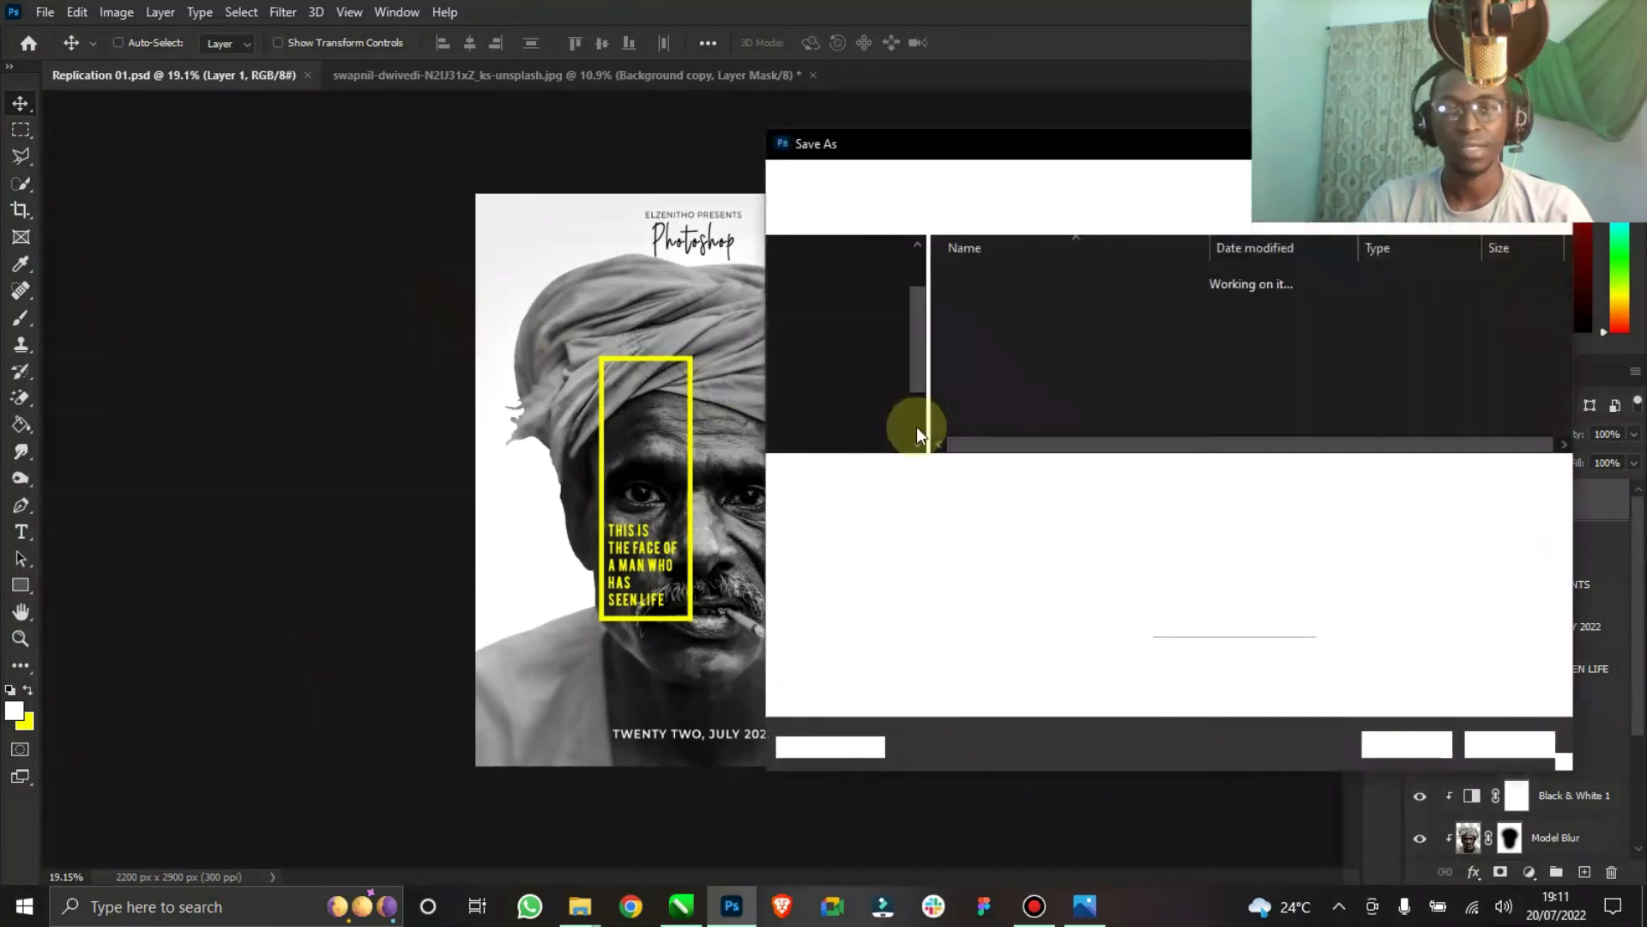
left_click(847, 305)
left_click(1047, 503)
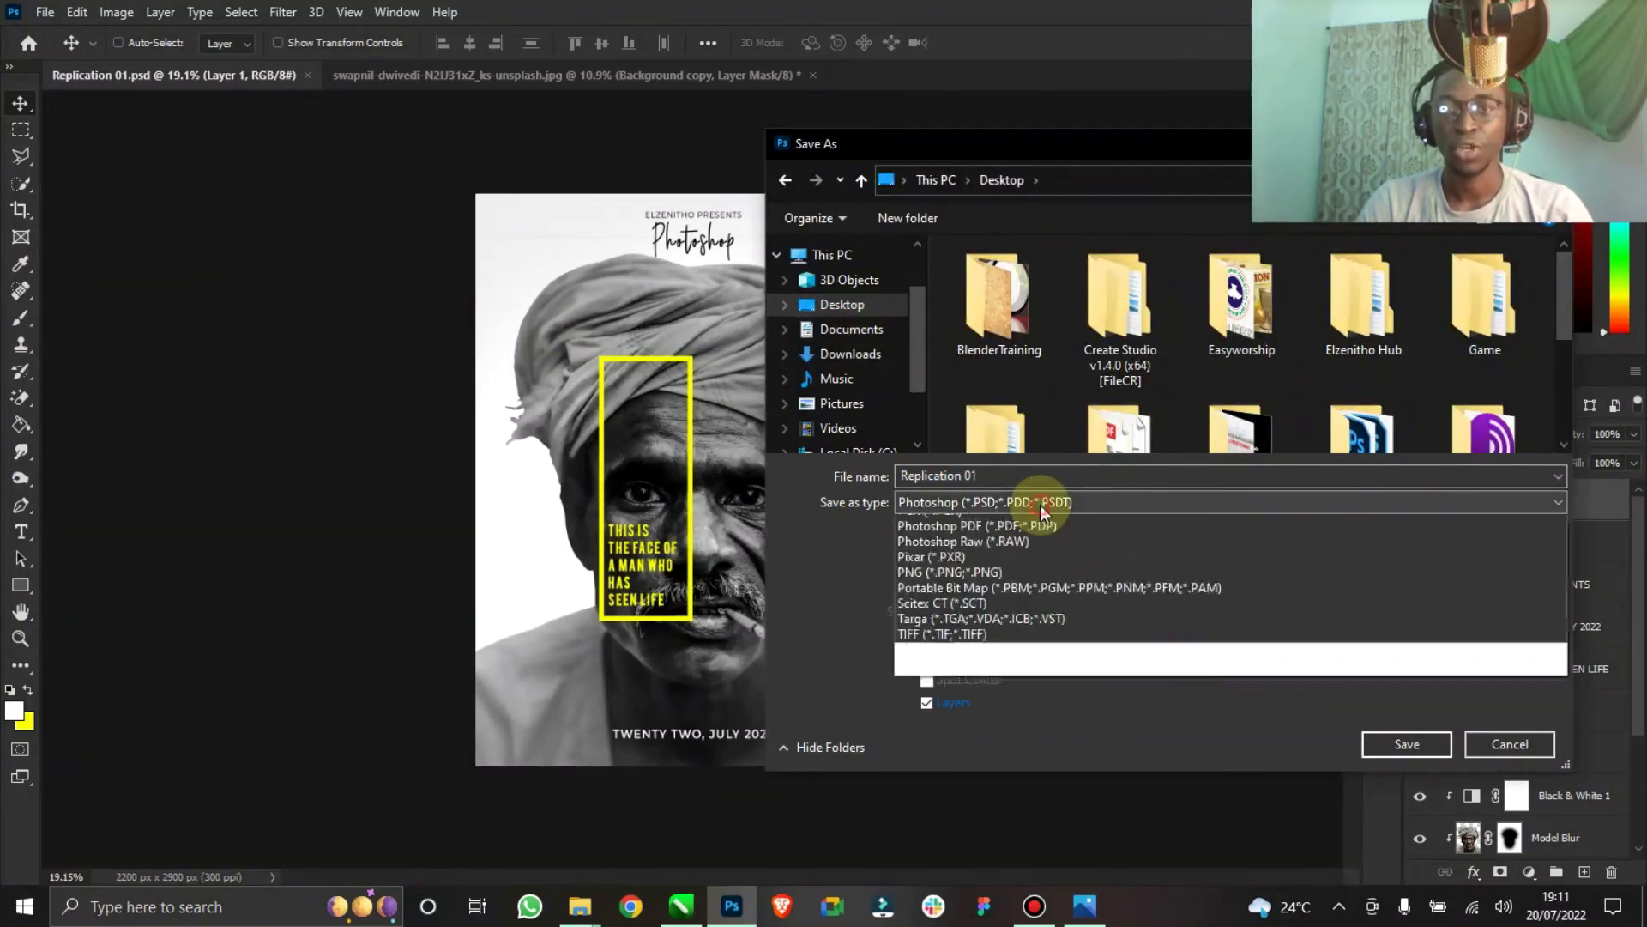
left_click(993, 663)
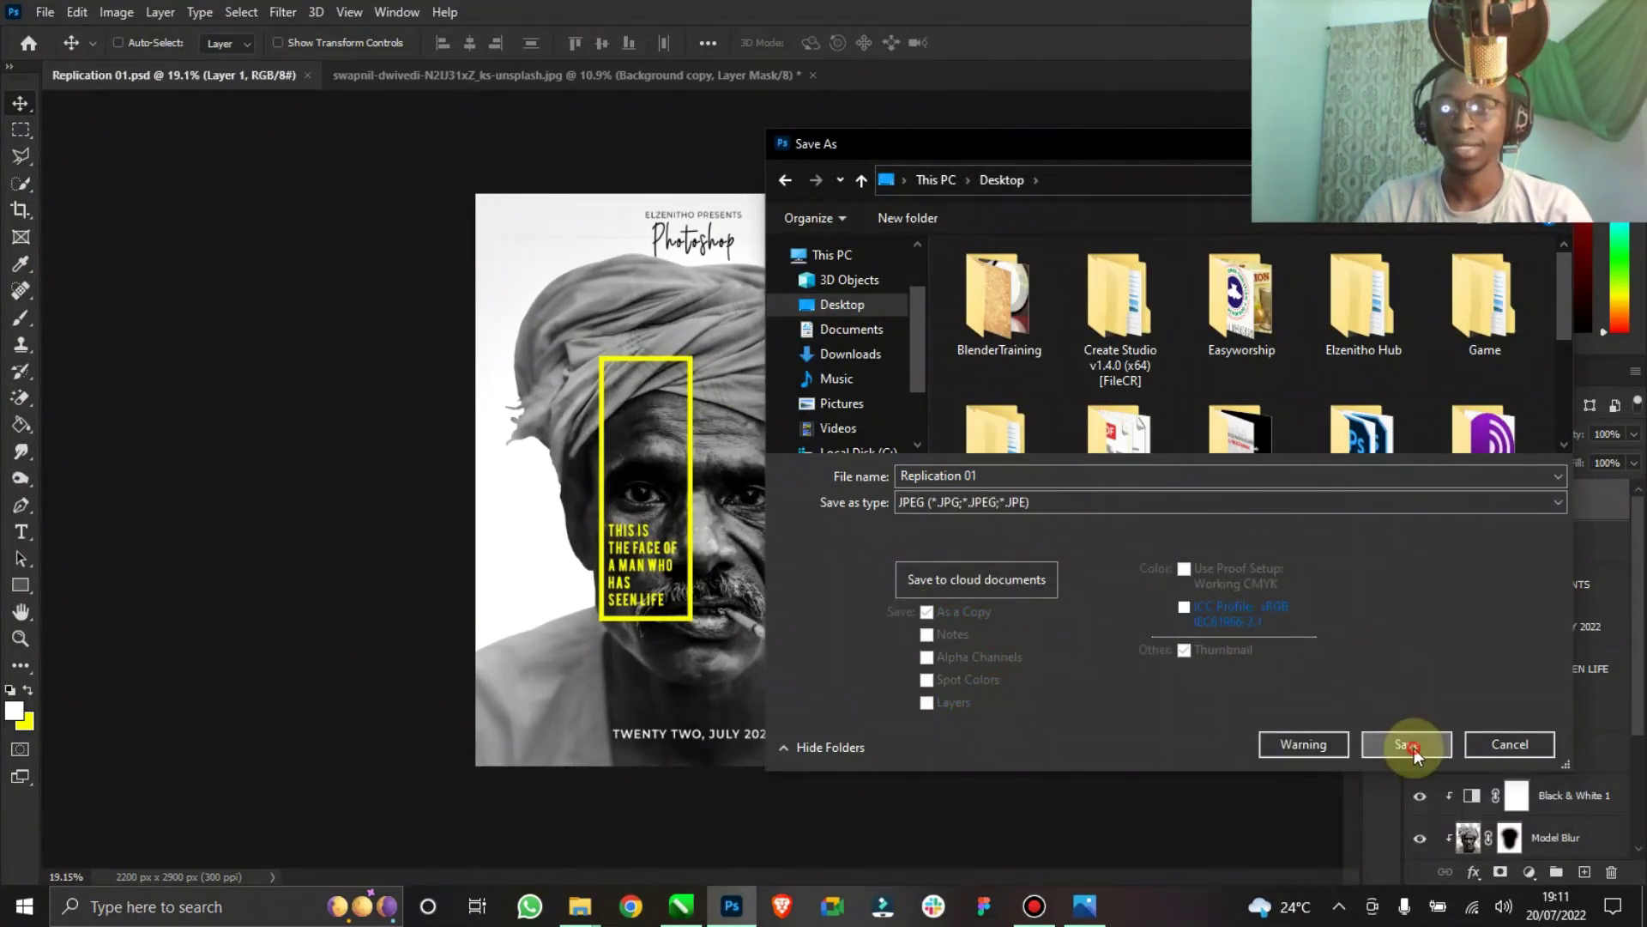
left_click(1408, 743)
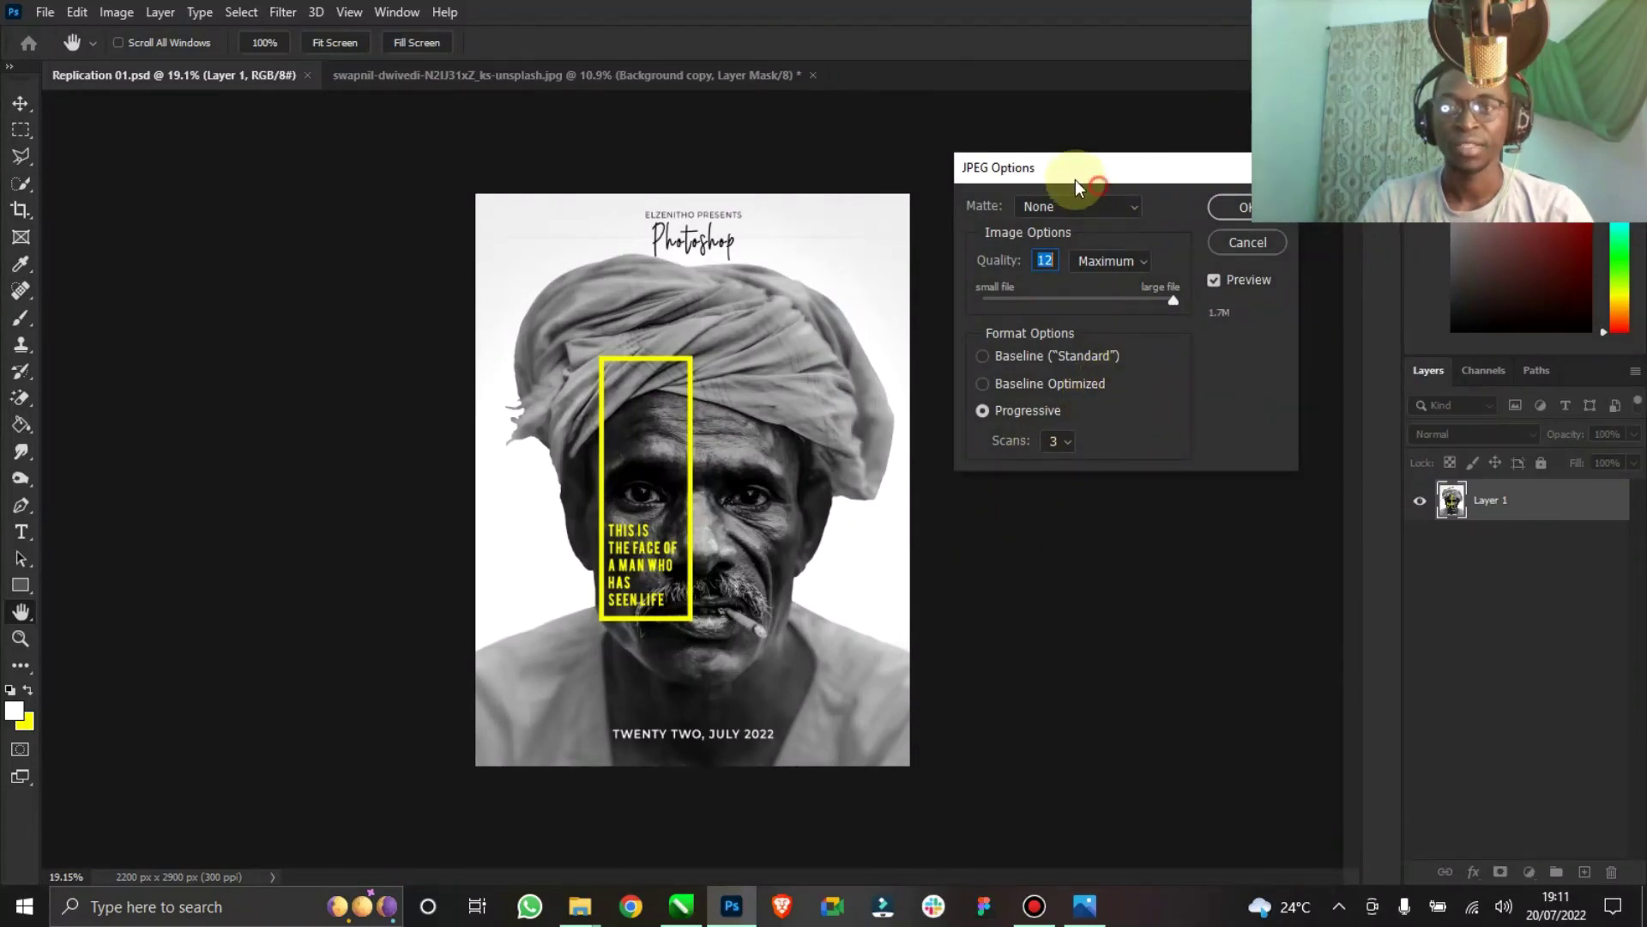
left_click_drag(1039, 172, 539, 173)
left_click(733, 210)
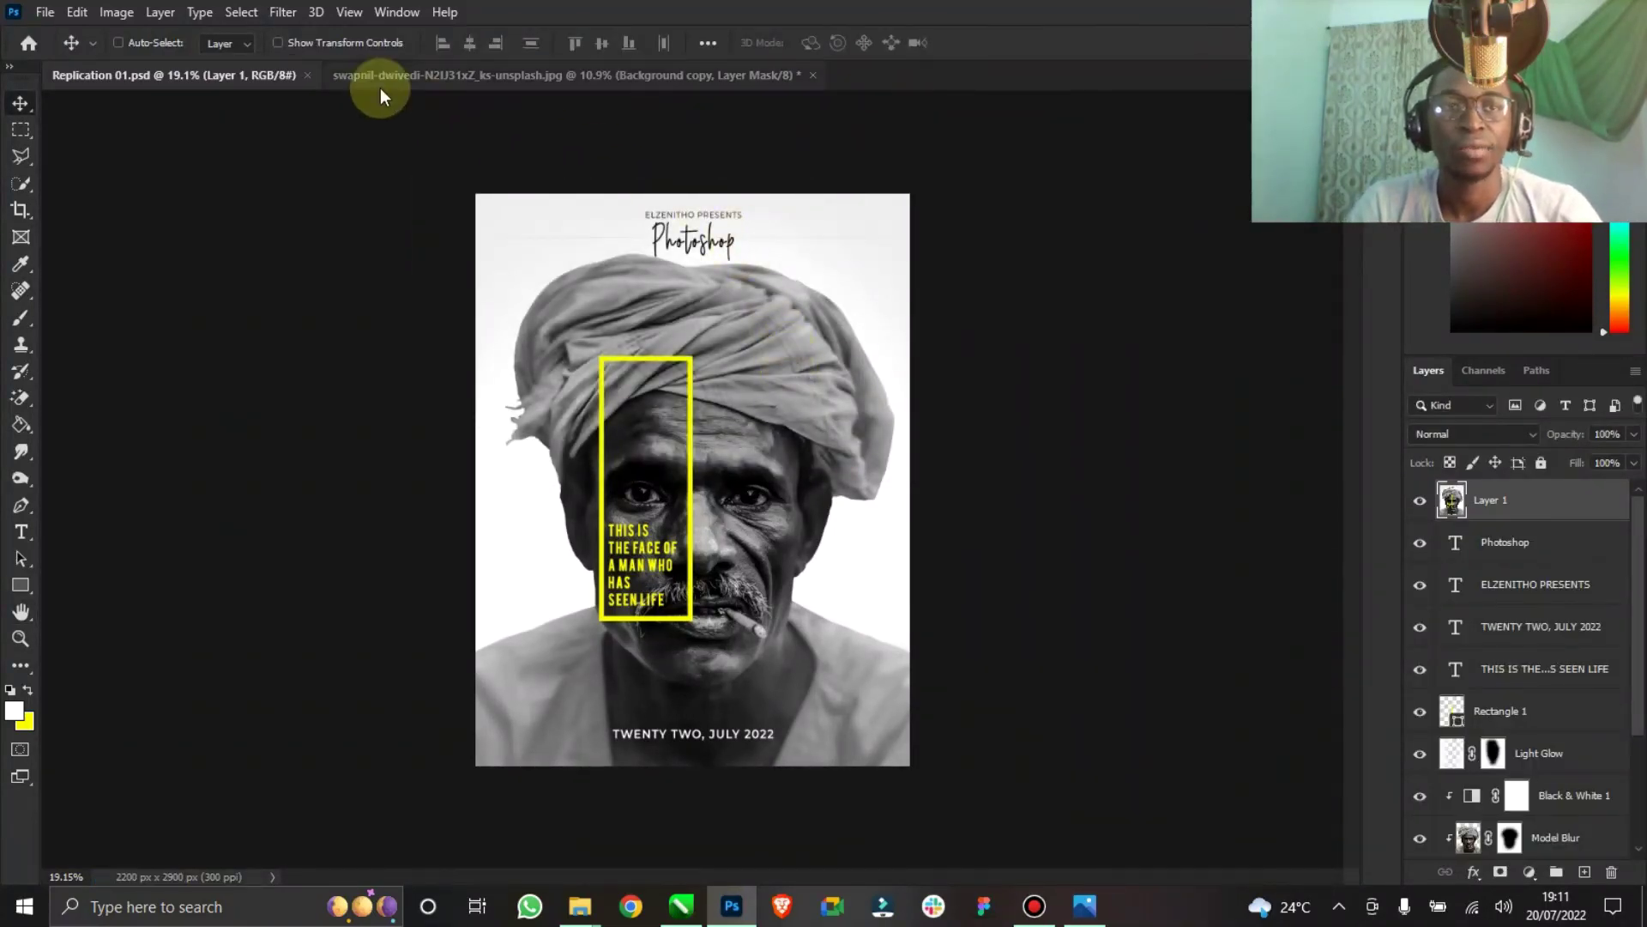
Close the poster and the source portrait document, discarding the portrait's unsaved changes.
left_click(692, 86)
key("ctrl+w")
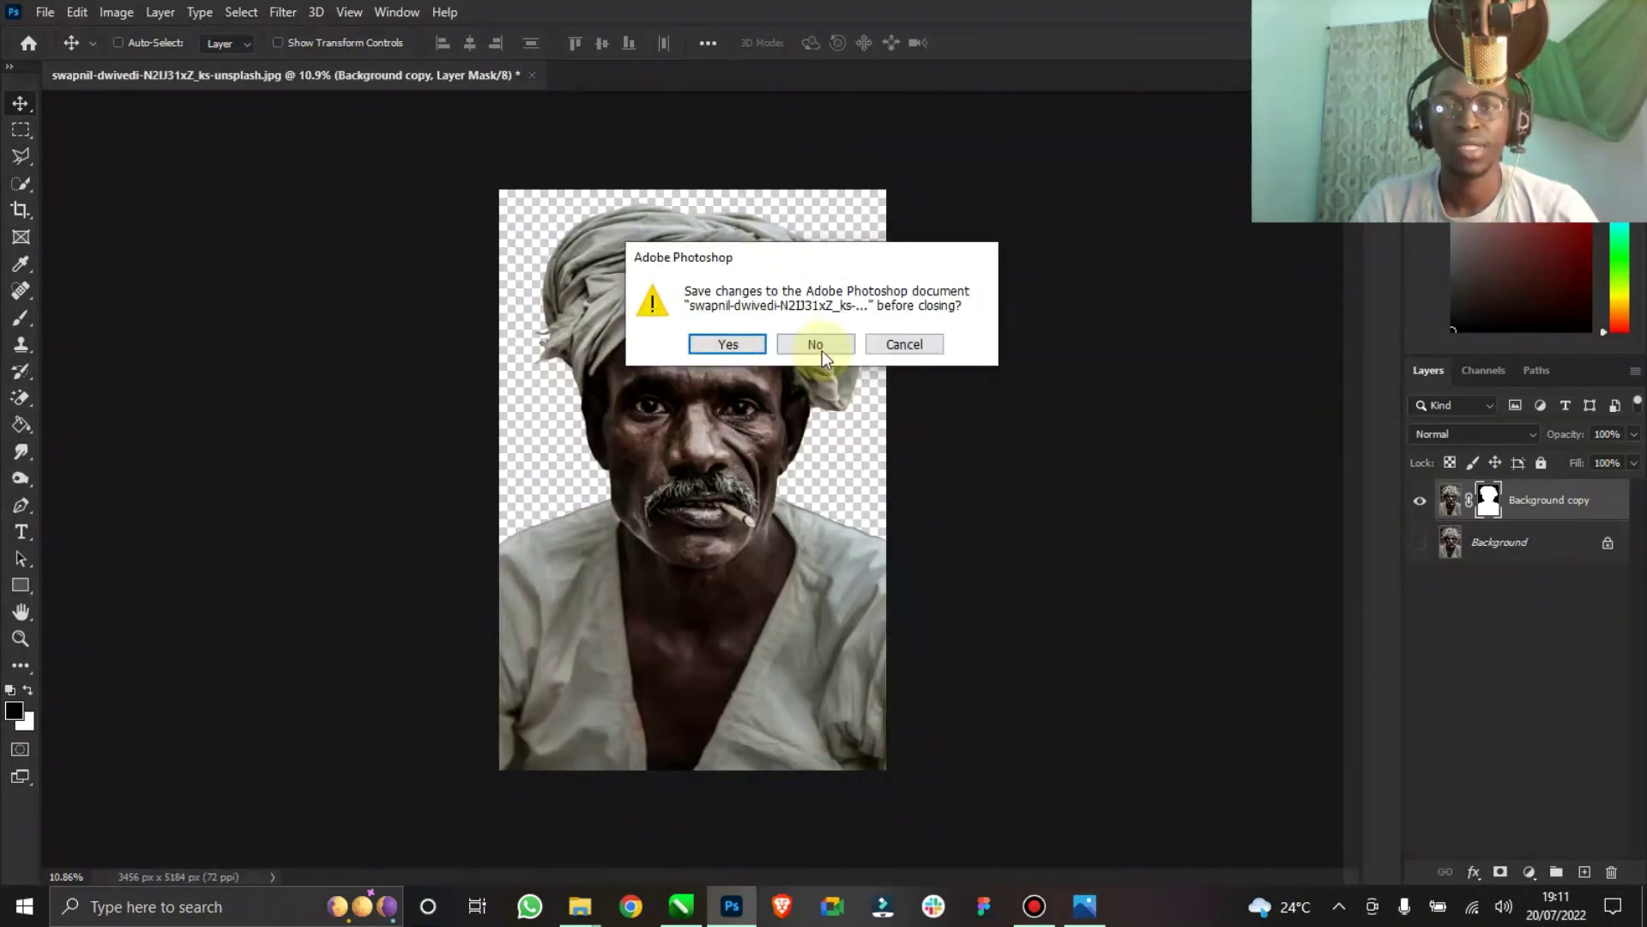
left_click(819, 345)
Switch to File Explorer, open the exported Replication 01 JPEG from the Desktop, and view it in a maximized window.
mouse_move(580, 915)
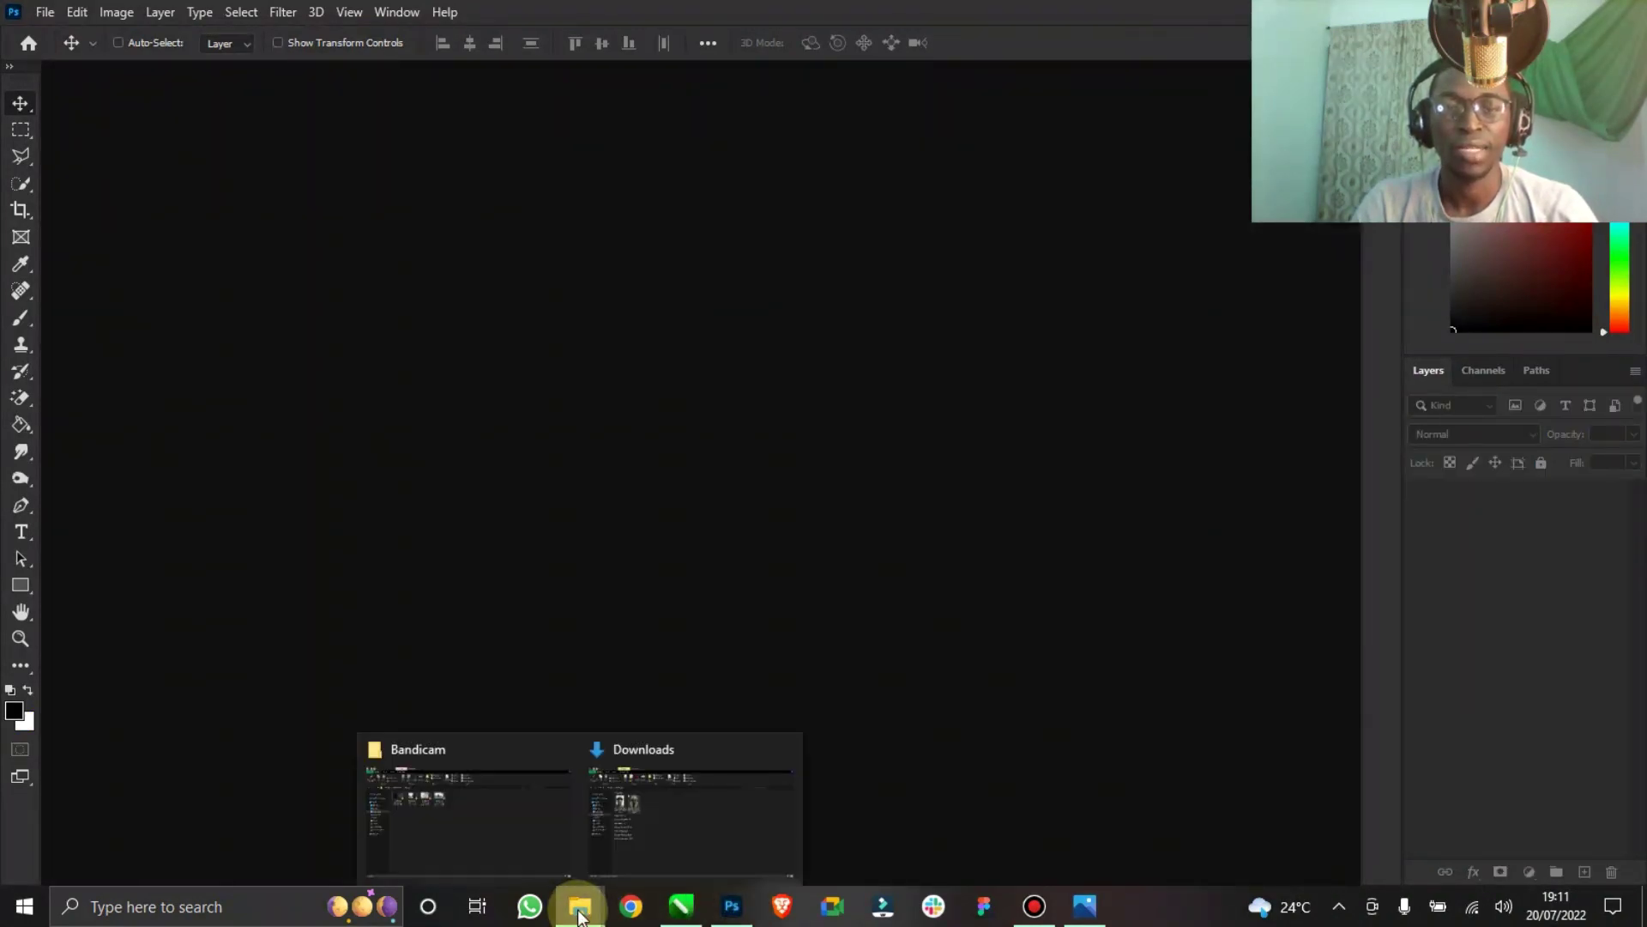
left_click(662, 870)
left_click(121, 332)
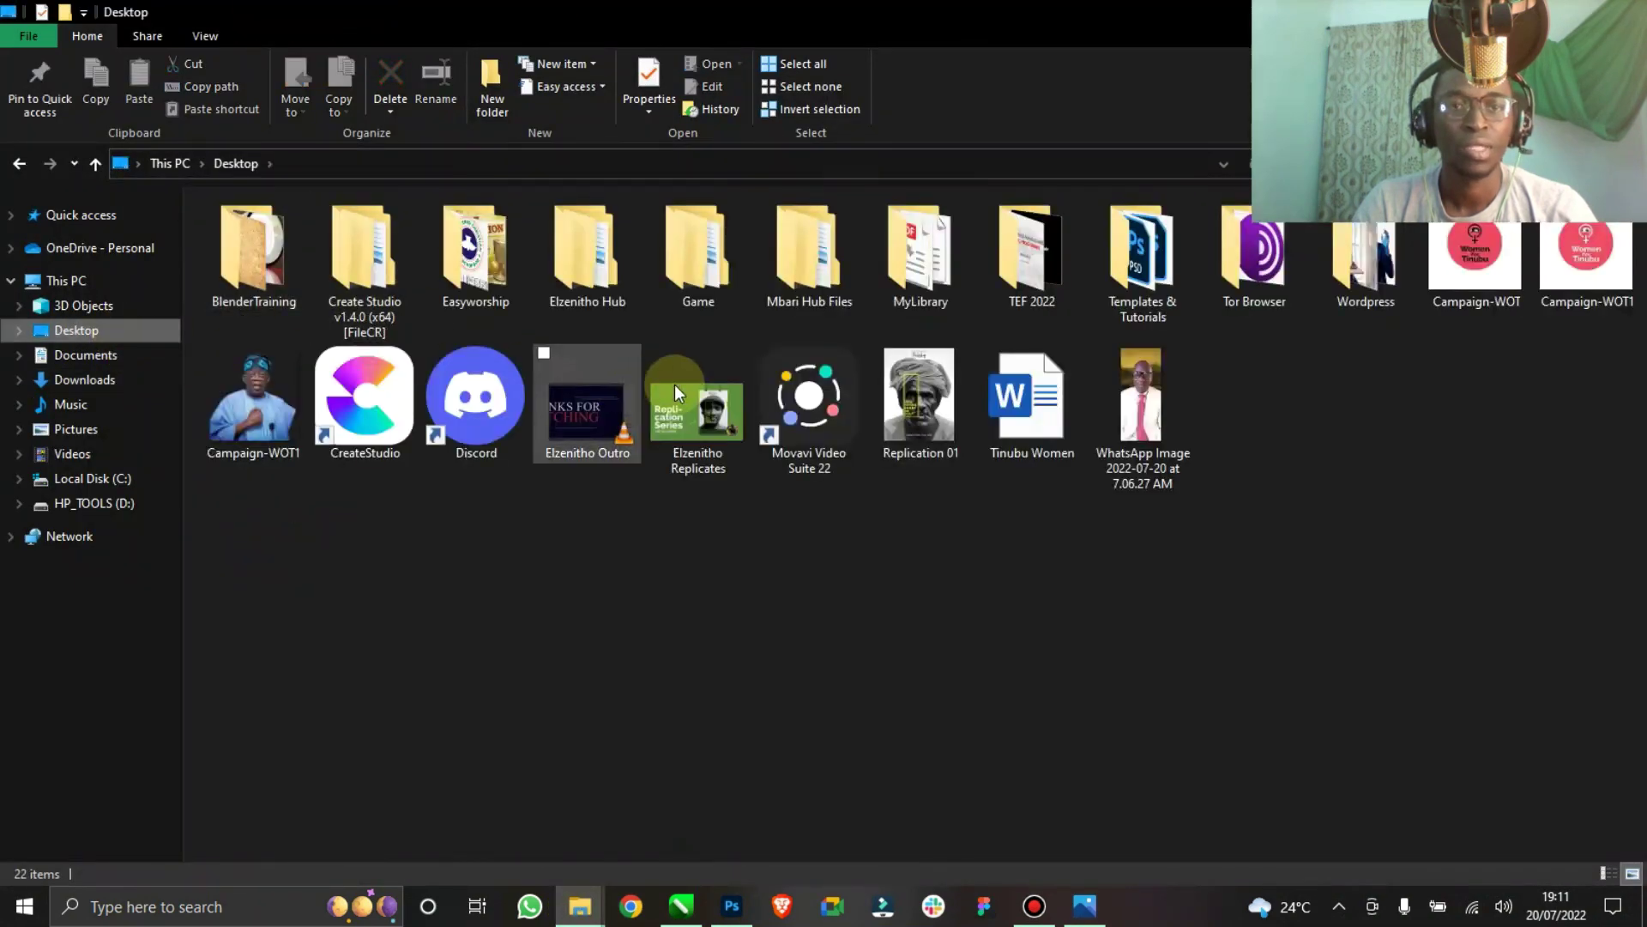
left_click(885, 409)
double_click(885, 408)
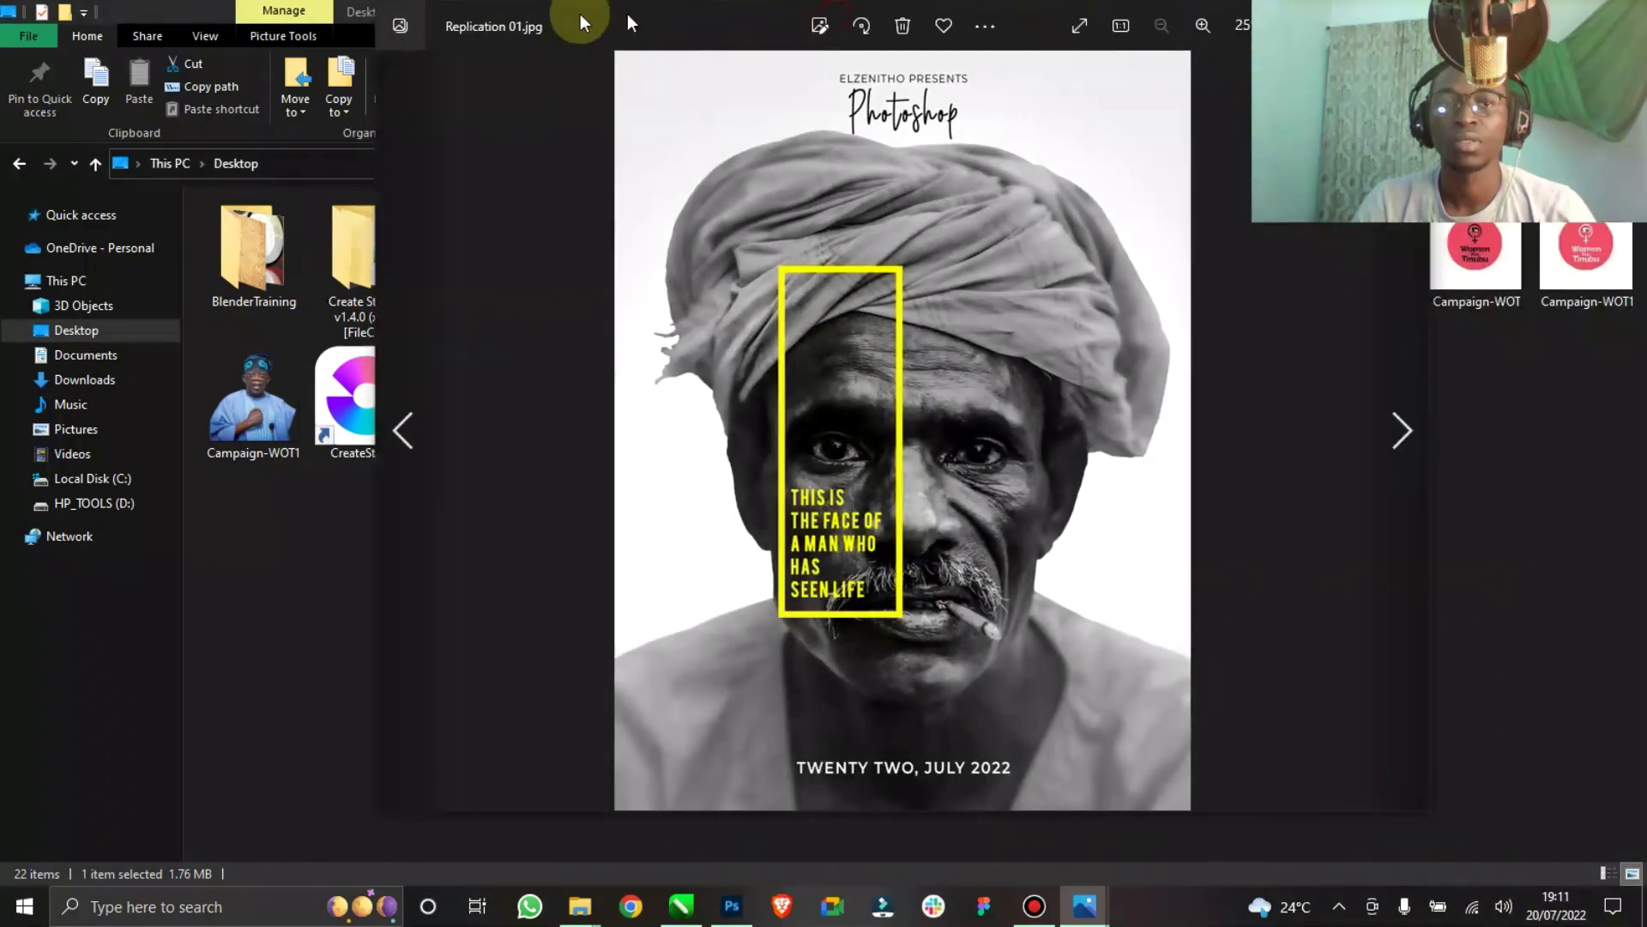
left_click_drag(580, 16, 532, 21)
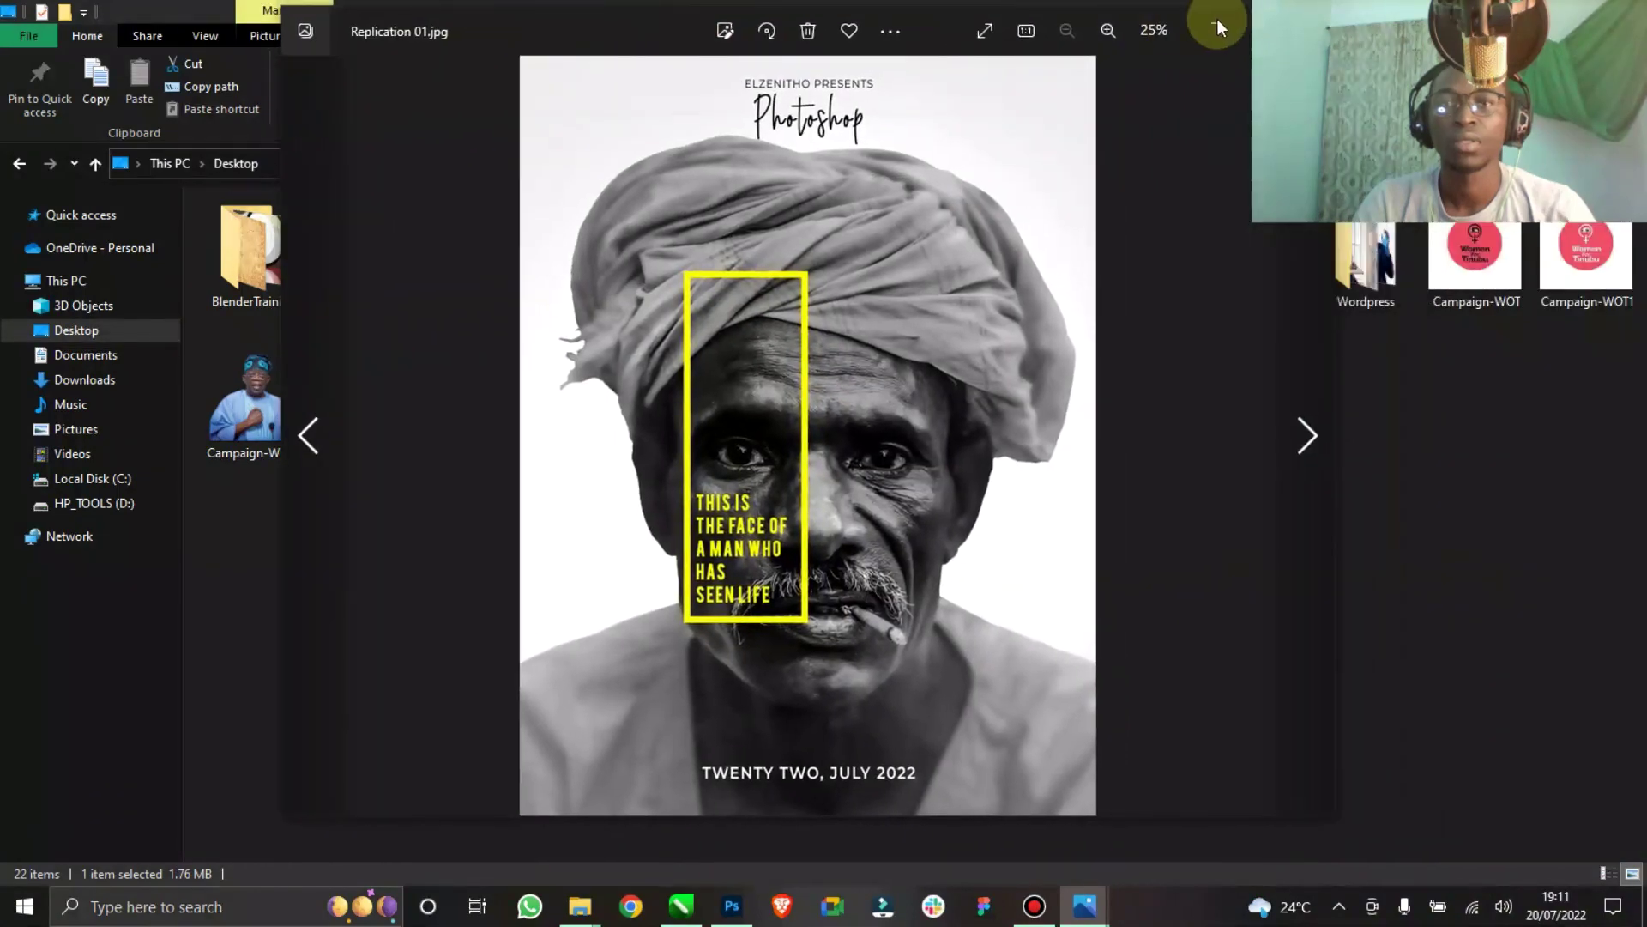
left_click_drag(921, 19, 868, 32)
left_click(1167, 35)
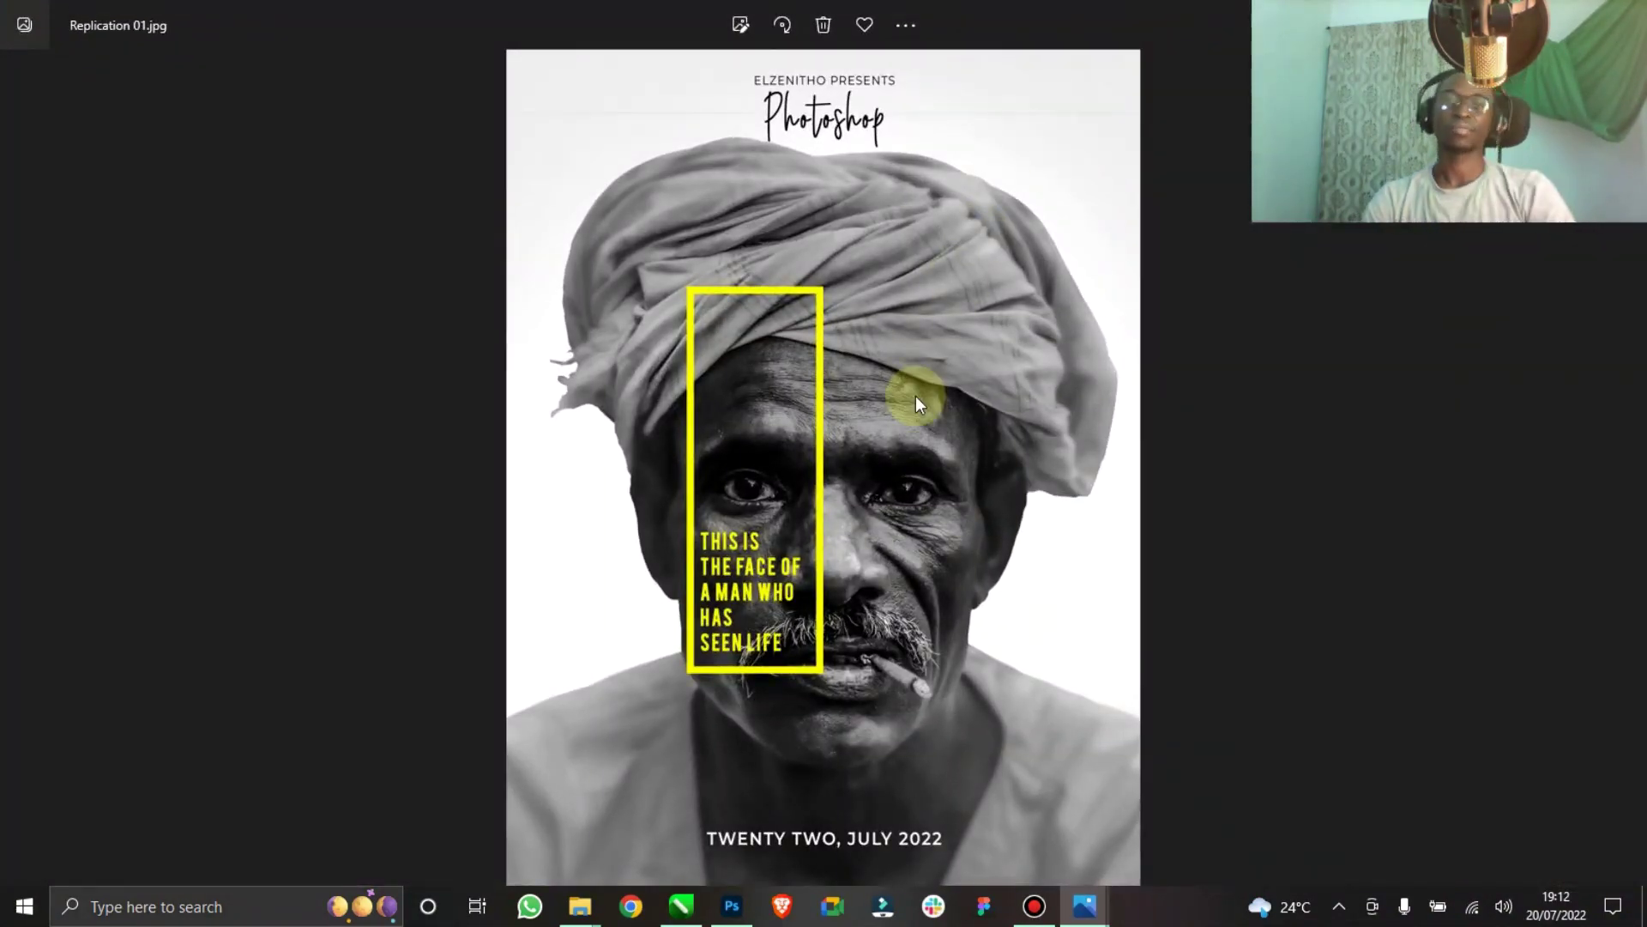